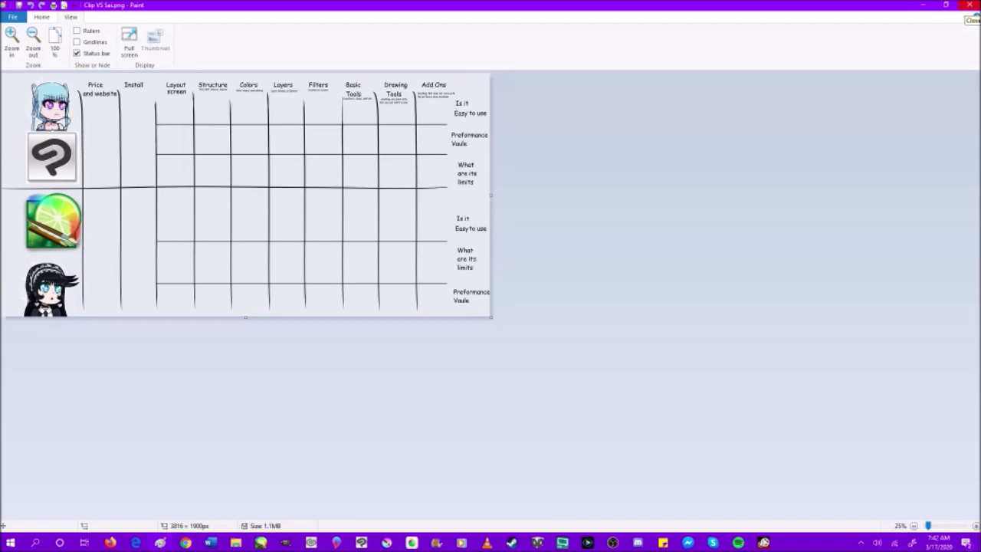
# Step: Switch to Firefox, search Google for "Paint Tool Sai" in a new tab, and open the SYSTEMAX PaintTool SAI page
pyautogui.click(112, 543)
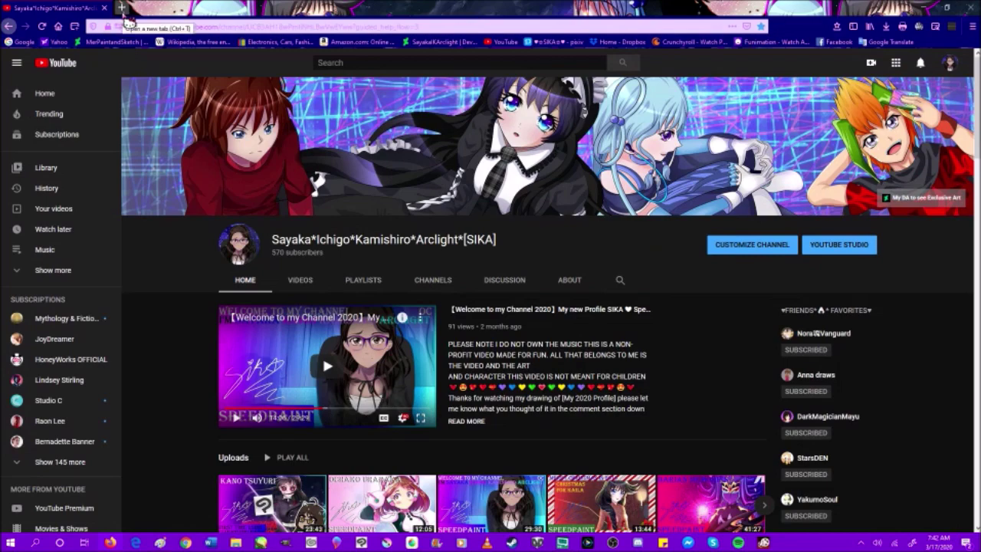
pyautogui.click(124, 11)
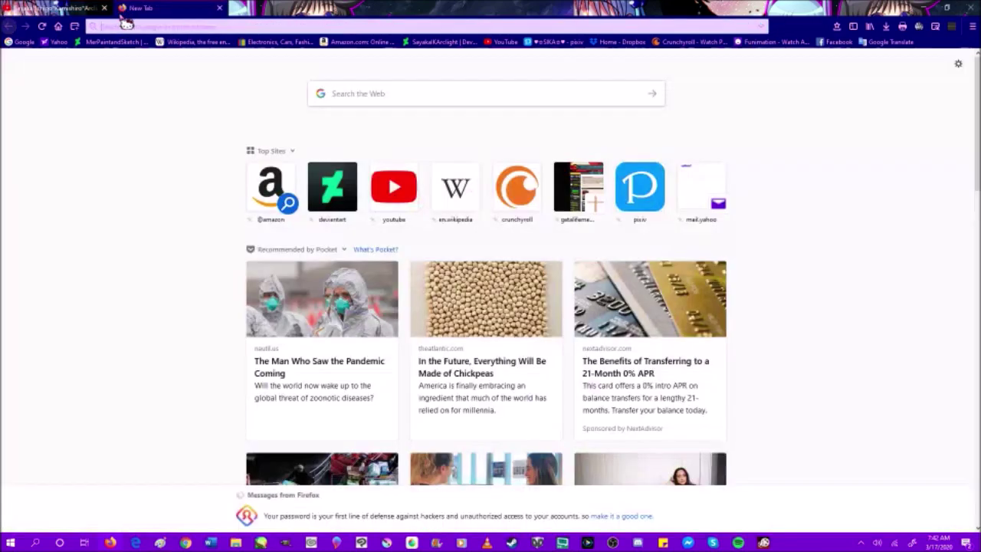
pyautogui.click(22, 42)
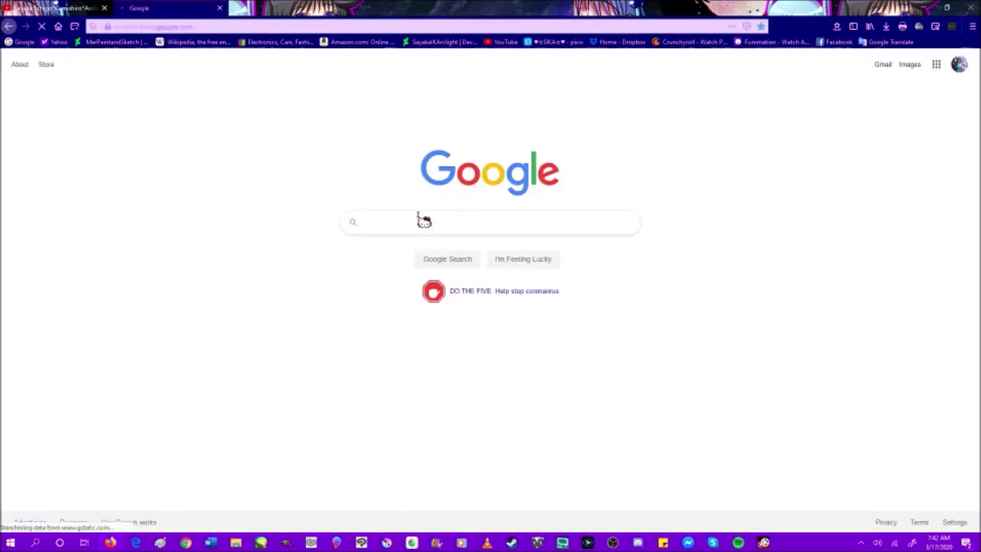
pyautogui.click(423, 221)
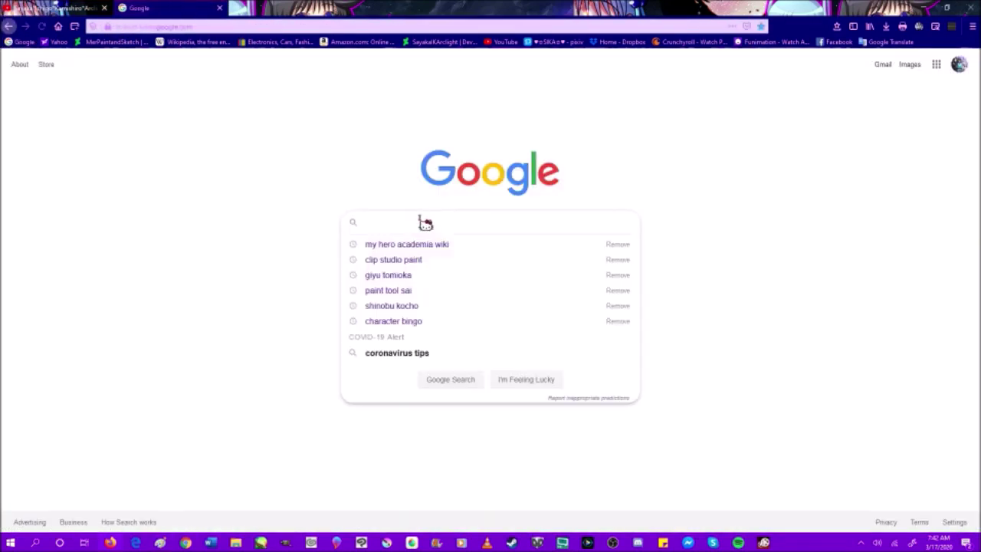
pyautogui.write('Paint')
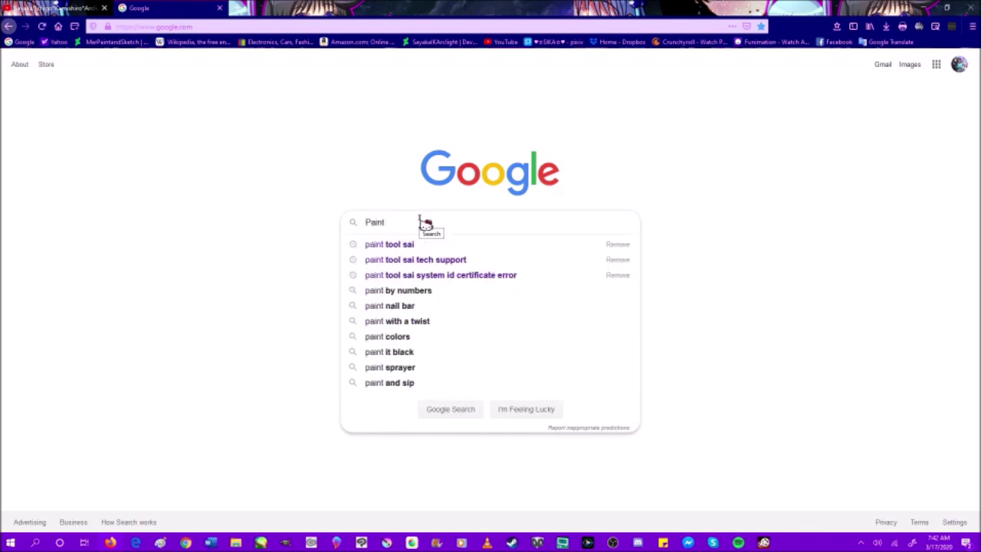
pyautogui.write(' Tool Sai')
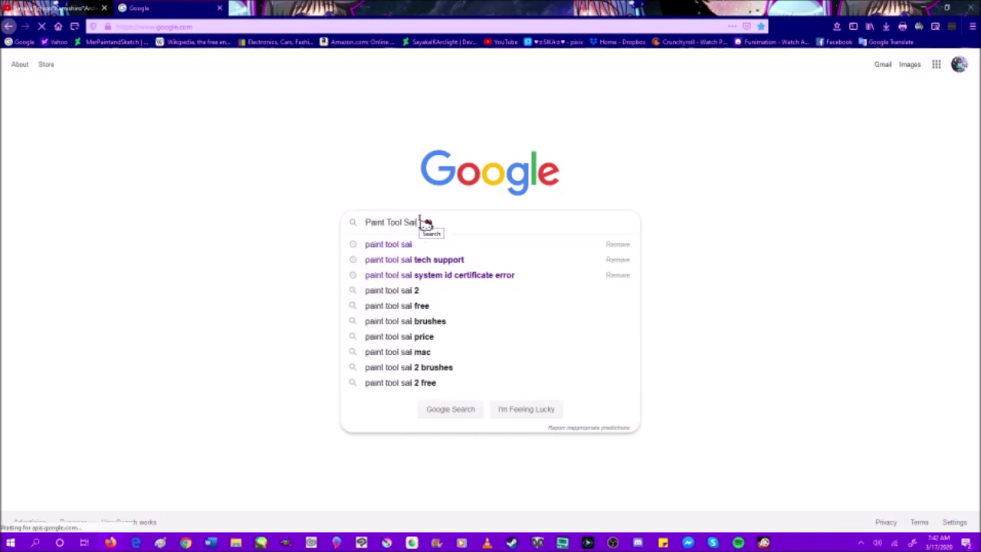
pyautogui.press('Return')
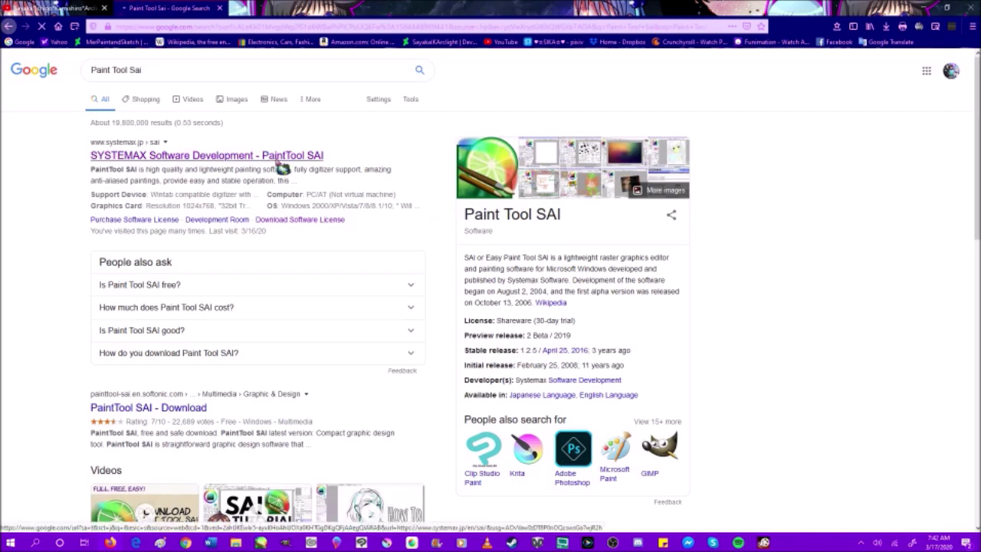
pyautogui.click(281, 163)
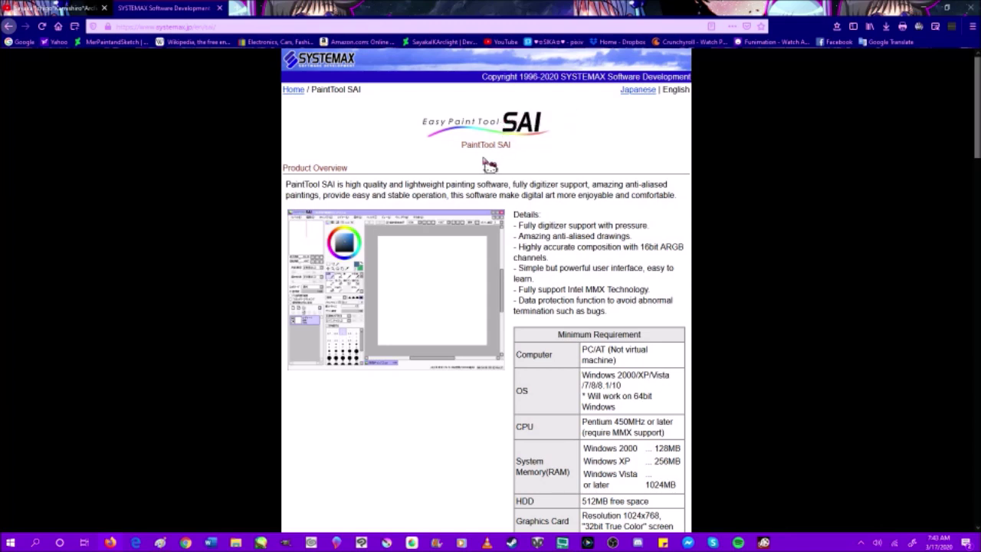
# Step: Review the PaintTool SAI page's overview, minimum requirements, download and installation notes, and software license purchasing sections
pyautogui.scroll(-1, 411, 182)
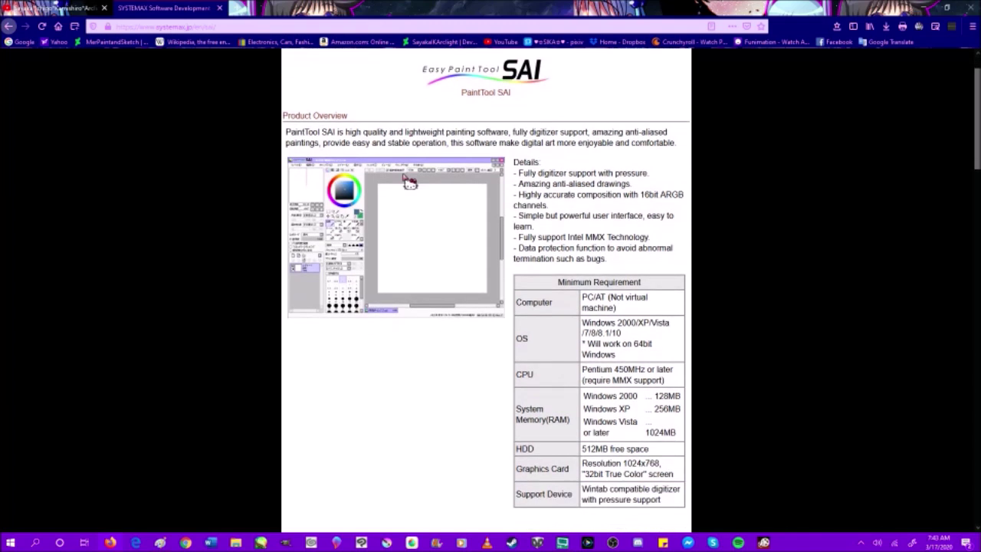
pyautogui.scroll(-1, 467, 176)
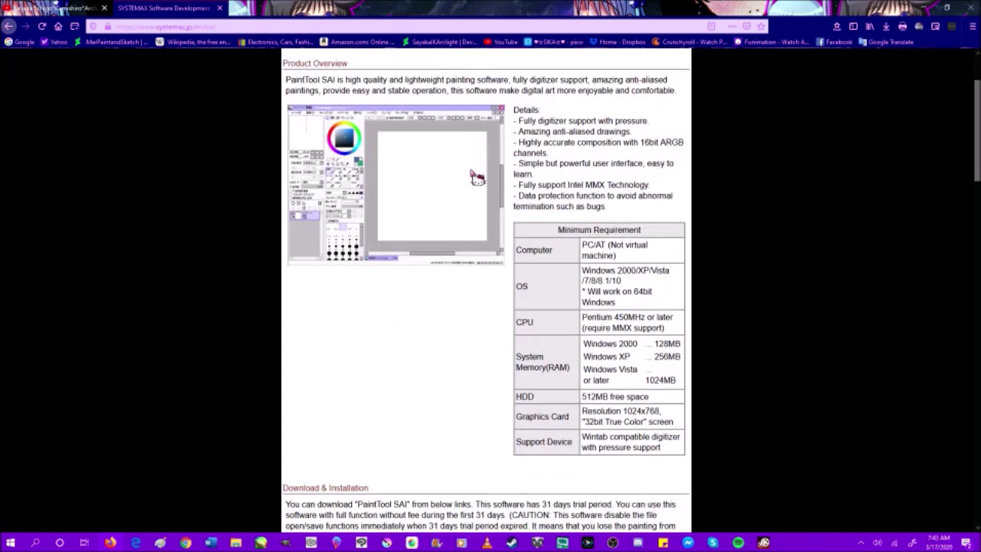
pyautogui.scroll(-2, 480, 173)
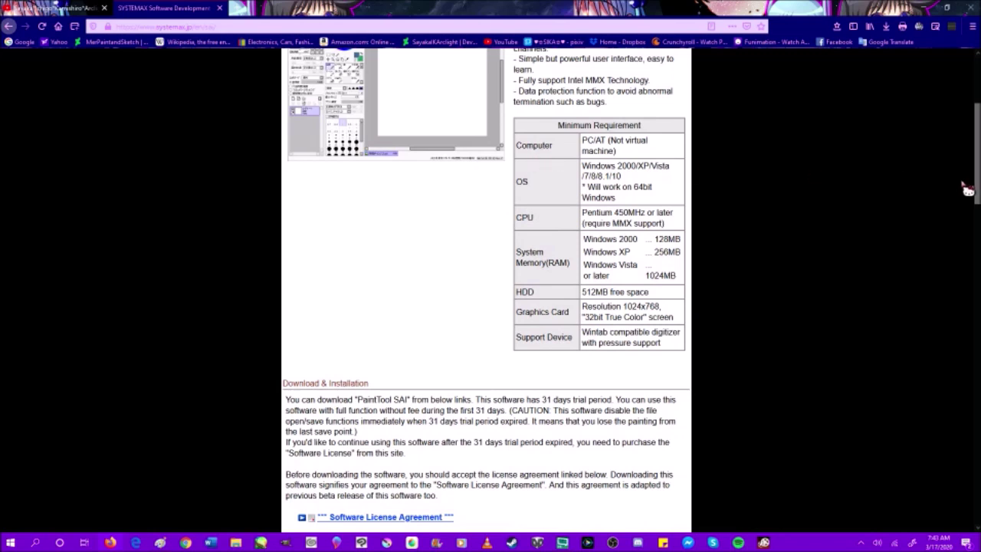
pyautogui.moveTo(978, 178); pyautogui.dragTo(977, 219)
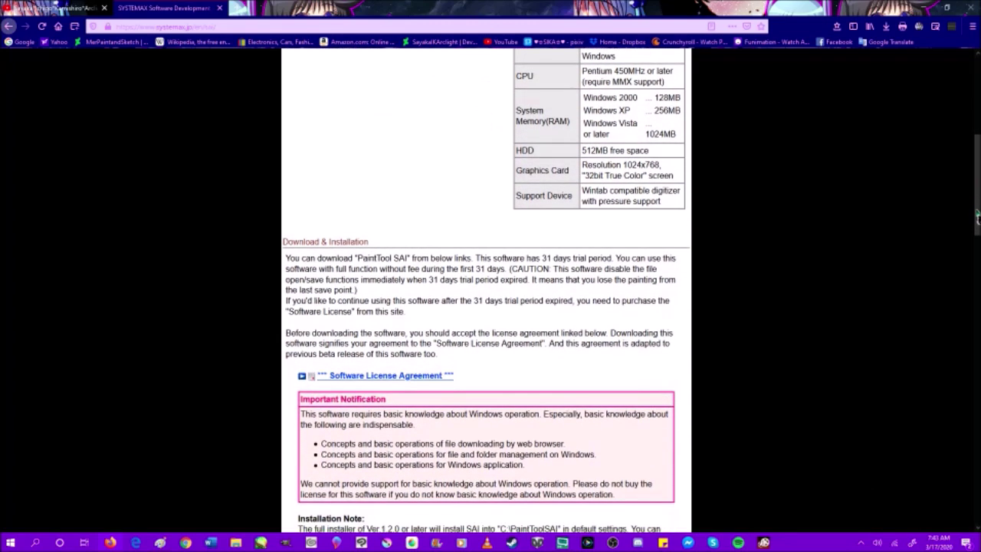
pyautogui.moveTo(978, 218); pyautogui.dragTo(977, 242)
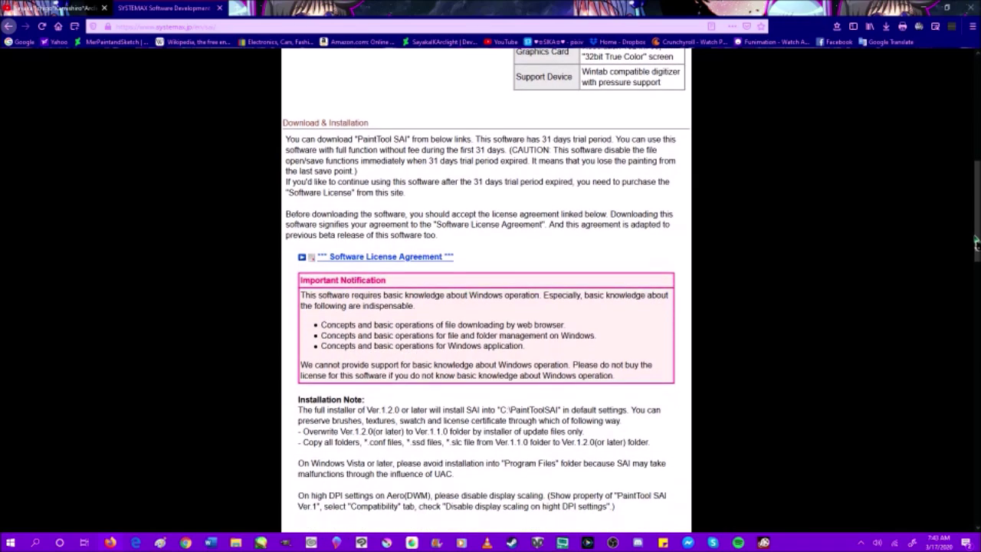
pyautogui.moveTo(976, 241)
pyautogui.mouseDown()
pyautogui.moveTo(977, 293)
pyautogui.moveTo(951, 373)
pyautogui.mouseUp()
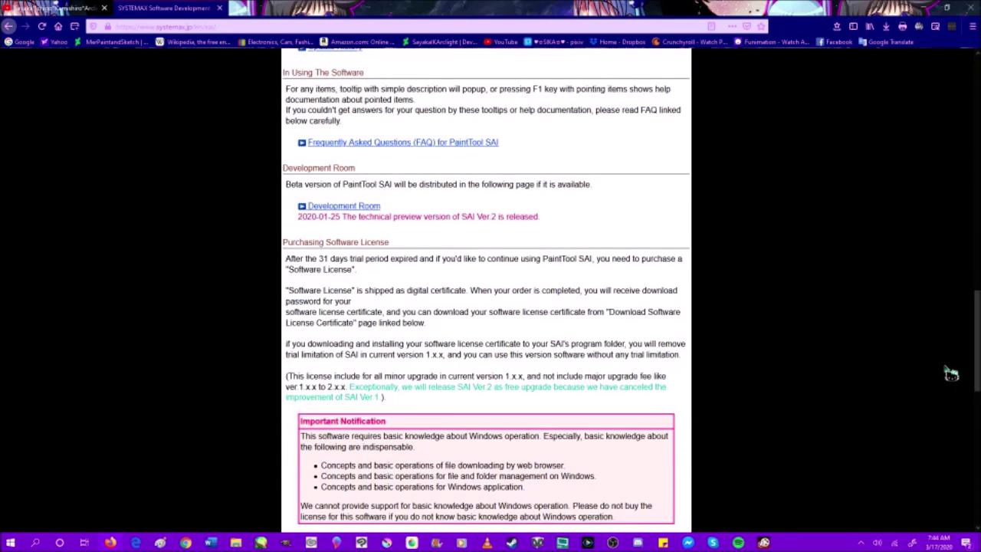
pyautogui.moveTo(950, 373); pyautogui.dragTo(949, 368)
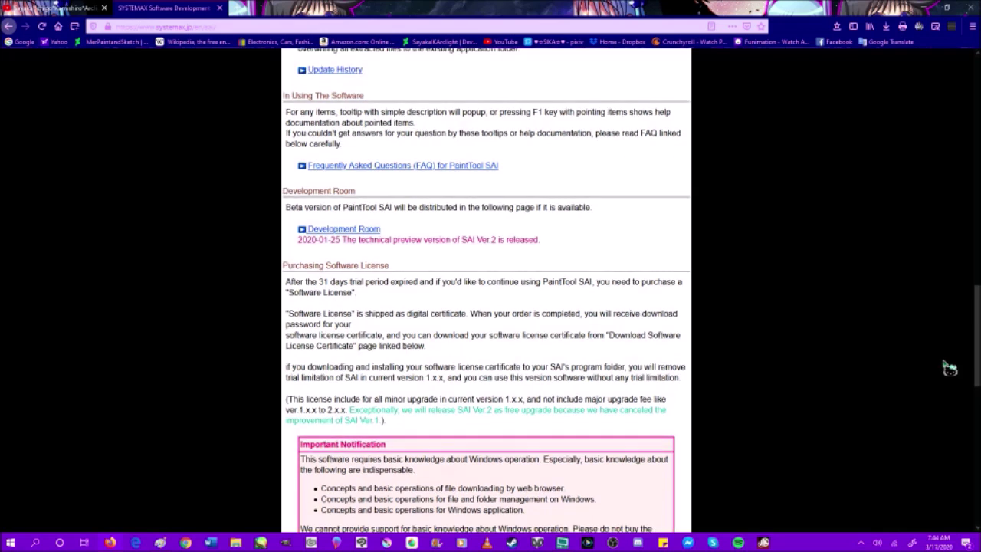
pyautogui.moveTo(949, 368); pyautogui.dragTo(953, 150)
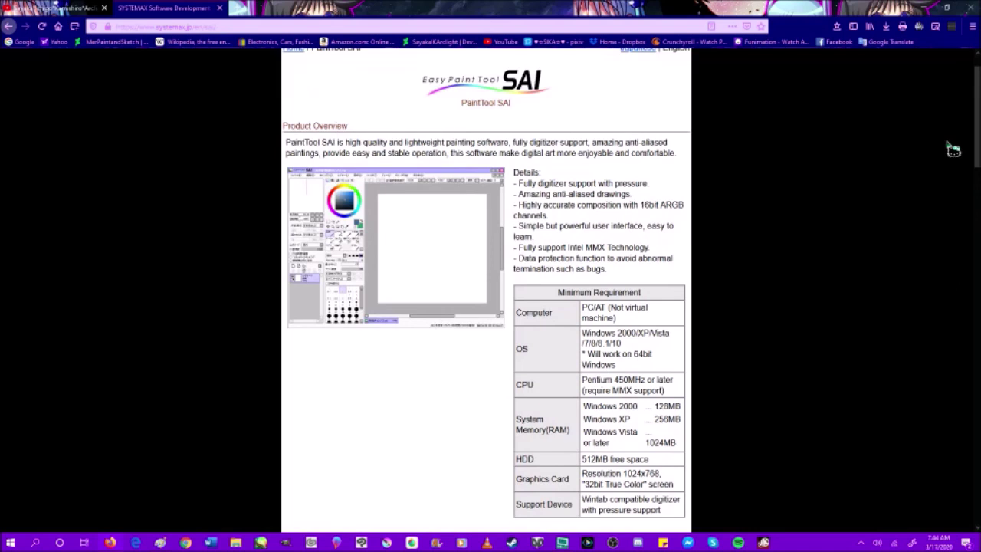
pyautogui.moveTo(951, 147); pyautogui.dragTo(951, 150)
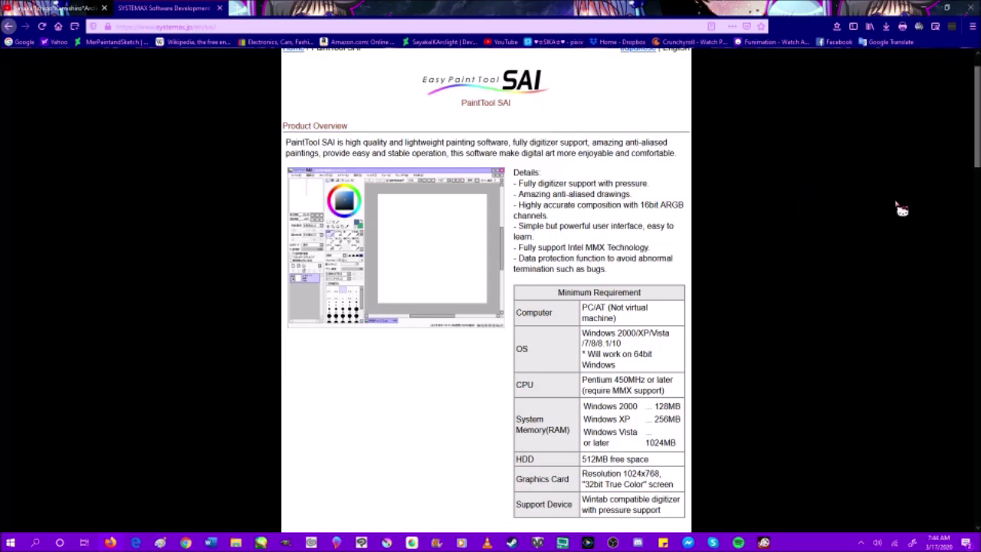
pyautogui.scroll(1, 978, 138)
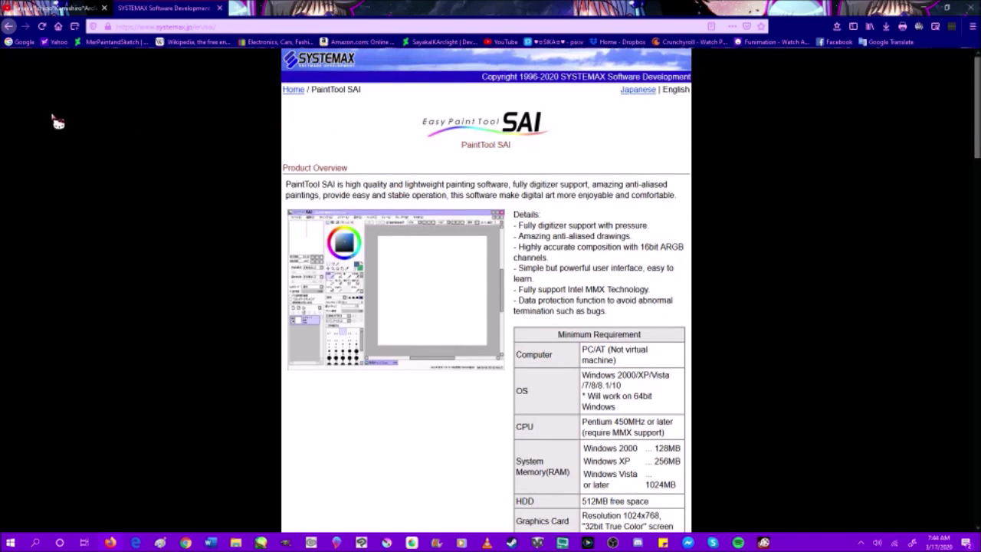
# Step: Switch to Paint and brush a check mark and an X into the PaintTool SAI cells of the Price and website column
pyautogui.click(160, 542)
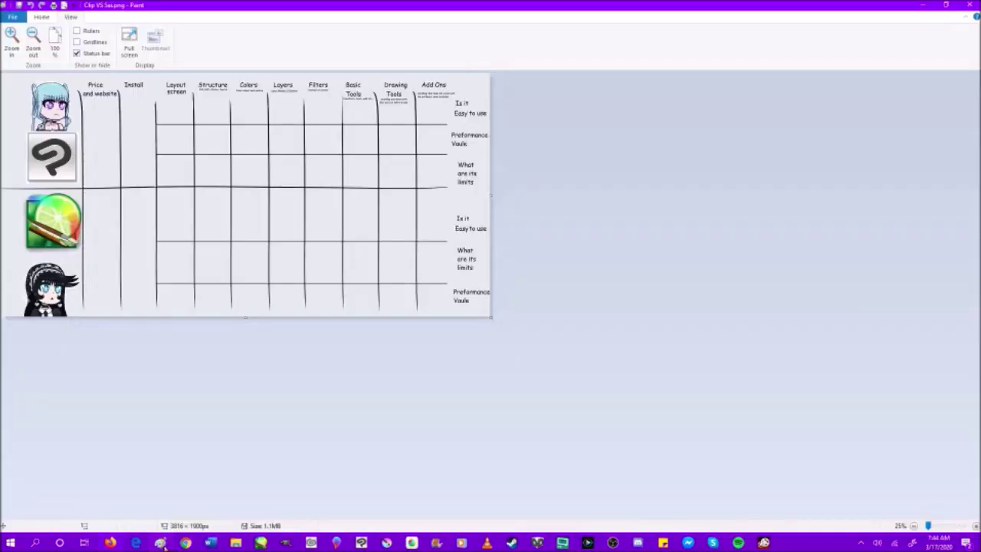
pyautogui.click(43, 17)
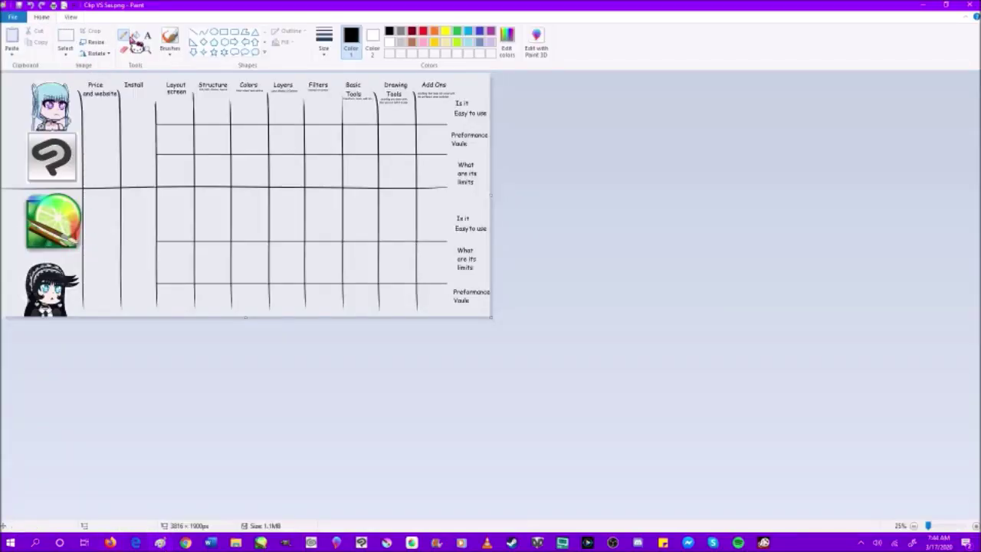
pyautogui.click(170, 49)
pyautogui.click(170, 51)
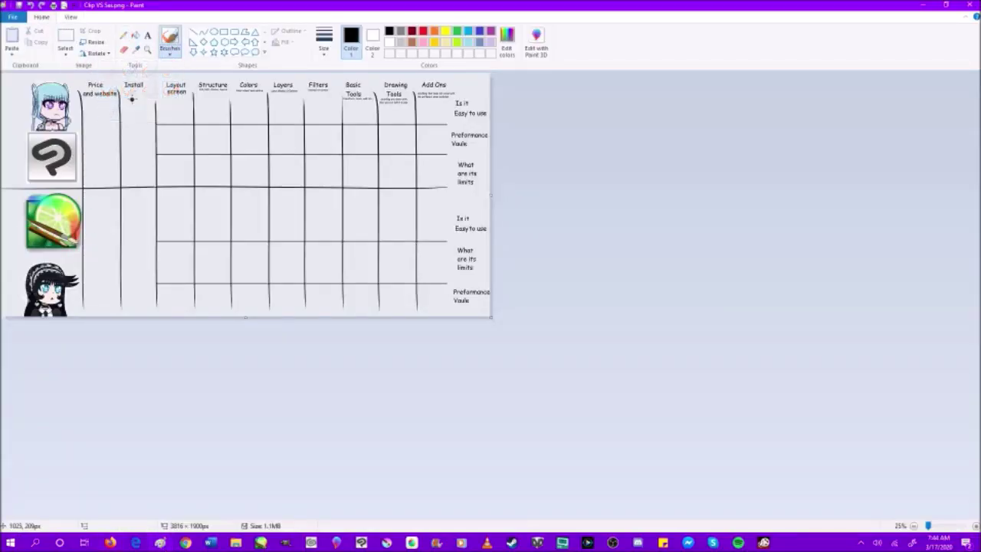
pyautogui.click(170, 52)
pyautogui.click(150, 70)
pyautogui.moveTo(93, 257); pyautogui.dragTo(110, 270)
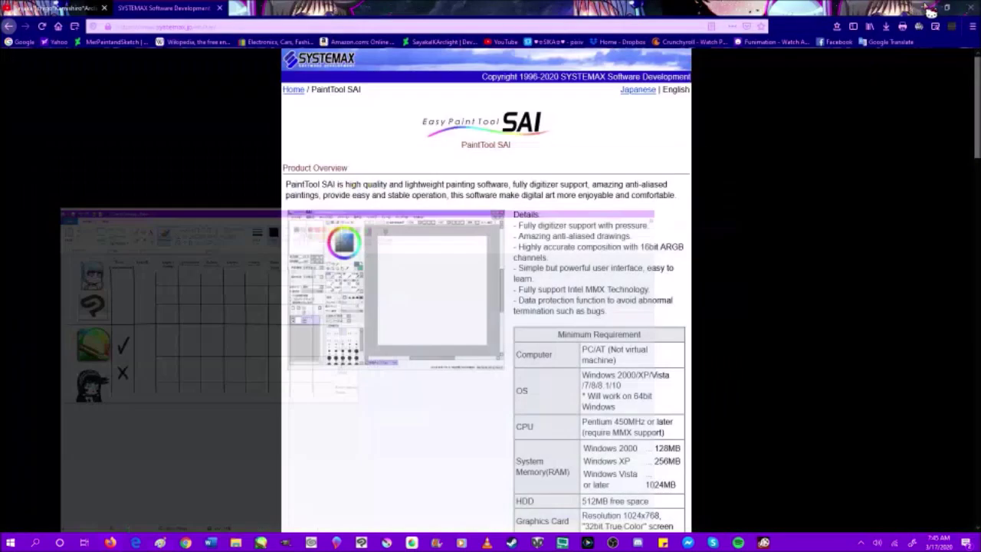
pyautogui.click(923, 5)
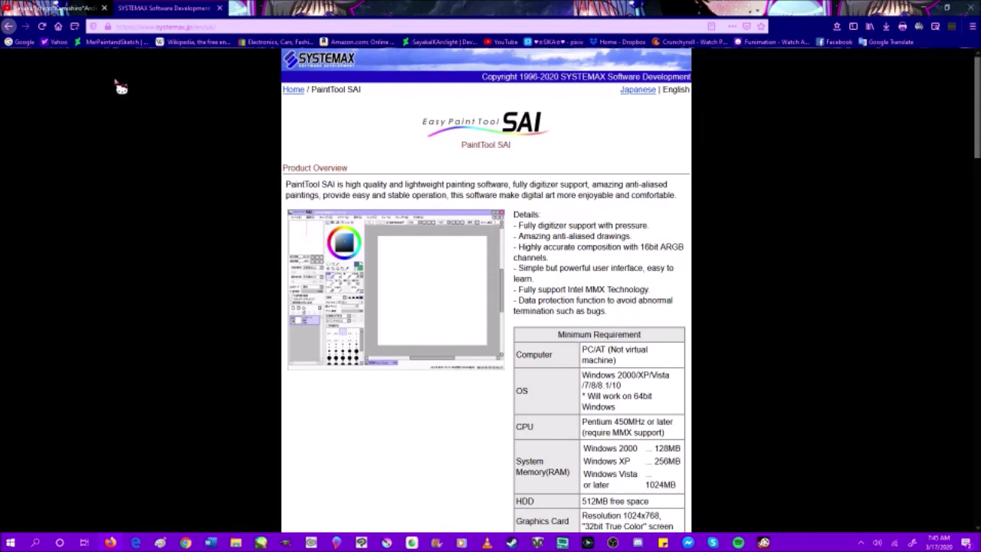
# Step: Search Google for "Clip Studio Paint" in Firefox and open the Buy page of the official Clip Studio site
pyautogui.click(23, 43)
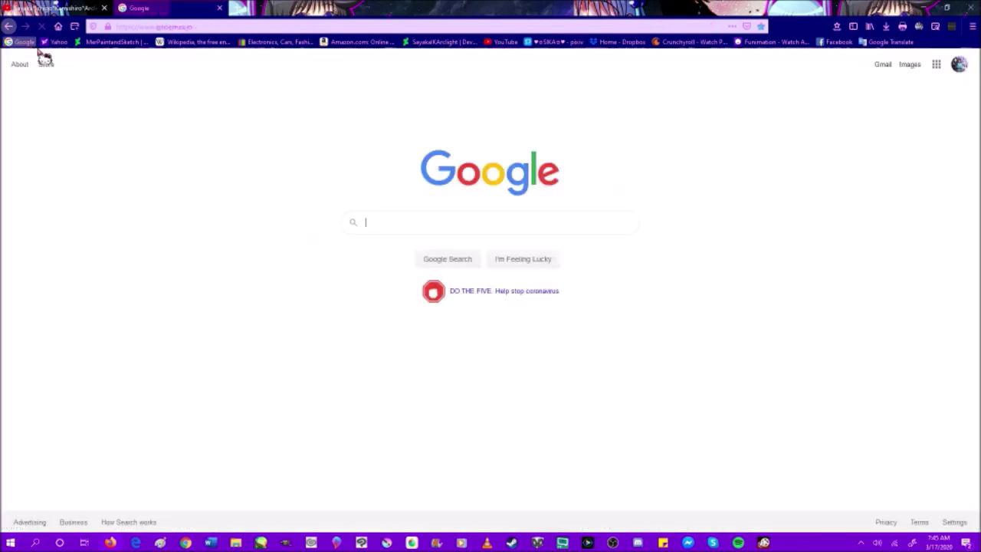
pyautogui.click(432, 223)
pyautogui.write('Clip S')
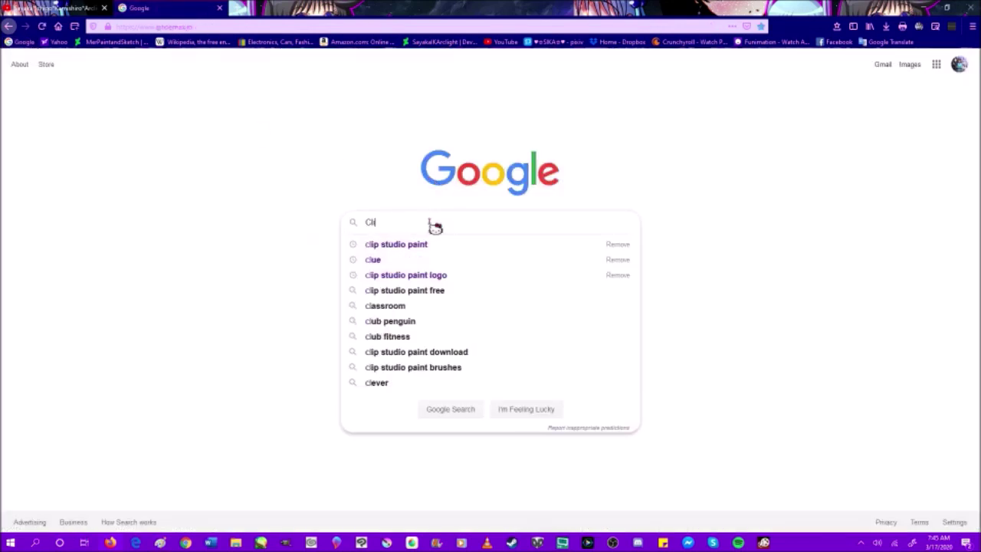
pyautogui.write('tu')
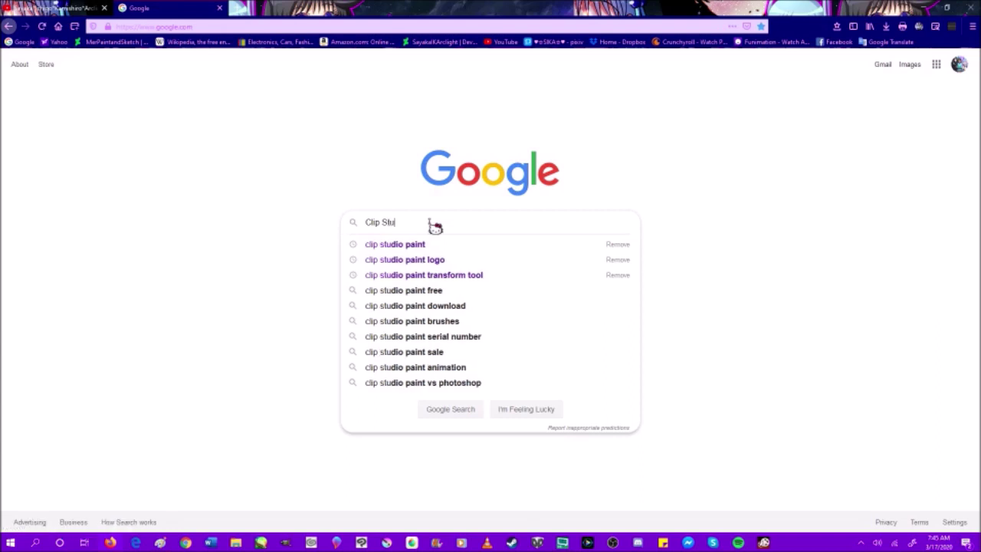
pyautogui.write('dio Paint')
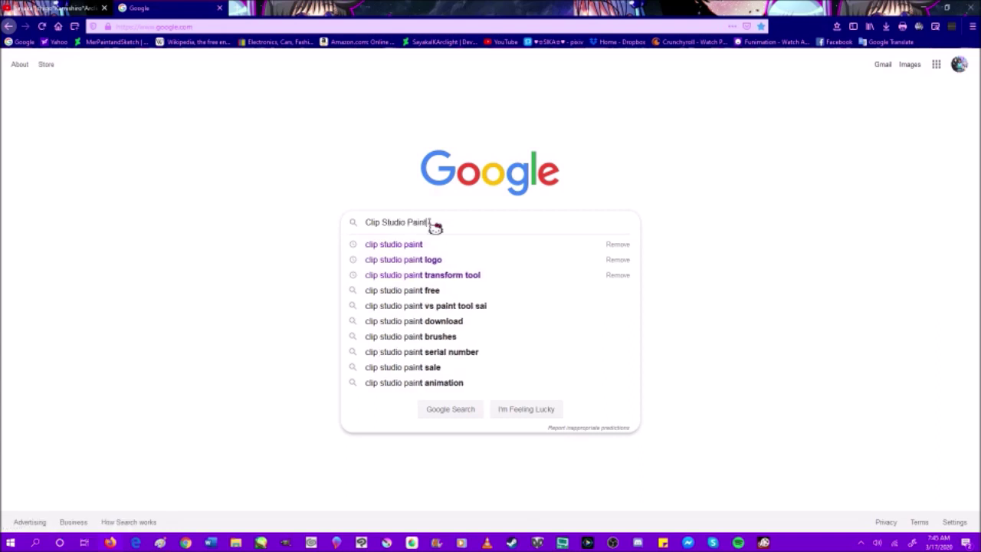
pyautogui.press('Return')
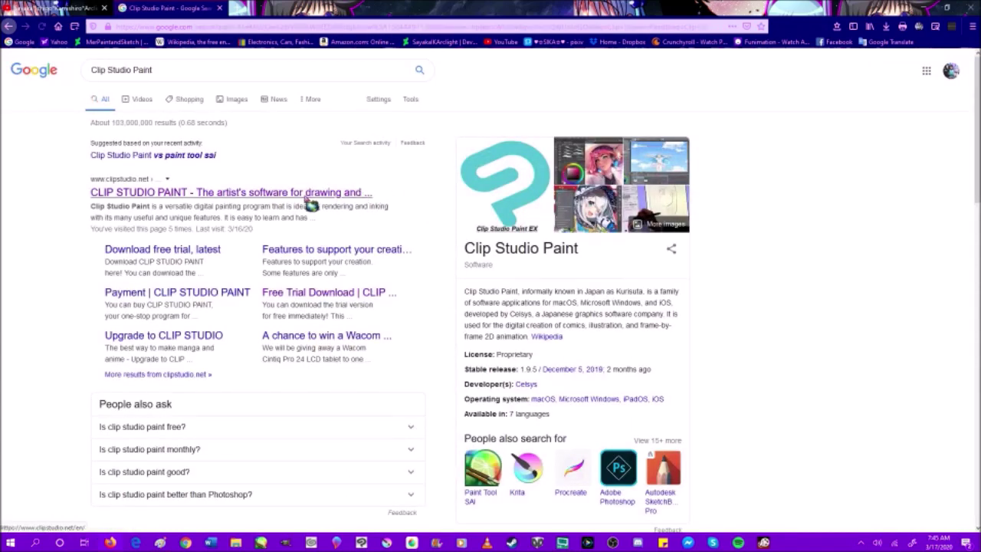
pyautogui.click(306, 198)
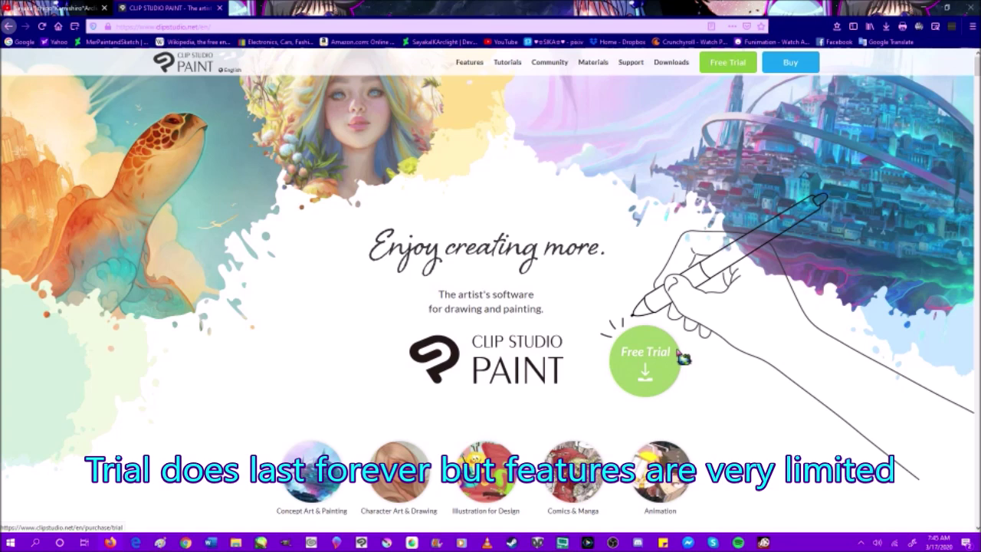
pyautogui.click(792, 71)
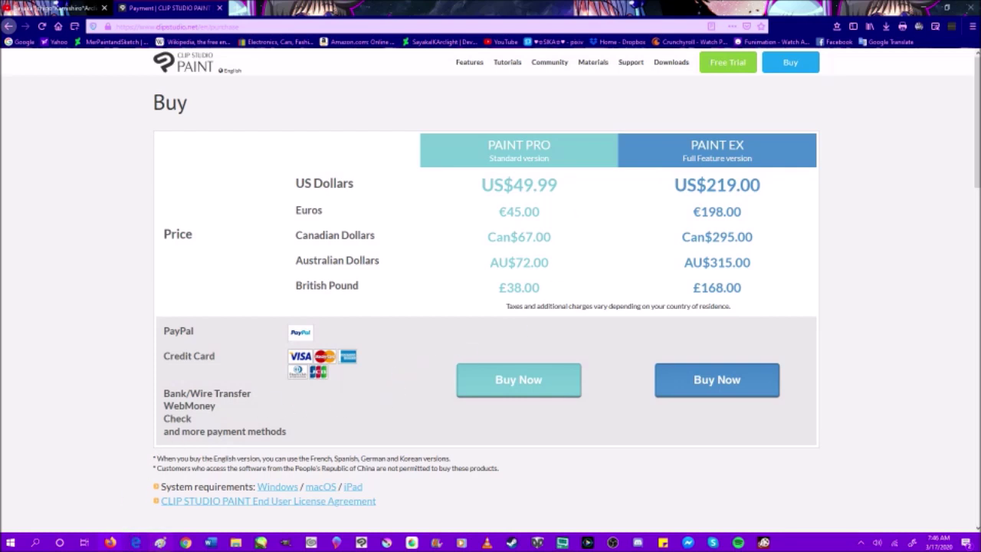
# Step: Back in Paint, brush two check marks, the upper with a small plus, into Clip Studio's Price and website cells; undo the stray last stroke
pyautogui.click(161, 543)
pyautogui.moveTo(94, 112)
pyautogui.mouseDown()
pyautogui.moveTo(100, 123)
pyautogui.moveTo(114, 100)
pyautogui.mouseUp()
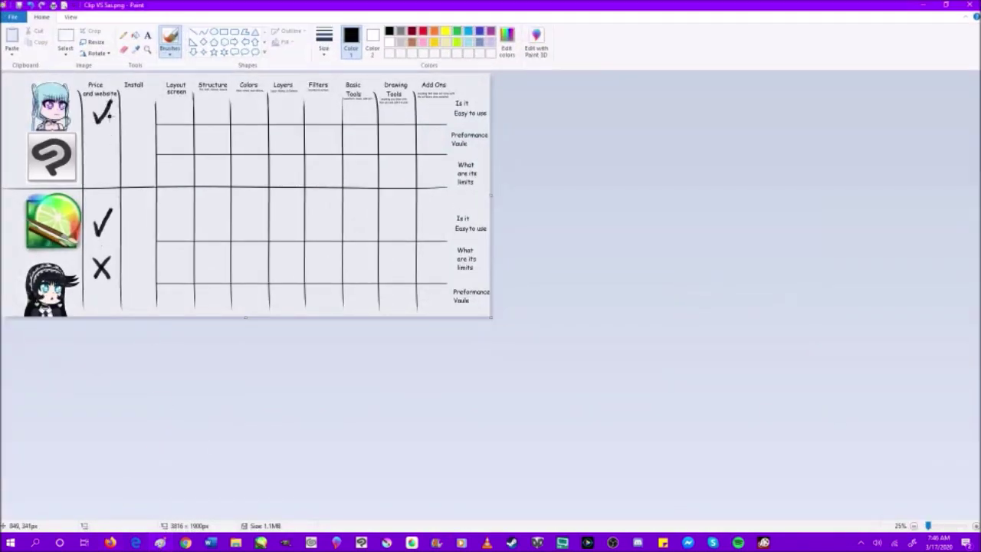
pyautogui.moveTo(93, 149)
pyautogui.mouseDown()
pyautogui.moveTo(100, 171)
pyautogui.moveTo(114, 138)
pyautogui.mouseUp()
pyautogui.moveTo(111, 160); pyautogui.dragTo(109, 170)
pyautogui.click(32, 5)
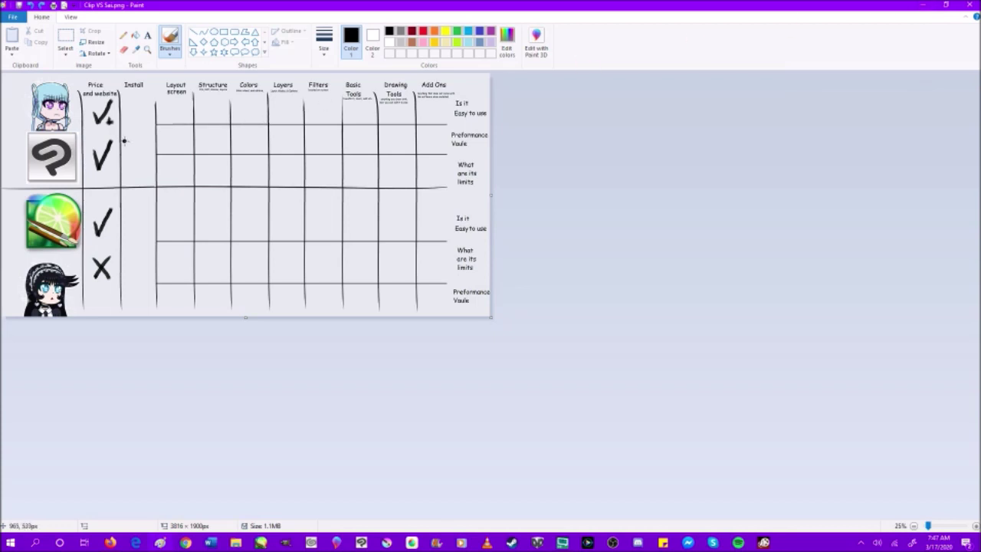
# Step: Brush check marks for Clip Studio Paint and PaintTool SAI into the Install column, and minimize Paint
pyautogui.rightClick(114, 538)
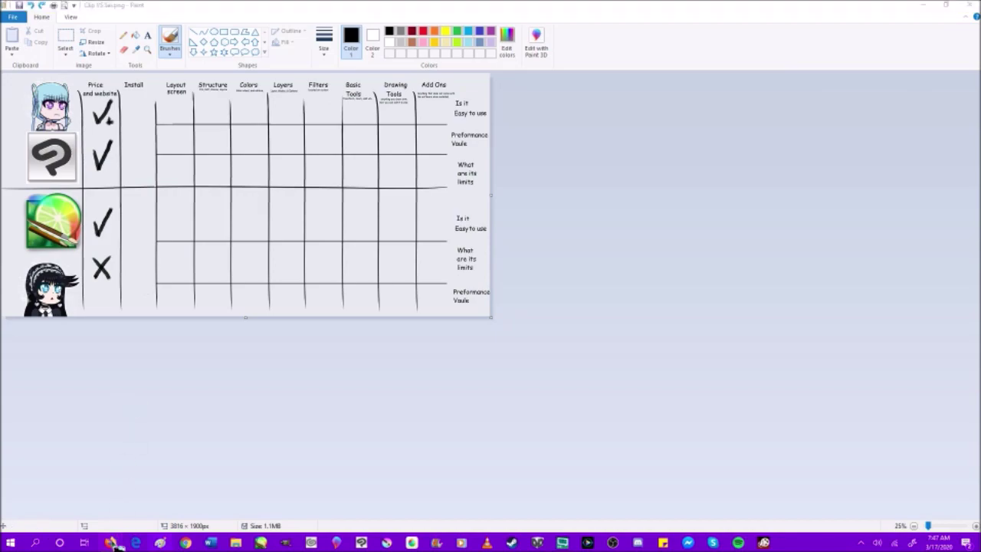
pyautogui.click(391, 366)
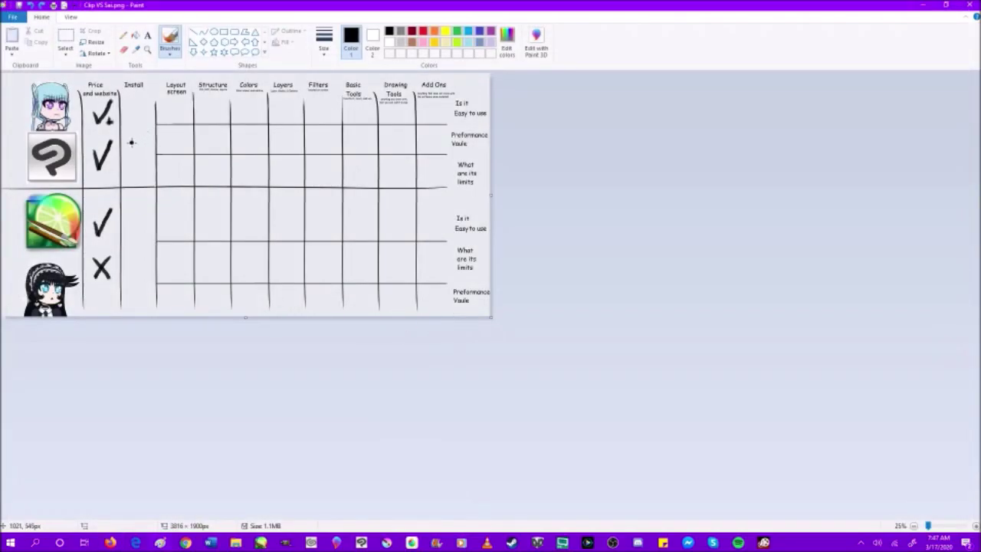
pyautogui.moveTo(130, 142)
pyautogui.mouseDown()
pyautogui.moveTo(137, 154)
pyautogui.moveTo(152, 129)
pyautogui.mouseUp()
pyautogui.moveTo(131, 247)
pyautogui.mouseDown()
pyautogui.moveTo(138, 273)
pyautogui.moveTo(148, 236)
pyautogui.mouseUp()
pyautogui.click(923, 5)
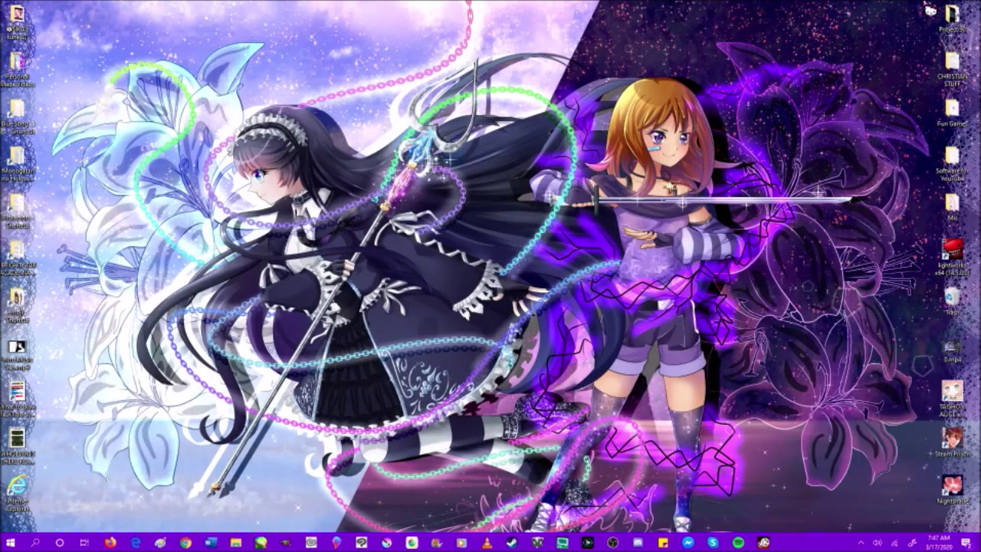
# Step: Check PaintTool SAI's start screen and minimize it, browse the Clip Studio home page and launch Clip Studio Paint
pyautogui.click(262, 541)
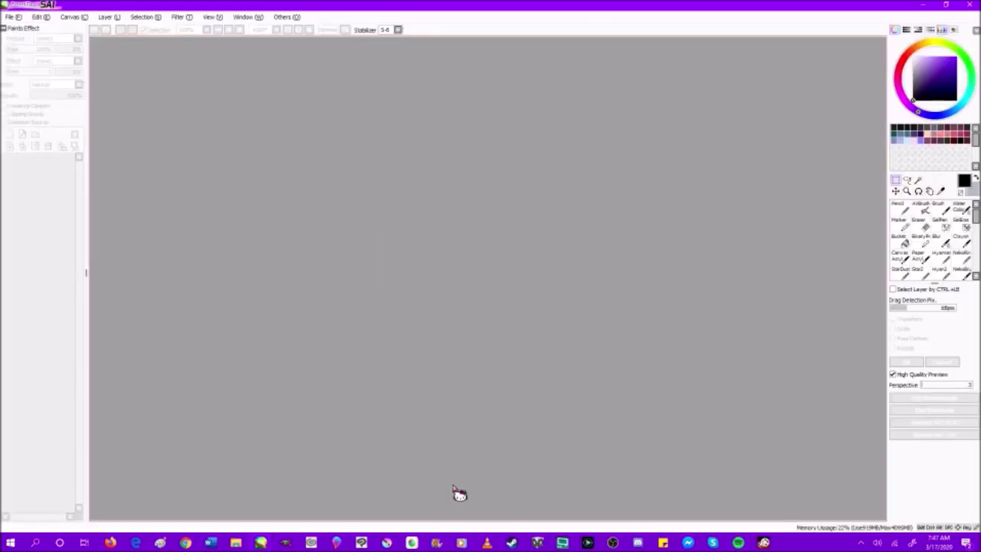
pyautogui.click(923, 5)
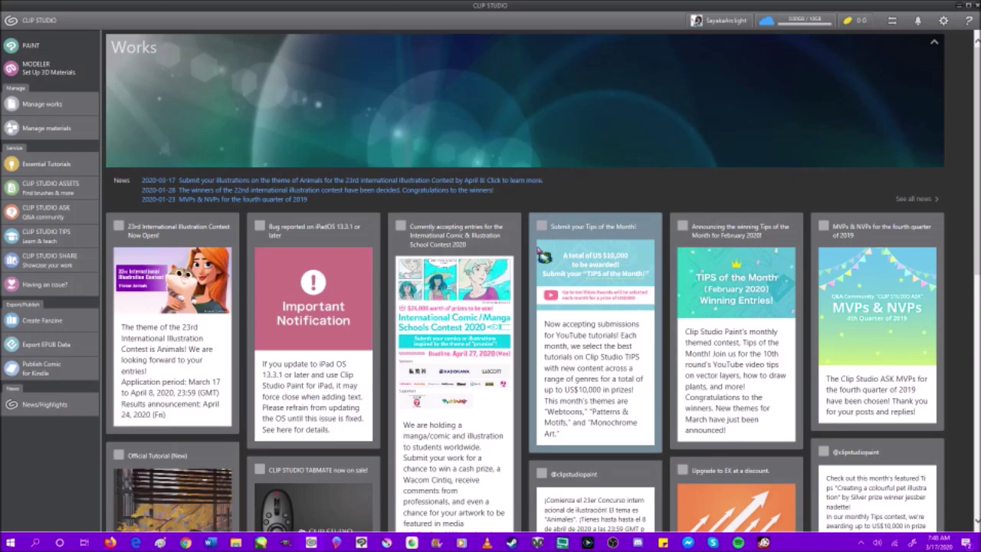
pyautogui.scroll(-6, 543, 255)
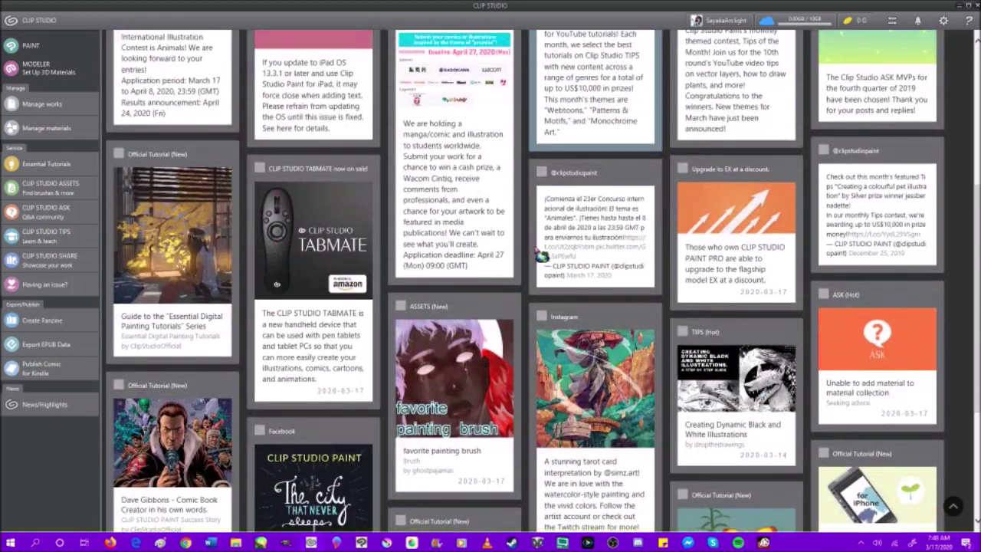
pyautogui.scroll(6, 535, 255)
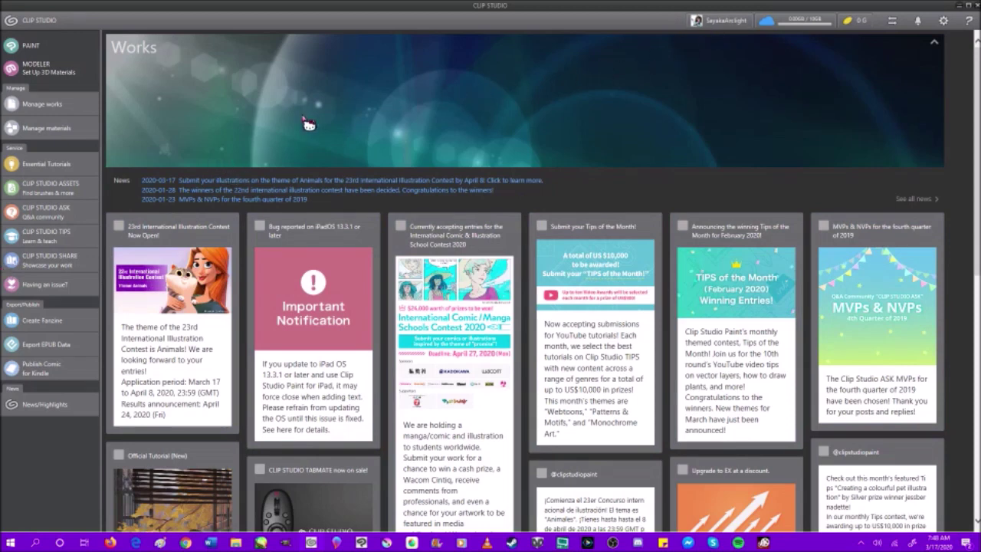
pyautogui.click(67, 53)
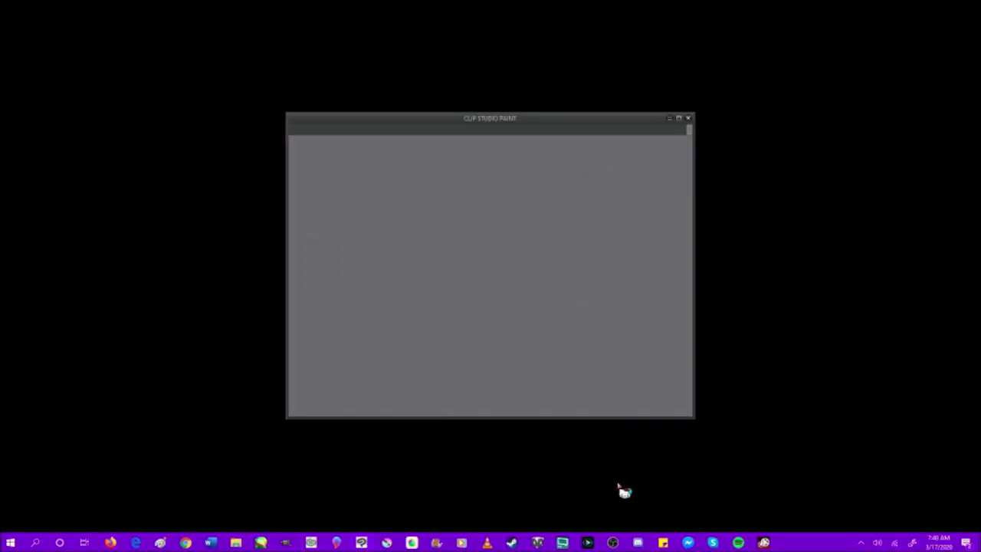
# Step: Switch between Clip Studio Paint and PaintTool SAI to compare the layout of their empty workspaces
pyautogui.moveTo(369, 546)
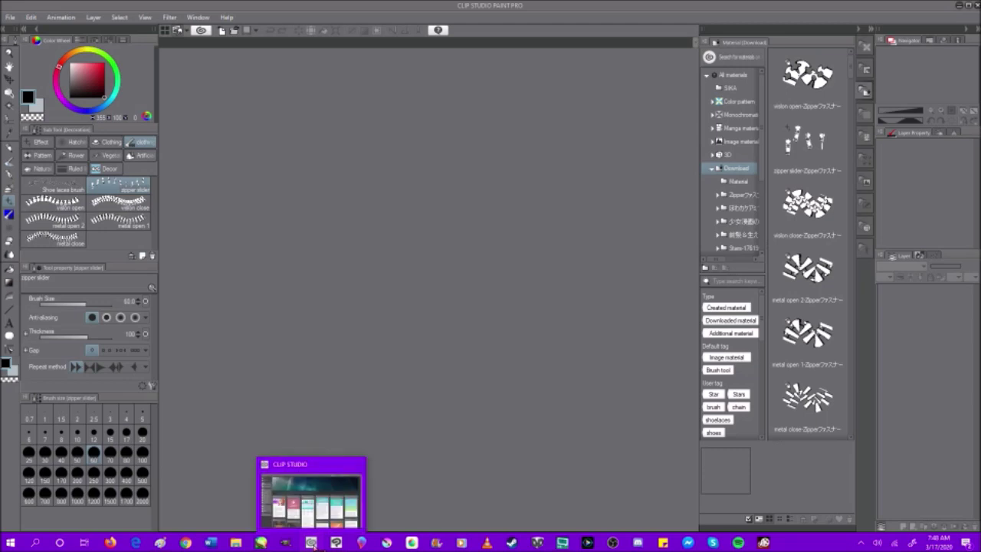
pyautogui.moveTo(330, 545)
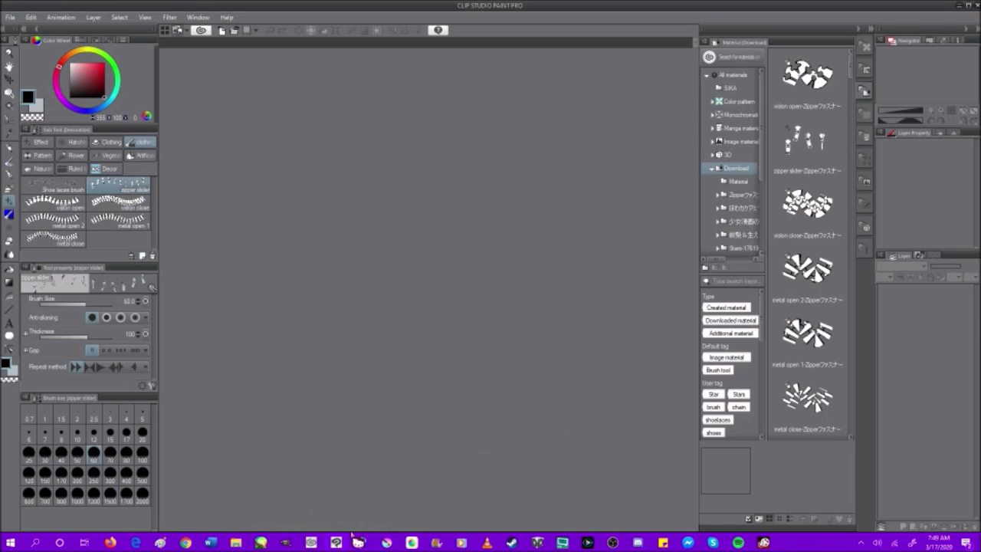
pyautogui.click(311, 542)
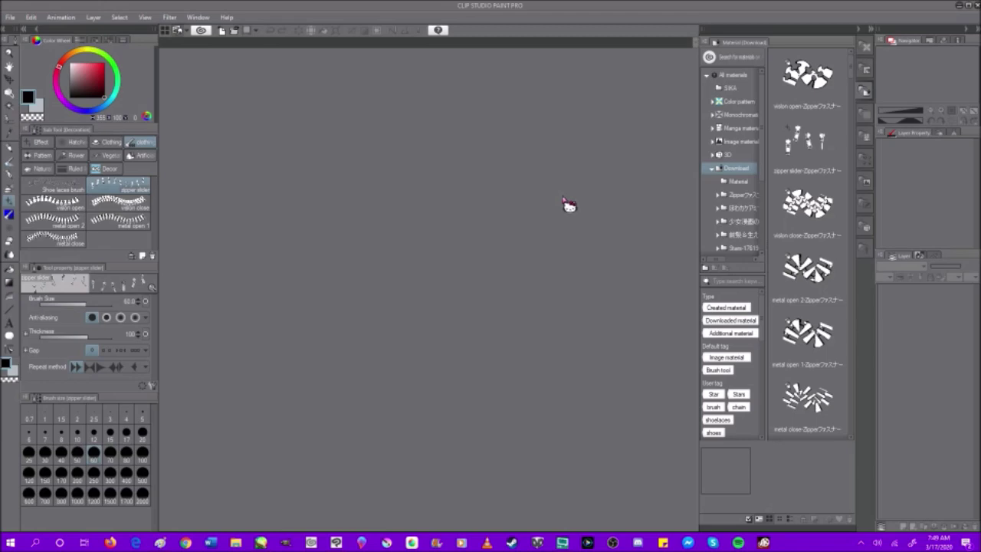
pyautogui.click(261, 543)
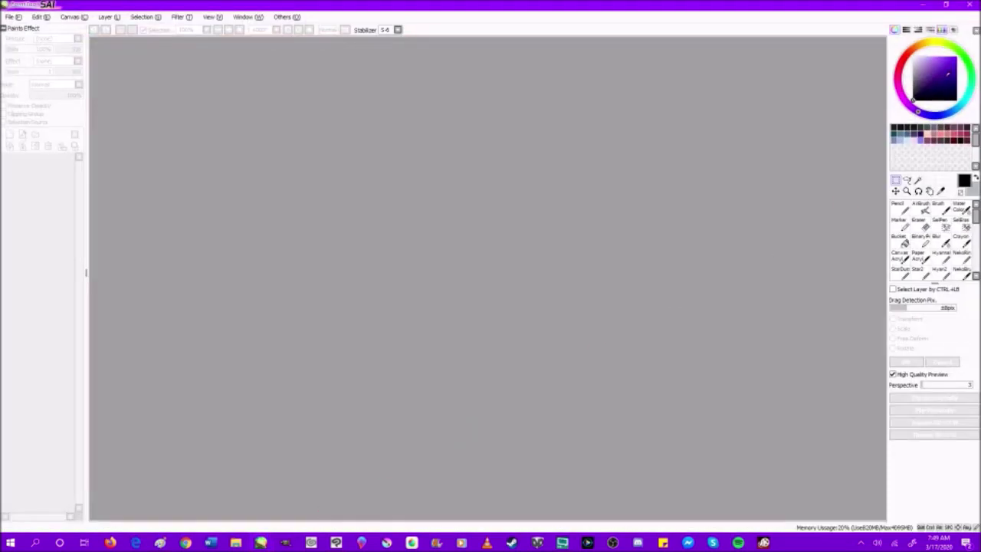
pyautogui.click(928, 5)
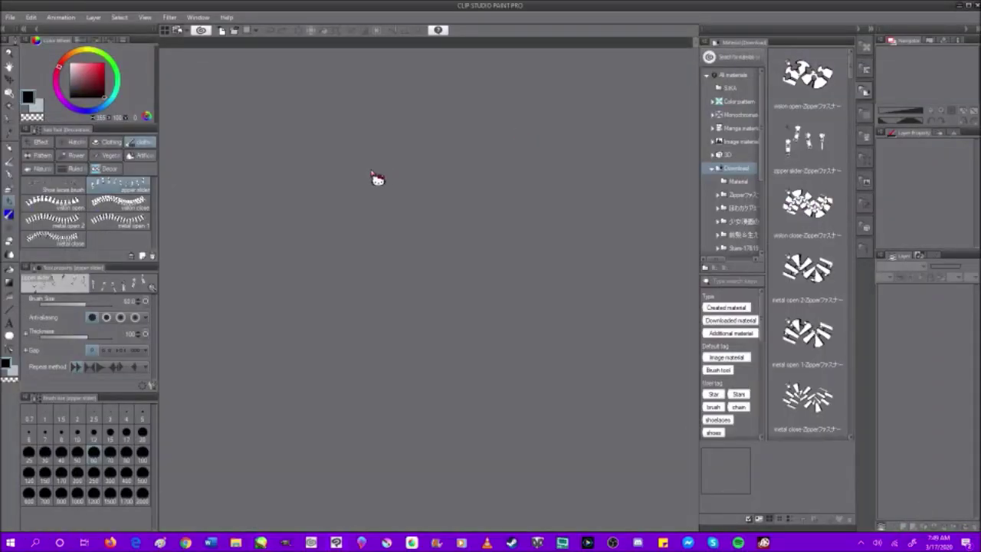
pyautogui.moveTo(260, 543)
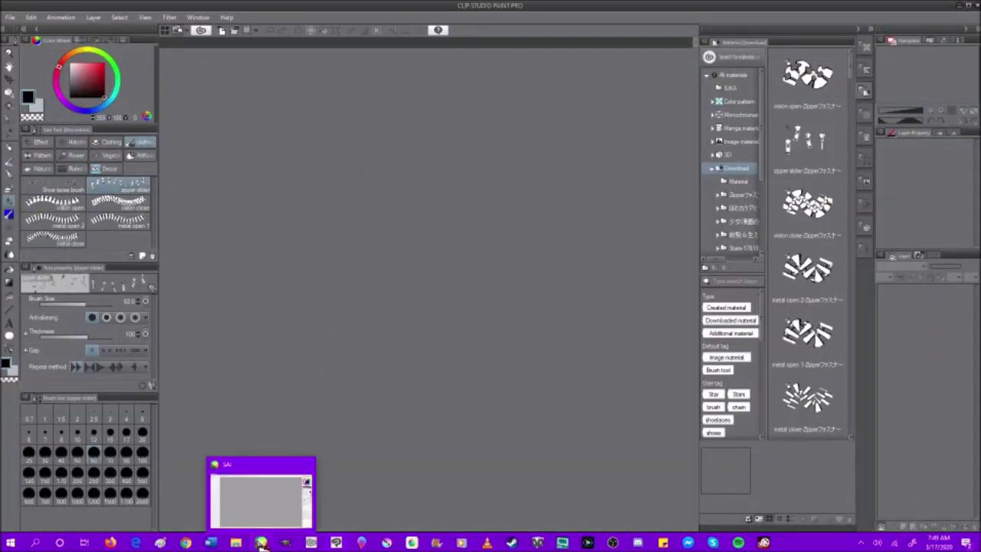
pyautogui.click(261, 542)
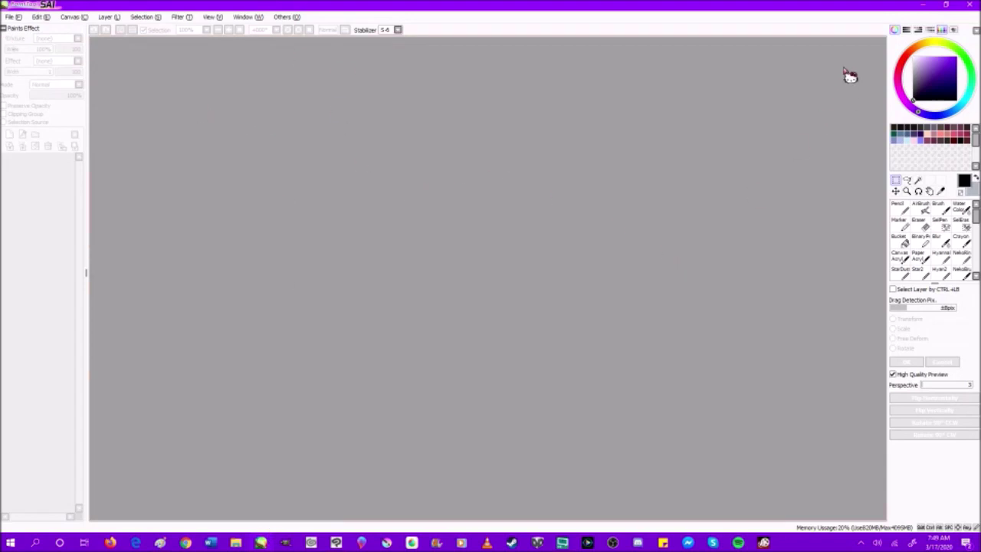
pyautogui.click(923, 4)
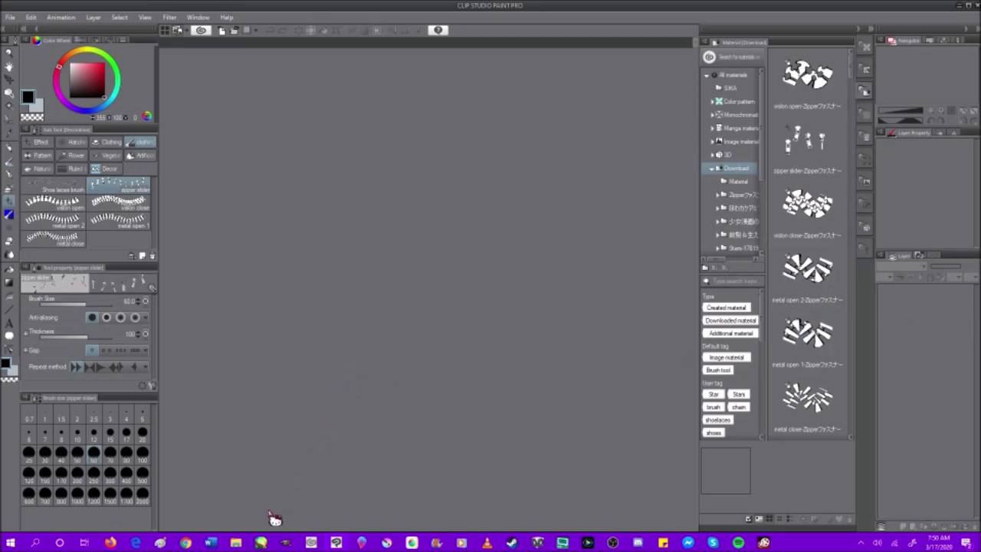
# Step: Switch to PaintTool SAI and create a new blank canvas
pyautogui.click(263, 542)
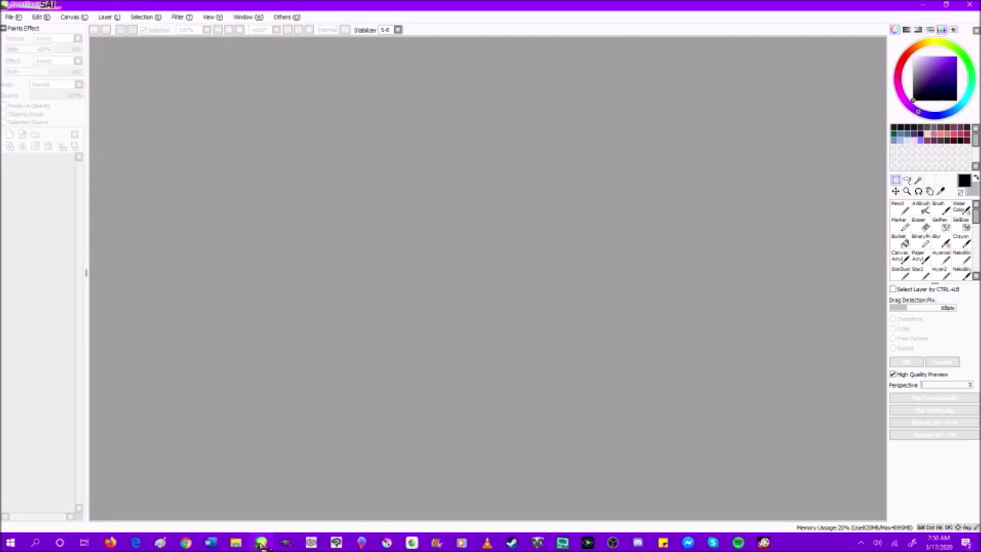
pyautogui.click(19, 17)
pyautogui.click(36, 30)
pyautogui.click(200, 166)
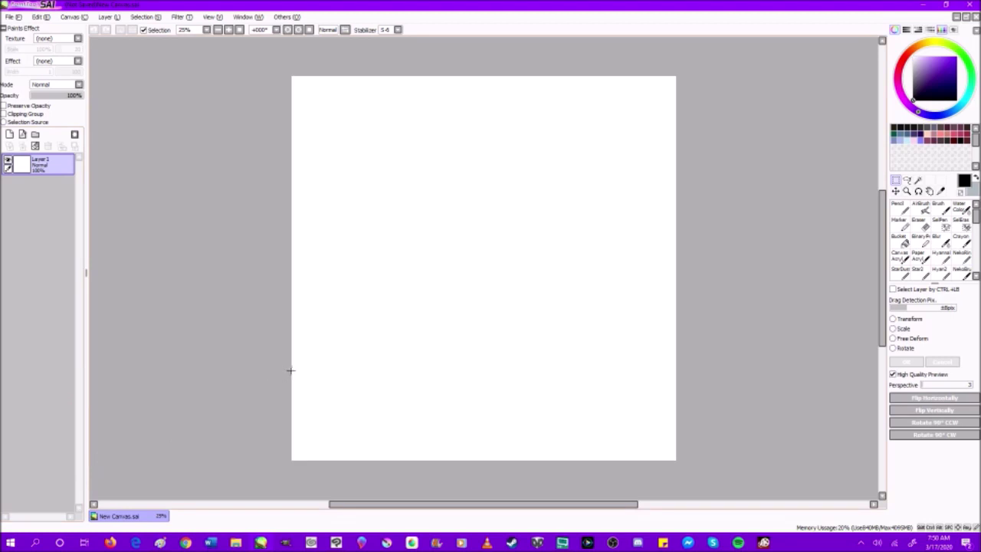
# Step: In Paint's Layout screen column, brush a dash, an X and a check for Clip Studio and a check for SAI's ease of use; undo the extra stroke
pyautogui.click(162, 543)
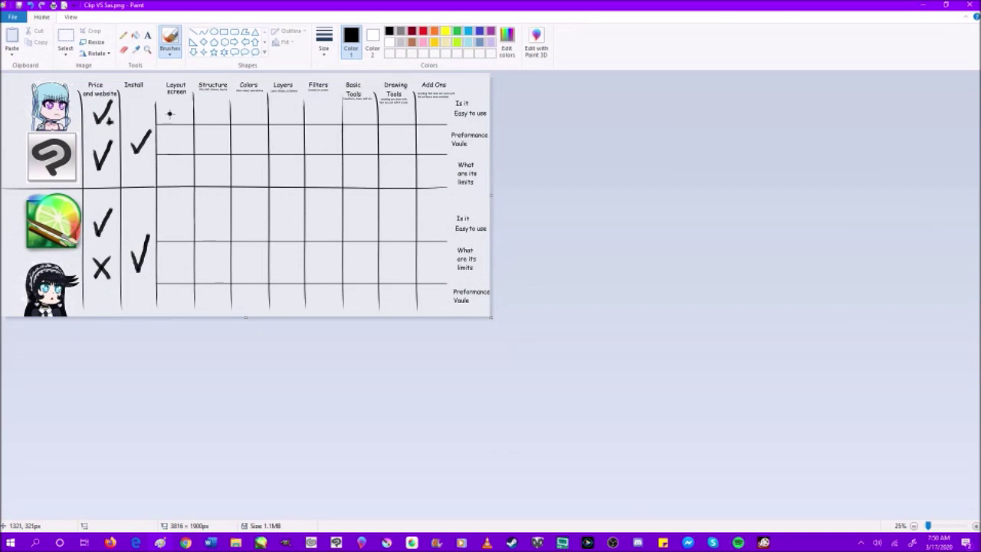
pyautogui.moveTo(172, 230); pyautogui.dragTo(190, 199)
pyautogui.moveTo(172, 110); pyautogui.dragTo(189, 110)
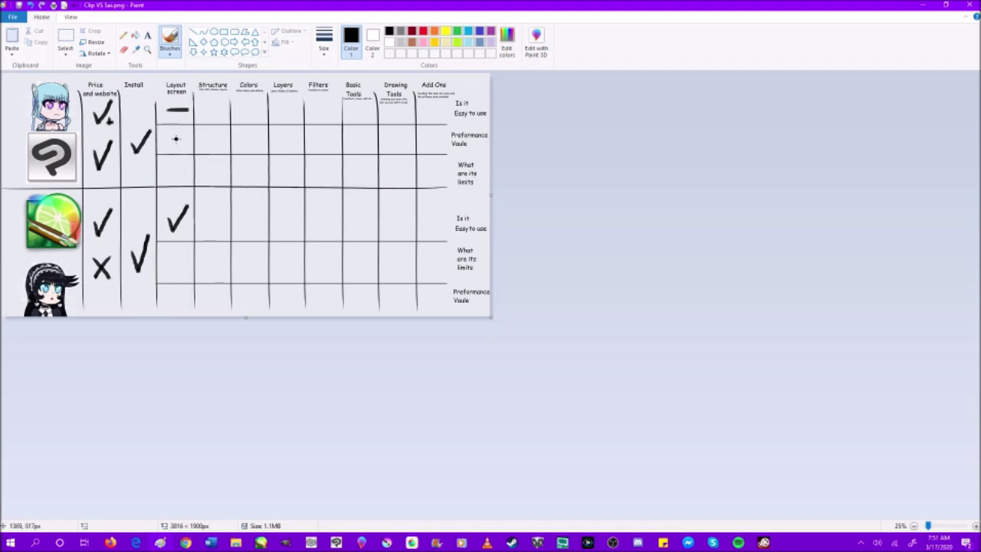
pyautogui.moveTo(168, 135)
pyautogui.mouseDown()
pyautogui.moveTo(178, 143)
pyautogui.moveTo(162, 148)
pyautogui.mouseUp()
pyautogui.moveTo(169, 168); pyautogui.dragTo(172, 177)
pyautogui.moveTo(173, 177); pyautogui.dragTo(189, 157)
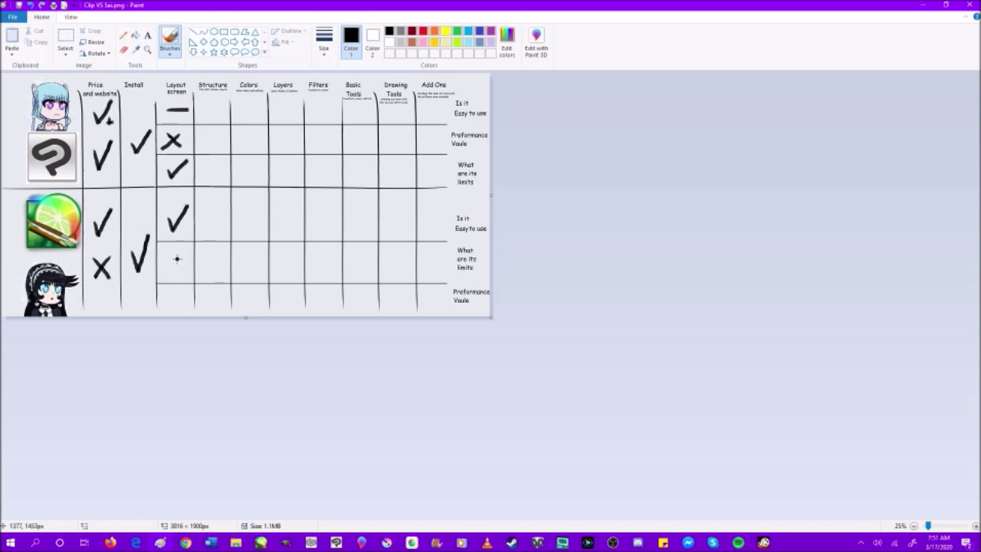
pyautogui.moveTo(172, 257)
pyautogui.mouseDown()
pyautogui.moveTo(175, 264)
pyautogui.moveTo(190, 248)
pyautogui.mouseUp()
pyautogui.hotkey('ctrl', 'z')
# Step: Cut PaintTool SAI's "Preformance Vaule" row label and move its "What are its limits" label down to the bottom row
pyautogui.click(65, 51)
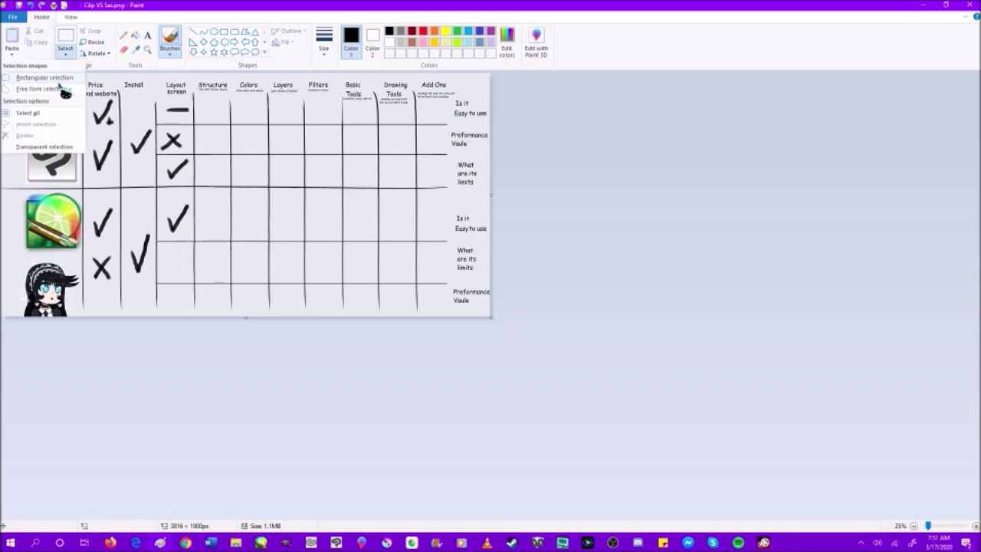
pyautogui.click(57, 79)
pyautogui.moveTo(450, 285); pyautogui.dragTo(490, 315)
pyautogui.rightClick(468, 298)
pyautogui.click(437, 308)
pyautogui.moveTo(454, 242); pyautogui.dragTo(481, 280)
pyautogui.moveTo(466, 259); pyautogui.dragTo(465, 299)
# Step: Paste the "Preformance Vaule" label, place it beside PaintTool SAI's middle row and deselect it
pyautogui.click(136, 50)
pyautogui.hotkey('ctrl', 'v')
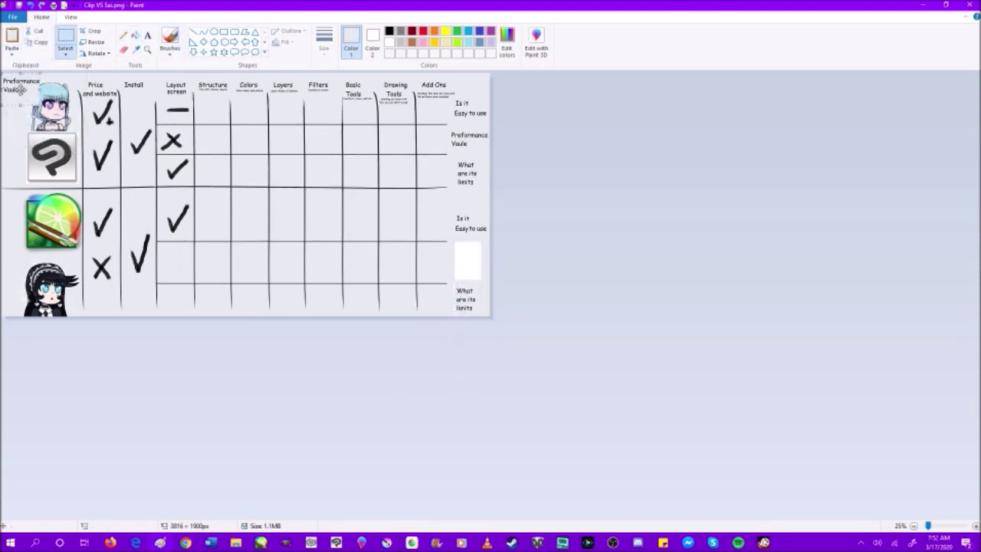
pyautogui.moveTo(18, 89); pyautogui.dragTo(465, 261)
pyautogui.click(520, 270)
pyautogui.click(342, 201)
# Step: Brush check marks into PaintTool SAI's two lower cells of the Layout screen column and minimize Paint
pyautogui.click(170, 42)
pyautogui.moveTo(168, 251); pyautogui.dragTo(187, 244)
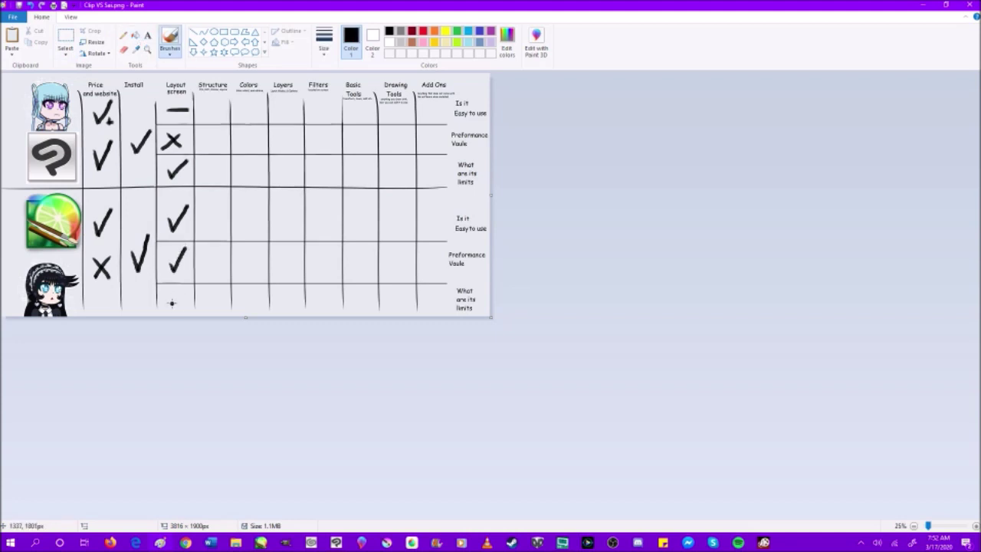
pyautogui.moveTo(167, 295)
pyautogui.mouseDown()
pyautogui.moveTo(173, 308)
pyautogui.moveTo(186, 288)
pyautogui.mouseUp()
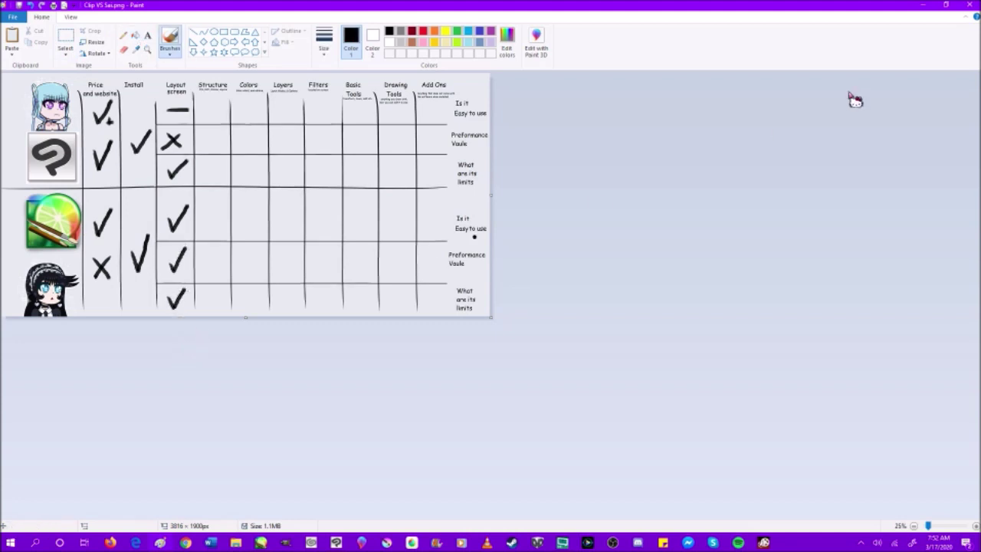
pyautogui.click(924, 9)
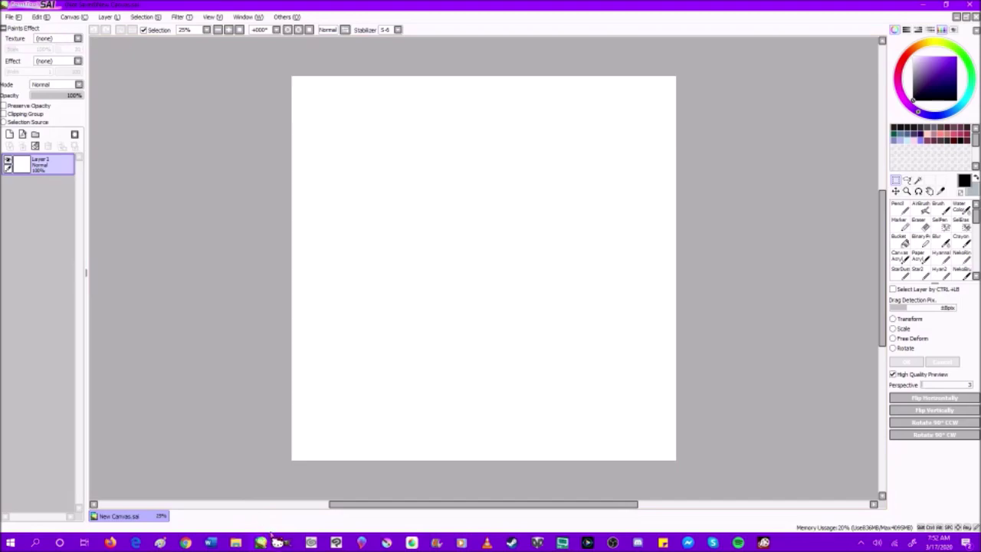
# Step: Glance at Clip Studio Paint, return to PaintTool SAI and examine its file, edit, canvas and layer commands
pyautogui.click(336, 542)
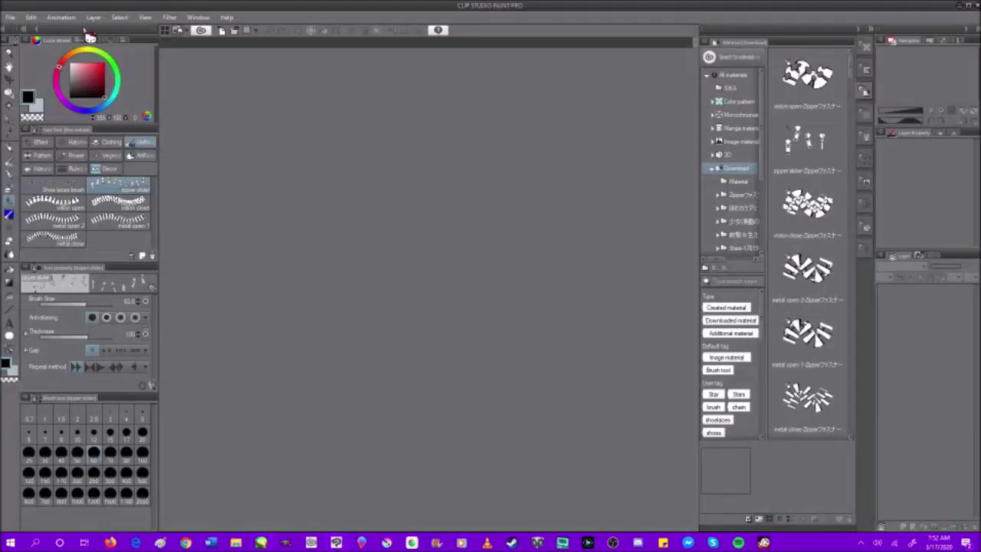
pyautogui.click(260, 543)
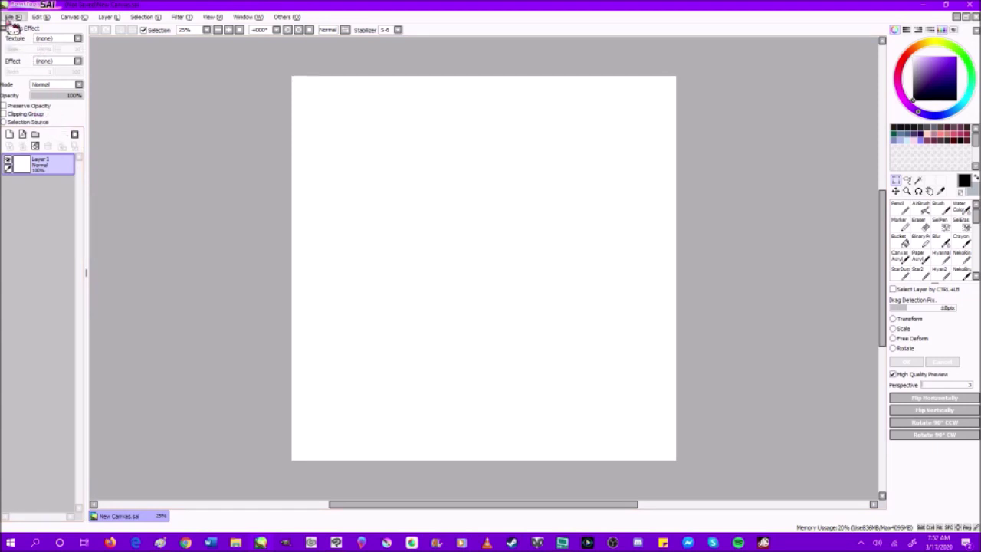
pyautogui.click(11, 18)
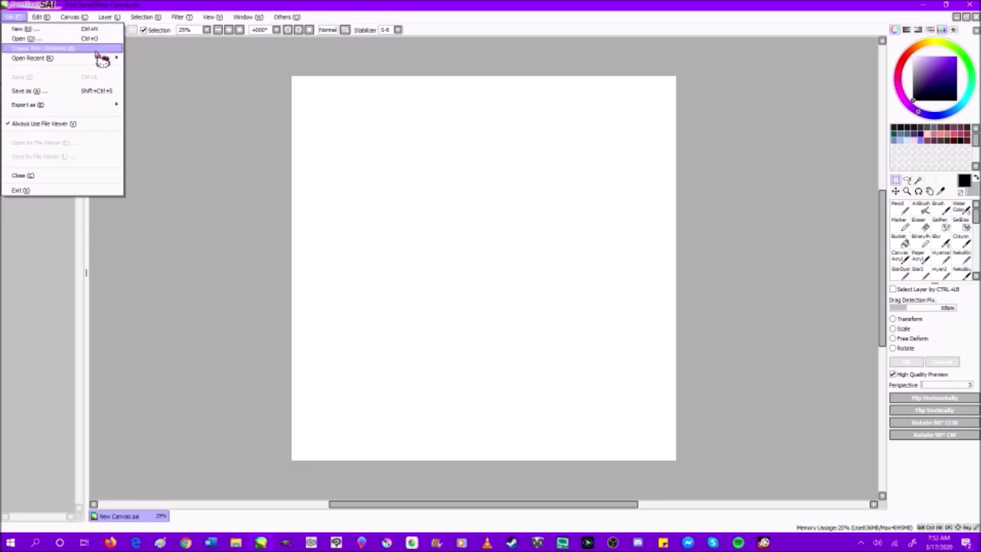
pyautogui.moveTo(97, 59)
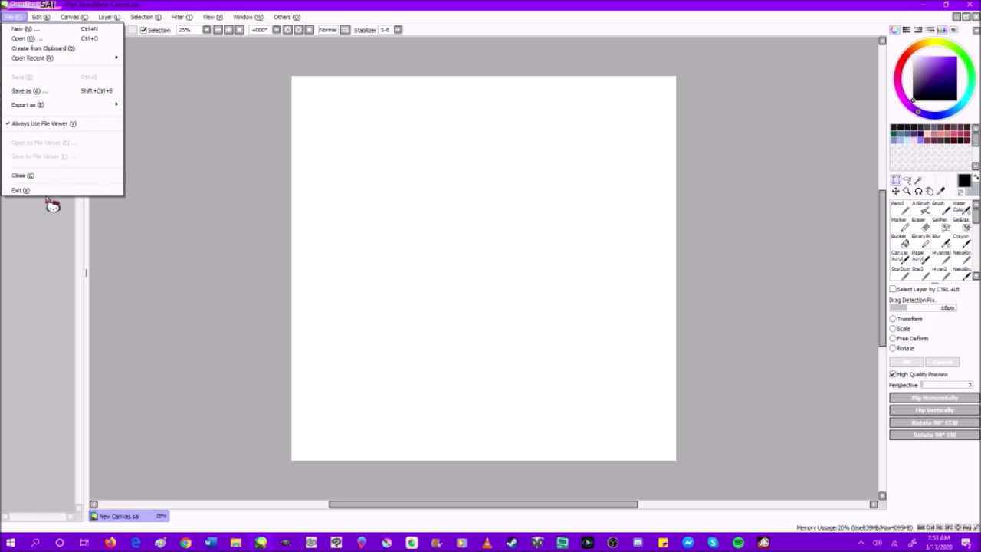
pyautogui.click(142, 182)
pyautogui.click(40, 17)
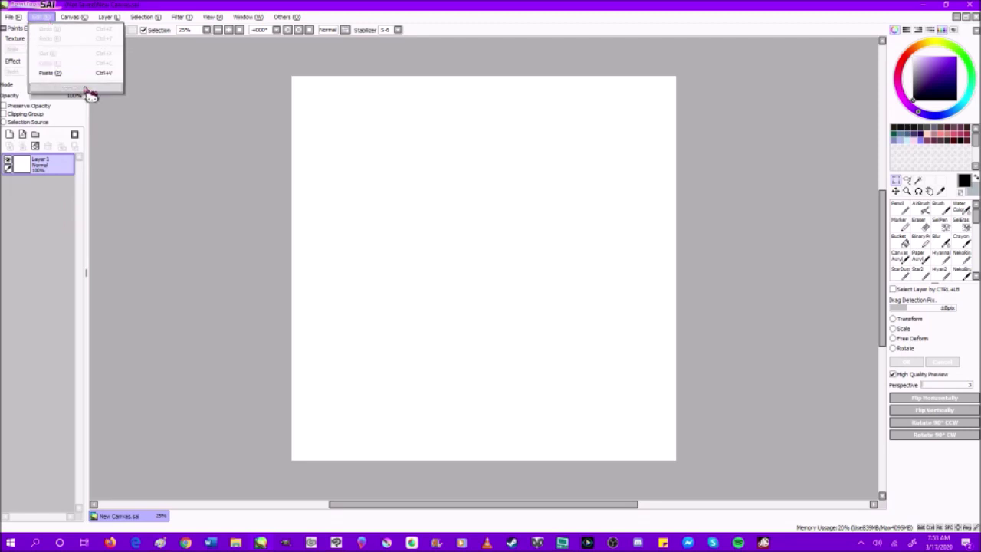
pyautogui.moveTo(77, 18)
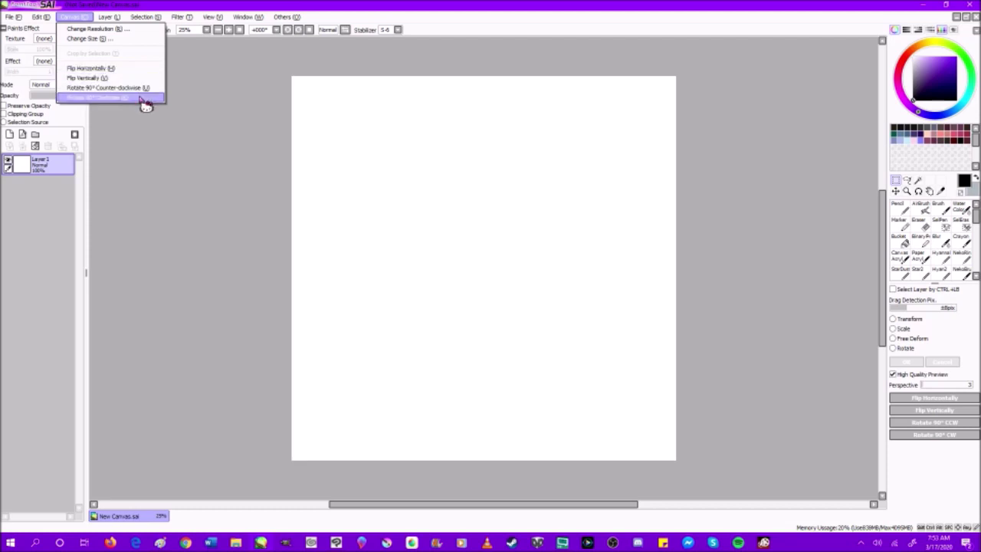
pyautogui.moveTo(108, 16)
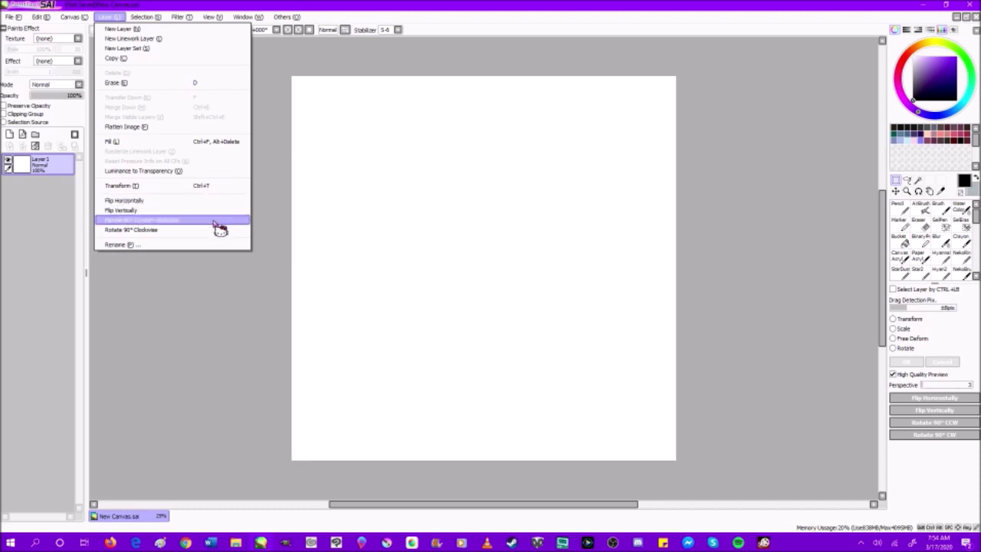
pyautogui.click(206, 269)
pyautogui.click(111, 17)
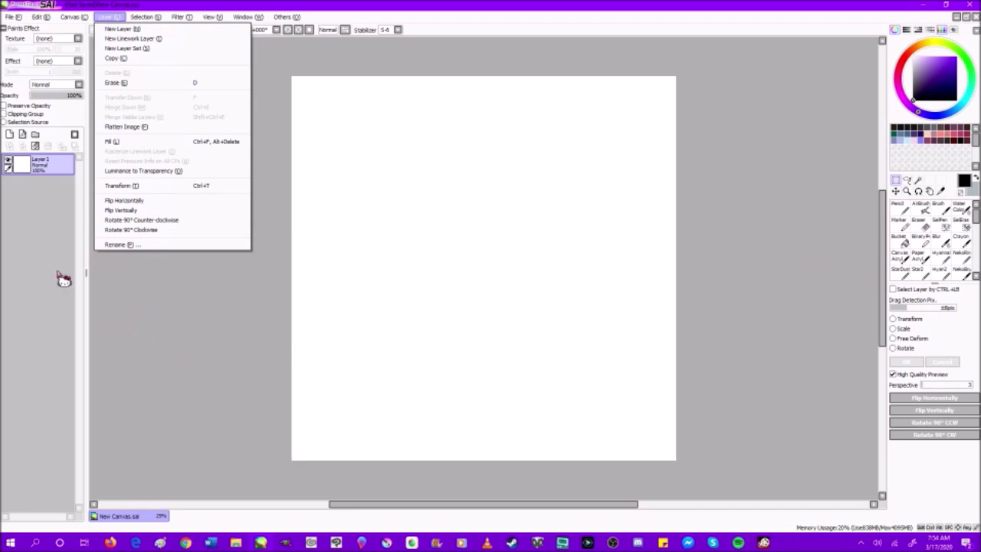
pyautogui.click(199, 264)
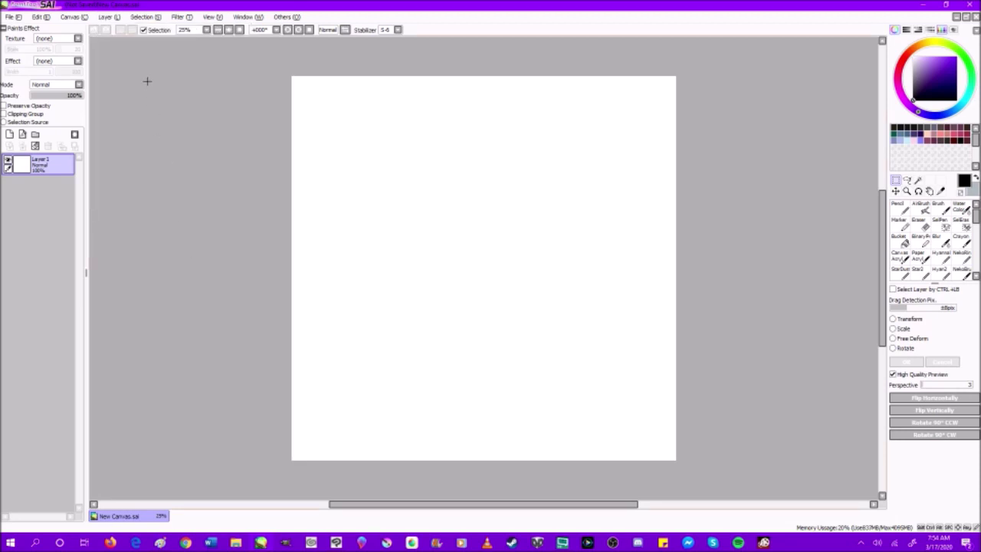
# Step: Examine PaintTool SAI's selection, filter, view and window commands
pyautogui.click(151, 18)
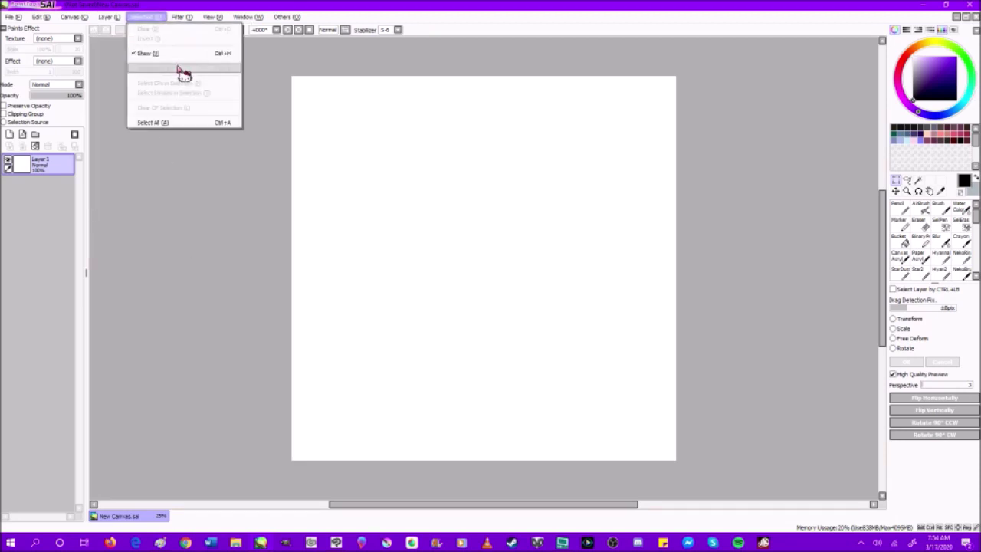
pyautogui.click(198, 123)
pyautogui.click(184, 17)
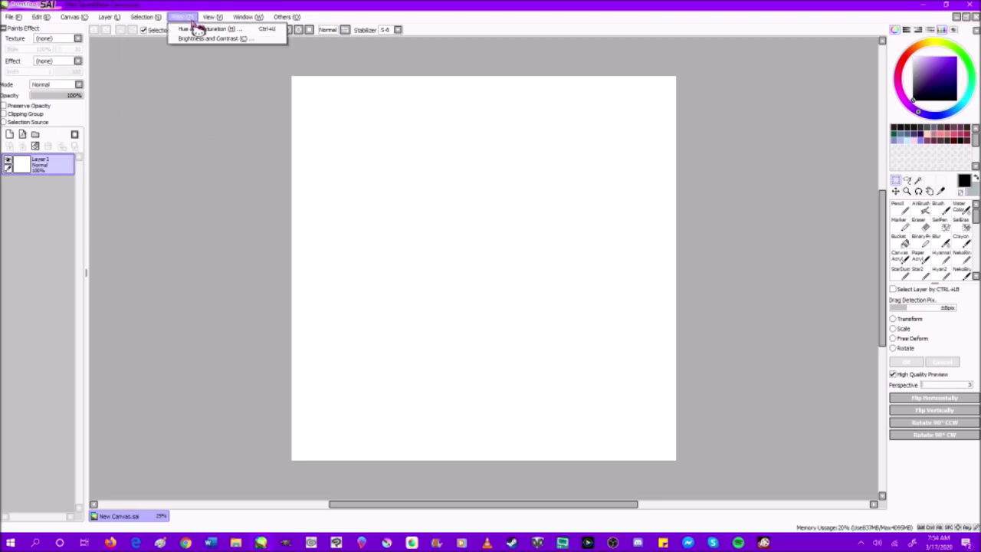
pyautogui.moveTo(212, 19)
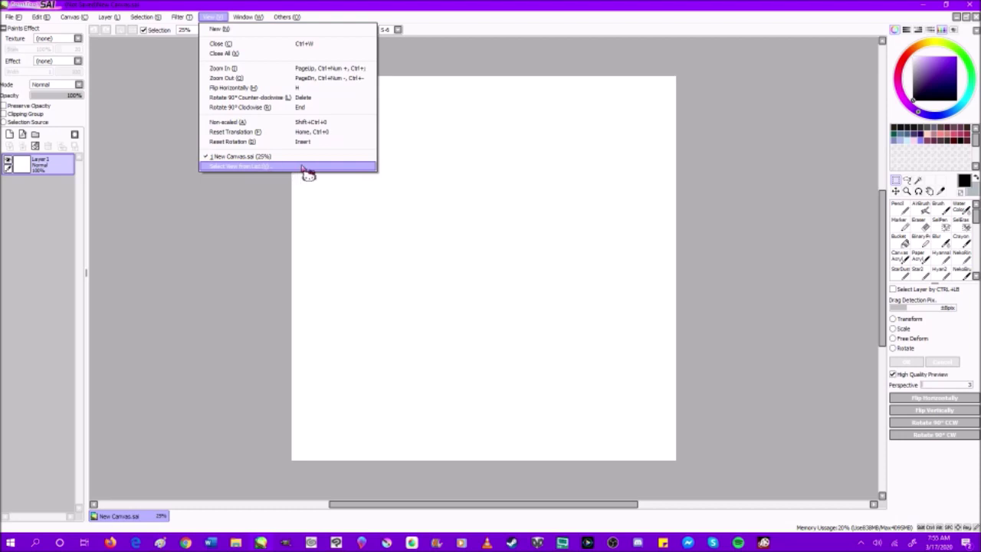
pyautogui.moveTo(257, 23)
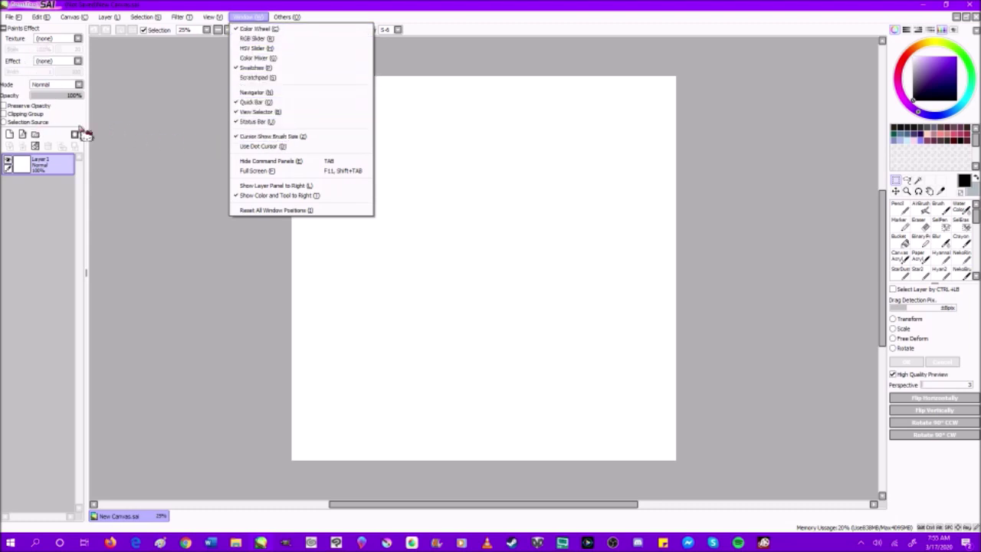
# Step: Show the Navigator panel and hide it again
pyautogui.click(234, 93)
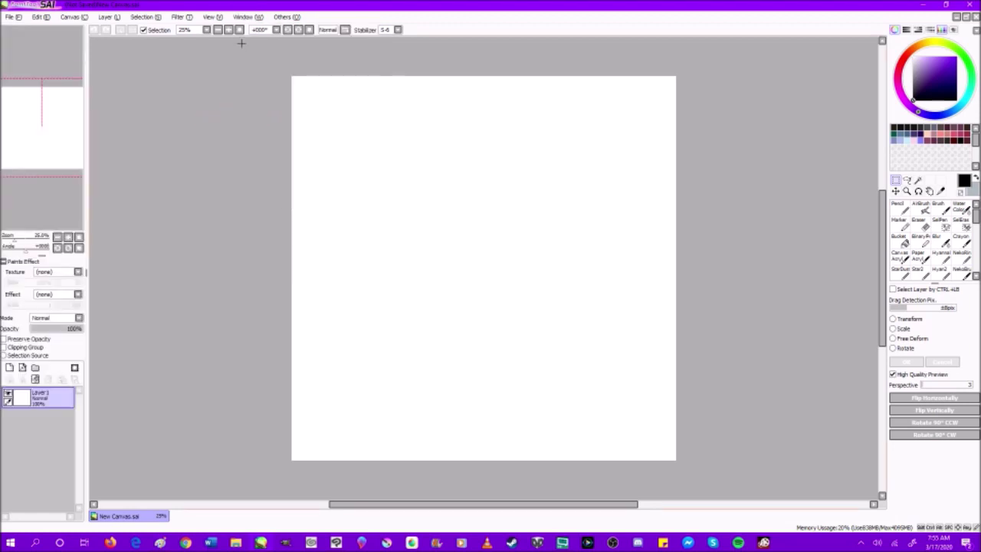
pyautogui.click(238, 18)
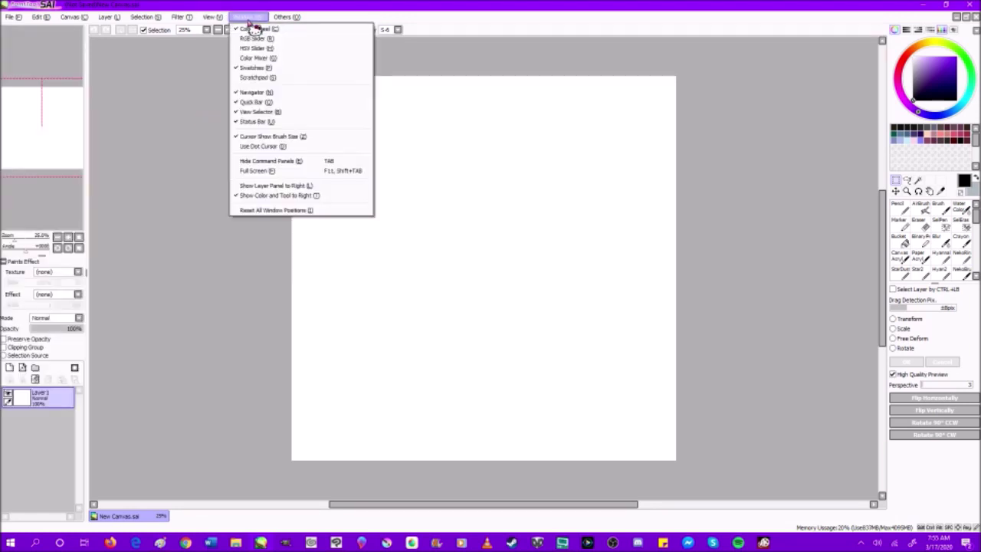
pyautogui.click(238, 92)
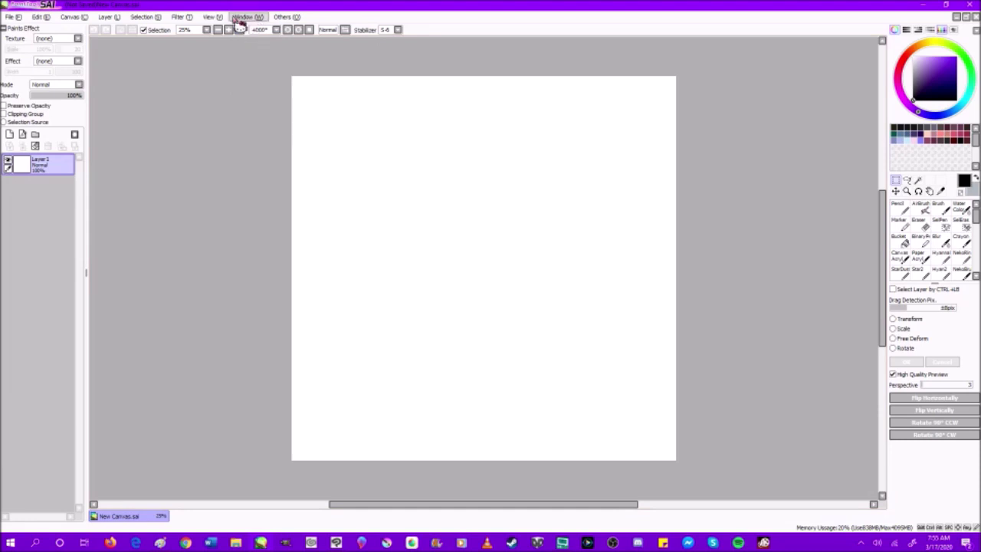
# Step: Look through the window display options and try the Use Dot Cursor option on the canvas
pyautogui.click(239, 18)
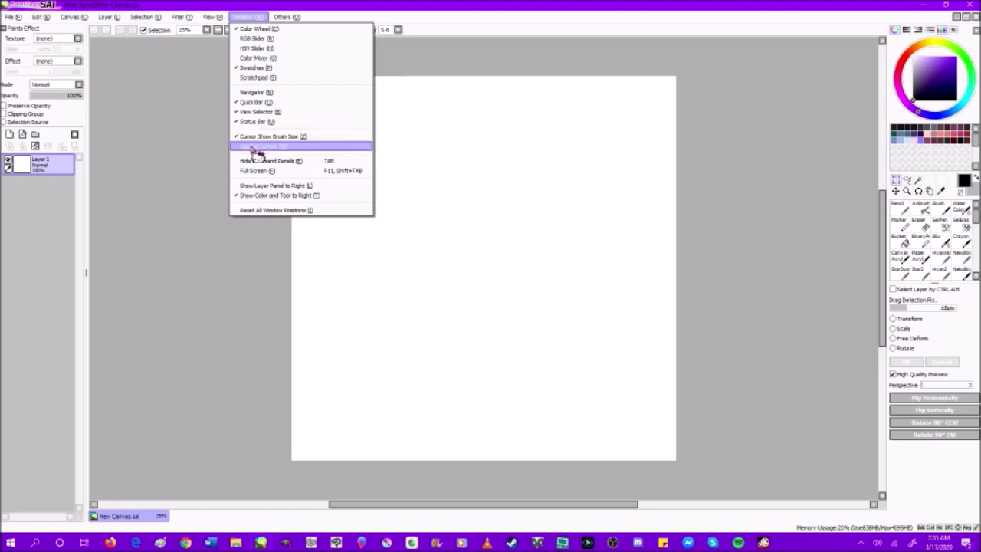
pyautogui.click(246, 252)
pyautogui.scroll(-1, 368, 260)
pyautogui.scroll(2, 370, 257)
pyautogui.click(247, 17)
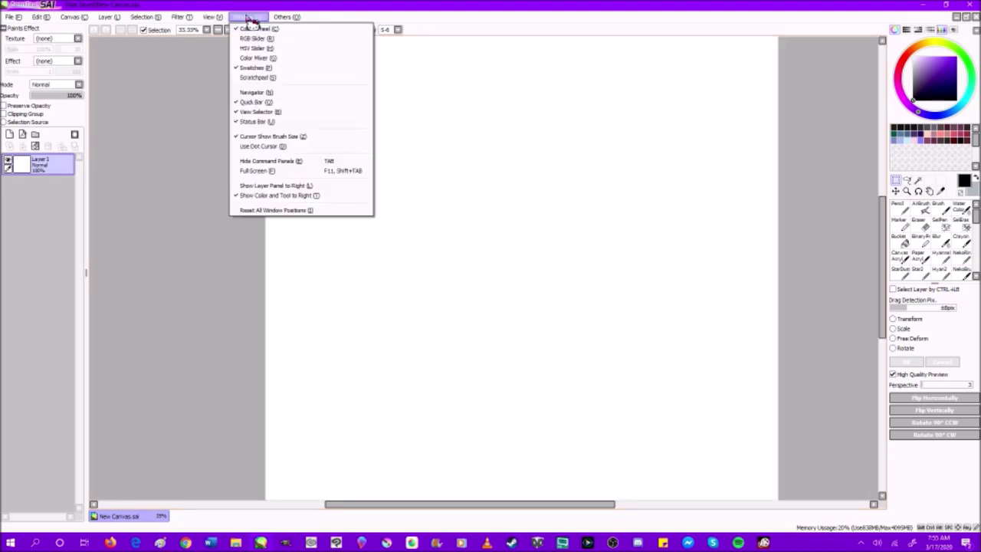
pyautogui.click(238, 147)
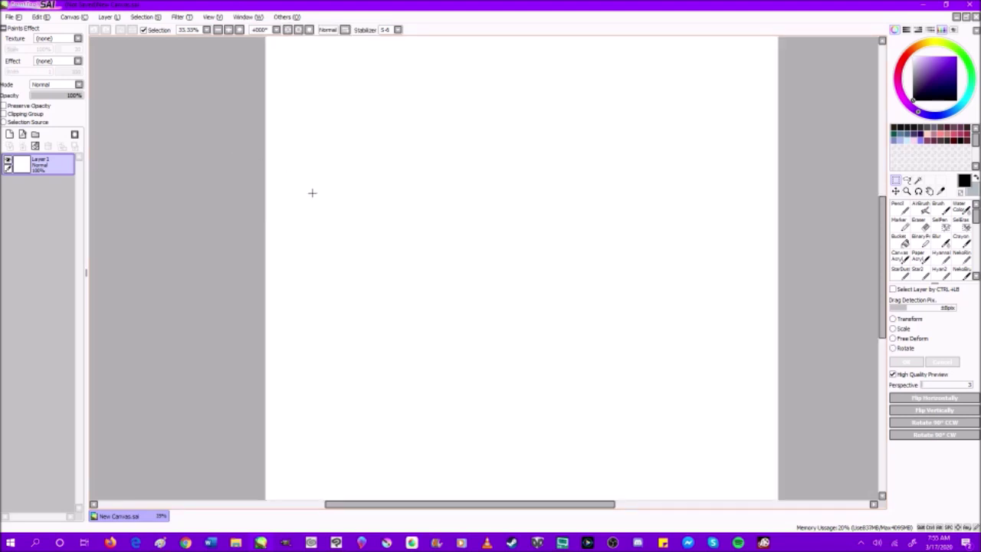
pyautogui.click(247, 17)
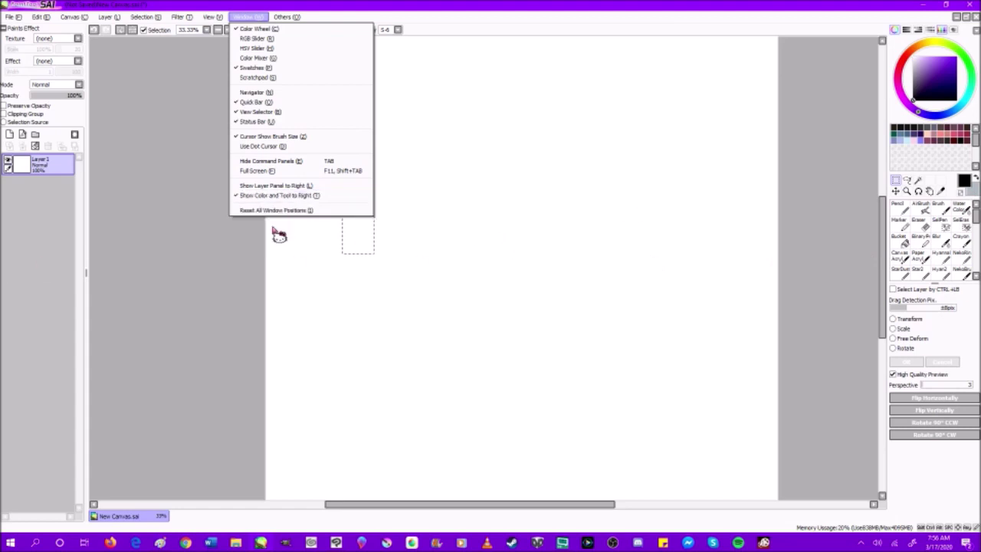
pyautogui.click(238, 234)
# Step: Look over the help, shortcut and option commands and clear the small rectangular selection on the canvas
pyautogui.click(288, 17)
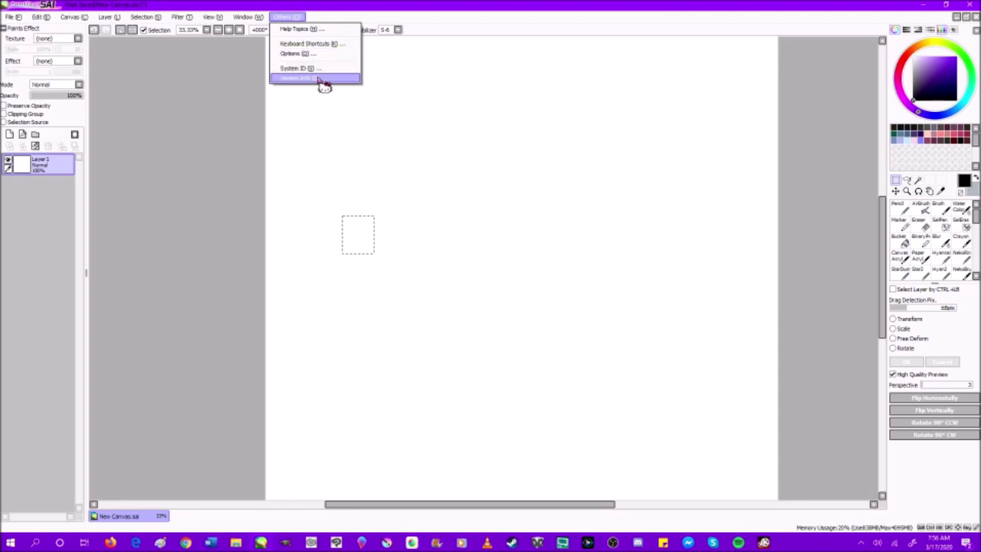
pyautogui.click(135, 35)
pyautogui.click(120, 30)
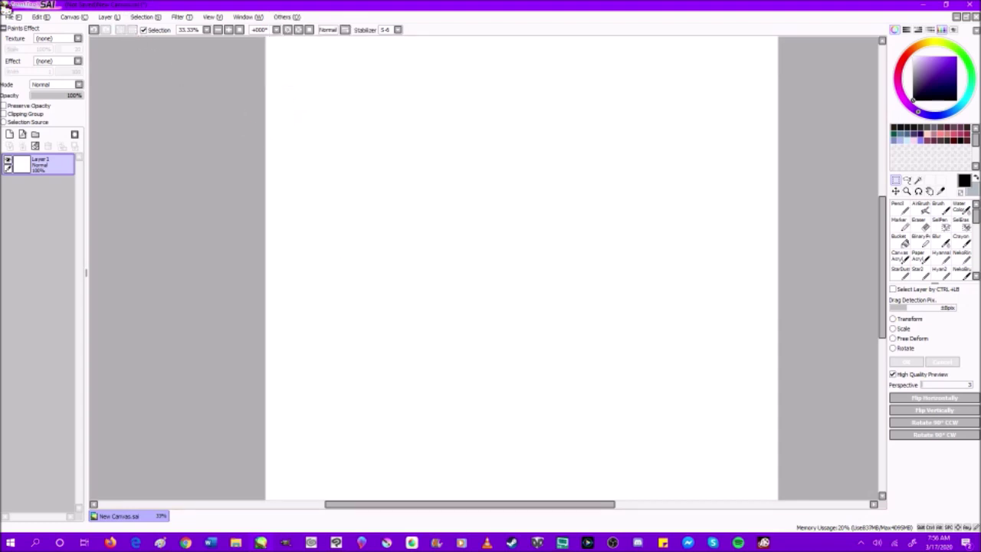
# Step: Switch to Clip Studio Paint and examine its file commands, including the save duplicate, export and import options
pyautogui.click(335, 544)
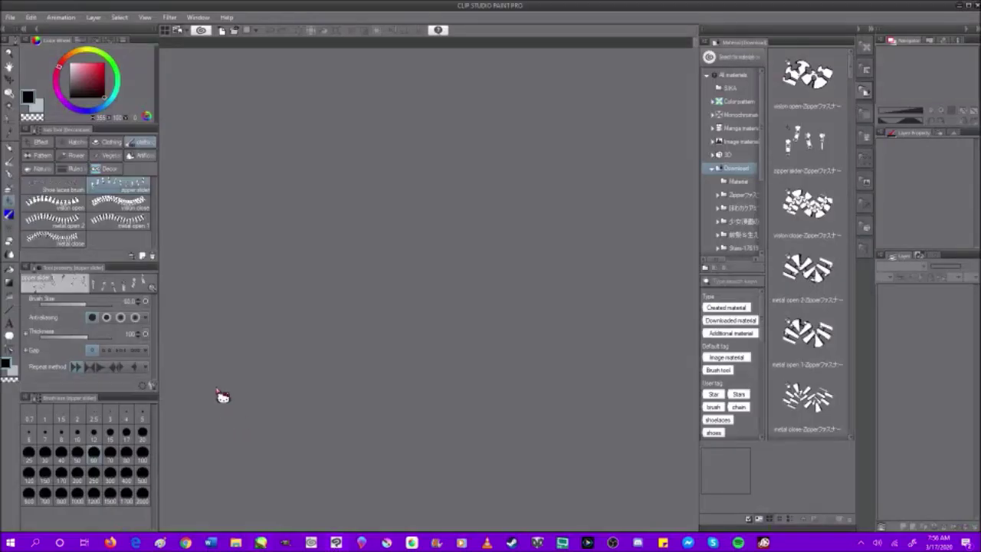
pyautogui.click(11, 18)
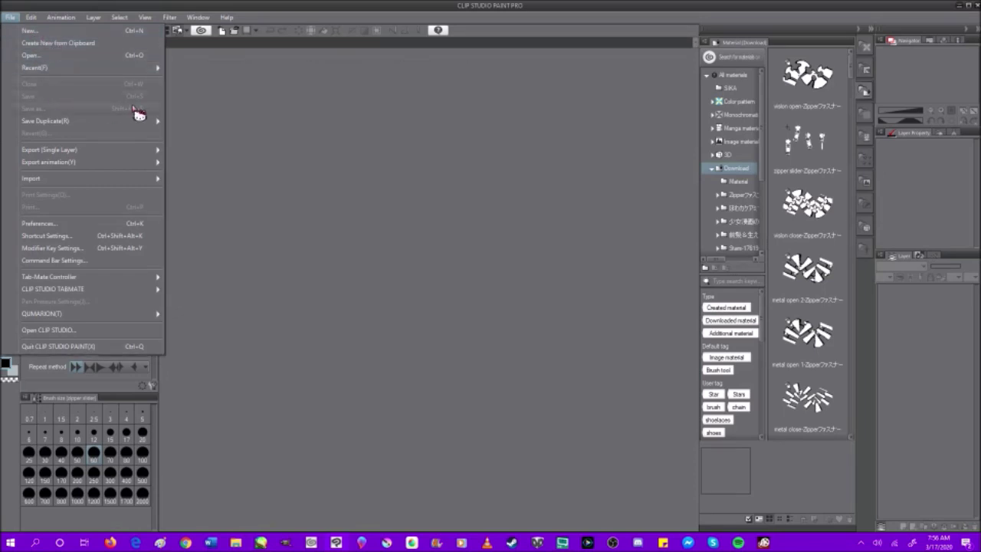
pyautogui.moveTo(133, 127)
pyautogui.moveTo(128, 149)
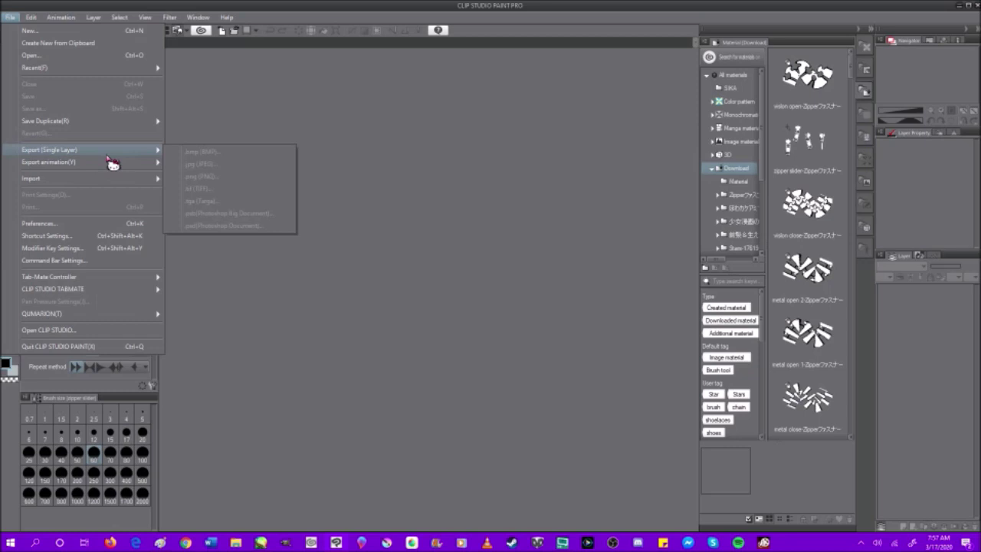
pyautogui.moveTo(110, 168)
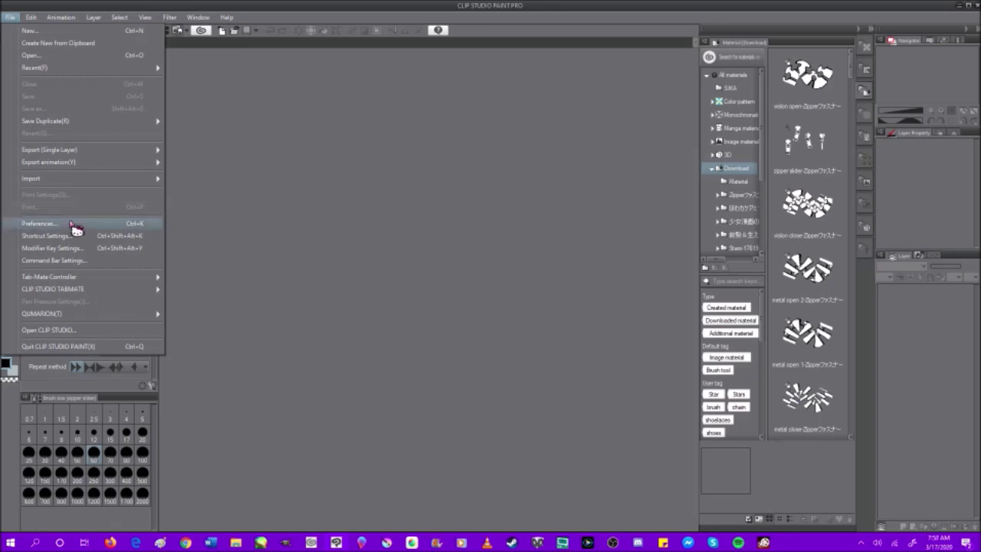
# Step: Preview the Light color interface in the preferences, return it to Dark color and close the dialog
pyautogui.click(129, 225)
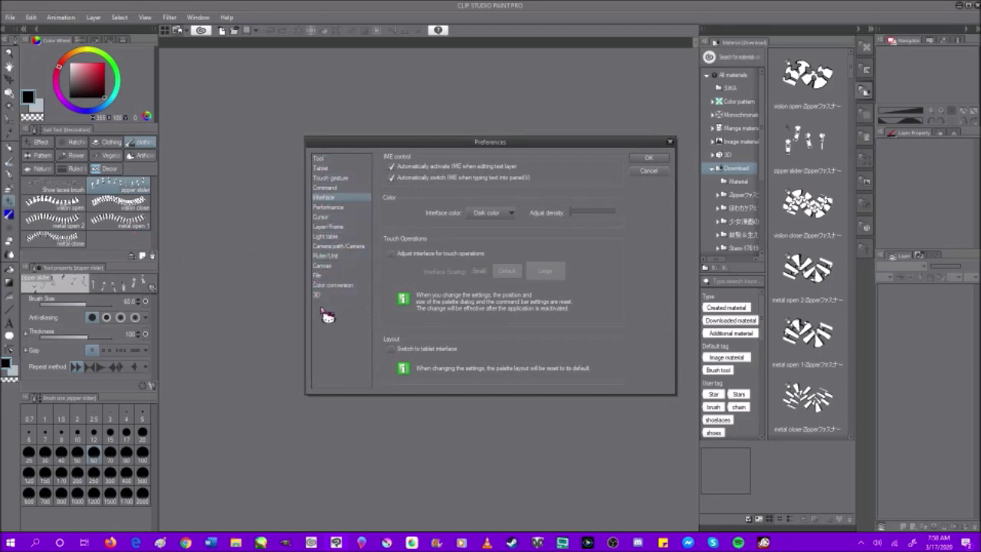
pyautogui.click(496, 214)
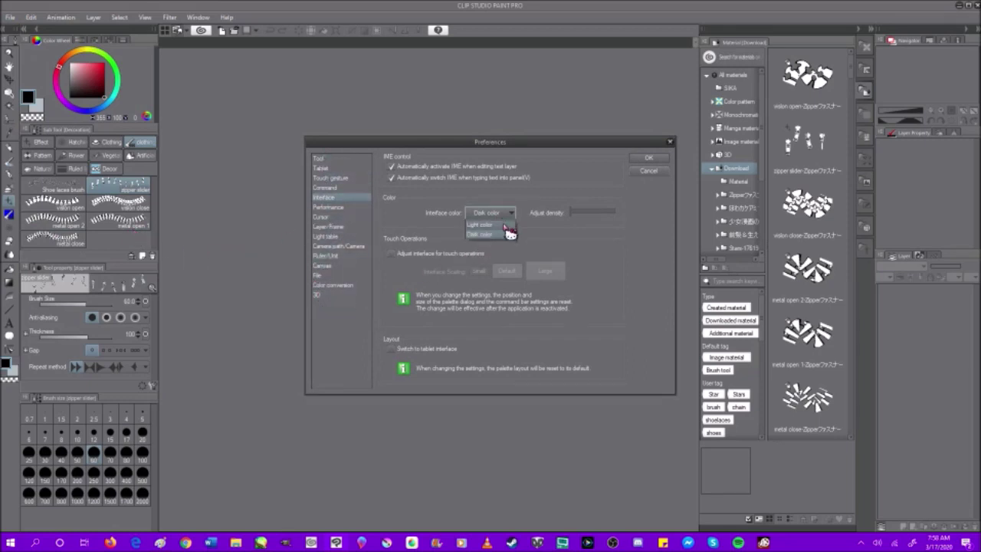
pyautogui.click(505, 224)
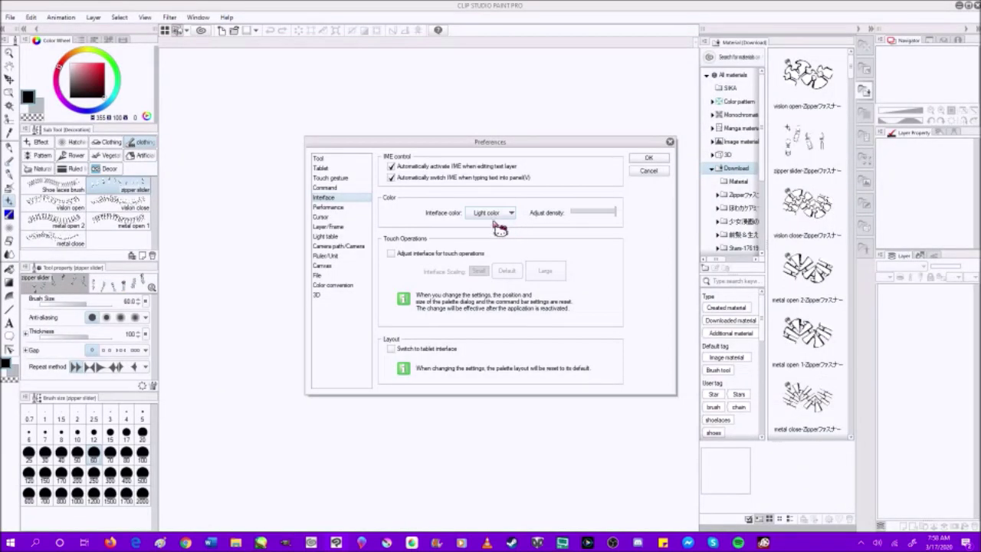
pyautogui.click(503, 213)
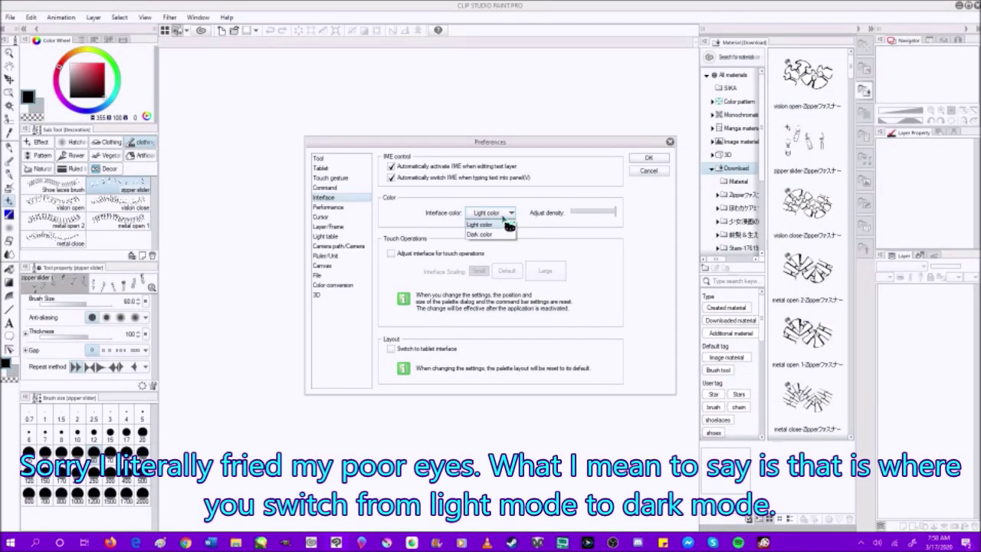
pyautogui.click(504, 234)
pyautogui.moveTo(571, 215); pyautogui.dragTo(625, 224)
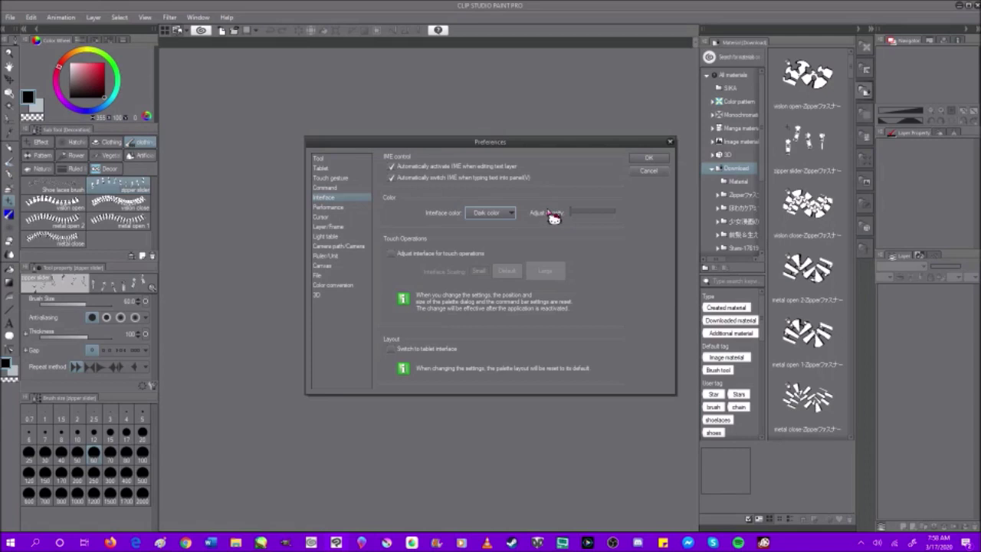
pyautogui.click(648, 165)
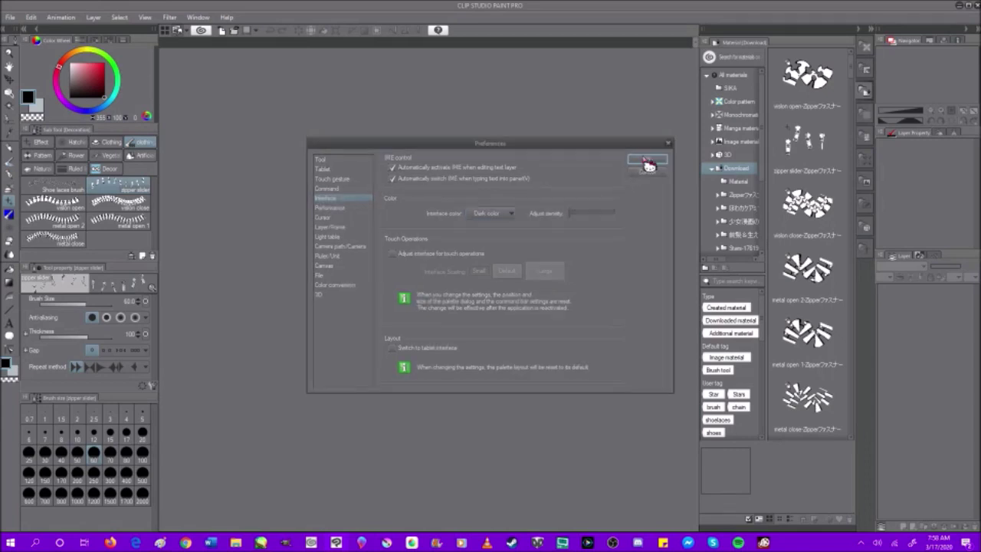
# Step: Examine Clip Studio Paint's remaining file commands, such as the controller and QUMARION options, and its edit commands
pyautogui.click(10, 17)
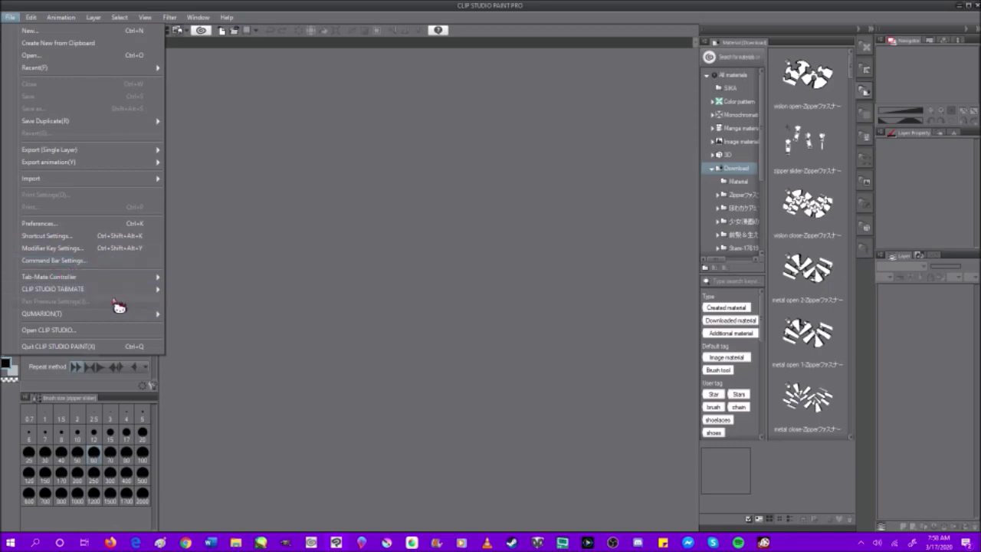
pyautogui.moveTo(86, 281)
pyautogui.moveTo(65, 315)
pyautogui.click(264, 328)
pyautogui.click(31, 17)
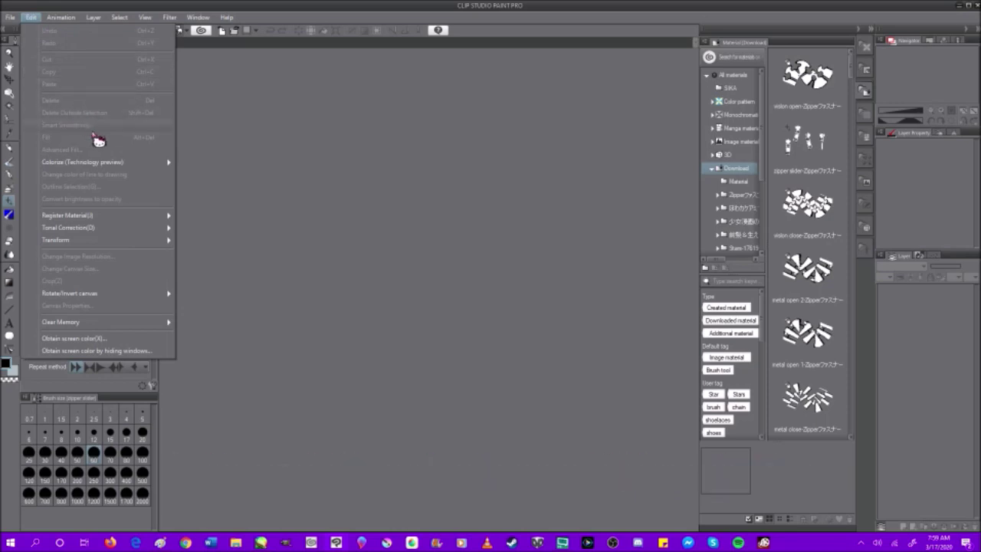
pyautogui.moveTo(104, 170)
pyautogui.click(13, 37)
# Step: Open the image "2 Azura First Pop Idol Outfit.png" from the Character Reference folder
pyautogui.click(10, 16)
pyautogui.click(35, 56)
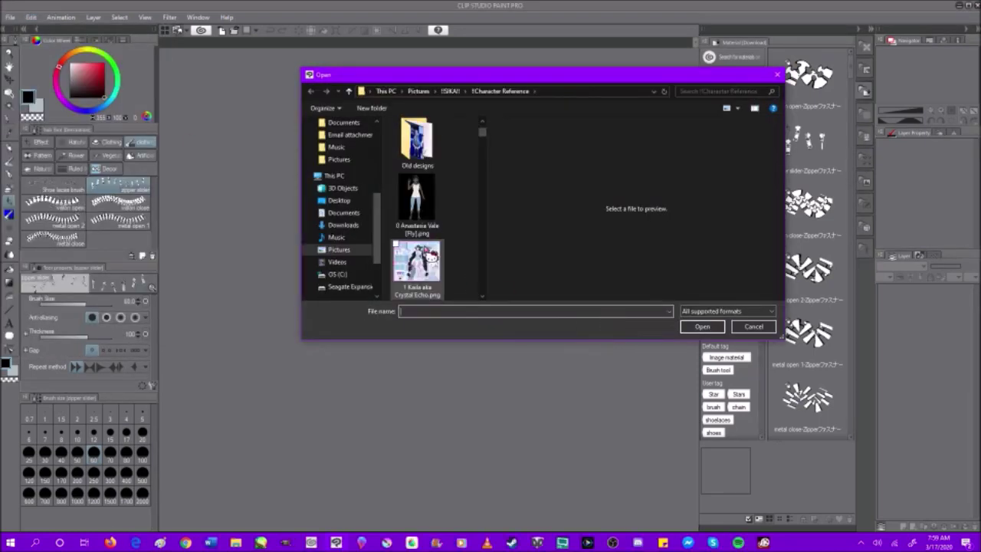
pyautogui.scroll(-2, 417, 207)
pyautogui.click(417, 269)
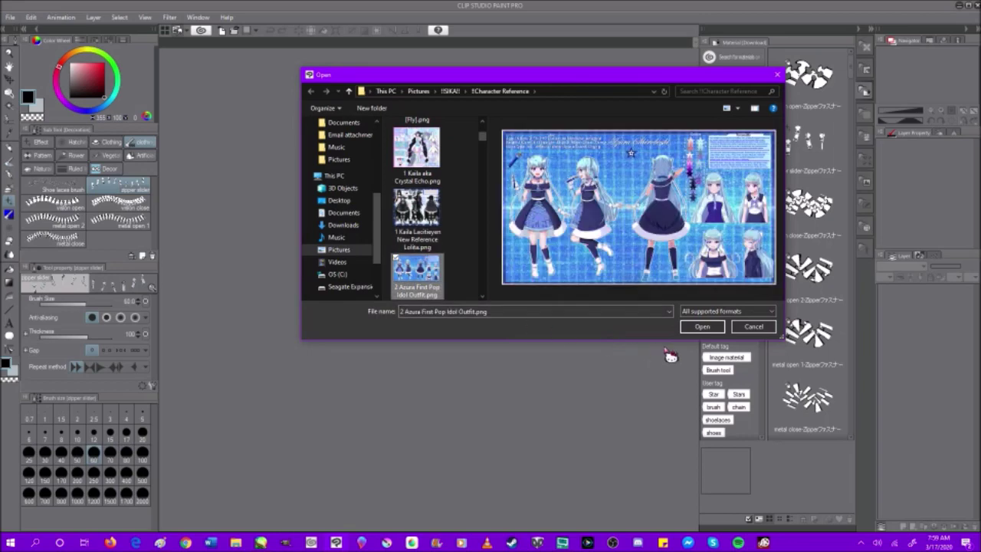
pyautogui.click(703, 328)
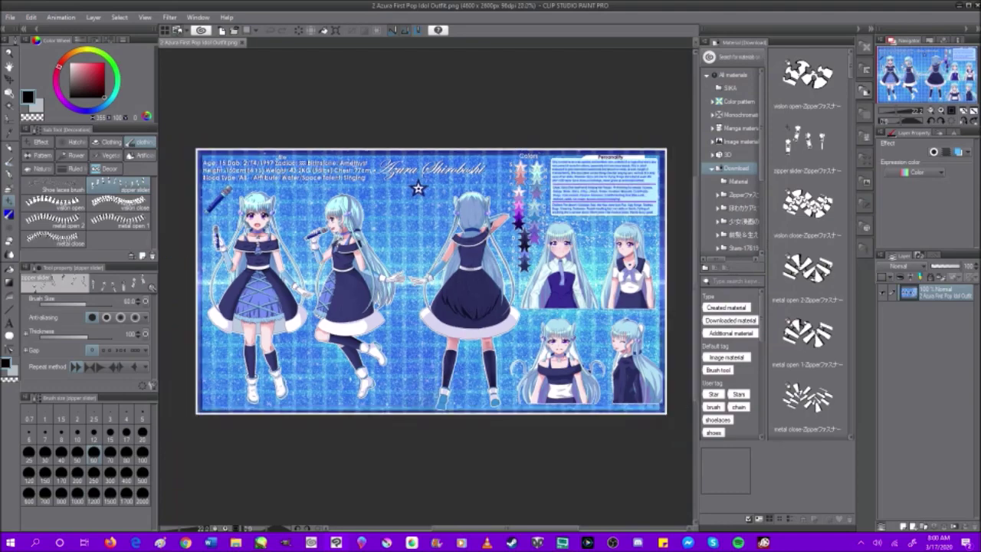
# Step: Try changing the image's line color to the black drawing color, inspect the canvas and undo the change
pyautogui.click(10, 17)
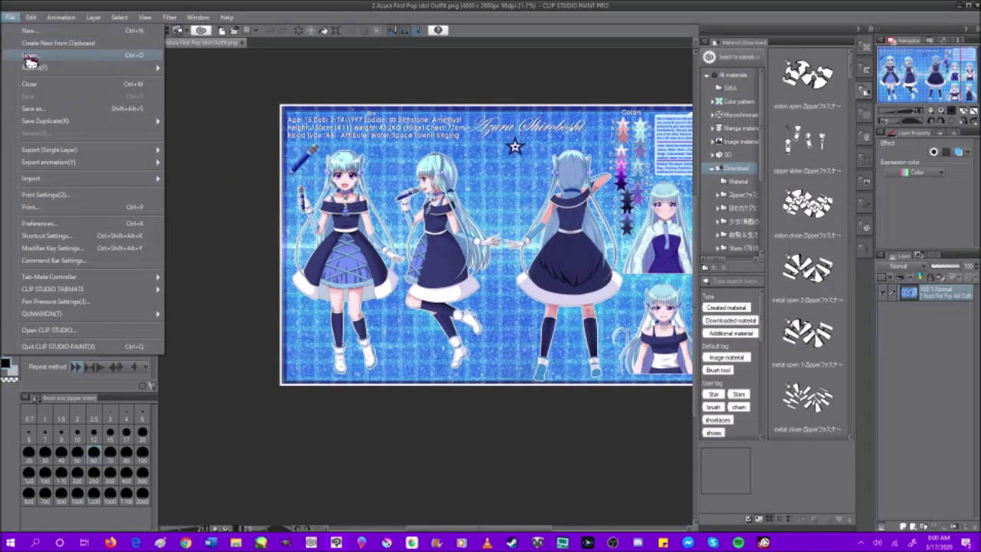
pyautogui.moveTo(59, 18)
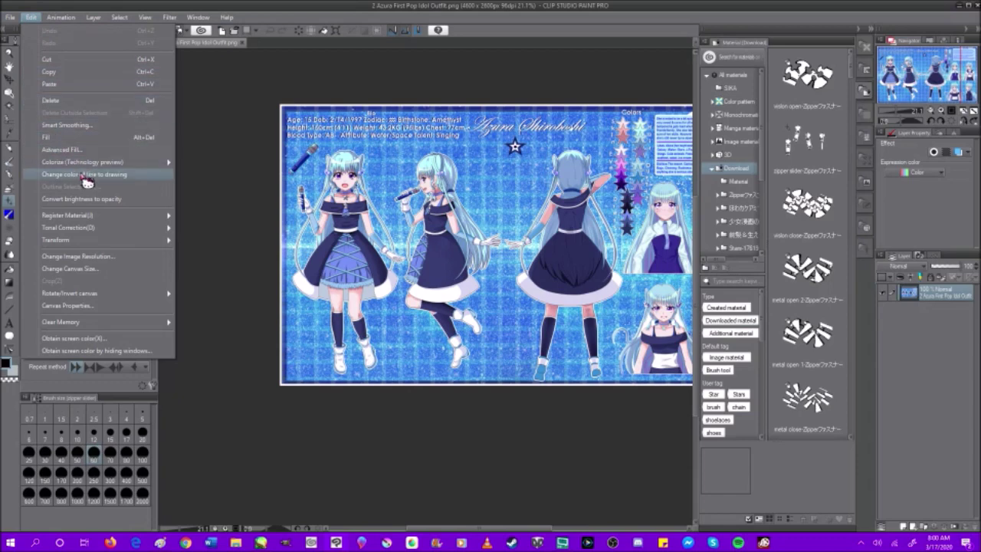
pyautogui.click(86, 175)
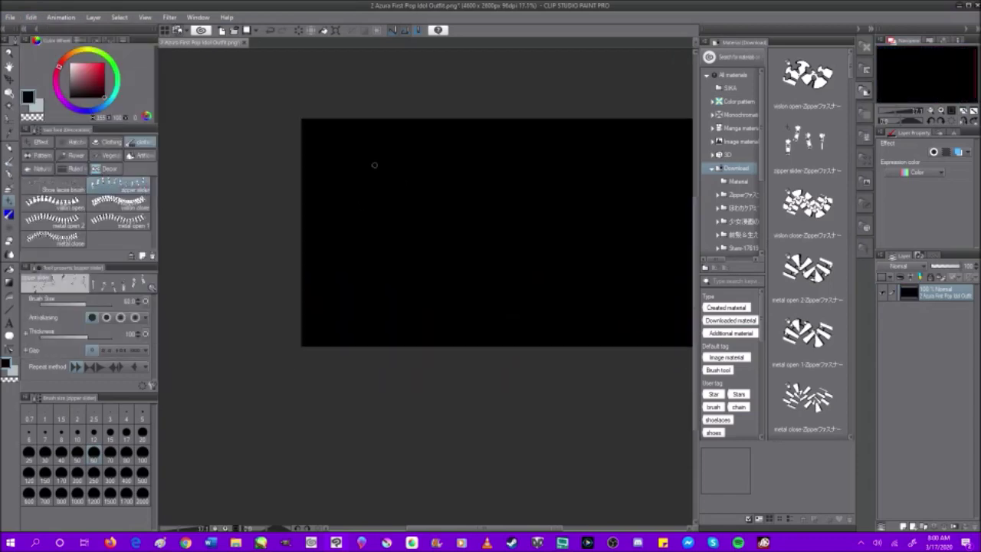
pyautogui.scroll(3, 451, 161)
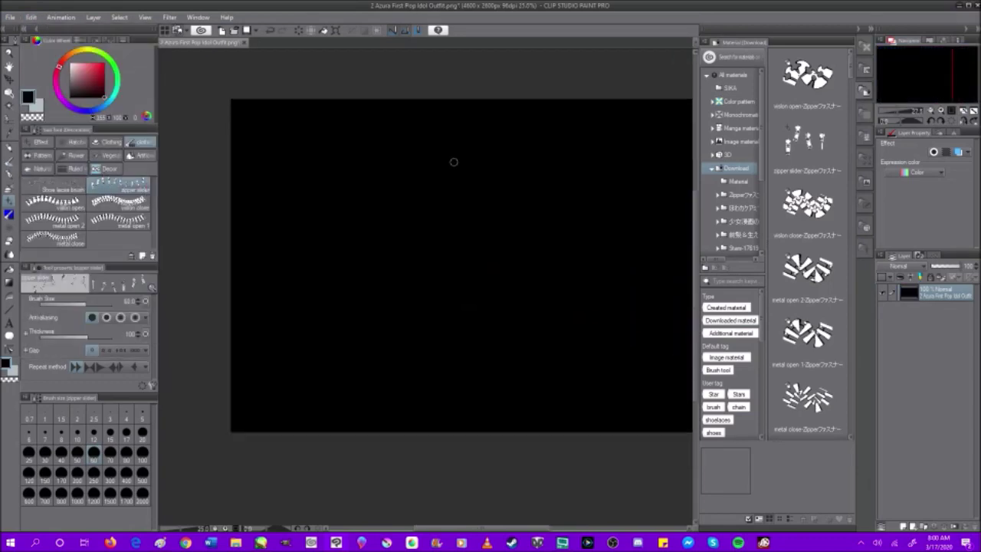
pyautogui.scroll(-2, 454, 161)
pyautogui.scroll(2, 559, 182)
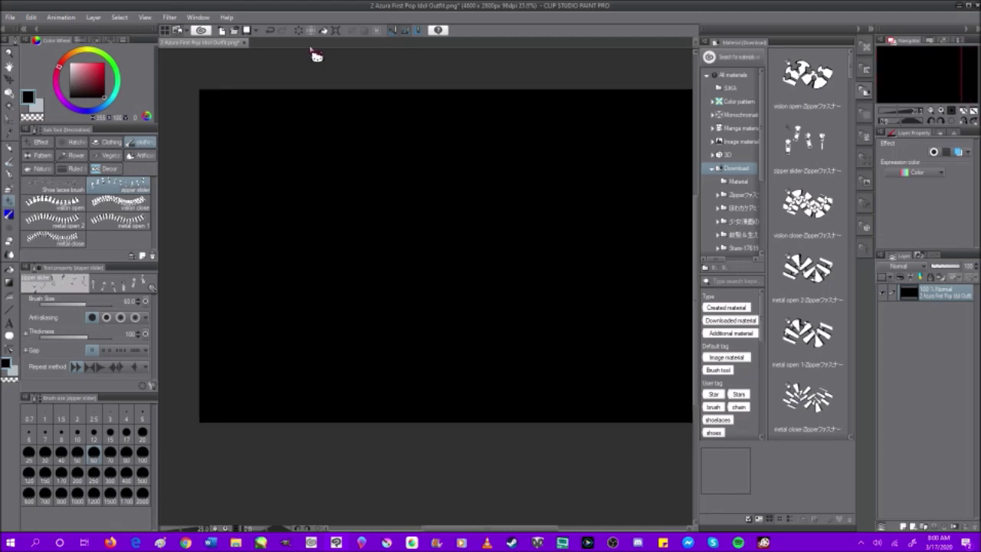
pyautogui.click(271, 31)
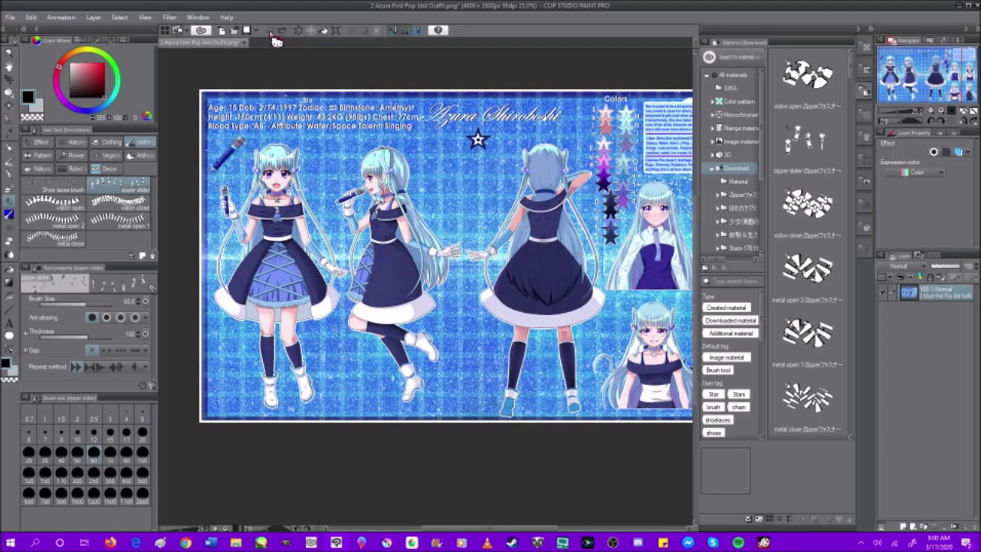
# Step: Try changing the image's line color to the red drawing color and undo the change
pyautogui.click(32, 18)
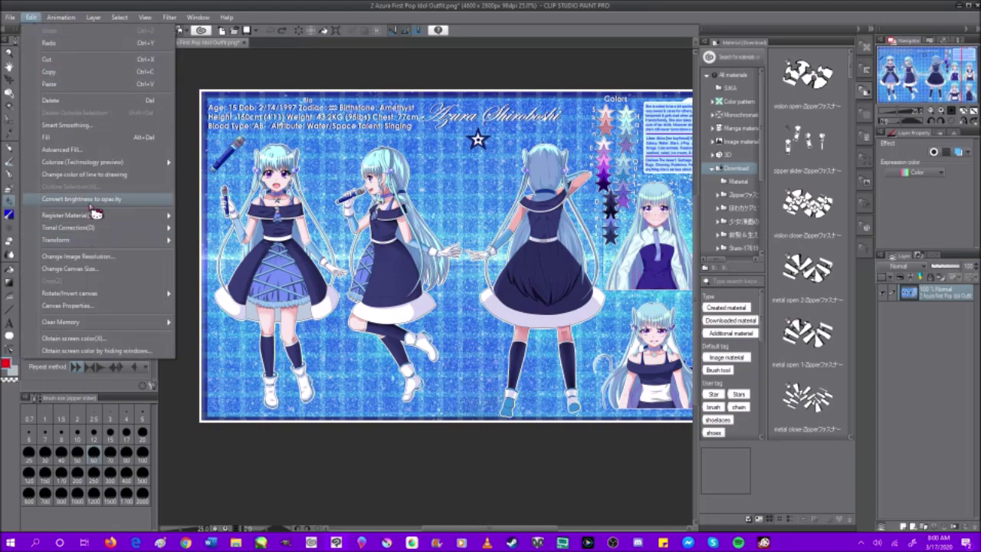
pyautogui.click(96, 178)
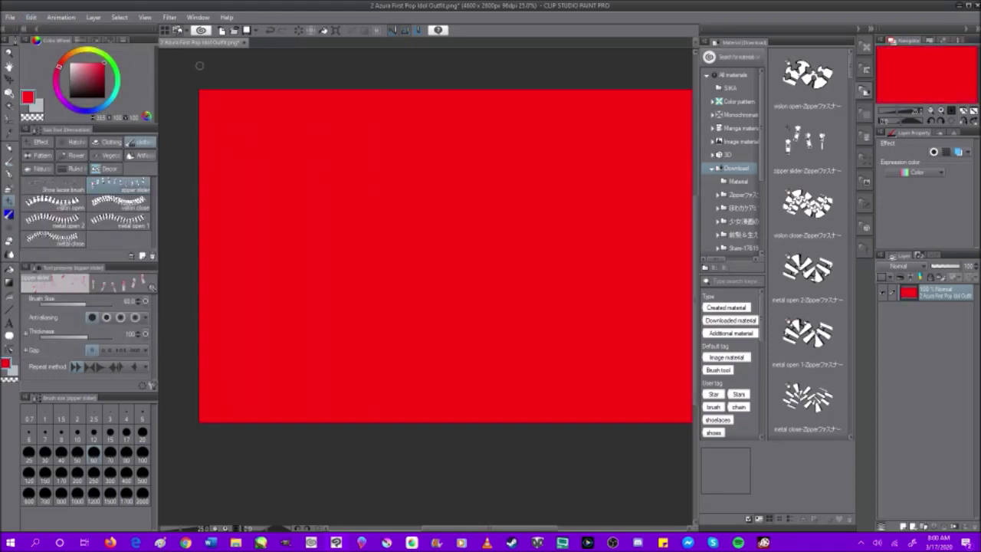
pyautogui.click(275, 32)
# Step: Try converting the image's brightness to opacity and undo the conversion
pyautogui.click(32, 18)
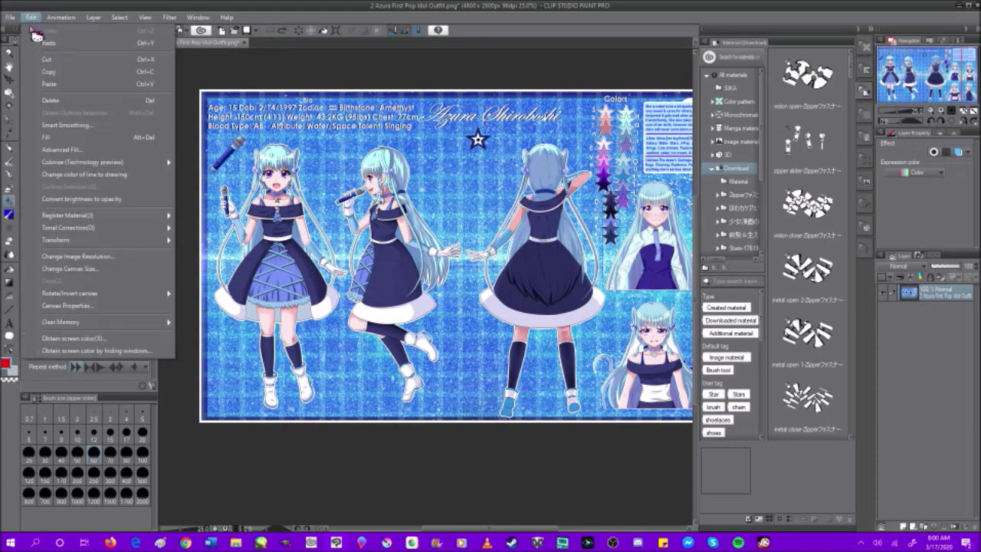
pyautogui.click(84, 200)
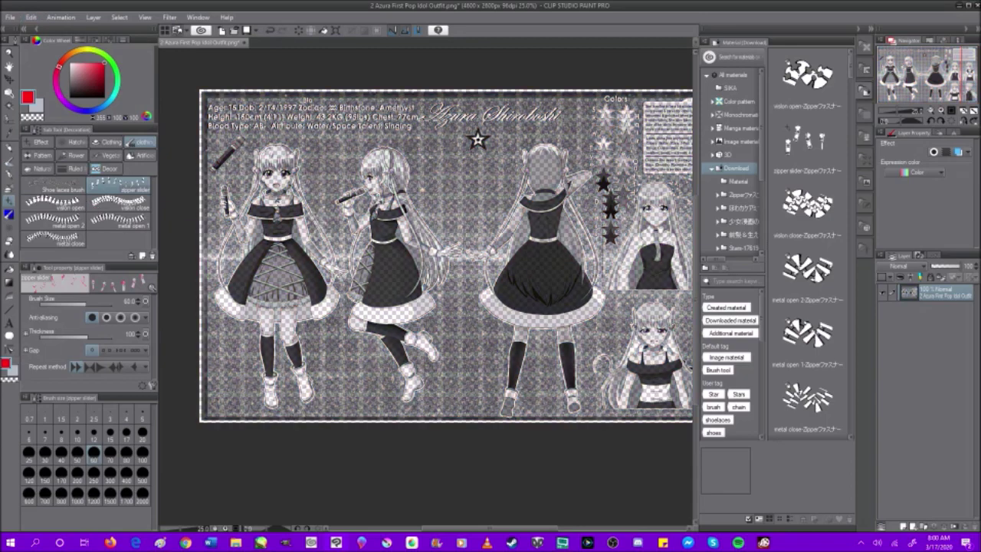
pyautogui.click(272, 32)
# Step: Examine the animation and tonal correction commands, including the Brightness/Contrast settings, and leave those settings without adjusting the image
pyautogui.click(67, 18)
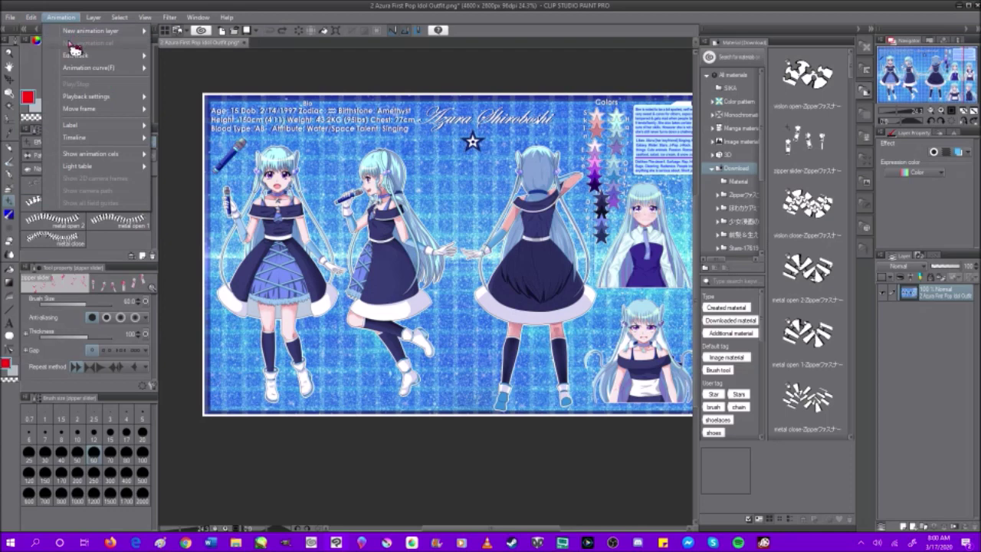
pyautogui.moveTo(107, 156)
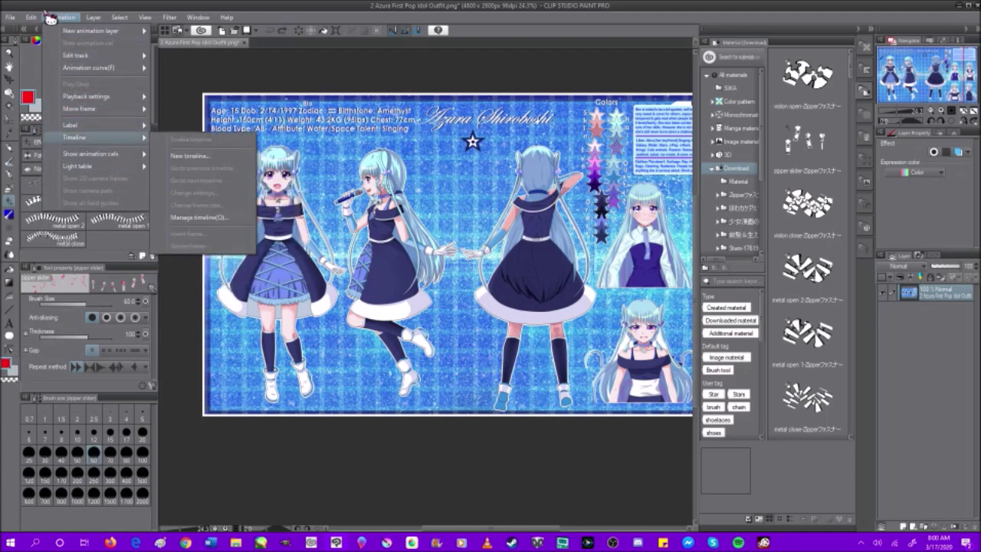
pyautogui.moveTo(31, 17)
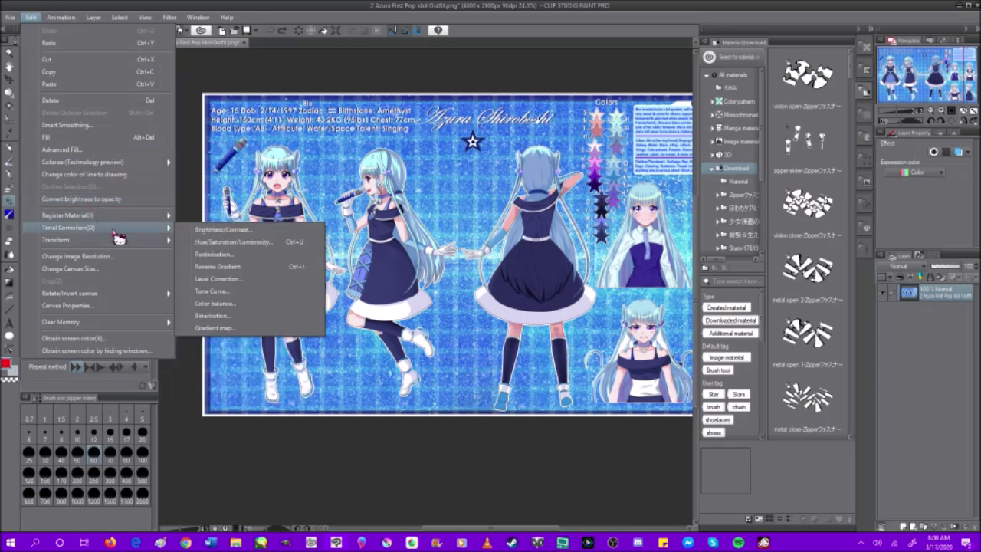
pyautogui.click(244, 242)
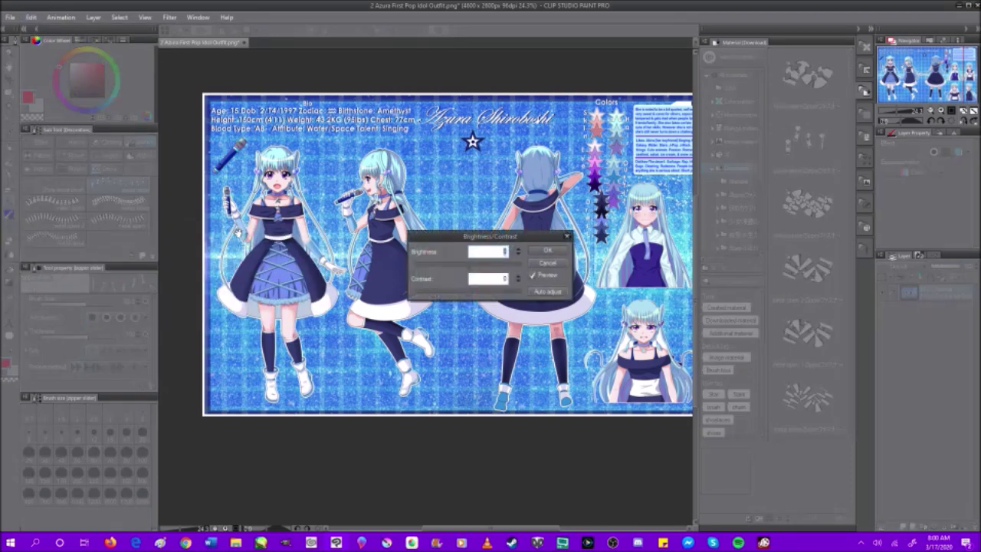
pyautogui.click(567, 239)
# Step: Examine the remaining edit commands, from tonal correction and transform to canvas properties, clear memory and screen color sampling
pyautogui.click(30, 16)
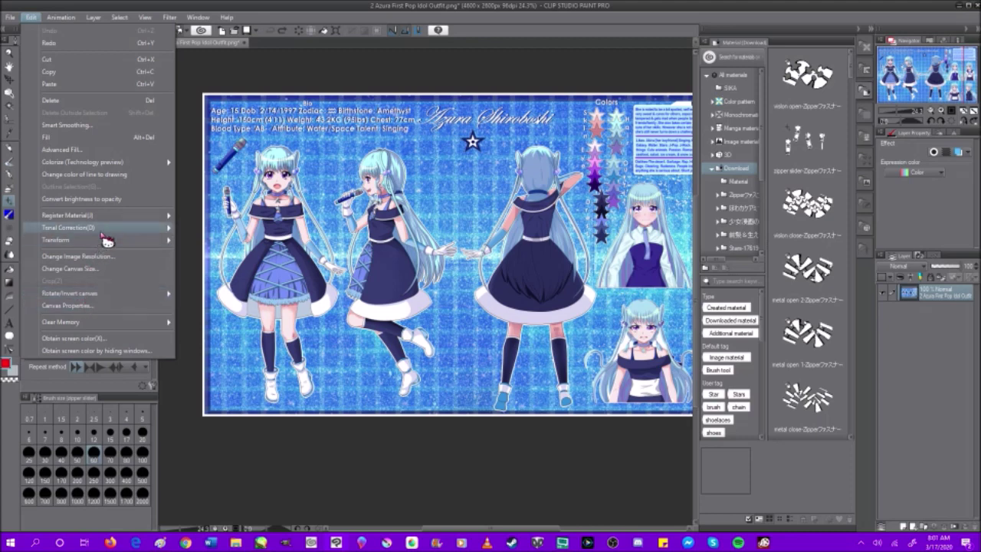
pyautogui.moveTo(107, 231)
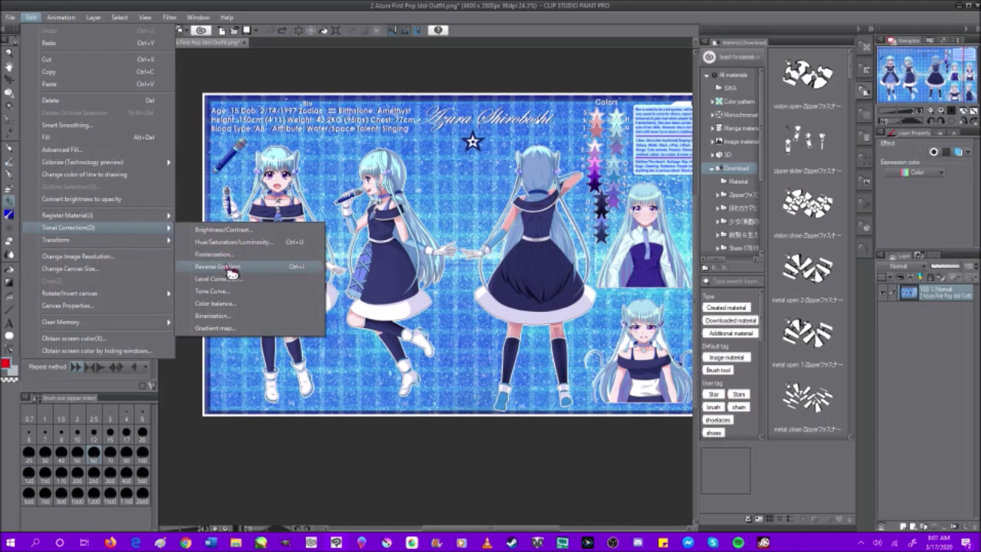
pyautogui.moveTo(134, 244)
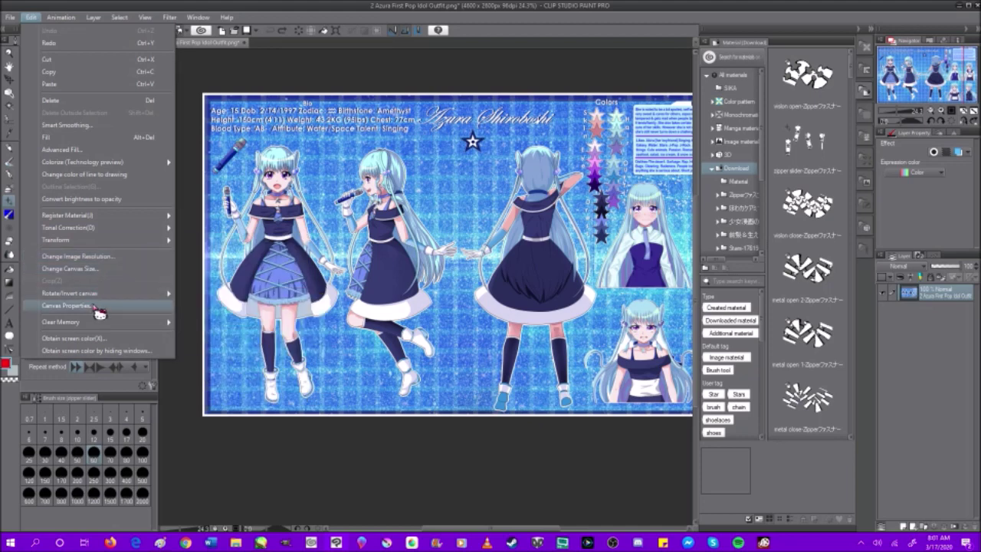
pyautogui.moveTo(91, 324)
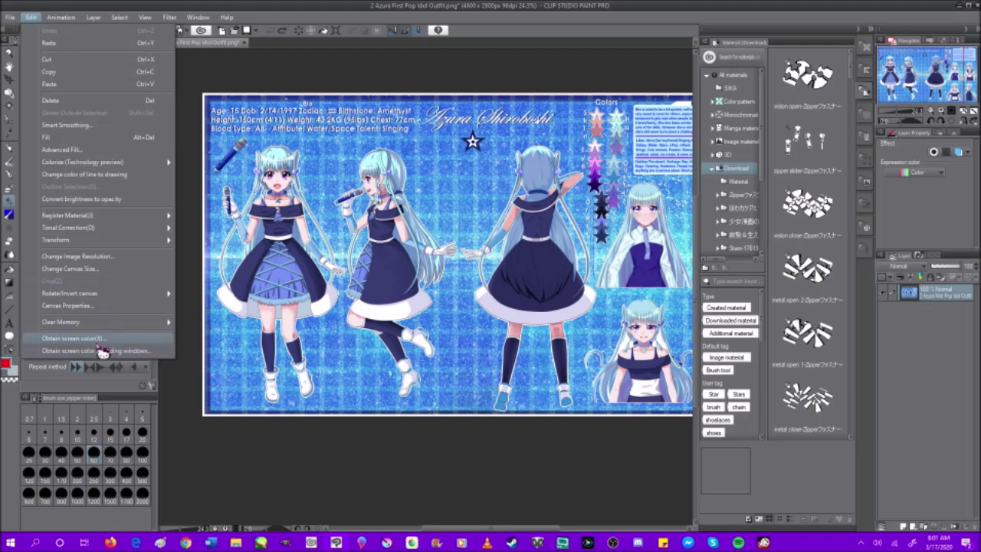
# Step: Sample a drawing color with Obtain screen color, and sample another with Clip Studio Paint's windows hidden
pyautogui.click(98, 342)
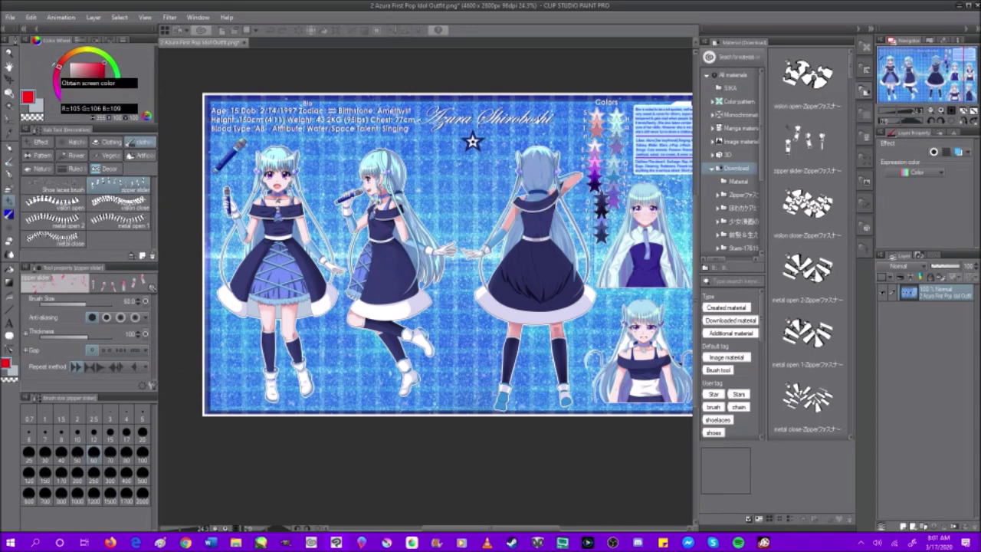
pyautogui.click(27, 15)
pyautogui.click(31, 17)
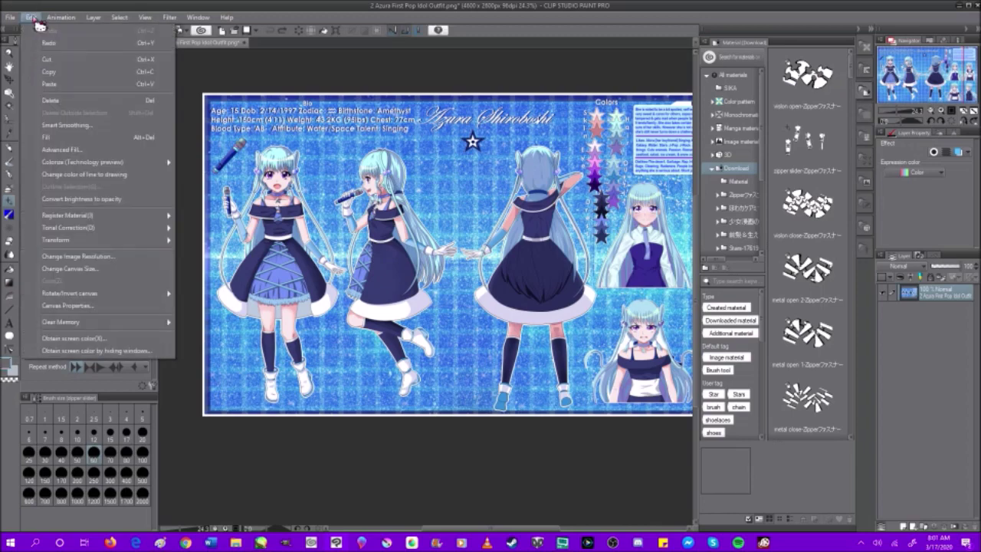
pyautogui.click(90, 351)
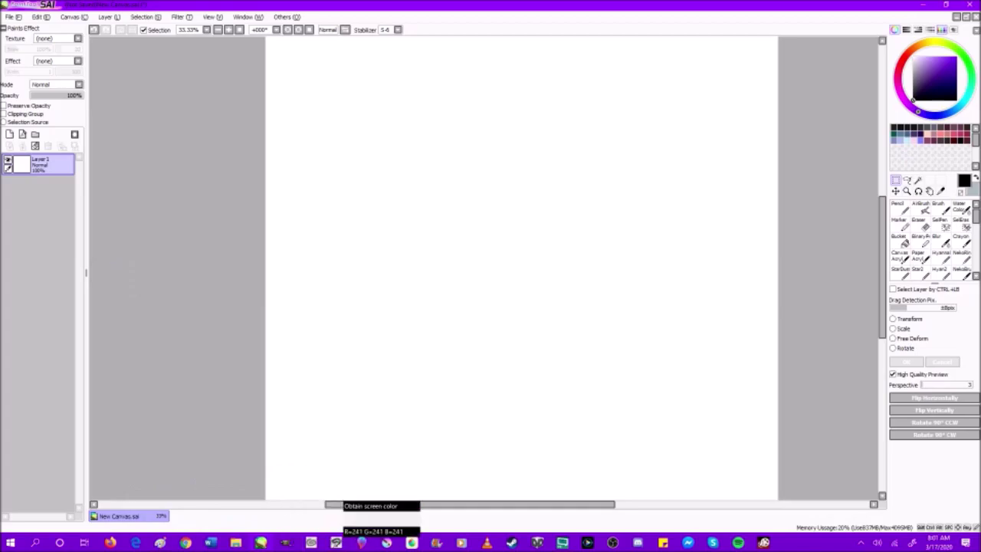
pyautogui.click(335, 542)
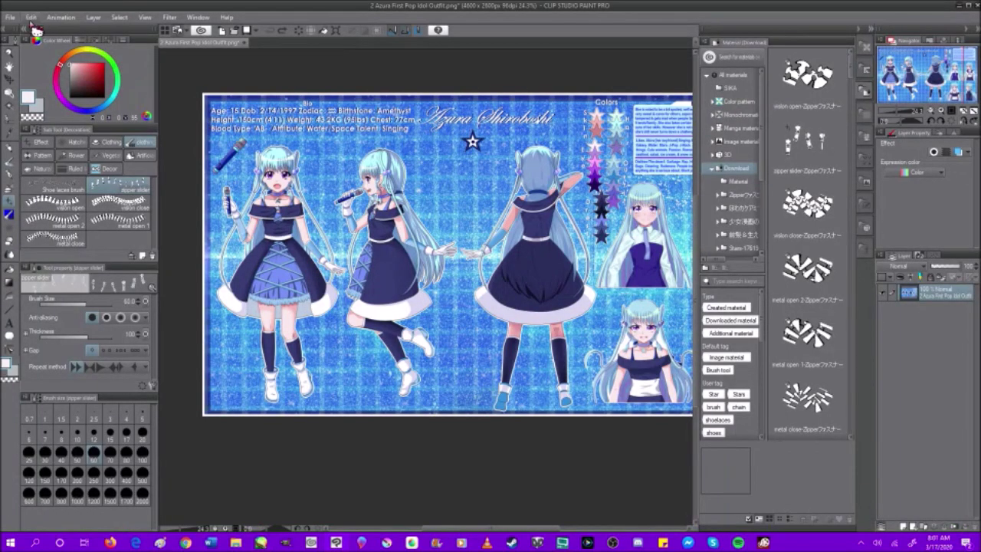
# Step: Examine the animation, layer and selection commands, including layer mask, file object, flatten image and change selected layer
pyautogui.click(75, 20)
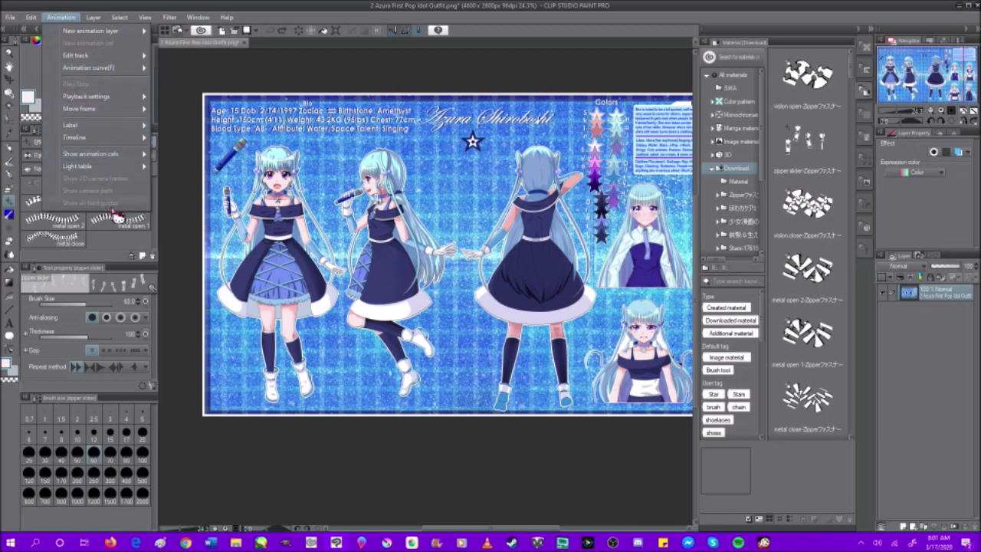
pyautogui.click(94, 18)
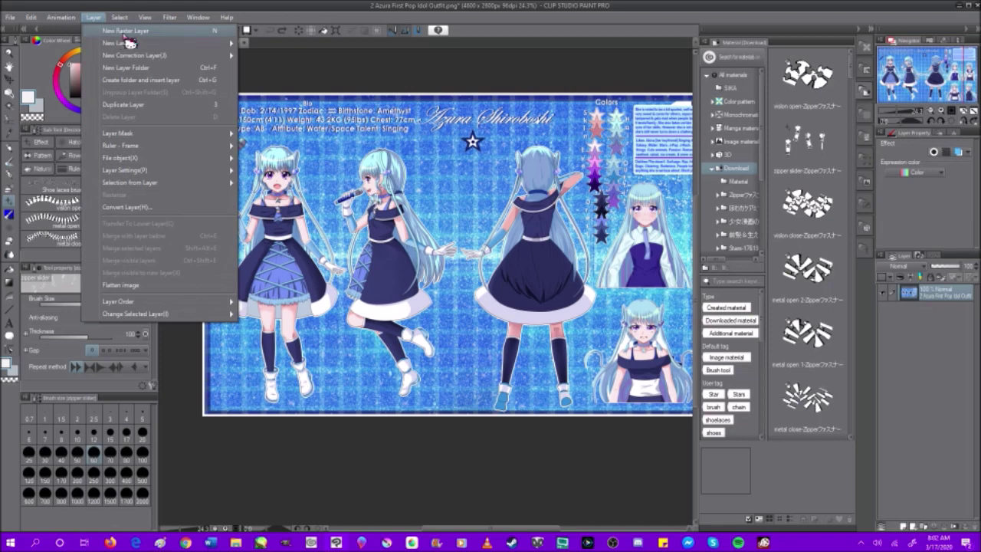
pyautogui.moveTo(135, 56)
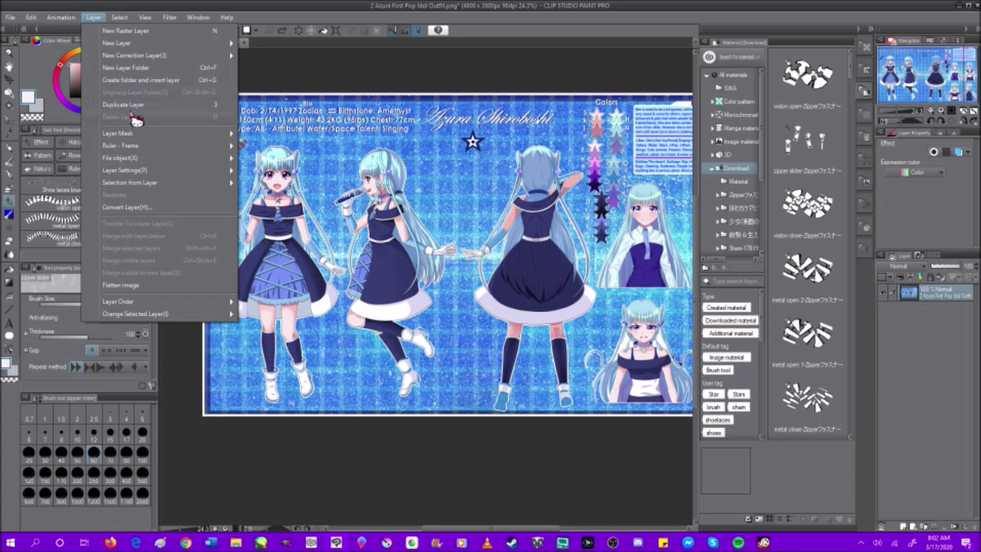
pyautogui.moveTo(121, 133)
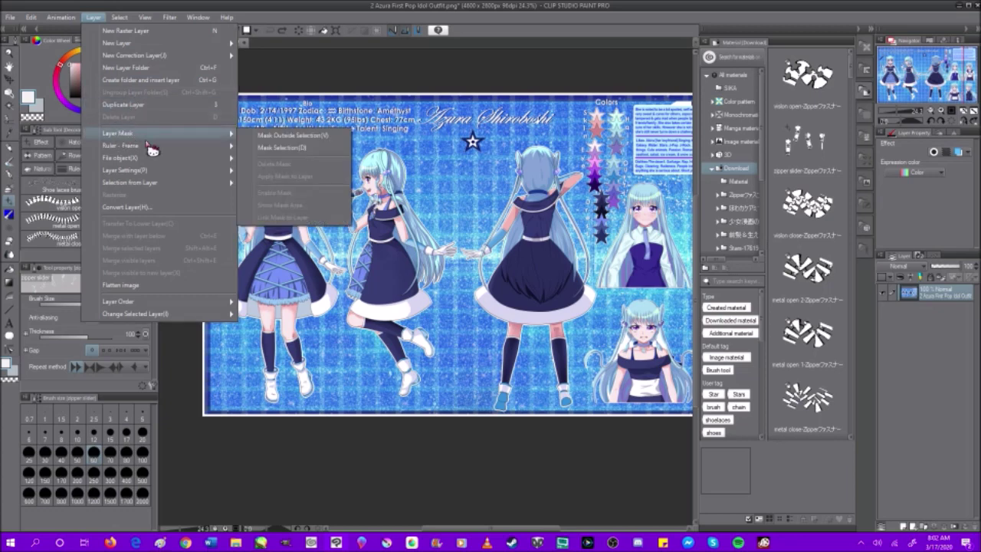
pyautogui.moveTo(149, 150)
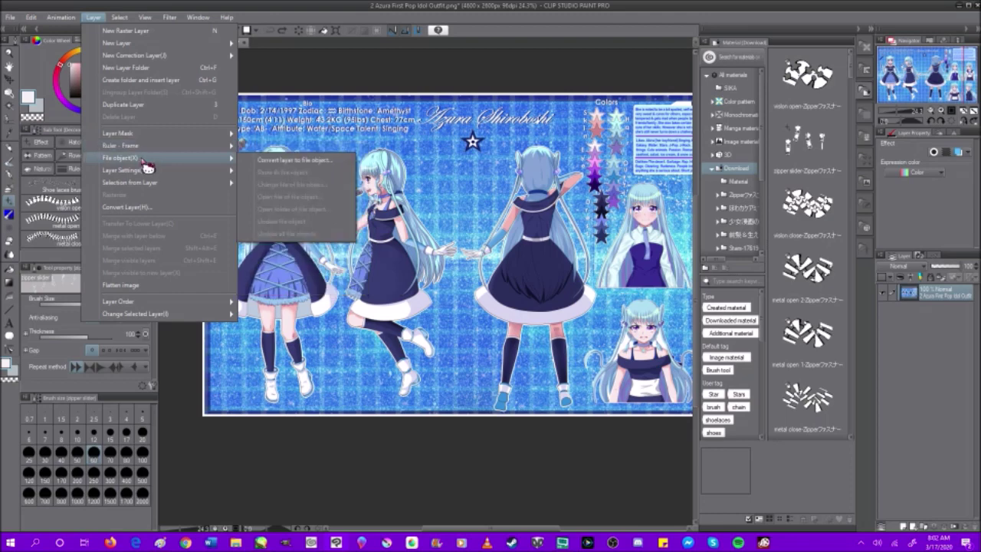
pyautogui.moveTo(153, 191)
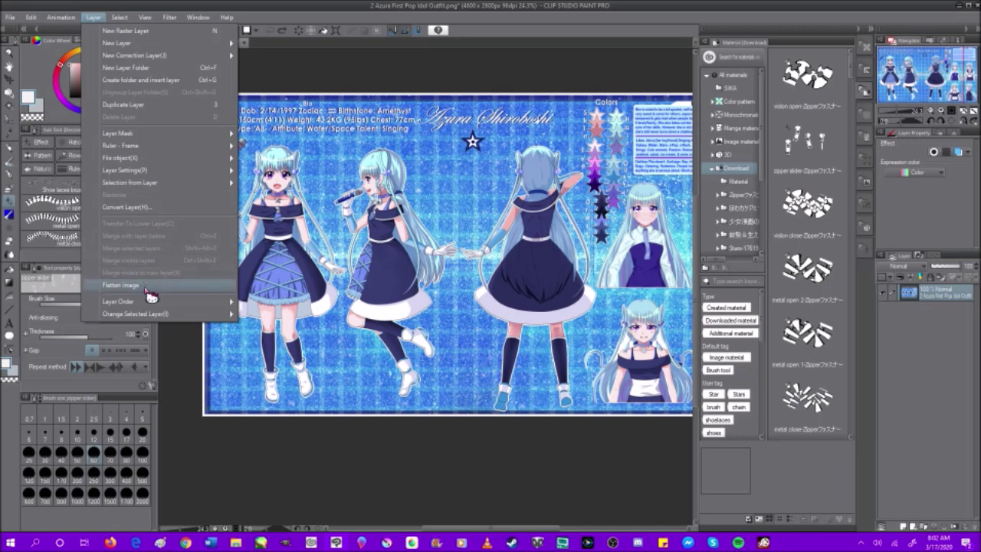
pyautogui.moveTo(137, 305)
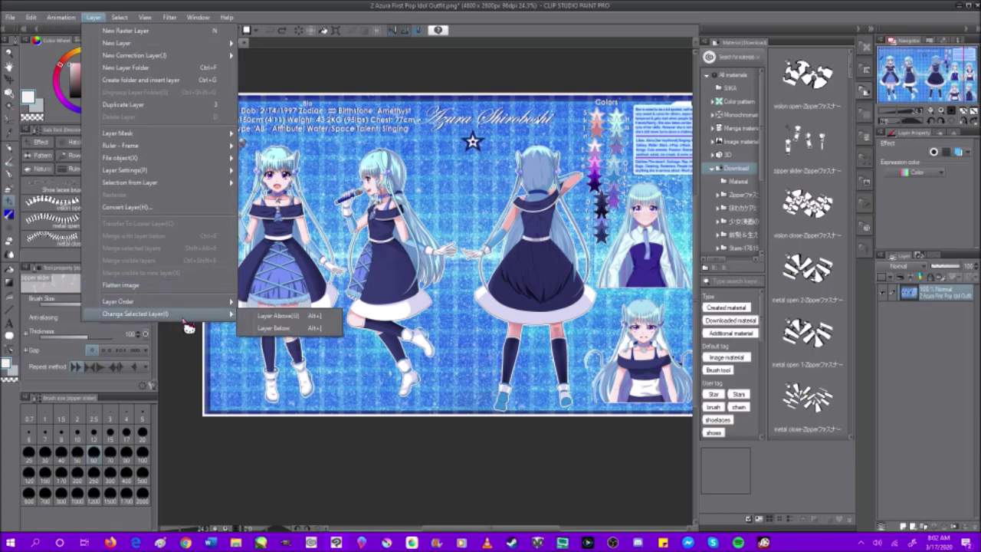
pyautogui.moveTo(127, 18)
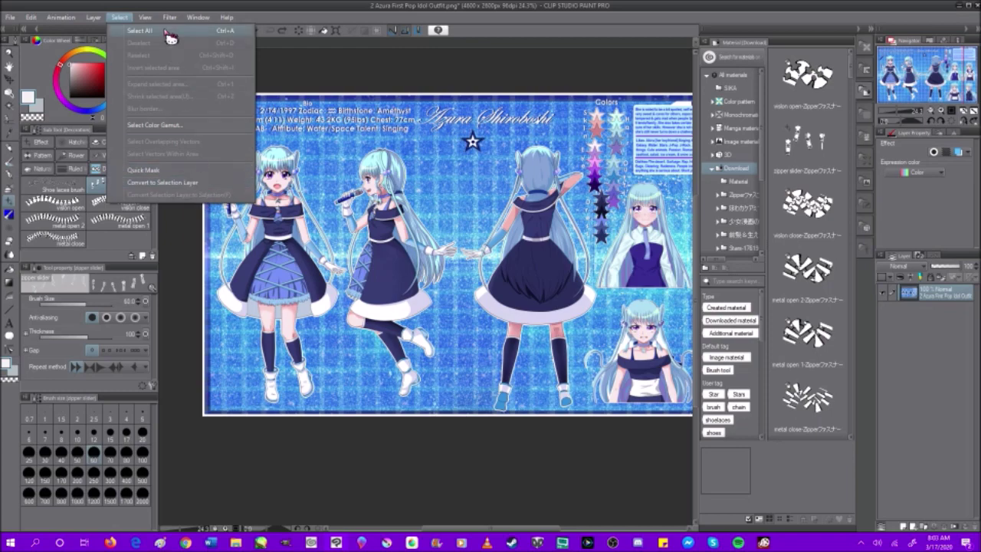
pyautogui.click(562, 542)
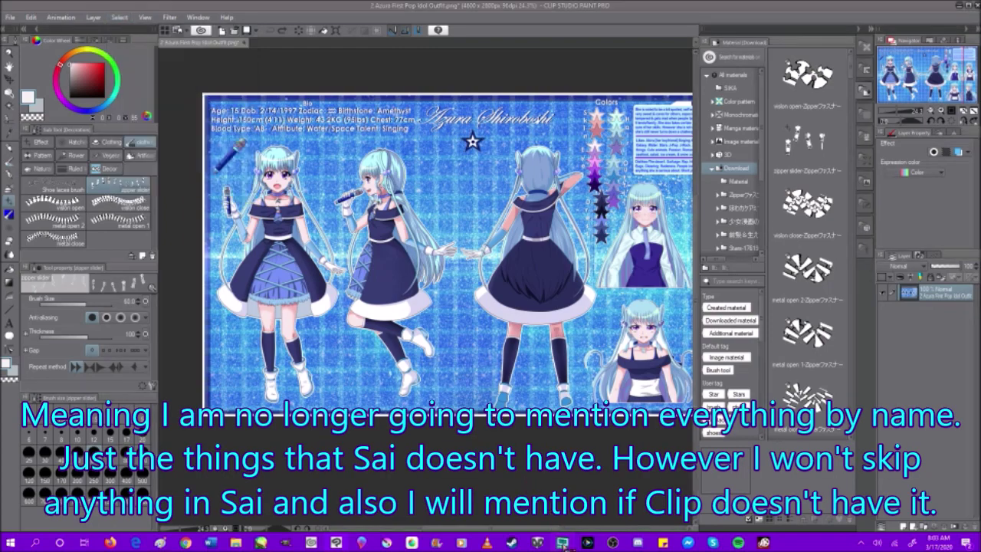
pyautogui.click(562, 542)
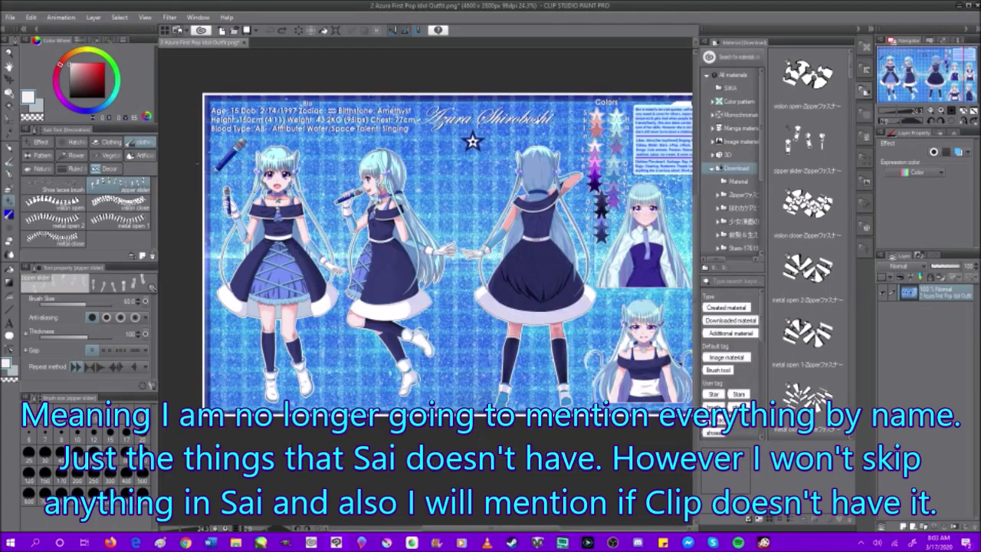
# Step: Review the view commands, hide the canvas scroll bars and show them again
pyautogui.click(145, 16)
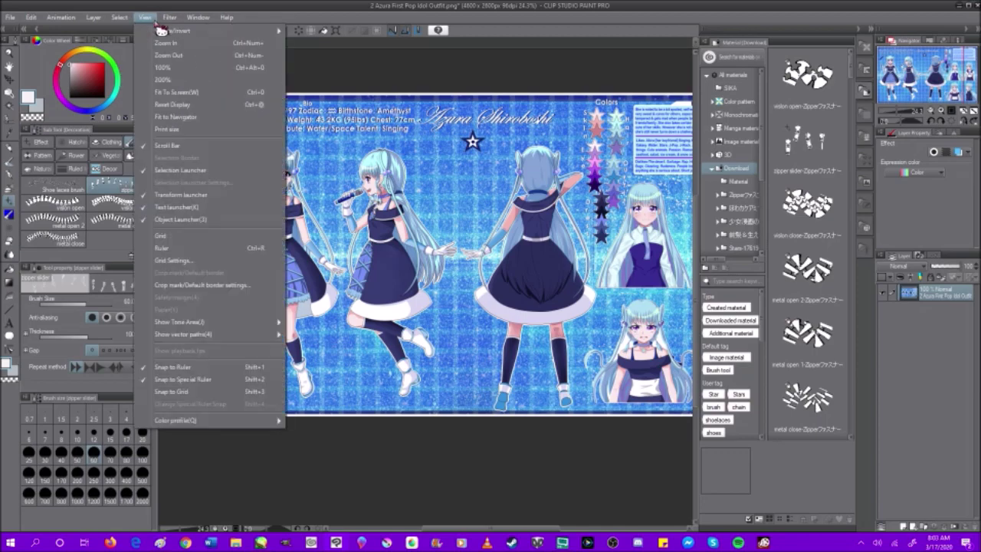
pyautogui.click(191, 149)
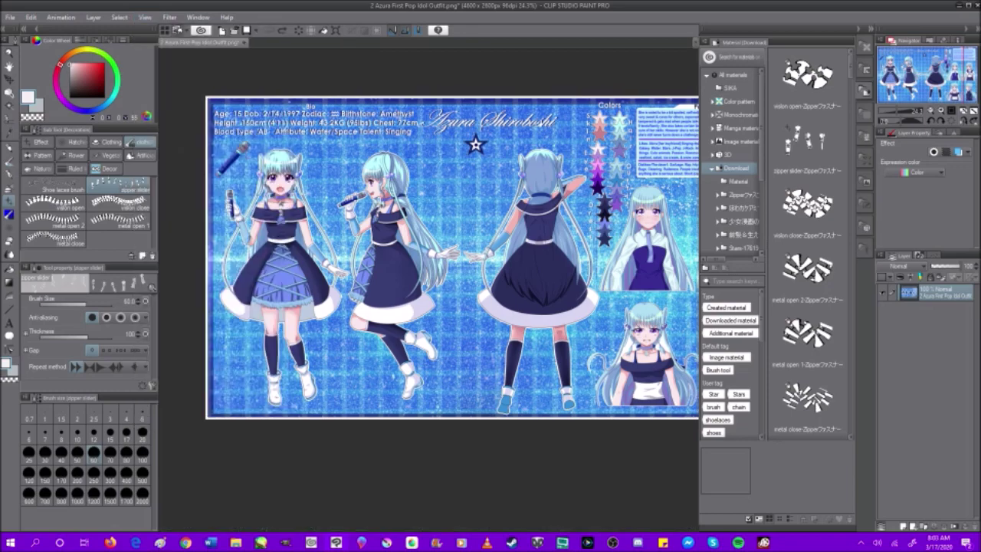
pyautogui.click(129, 20)
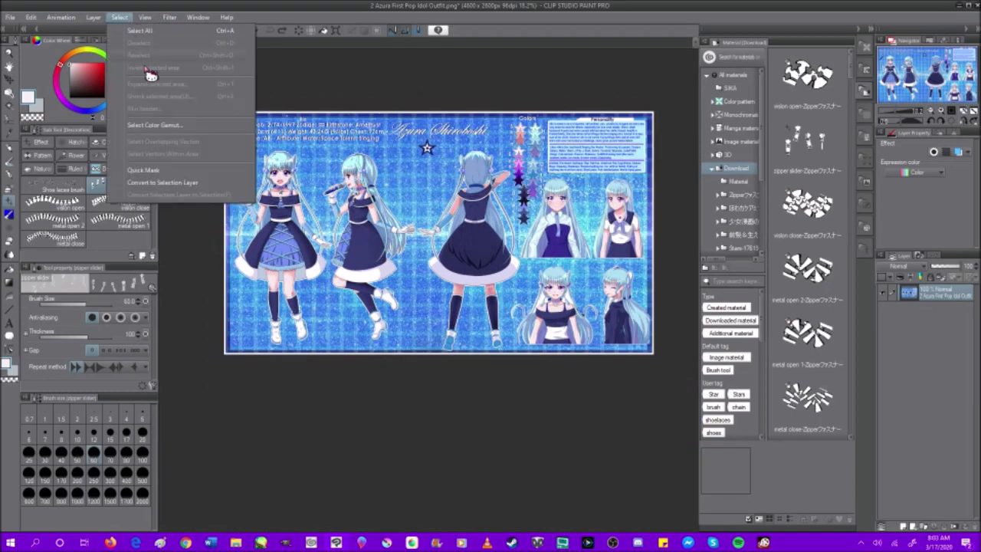
pyautogui.moveTo(168, 20)
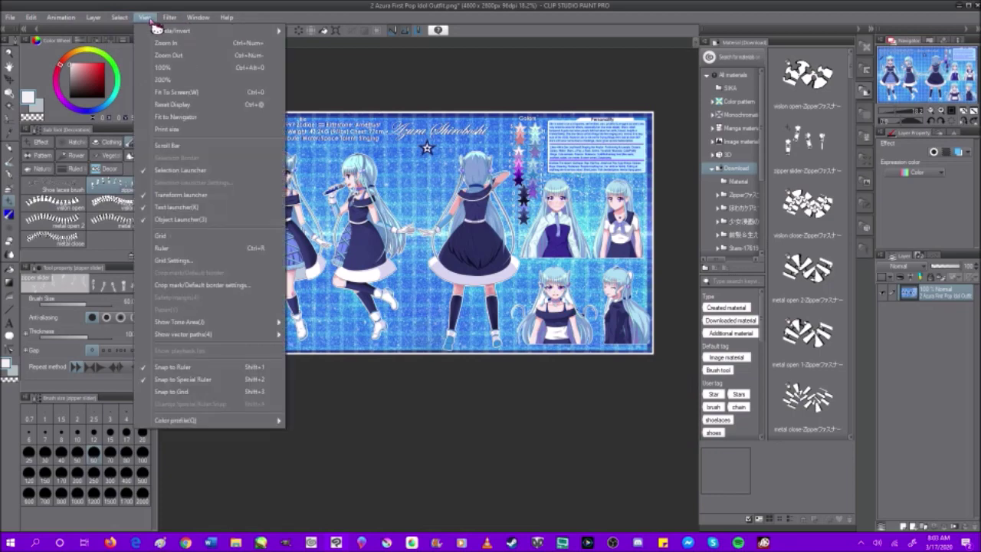
pyautogui.click(168, 146)
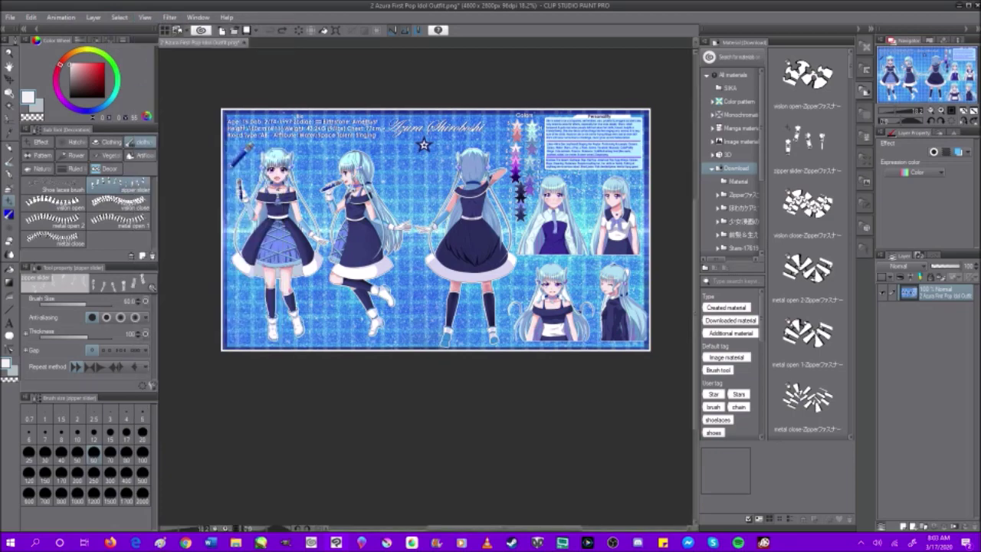
pyautogui.hotkey('ctrl', '-')
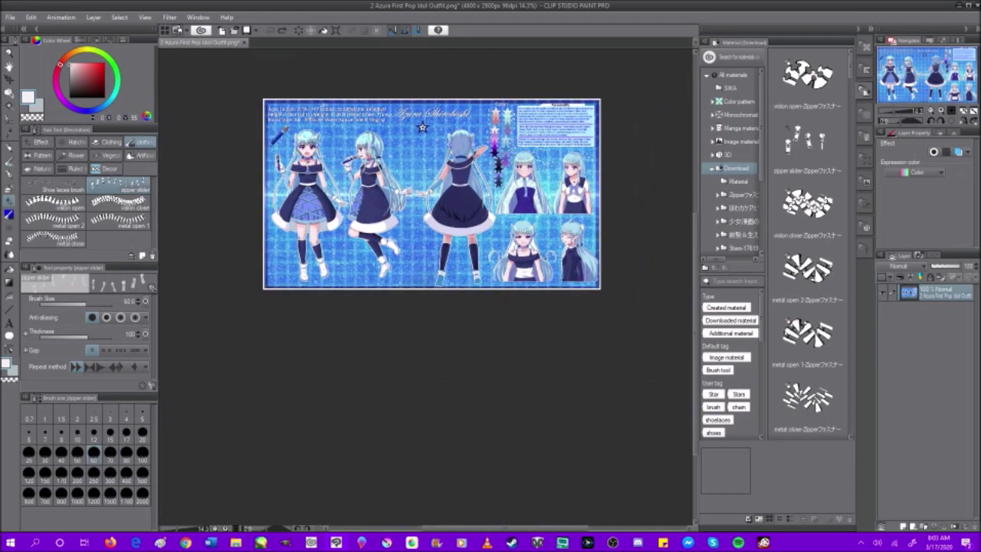
pyautogui.scroll(2, 700, 233)
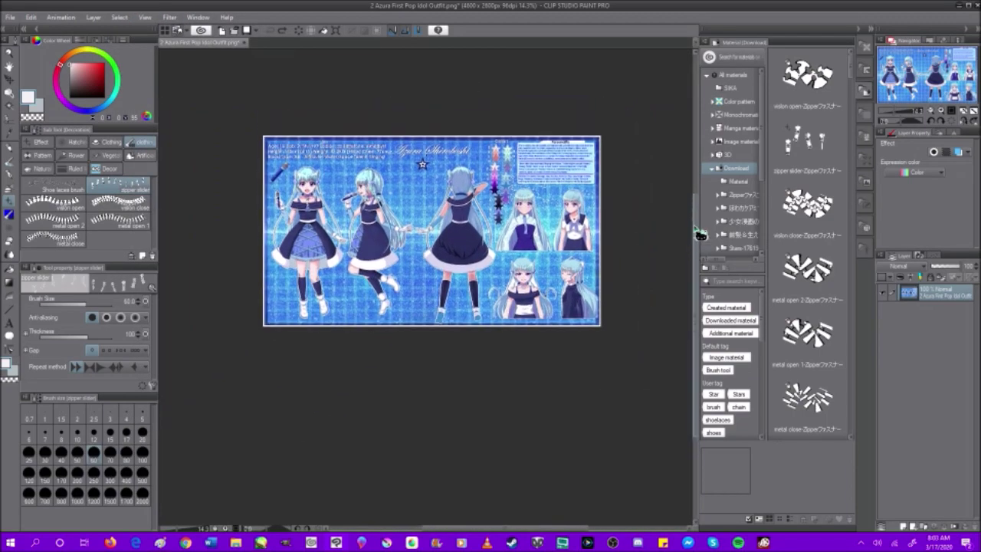
# Step: Examine the window commands for palettes and workspaces and the help commands
pyautogui.click(196, 19)
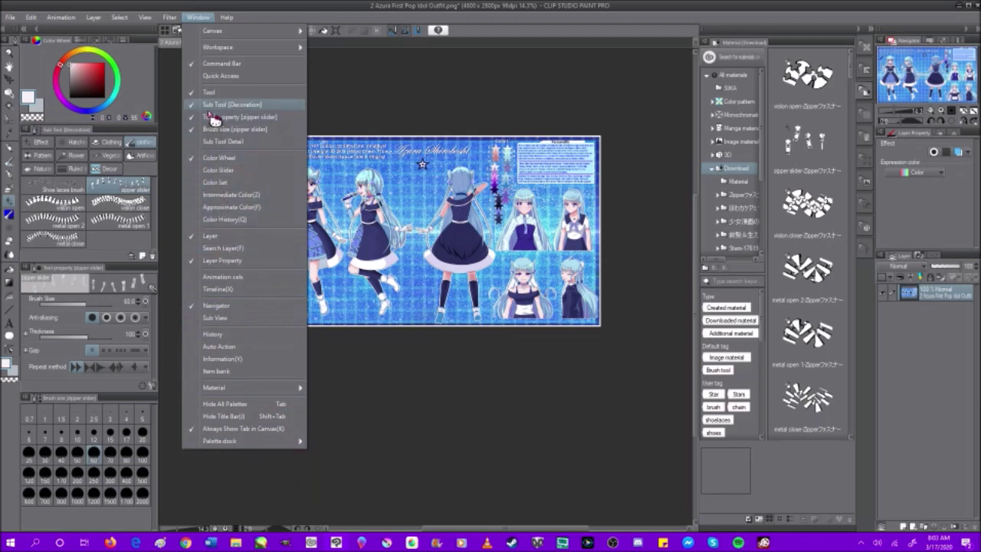
pyautogui.moveTo(227, 17)
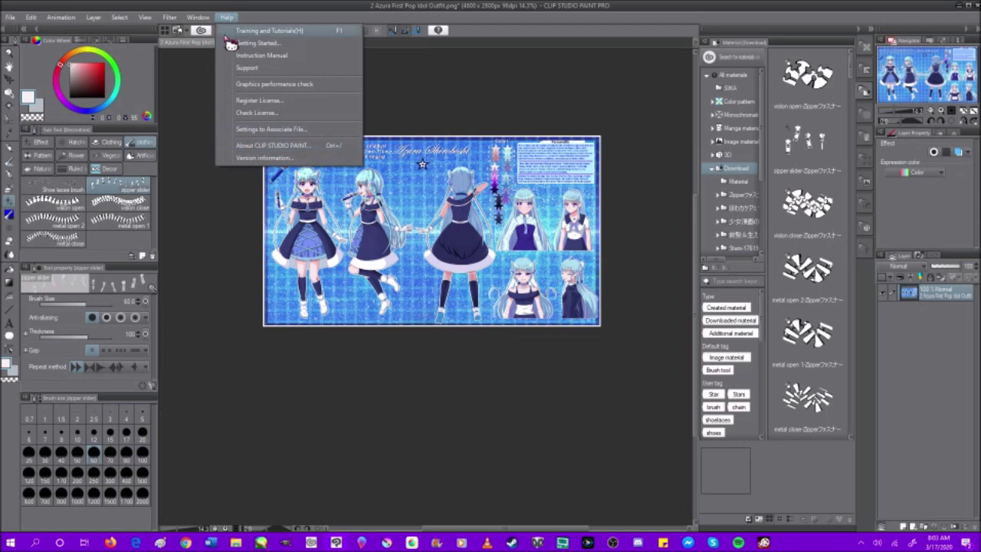
# Step: Switch to PaintTool SAI to review its Others commands, and compare them with Clip Studio Paint's help commands
pyautogui.click(261, 542)
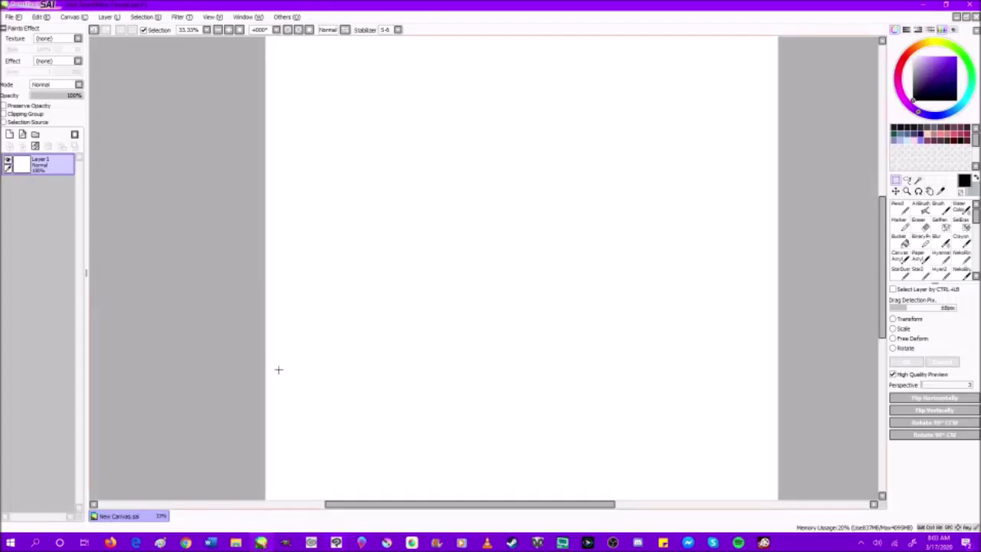
pyautogui.click(286, 17)
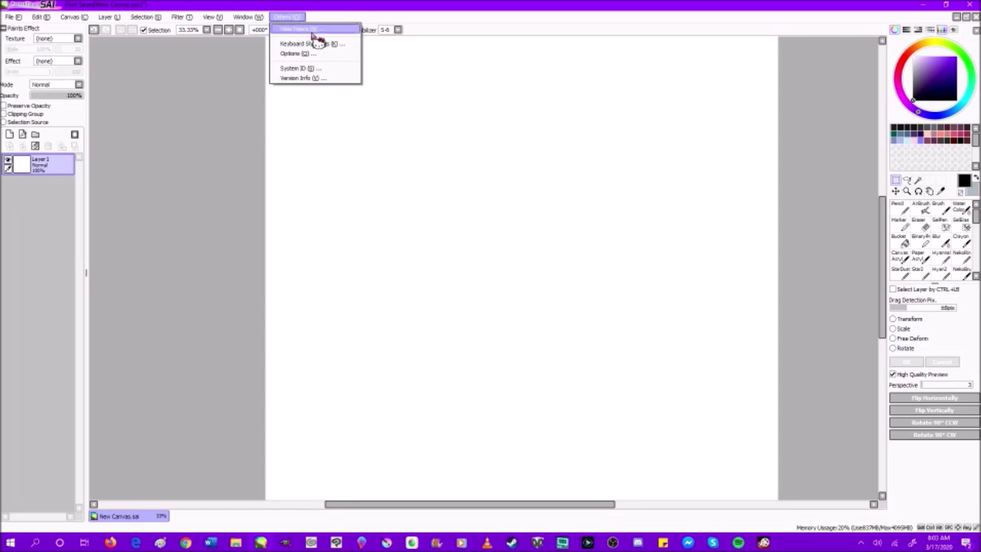
pyautogui.click(926, 5)
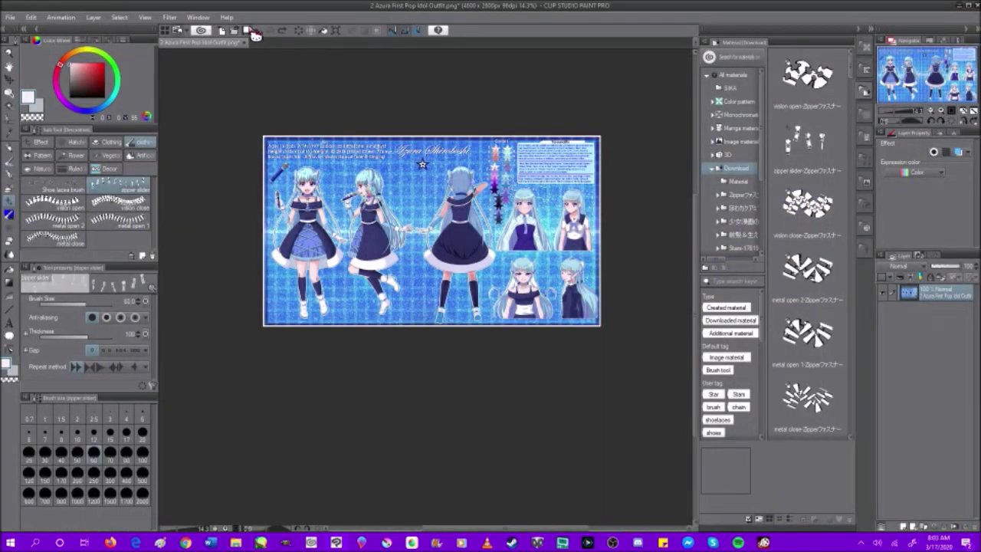
pyautogui.click(226, 16)
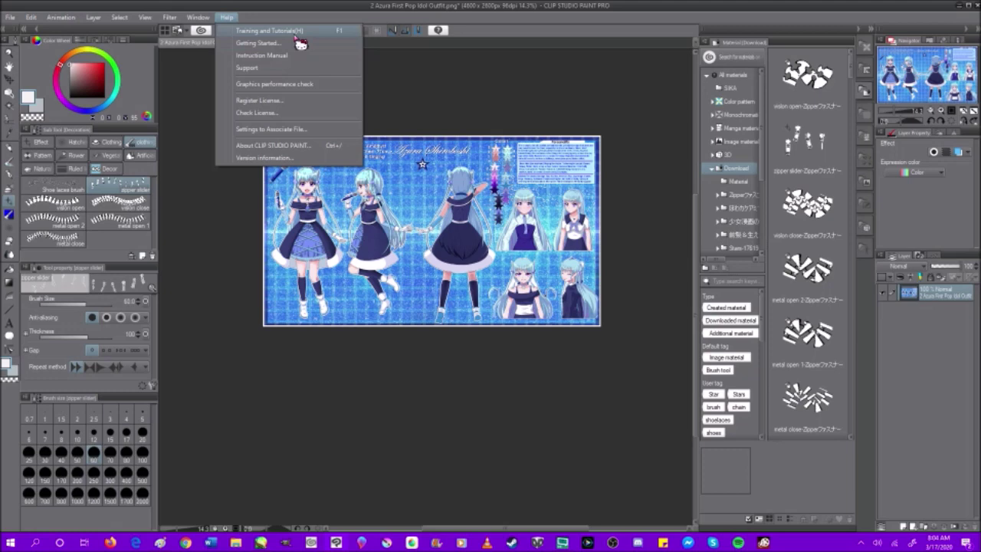
# Step: Close the "2 Azura First Pop Idol Outfit" image in Clip Studio Paint without saving the changes
pyautogui.click(525, 113)
pyautogui.scroll(-3, 525, 113)
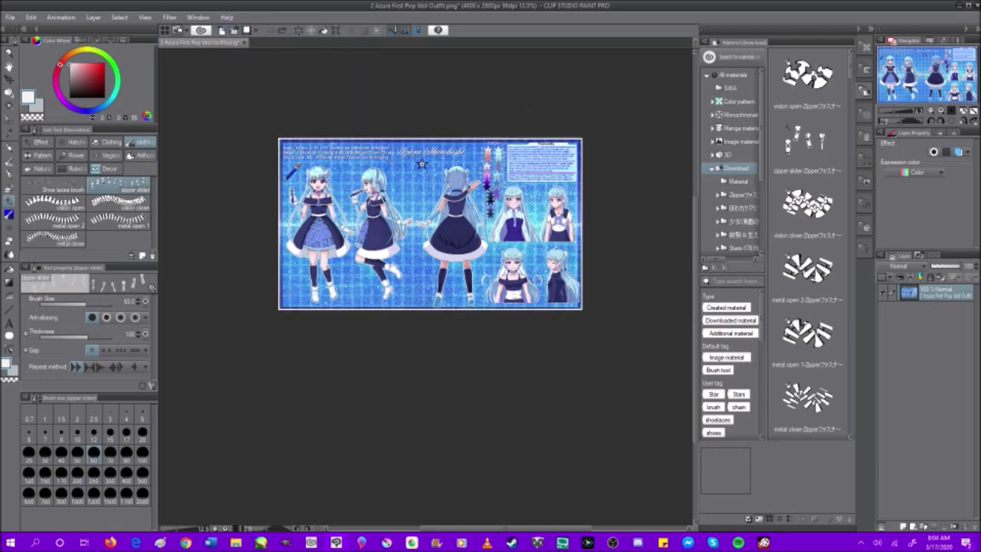
pyautogui.scroll(2, 526, 113)
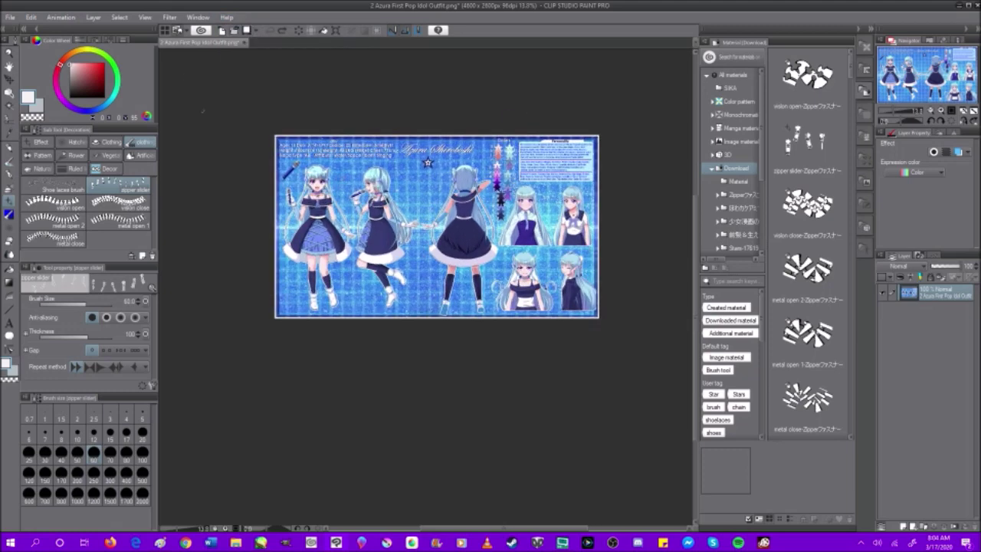
pyautogui.click(244, 42)
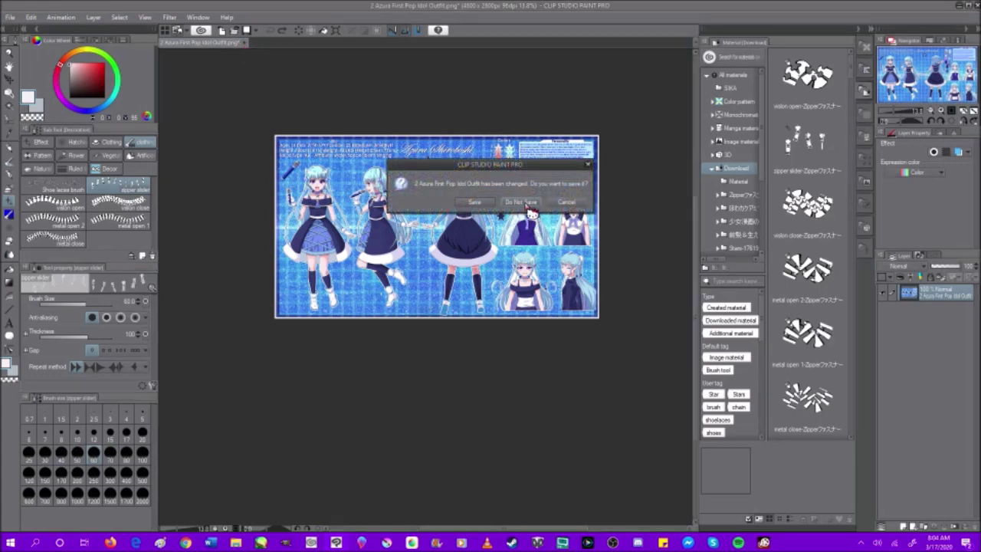
pyautogui.click(526, 204)
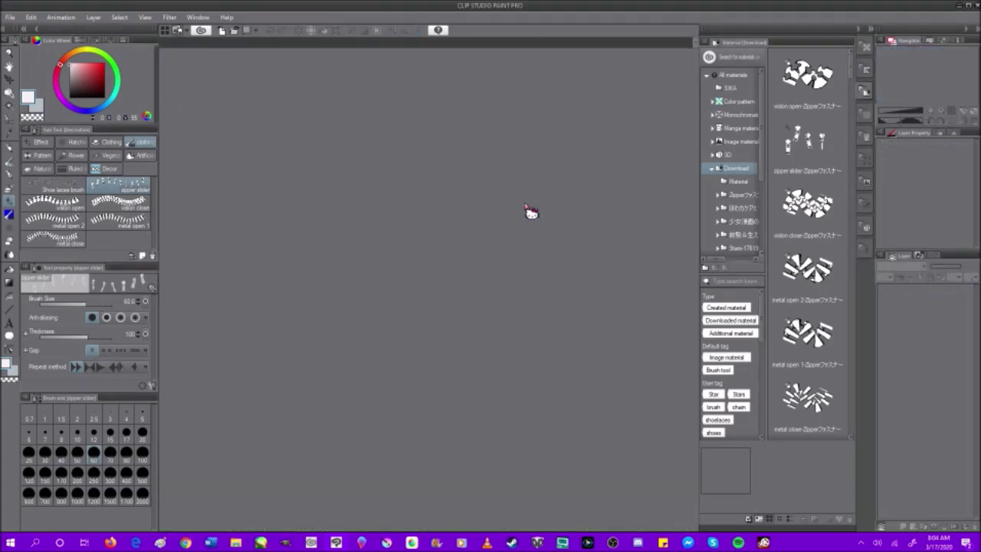
# Step: In the Paint chart, mark SAI's Structure column with checks for ease of use and performance and a dash for limits
pyautogui.click(160, 543)
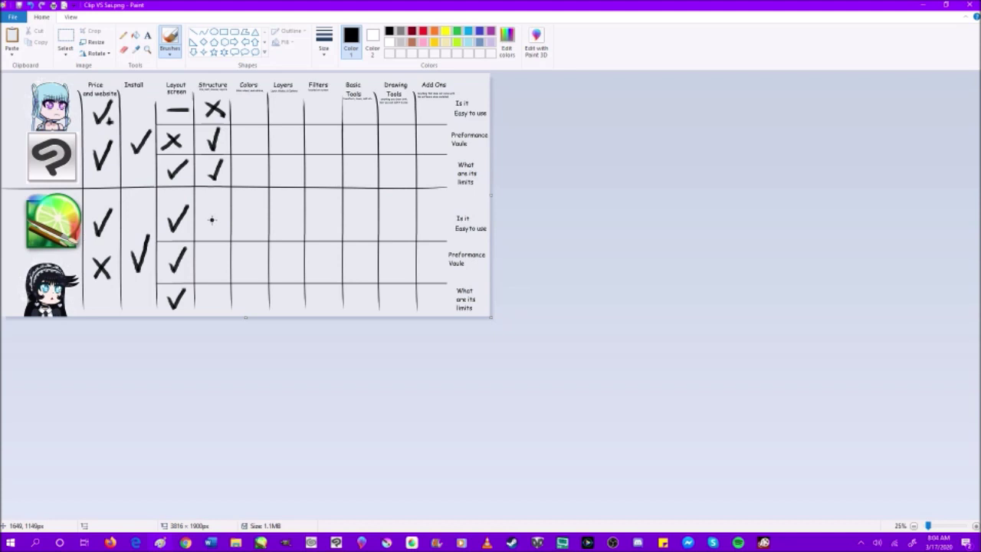
pyautogui.moveTo(215, 224); pyautogui.dragTo(223, 200)
pyautogui.moveTo(208, 268); pyautogui.dragTo(223, 249)
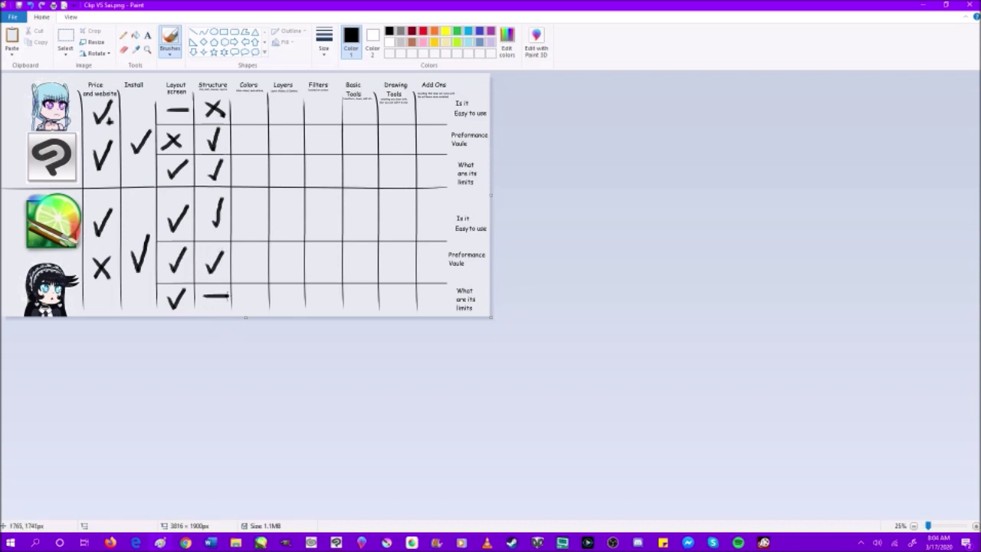
pyautogui.click(257, 312)
pyautogui.click(263, 543)
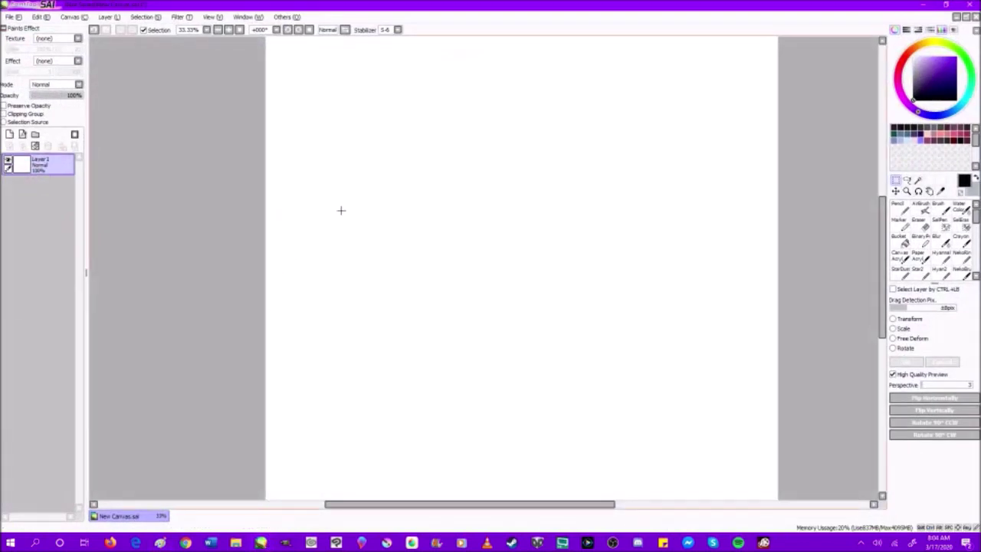
pyautogui.scroll(-2, 341, 210)
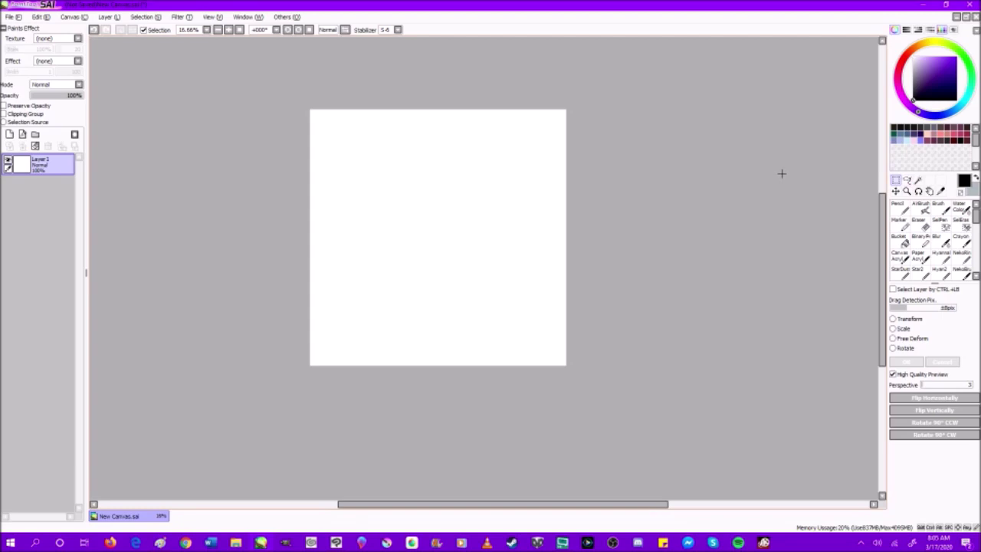
pyautogui.click(335, 541)
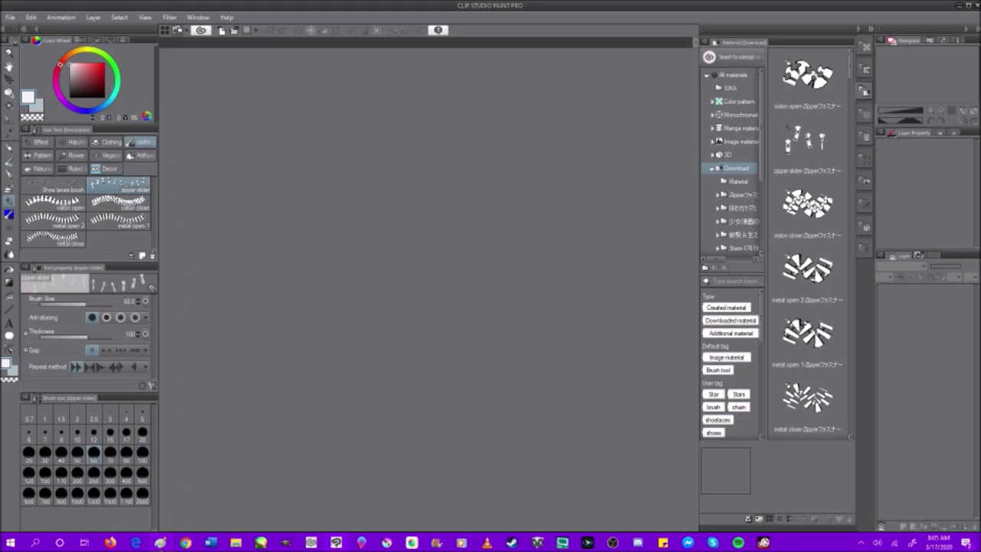
pyautogui.click(160, 542)
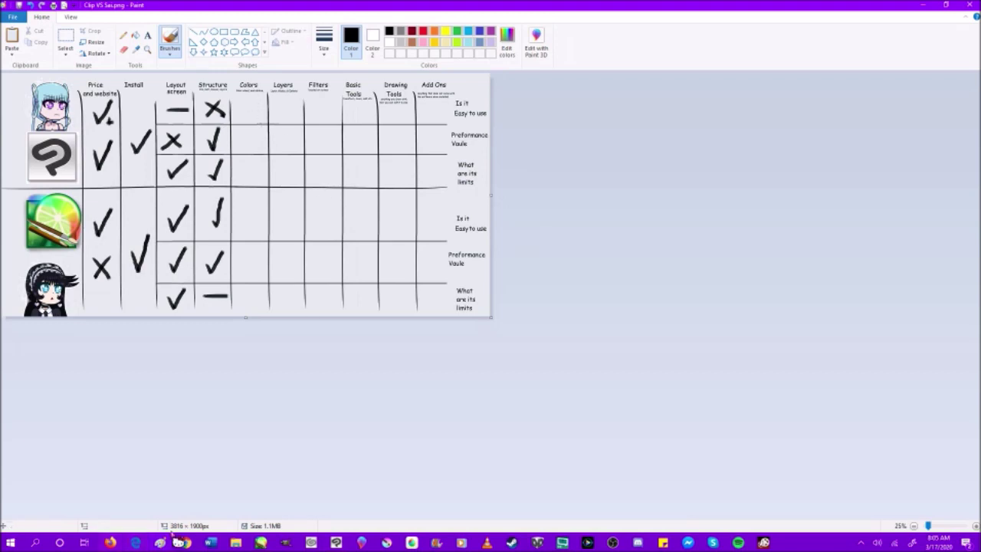
# Step: Switch to PaintTool SAI, pick a light purple, and reduce the color controls to the color wheel alone
pyautogui.click(260, 542)
pyautogui.moveTo(942, 69); pyautogui.dragTo(932, 58)
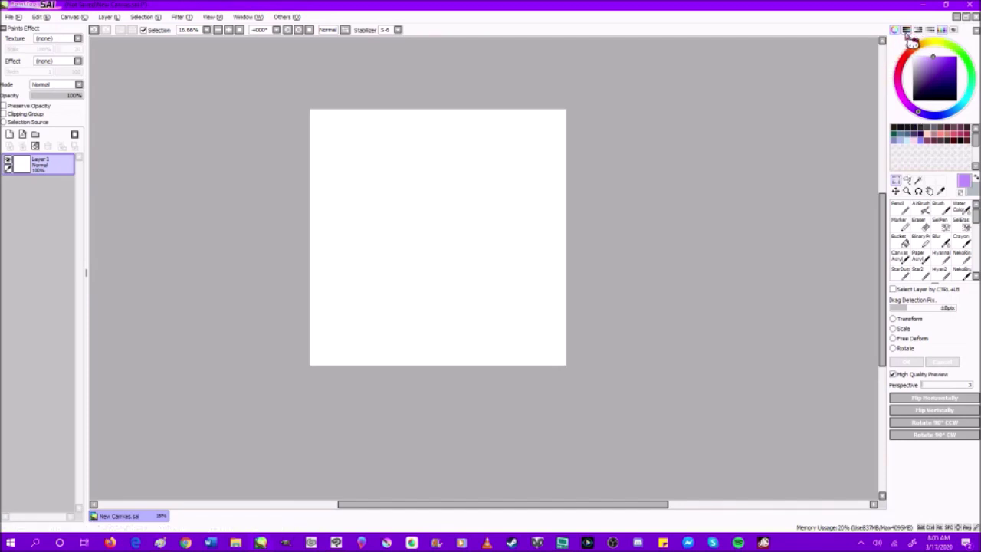
pyautogui.click(905, 30)
pyautogui.click(895, 30)
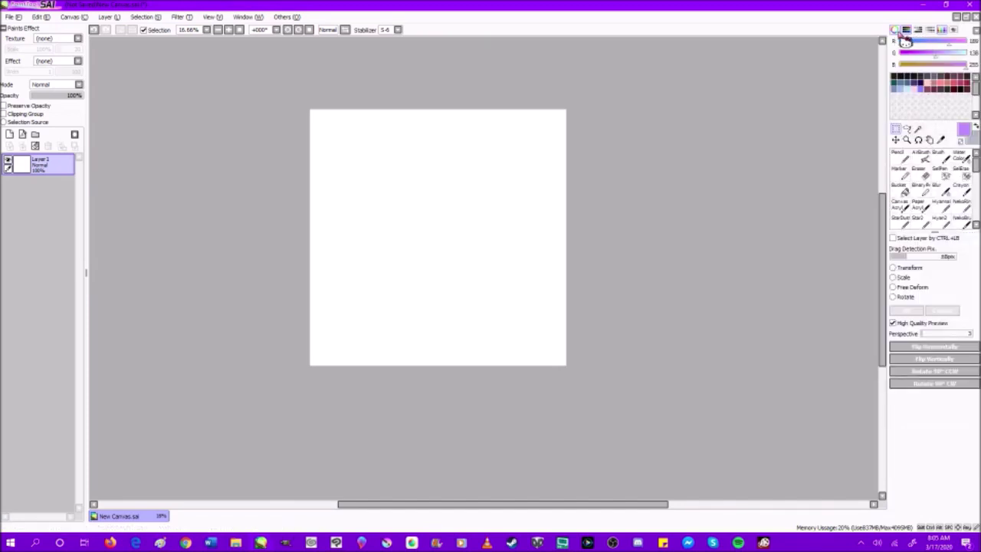
pyautogui.click(942, 30)
pyautogui.click(906, 30)
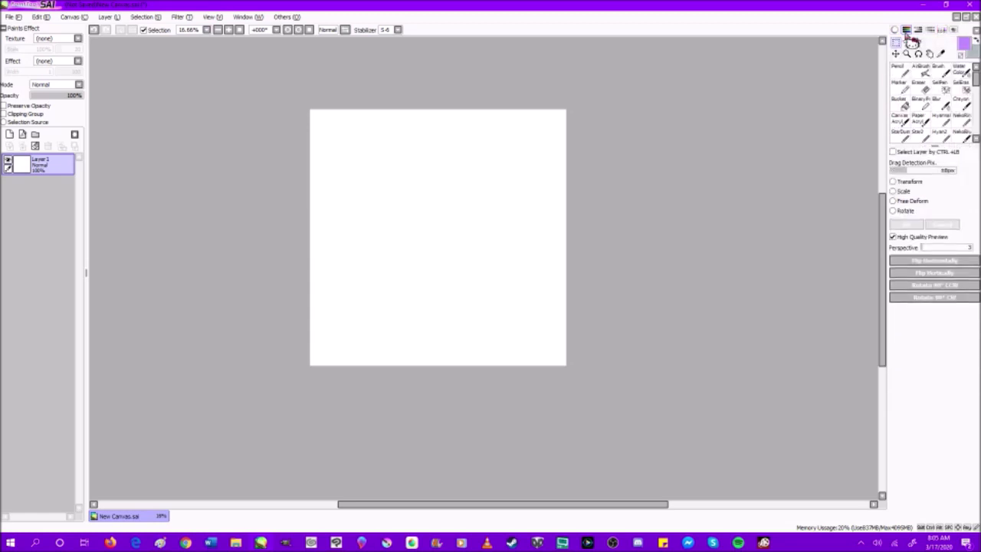
pyautogui.click(896, 30)
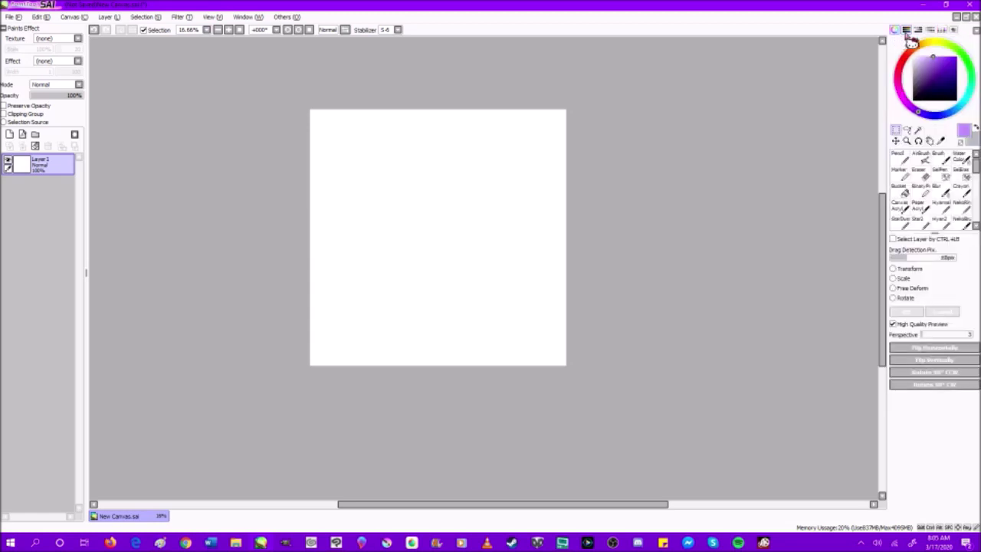
# Step: Show the RGB and HSV sliders and adjust the drawing color to a light purple with saturation 108 and value 255
pyautogui.click(906, 30)
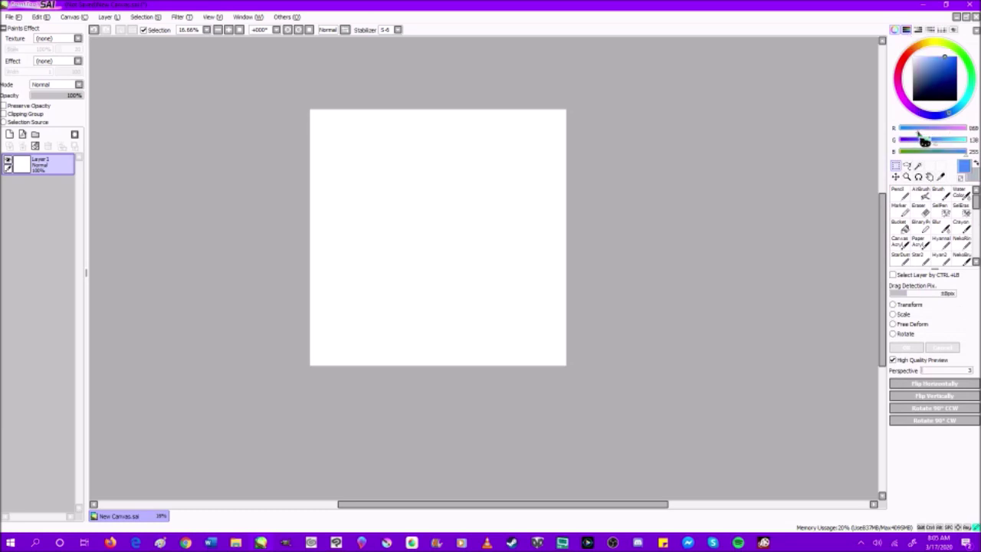
pyautogui.moveTo(944, 85); pyautogui.dragTo(956, 62)
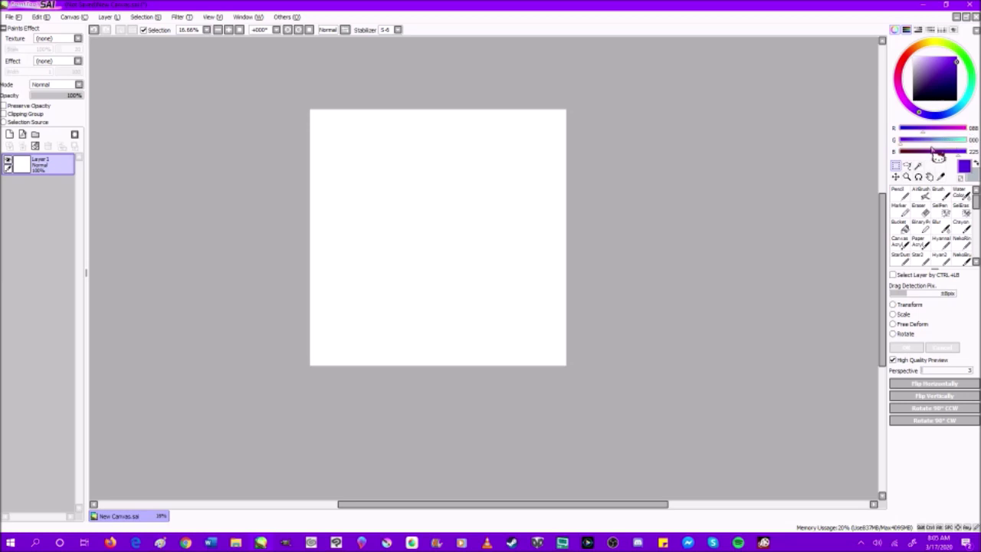
pyautogui.click(920, 30)
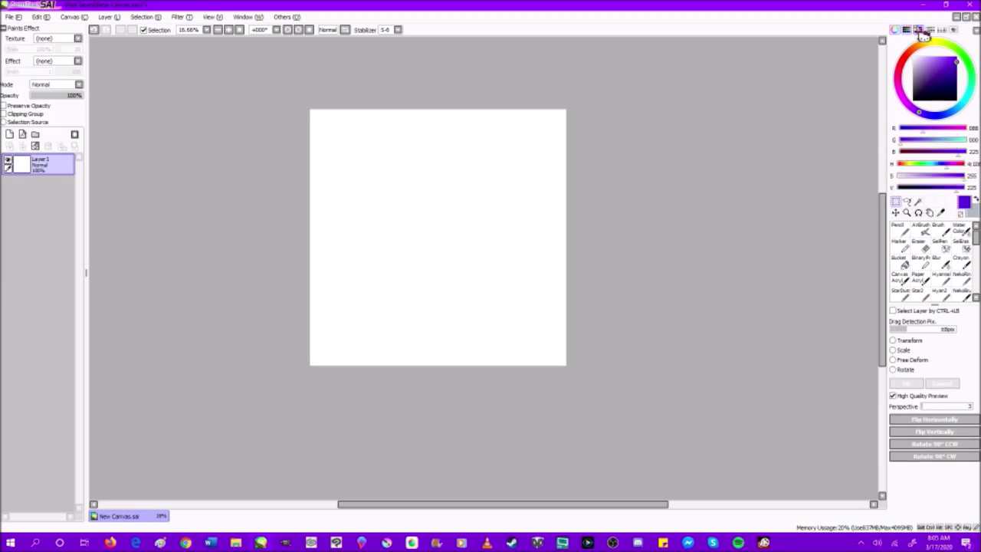
pyautogui.moveTo(920, 177); pyautogui.dragTo(964, 187)
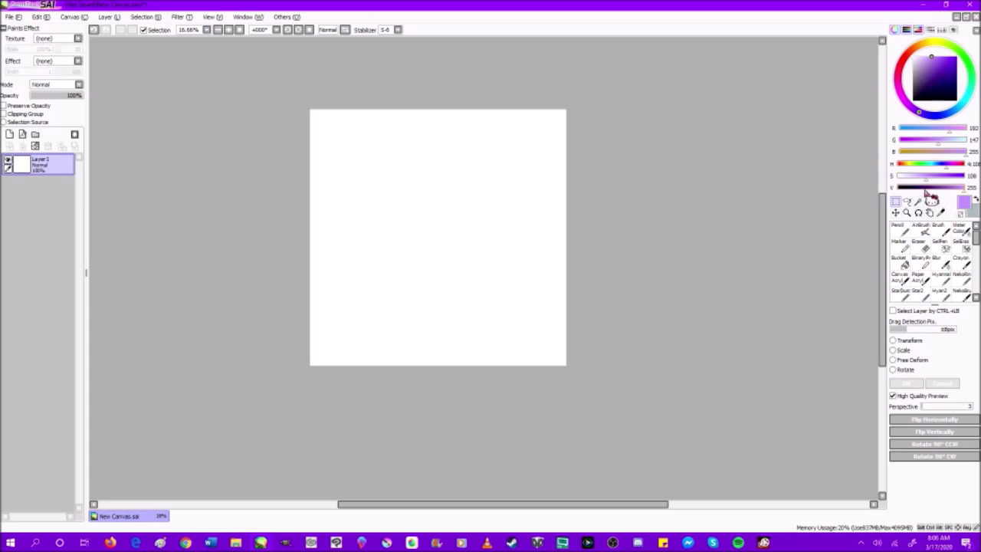
# Step: Show the color mixer bars and pick a medium gray from the lowest gradient
pyautogui.click(931, 32)
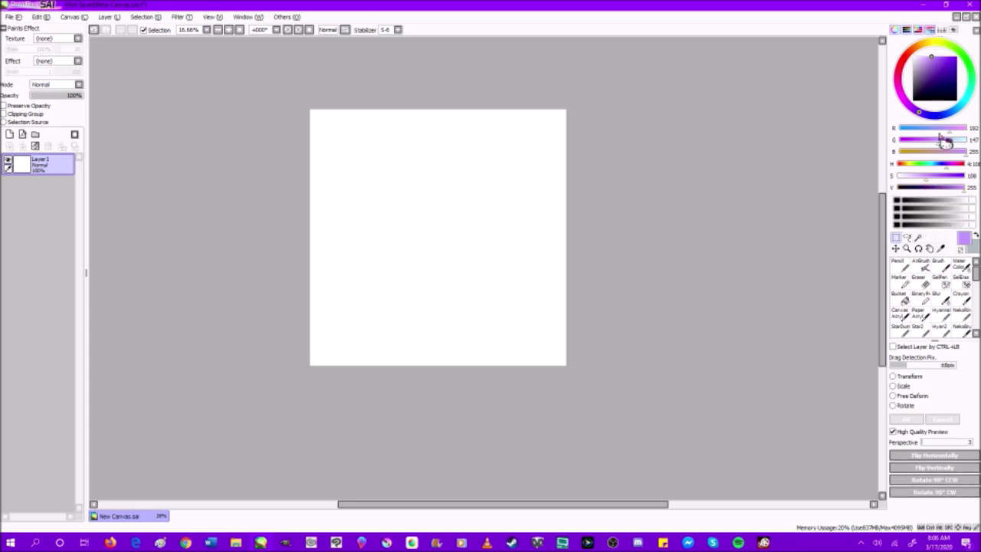
pyautogui.click(905, 222)
pyautogui.moveTo(922, 225)
pyautogui.mouseDown()
pyautogui.moveTo(964, 226)
pyautogui.moveTo(896, 231)
pyautogui.moveTo(962, 224)
pyautogui.moveTo(898, 226)
pyautogui.moveTo(927, 224)
pyautogui.mouseUp()
# Step: Hide the color mixer, HSV sliders and RGB sliders, and show the swatches below the color wheel
pyautogui.click(931, 31)
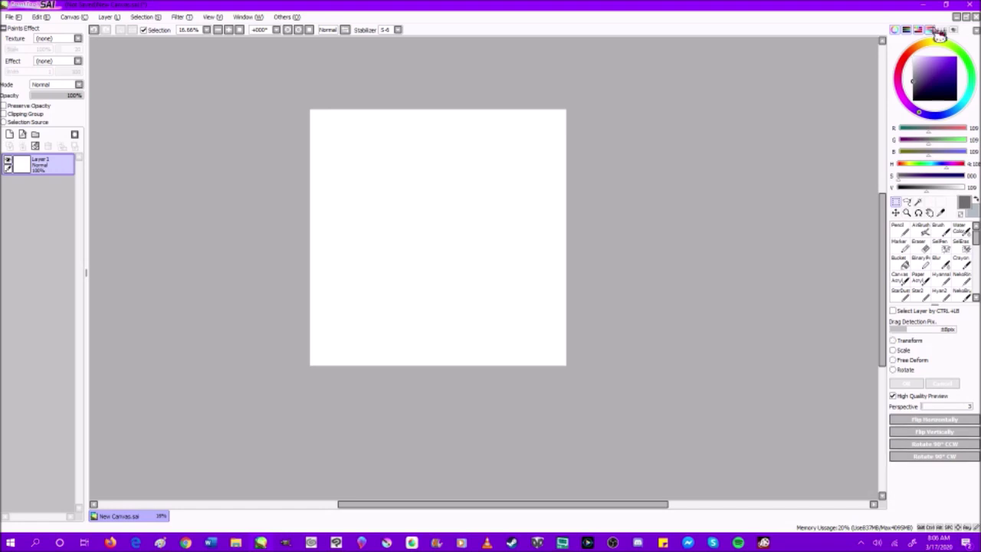
pyautogui.click(918, 31)
pyautogui.click(907, 30)
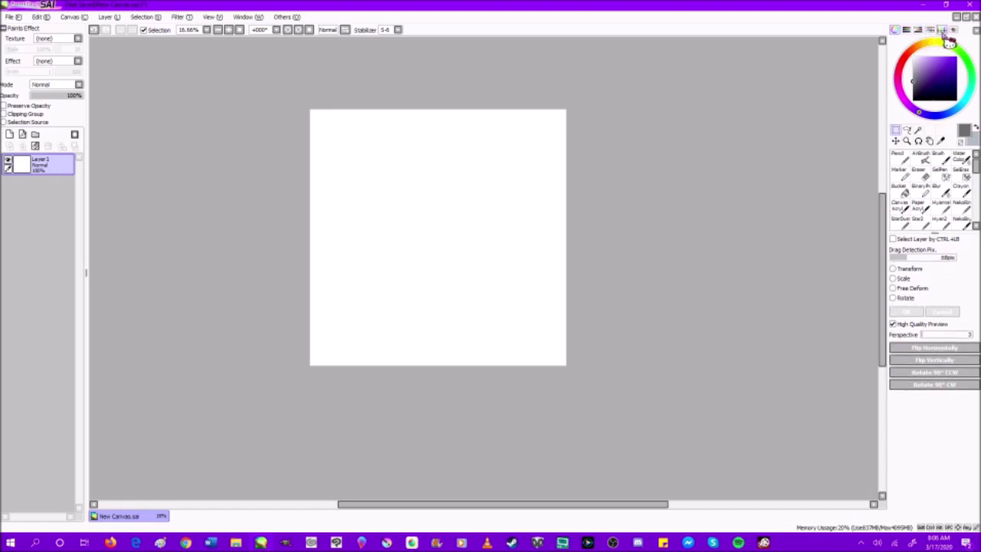
pyautogui.click(942, 30)
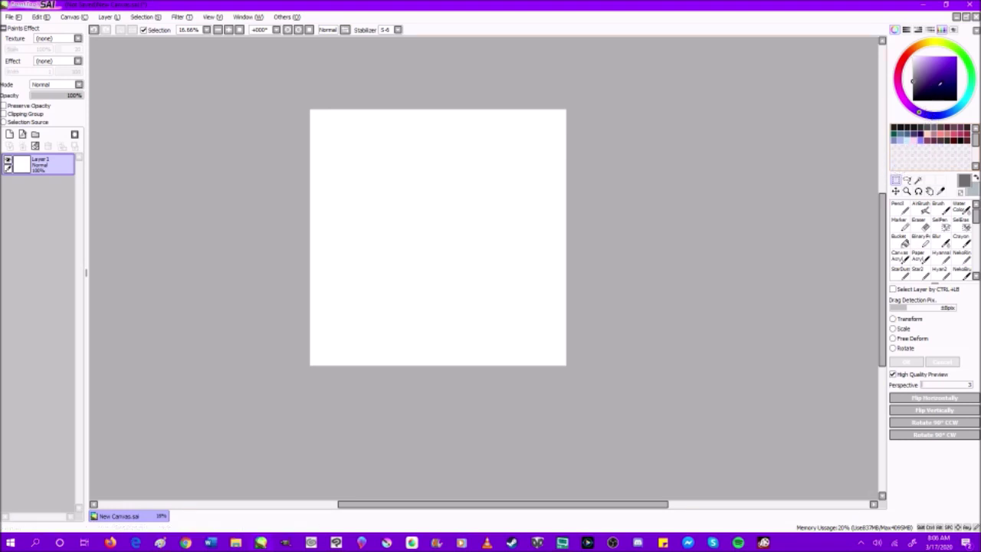
# Step: Pick a vivid purple on the color wheel and select the Pencil tool with a brush size of 200
pyautogui.click(958, 60)
pyautogui.click(901, 210)
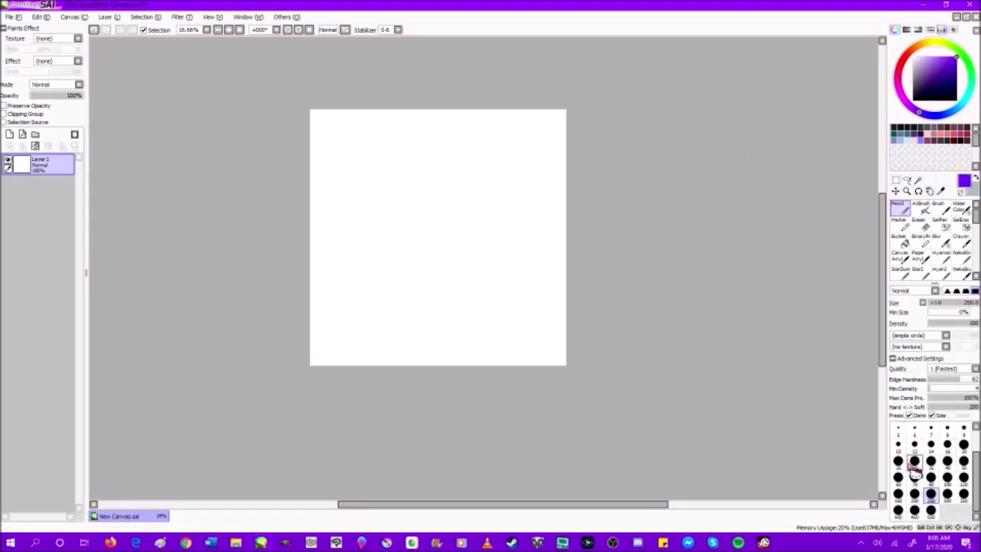
pyautogui.click(587, 541)
pyautogui.click(365, 105)
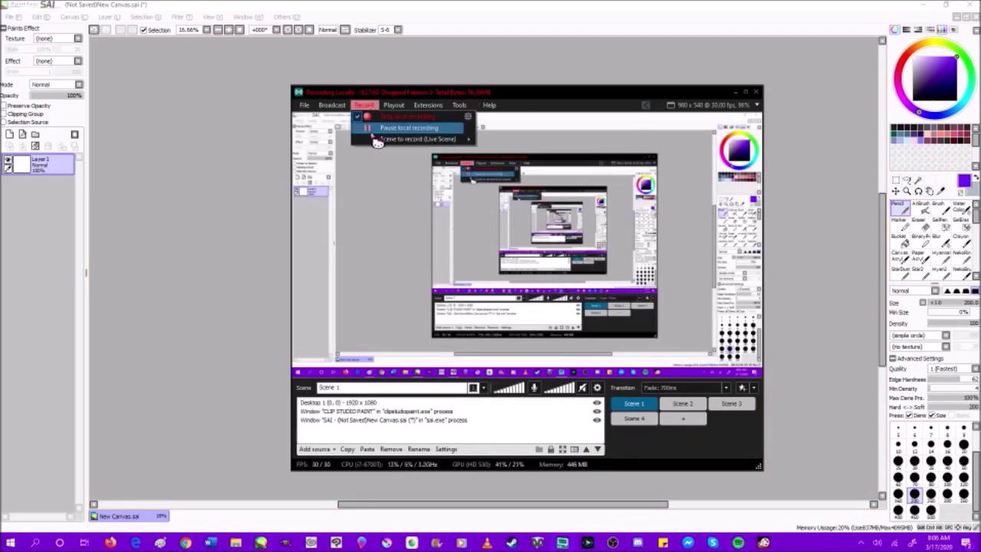
pyautogui.click(379, 127)
pyautogui.click(204, 213)
# Step: Open the image "2 Azura First Pop Idol Outfit" from the Character Reference folder in SAI
pyautogui.click(17, 17)
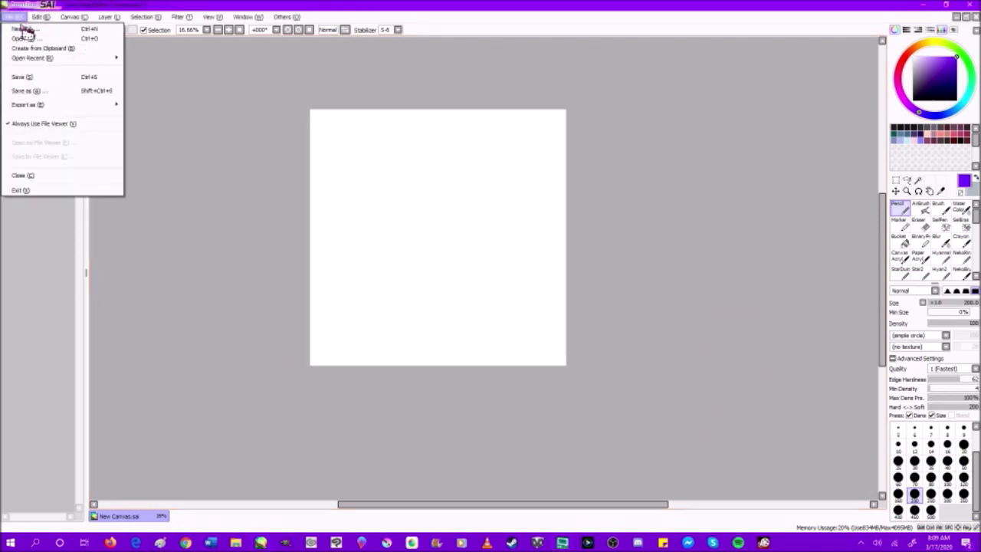
pyautogui.click(36, 42)
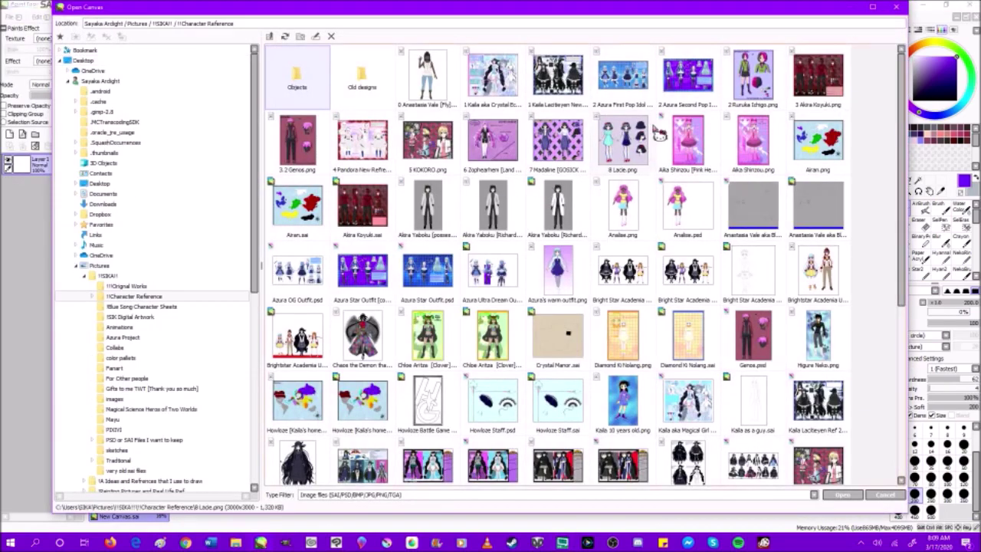
pyautogui.press('Escape')
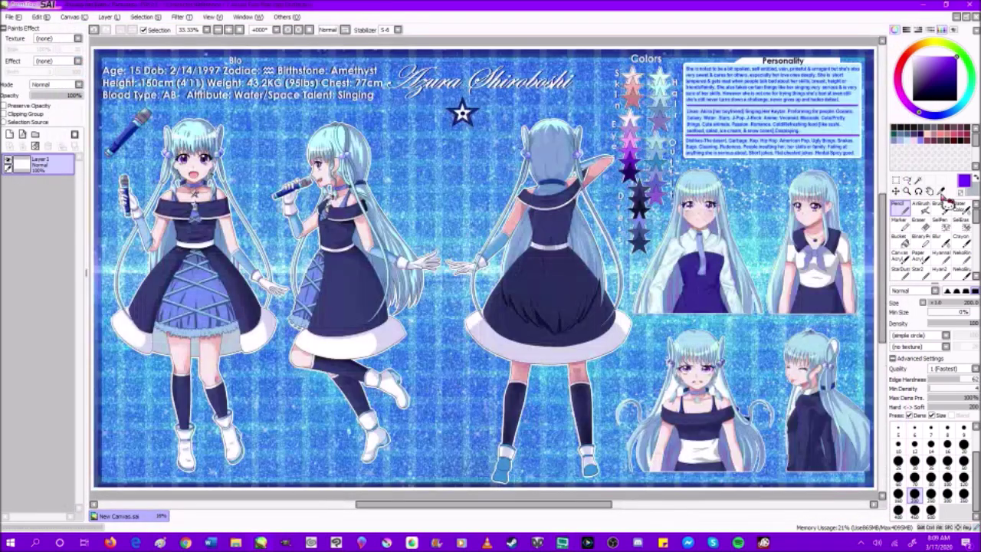
# Step: Store the purple as a swatch, then sample the blue of the back-view character's hair and store it in another empty swatch
pyautogui.click(941, 191)
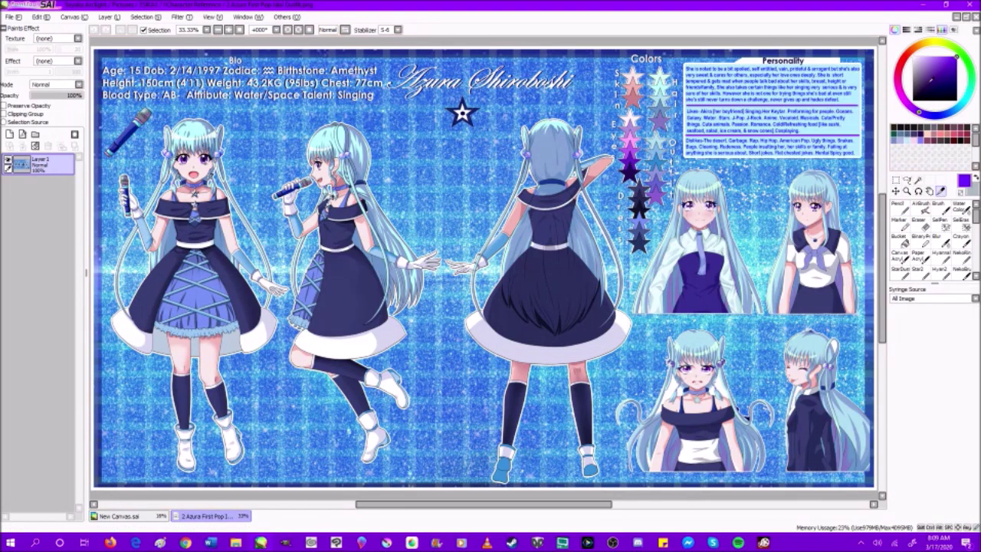
pyautogui.rightClick(910, 152)
pyautogui.click(929, 172)
pyautogui.click(542, 166)
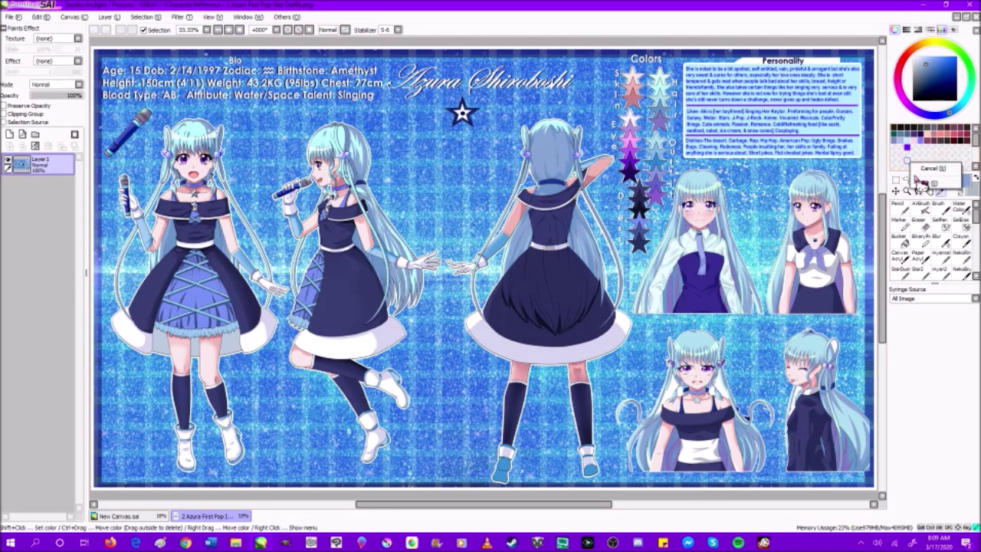
pyautogui.rightClick(911, 164)
pyautogui.click(929, 167)
# Step: Remove the newly stored blue and purple colors from the swatches
pyautogui.rightClick(911, 164)
pyautogui.click(929, 182)
pyautogui.rightClick(911, 164)
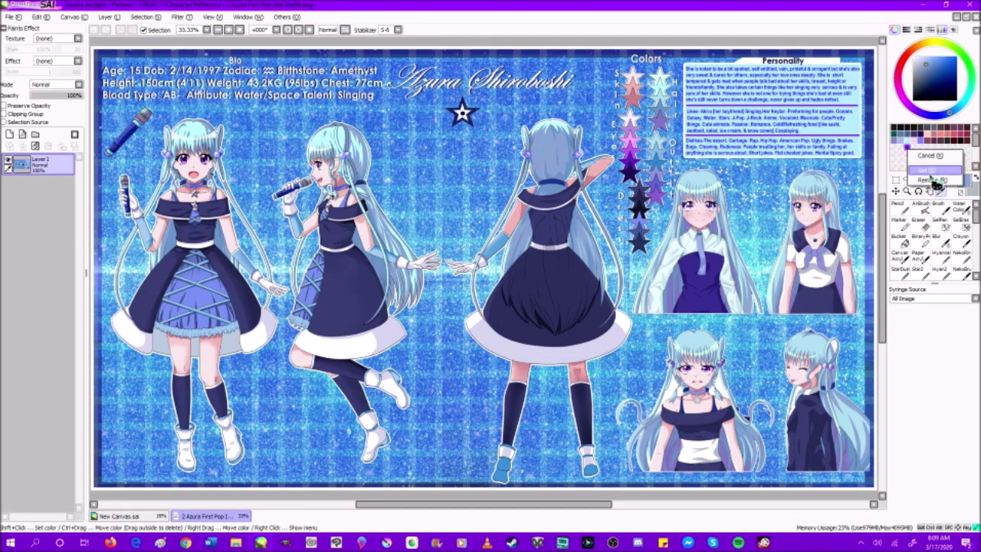
pyautogui.click(929, 167)
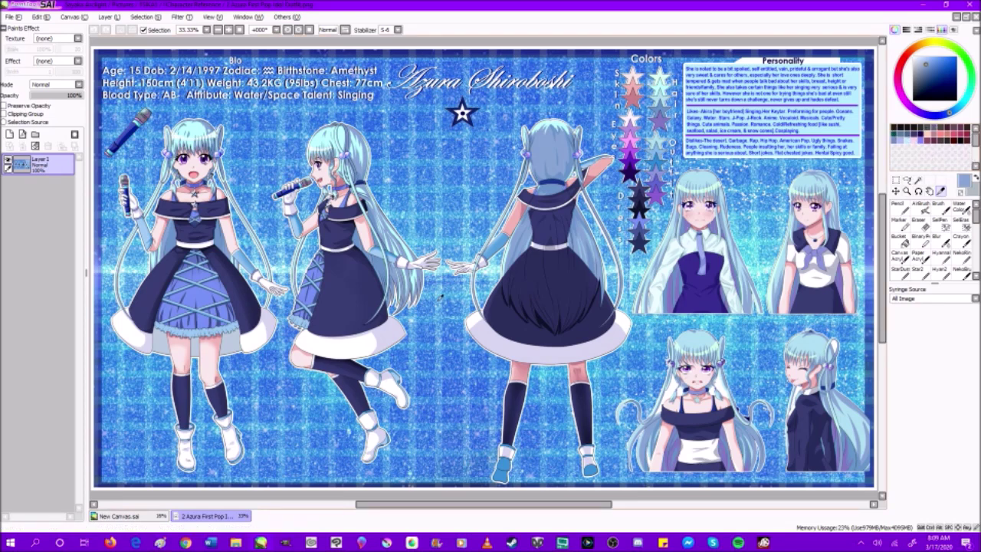
# Step: Show the scratch pad and paint it over in the current blue with the Pencil tool
pyautogui.scroll(-1, 440, 297)
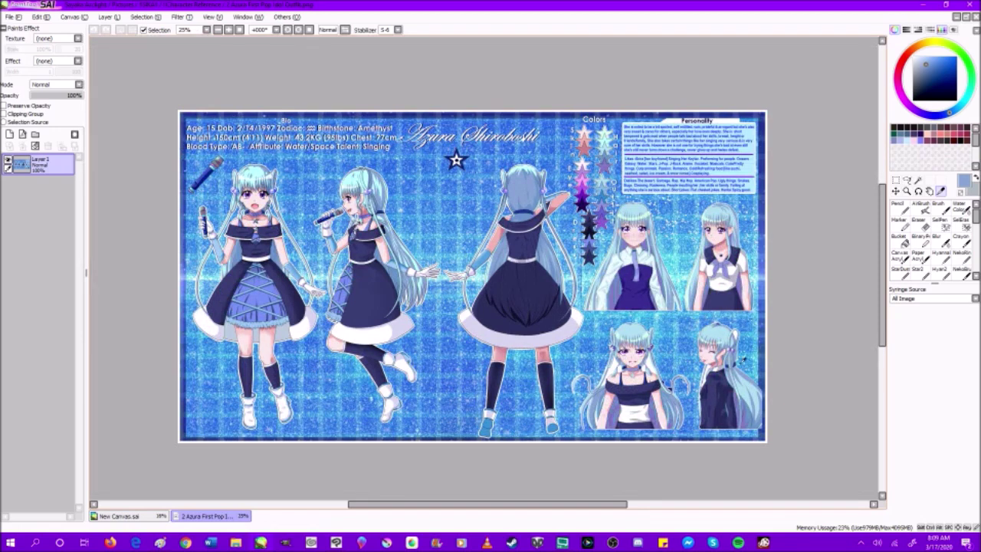
pyautogui.scroll(-3, 947, 145)
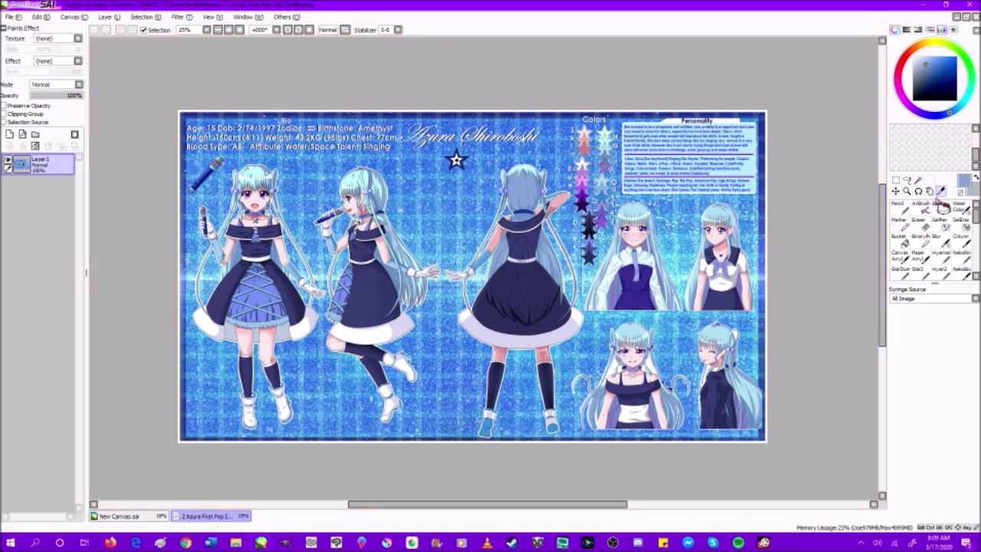
pyautogui.scroll(3, 954, 162)
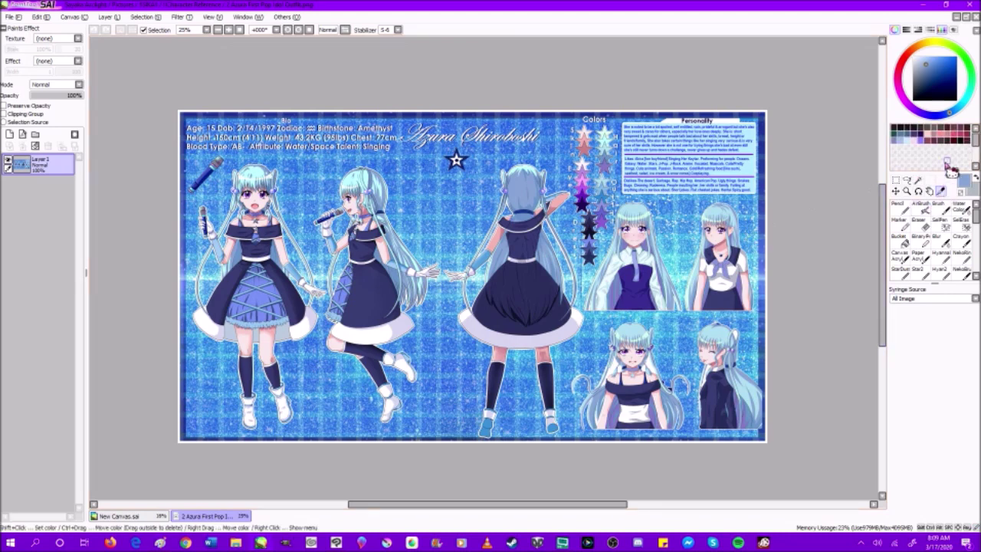
pyautogui.click(955, 30)
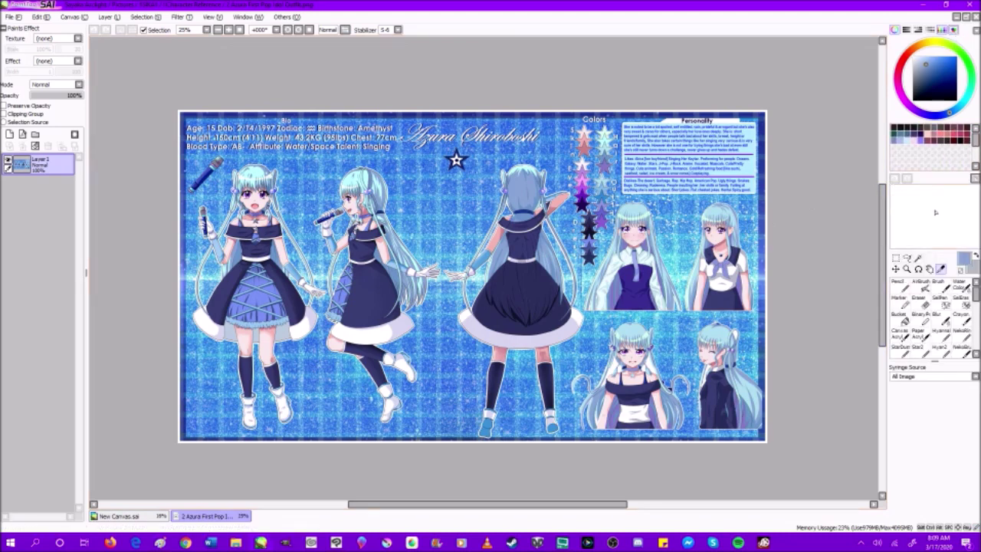
pyautogui.click(899, 283)
pyautogui.moveTo(929, 204)
pyautogui.mouseDown()
pyautogui.moveTo(958, 218)
pyautogui.moveTo(945, 230)
pyautogui.mouseUp()
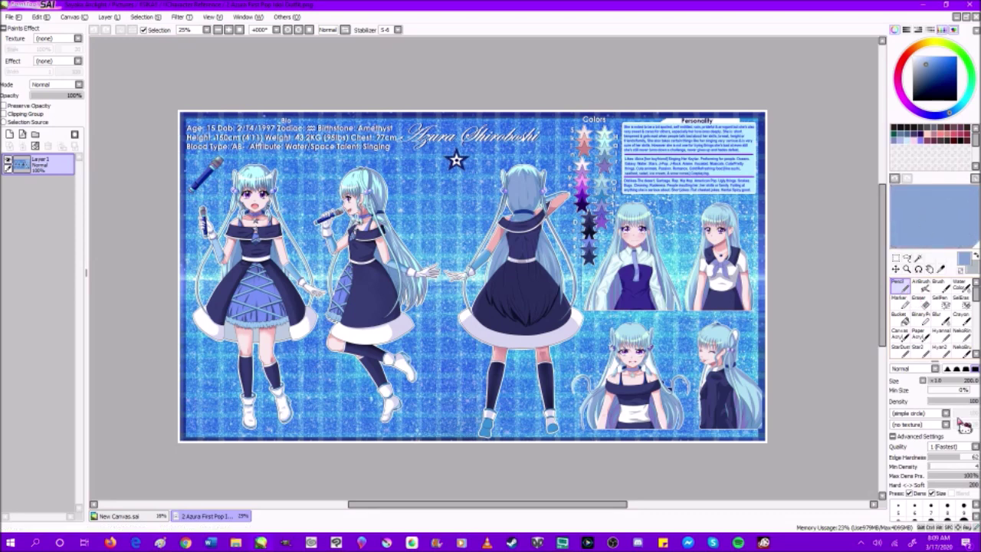
pyautogui.click(941, 268)
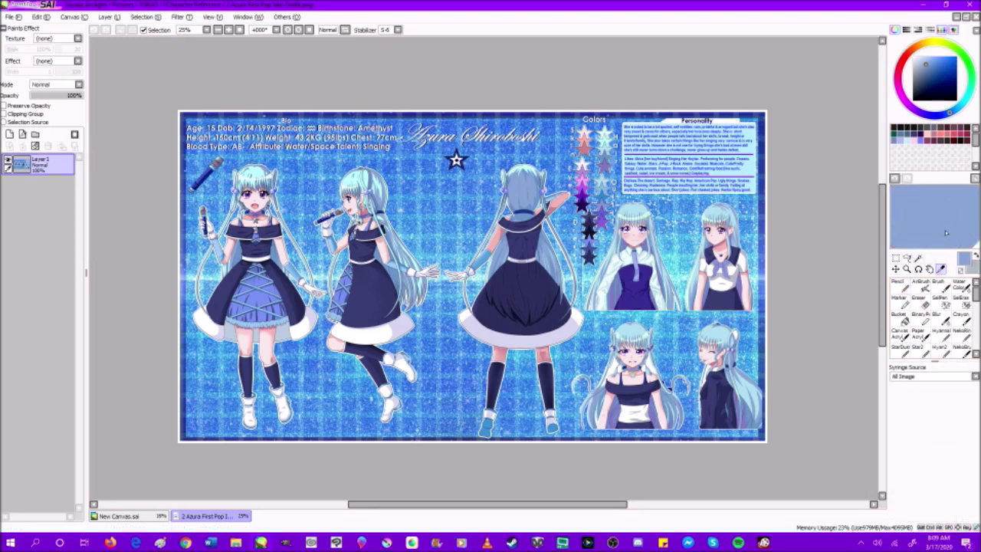
# Step: Clear the scratch pad, paint a blue stroke on it with the Marker at size 80, and hide the pad
pyautogui.click(975, 179)
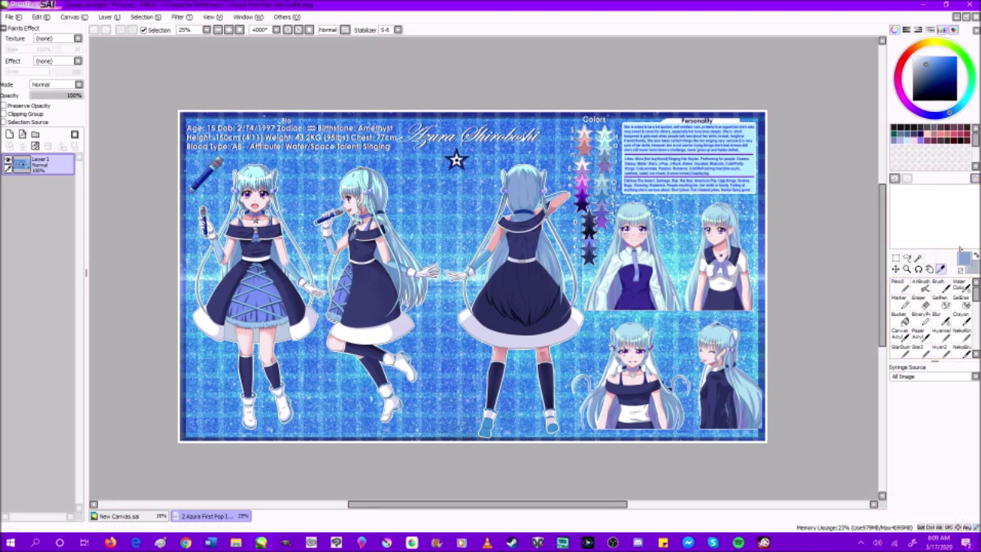
pyautogui.click(940, 317)
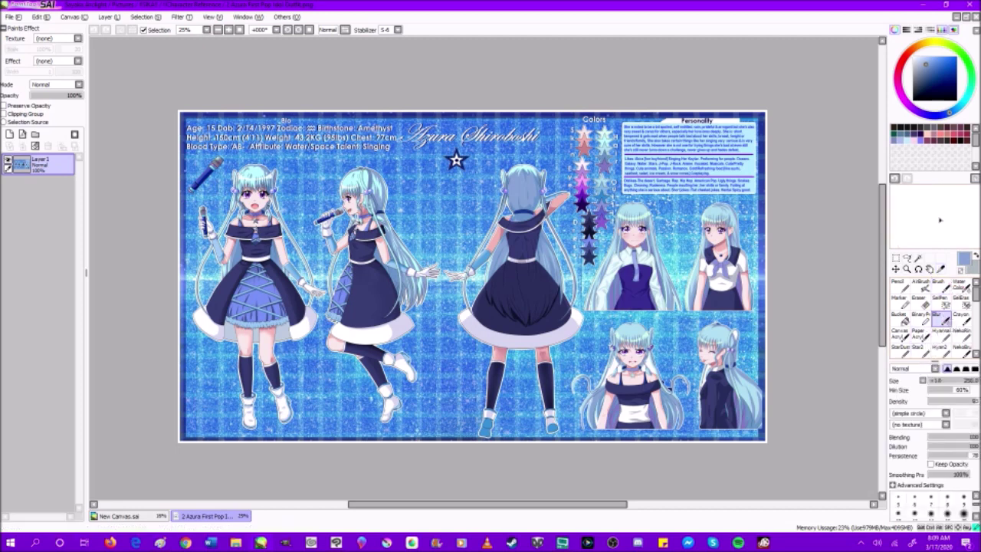
pyautogui.click(902, 305)
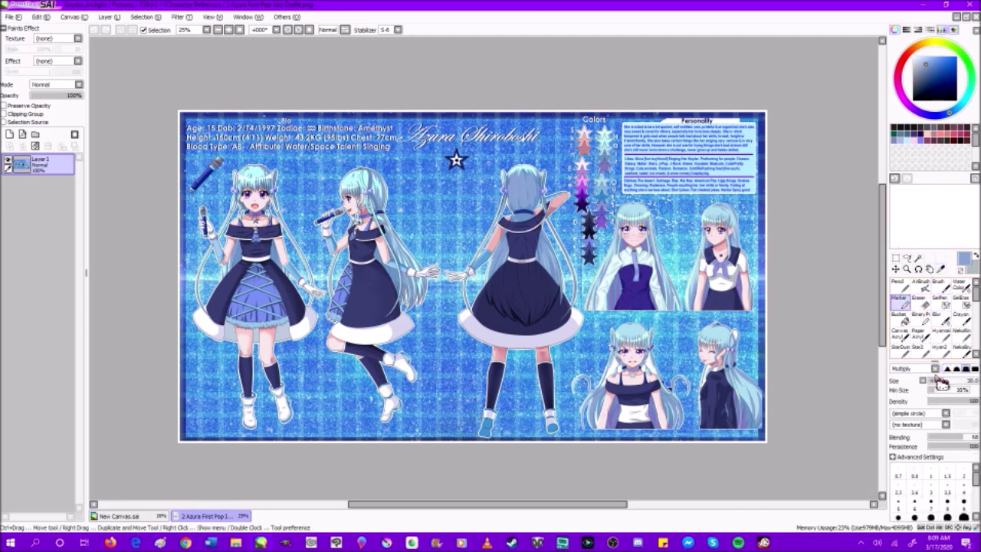
pyautogui.scroll(-5, 931, 483)
pyautogui.click(931, 470)
pyautogui.moveTo(931, 230); pyautogui.dragTo(963, 210)
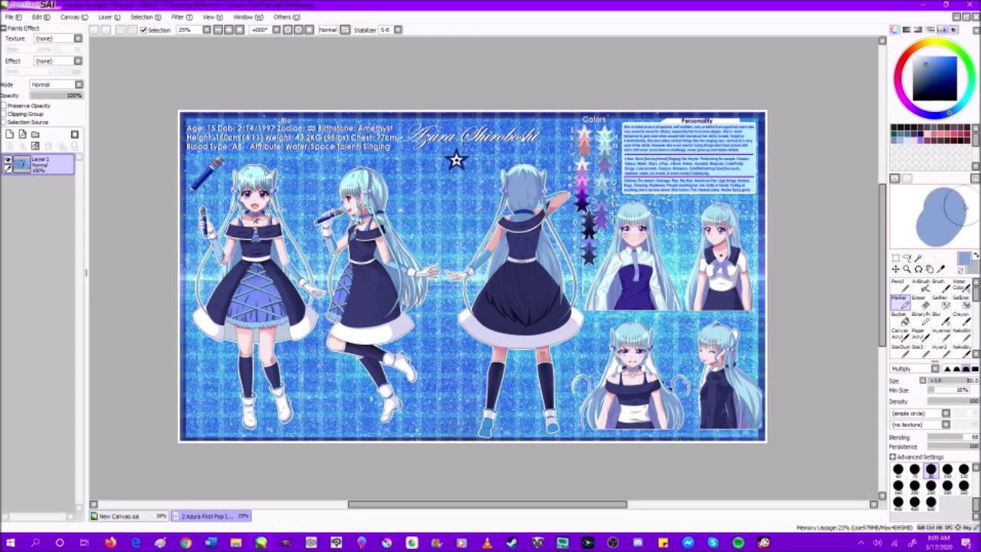
pyautogui.click(954, 30)
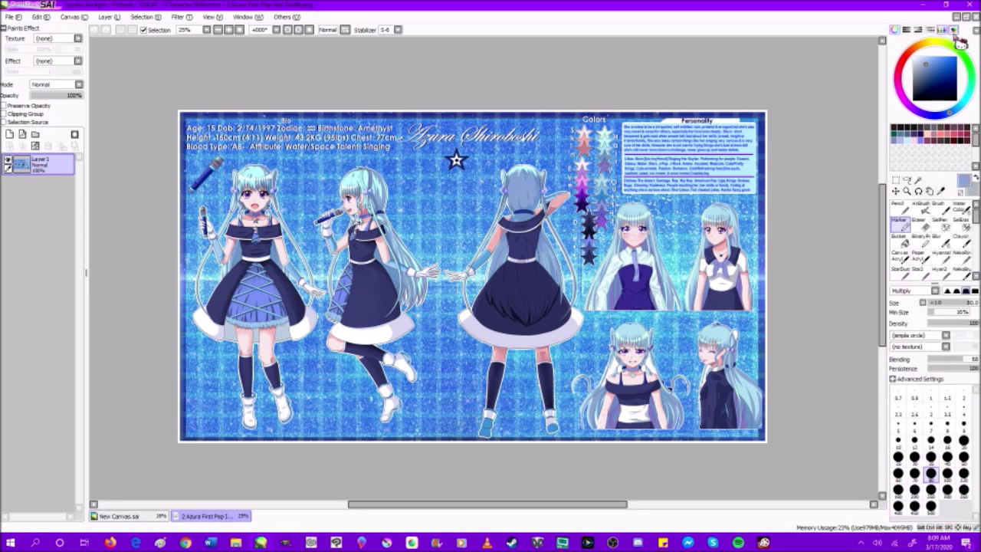
# Step: Switch to Clip Studio Paint, look through its color palettes, and pick pure red on the color wheel
pyautogui.click(335, 542)
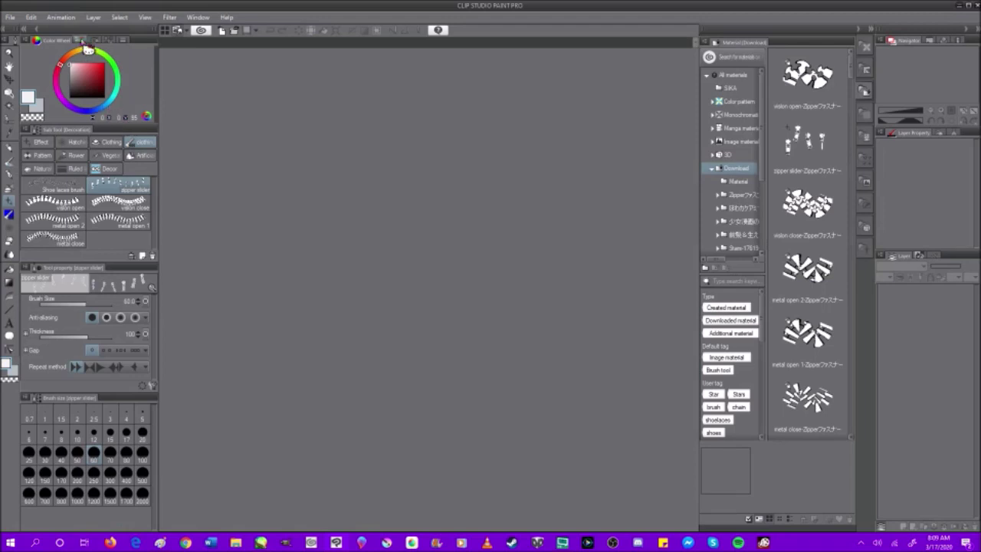
pyautogui.click(82, 41)
pyautogui.click(86, 41)
pyautogui.click(68, 42)
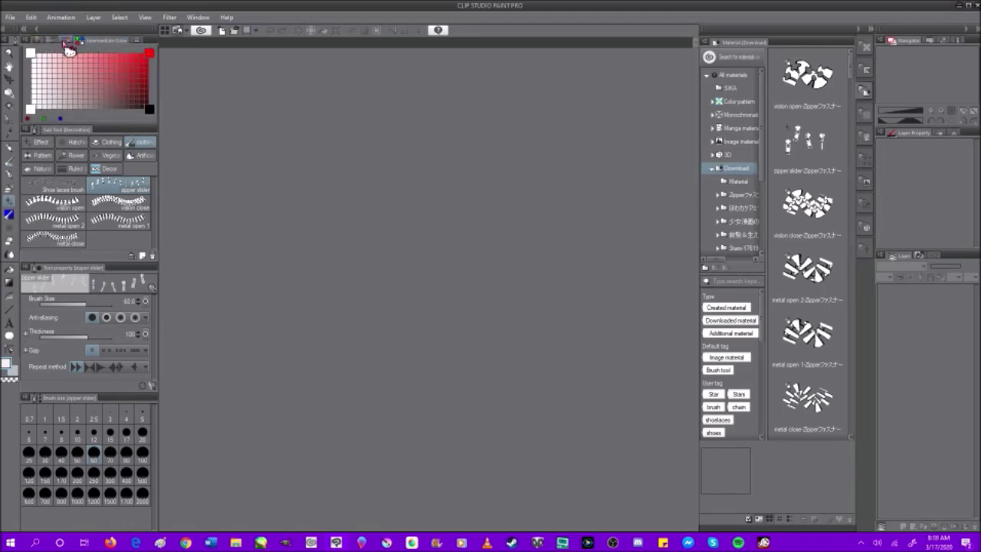
pyautogui.click(36, 40)
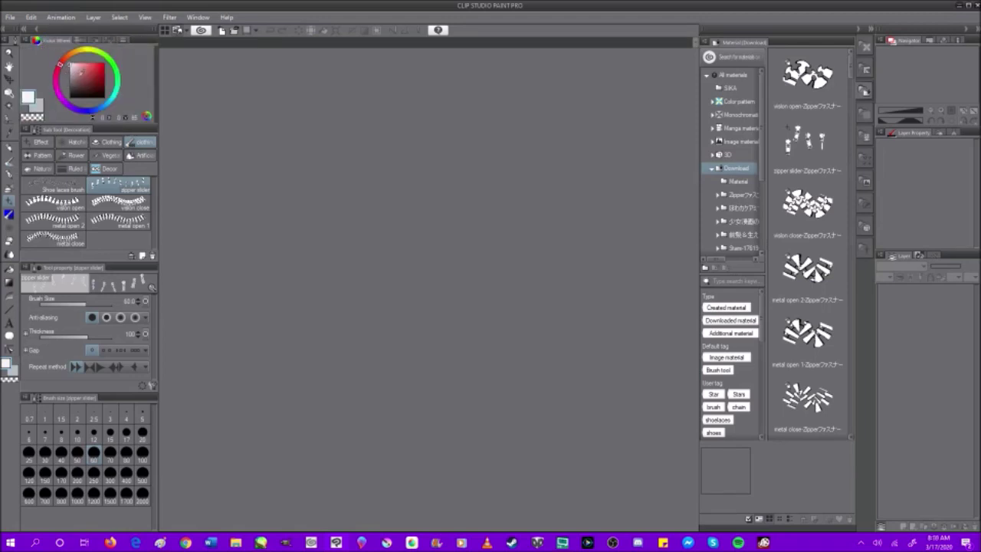
pyautogui.click(86, 72)
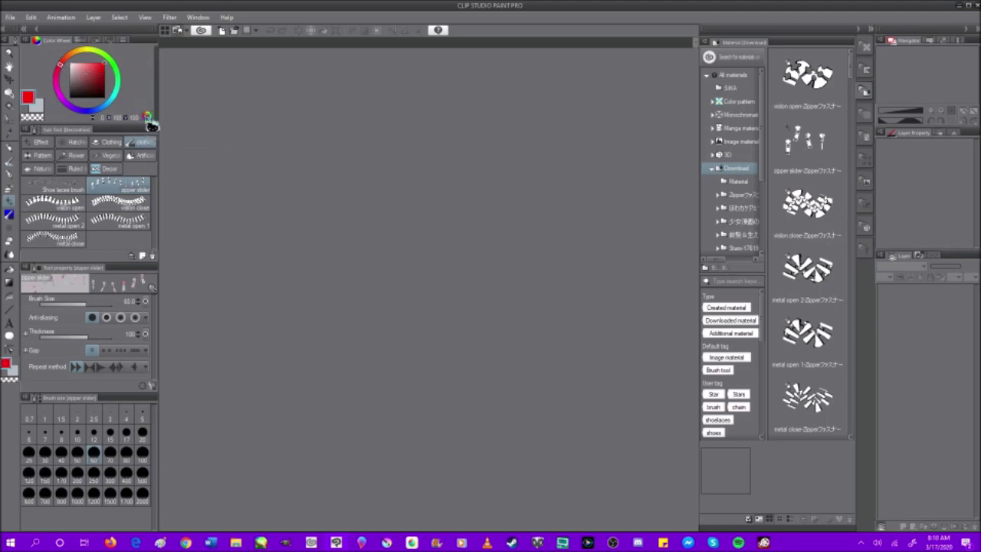
# Step: Preview the color wheel in the HLS color space, return it to HSV, and compare it with SAI's color wheel
pyautogui.click(149, 119)
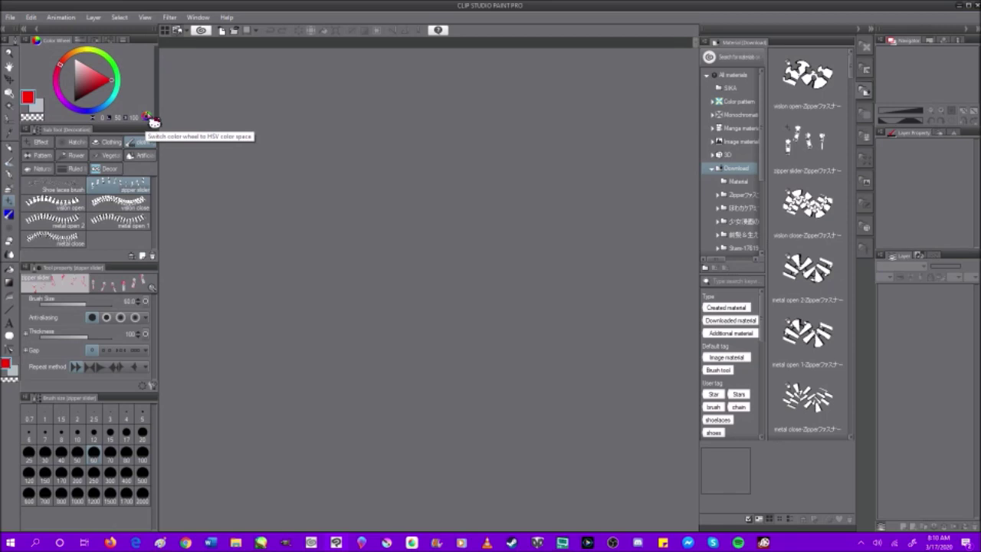
pyautogui.click(150, 119)
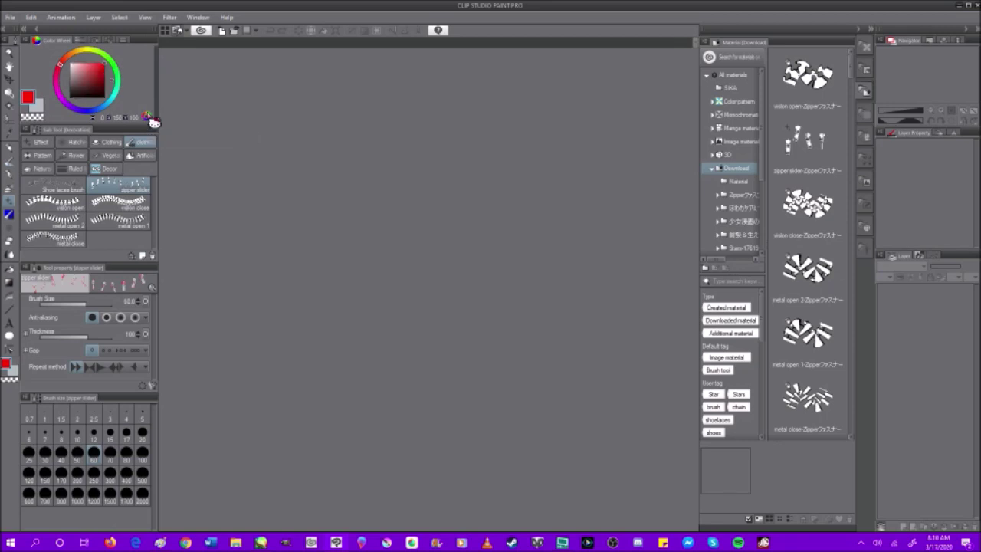
pyautogui.click(261, 543)
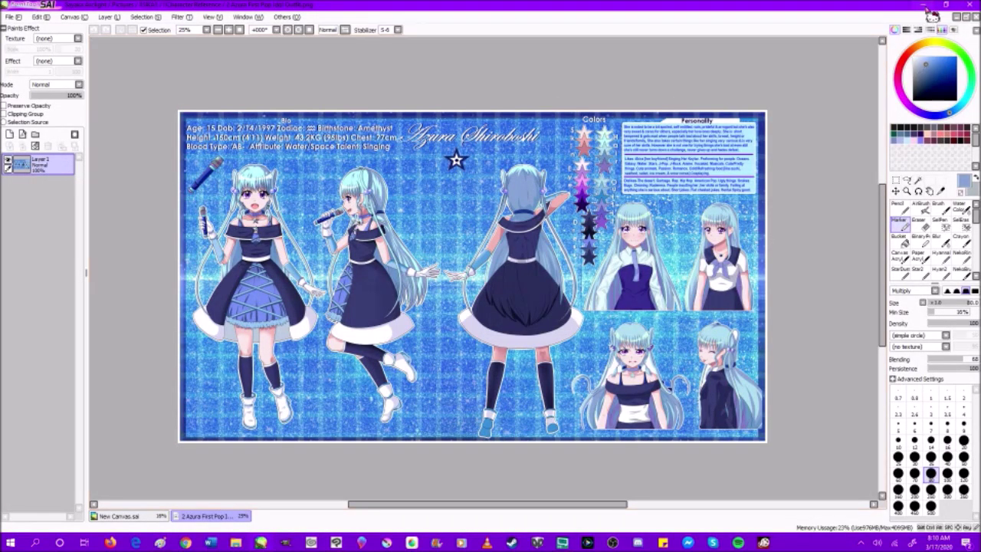
pyautogui.click(924, 5)
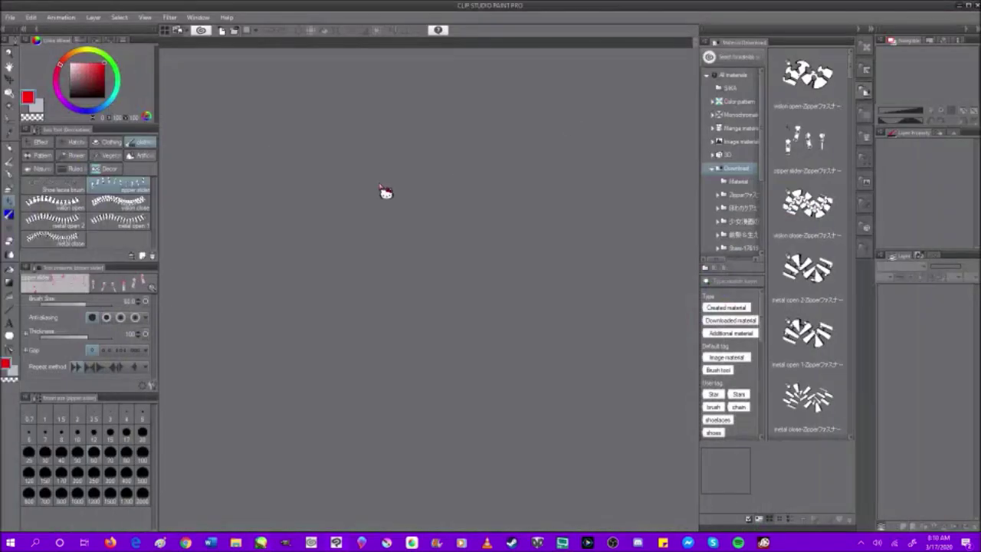
# Step: Alternate the color wheel between the HLS and HSV color spaces, ending on the square HSV wheel
pyautogui.click(149, 119)
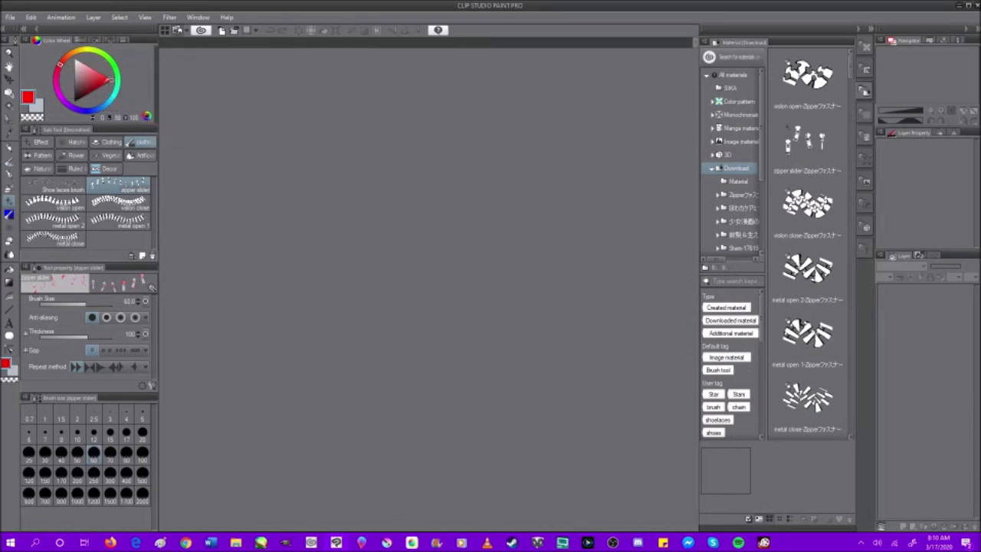
pyautogui.click(148, 117)
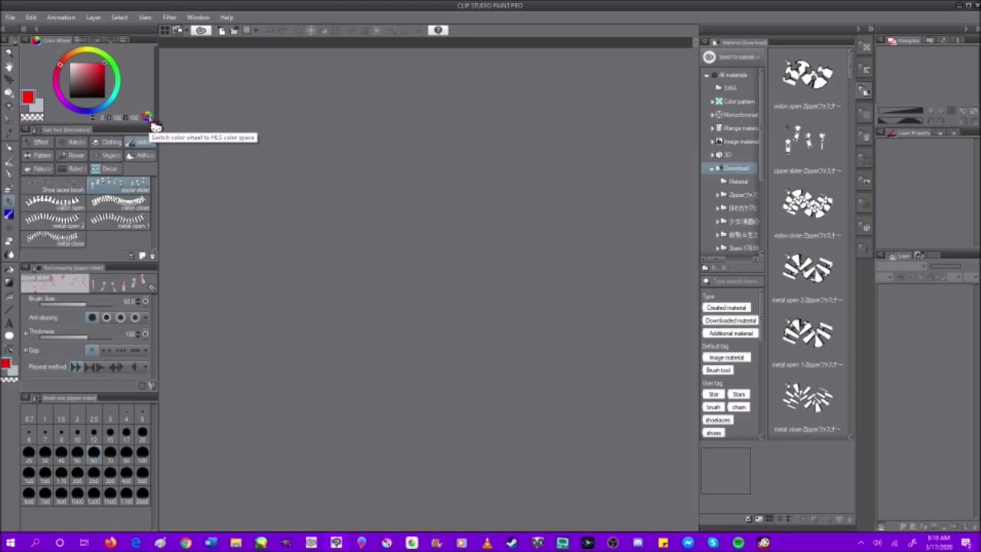
pyautogui.click(147, 118)
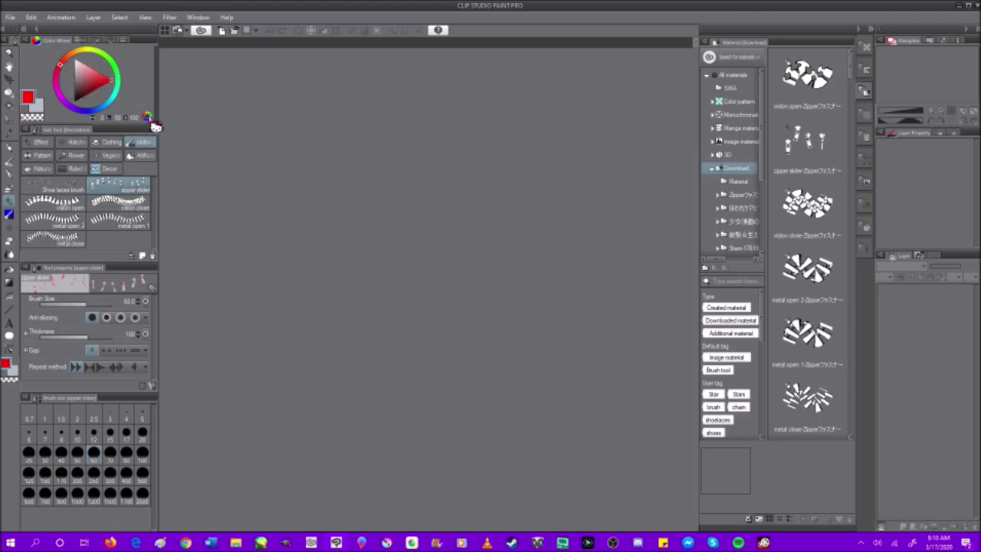
pyautogui.moveTo(97, 70); pyautogui.dragTo(75, 57)
pyautogui.click(56, 17)
pyautogui.click(198, 101)
pyautogui.click(147, 117)
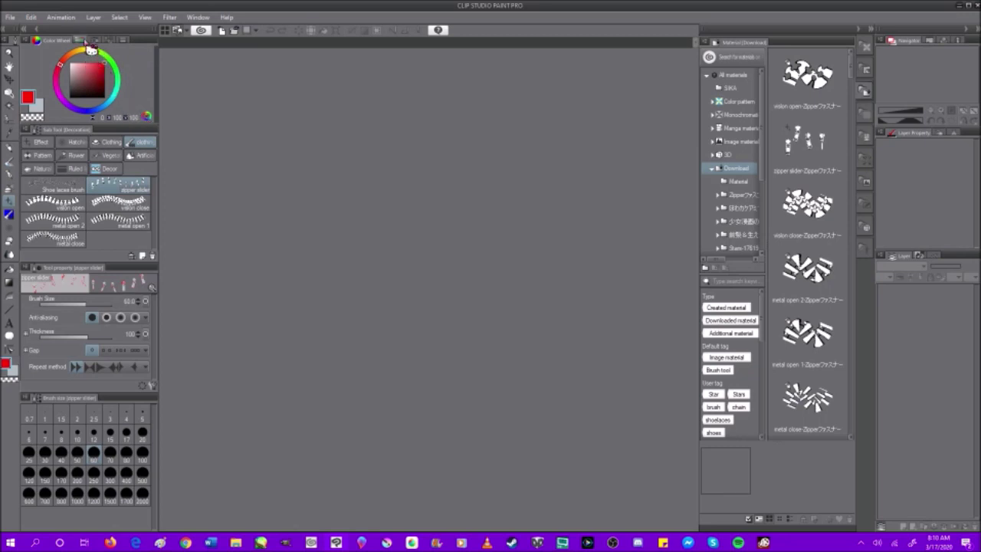
# Step: Show the RGB color sliders and open "2 Azura First Pop Idol Outfit.png" from the Character Reference folder
pyautogui.click(84, 40)
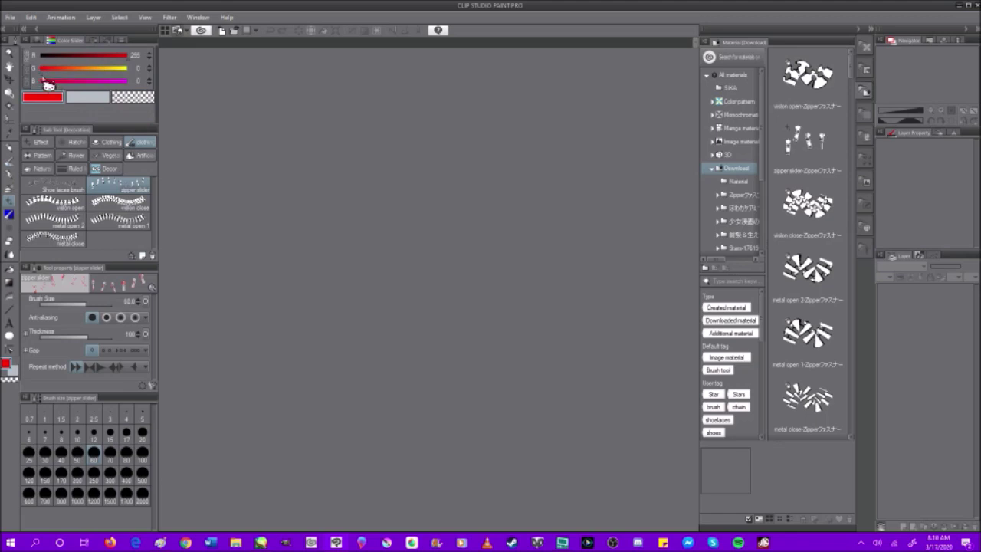
pyautogui.click(10, 17)
pyautogui.click(30, 55)
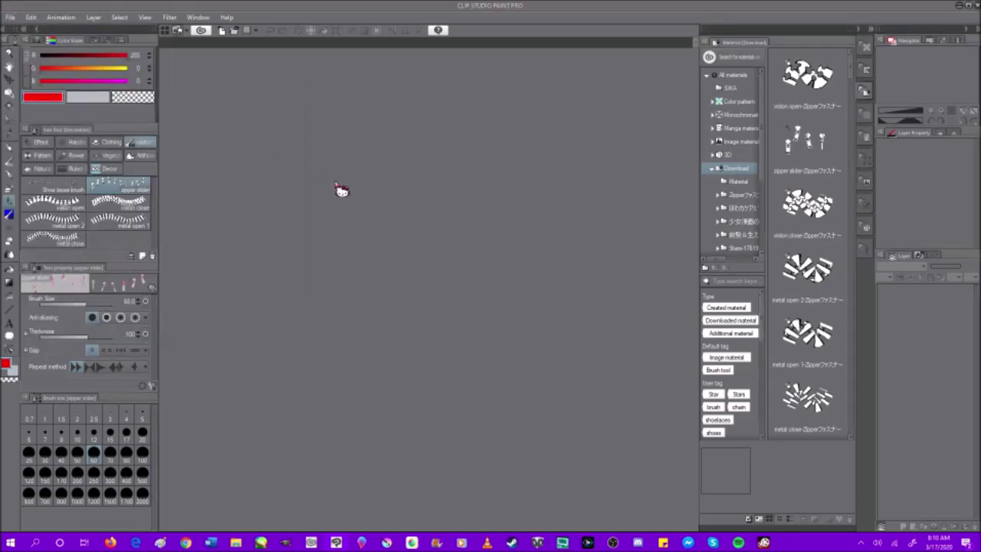
pyautogui.scroll(-3, 429, 238)
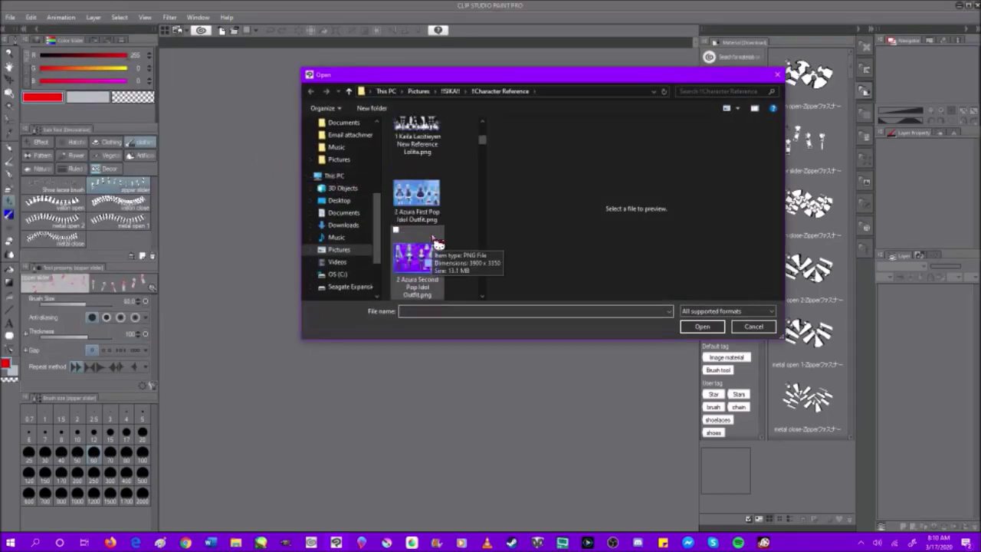
pyautogui.click(416, 196)
pyautogui.click(702, 327)
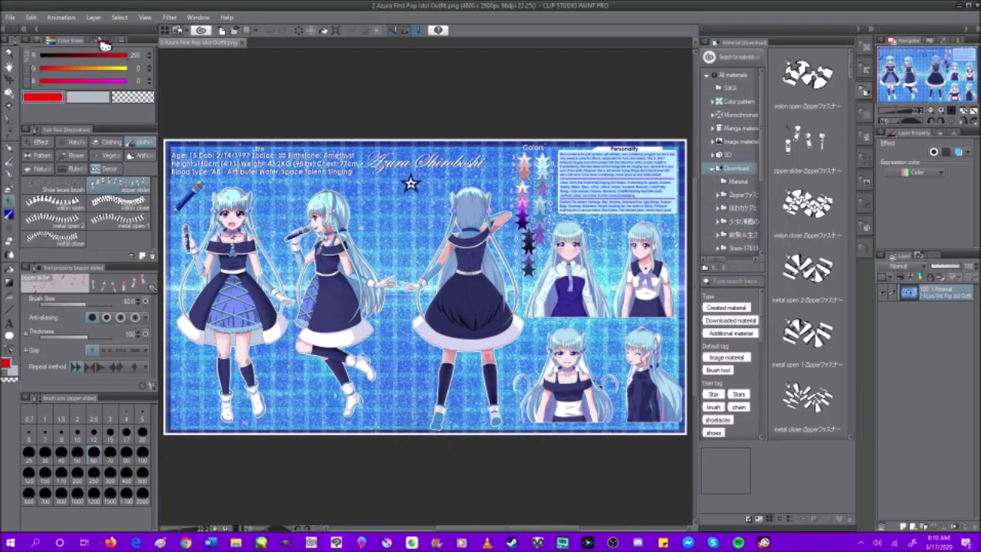
# Step: Show the default color set and pick a dark purple from its swatches
pyautogui.click(98, 40)
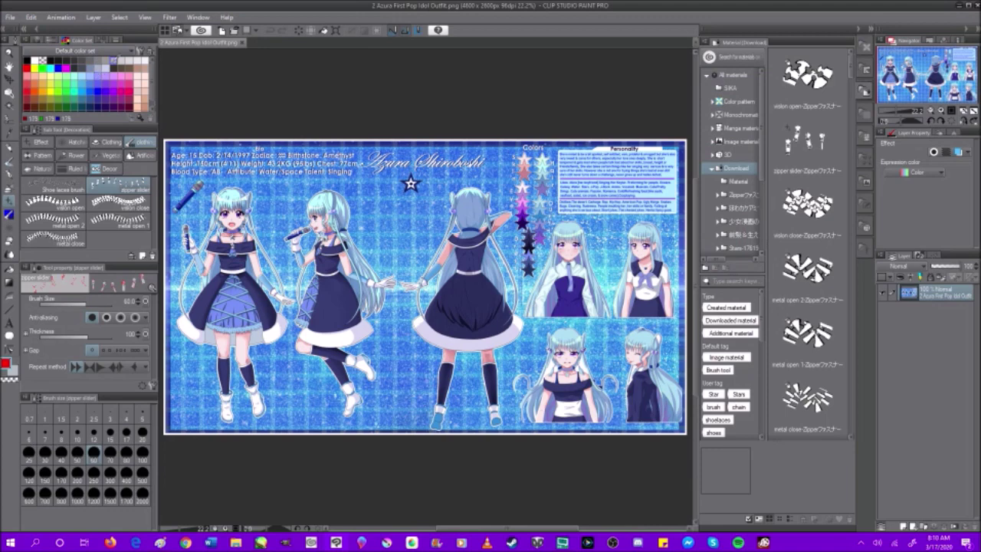
pyautogui.click(115, 89)
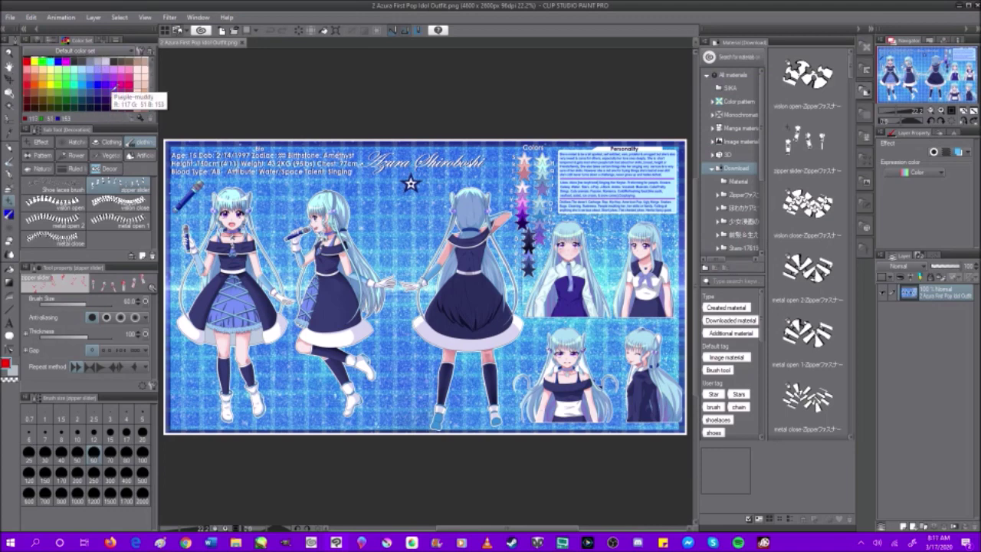
pyautogui.scroll(1, 114, 90)
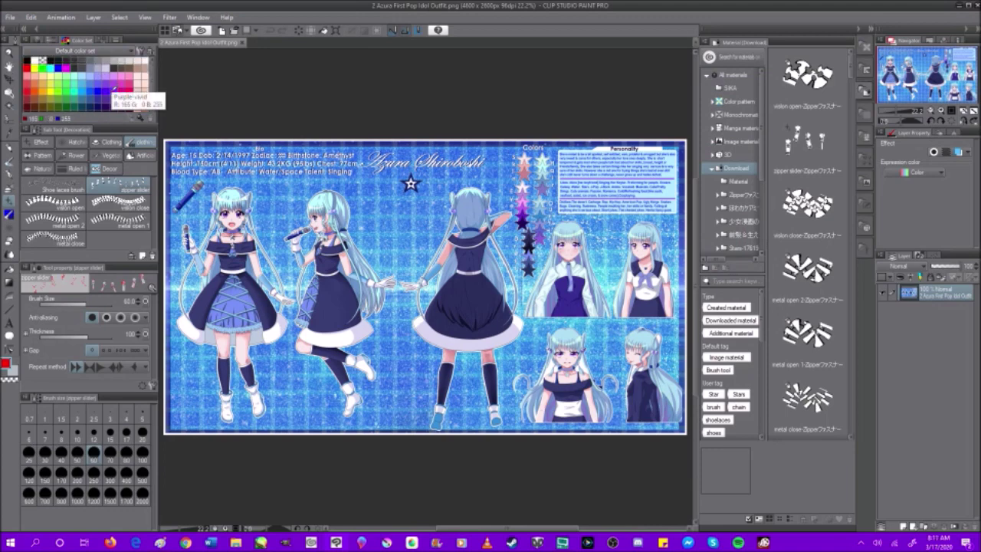
pyautogui.click(107, 52)
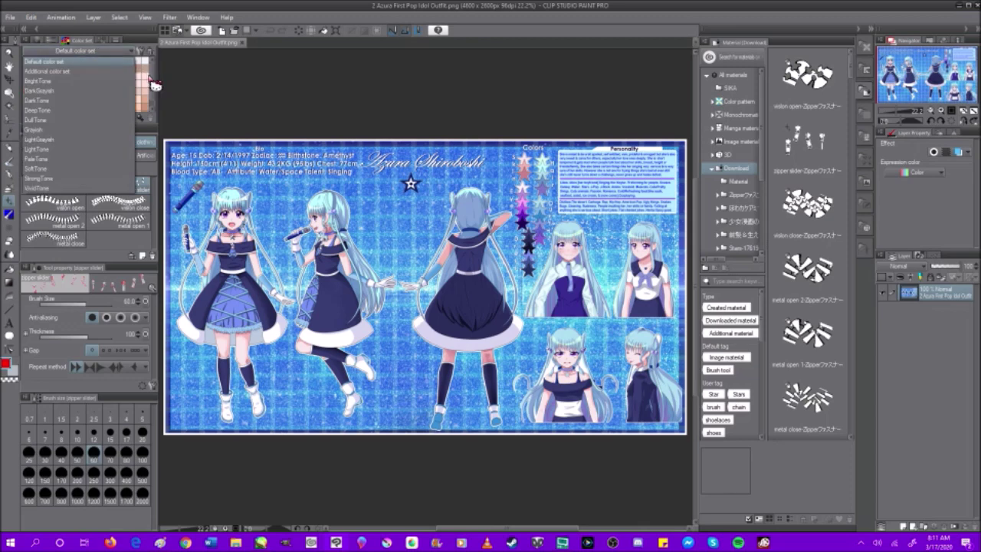
pyautogui.click(156, 82)
pyautogui.scroll(-3, 153, 88)
pyautogui.click(105, 99)
# Step: View the Additional color set, followed by the Bright Tone and Dark Grayish color sets
pyautogui.click(96, 52)
pyautogui.click(54, 70)
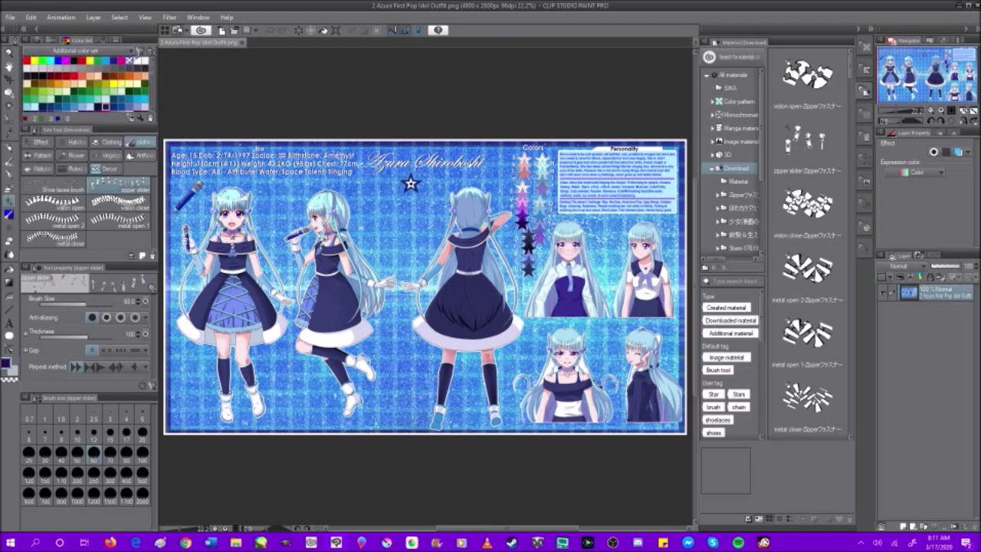
pyautogui.click(95, 51)
pyautogui.click(92, 80)
pyautogui.click(96, 51)
pyautogui.click(96, 90)
# Step: View the Dark Tone, Deep Tone, Dull Tone and Grayish color sets one after another
pyautogui.click(93, 50)
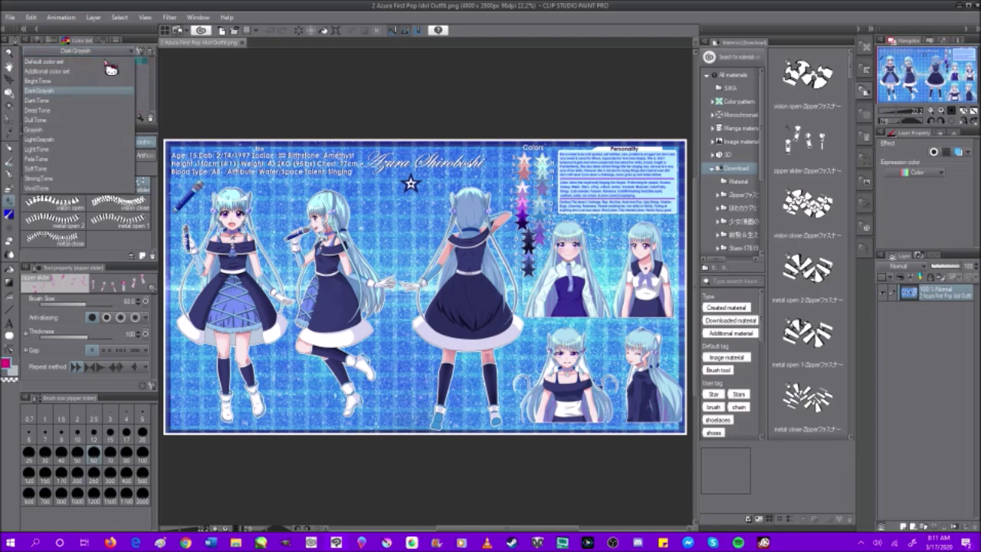
pyautogui.click(82, 110)
pyautogui.click(96, 51)
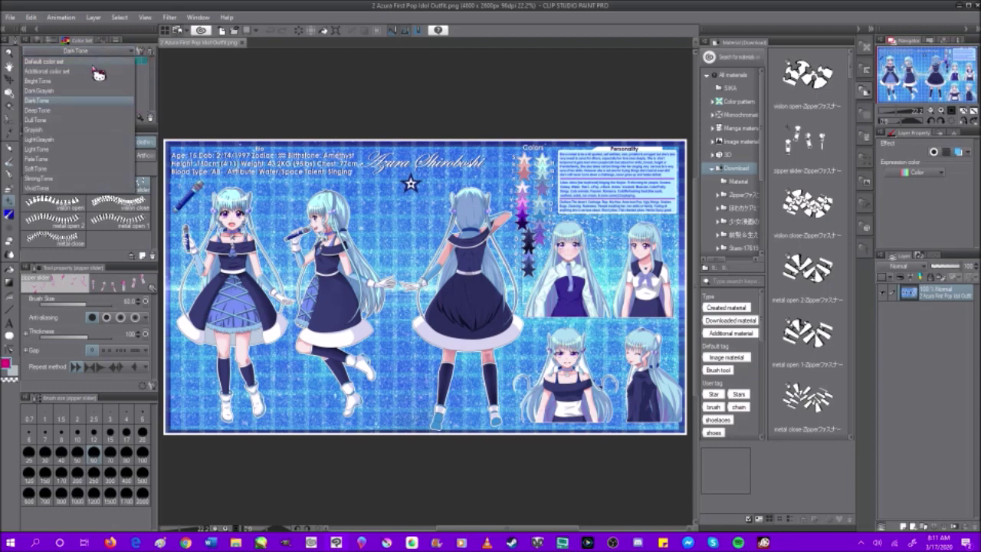
pyautogui.click(82, 110)
pyautogui.click(95, 51)
pyautogui.click(81, 120)
pyautogui.click(96, 52)
pyautogui.click(77, 130)
# Step: View the Light Grayish, Light Tone and Pale Tone color sets
pyautogui.click(96, 51)
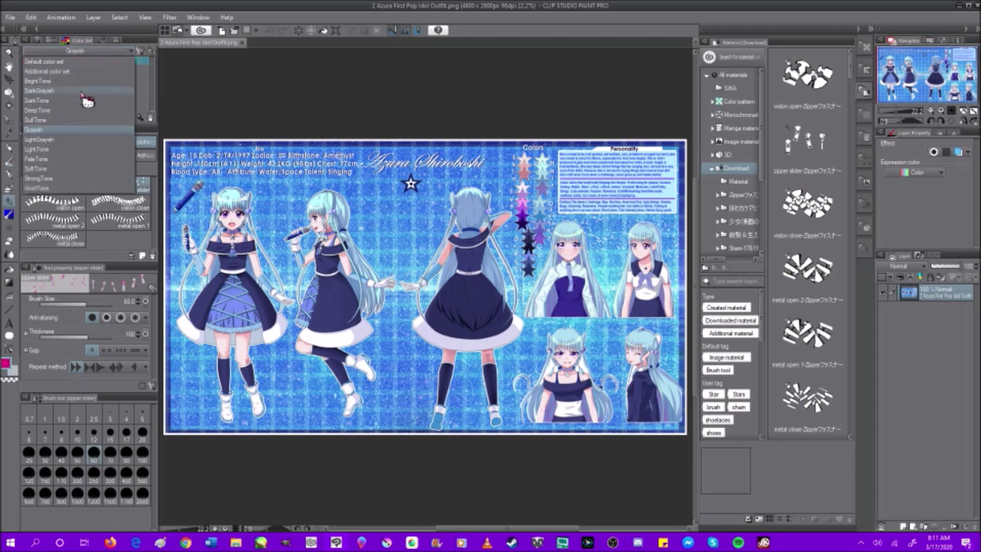
pyautogui.click(61, 139)
pyautogui.click(96, 51)
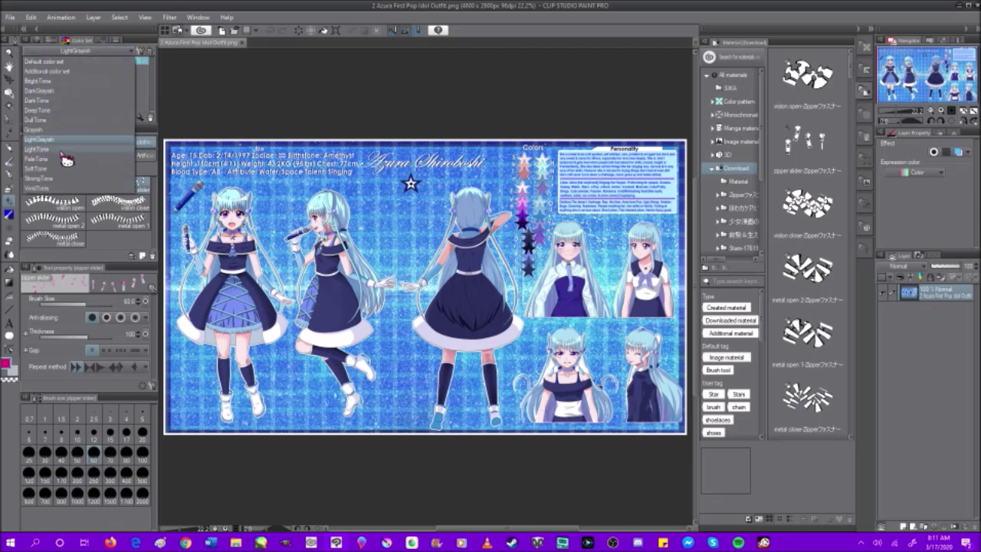
pyautogui.click(62, 150)
pyautogui.click(92, 52)
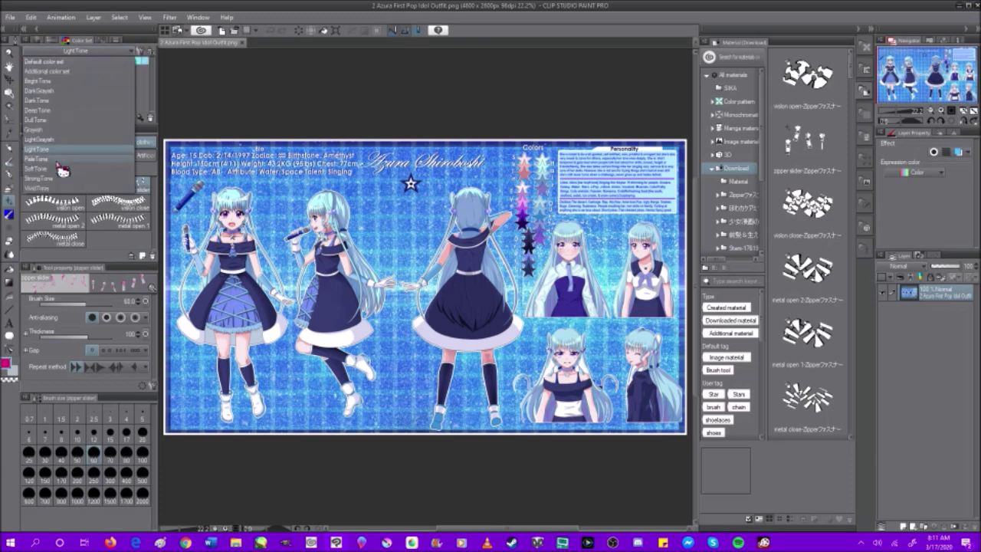
pyautogui.click(61, 159)
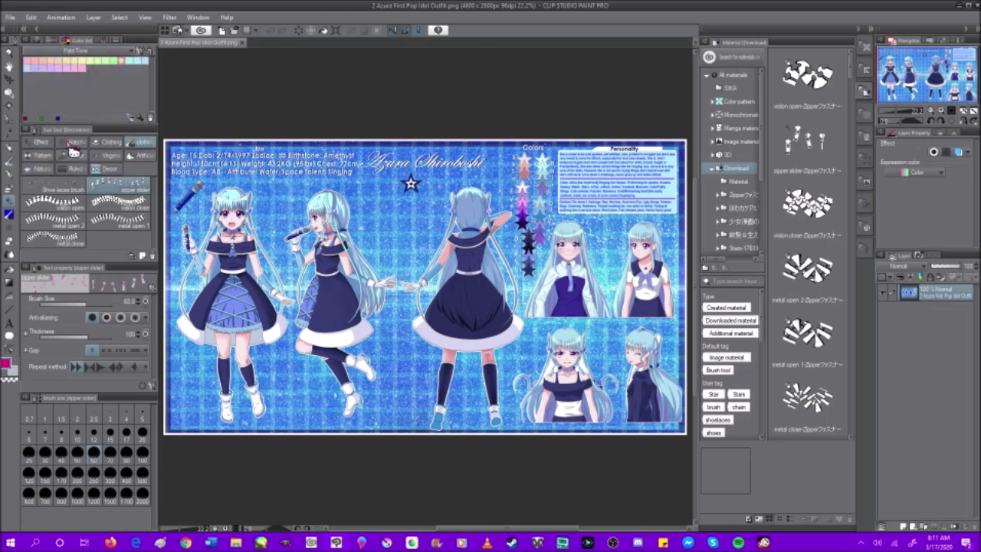
# Step: View the Soft Tone, Strong Tone and Vivid Tone color sets
pyautogui.click(96, 51)
pyautogui.click(61, 168)
pyautogui.click(96, 51)
pyautogui.click(62, 178)
pyautogui.click(113, 54)
pyautogui.click(69, 188)
# Step: Return to the default color set and pick a pale grayish swatch while looking through its colors
pyautogui.click(104, 54)
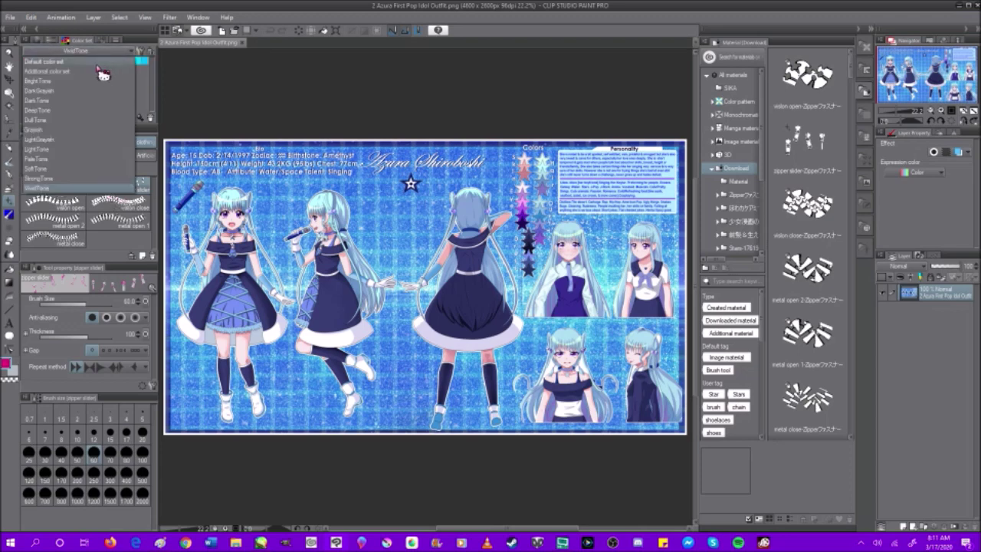
pyautogui.click(106, 62)
pyautogui.scroll(-3, 123, 77)
pyautogui.click(121, 95)
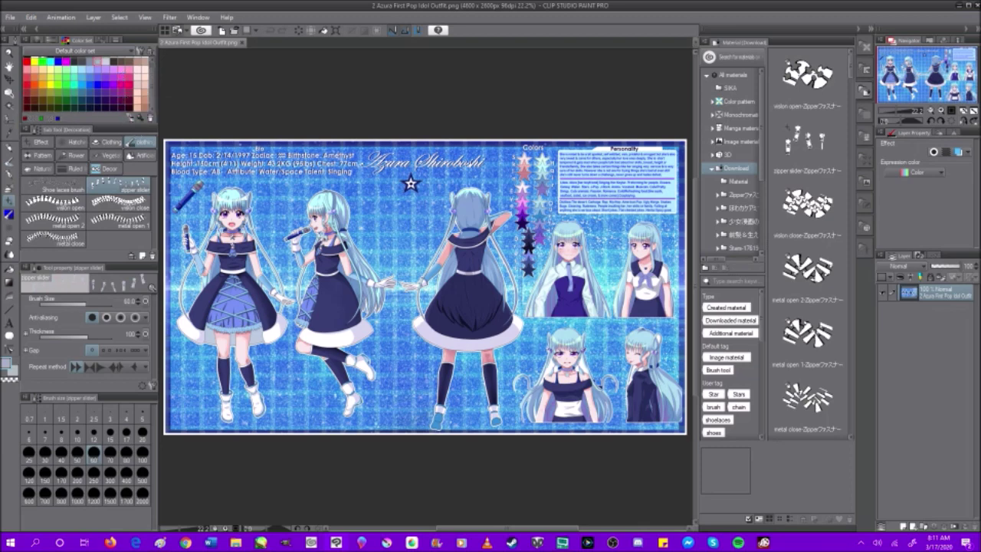
pyautogui.scroll(3, 108, 103)
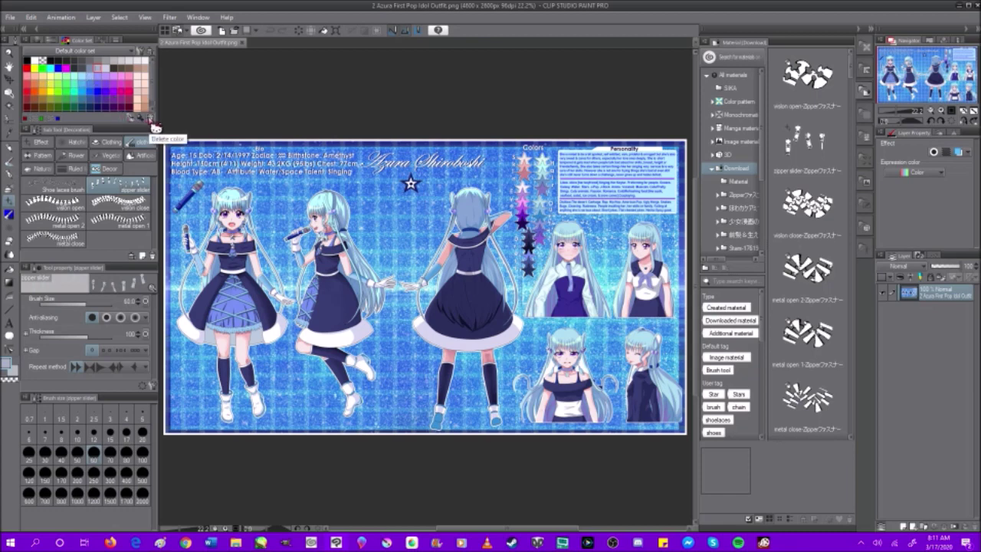
pyautogui.scroll(-1, 146, 108)
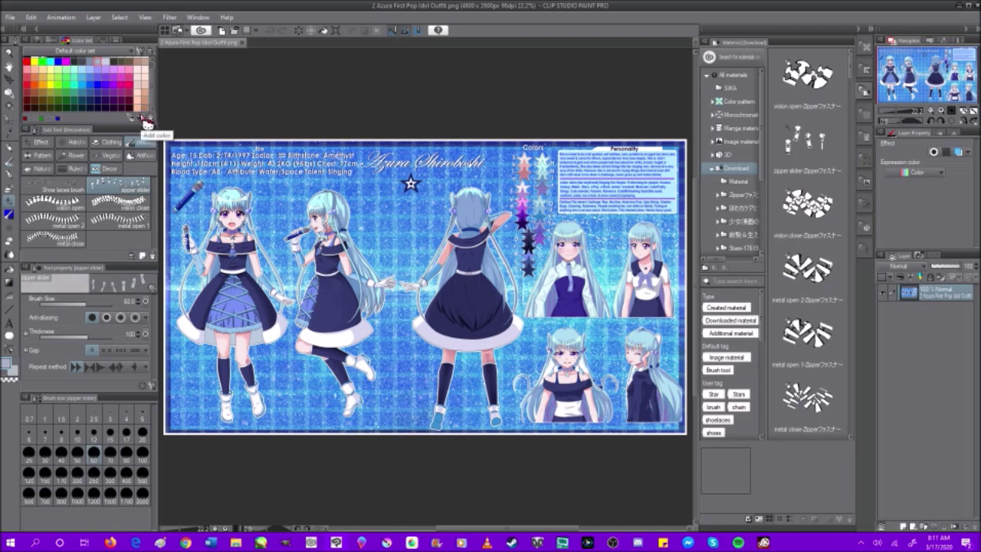
pyautogui.scroll(1, 98, 80)
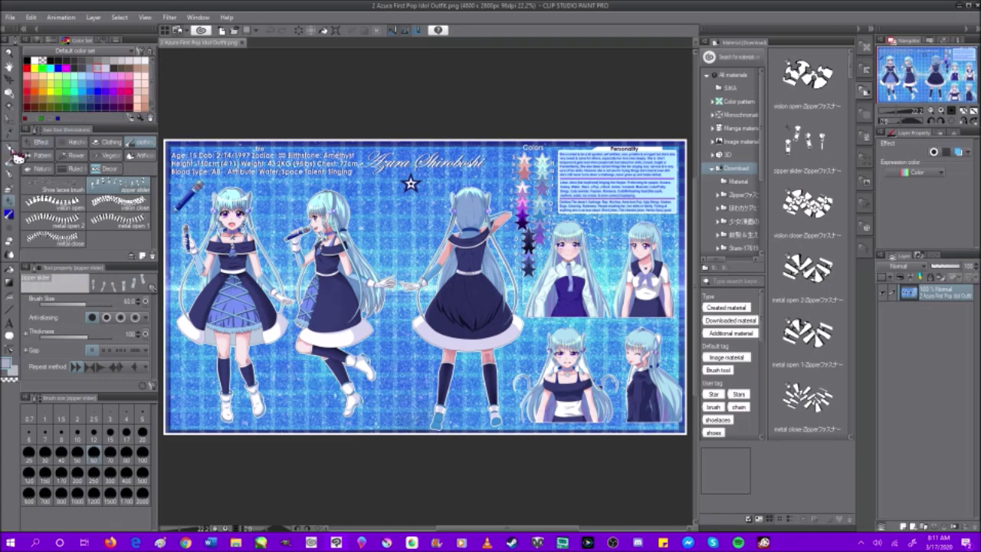
pyautogui.click(115, 52)
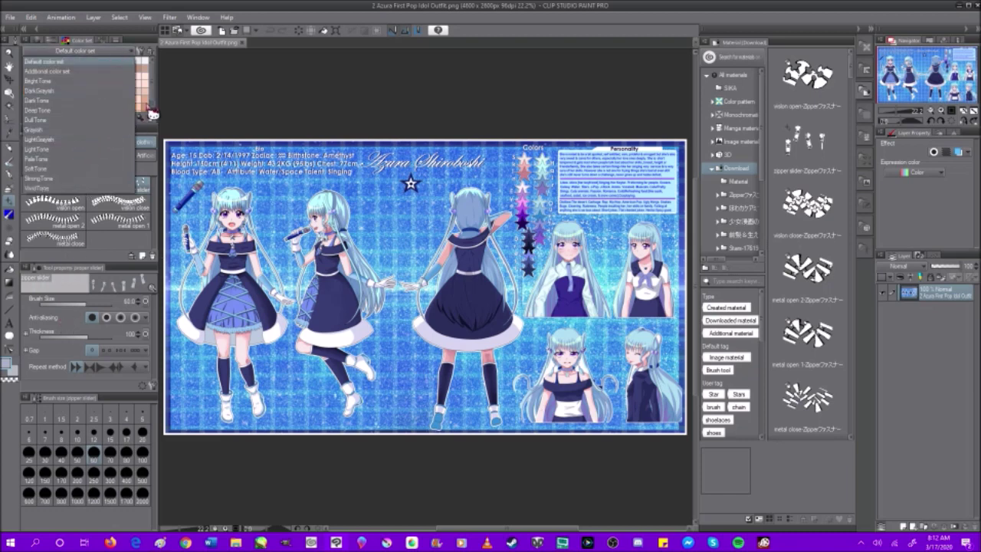
pyautogui.click(138, 123)
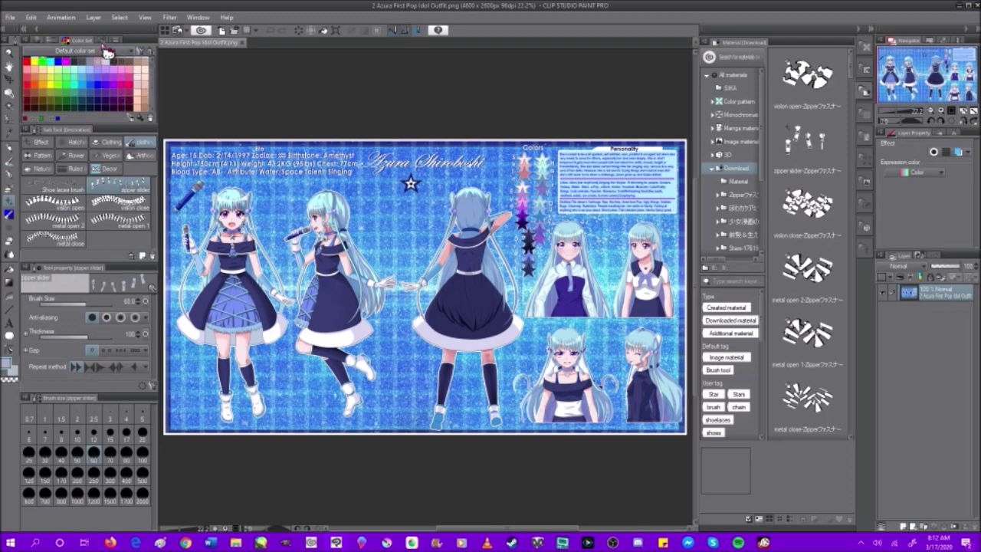
# Step: Show the Intermediate Color grid, change its red corner color to dark red and pick a near-white blend
pyautogui.click(77, 40)
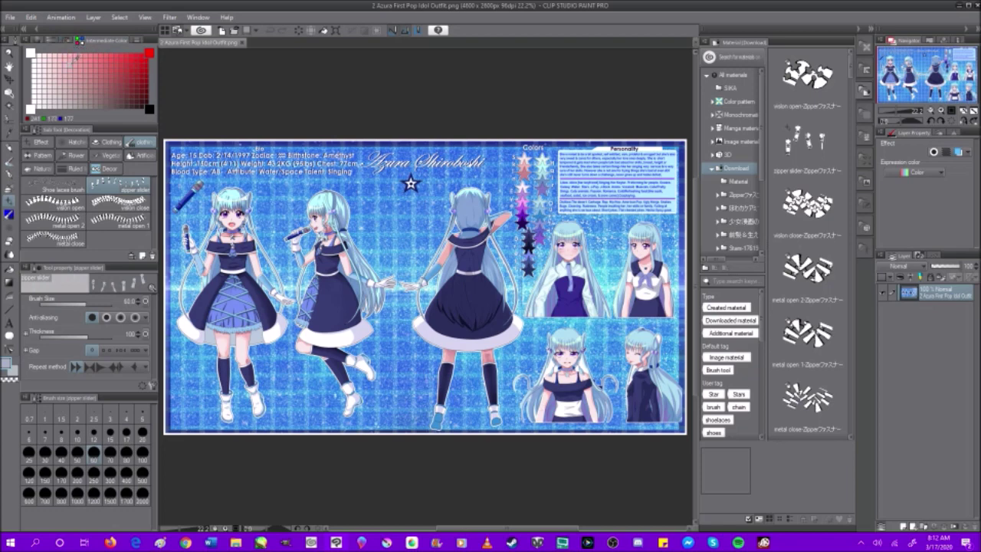
pyautogui.click(116, 68)
pyautogui.click(147, 103)
pyautogui.click(148, 52)
pyautogui.click(34, 50)
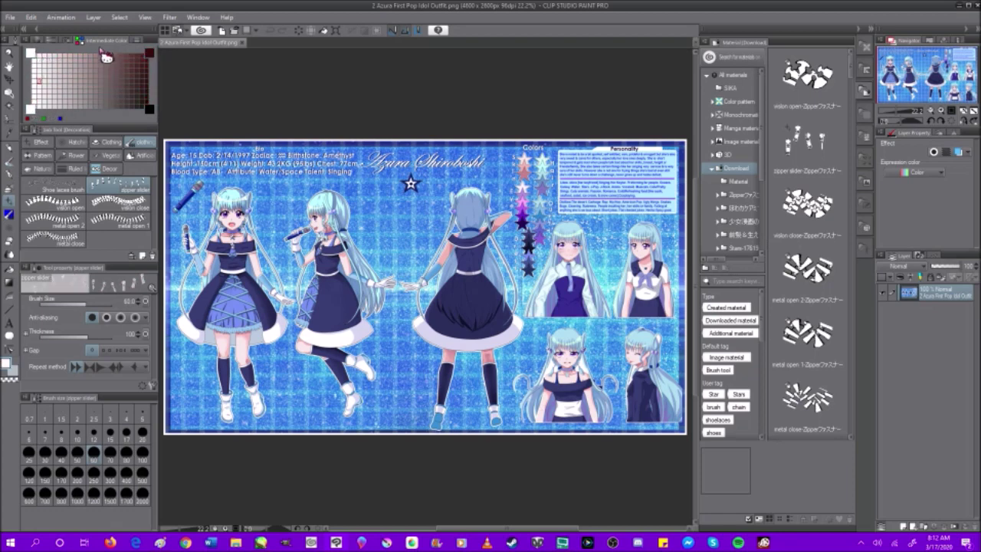
# Step: Show the Color History and look through its recently used colors
pyautogui.click(132, 41)
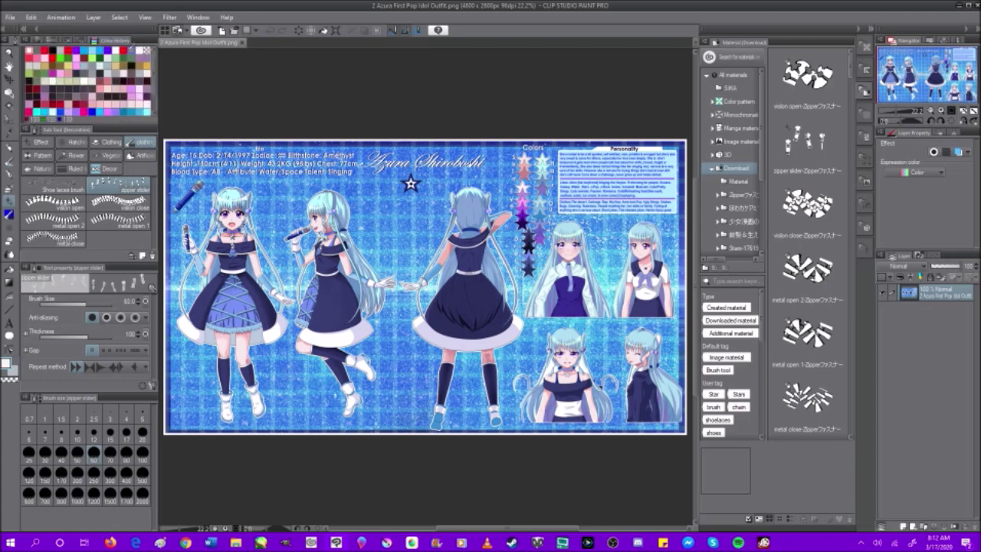
pyautogui.scroll(-2, 120, 81)
pyautogui.scroll(3, 116, 95)
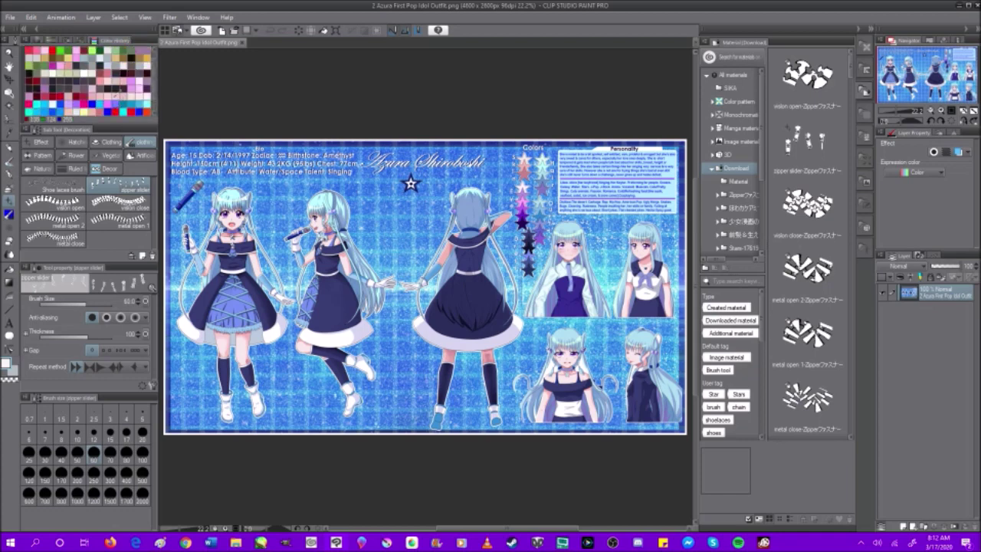
pyautogui.scroll(-3, 117, 96)
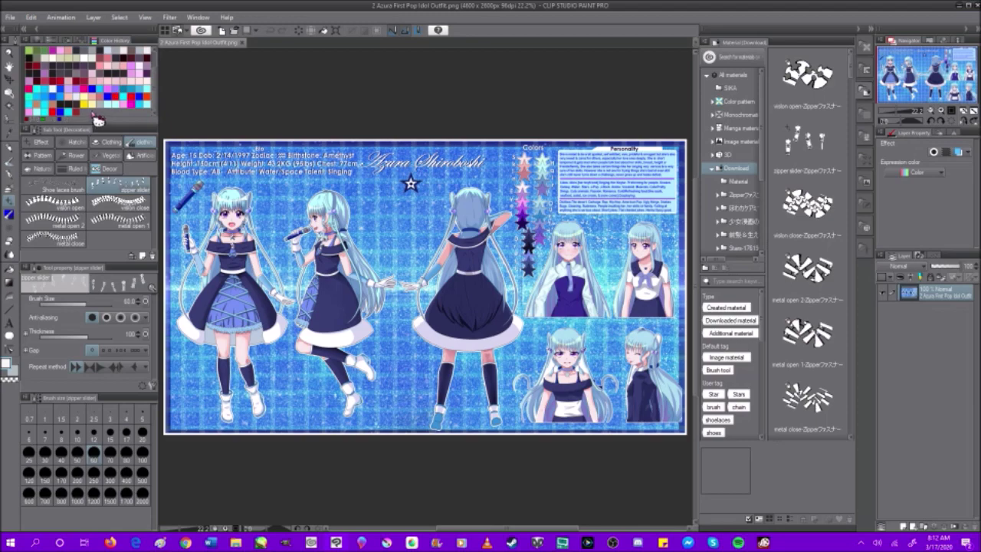
pyautogui.scroll(3, 40, 83)
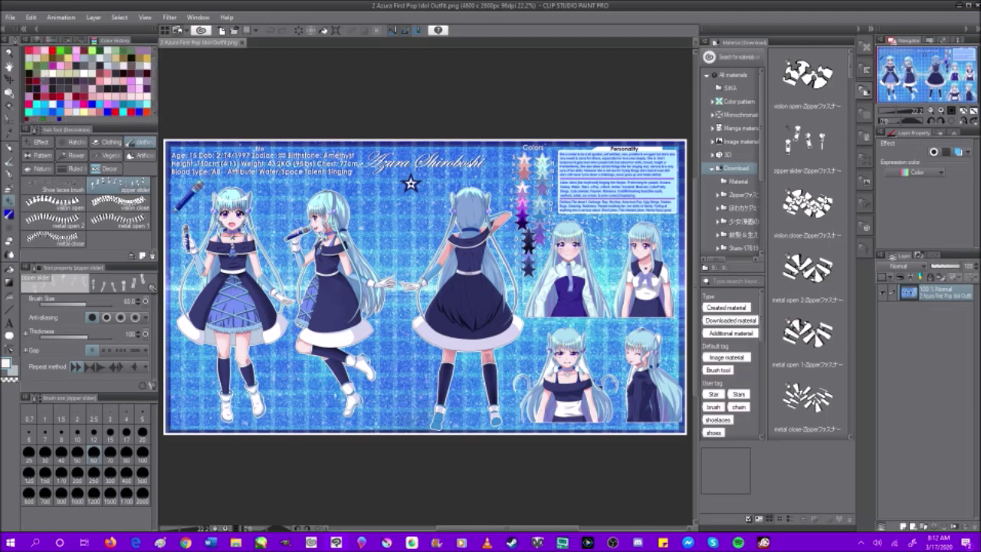
# Step: Sample a light blue from the character artwork with the Eyedropper and show the color wheel
pyautogui.scroll(1, 257, 204)
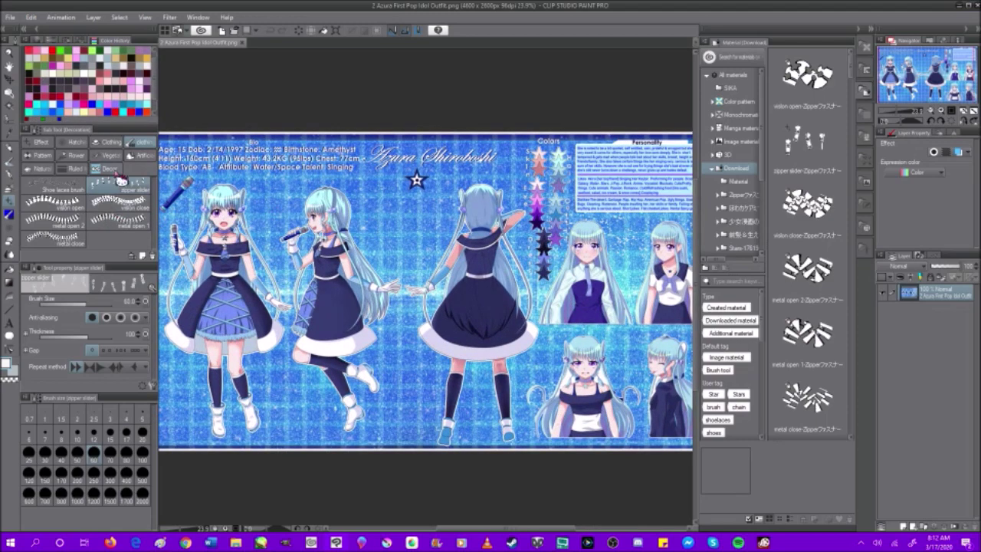
pyautogui.scroll(2, 323, 187)
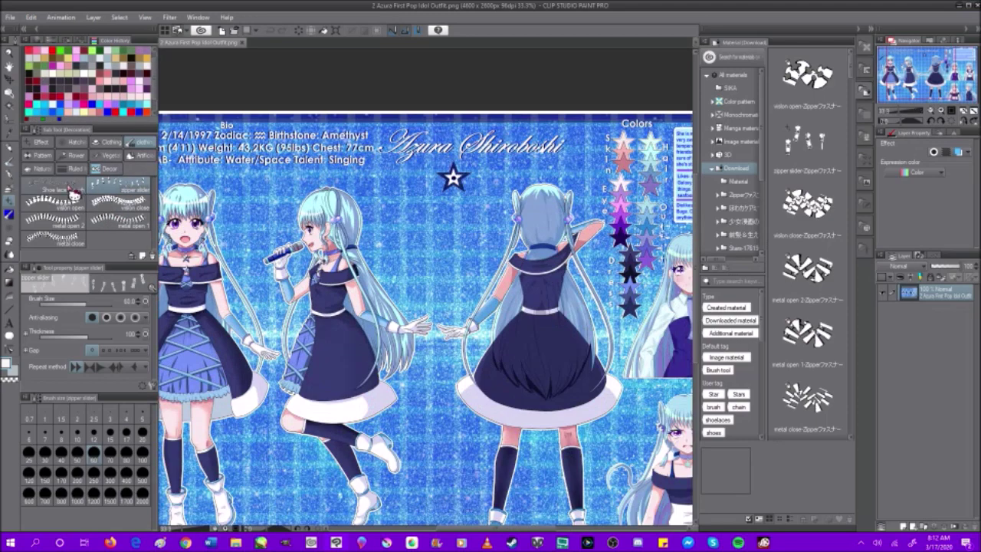
pyautogui.click(10, 150)
pyautogui.click(9, 132)
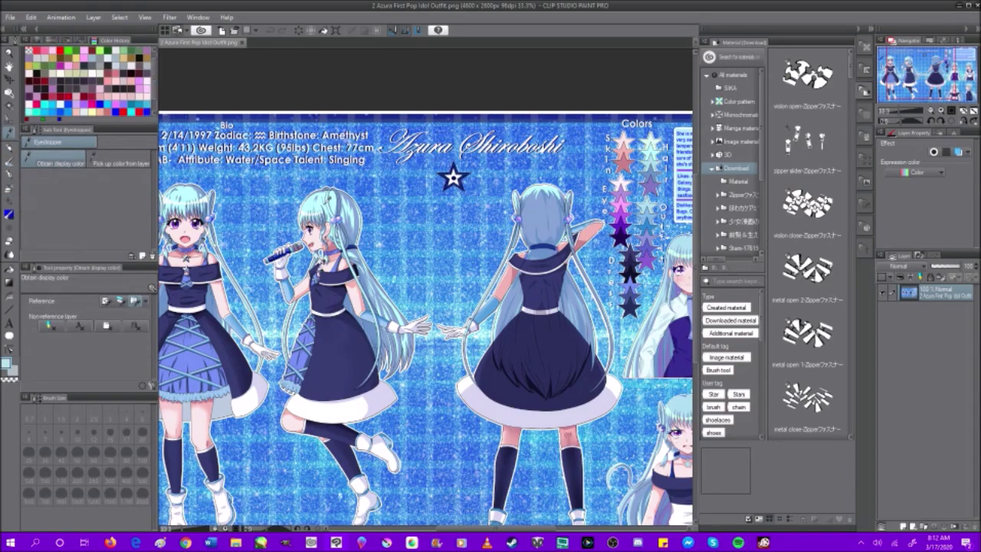
pyautogui.click(253, 330)
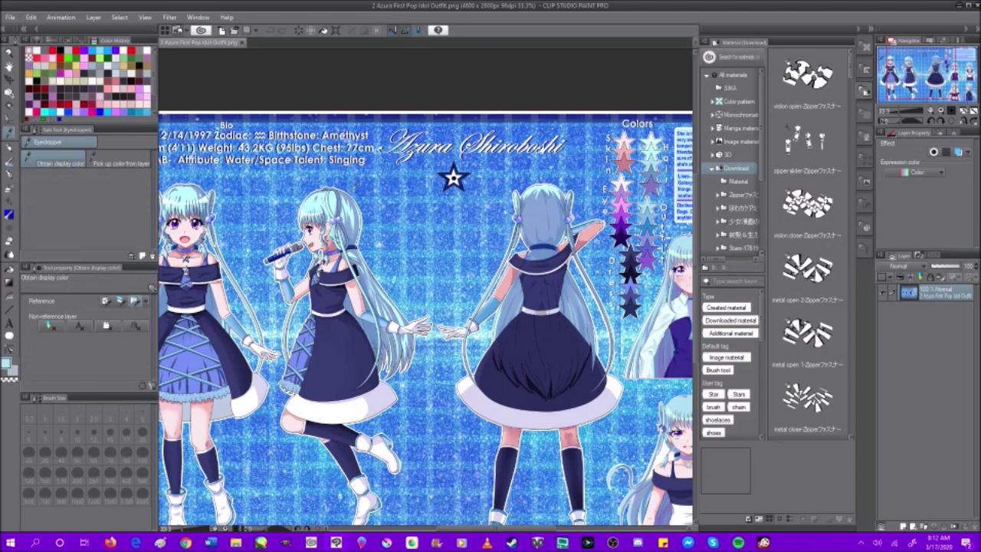
pyautogui.scroll(-4, 449, 230)
pyautogui.scroll(3, 429, 244)
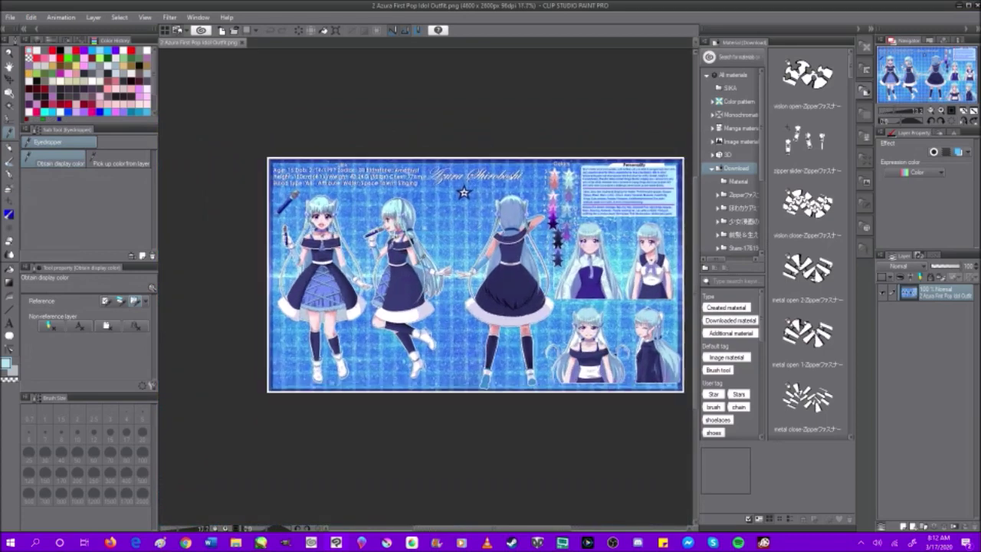
pyautogui.click(50, 42)
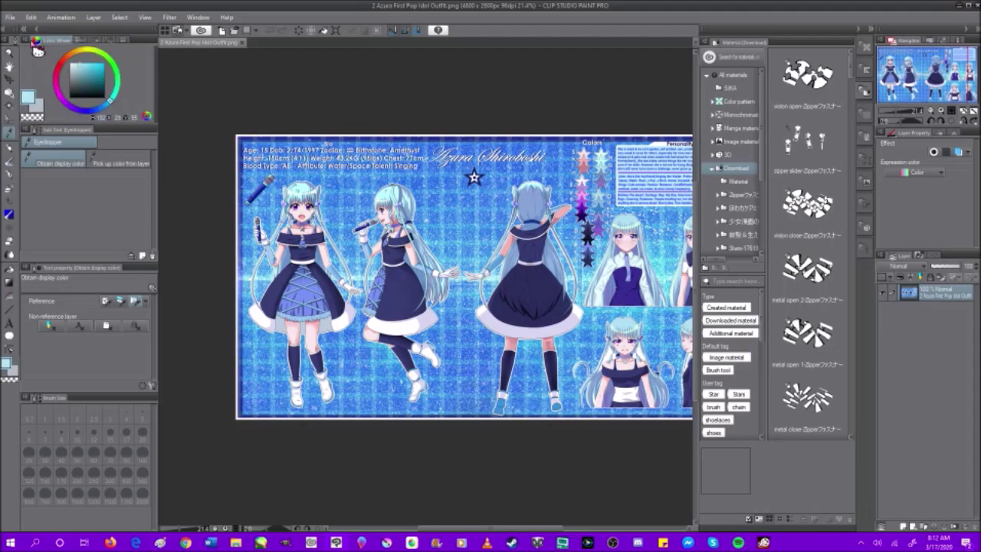
# Step: Switch to Paint and mark Clip Studio Paint's Colors column with two check marks and a dash for its limits
pyautogui.click(159, 544)
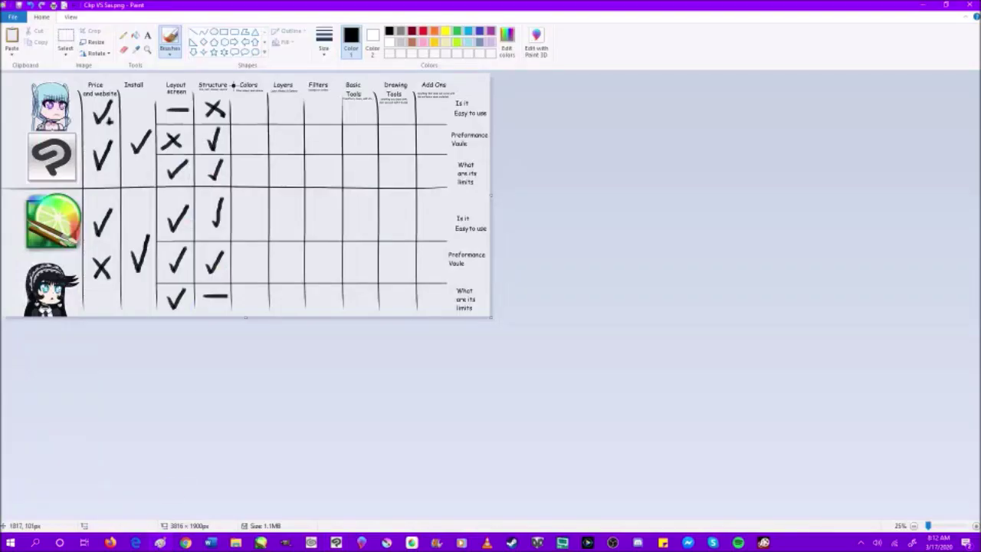
pyautogui.moveTo(239, 104)
pyautogui.mouseDown()
pyautogui.moveTo(245, 115)
pyautogui.moveTo(261, 99)
pyautogui.mouseUp()
pyautogui.hotkey('ctrl', 'z')
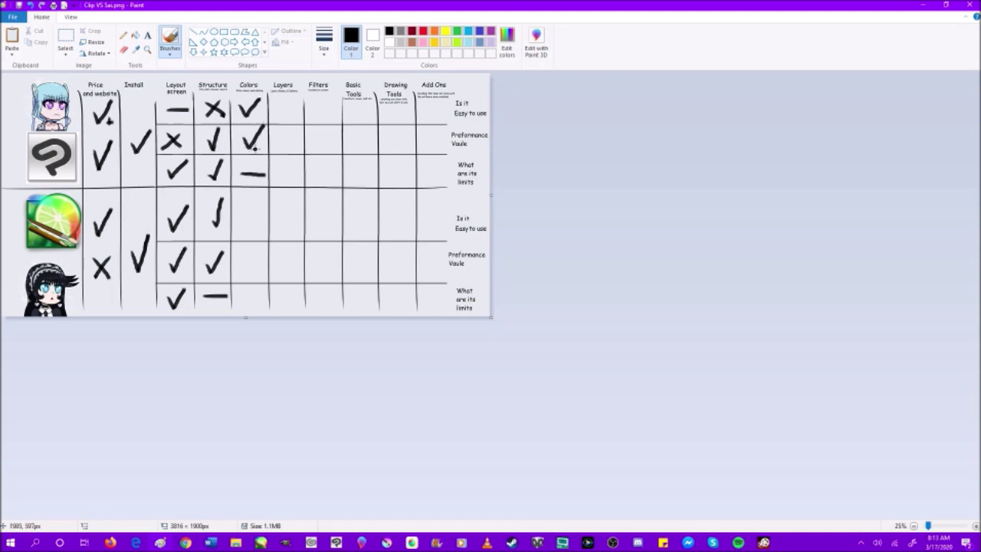
# Step: Draw check marks in all three Colors cells of PaintTool SAI in the comparison chart
pyautogui.moveTo(243, 221); pyautogui.dragTo(256, 201)
pyautogui.moveTo(247, 278); pyautogui.dragTo(260, 256)
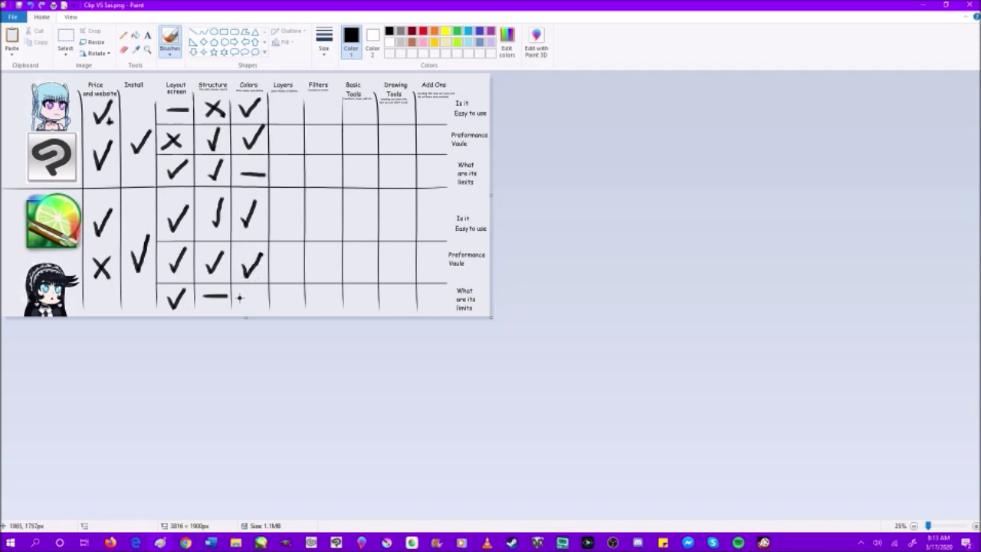
pyautogui.moveTo(241, 298); pyautogui.dragTo(263, 290)
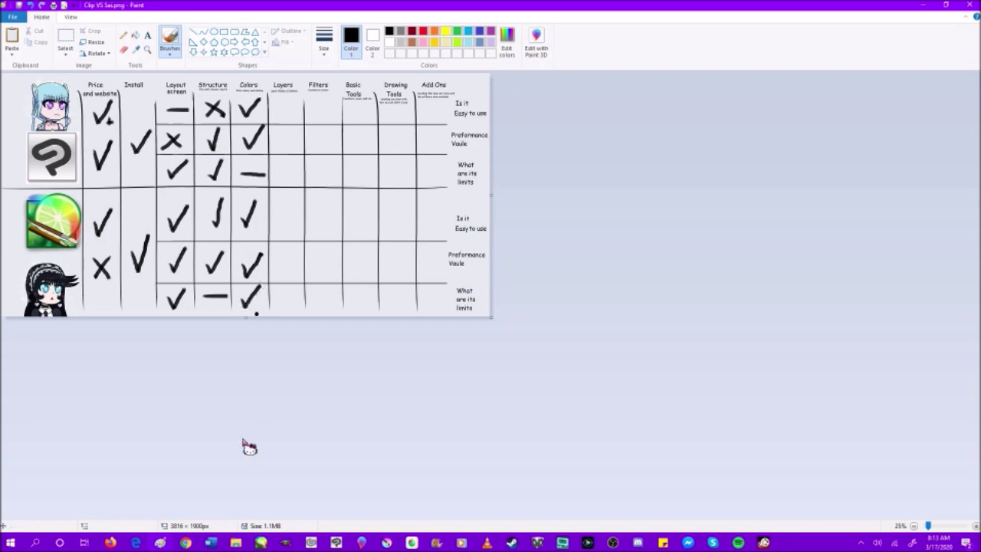
# Step: Switch to PaintTool SAI and sample the lightest skin tone from the reference sheet's color stars
pyautogui.click(268, 543)
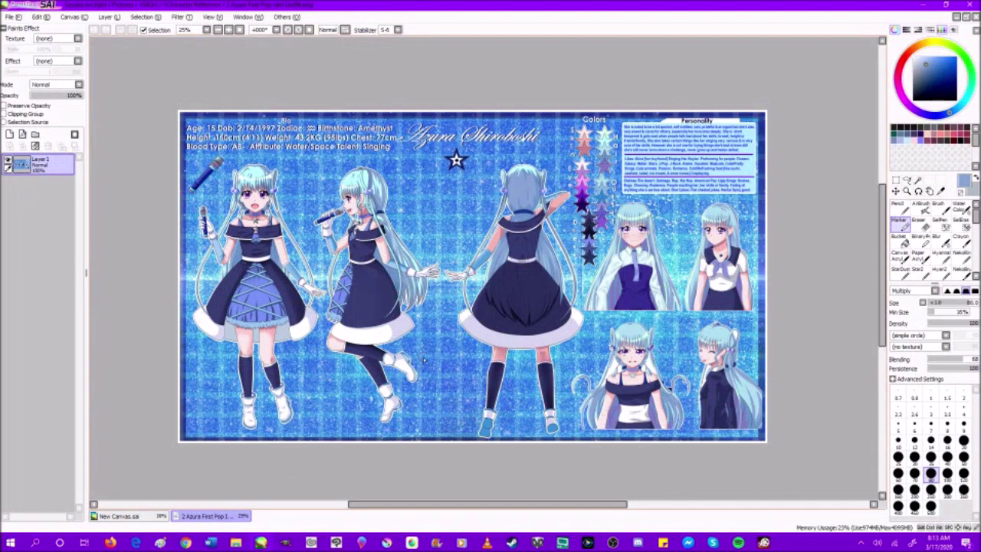
pyautogui.press('alt')
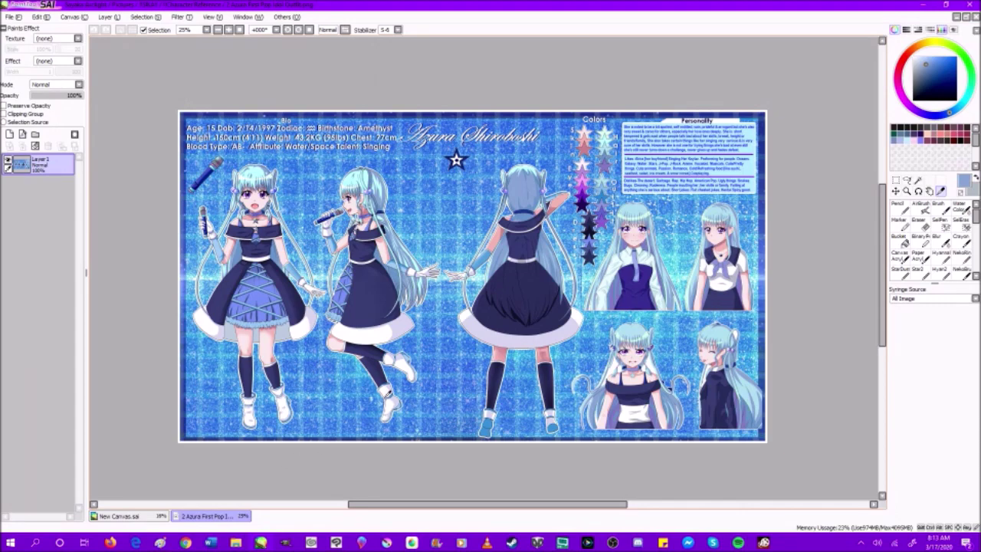
pyautogui.scroll(6, 596, 135)
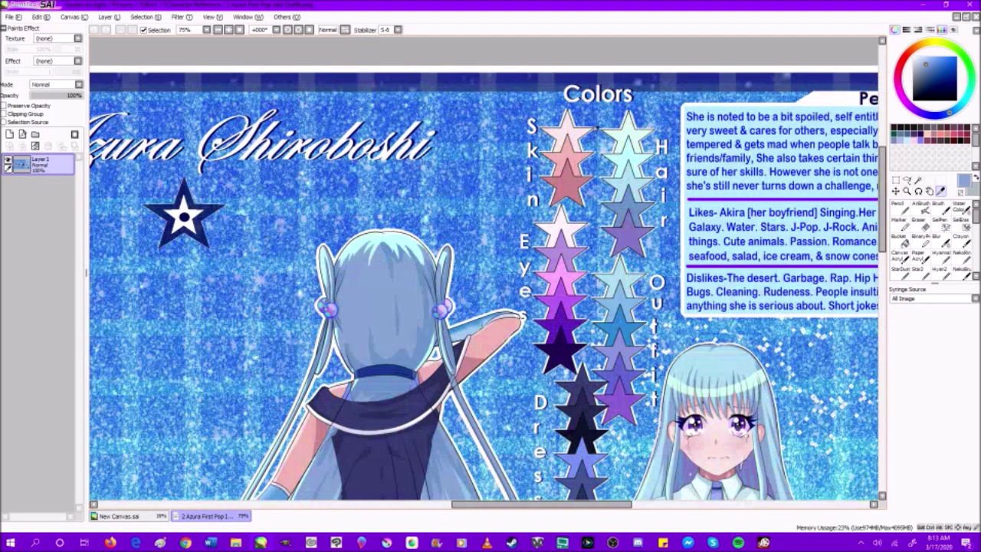
pyautogui.click(569, 142)
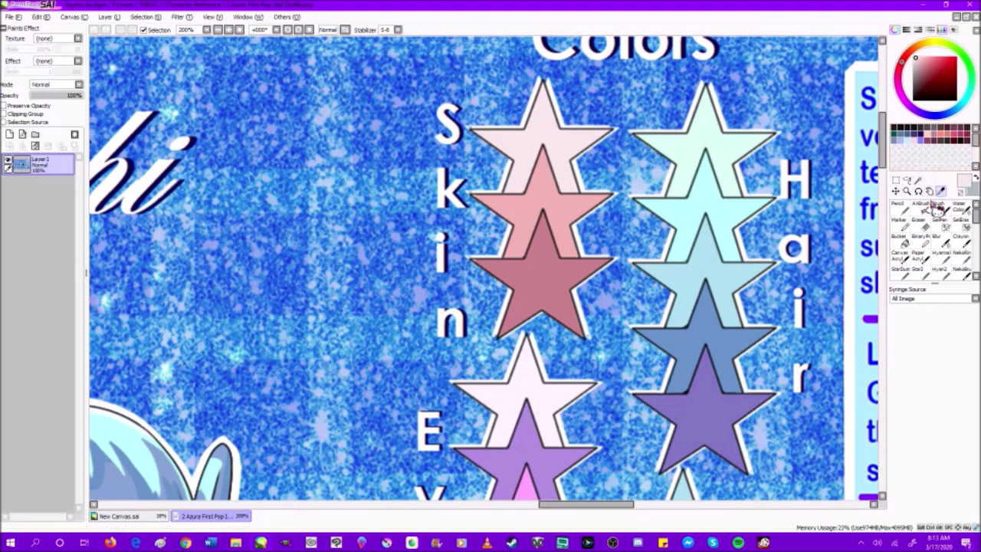
pyautogui.press('-')
pyautogui.press('-')
pyautogui.press('-')
pyautogui.press('-')
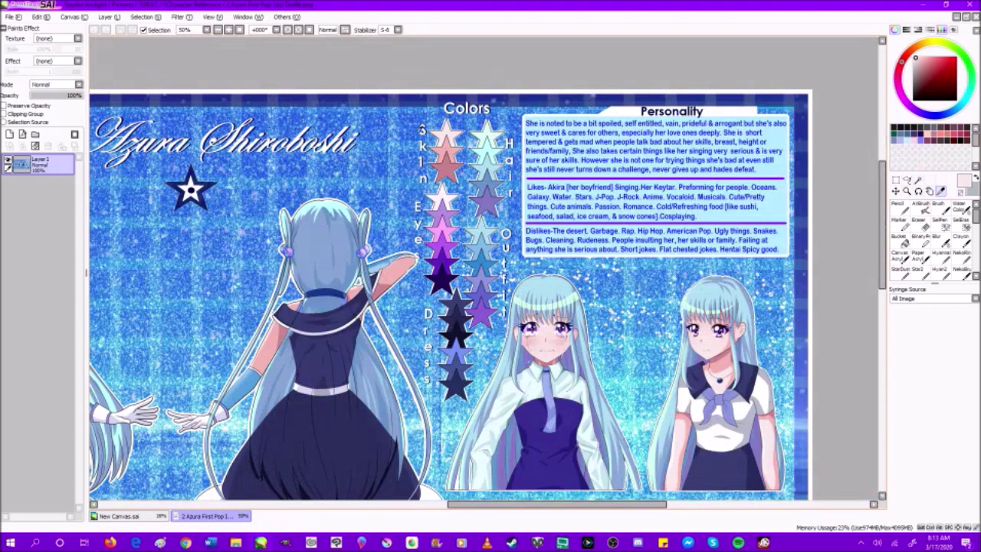
pyautogui.click(941, 190)
pyautogui.press('-')
pyautogui.press('-')
pyautogui.press('-')
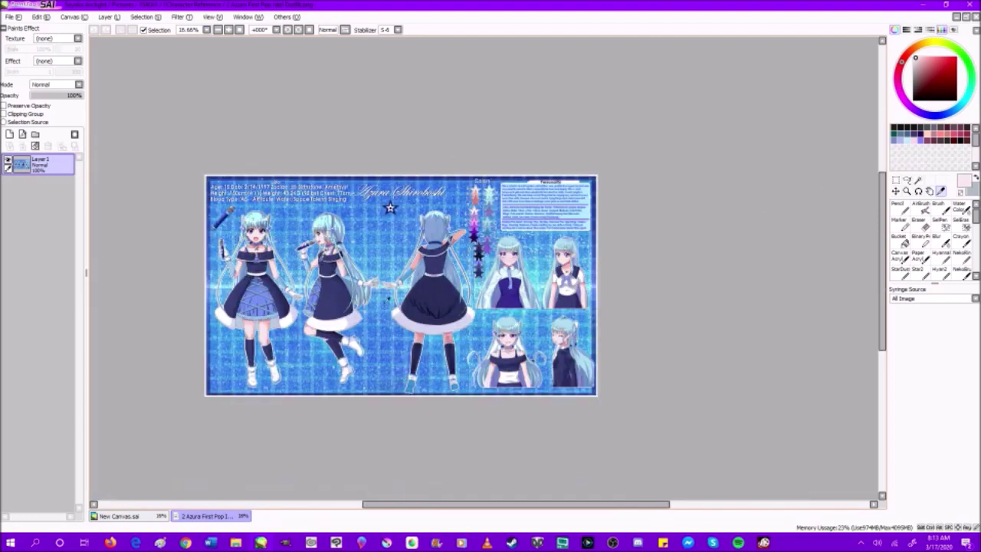
# Step: Sample a darker pink skin shade from the character artwork on the reference sheet
pyautogui.press('+')
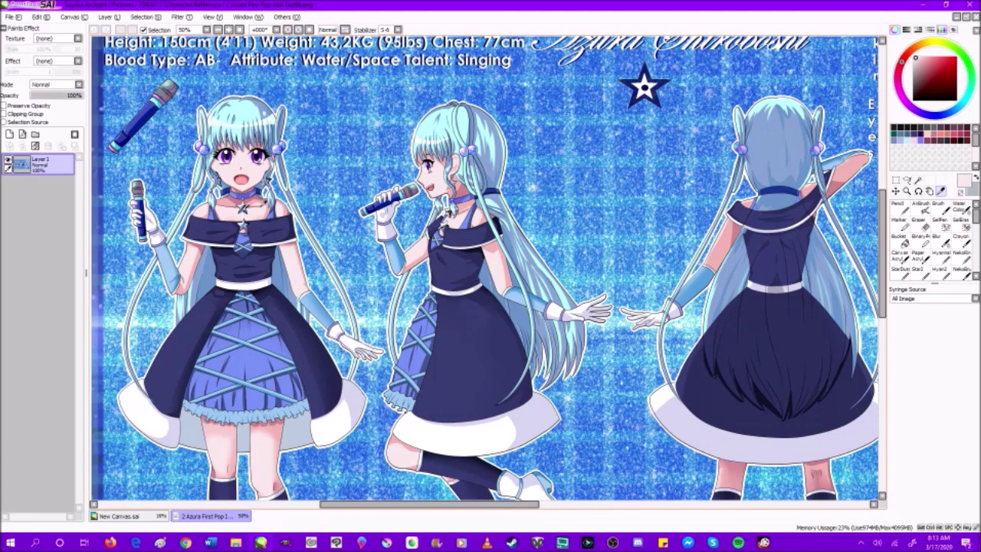
pyautogui.scroll(4, 265, 200)
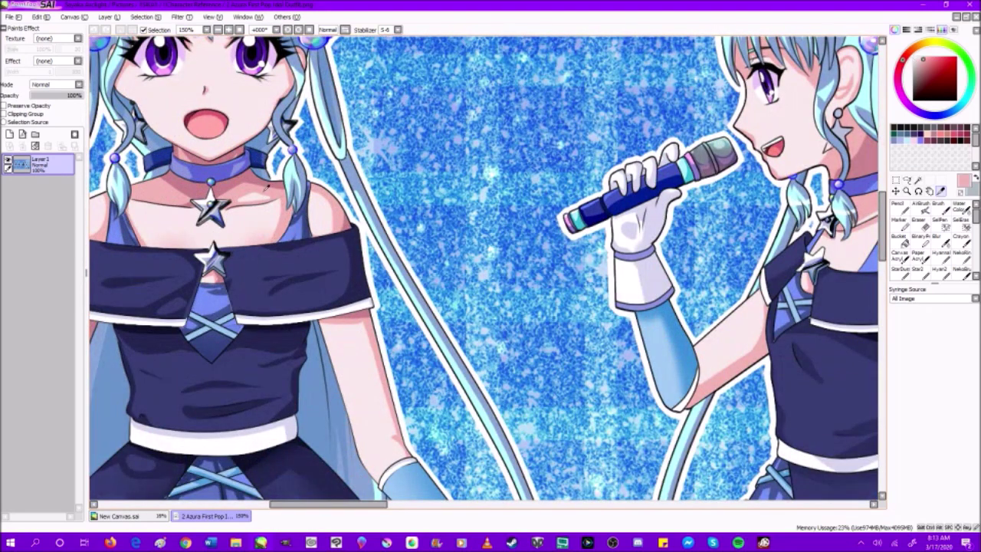
pyautogui.moveTo(925, 58); pyautogui.dragTo(929, 60)
pyautogui.scroll(-7, 728, 227)
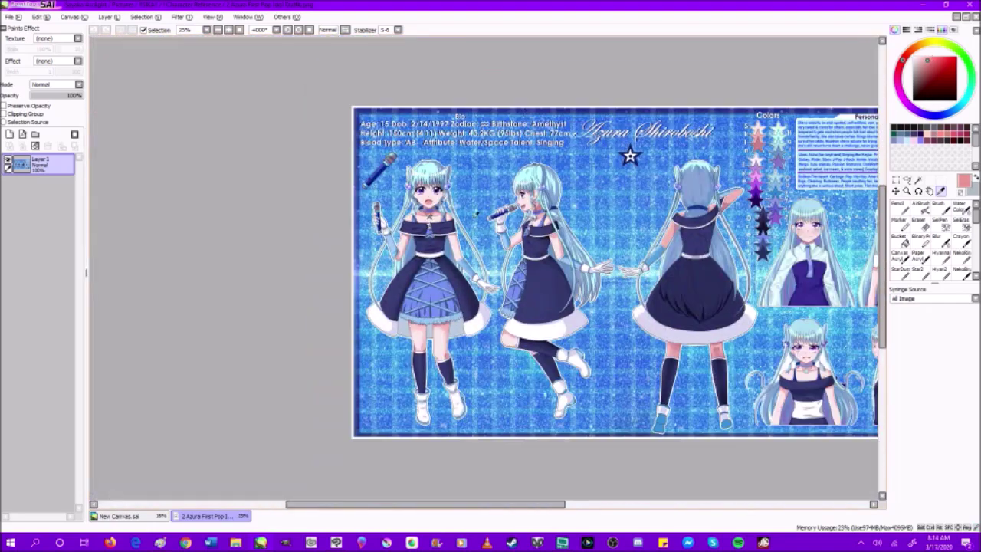
pyautogui.scroll(3, 727, 227)
pyautogui.scroll(1, 727, 227)
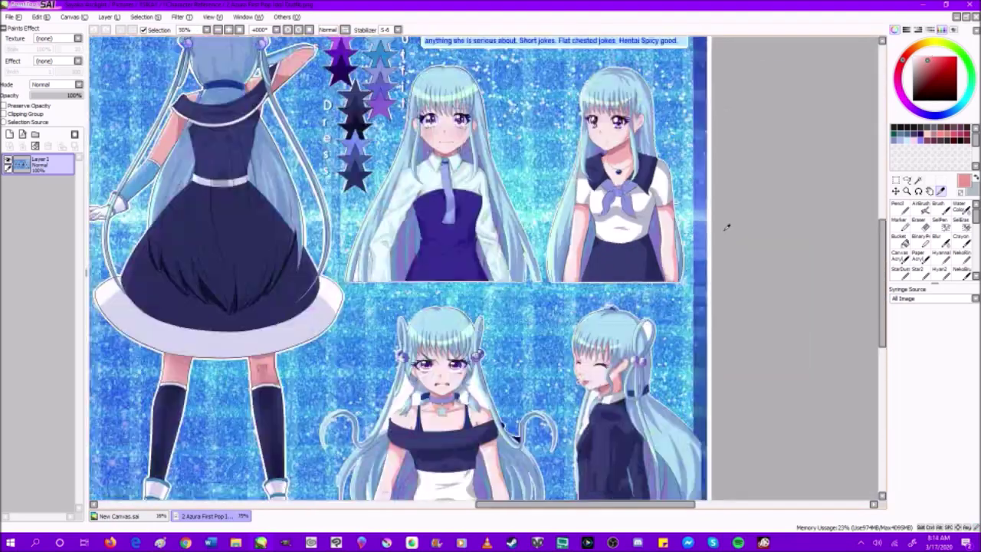
pyautogui.scroll(-2, 684, 222)
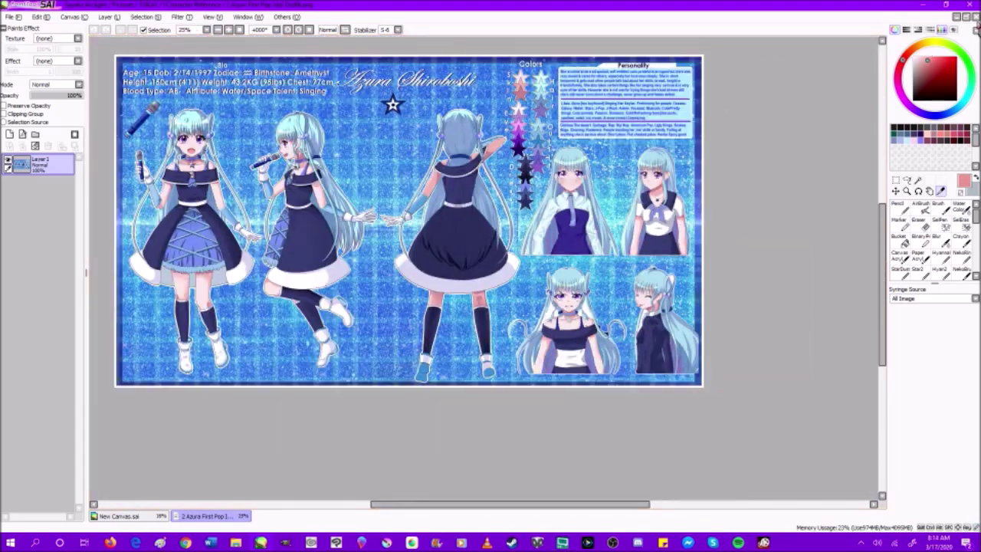
# Step: Switch to Clip Studio Paint and add a new raster layer above the reference sheet artwork
pyautogui.click(923, 6)
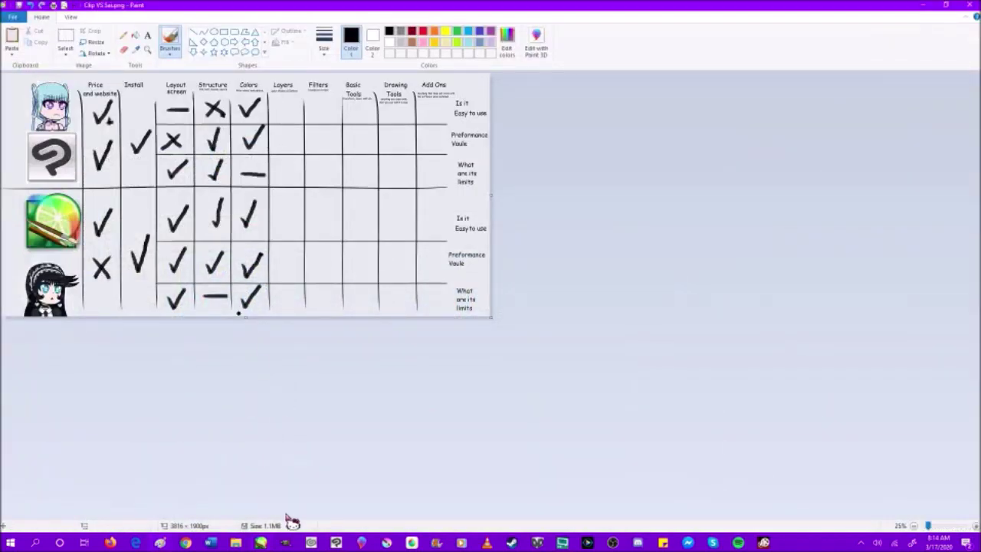
pyautogui.click(336, 544)
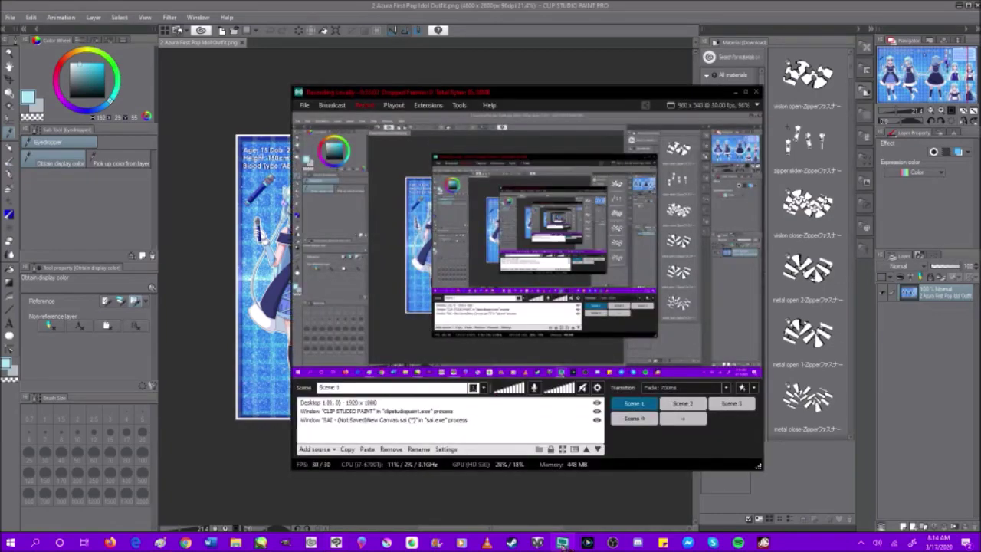
pyautogui.scroll(-3, 496, 240)
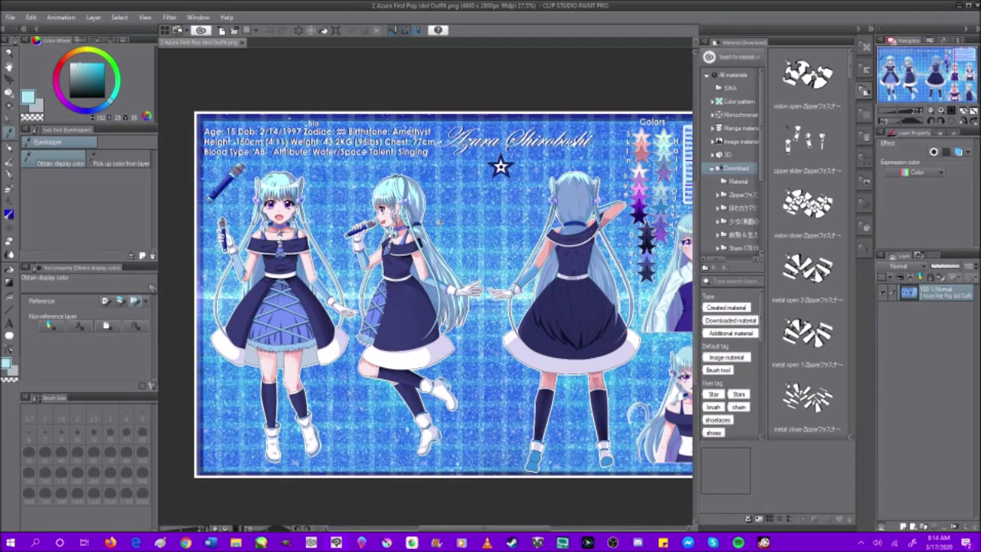
pyautogui.scroll(2, 500, 286)
pyautogui.hotkey('ctrl', 'shift', 'n')
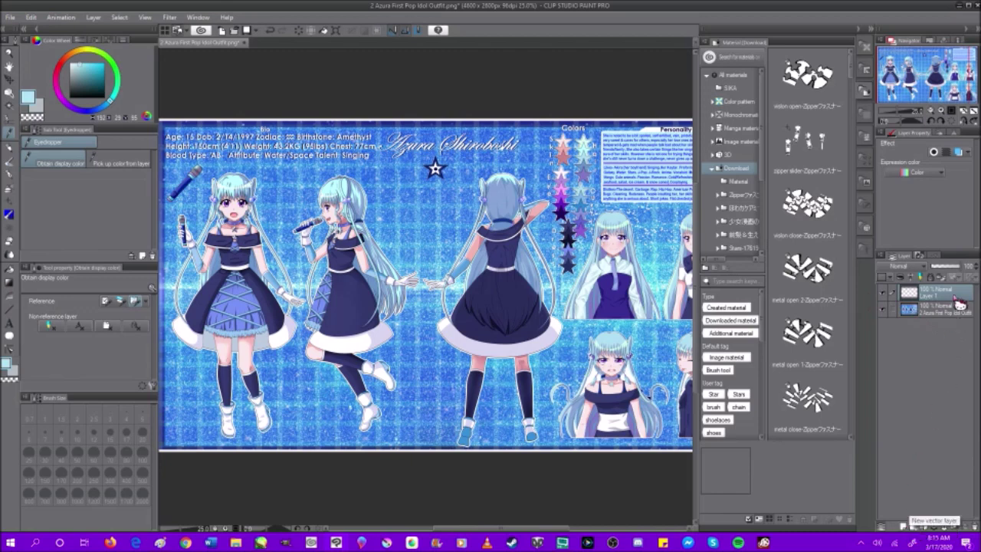
# Step: Scribble light blue strokes with the Rough pencil on a new vector layer, and delete that layer
pyautogui.click(917, 529)
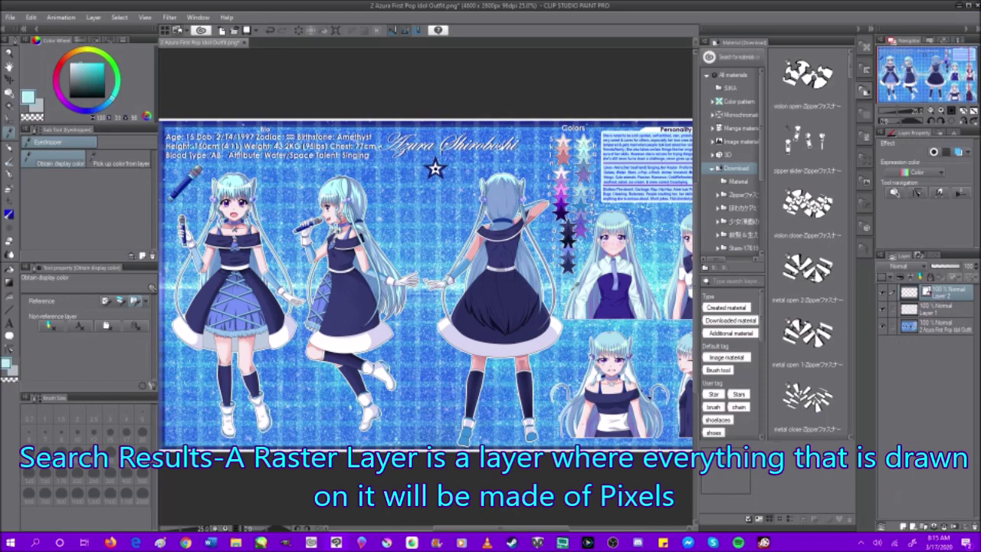
pyautogui.press('p')
pyautogui.moveTo(308, 248)
pyautogui.mouseDown()
pyautogui.moveTo(354, 299)
pyautogui.moveTo(433, 310)
pyautogui.moveTo(464, 360)
pyautogui.moveTo(594, 219)
pyautogui.moveTo(529, 197)
pyautogui.moveTo(398, 268)
pyautogui.moveTo(326, 287)
pyautogui.moveTo(498, 172)
pyautogui.moveTo(509, 222)
pyautogui.mouseUp()
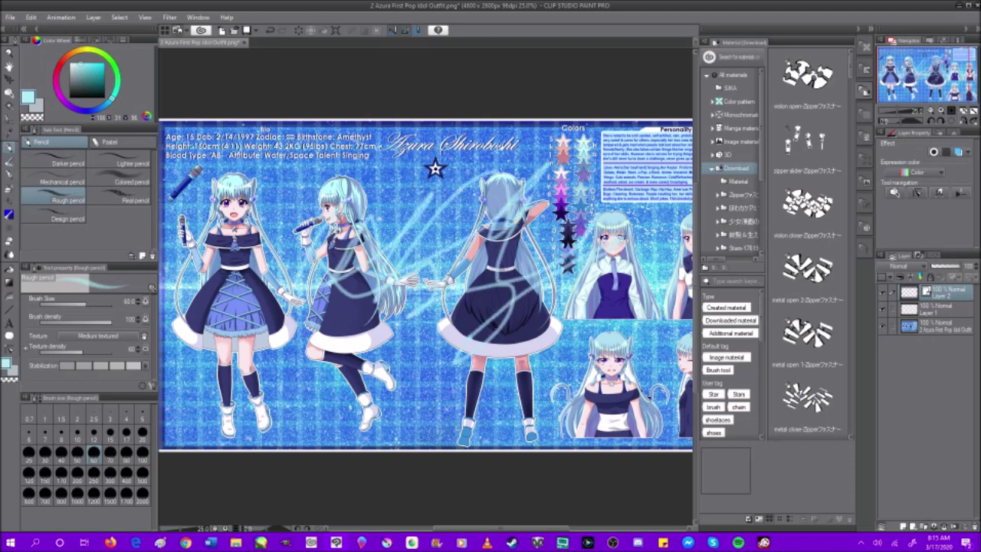
pyautogui.rightClick(960, 300)
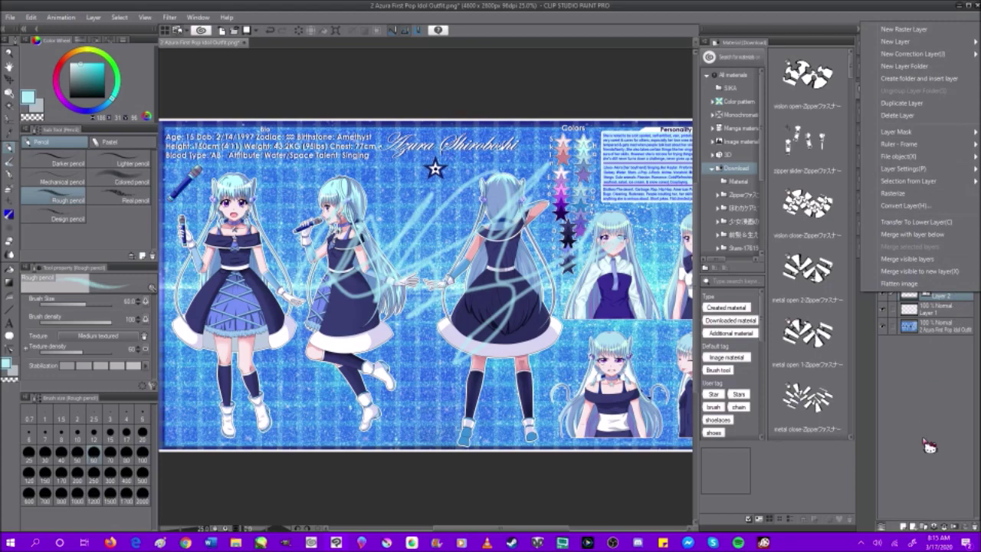
pyautogui.click(973, 531)
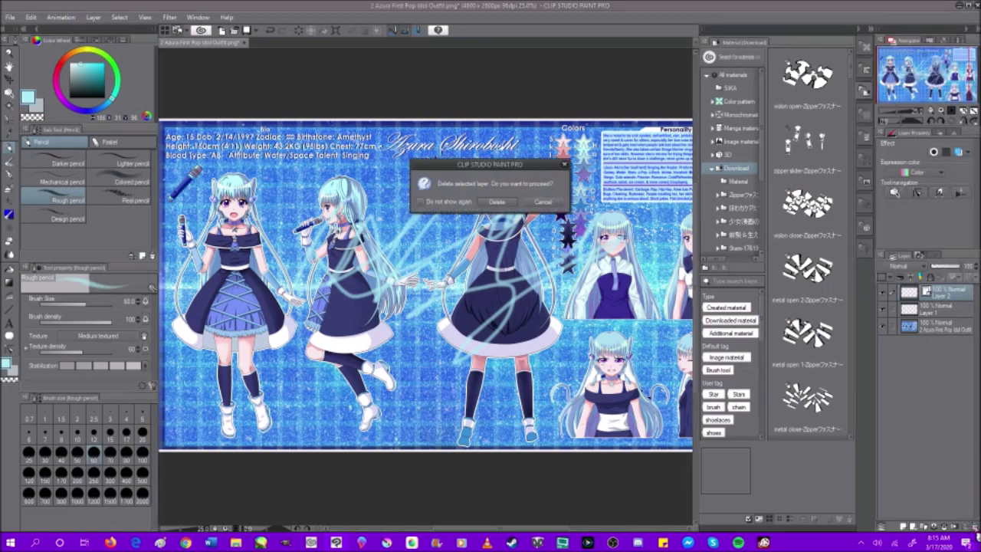
pyautogui.click(500, 207)
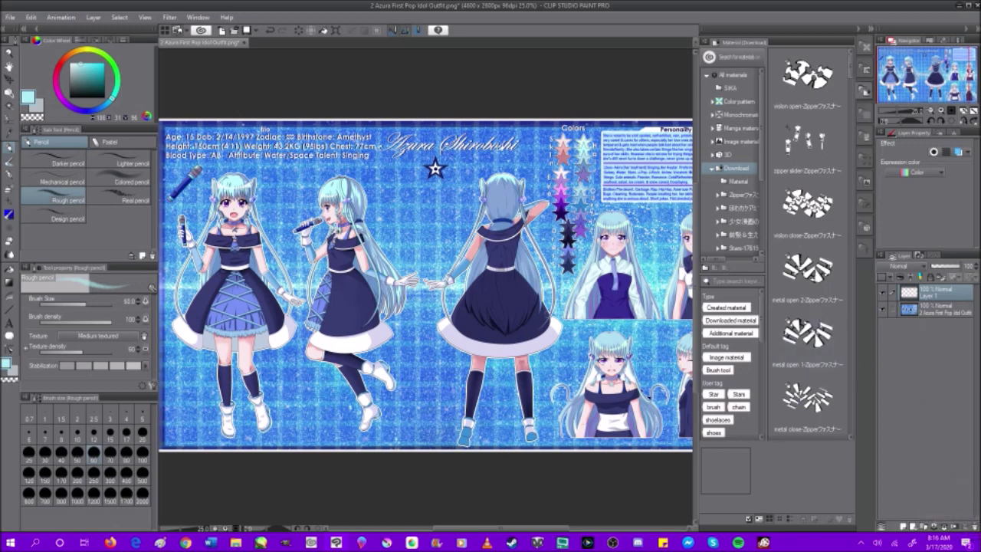
# Step: Try red and green as the palette color of the empty raster layer
pyautogui.click(890, 277)
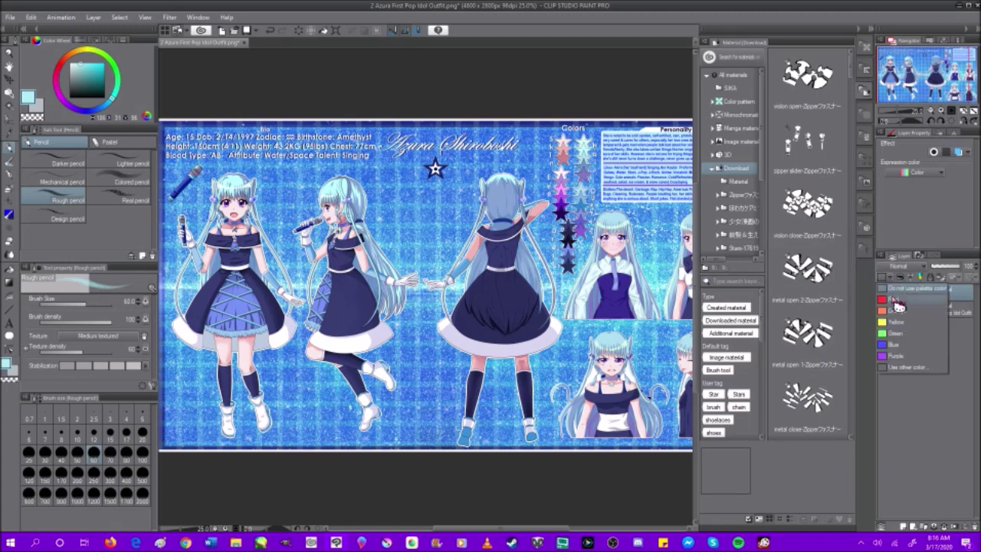
pyautogui.click(902, 300)
pyautogui.click(891, 277)
pyautogui.click(898, 334)
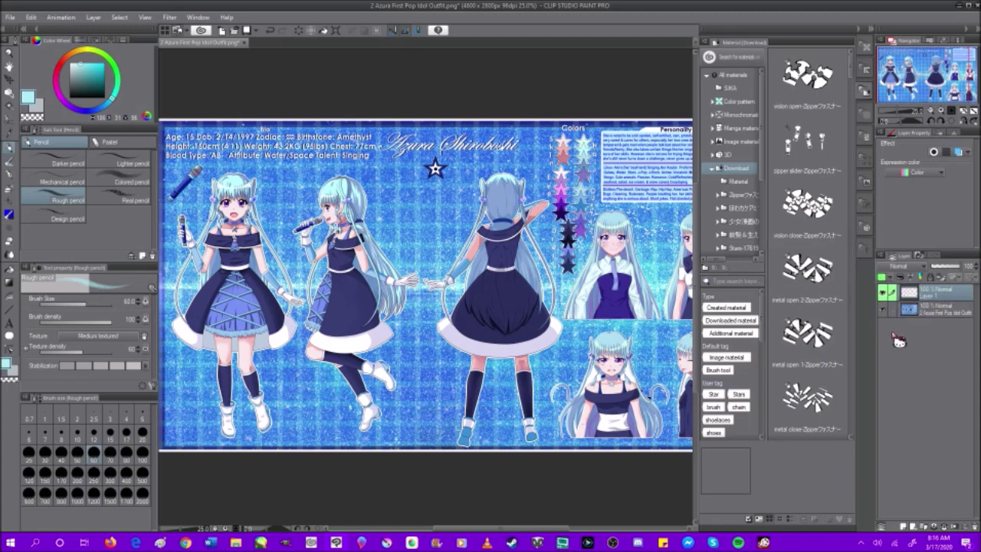
# Step: Set the raster layer's palette color to a custom magenta, EE00E2
pyautogui.click(892, 278)
pyautogui.click(907, 367)
pyautogui.moveTo(477, 259); pyautogui.dragTo(506, 232)
pyautogui.click(511, 243)
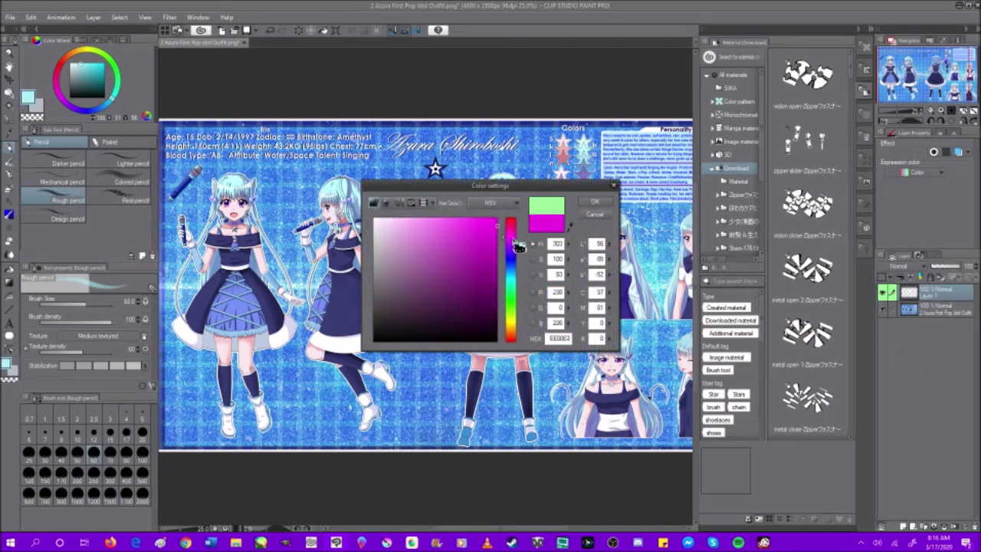
pyautogui.click(595, 202)
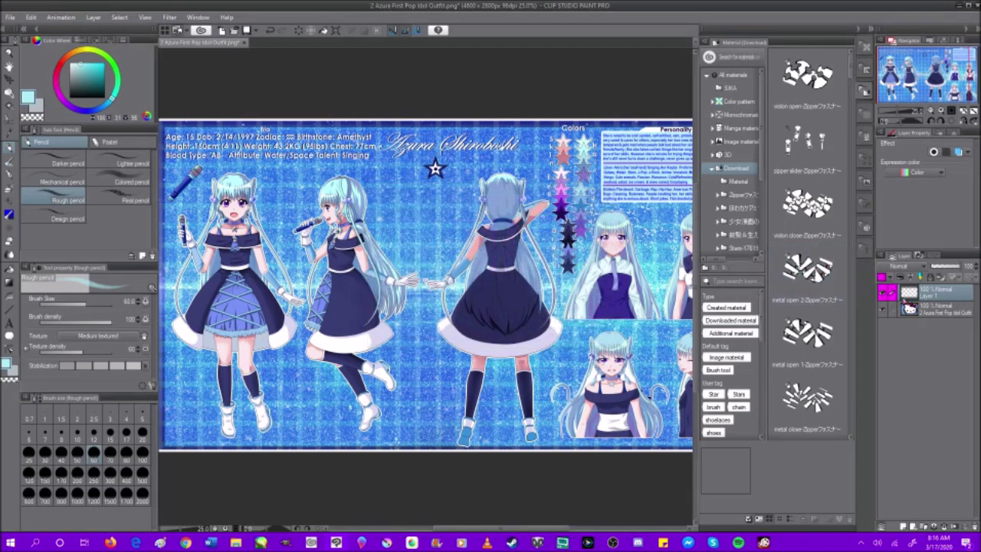
# Step: Remove the custom palette color from the raster layer
pyautogui.click(918, 314)
pyautogui.click(881, 277)
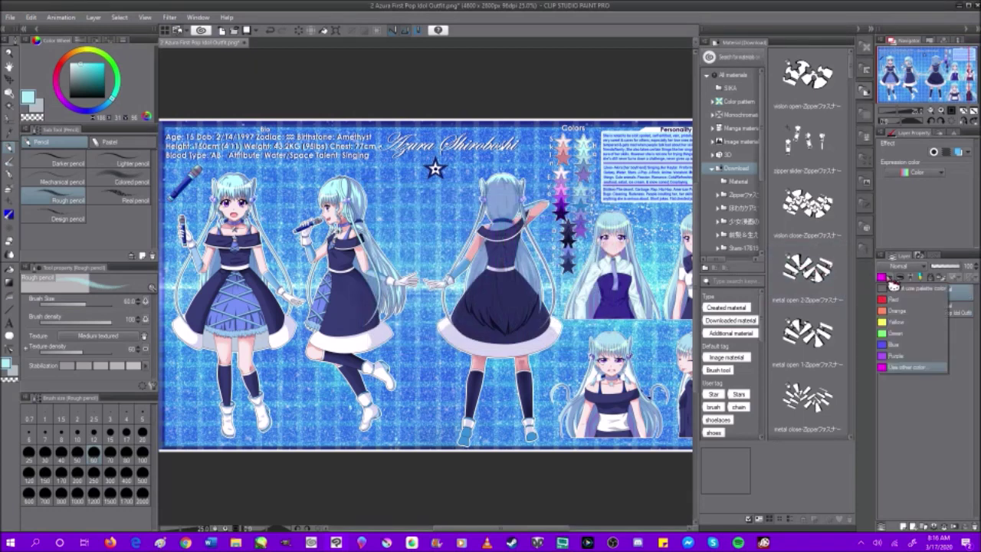
pyautogui.click(923, 290)
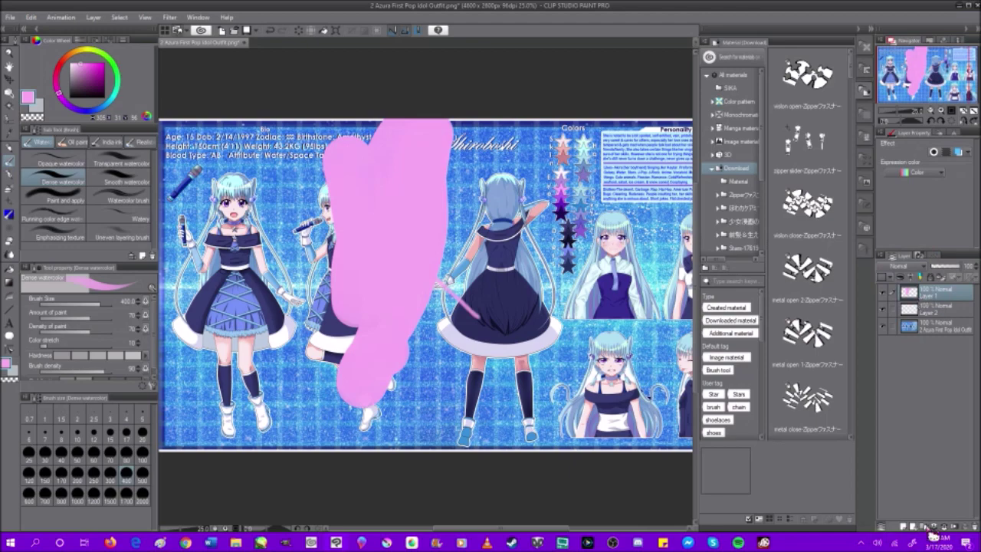
# Step: Delete the pink-painted raster layer and the scribbled light blue layer, keeping only the reference sheet artwork
pyautogui.click(973, 527)
pyautogui.click(502, 203)
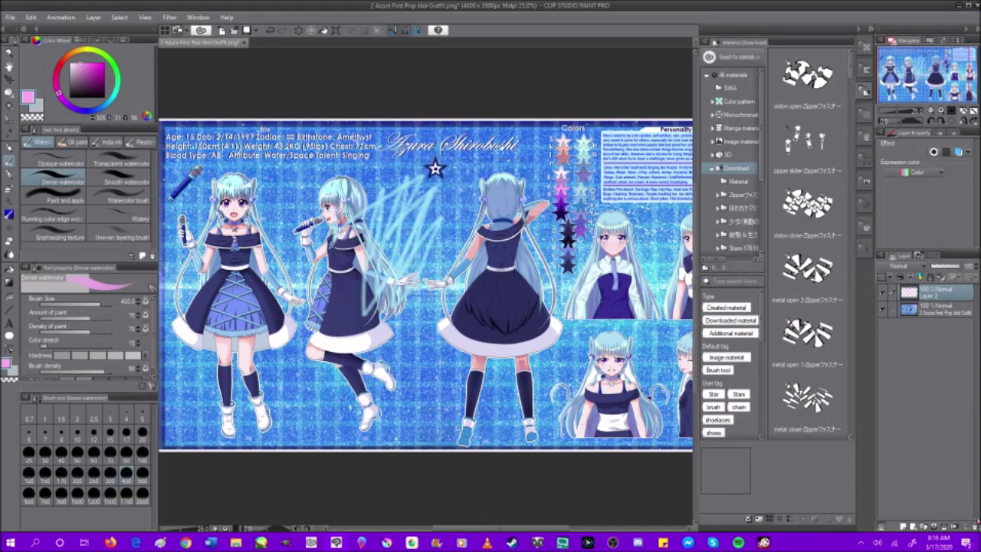
pyautogui.click(975, 529)
pyautogui.click(500, 207)
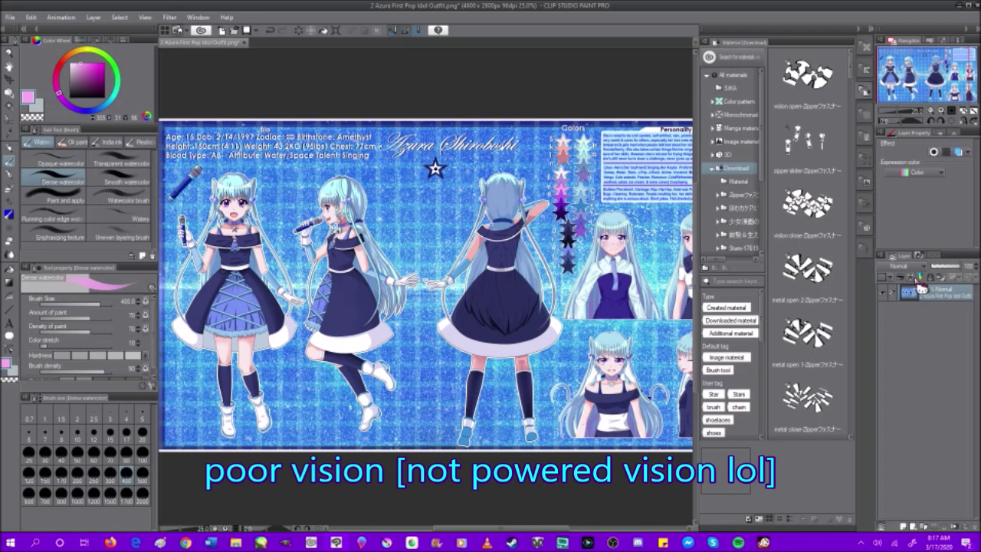
# Step: Give the reference sheet layer a green palette color and remove it again
pyautogui.click(891, 278)
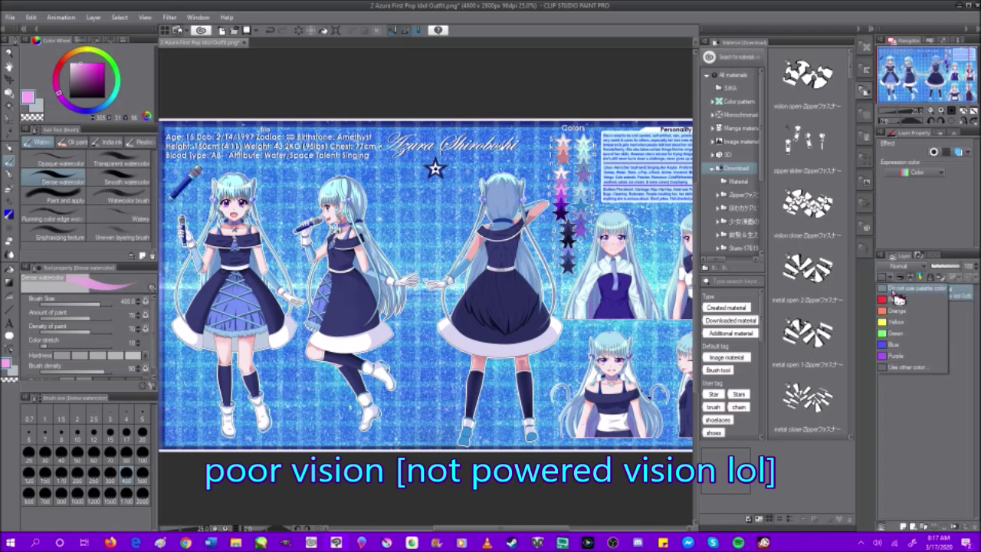
pyautogui.click(901, 333)
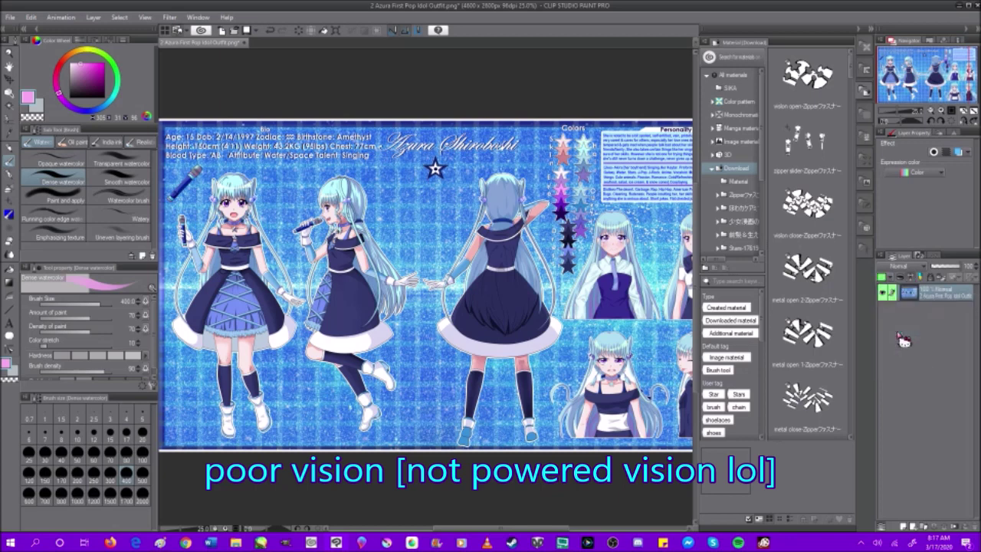
pyautogui.click(889, 277)
pyautogui.click(909, 289)
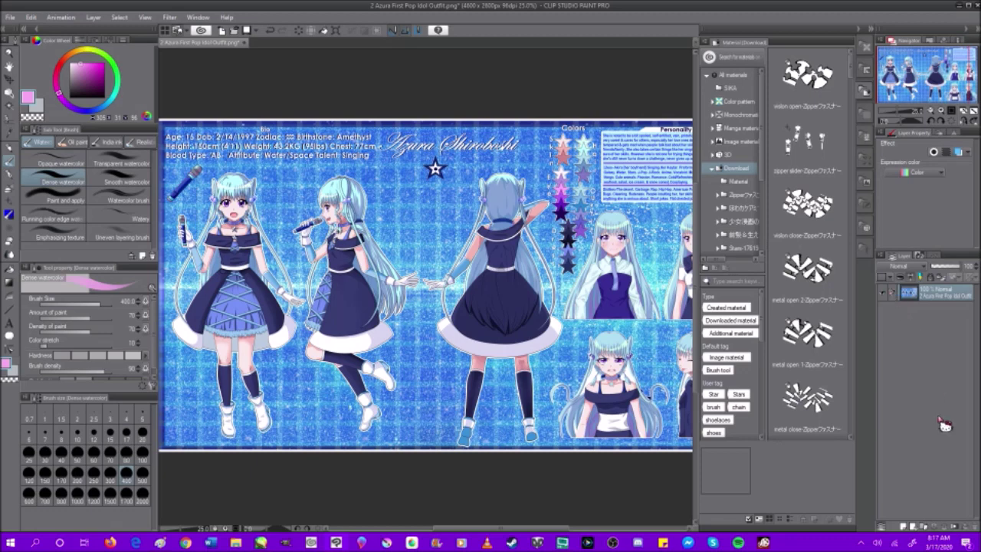
# Step: Paint broad pink watercolor strokes on a new raster layer set as a draft, and delete that layer
pyautogui.click(907, 528)
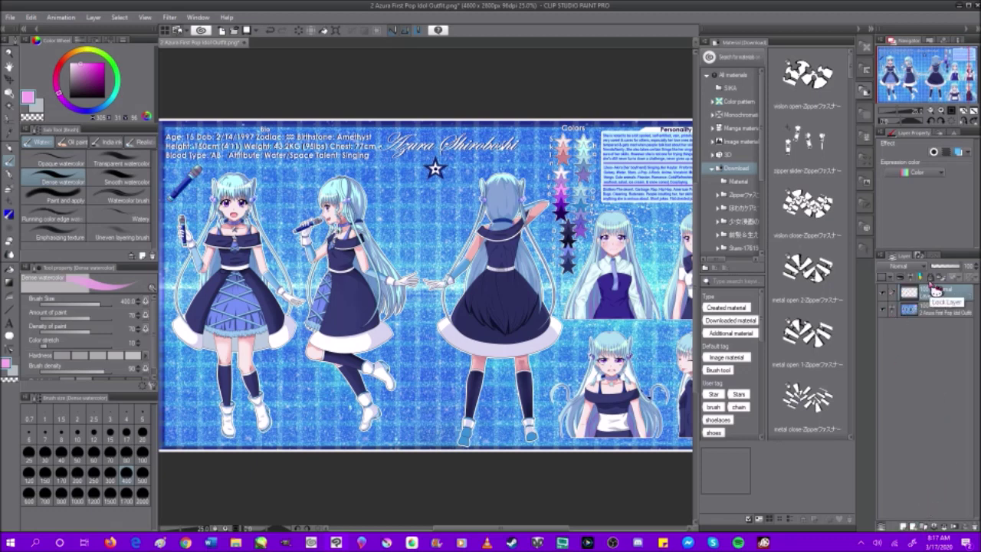
pyautogui.click(924, 283)
pyautogui.moveTo(552, 276)
pyautogui.mouseDown()
pyautogui.moveTo(509, 304)
pyautogui.moveTo(586, 278)
pyautogui.moveTo(552, 281)
pyautogui.moveTo(511, 311)
pyautogui.moveTo(501, 291)
pyautogui.moveTo(506, 270)
pyautogui.moveTo(601, 292)
pyautogui.mouseUp()
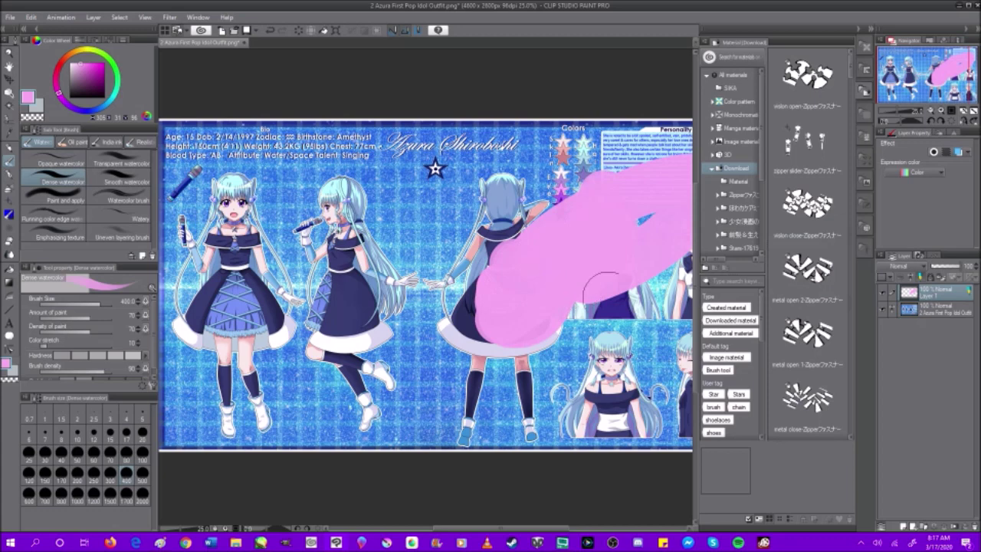
pyautogui.click(974, 525)
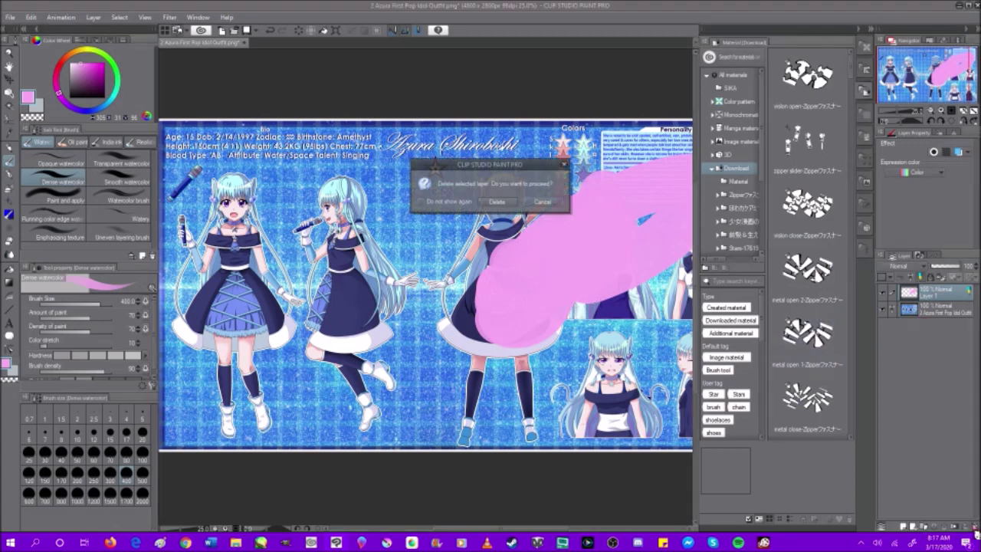
pyautogui.click(497, 202)
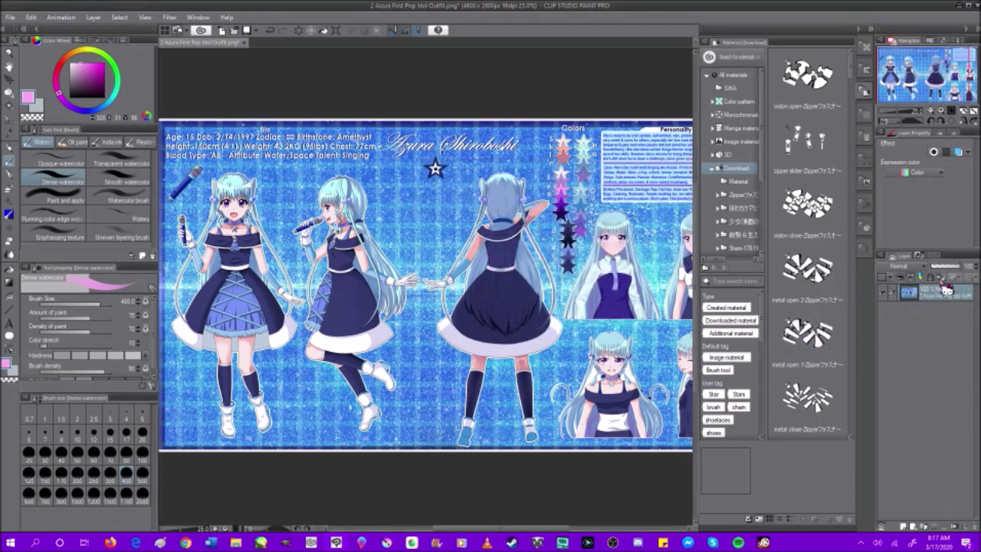
# Step: Lock the reference sheet layer against editing and unlock it again
pyautogui.click(931, 277)
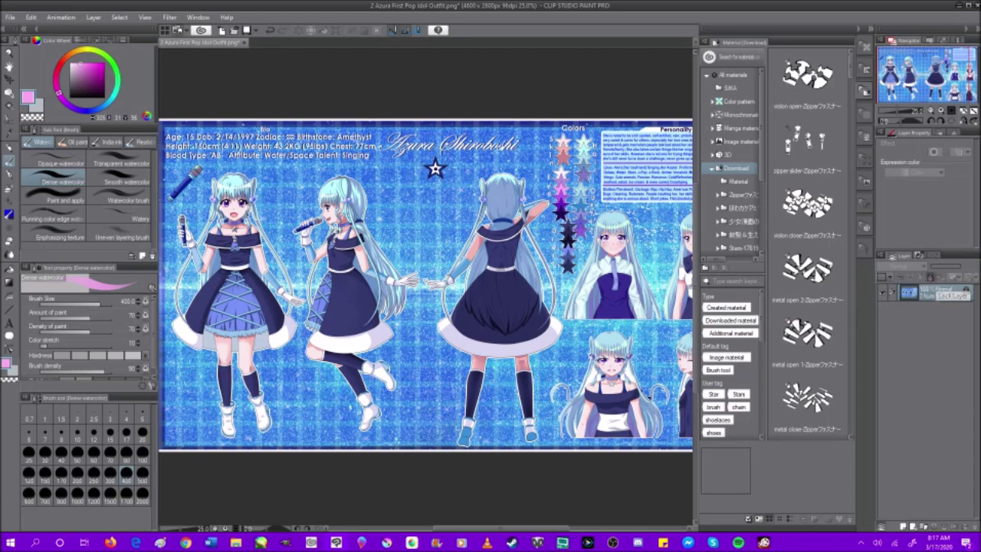
pyautogui.hotkey('ctrl', '-')
pyautogui.click(931, 278)
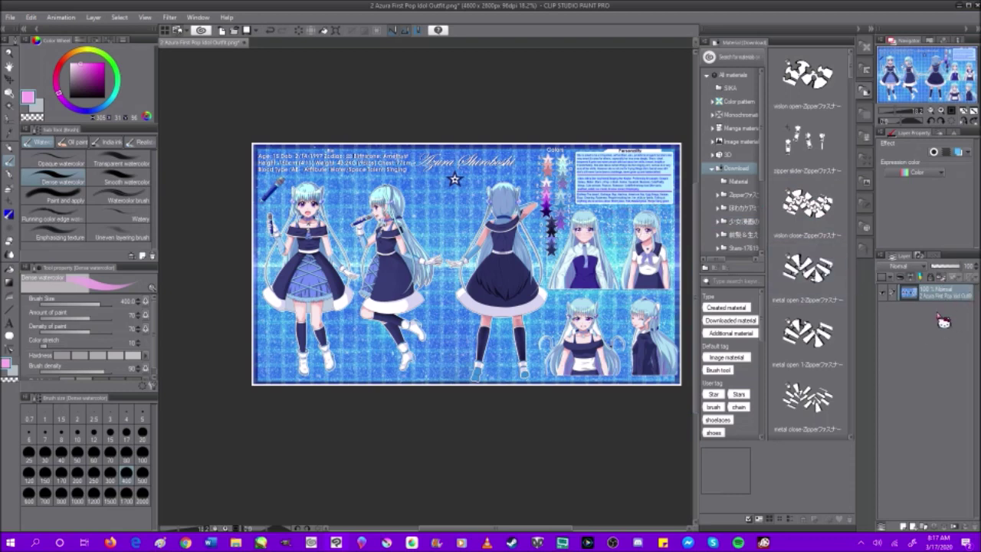
# Step: On a new raster layer, paint a pink shape over the back-view figure and recolor it dark purple with transparent pixels locked
pyautogui.click(904, 528)
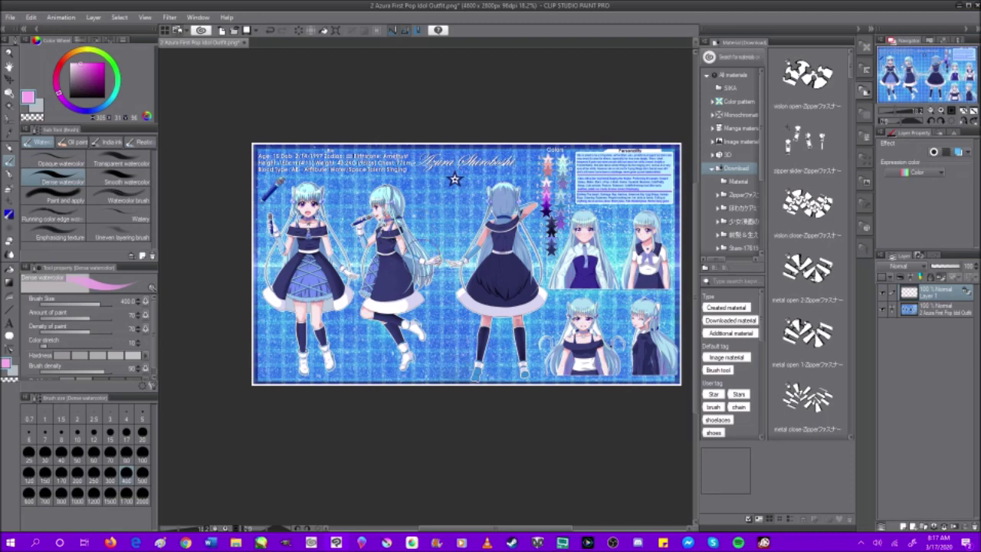
pyautogui.moveTo(491, 245)
pyautogui.mouseDown()
pyautogui.moveTo(507, 264)
pyautogui.moveTo(536, 218)
pyautogui.moveTo(515, 217)
pyautogui.mouseUp()
pyautogui.click(104, 82)
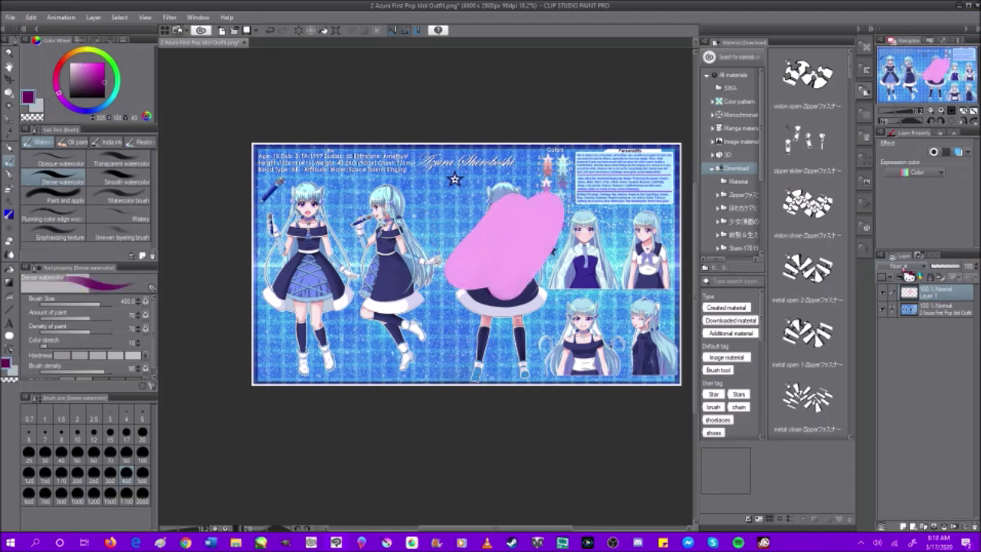
pyautogui.moveTo(497, 218)
pyautogui.mouseDown()
pyautogui.moveTo(489, 284)
pyautogui.moveTo(498, 251)
pyautogui.moveTo(471, 272)
pyautogui.mouseUp()
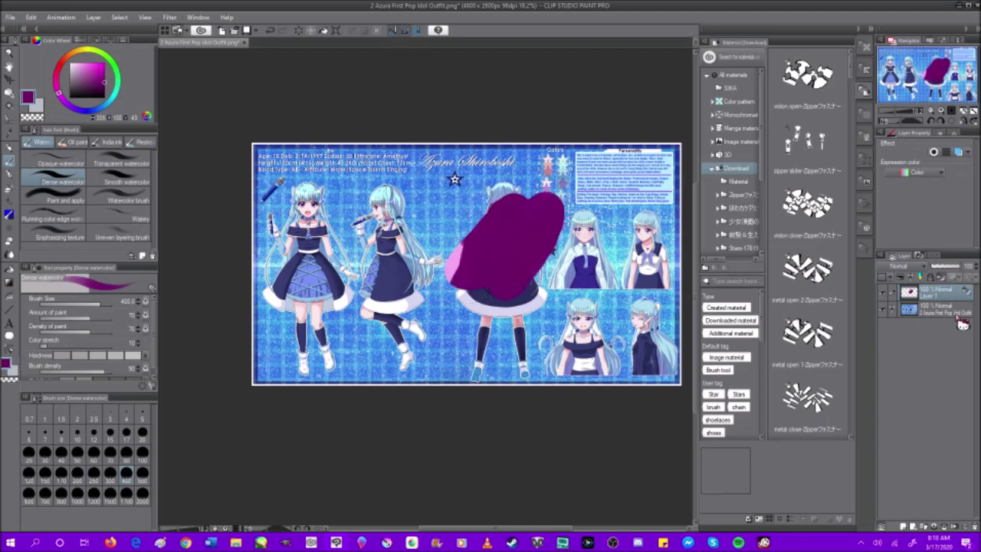
# Step: Delete the purple-painted Layer 1 above the character sheet
pyautogui.press('F12')
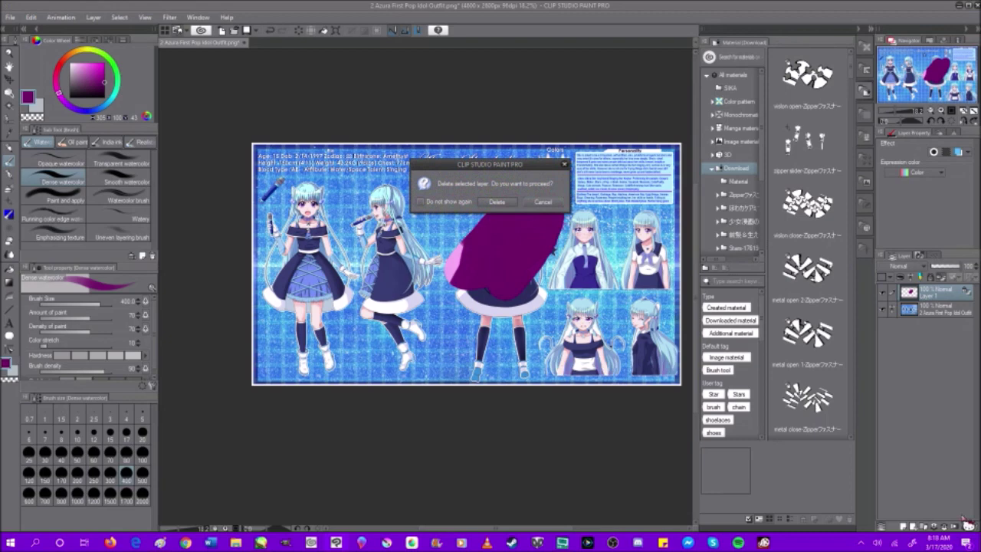
pyautogui.click(491, 200)
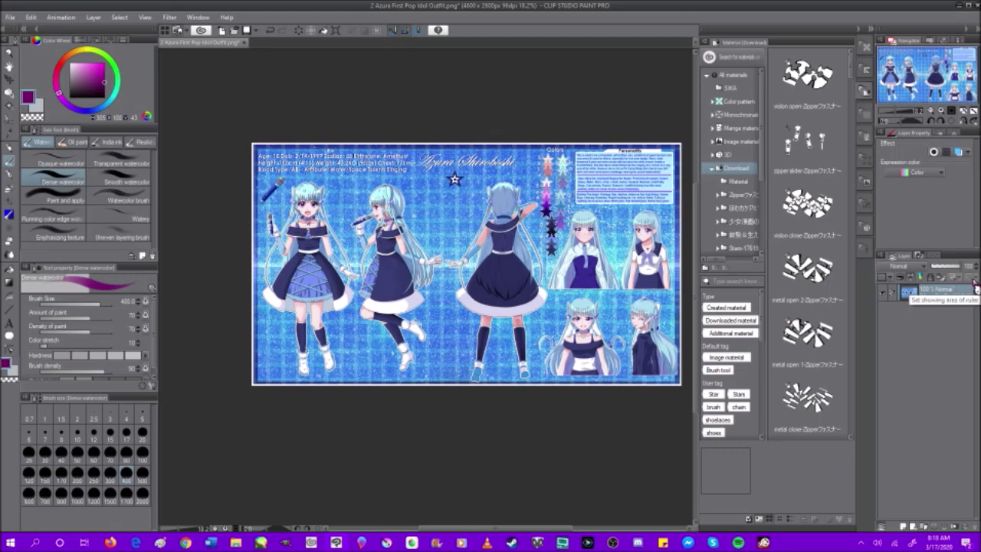
# Step: Try a lower opacity on the character sheet layer and look through its blending modes, restoring the opacity to 100%
pyautogui.click(940, 274)
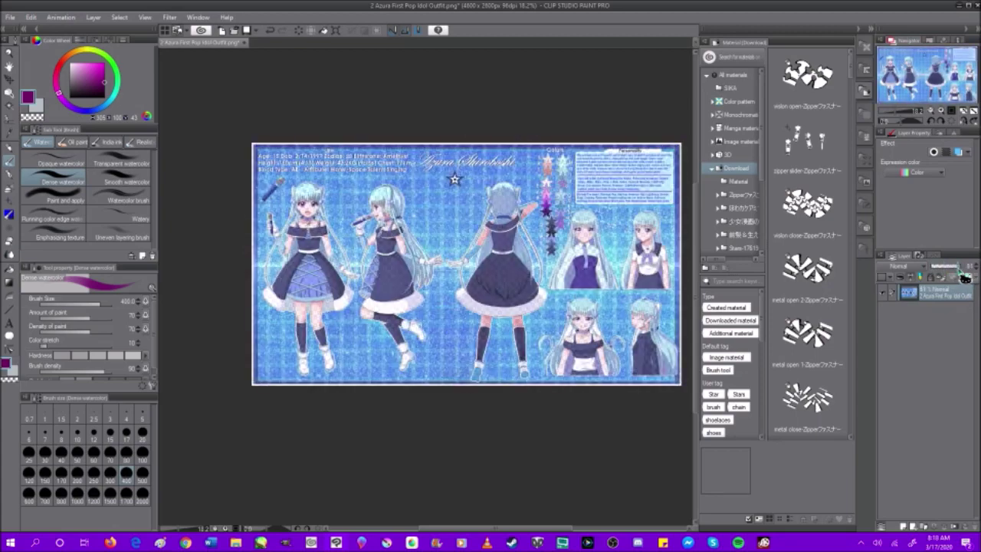
pyautogui.click(926, 268)
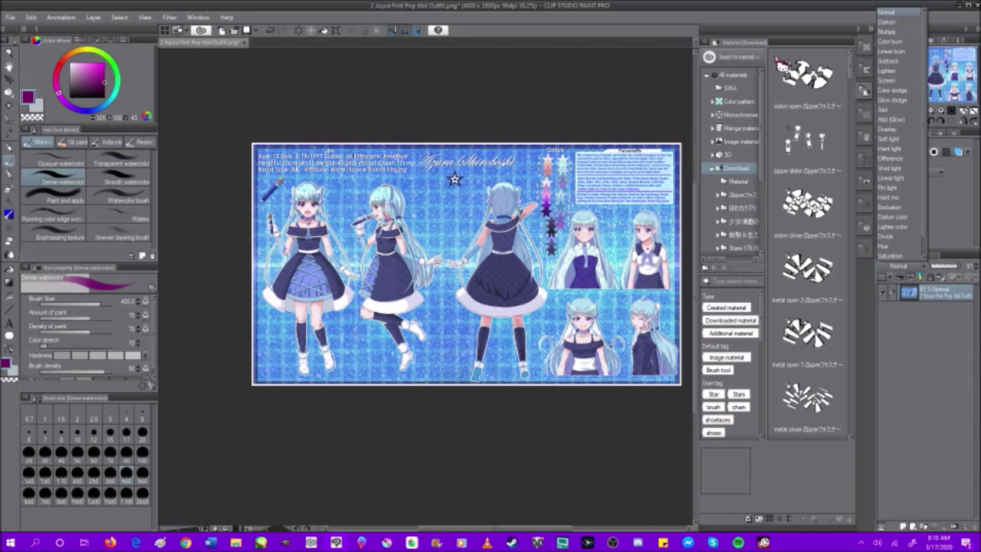
pyautogui.click(521, 141)
pyautogui.click(926, 268)
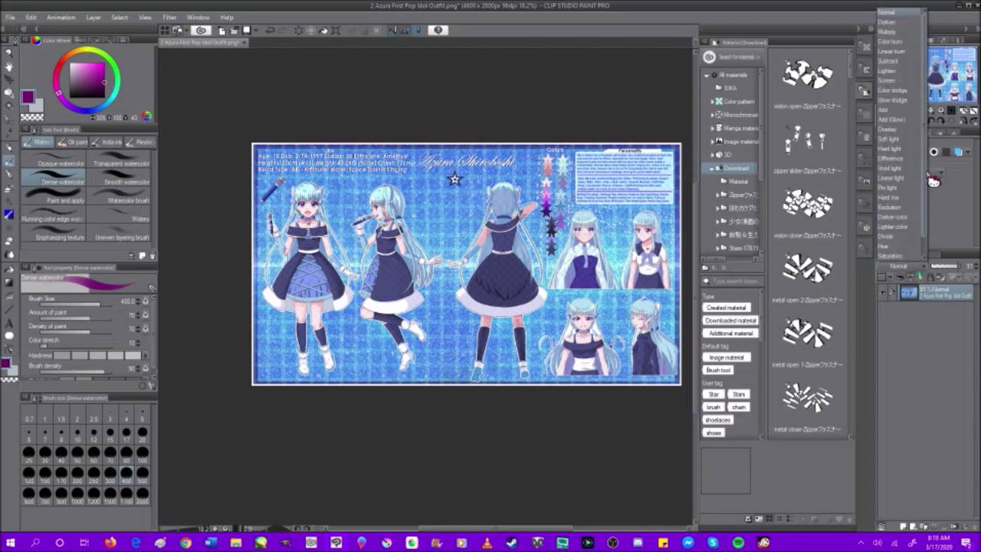
pyautogui.scroll(1, 922, 148)
pyautogui.scroll(-2, 923, 180)
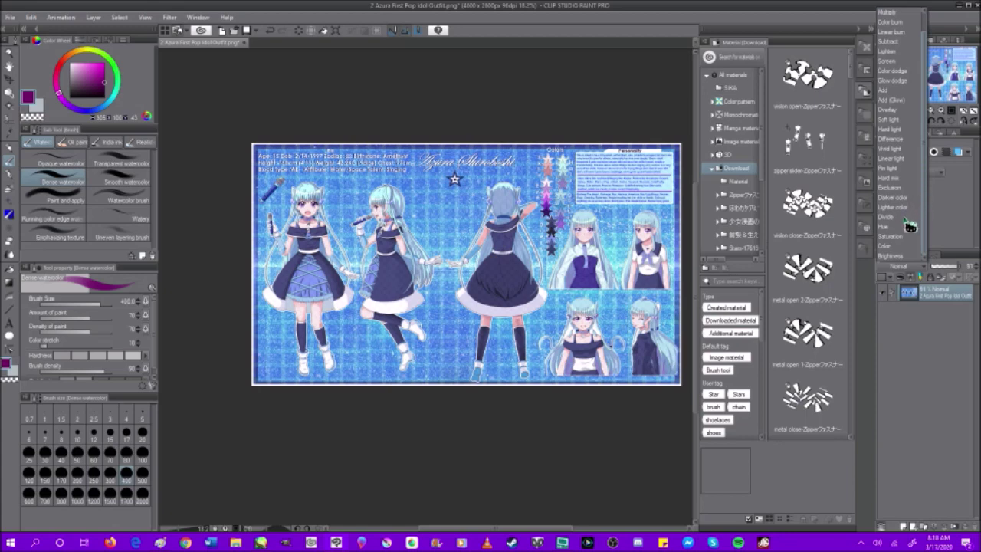
pyautogui.click(907, 267)
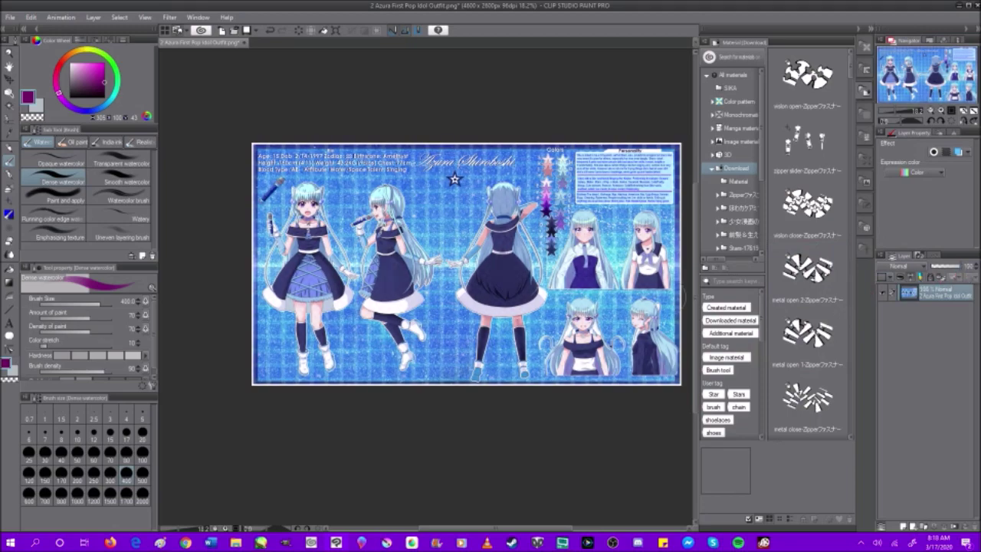
pyautogui.scroll(1, 466, 264)
pyautogui.scroll(-3, 466, 263)
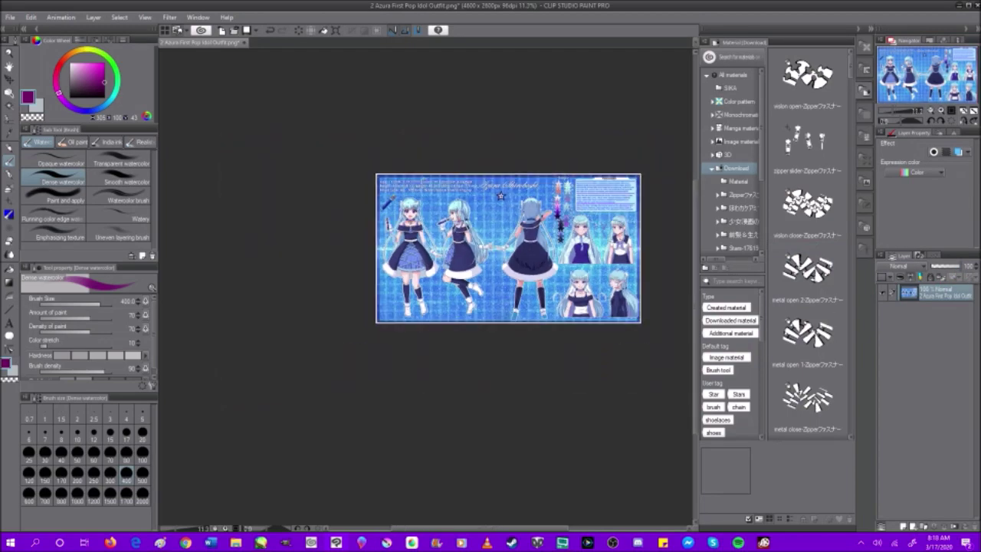
pyautogui.scroll(2, 628, 230)
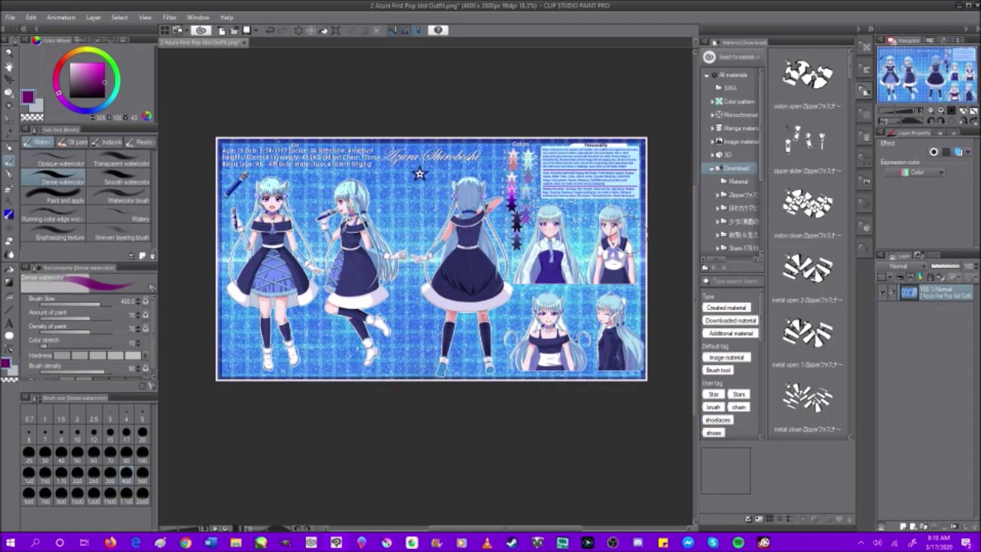
pyautogui.scroll(-1, 571, 245)
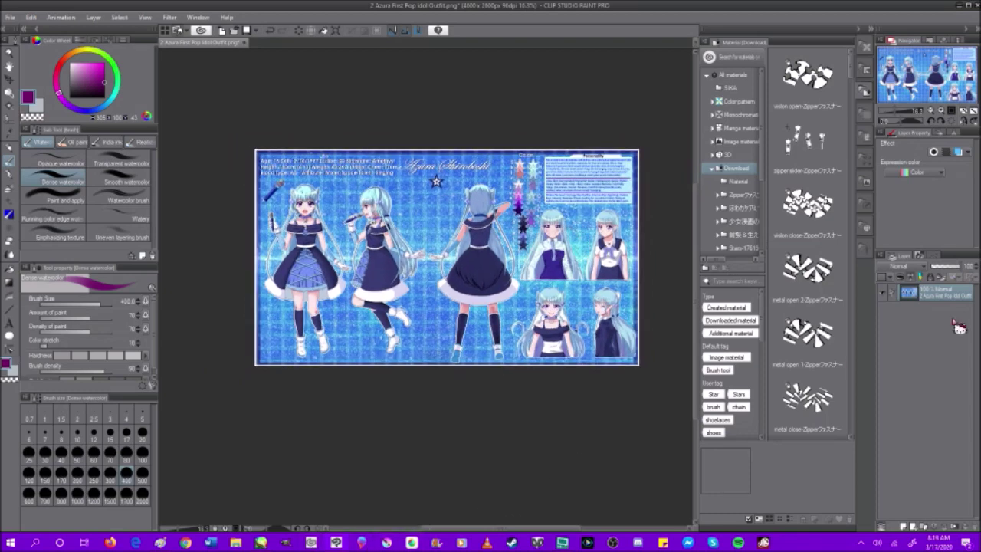
# Step: Look through the edit history and the default auto actions, including Bevel and emboss, and return to the layer list
pyautogui.click(918, 256)
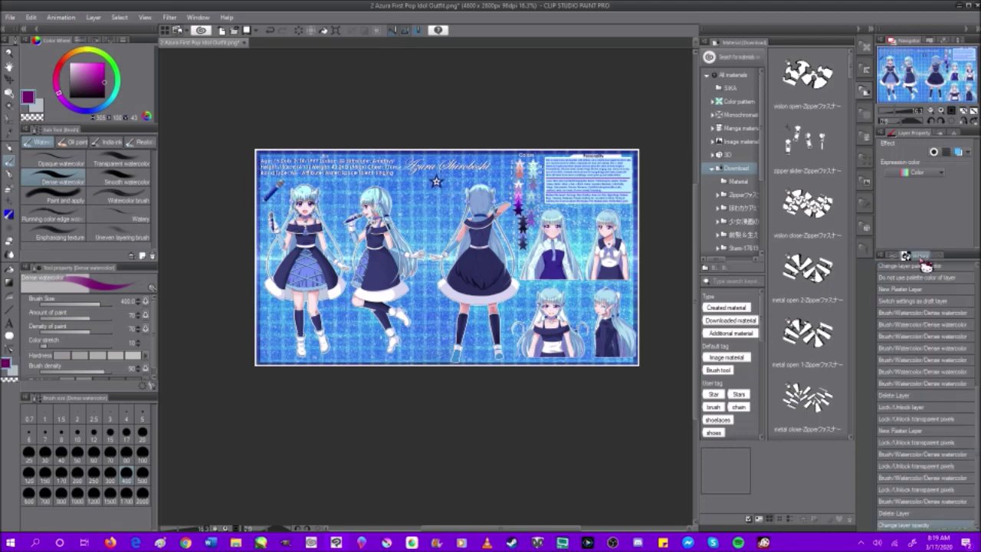
pyautogui.scroll(1, 929, 310)
pyautogui.scroll(4, 928, 330)
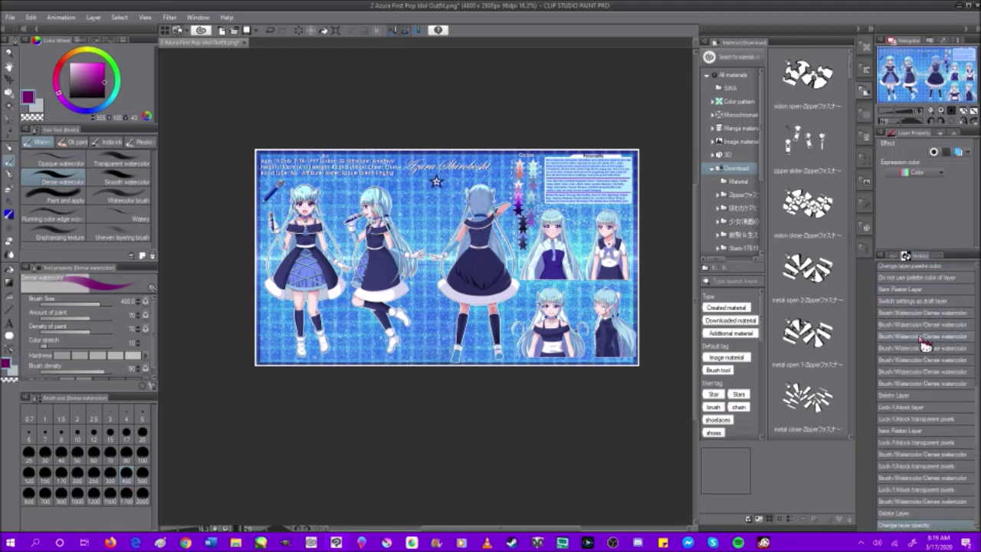
pyautogui.click(899, 256)
pyautogui.click(939, 257)
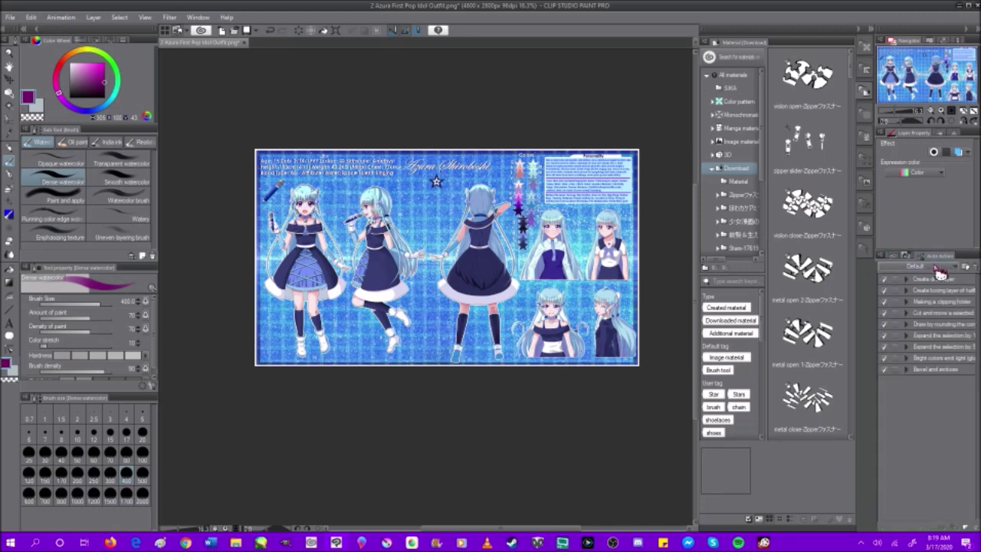
pyautogui.click(886, 370)
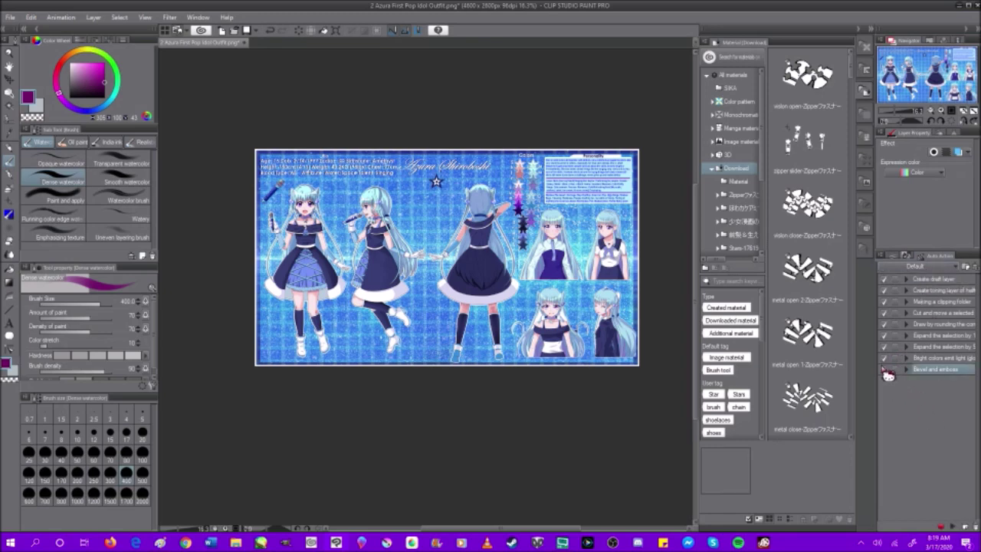
pyautogui.scroll(-3, 557, 227)
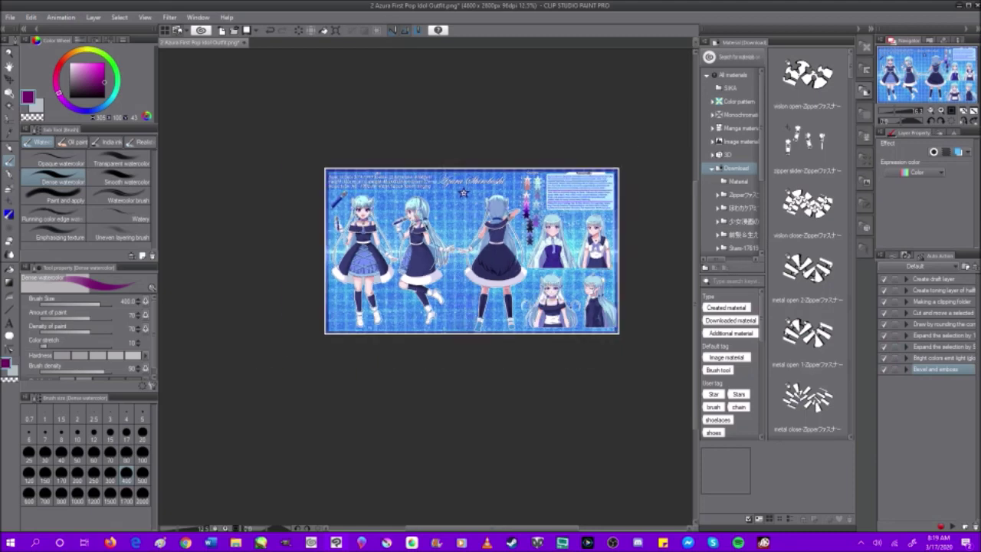
pyautogui.scroll(2, 449, 160)
pyautogui.scroll(1, 414, 160)
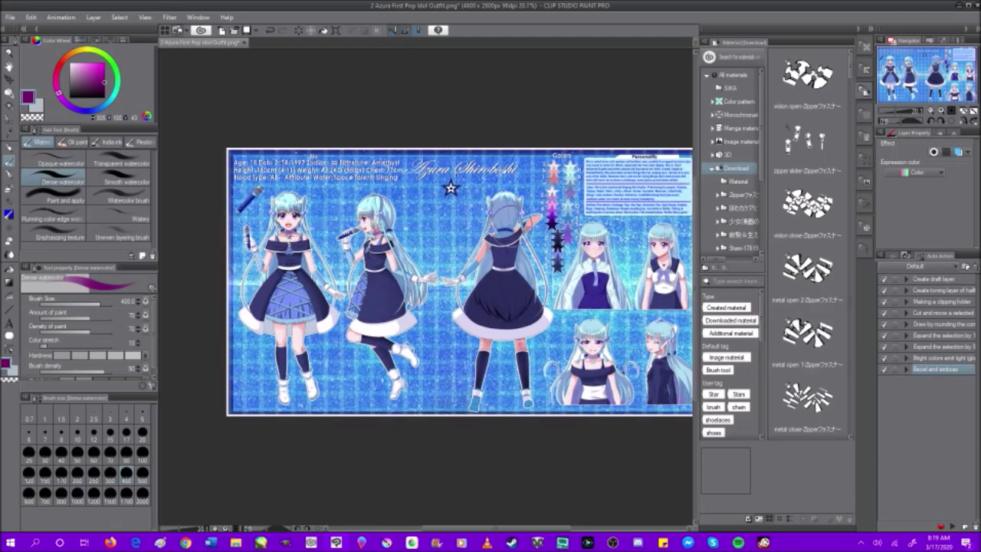
pyautogui.click(893, 256)
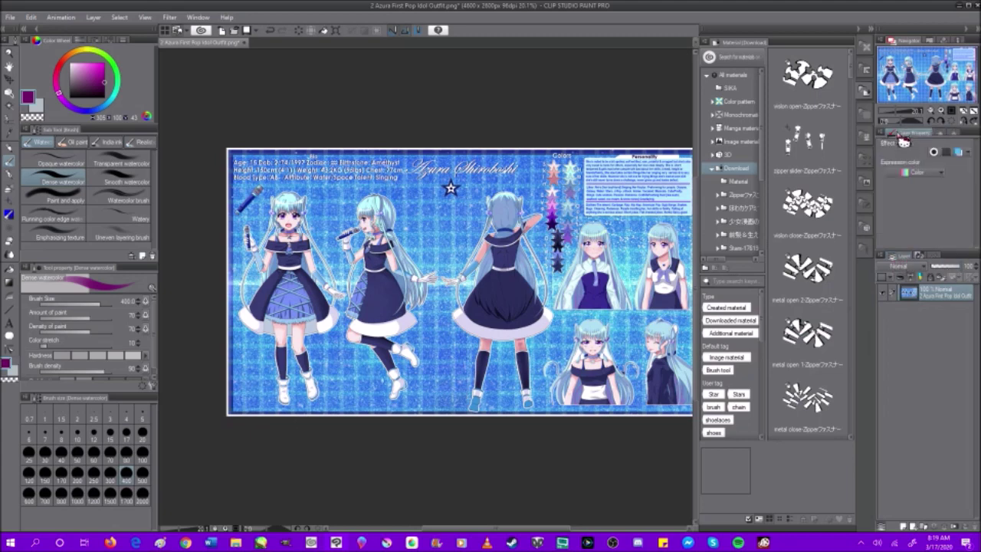
# Step: Try the Gray and Monochrome expression colors on the character sheet layer and set it back to Color
pyautogui.click(929, 173)
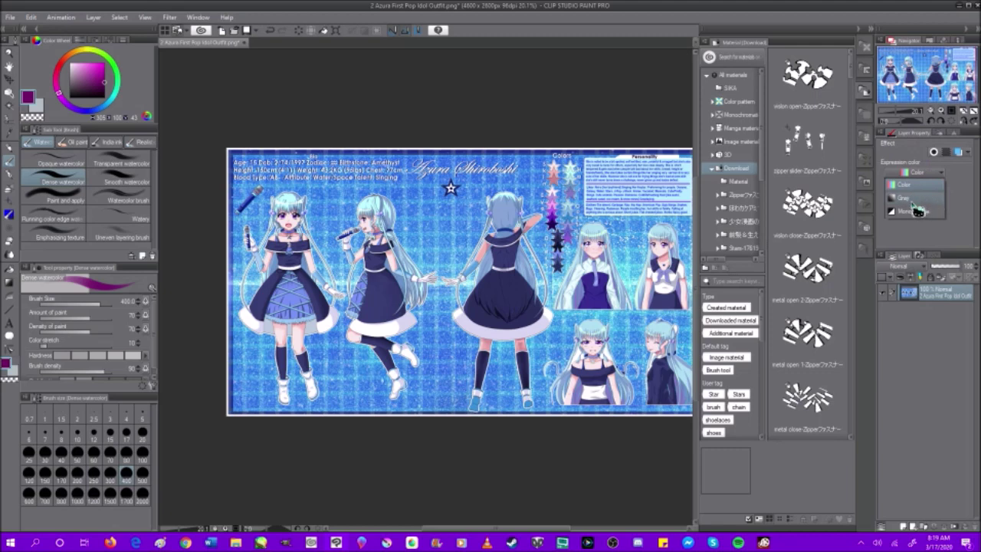
pyautogui.click(908, 197)
pyautogui.click(916, 177)
pyautogui.click(910, 185)
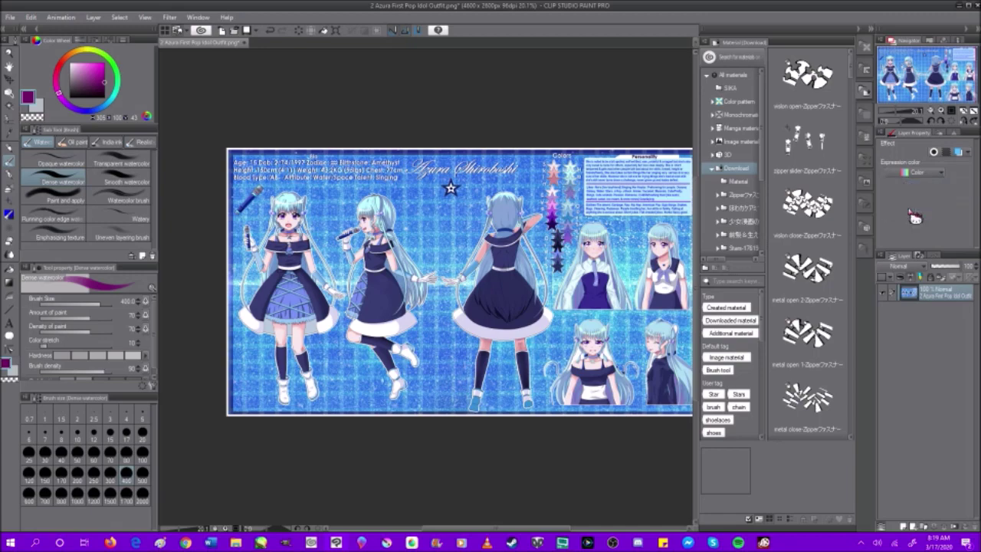
pyautogui.click(916, 171)
pyautogui.click(913, 211)
pyautogui.click(916, 172)
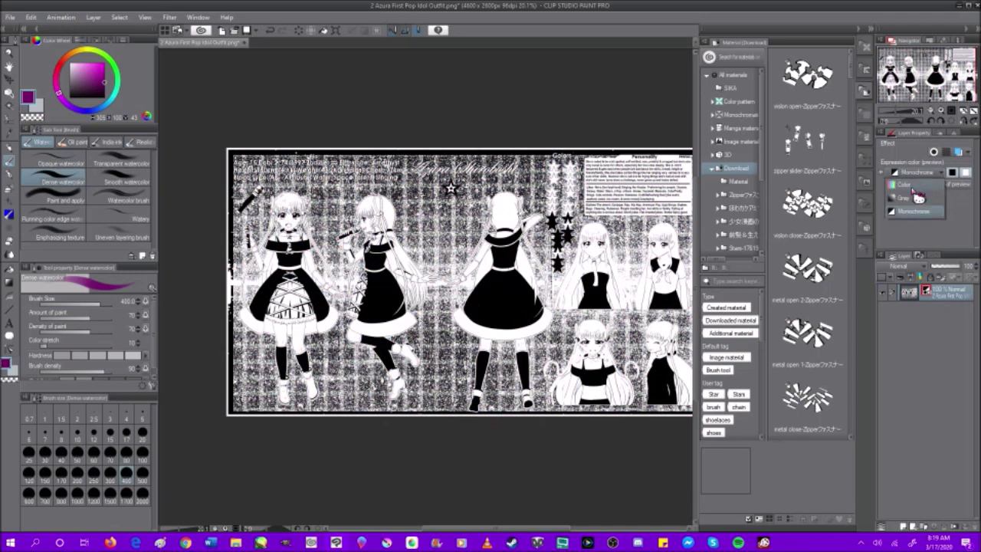
pyautogui.click(911, 185)
# Step: Try the Tone effect together with the Border effect on the character sheet layer
pyautogui.click(947, 152)
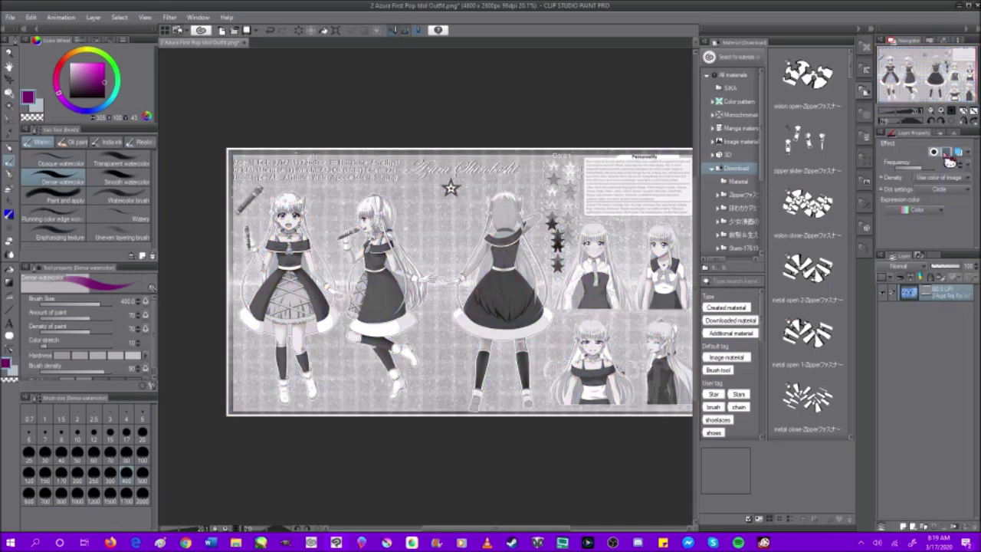
pyautogui.click(935, 153)
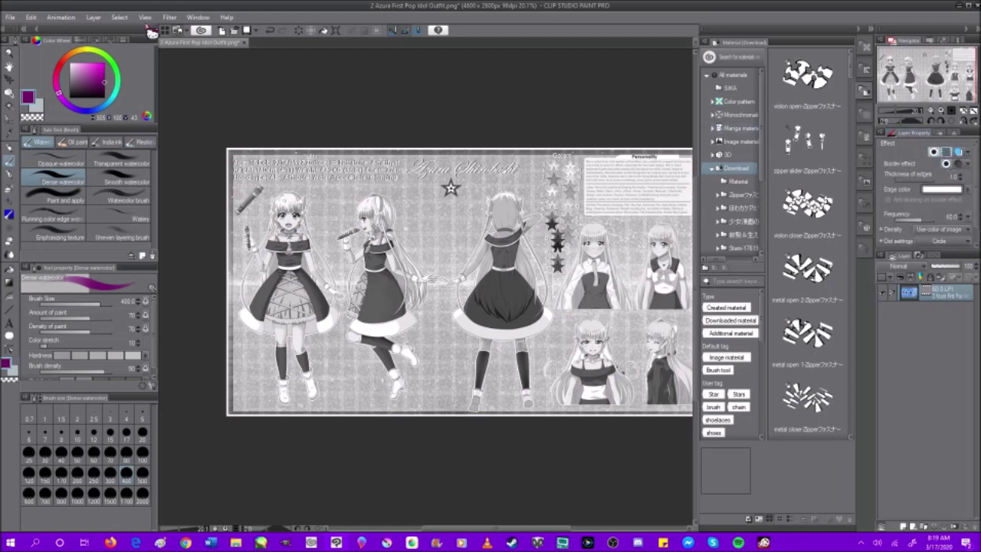
# Step: Close the document, discarding its changes, and reopen "2 Azura First Pop Idol Outfit.png" from the Character Reference folder
pyautogui.click(246, 43)
pyautogui.press('Return')
pyautogui.click(11, 18)
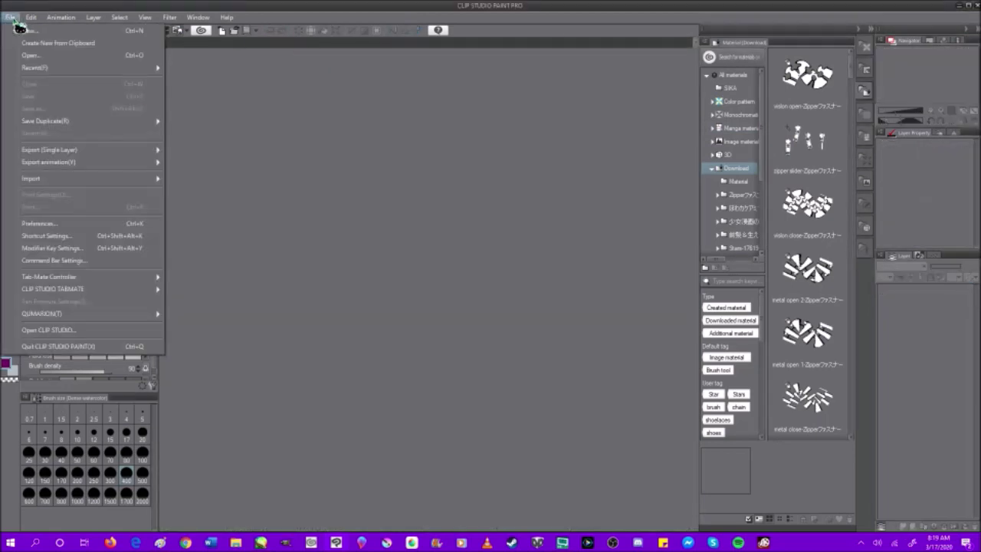
pyautogui.click(55, 57)
pyautogui.scroll(-4, 441, 217)
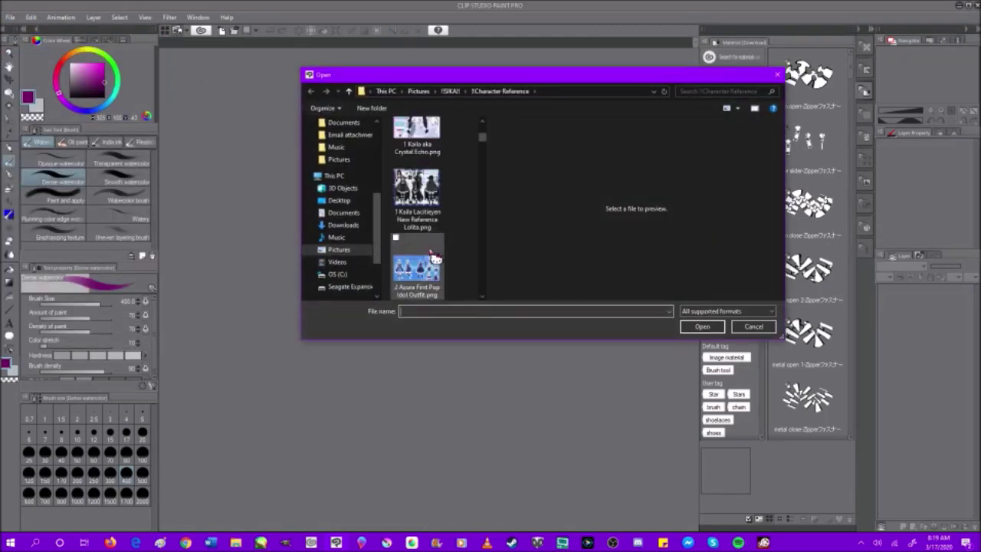
pyautogui.click(418, 270)
pyautogui.click(702, 327)
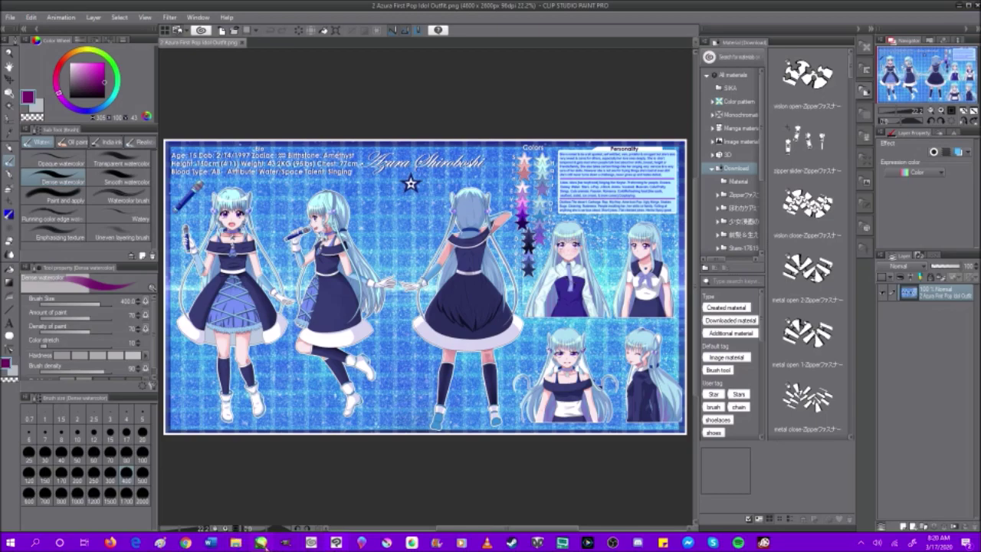
pyautogui.click(261, 543)
pyautogui.scroll(-1, 486, 269)
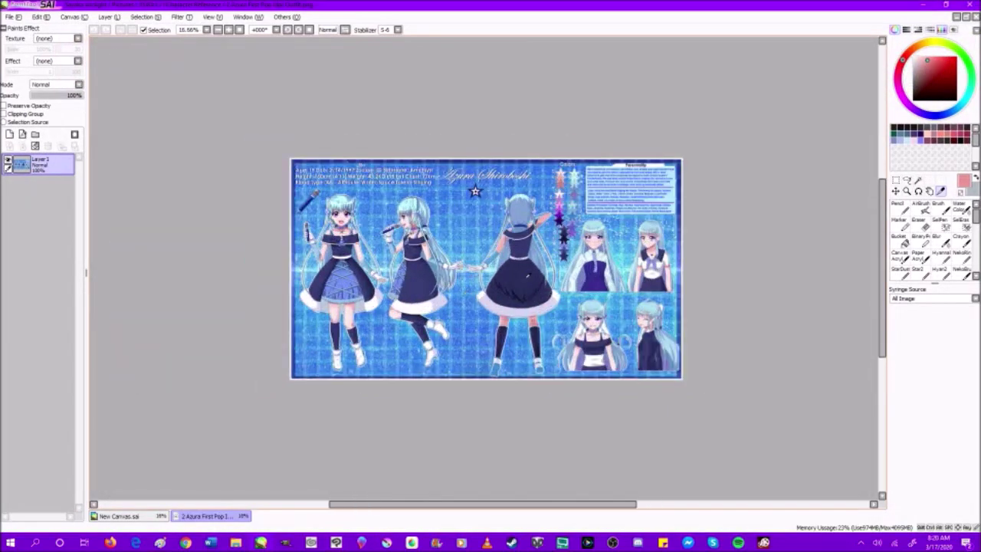
pyautogui.click(946, 5)
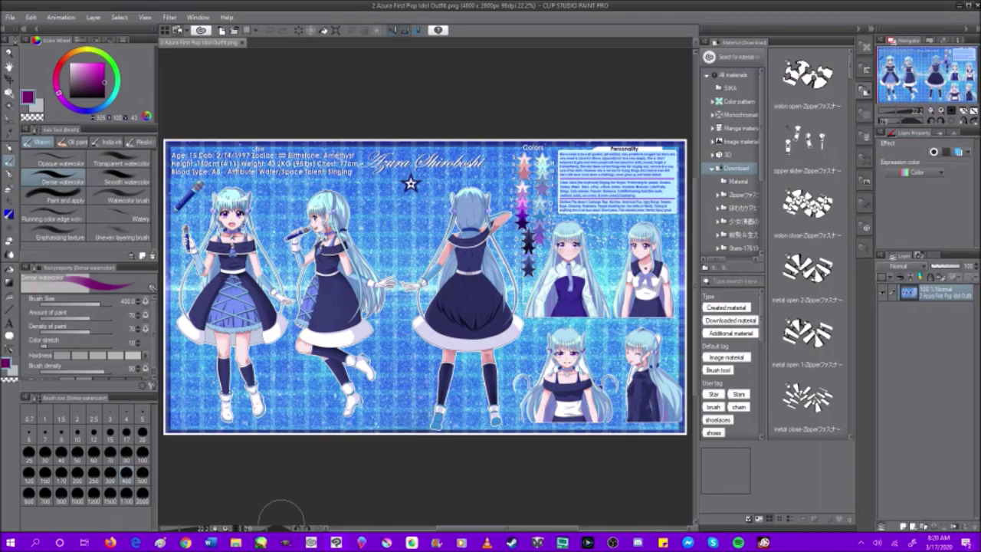
# Step: Switch to PaintTool SAI and add a new normal layer and a linework layer above the character sheet
pyautogui.click(261, 543)
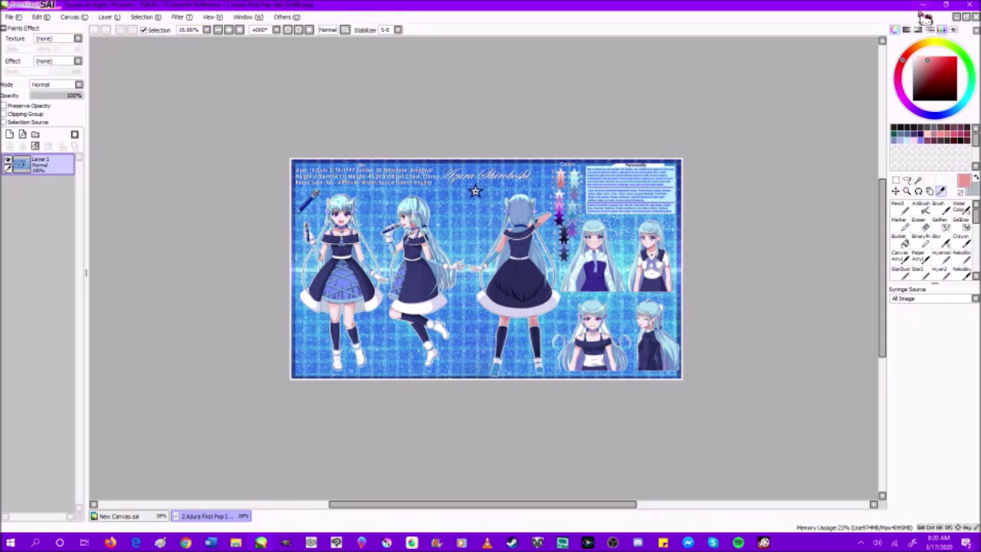
pyautogui.click(10, 135)
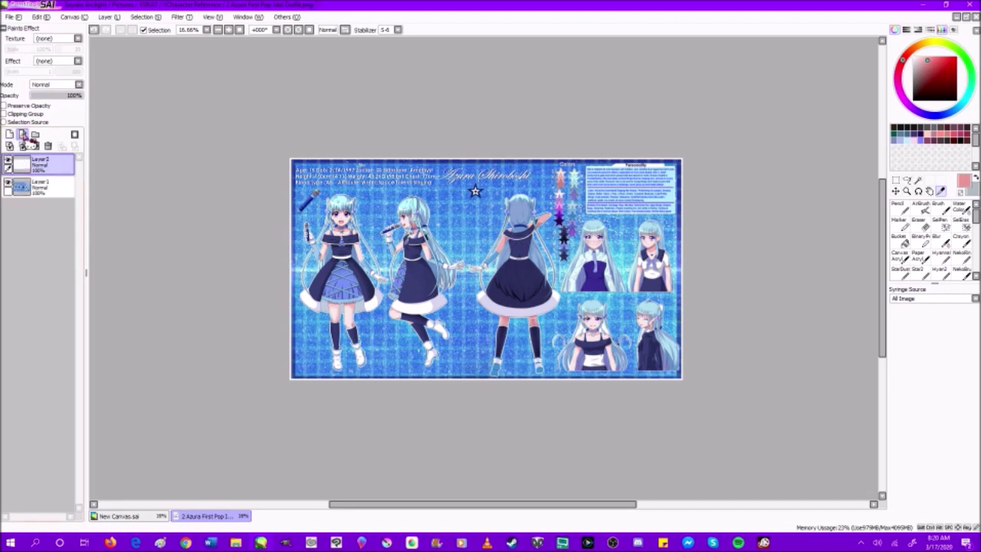
pyautogui.click(23, 135)
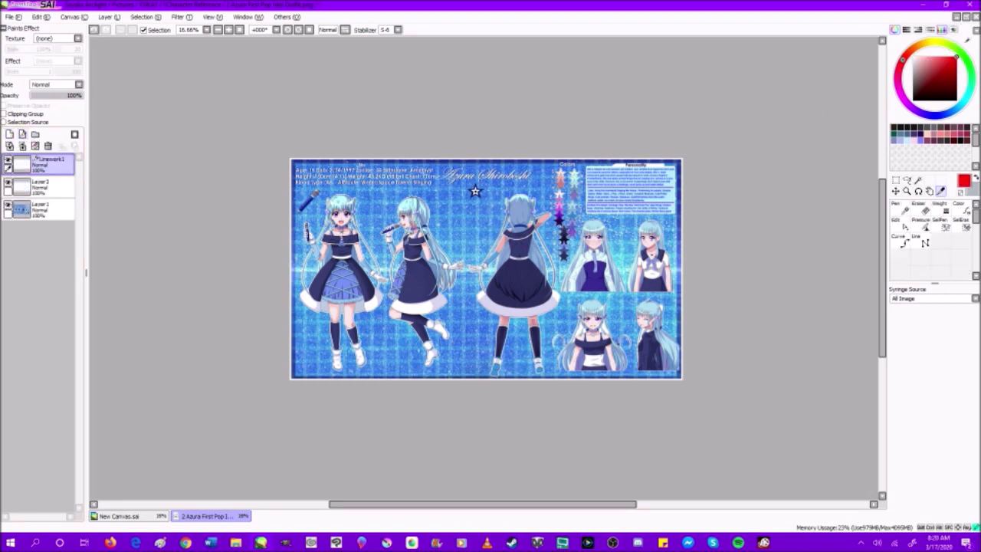
# Step: Draw a red, roughly triangular loop around the back-view character's forearm with the linework Curve tool at size 10
pyautogui.click(906, 242)
pyautogui.click(898, 420)
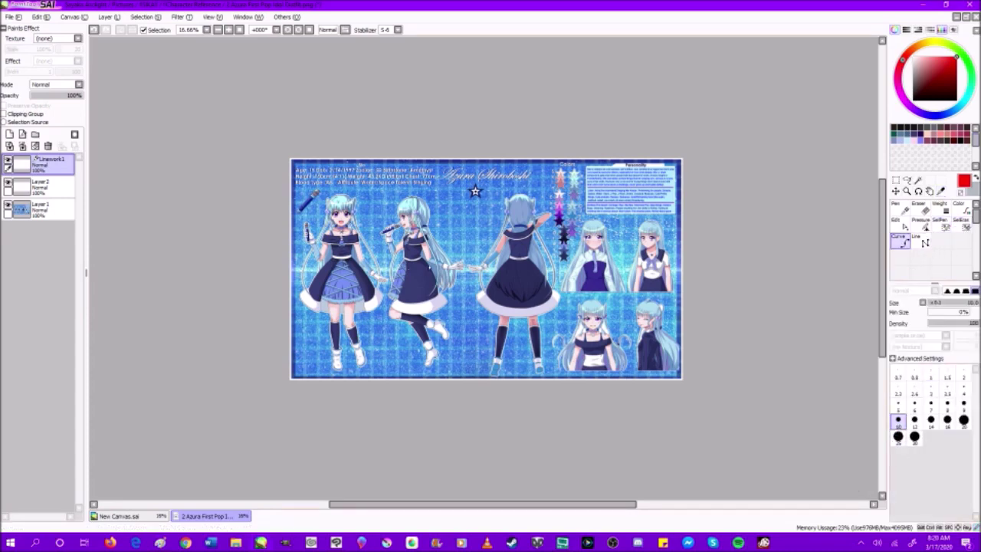
pyautogui.scroll(2, 470, 230)
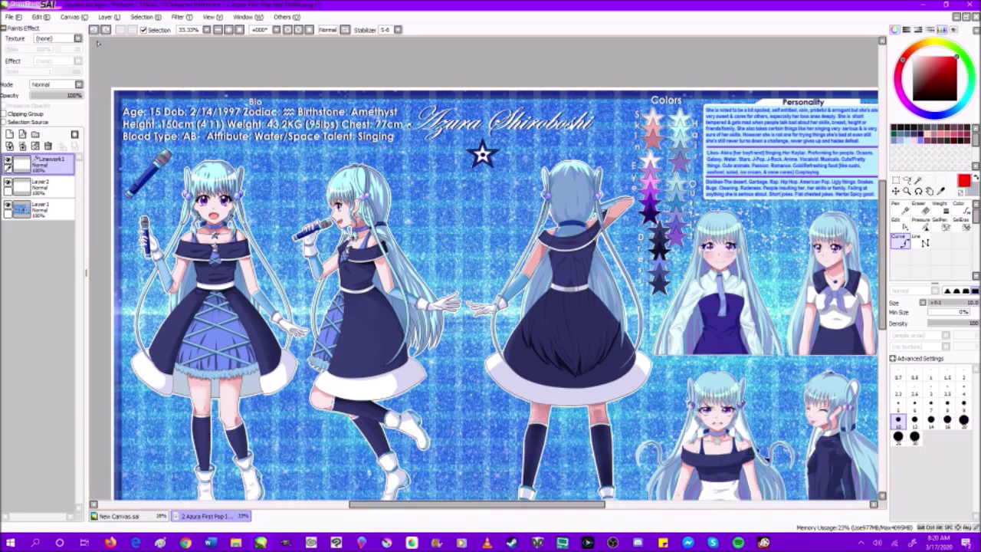
pyautogui.moveTo(484, 272)
pyautogui.mouseDown()
pyautogui.moveTo(558, 264)
pyautogui.moveTo(471, 255)
pyautogui.mouseUp()
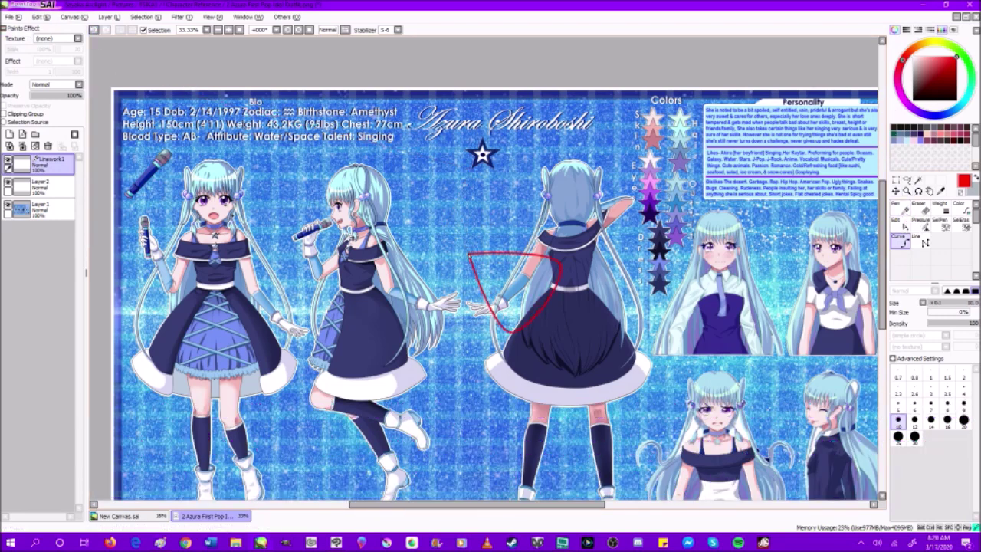
# Step: Go through the Line, Edit and Pen tools available on the linework layer and view their options
pyautogui.click(924, 242)
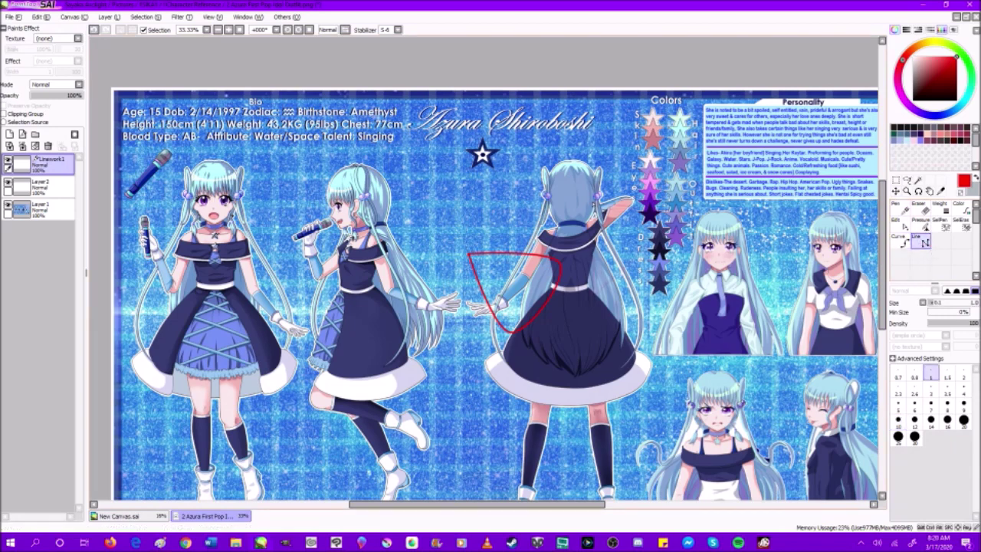
pyautogui.click(904, 221)
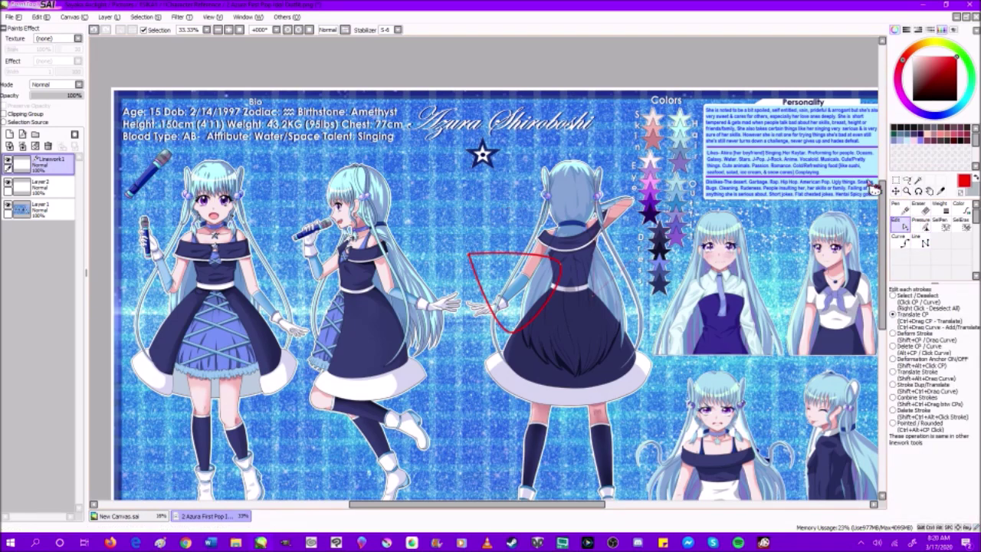
pyautogui.click(902, 210)
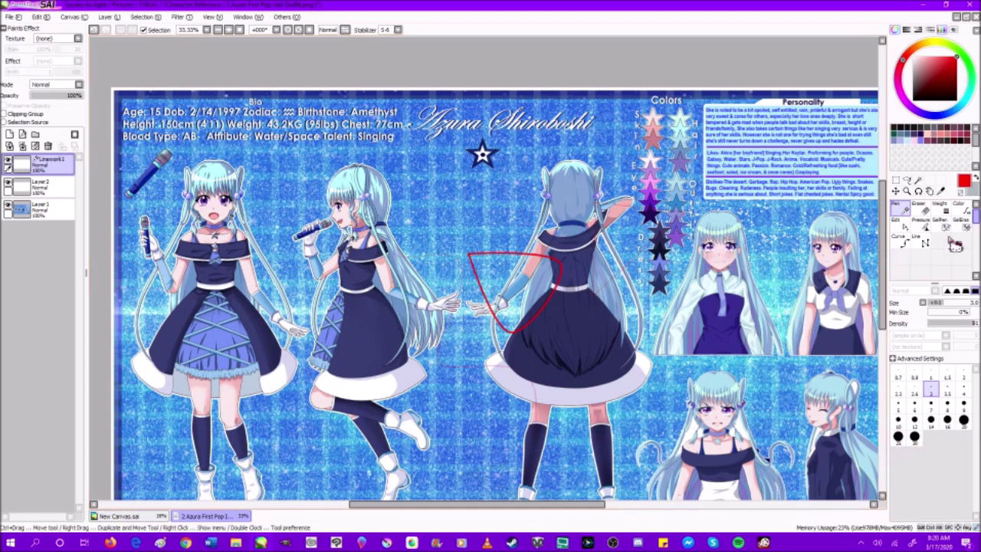
pyautogui.click(905, 227)
pyautogui.scroll(5, 411, 250)
pyautogui.moveTo(418, 235); pyautogui.dragTo(475, 261)
pyautogui.scroll(-5, 486, 256)
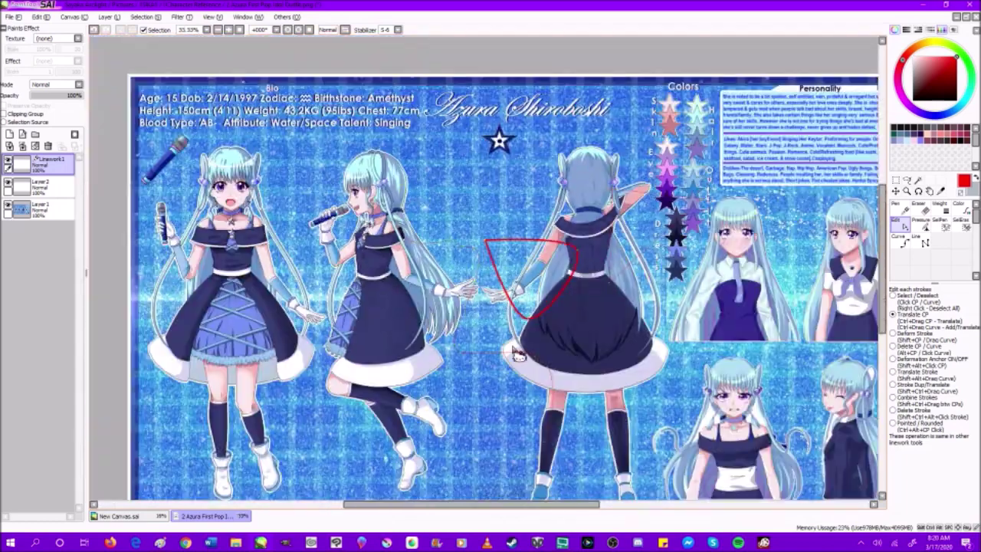
# Step: Delete the linework layer, briefly add and remove a layer folder, and merge Layer 2 down into the character sheet layer
pyautogui.click(47, 146)
pyautogui.click(35, 136)
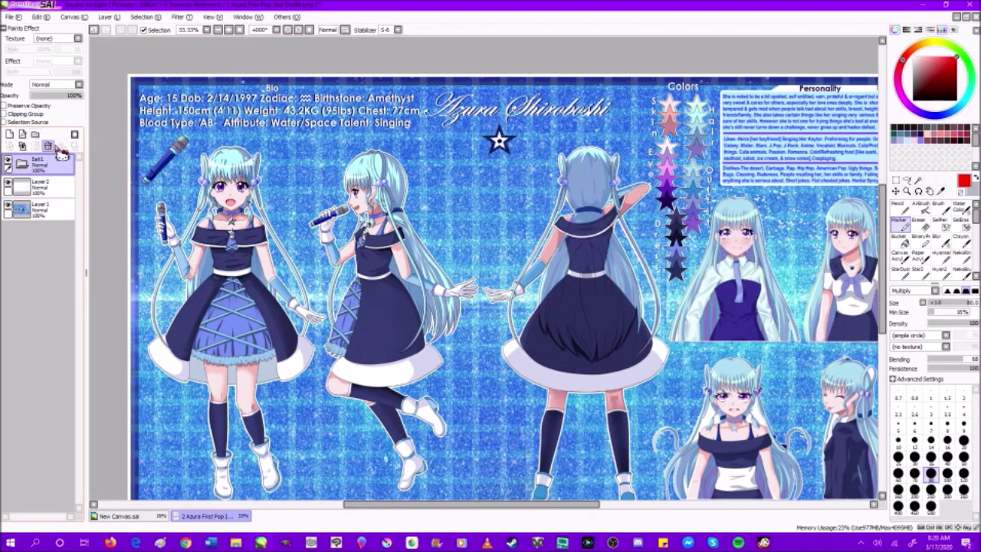
pyautogui.click(48, 146)
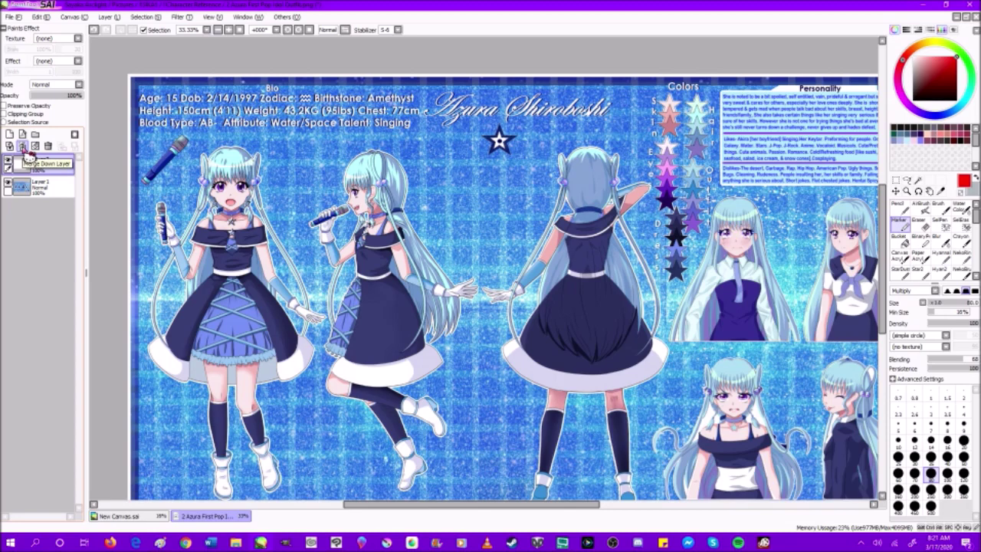
pyautogui.click(23, 146)
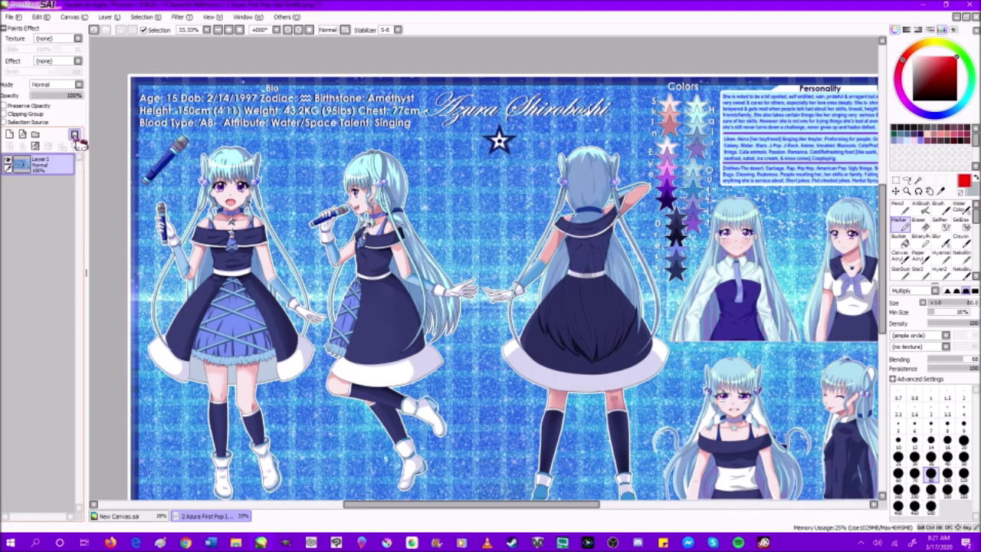
# Step: Try a layer mask on the character sheet layer and undo it
pyautogui.click(75, 134)
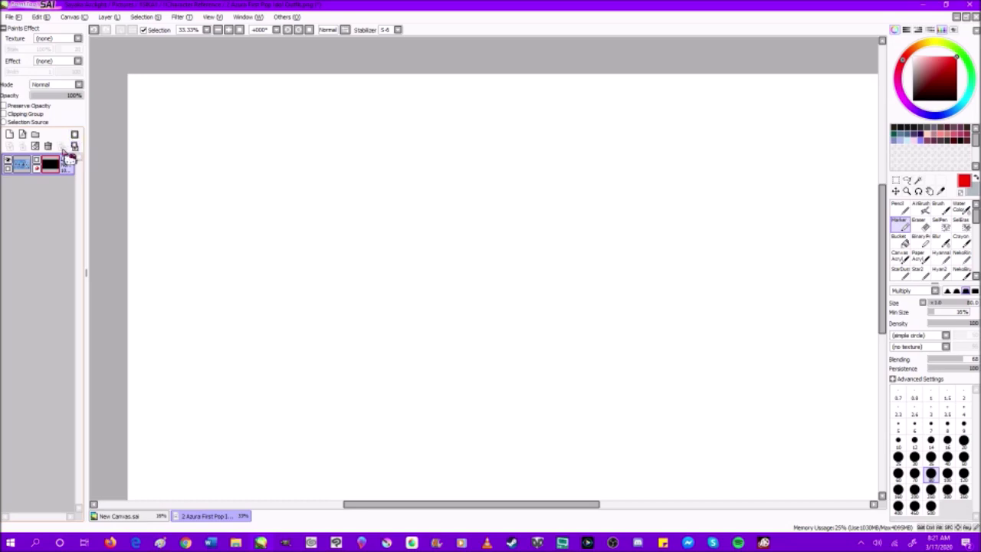
pyautogui.click(96, 33)
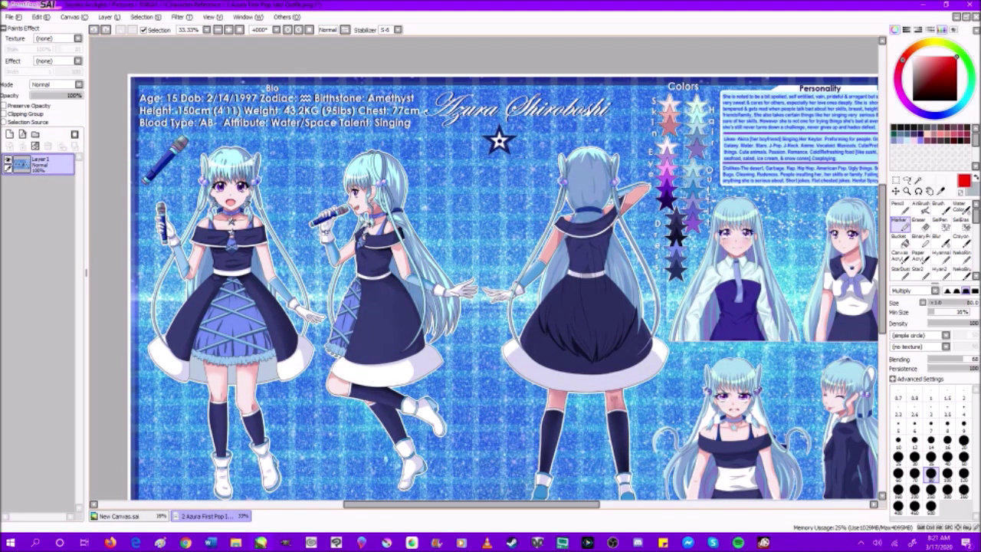
pyautogui.hotkey('ctrl', '-')
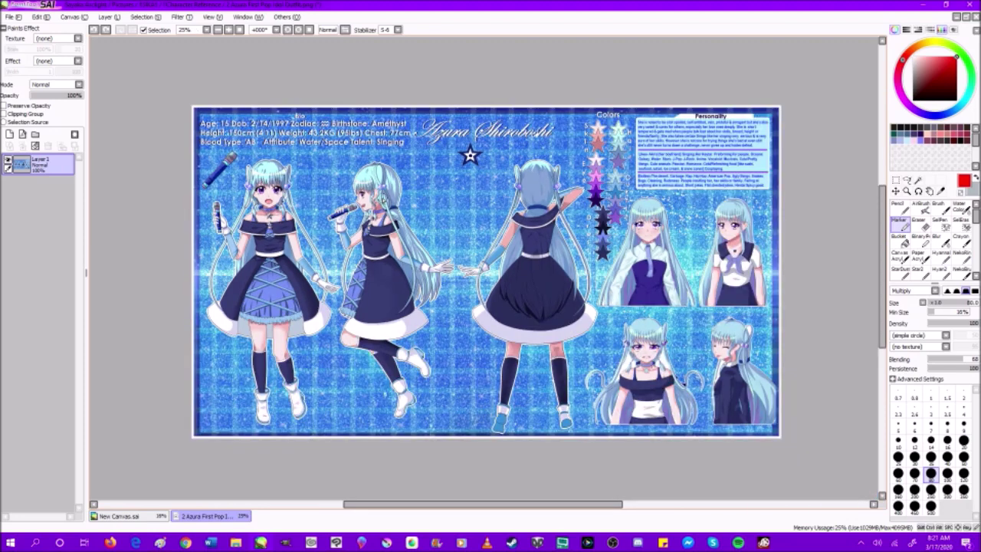
pyautogui.hotkey('ctrl', '-')
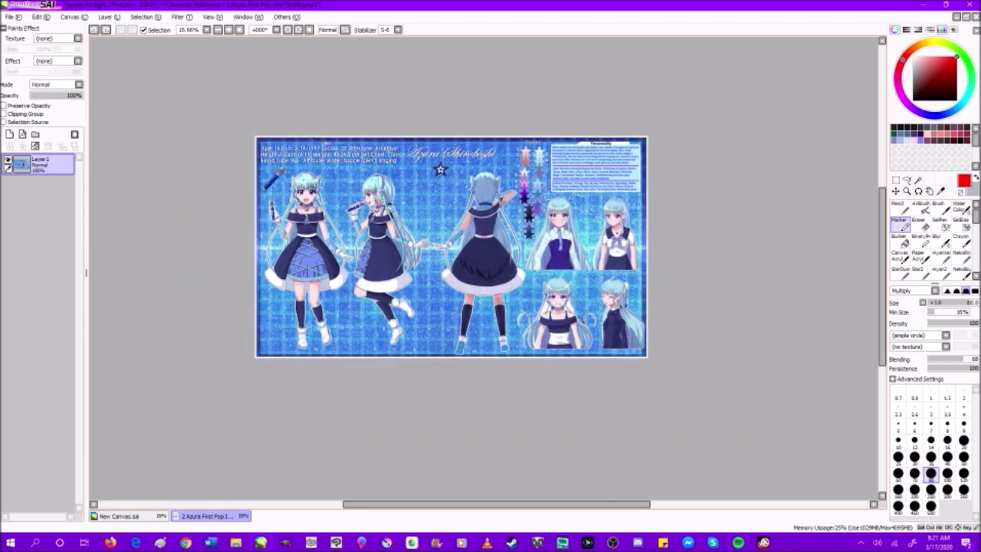
pyautogui.hotkey('ctrl', '+')
pyautogui.hotkey('ctrl', '+')
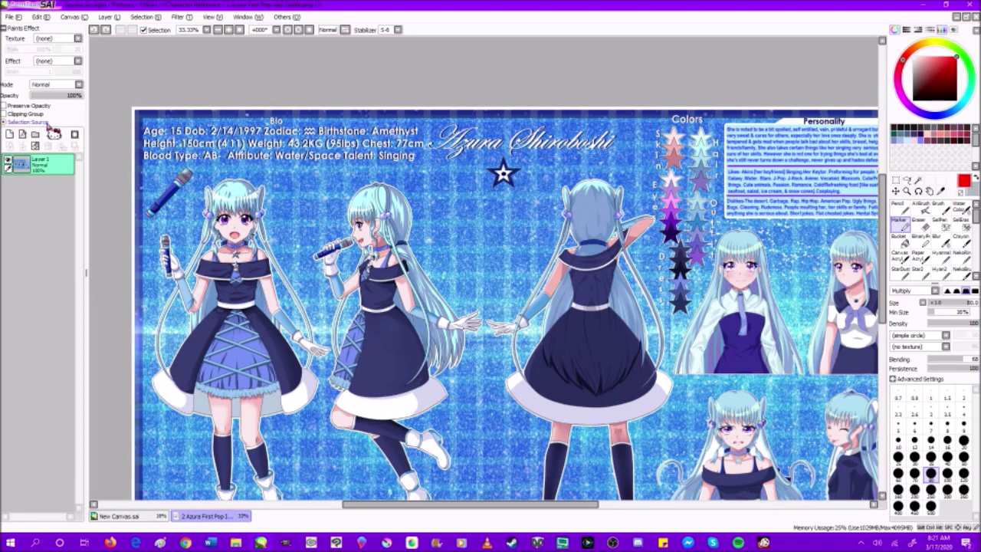
# Step: Try Selection Source and Clipping Group on the character sheet layer, then add a new layer and try Clipping Group and Preserve Opacity
pyautogui.click(37, 124)
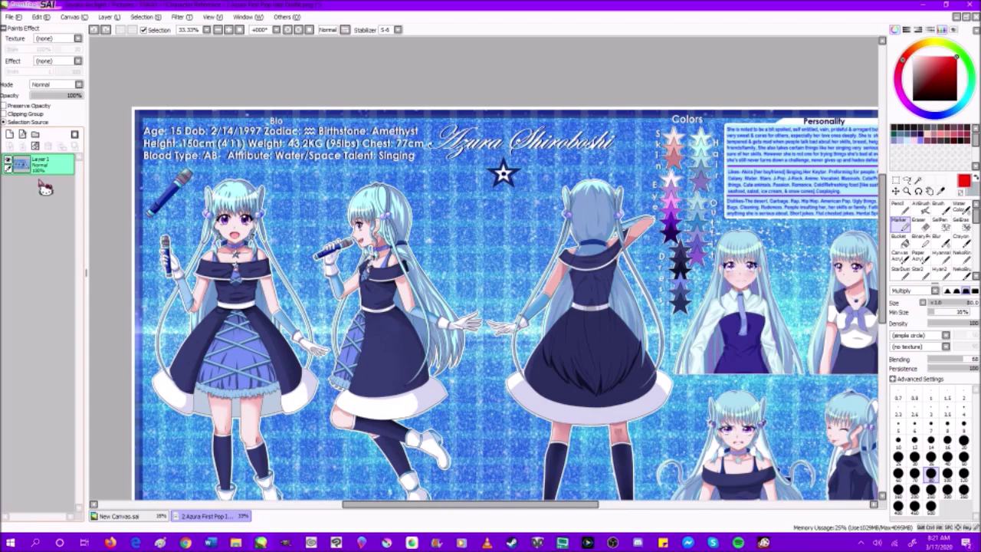
pyautogui.click(40, 116)
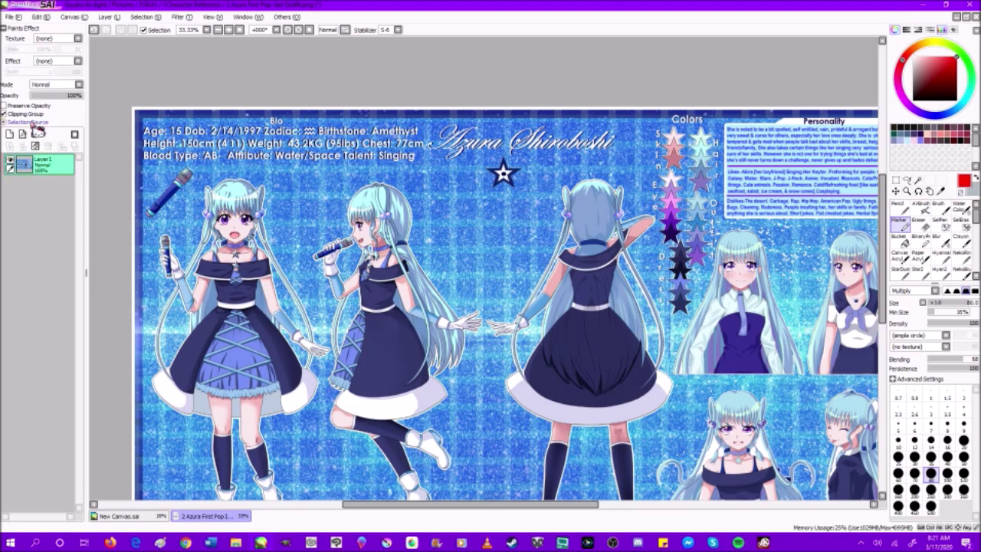
pyautogui.click(10, 134)
pyautogui.click(26, 114)
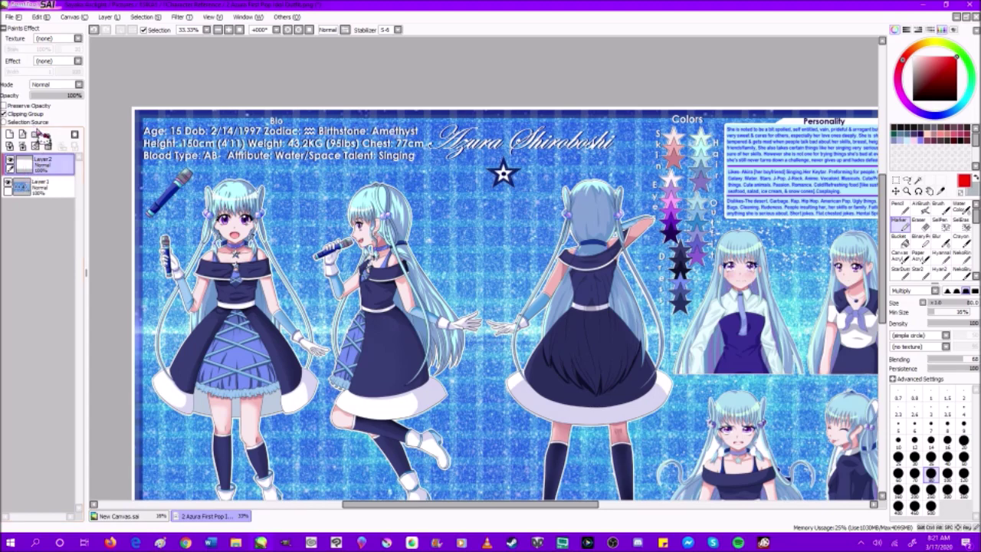
pyautogui.click(29, 106)
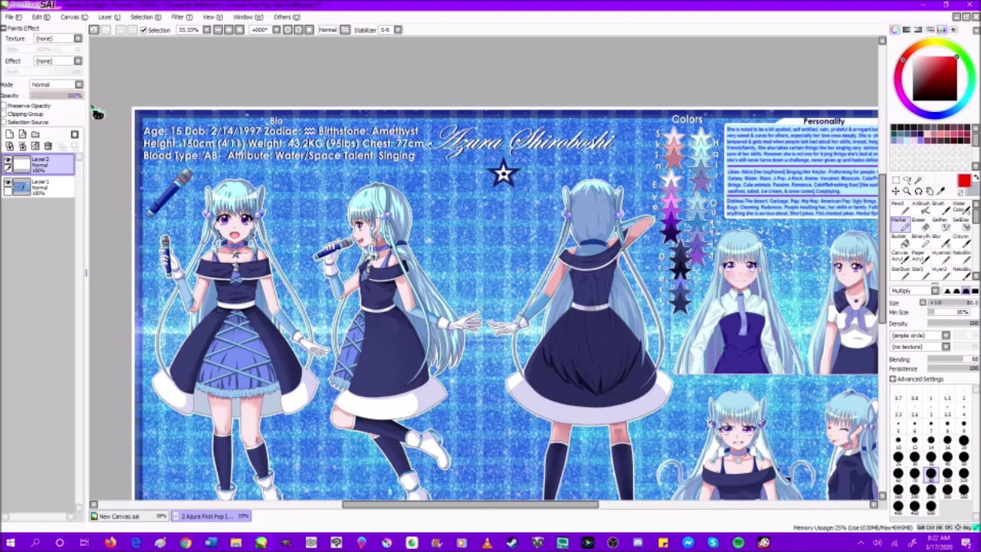
# Step: Look through the blending modes for the character sheet layer and apply the Fringe effect to it
pyautogui.click(39, 185)
pyautogui.moveTo(72, 96)
pyautogui.mouseDown()
pyautogui.moveTo(44, 96)
pyautogui.moveTo(85, 109)
pyautogui.moveTo(84, 92)
pyautogui.mouseUp()
pyautogui.click(79, 85)
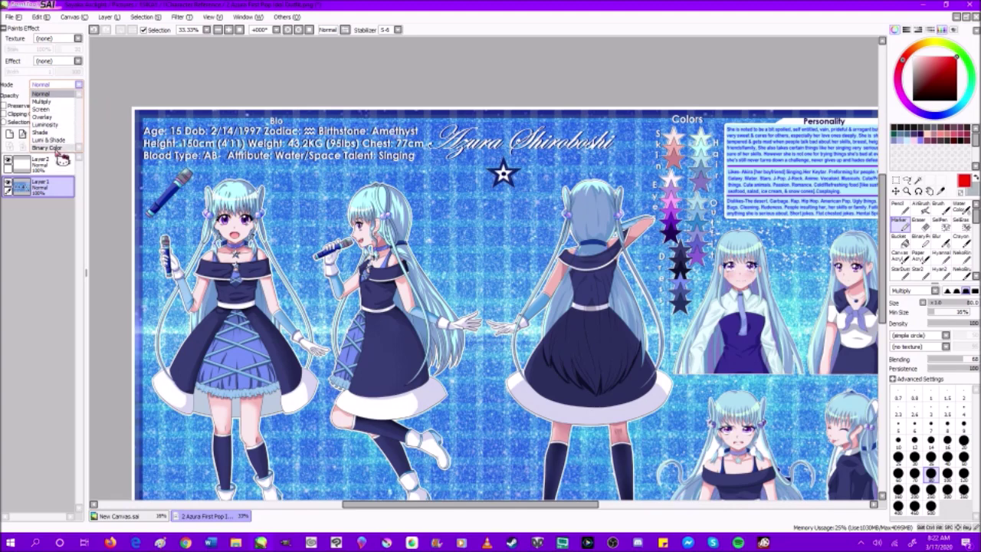
pyautogui.click(79, 69)
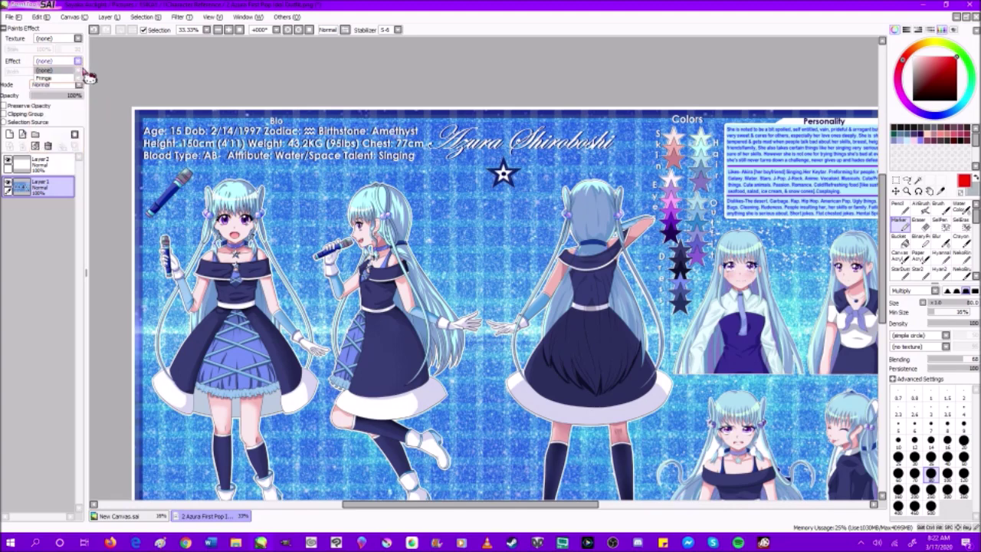
pyautogui.click(62, 77)
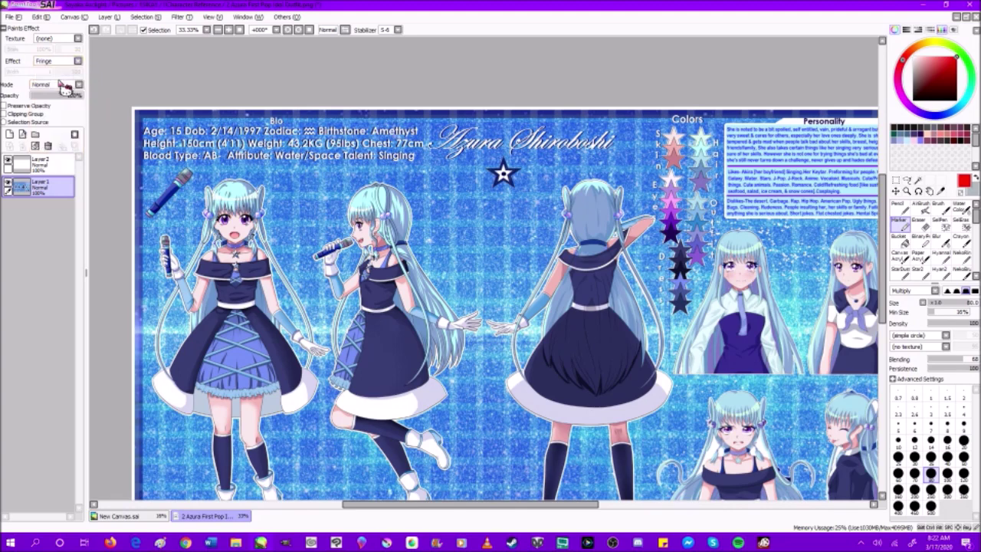
# Step: Scribble a Marker test stroke on the Fringe-effect character sheet layer, undo it, and set the layer's effect back to none
pyautogui.click(46, 163)
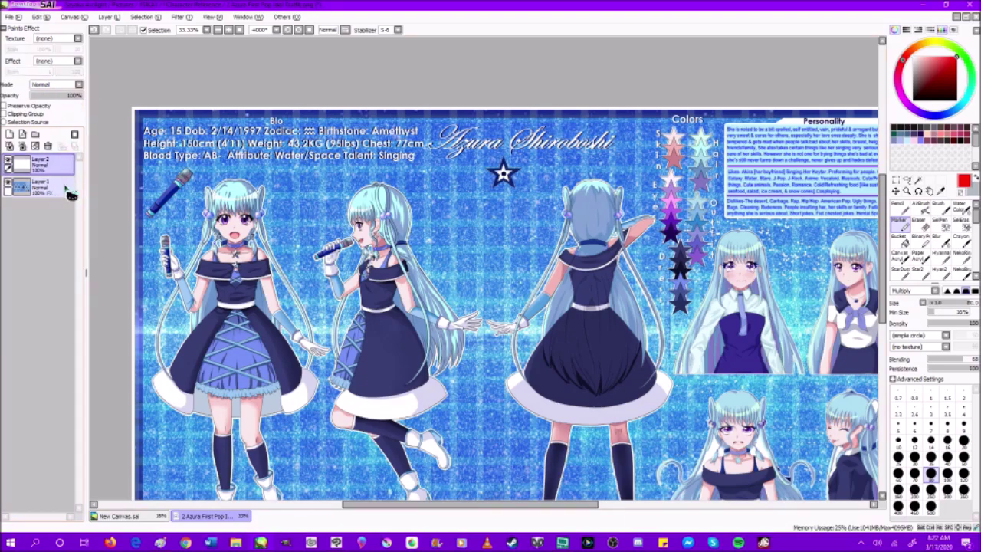
pyautogui.click(38, 186)
pyautogui.moveTo(387, 187)
pyautogui.mouseDown()
pyautogui.moveTo(409, 223)
pyautogui.moveTo(458, 216)
pyautogui.mouseUp()
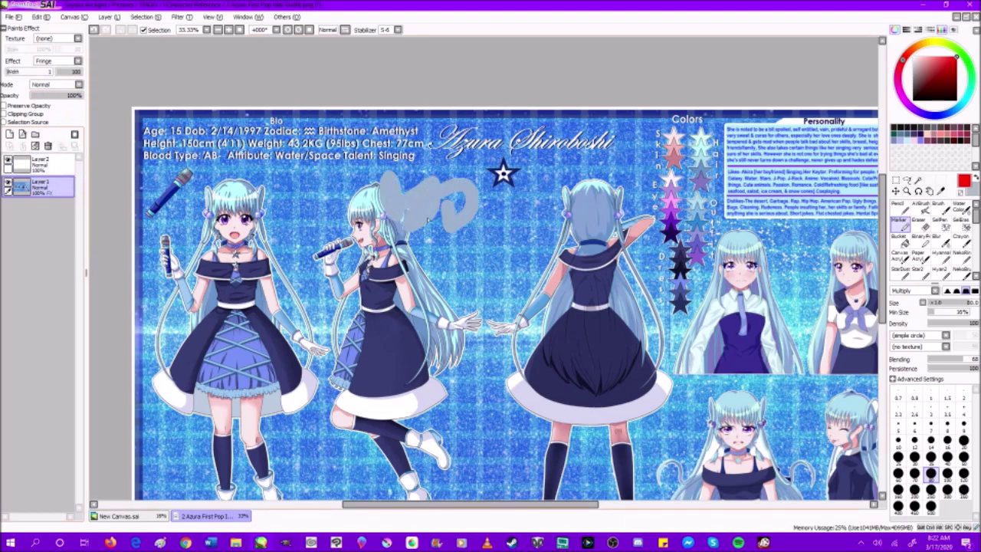
pyautogui.scroll(5, 429, 195)
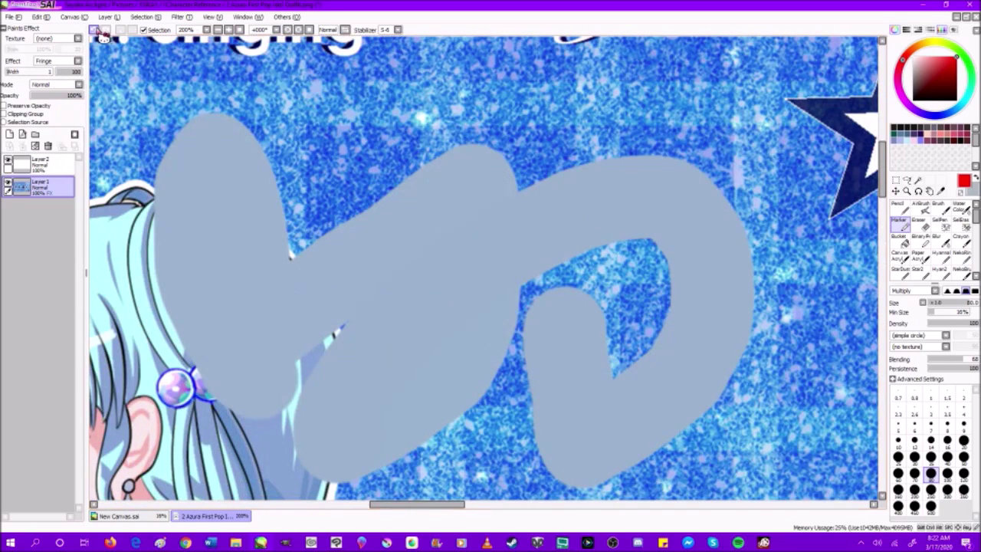
pyautogui.click(103, 36)
pyautogui.click(77, 60)
pyautogui.click(46, 70)
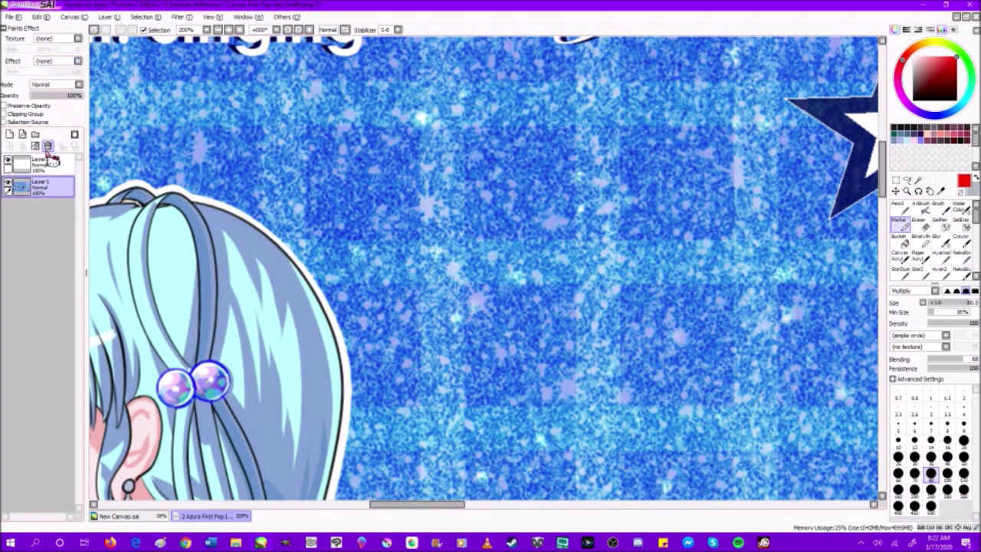
# Step: Paint a large red blob with the Marker at size 80 on Layer 2, above the side-view character's hair
pyautogui.click(48, 160)
pyautogui.scroll(2, 437, 280)
pyautogui.moveTo(437, 280)
pyautogui.mouseDown()
pyautogui.moveTo(521, 125)
pyautogui.moveTo(446, 231)
pyautogui.moveTo(339, 289)
pyautogui.moveTo(258, 253)
pyautogui.mouseUp()
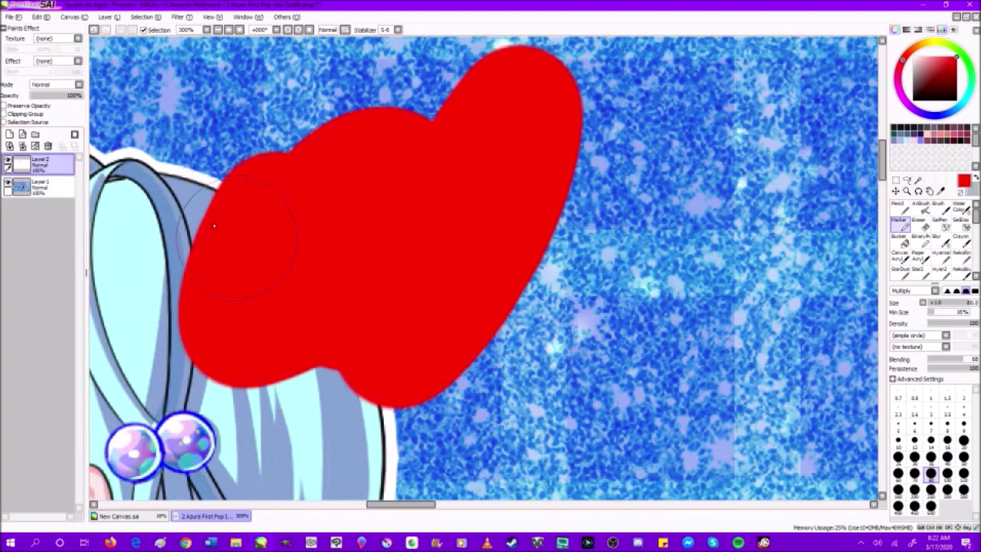
# Step: Apply the Fringe effect to the red blob's layer and reduce its width to 1 and its strength to 80
pyautogui.click(77, 62)
pyautogui.click(69, 81)
pyautogui.click(43, 71)
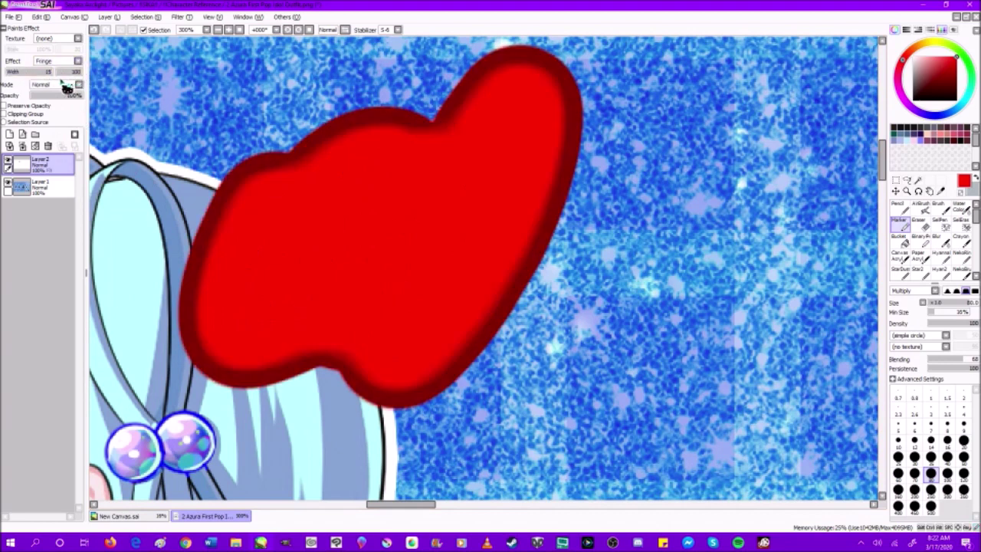
pyautogui.moveTo(23, 75)
pyautogui.mouseDown()
pyautogui.moveTo(80, 91)
pyautogui.moveTo(80, 76)
pyautogui.moveTo(17, 77)
pyautogui.mouseUp()
pyautogui.click(57, 73)
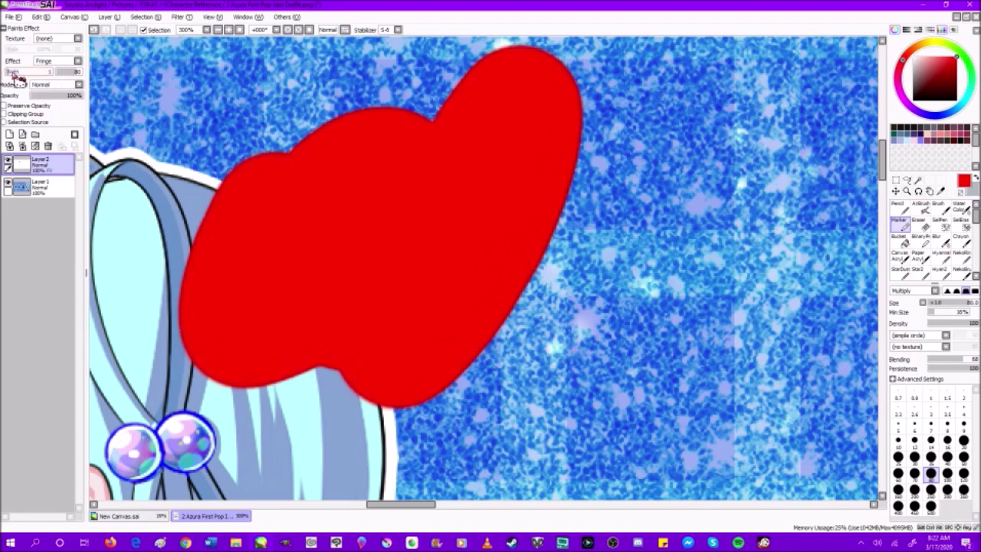
# Step: Remove the Fringe effect from the red blob's layer and try the Watercolor B, Paper and Canvas textures on it
pyautogui.click(76, 60)
pyautogui.click(57, 61)
pyautogui.click(75, 38)
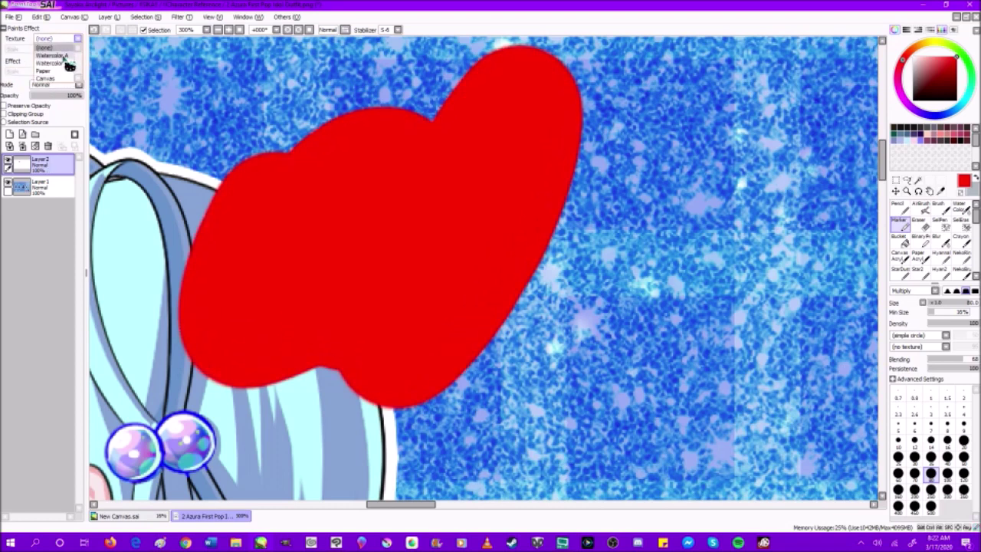
pyautogui.click(67, 63)
pyautogui.click(77, 38)
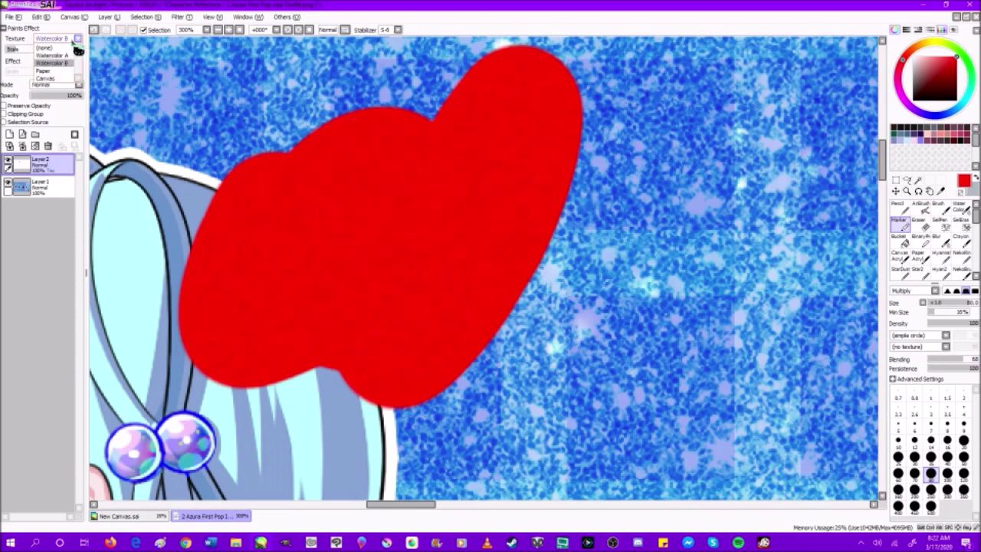
pyautogui.click(43, 70)
pyautogui.click(77, 38)
pyautogui.click(44, 78)
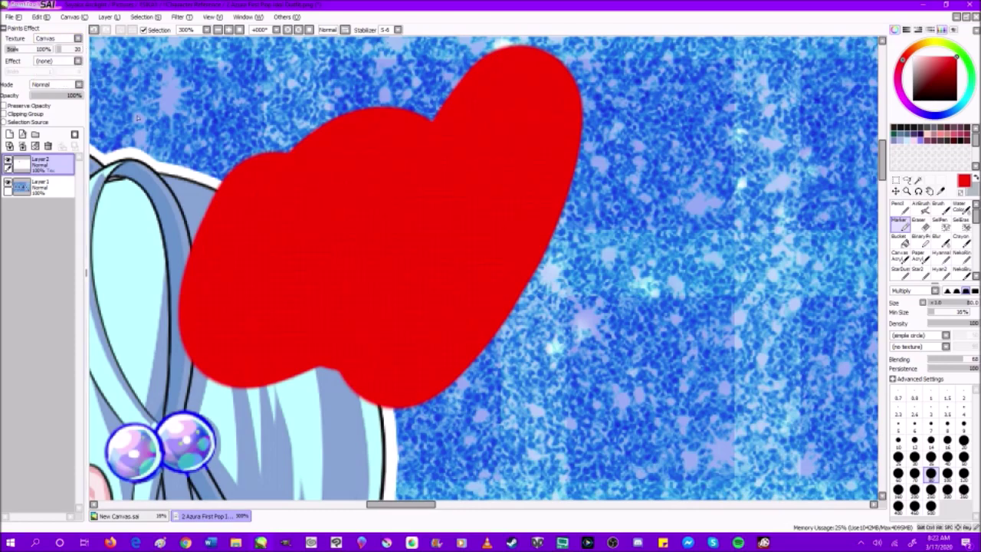
# Step: Delete the layer with the red blob, leaving only the character sheet layer
pyautogui.scroll(-5, 314, 206)
pyautogui.click(47, 146)
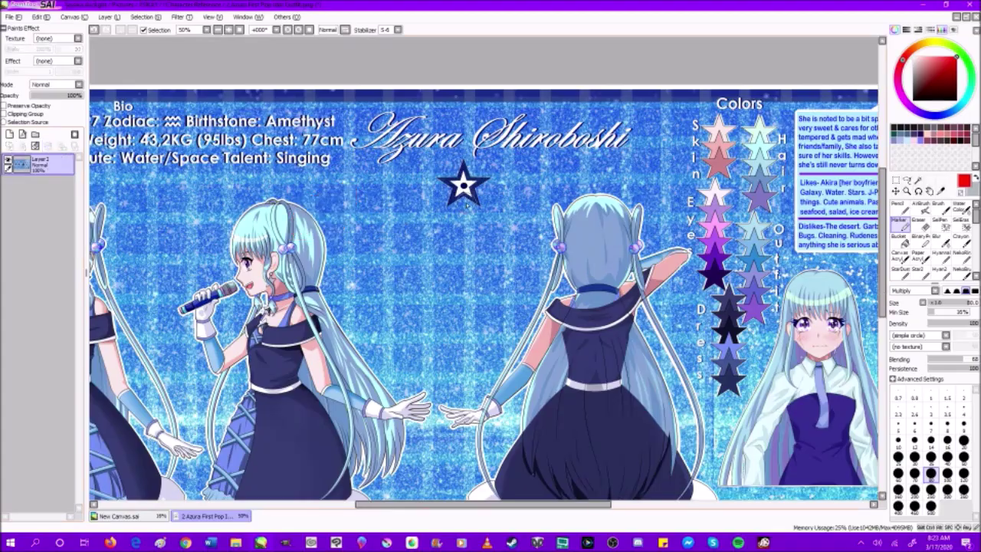
pyautogui.scroll(-2, 467, 205)
# Step: Switch to Paint and brush the Layers ratings into the chart: three check marks for Clip Studio, two check marks and a dash for SAI
pyautogui.click(160, 542)
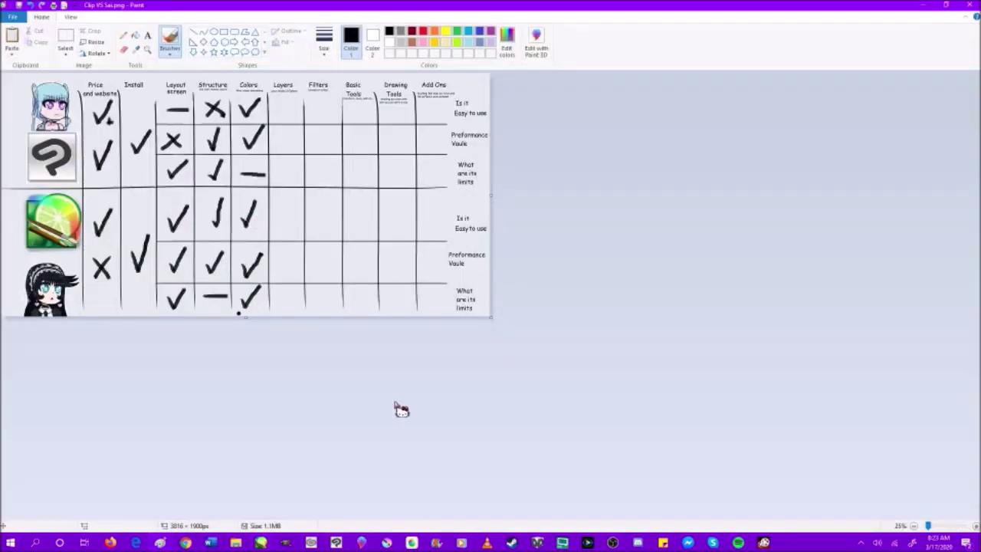
pyautogui.click(170, 48)
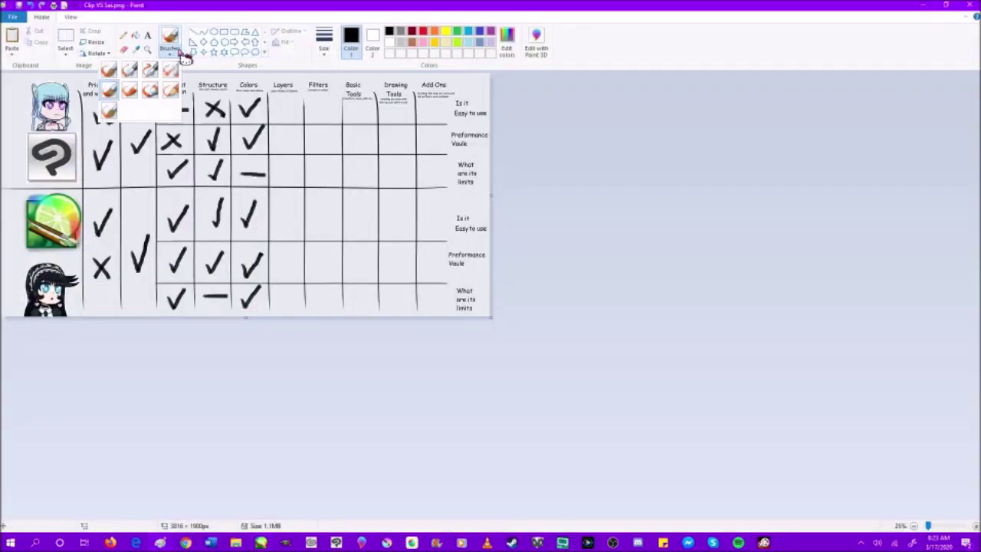
pyautogui.click(277, 109)
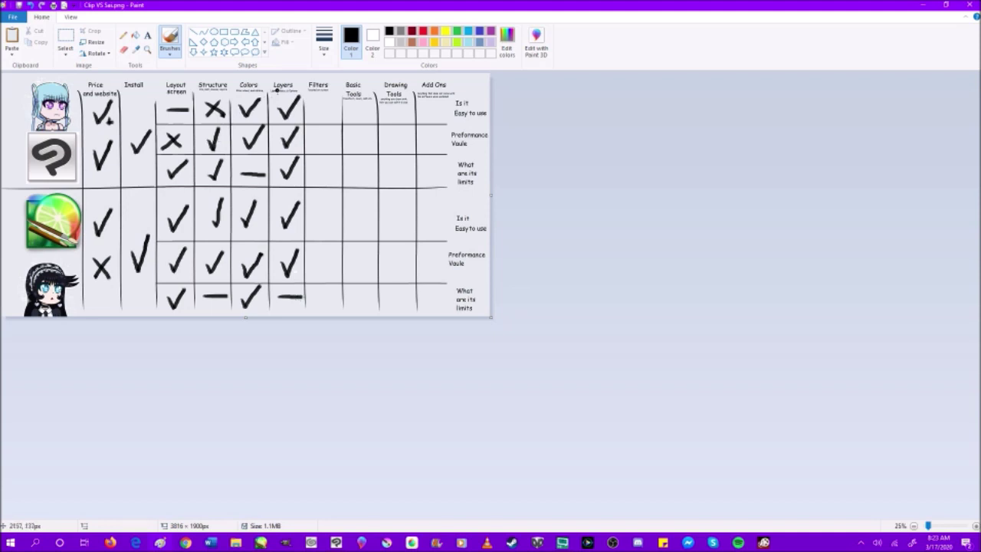
# Step: Switch to PaintTool SAI and try Hue and Saturation on the character sheet, desaturating it to -100 and returning the sliders close to neutral
pyautogui.click(937, 7)
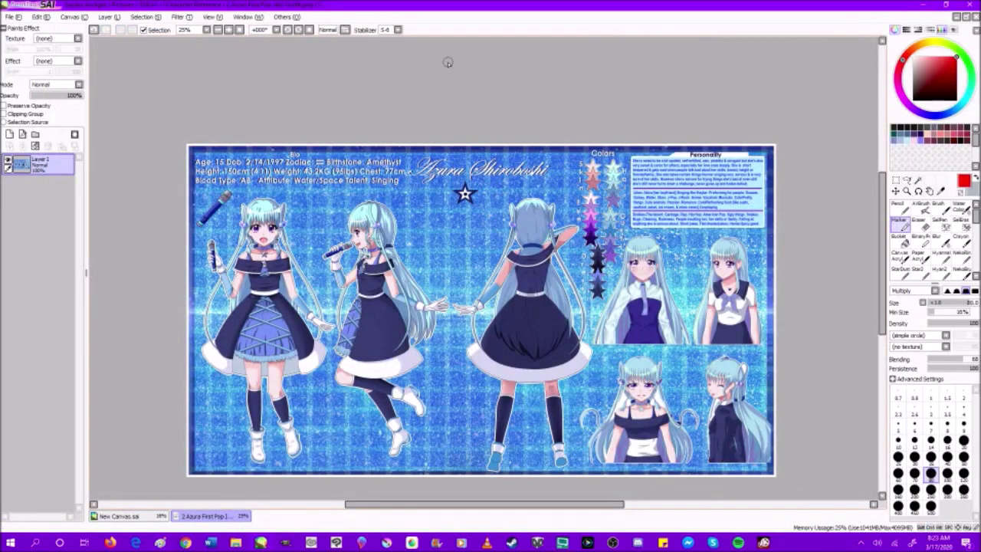
pyautogui.click(178, 17)
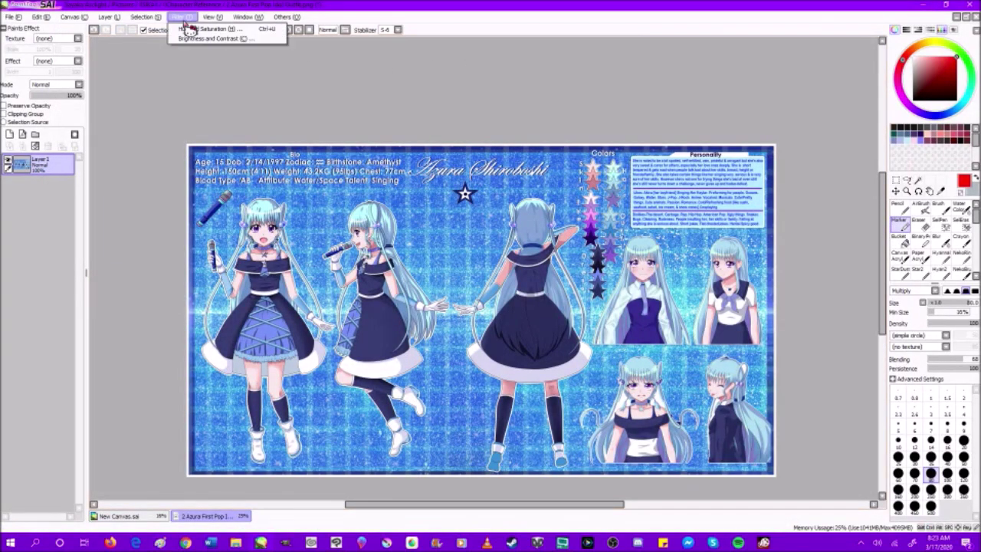
pyautogui.click(203, 29)
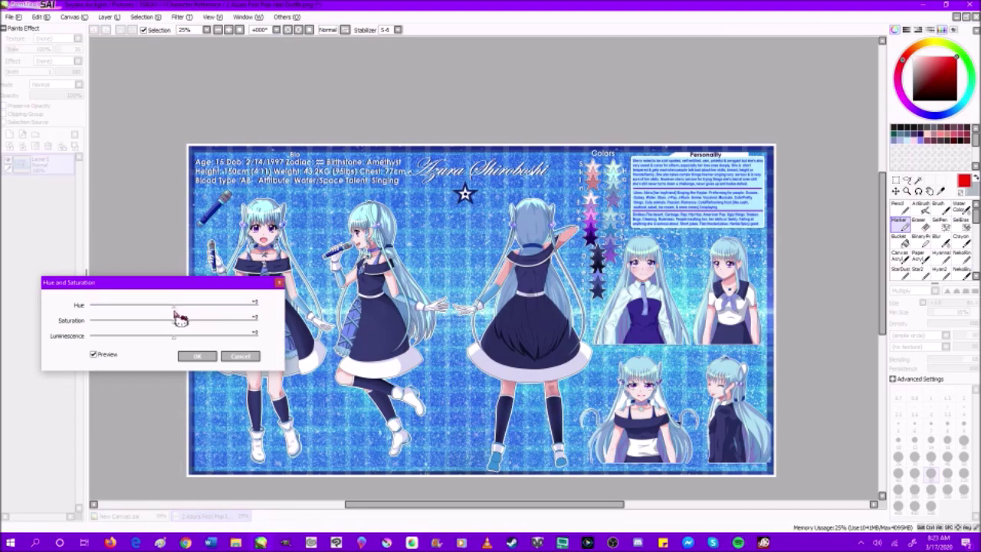
pyautogui.moveTo(174, 310); pyautogui.dragTo(4, 336)
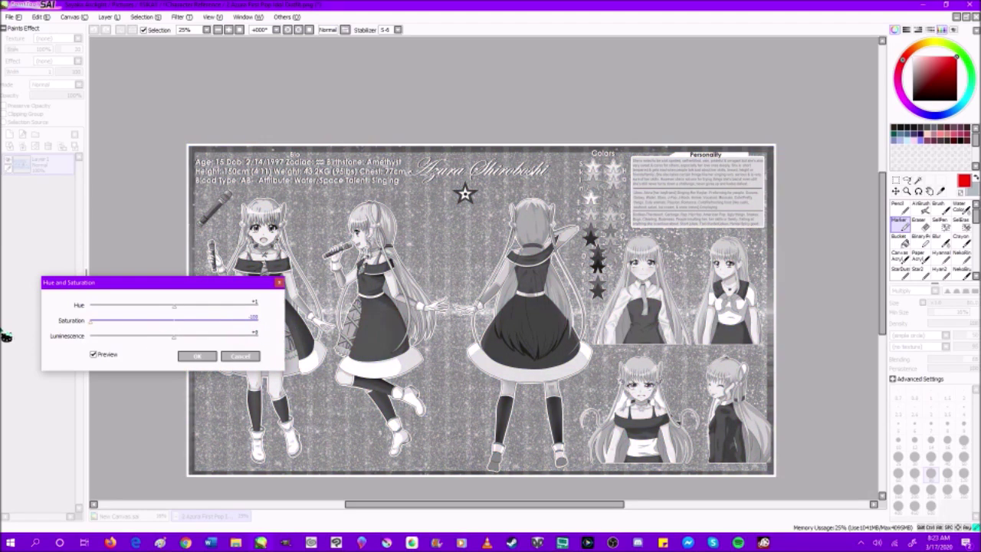
pyautogui.moveTo(171, 349); pyautogui.dragTo(6, 349)
pyautogui.moveTo(160, 332); pyautogui.dragTo(180, 328)
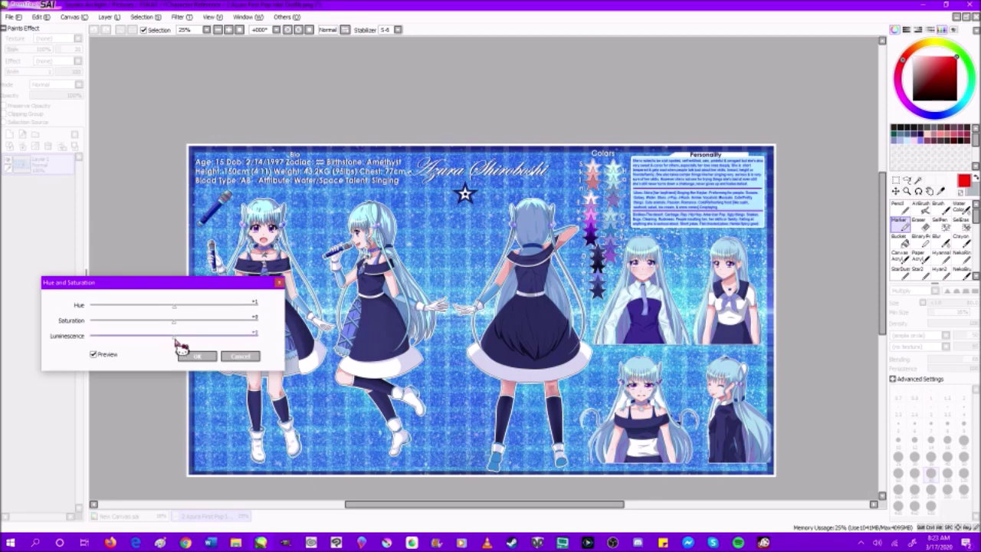
pyautogui.moveTo(170, 343)
pyautogui.mouseDown()
pyautogui.moveTo(5, 322)
pyautogui.moveTo(293, 328)
pyautogui.moveTo(176, 346)
pyautogui.mouseUp()
pyautogui.click(197, 356)
# Step: Try the Brightness and Contrast filter on the sheet, raising the contrast strongly and shifting Color Deepen, and return the values to neutral
pyautogui.click(177, 17)
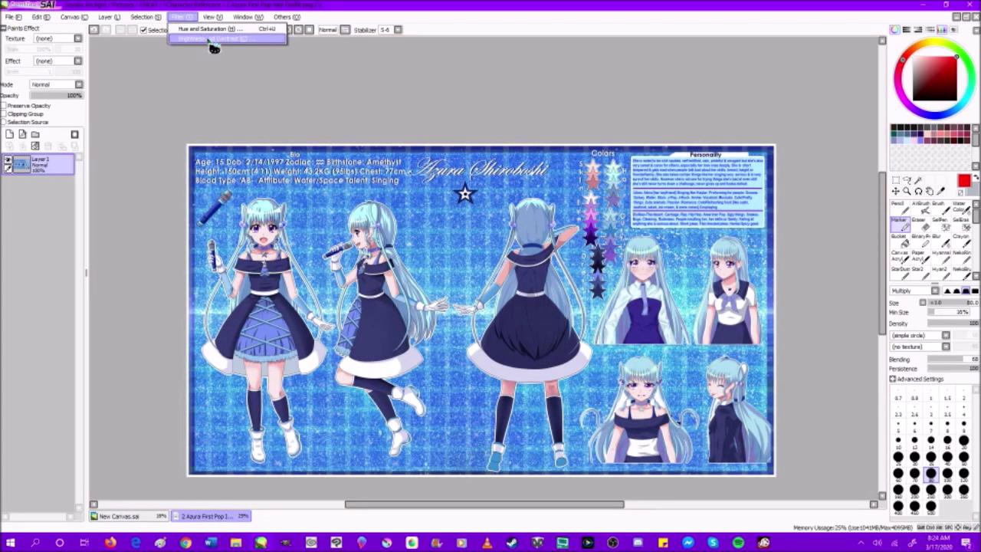
pyautogui.click(212, 39)
pyautogui.moveTo(643, 204); pyautogui.dragTo(651, 237)
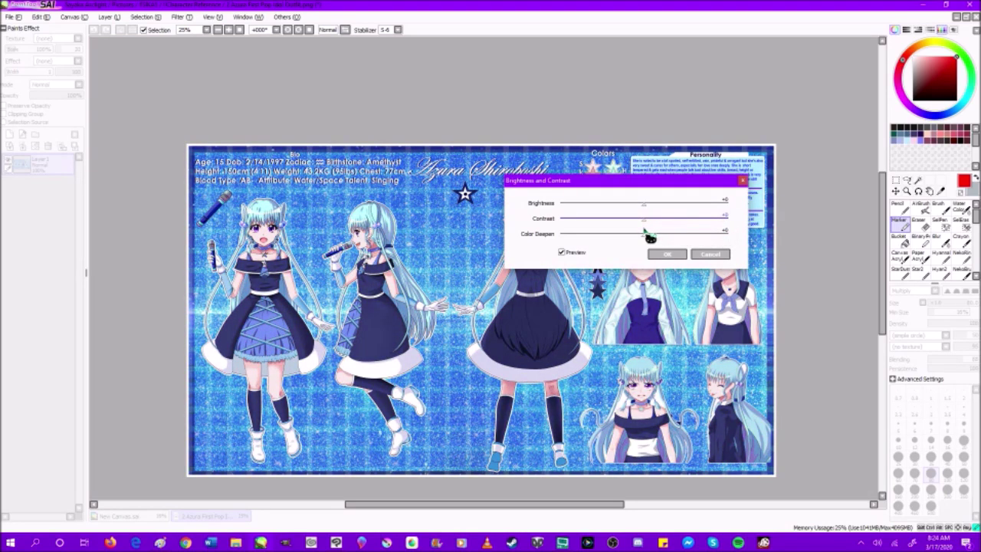
pyautogui.moveTo(669, 238); pyautogui.dragTo(721, 245)
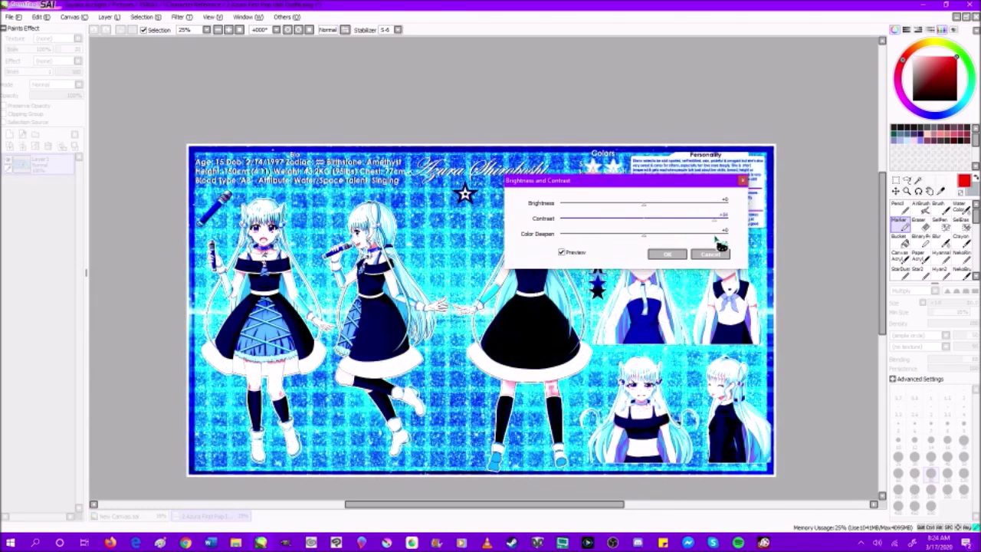
pyautogui.moveTo(709, 247); pyautogui.dragTo(602, 255)
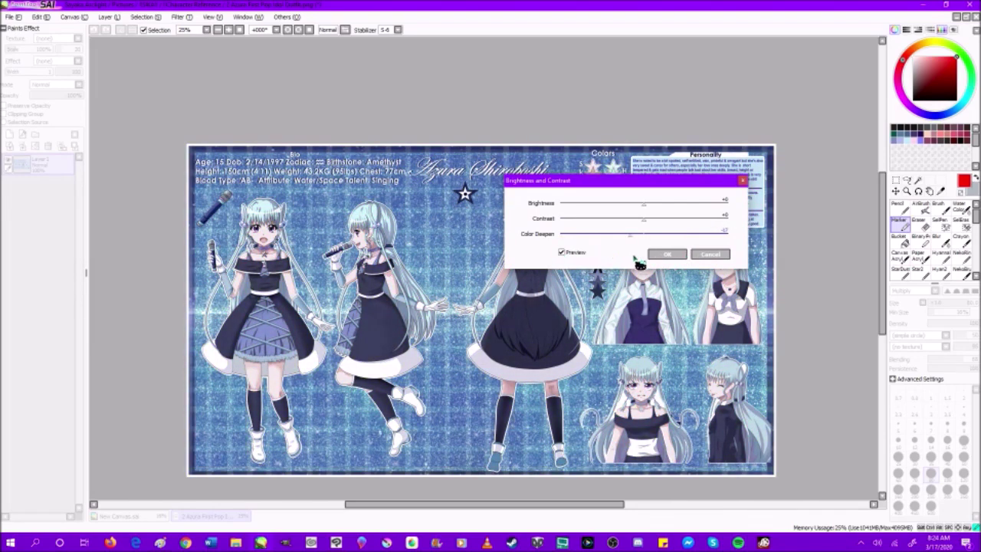
pyautogui.moveTo(651, 264)
pyautogui.mouseDown()
pyautogui.moveTo(560, 256)
pyautogui.moveTo(657, 268)
pyautogui.mouseUp()
pyautogui.click(667, 255)
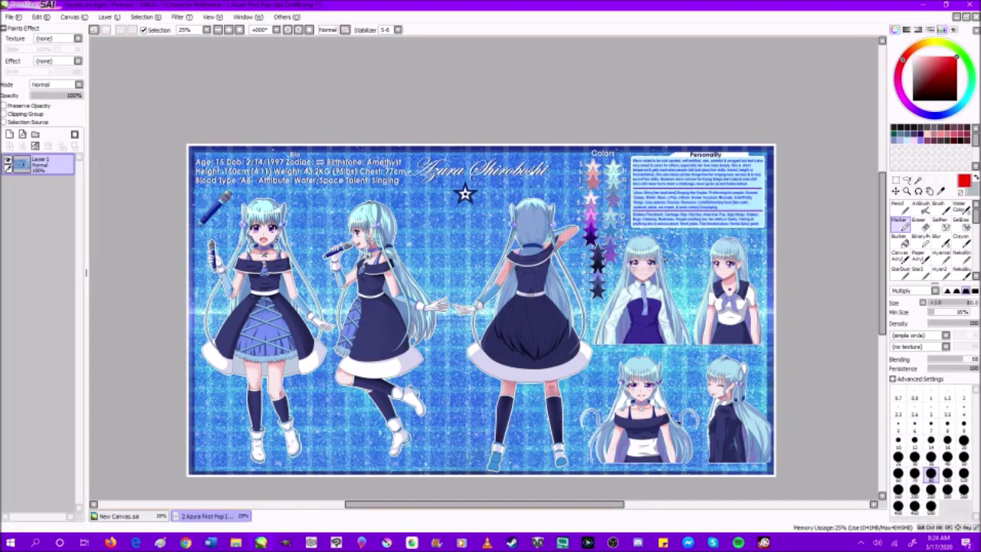
# Step: Switch to Clip Studio Paint and apply the plain Blur filter to the character sheet
pyautogui.scroll(1, 667, 255)
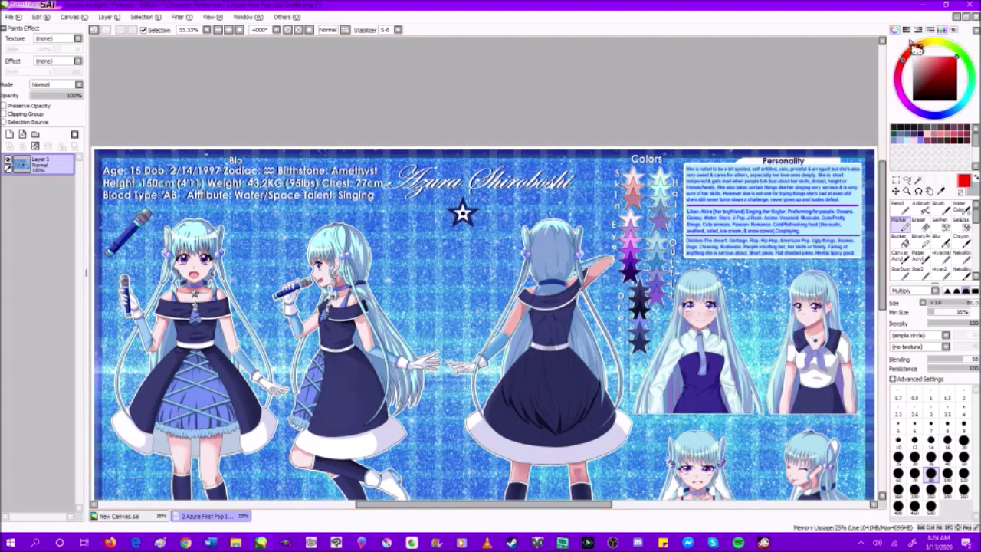
pyautogui.click(923, 5)
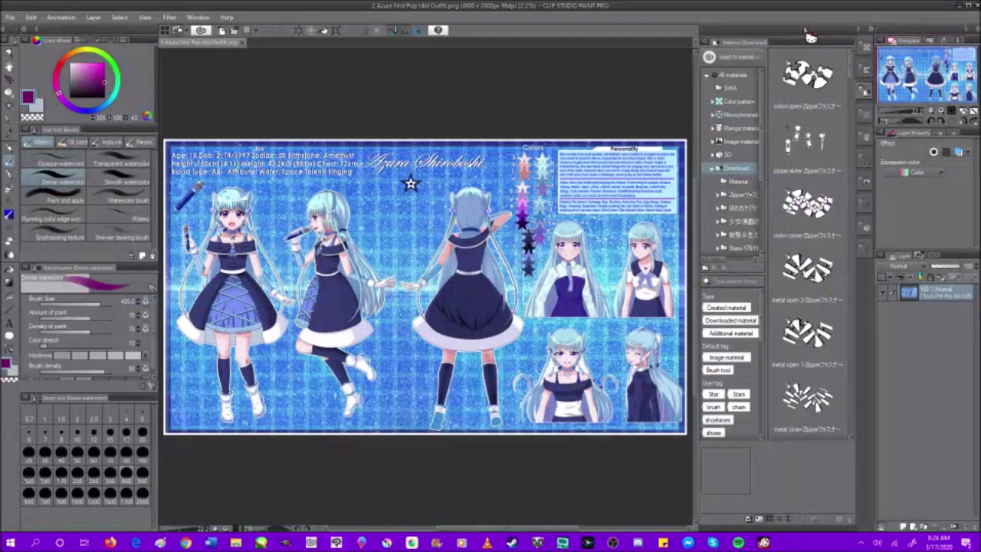
pyautogui.click(169, 17)
pyautogui.moveTo(205, 31)
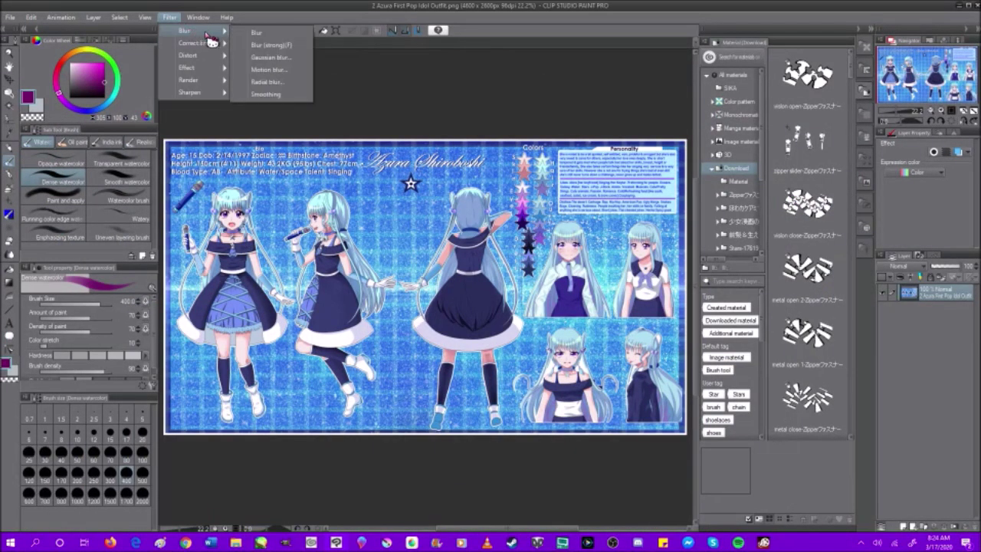
pyautogui.click(254, 34)
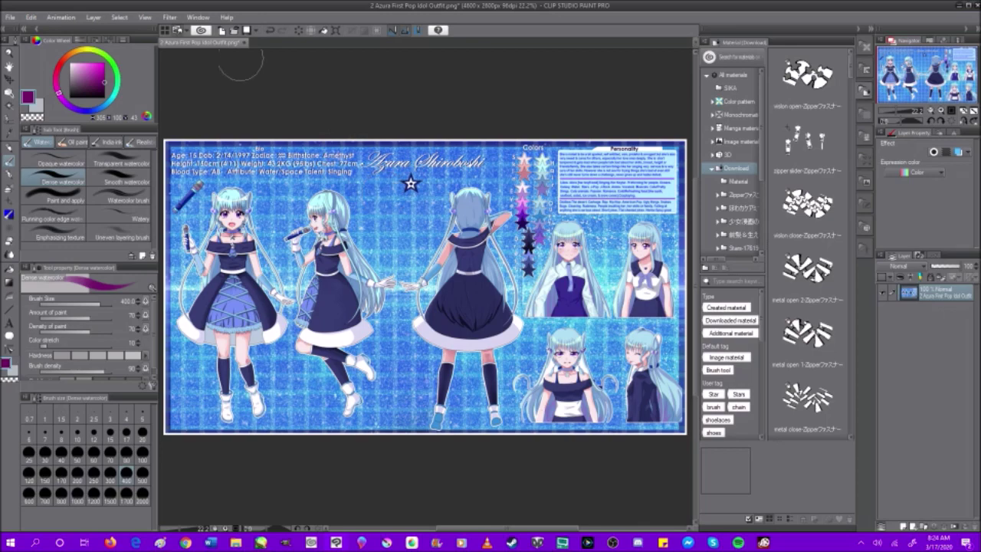
# Step: Blur the character sheet a second time, check the result up close, and undo the blurring
pyautogui.click(169, 17)
pyautogui.moveTo(198, 32)
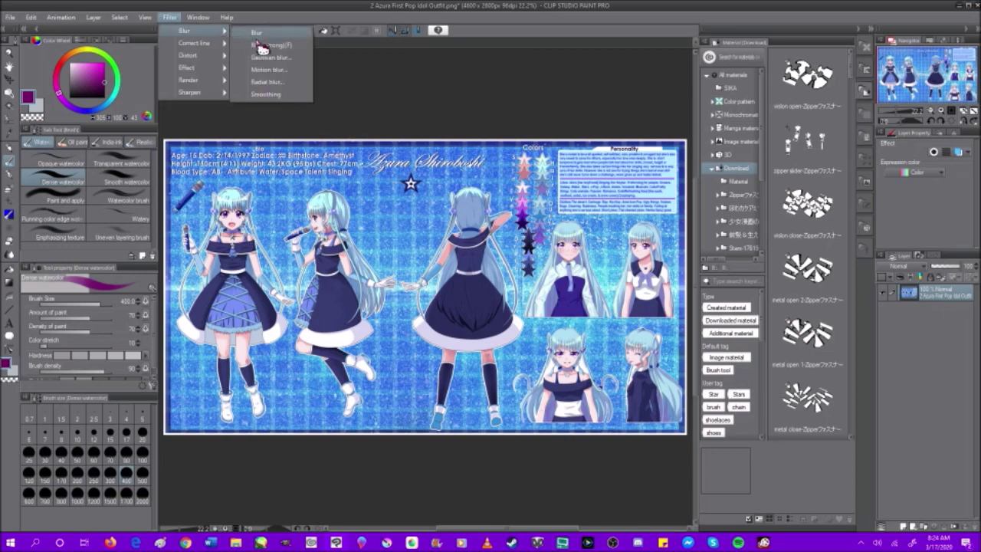
pyautogui.click(285, 57)
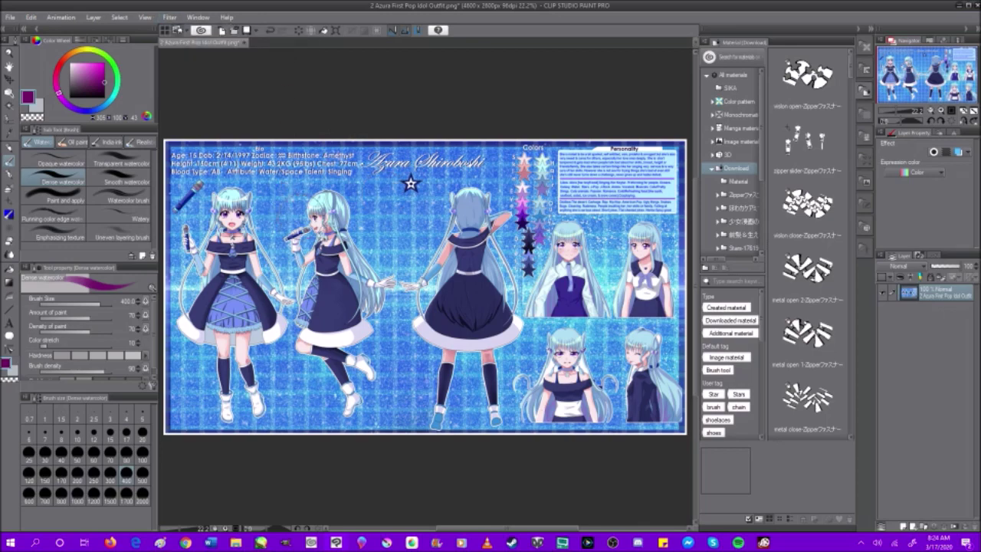
pyautogui.scroll(-2, 299, 218)
pyautogui.scroll(4, 334, 219)
pyautogui.scroll(6, 598, 260)
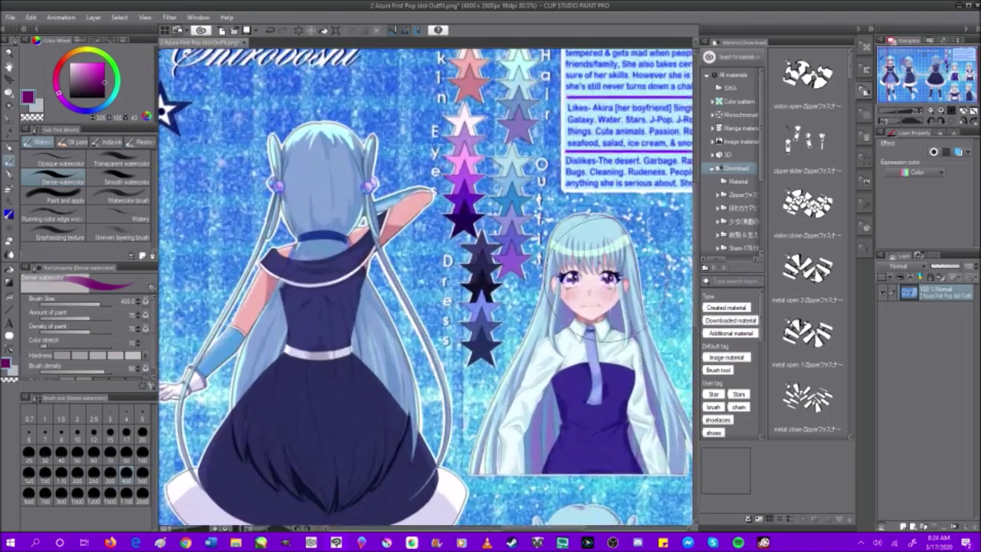
pyautogui.scroll(-2, 314, 153)
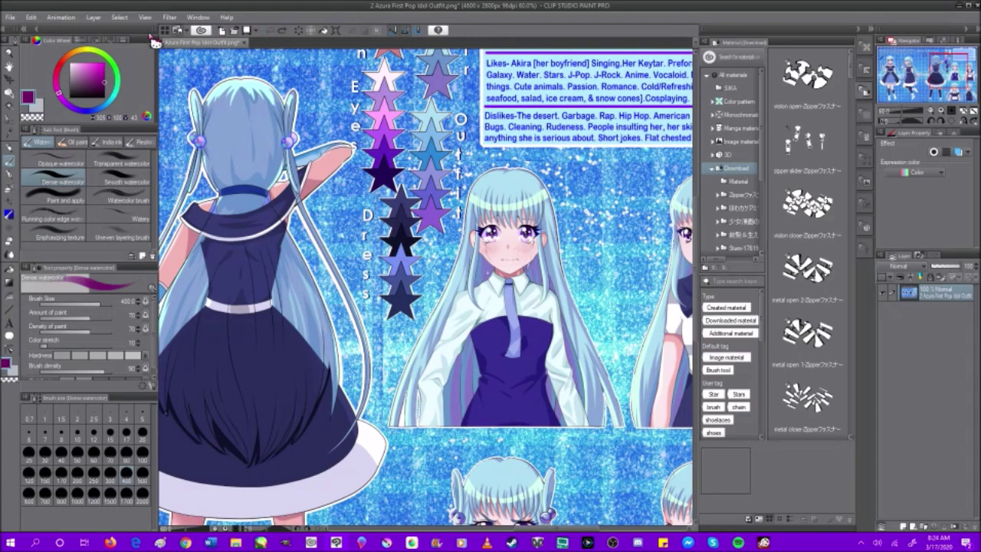
# Step: Try the Fish-eye lens distortion with a specified area and a distortion of 19.67, and cancel it
pyautogui.click(169, 17)
pyautogui.moveTo(204, 51)
pyautogui.moveTo(201, 31)
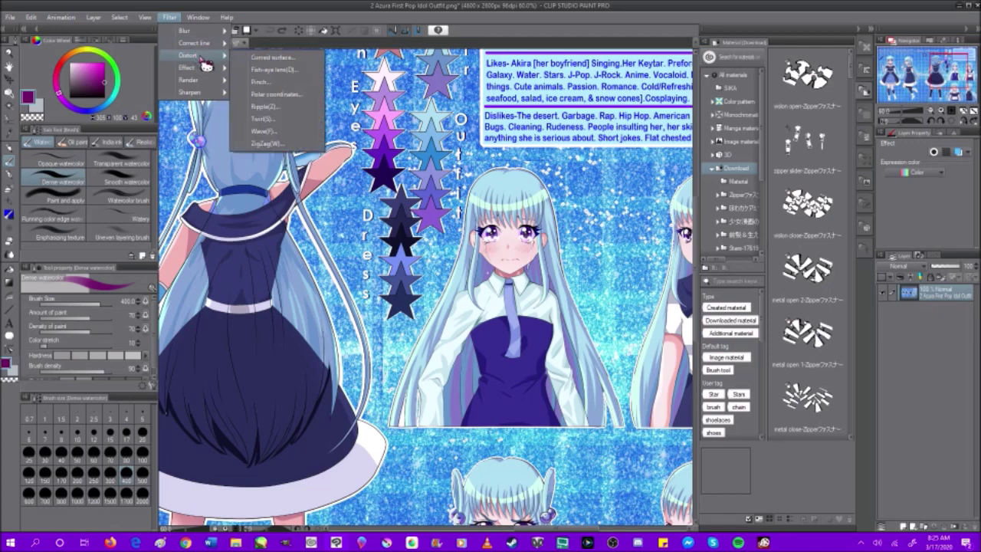
pyautogui.click(285, 70)
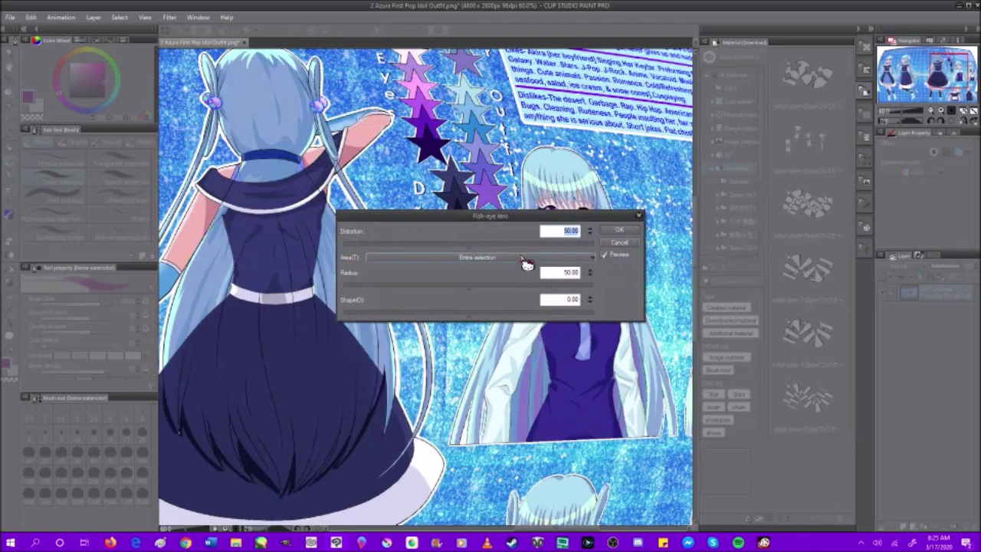
pyautogui.scroll(-6, 420, 163)
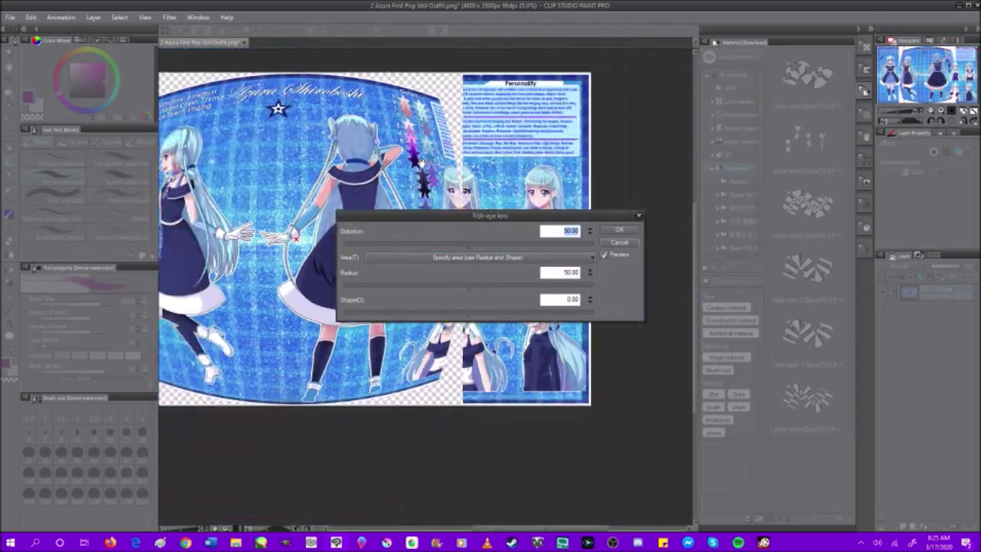
pyautogui.scroll(3, 307, 133)
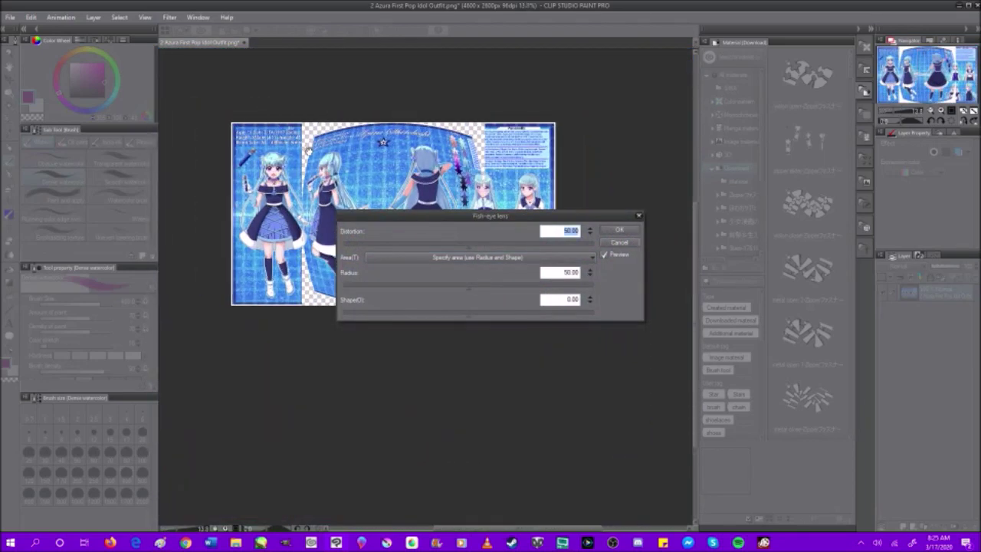
pyautogui.moveTo(447, 244); pyautogui.dragTo(392, 259)
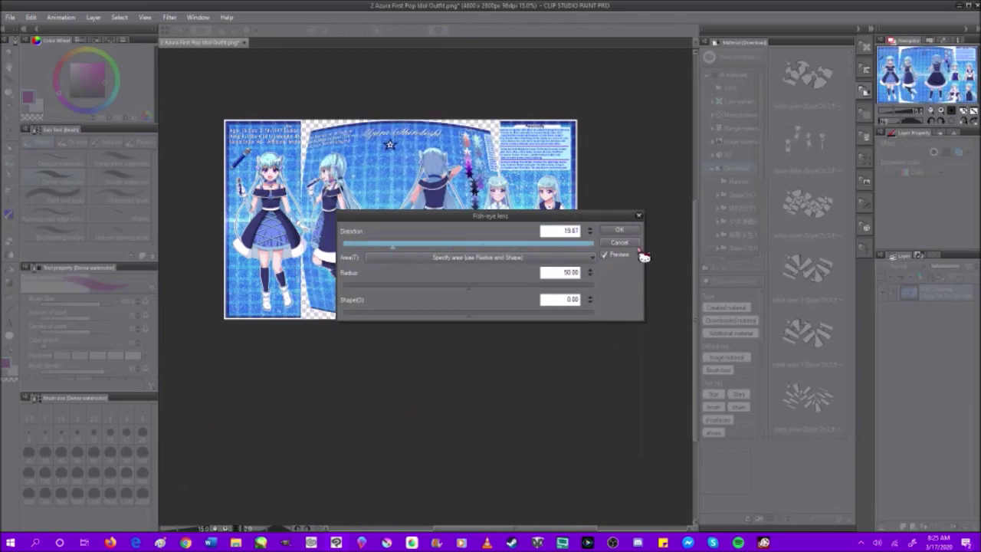
pyautogui.click(640, 217)
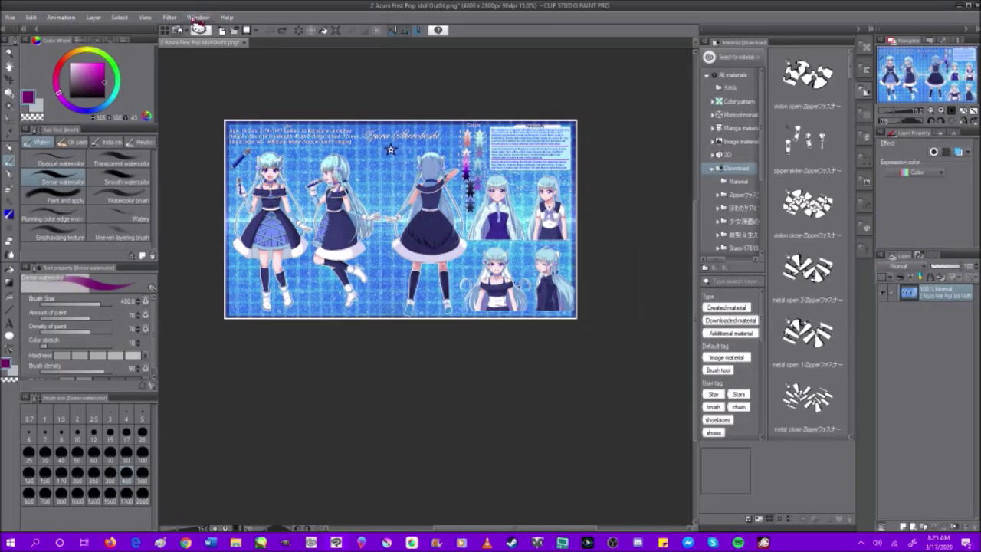
# Step: Try the Twirl distortion on the character sheet, moving its centre while previewing, and cancel it
pyautogui.click(200, 17)
pyautogui.moveTo(183, 23)
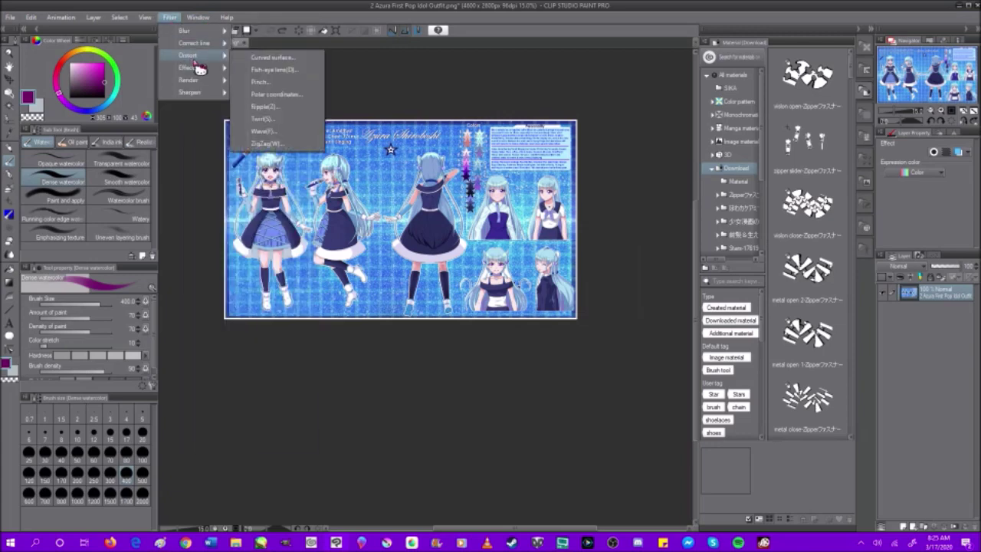
pyautogui.click(283, 119)
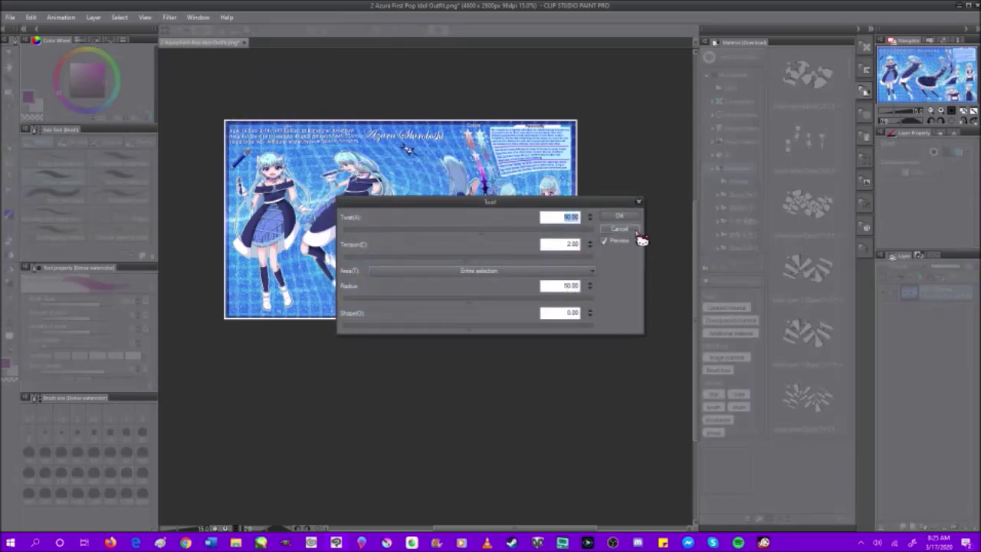
pyautogui.moveTo(590, 203); pyautogui.dragTo(571, 304)
pyautogui.moveTo(400, 219); pyautogui.dragTo(408, 223)
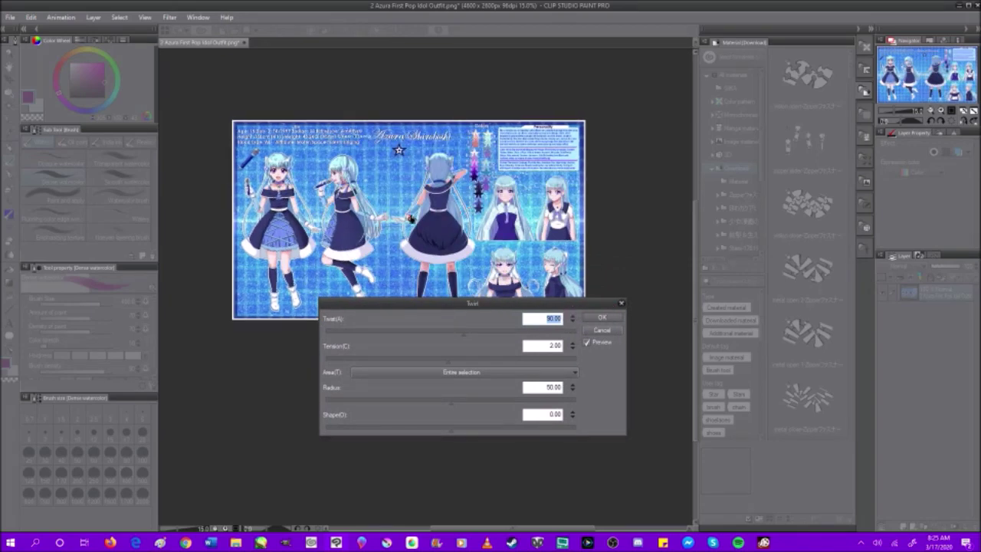
pyautogui.click(621, 304)
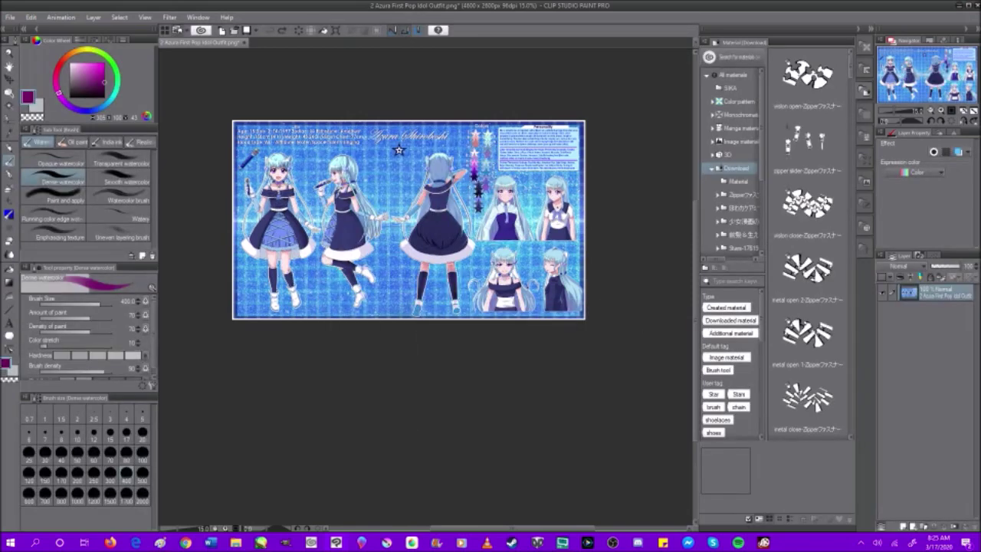
# Step: Look through the Distort and Effect filters, apply Sharpen more to the character sheet, and inspect the side-view figure up close
pyautogui.click(169, 17)
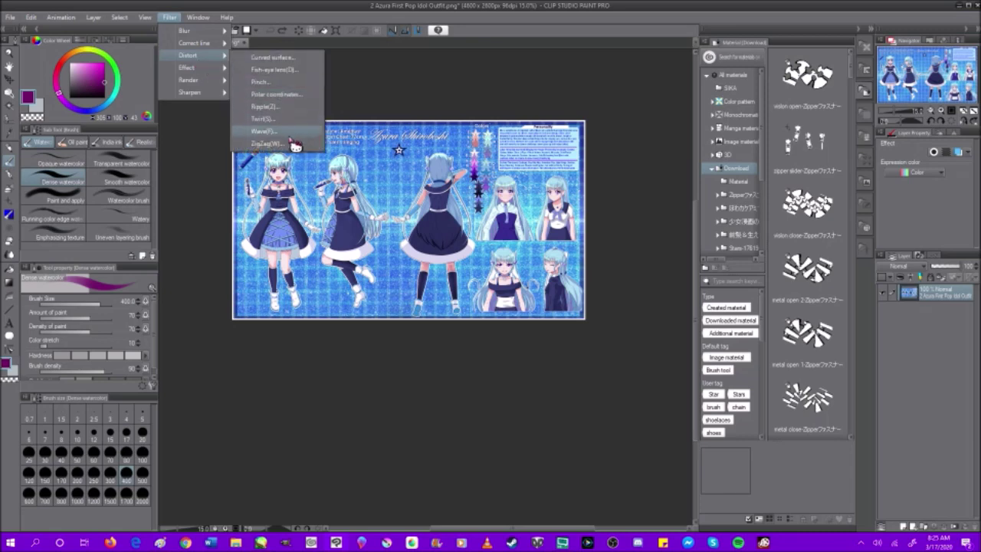
pyautogui.moveTo(203, 68)
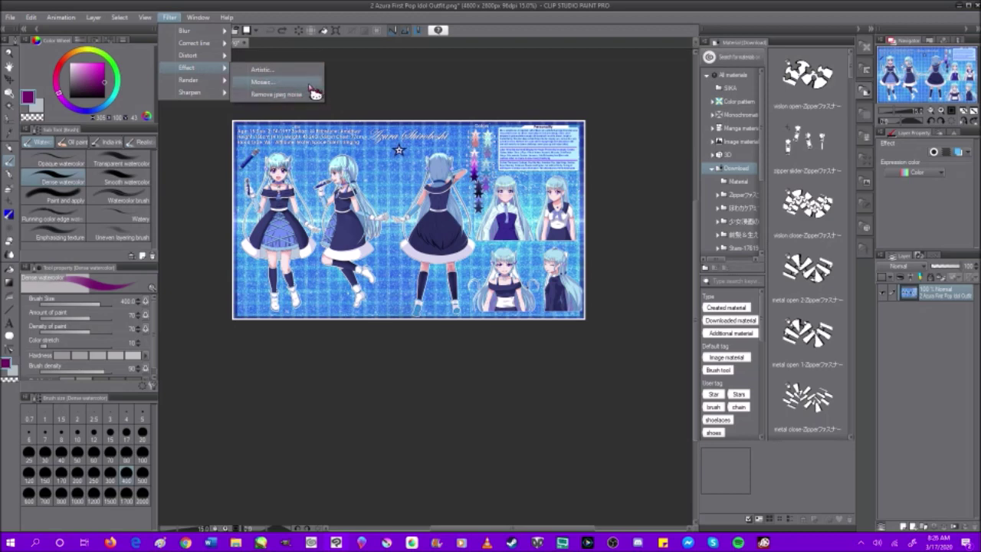
pyautogui.scroll(2, 281, 167)
pyautogui.click(169, 17)
pyautogui.moveTo(201, 93)
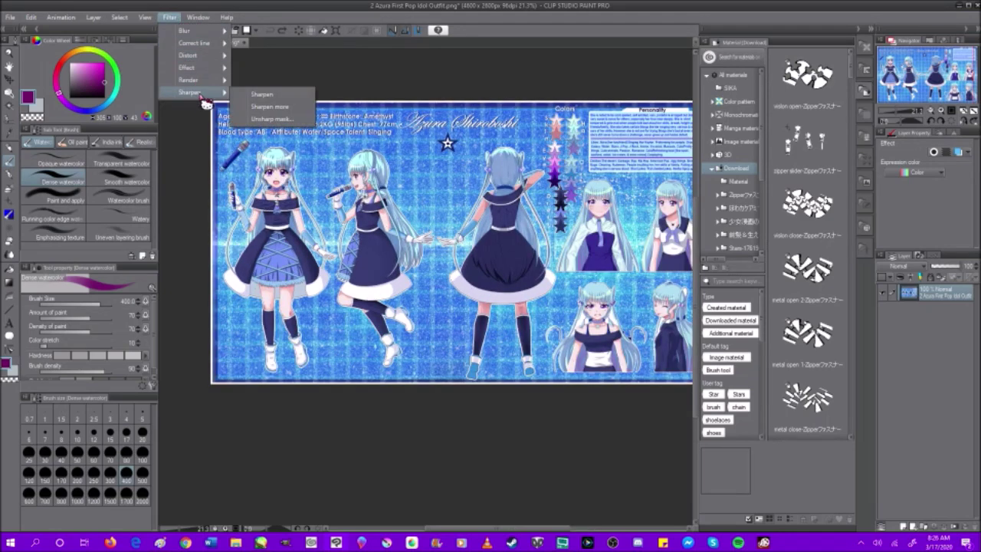
pyautogui.click(280, 107)
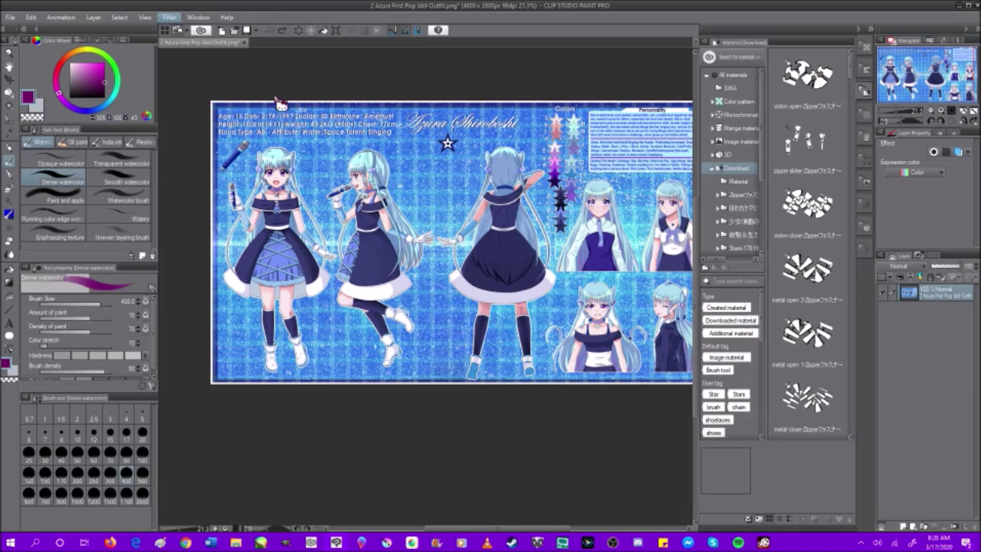
pyautogui.scroll(6, 366, 167)
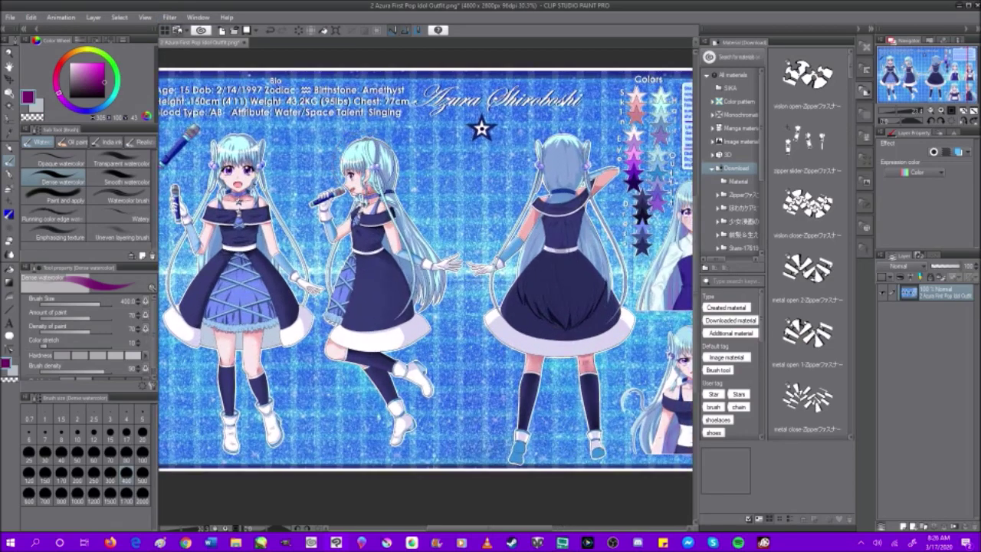
pyautogui.scroll(2, 370, 162)
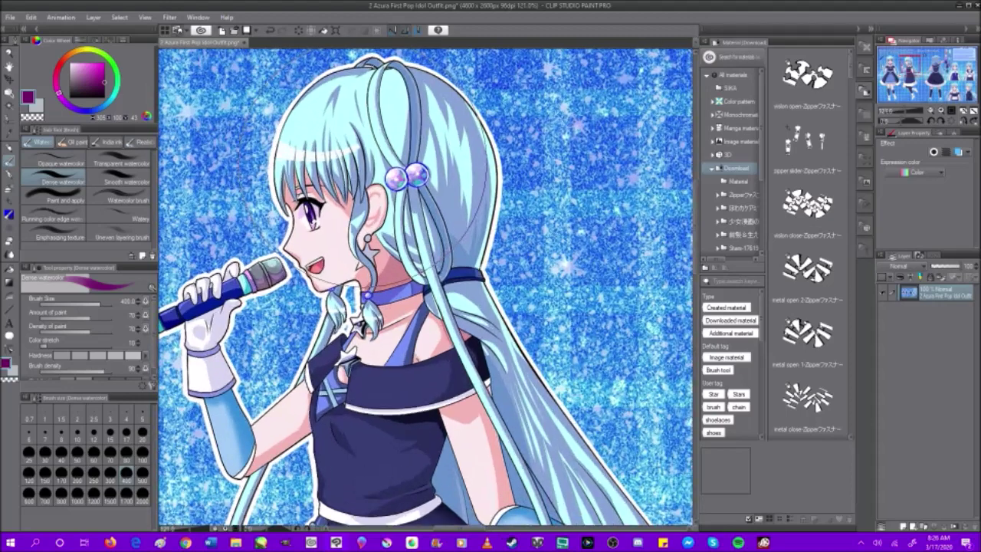
# Step: Try another pass of Sharpen more on the character sheet and undo it
pyautogui.click(169, 17)
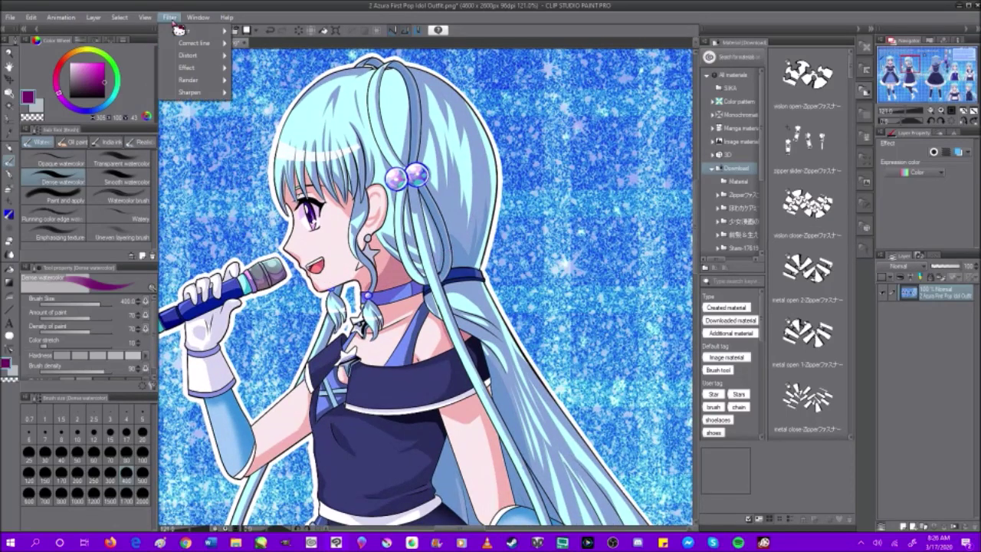
pyautogui.moveTo(191, 92)
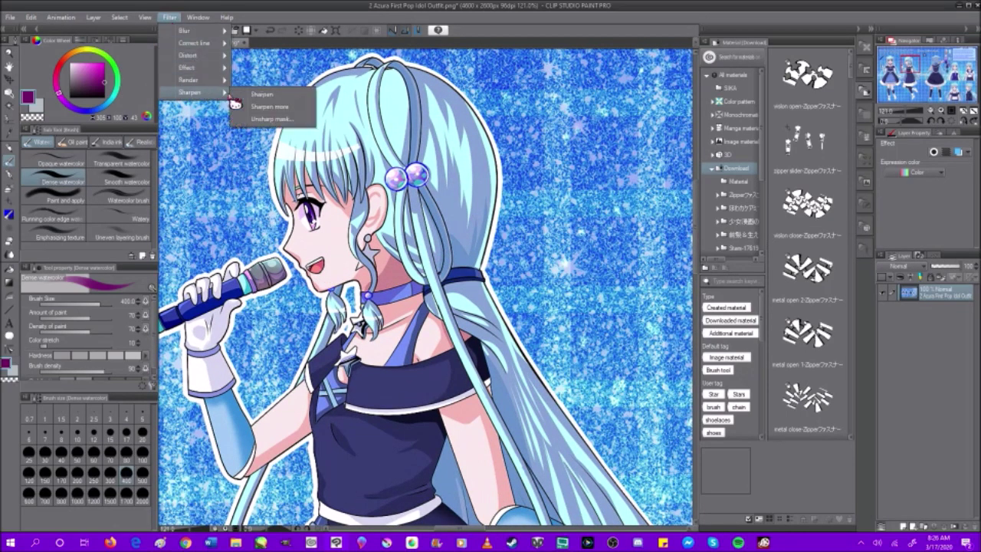
pyautogui.click(279, 107)
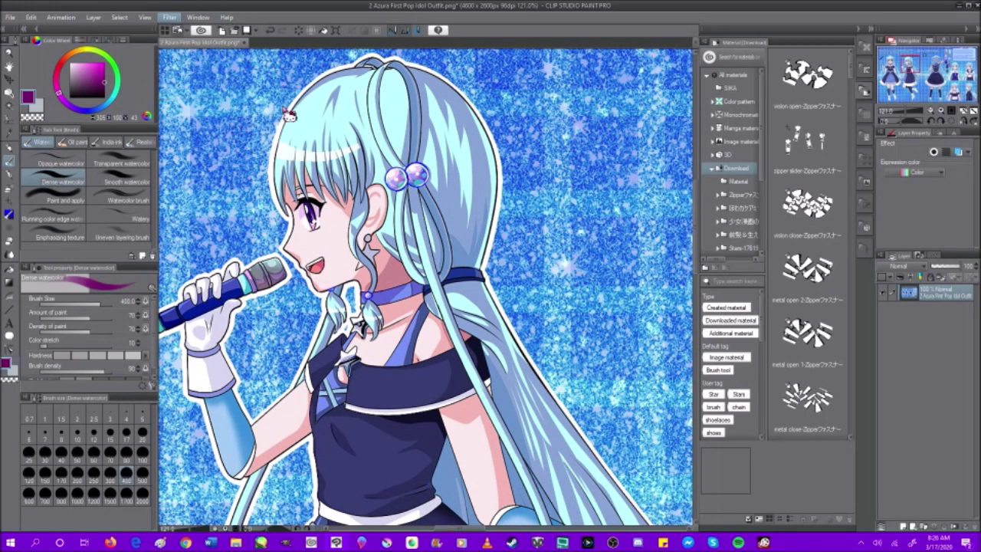
pyautogui.click(269, 29)
# Step: Open the Unsharp mask filter for the character sheet and close its settings without changing them
pyautogui.scroll(-2, 398, 149)
pyautogui.scroll(-2, 399, 138)
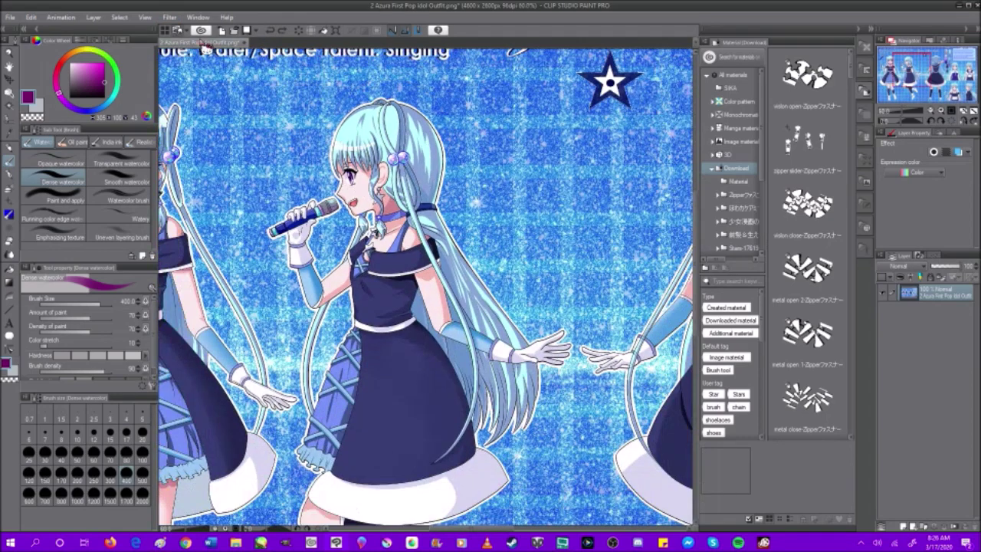
pyautogui.click(169, 17)
pyautogui.moveTo(201, 92)
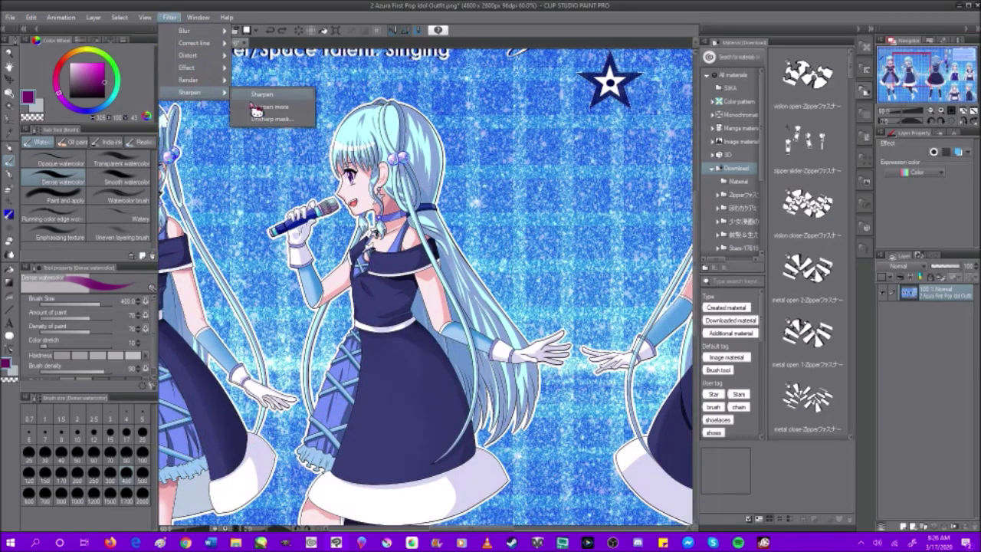
pyautogui.click(298, 120)
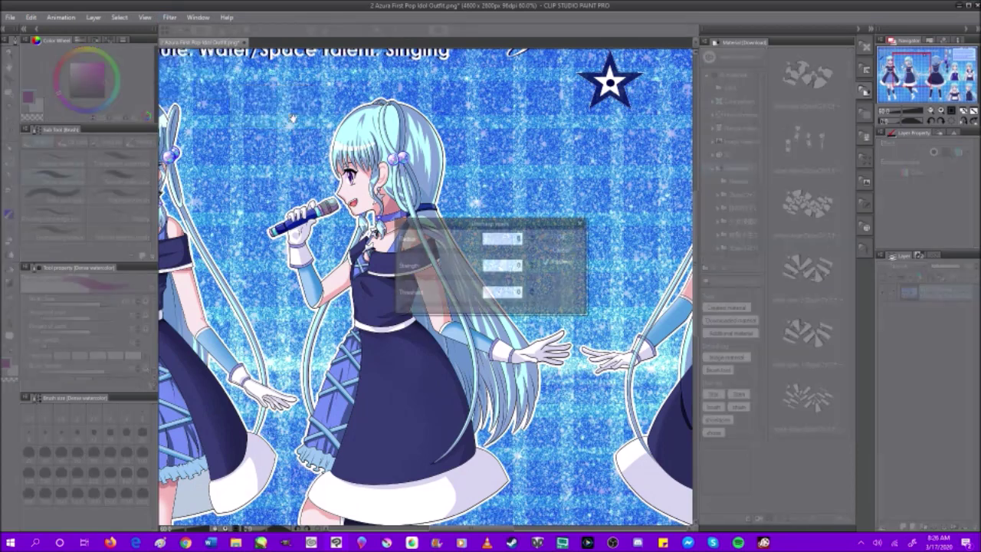
pyautogui.click(564, 237)
pyautogui.scroll(-6, 571, 230)
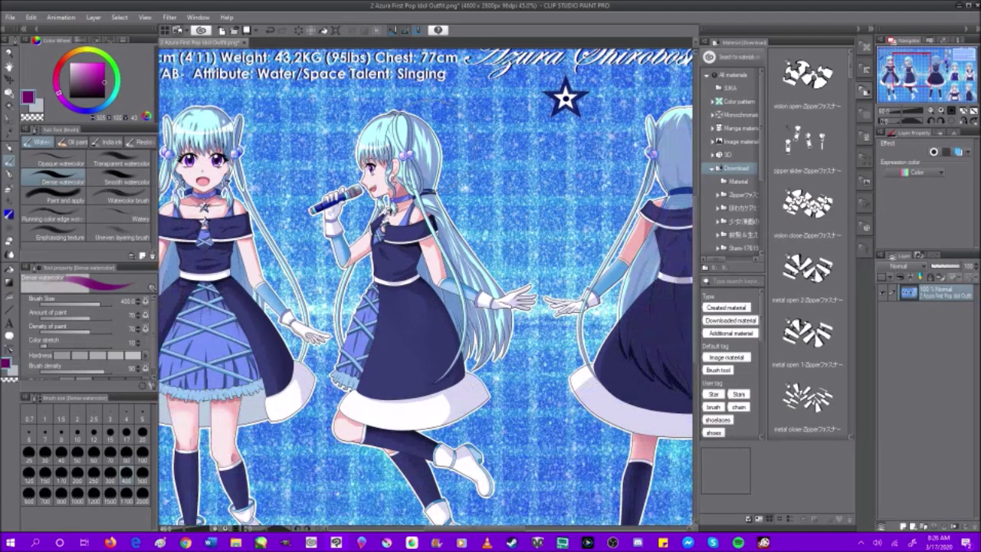
pyautogui.scroll(1, 434, 197)
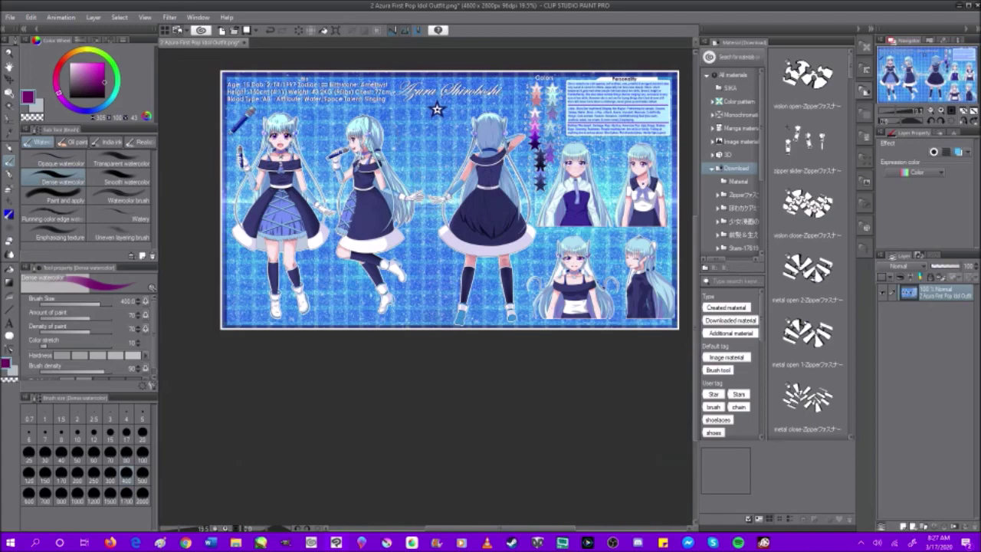
# Step: Switch to Paint and rate the Filters column: check, dash and check-plus for Clip Studio Paint; check, check and dash for SAI
pyautogui.click(162, 543)
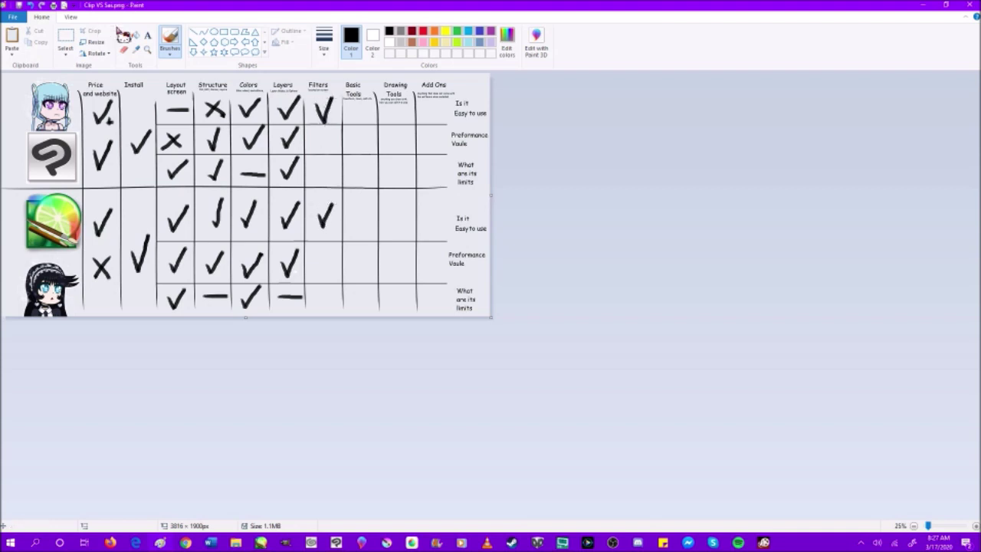
pyautogui.click(31, 4)
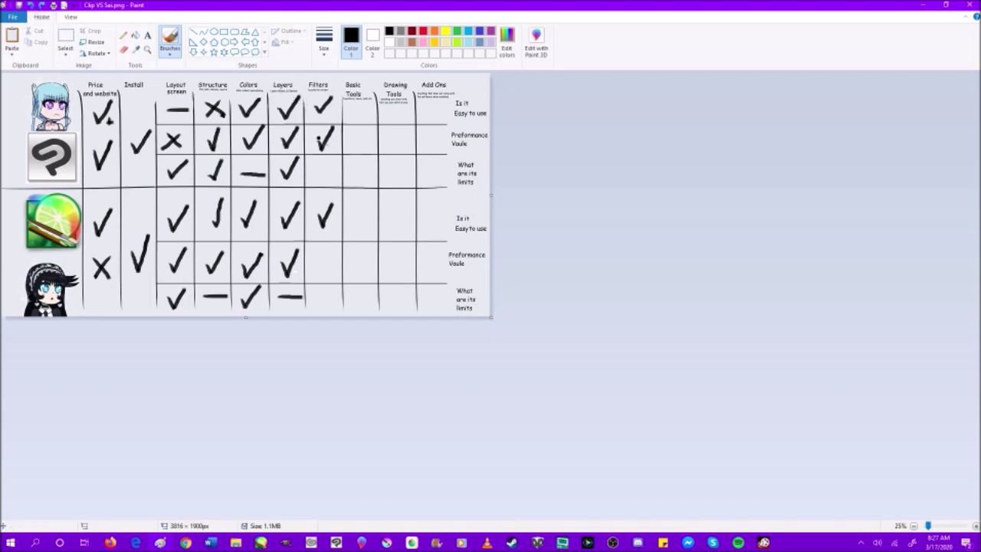
pyautogui.click(36, 7)
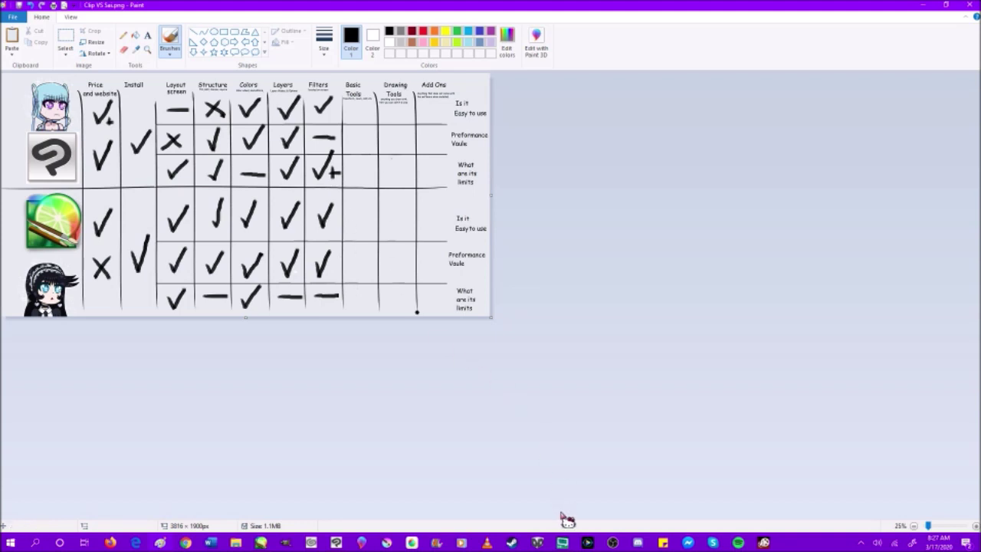
# Step: Switch to PaintTool SAI and make a rectangular selection around the back-view figure
pyautogui.click(564, 543)
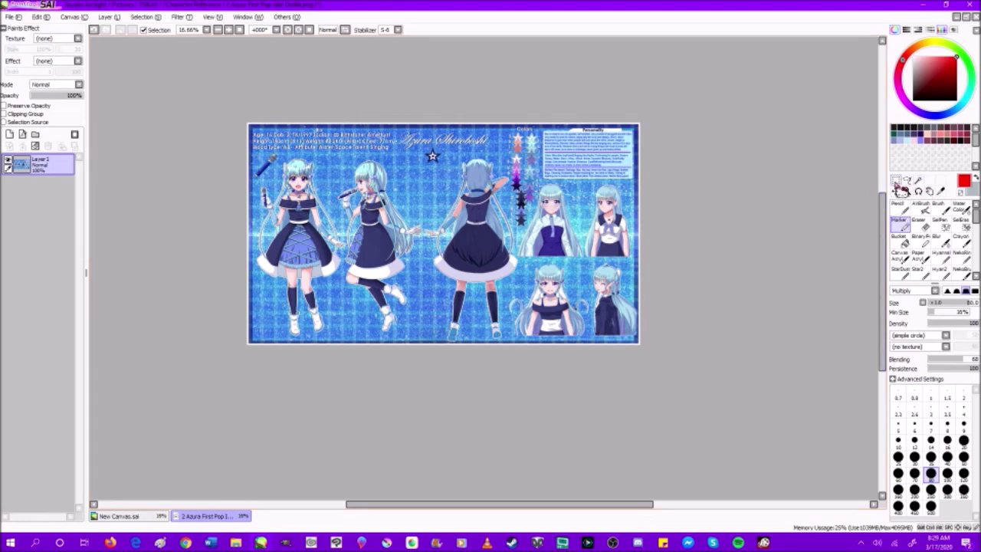
pyautogui.click(895, 191)
pyautogui.moveTo(411, 170)
pyautogui.mouseDown()
pyautogui.moveTo(550, 230)
pyautogui.moveTo(414, 277)
pyautogui.mouseUp()
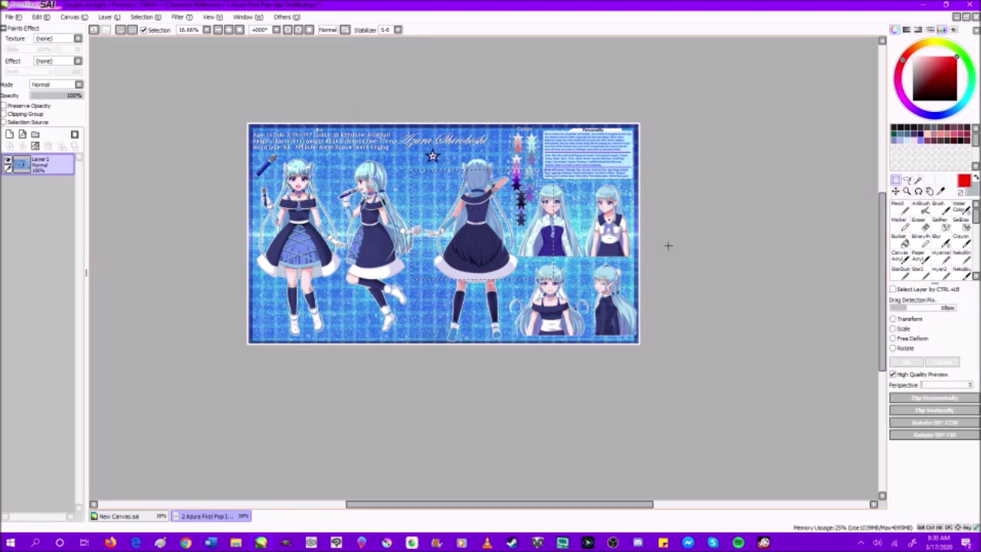
# Step: Try freehand lasso and magic wand selections on the character sheet and clear the selection
pyautogui.click(907, 181)
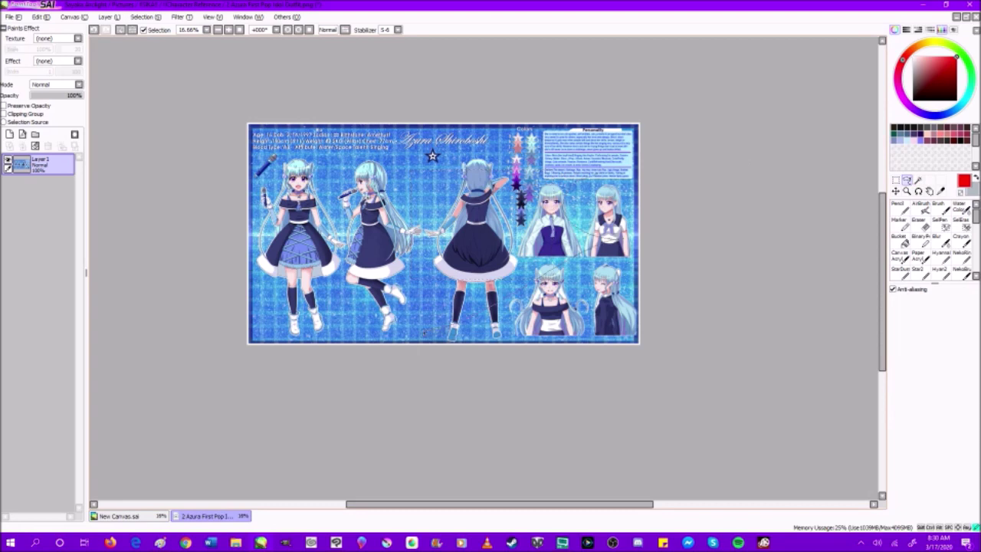
pyautogui.moveTo(661, 135); pyautogui.dragTo(650, 142)
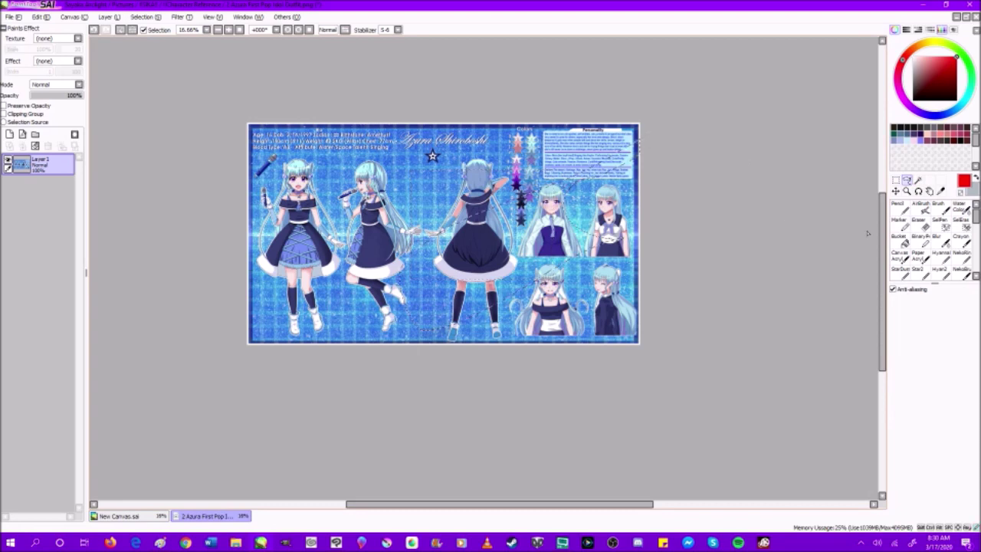
pyautogui.click(919, 180)
pyautogui.click(404, 194)
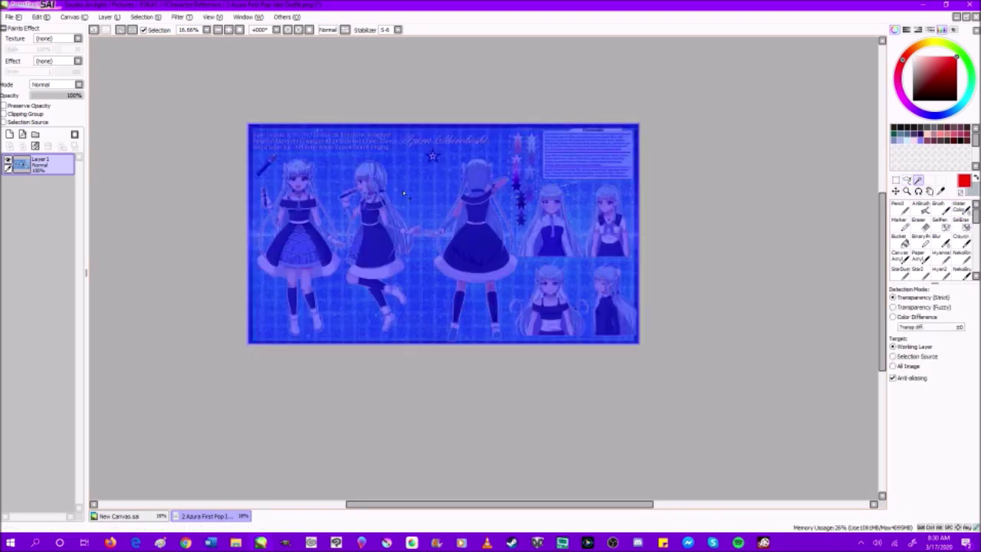
pyautogui.click(144, 29)
# Step: Try moving the whole sheet layer with the Move tool and undo the move
pyautogui.click(895, 191)
pyautogui.moveTo(505, 203); pyautogui.dragTo(333, 234)
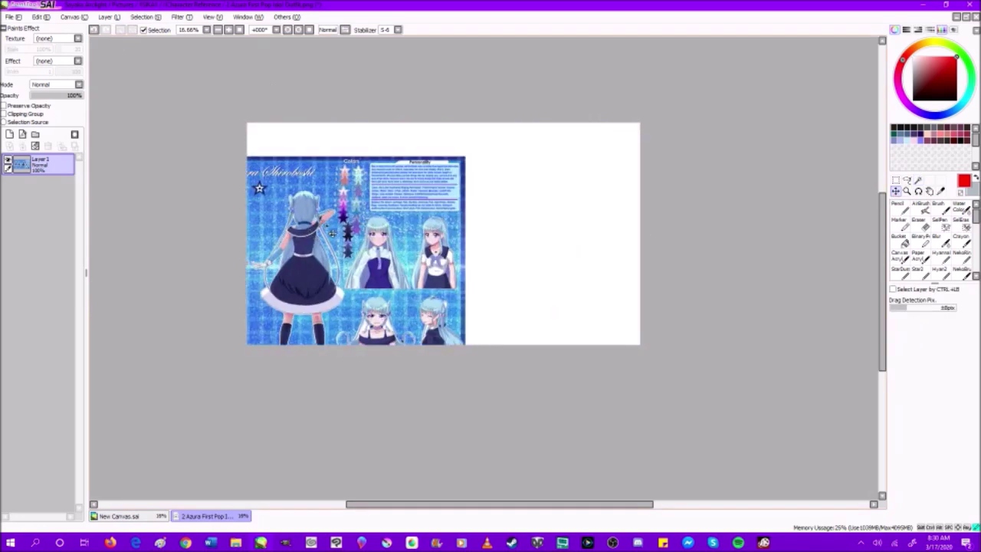
pyautogui.hotkey('ctrl', 'z')
pyautogui.click(94, 29)
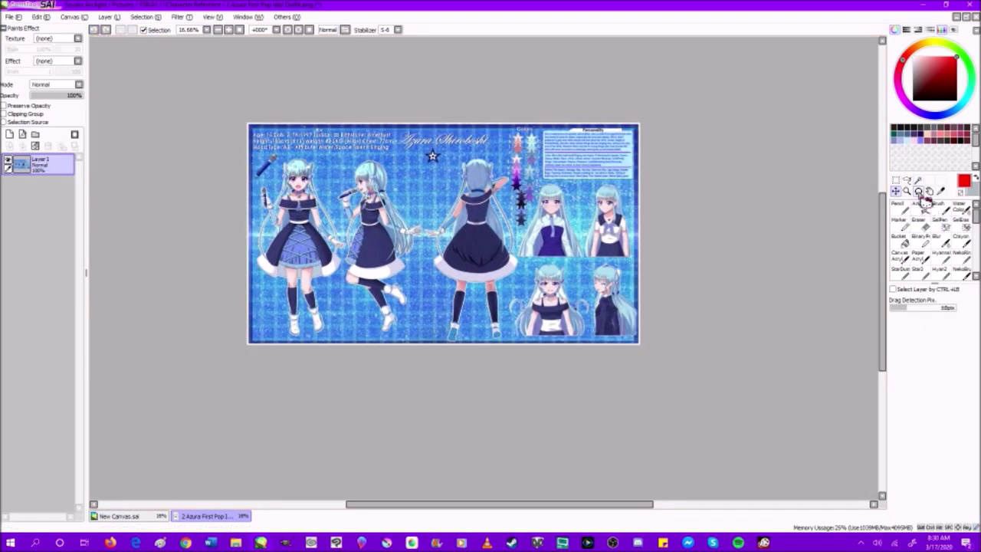
# Step: Zoom out on the character sheet with the Zoom tool and enable Zoom Drag with Zoom Out
pyautogui.click(907, 191)
pyautogui.click(552, 204)
pyautogui.click(551, 203)
pyautogui.click(552, 203)
pyautogui.click(560, 207)
pyautogui.click(559, 207)
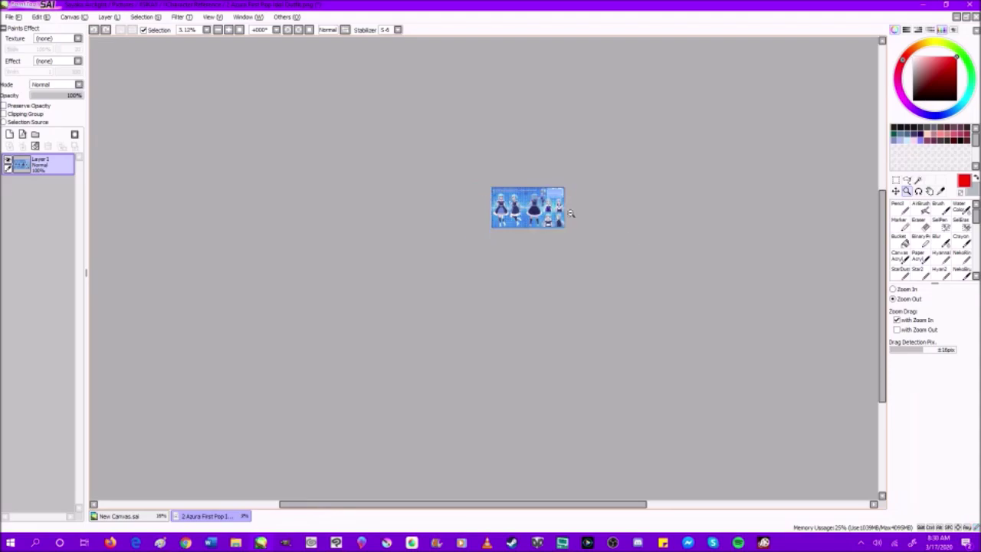
pyautogui.click(922, 337)
pyautogui.scroll(6, 539, 201)
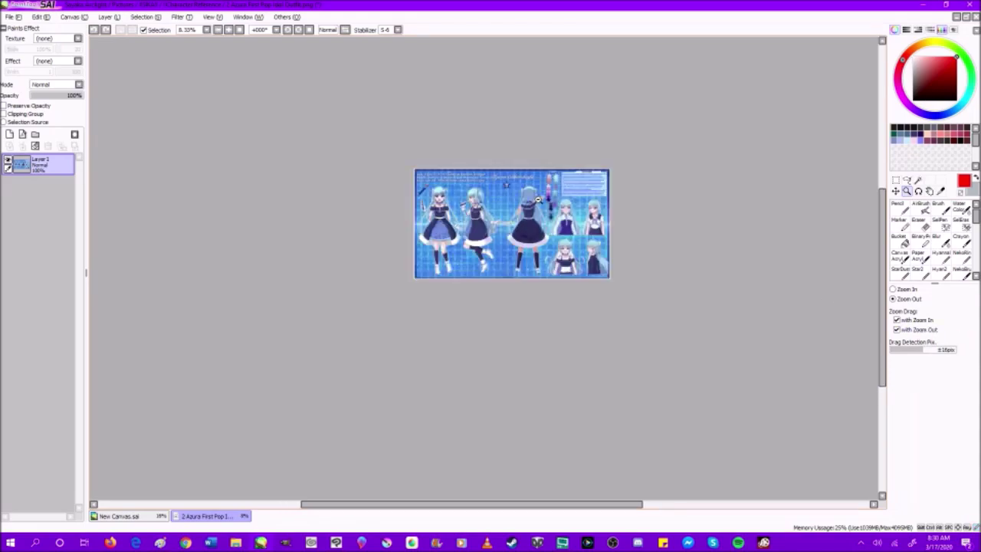
# Step: Rotate the canvas view freehand with the Rotate tool and reset its angle
pyautogui.click(919, 190)
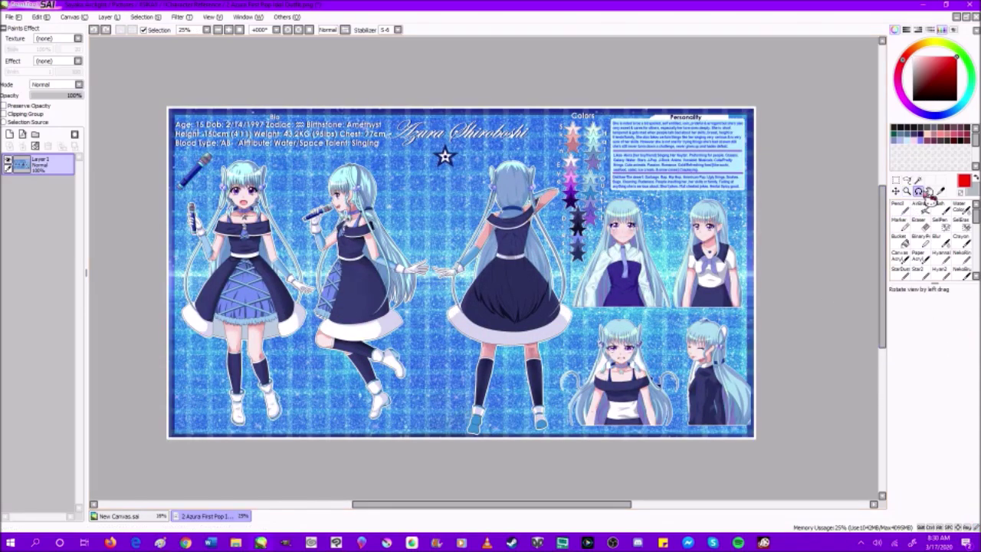
pyautogui.moveTo(674, 272); pyautogui.dragTo(450, 79)
pyautogui.click(298, 30)
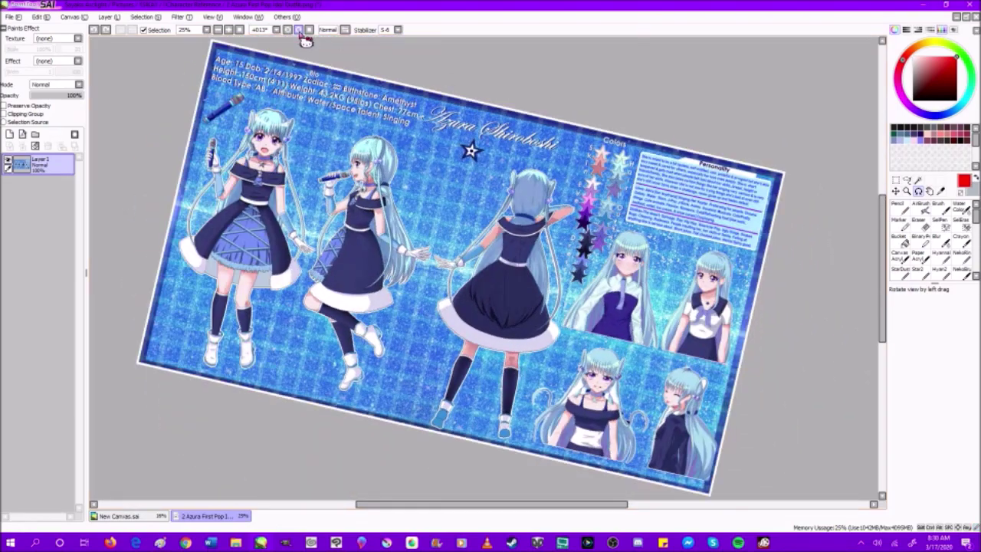
pyautogui.click(308, 30)
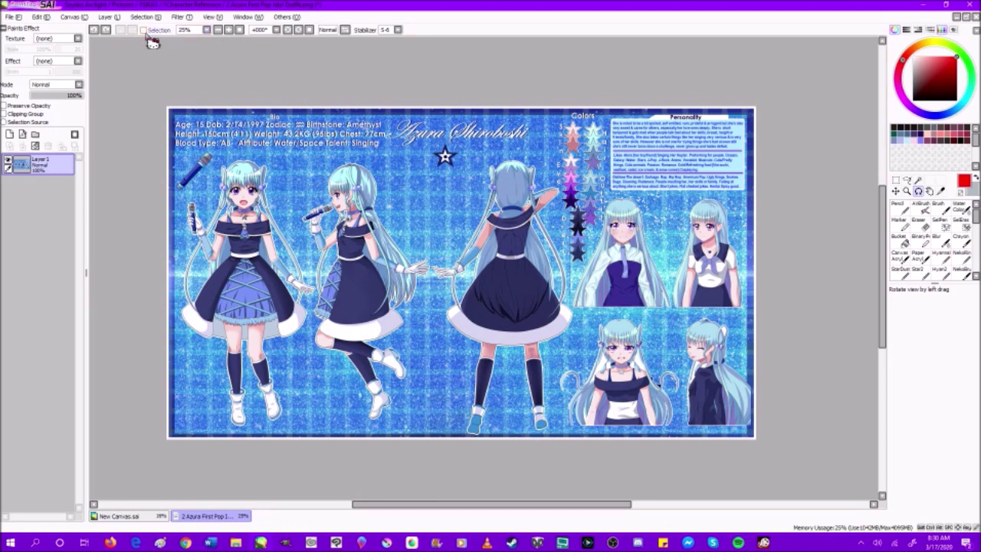
# Step: Redo the last undone change and undo it again, twice in a row
pyautogui.click(107, 30)
pyautogui.click(94, 30)
pyautogui.click(106, 30)
pyautogui.click(94, 30)
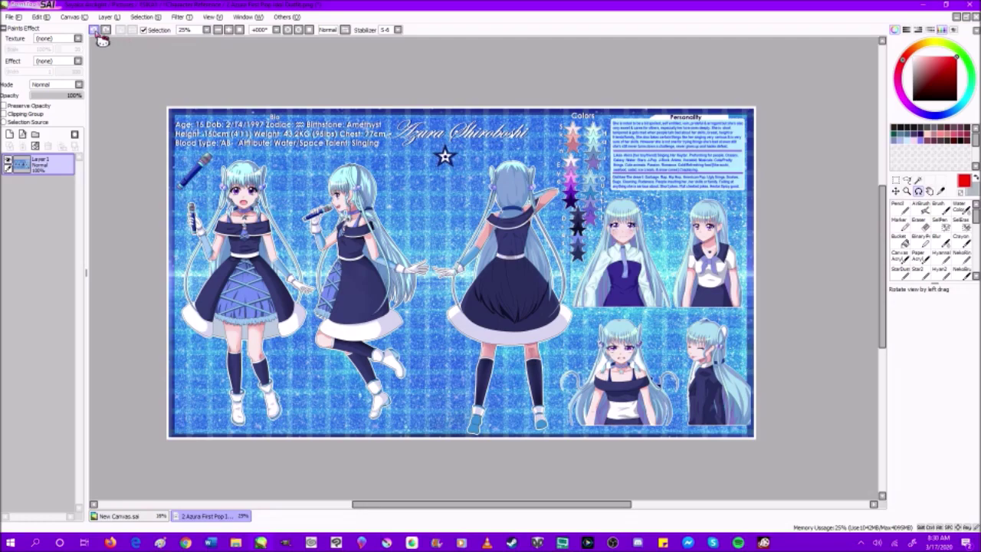
# Step: Magnify the canvas view in several fixed steps and reduce it again to test the zoom controls
pyautogui.click(228, 31)
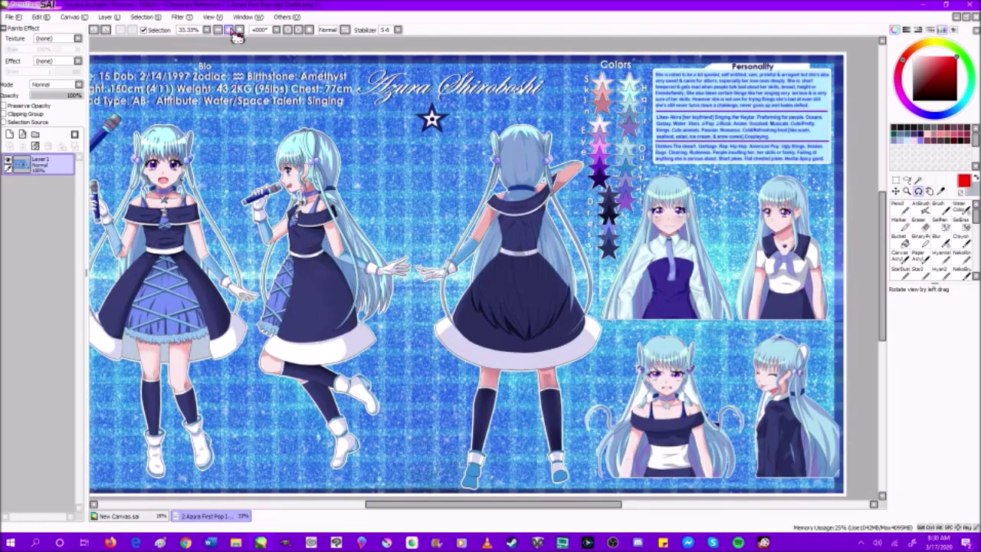
pyautogui.click(229, 31)
pyautogui.click(228, 30)
pyautogui.click(228, 31)
pyautogui.click(217, 31)
pyautogui.click(218, 31)
pyautogui.click(218, 31)
pyautogui.click(218, 30)
# Step: Rotate the canvas view clockwise in fixed steps until it reaches 78 degrees
pyautogui.click(298, 30)
pyautogui.click(298, 31)
pyautogui.click(298, 31)
pyautogui.click(298, 31)
pyautogui.click(298, 31)
pyautogui.click(298, 30)
pyautogui.click(298, 31)
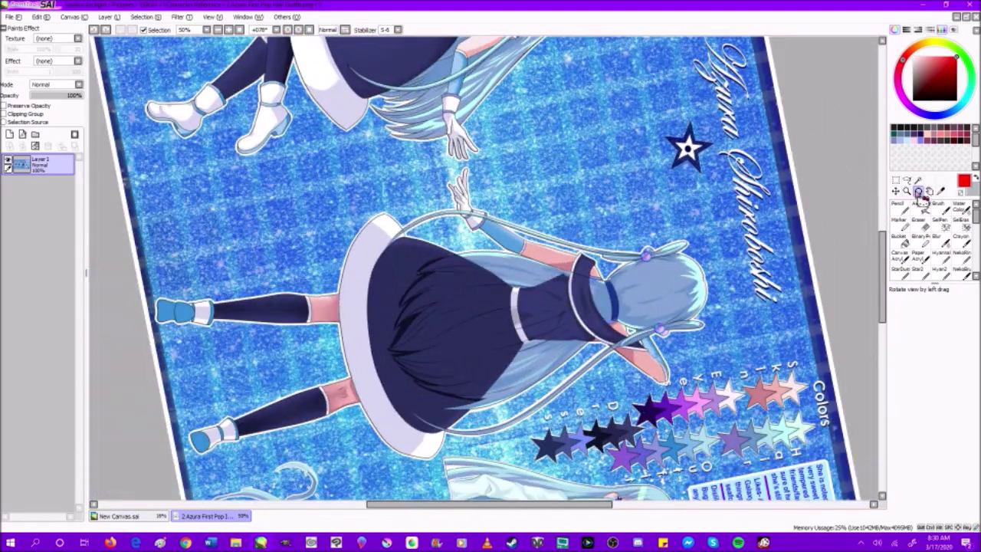
# Step: Try the mirrored view of the sheet and restore the upright, unflipped orientation
pyautogui.click(346, 30)
pyautogui.click(346, 30)
pyautogui.click(346, 30)
pyautogui.click(309, 30)
pyautogui.scroll(-3, 467, 129)
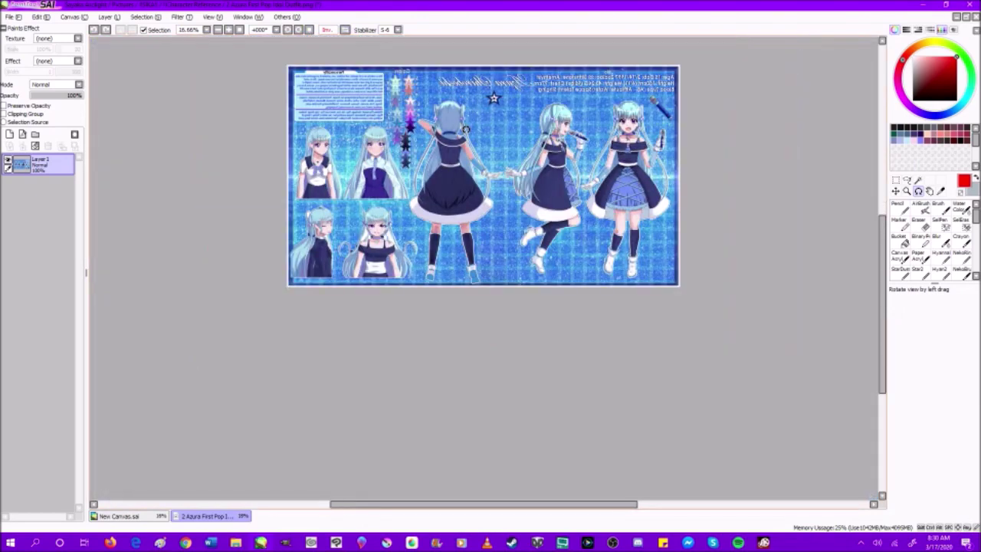
pyautogui.click(346, 30)
# Step: Set the stroke stabilizer to S-7
pyautogui.click(398, 29)
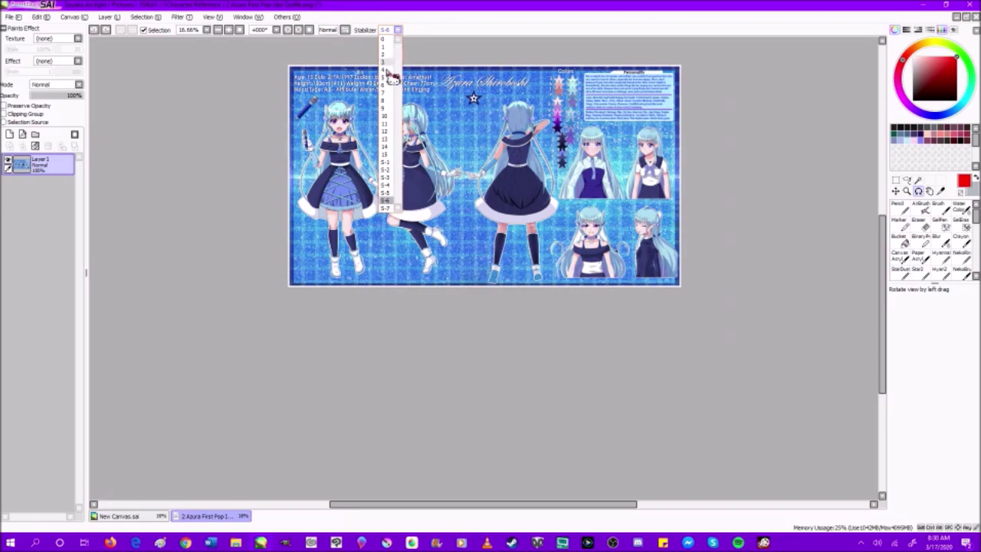
pyautogui.click(385, 208)
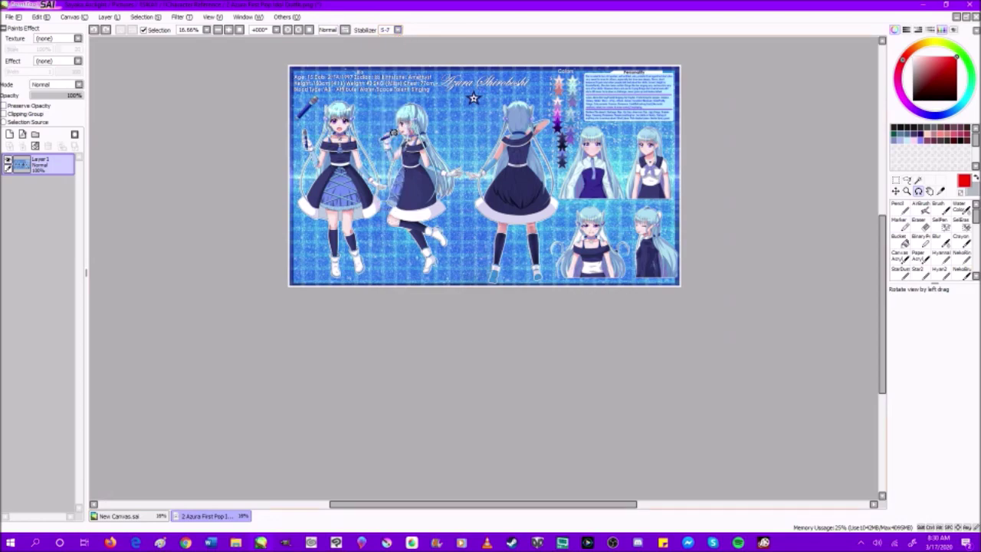
# Step: Scroll around the character sheet with the Hand tool, examining the portraits and full-body figures at different magnifications
pyautogui.scroll(3, 501, 116)
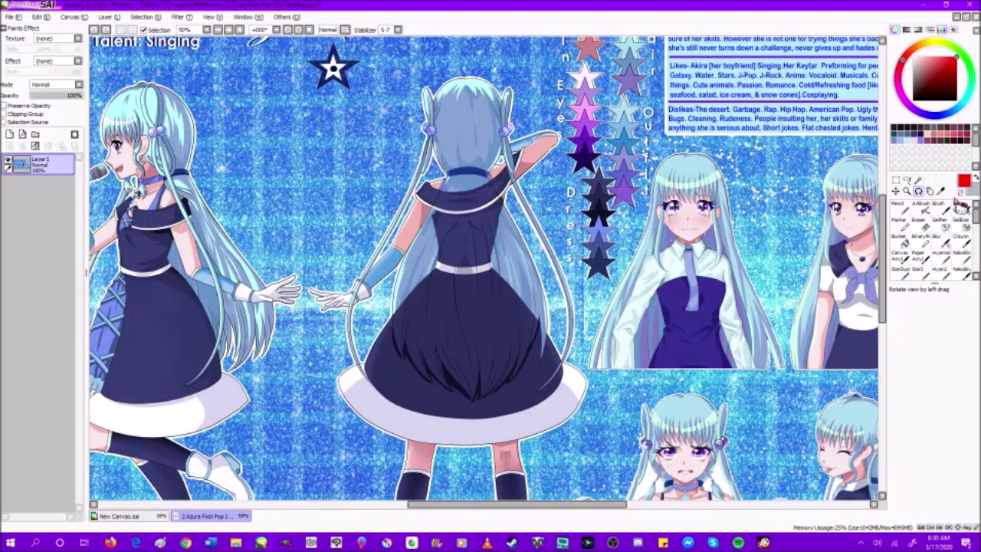
pyautogui.click(930, 191)
pyautogui.moveTo(676, 239); pyautogui.dragTo(429, 306)
pyautogui.scroll(-3, 590, 268)
pyautogui.moveTo(474, 263); pyautogui.dragTo(465, 189)
pyautogui.moveTo(422, 223); pyautogui.dragTo(413, 160)
pyautogui.scroll(-3, 644, 197)
pyautogui.scroll(-1, 645, 196)
pyautogui.scroll(10, 415, 392)
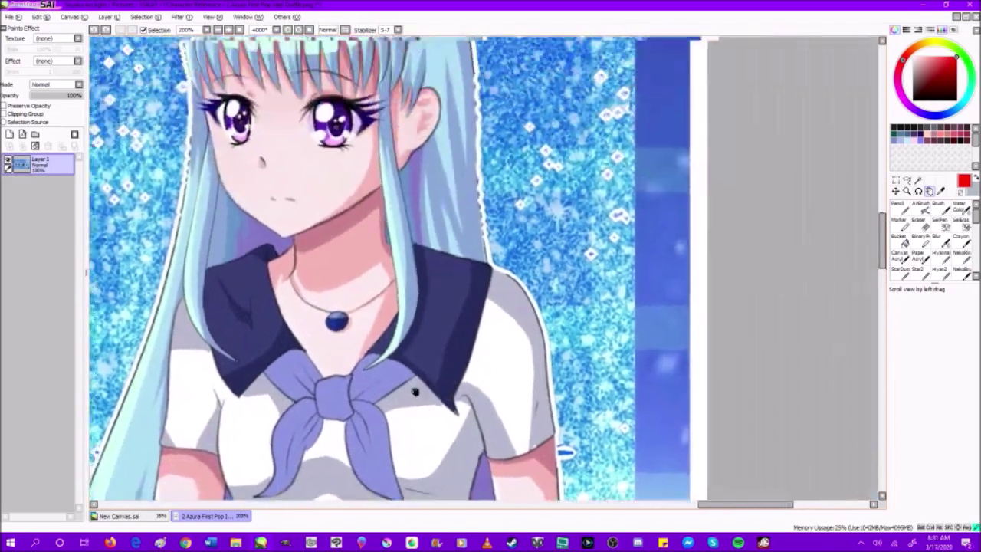
pyautogui.moveTo(414, 392); pyautogui.dragTo(365, 401)
pyautogui.moveTo(534, 247); pyautogui.dragTo(399, 361)
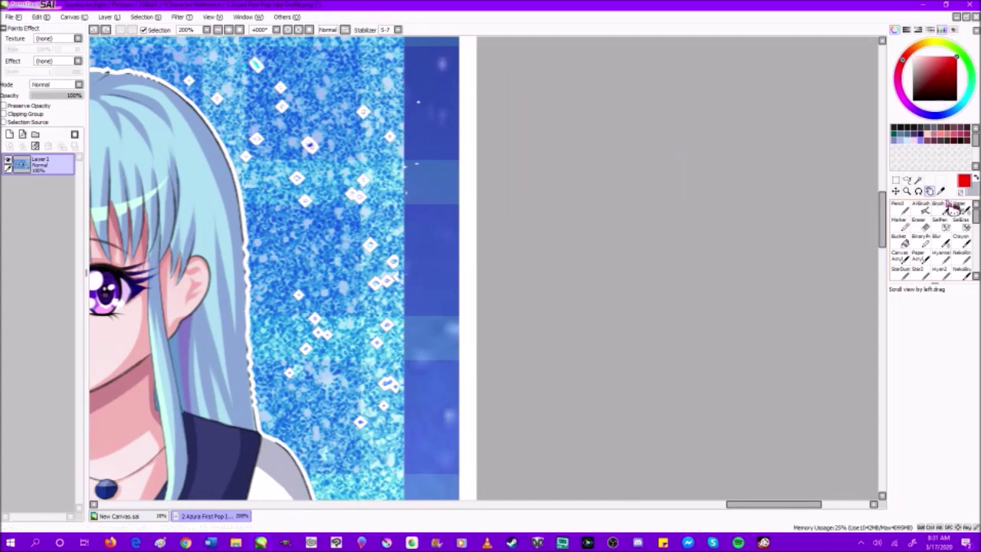
pyautogui.scroll(-6, 567, 191)
pyautogui.scroll(-1, 431, 240)
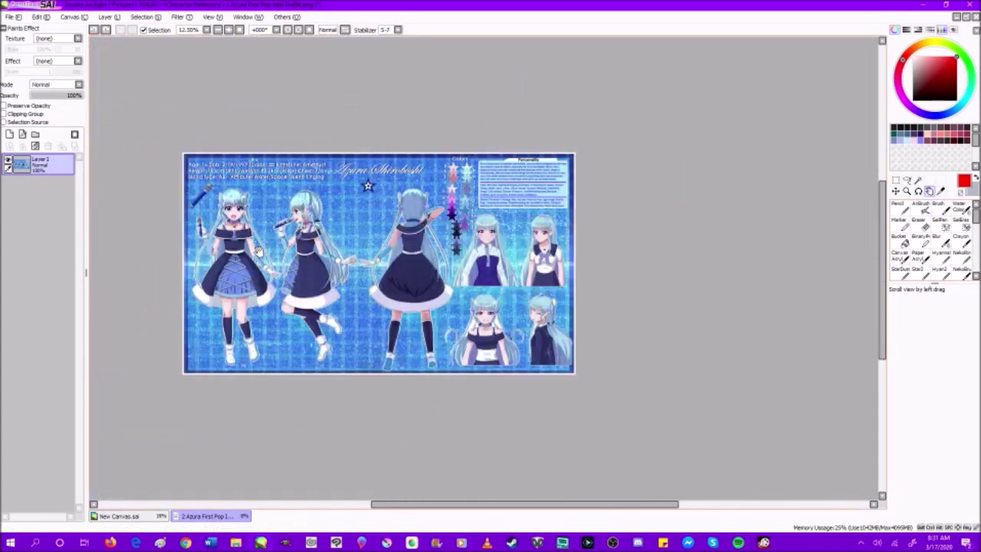
pyautogui.scroll(8, 536, 217)
pyautogui.scroll(-1, 536, 217)
# Step: Pick a blue from the sheet's background as the drawing colour with the Eyedropper
pyautogui.press('alt')
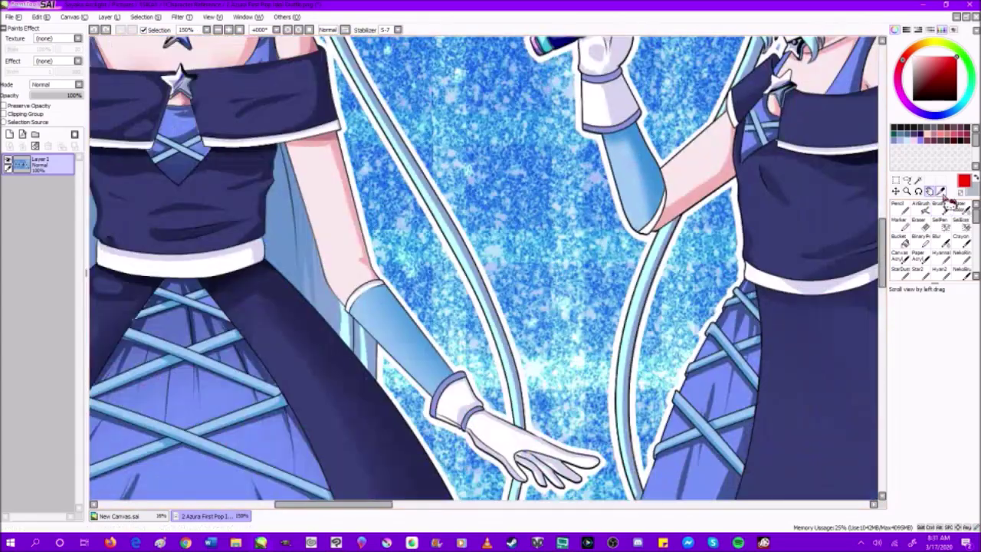
pyautogui.scroll(-5, 454, 211)
pyautogui.click(618, 220)
pyautogui.click(612, 169)
pyautogui.moveTo(611, 166); pyautogui.dragTo(602, 293)
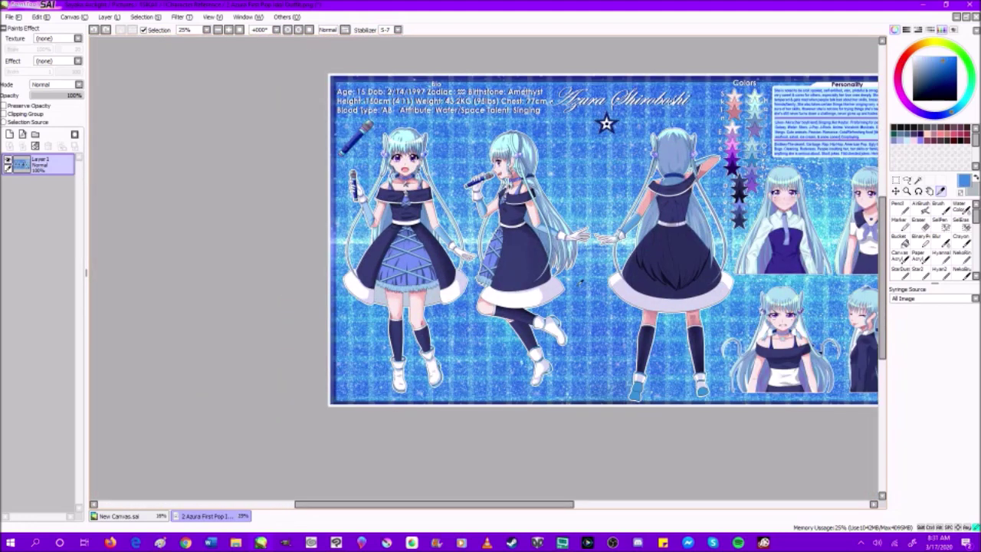
# Step: Switch to Clip Studio Paint and try the Zoom and Hand tools on the character sheet
pyautogui.scroll(-1, 280, 236)
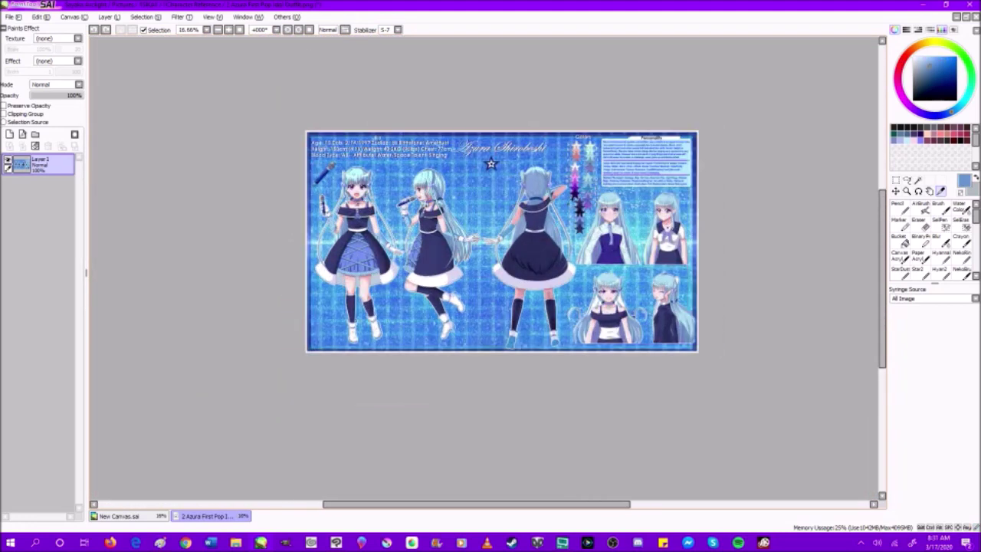
pyautogui.scroll(2, 92, 124)
pyautogui.click(336, 543)
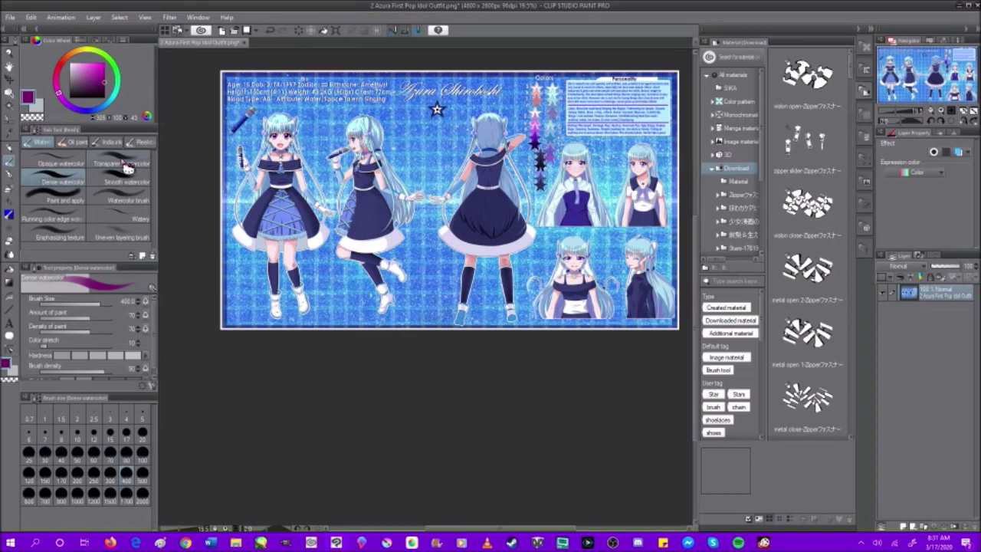
pyautogui.click(9, 64)
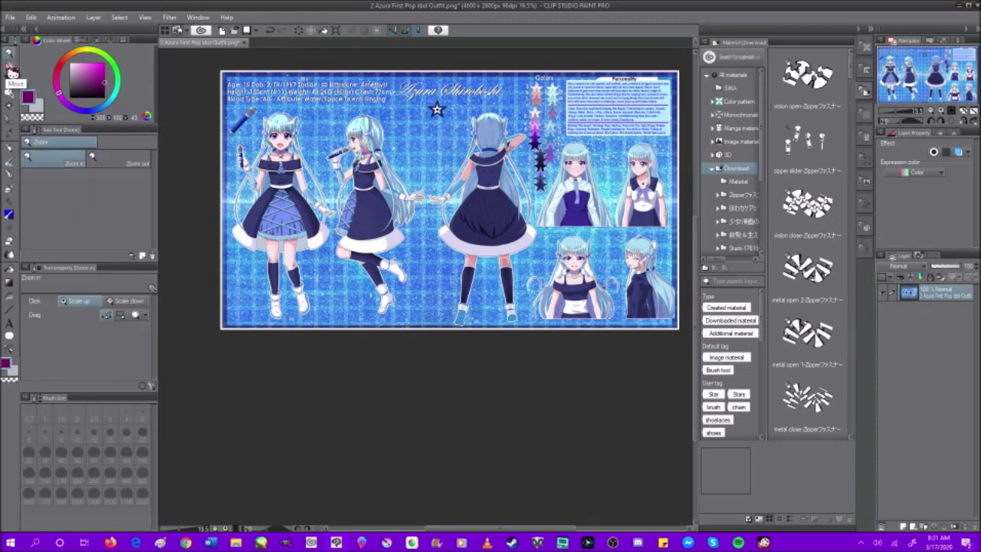
pyautogui.click(343, 115)
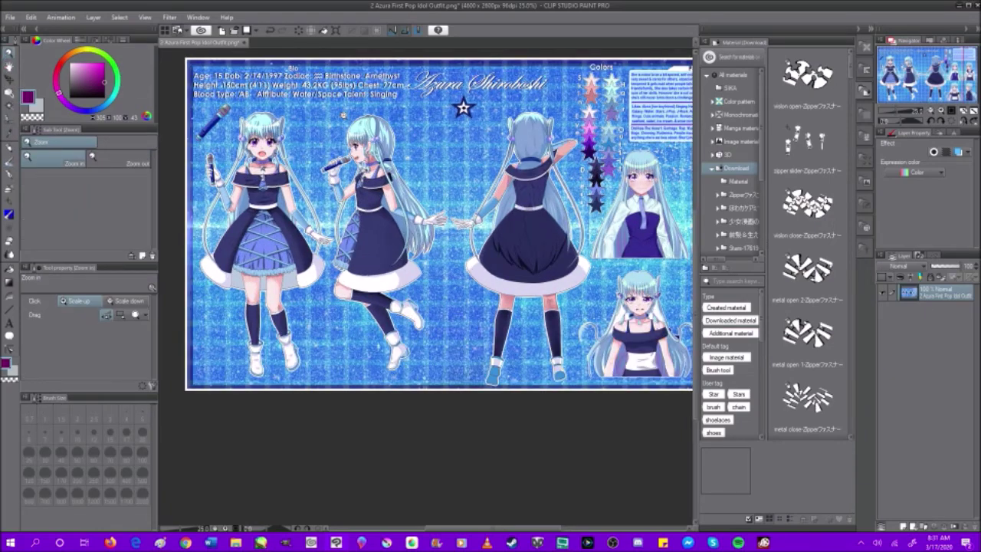
pyautogui.click(9, 66)
pyautogui.moveTo(406, 138); pyautogui.dragTo(369, 157)
pyautogui.scroll(1, 369, 158)
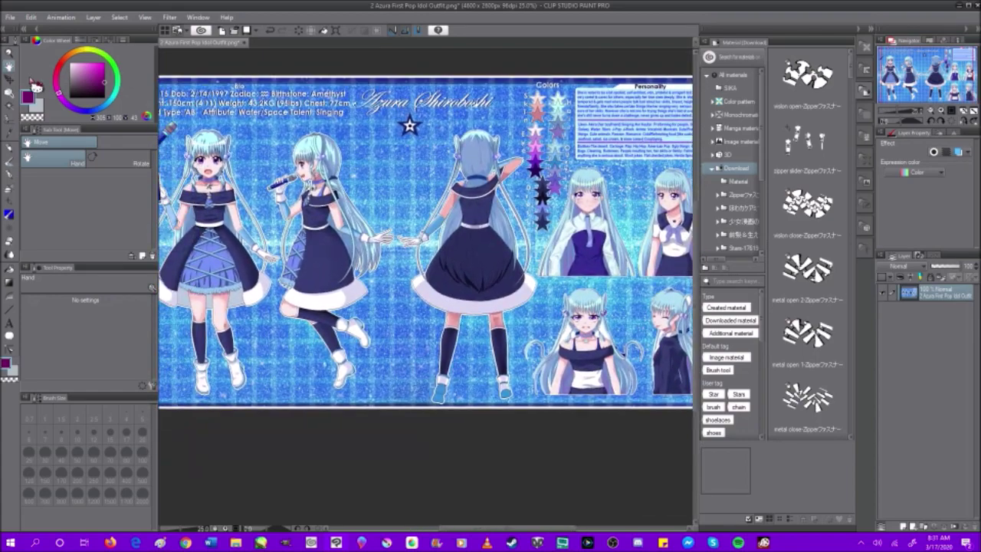
# Step: Examine the Move layer tool's variants (Move layer, Move tone pattern and Move grid) and their settings
pyautogui.click(9, 80)
pyautogui.scroll(-4, 425, 253)
pyautogui.scroll(3, 425, 252)
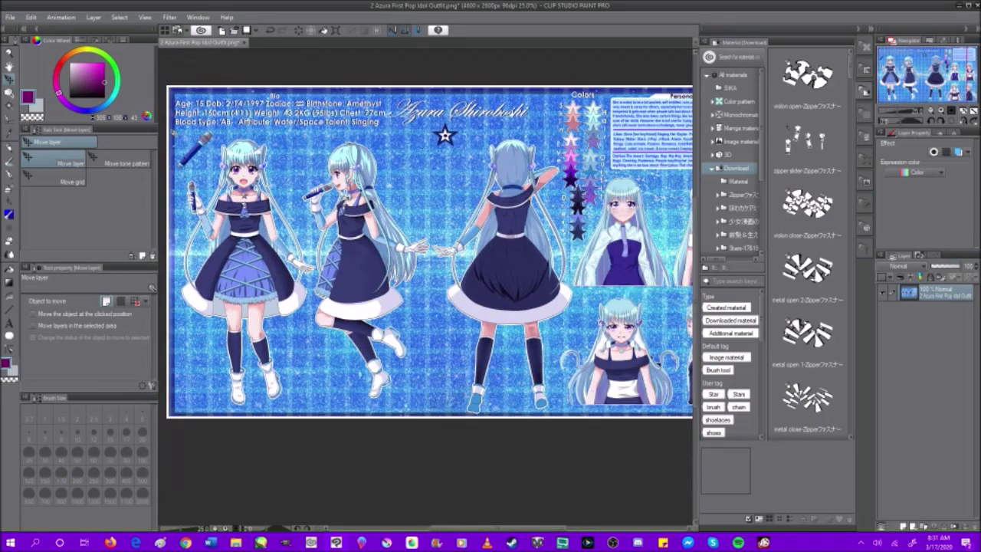
pyautogui.scroll(-2, 392, 217)
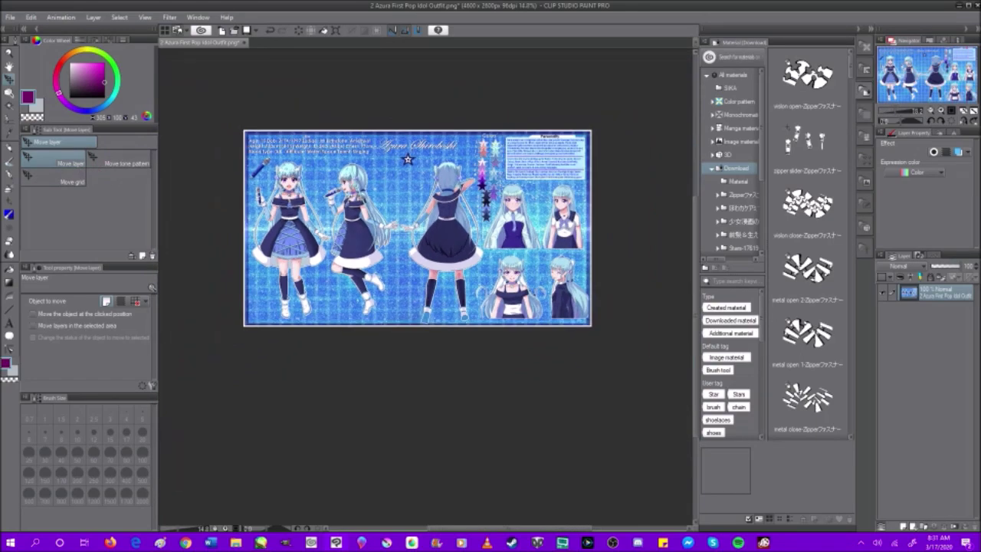
pyautogui.scroll(2, 322, 188)
pyautogui.click(138, 164)
pyautogui.scroll(1, 313, 184)
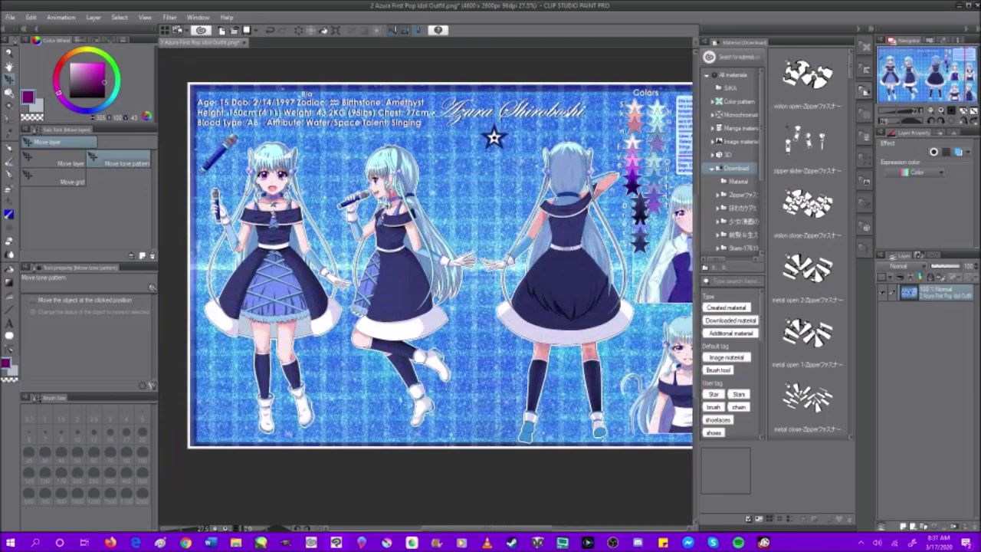
pyautogui.scroll(1, 327, 192)
pyautogui.click(85, 183)
pyautogui.scroll(-2, 314, 219)
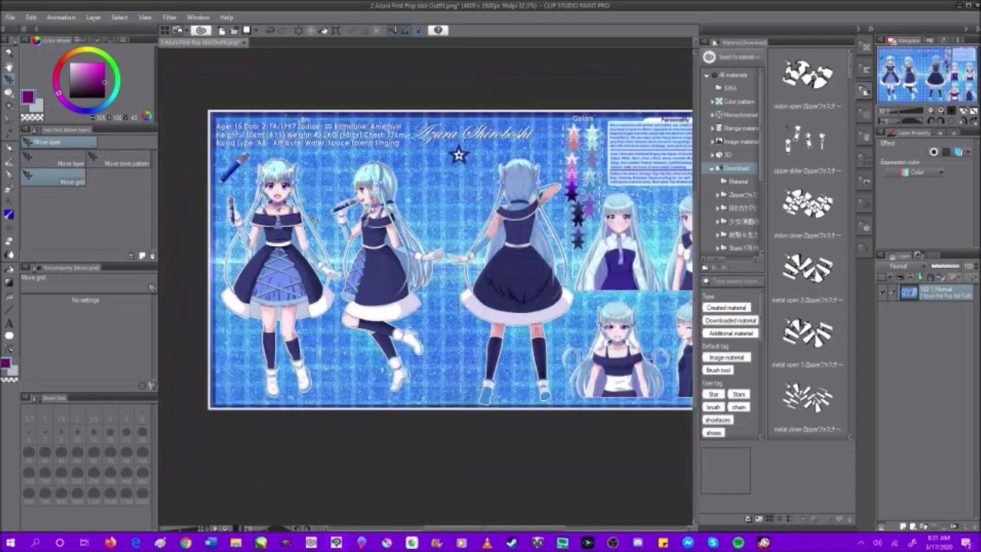
pyautogui.click(107, 167)
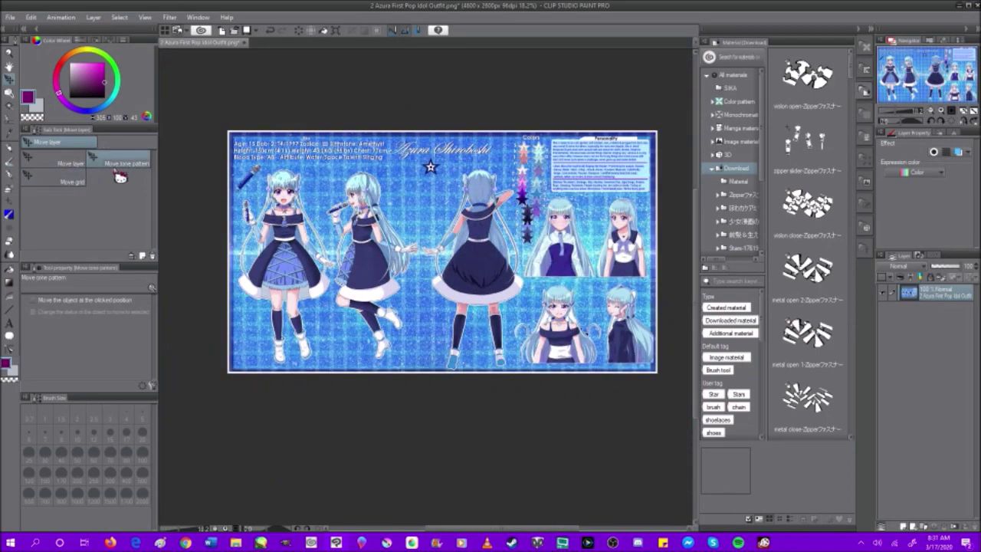
# Step: Examine the Operation tool's Object settings and the Auto select options for referring to other layers
pyautogui.click(10, 93)
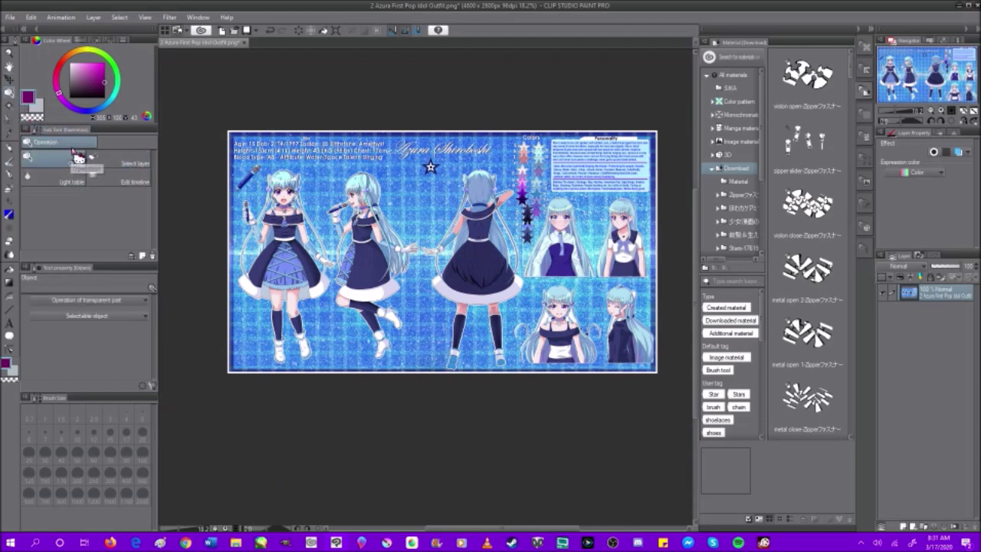
pyautogui.press('w')
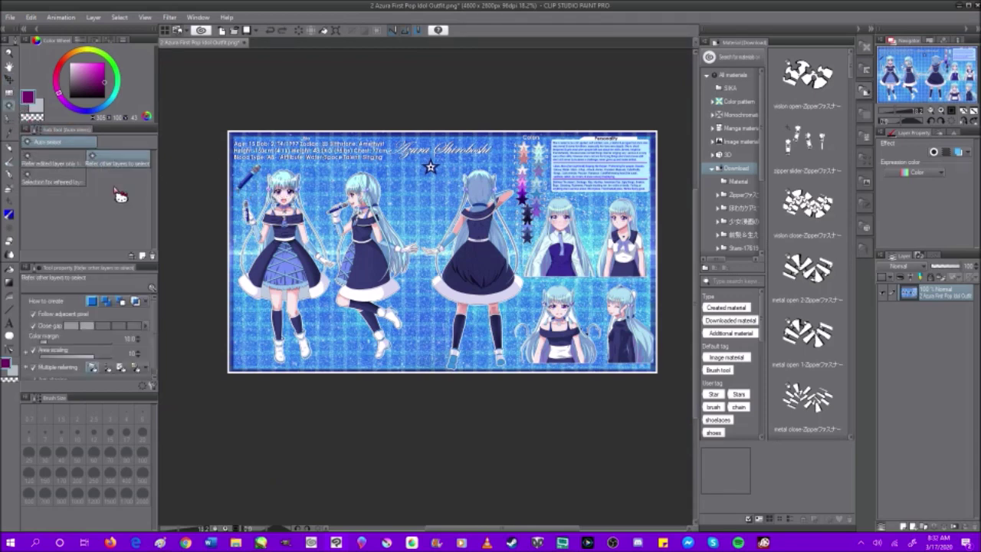
pyautogui.click(107, 169)
# Step: Switch to PaintTool SAI to examine the Magic Wand's detection and target options, and return to Clip Studio Paint
pyautogui.click(260, 542)
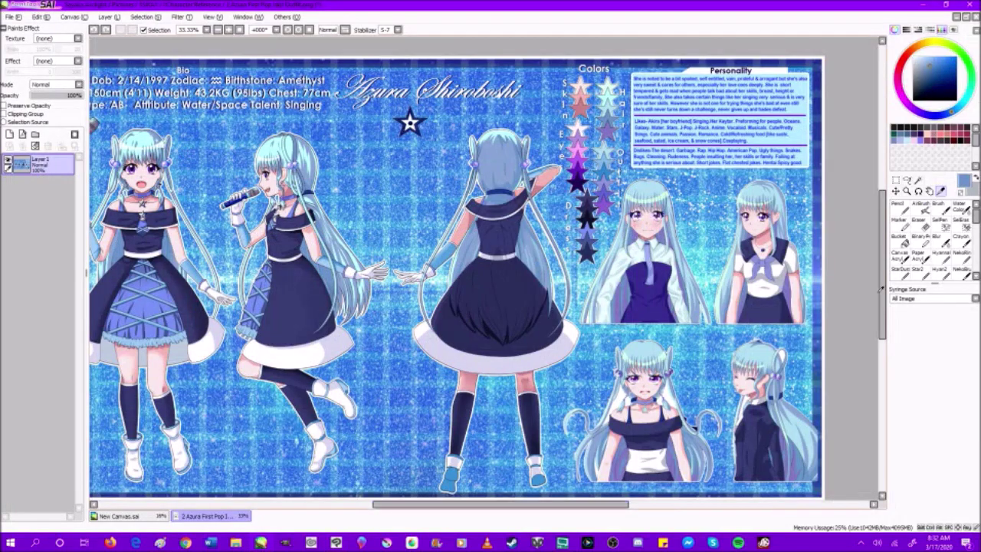
pyautogui.click(918, 180)
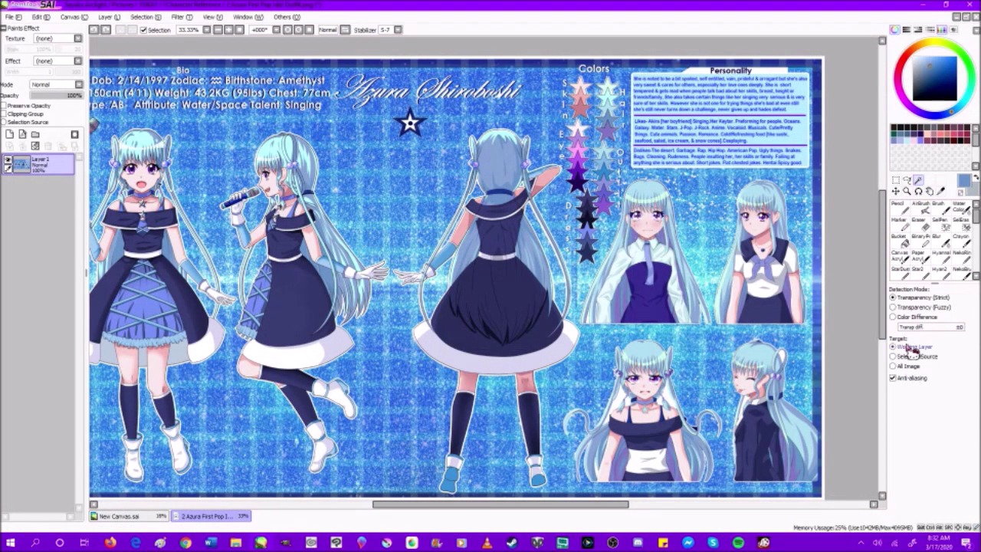
pyautogui.click(930, 4)
# Step: Paint a broad selection across the side and back figures with the Selection pen at brush size 500
pyautogui.click(11, 118)
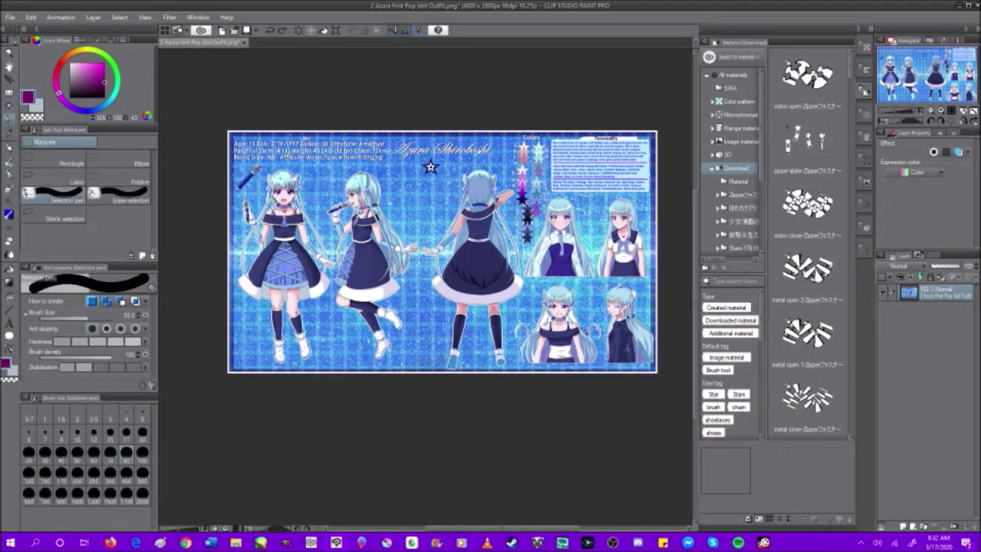
pyautogui.click(142, 474)
pyautogui.moveTo(383, 211); pyautogui.dragTo(498, 253)
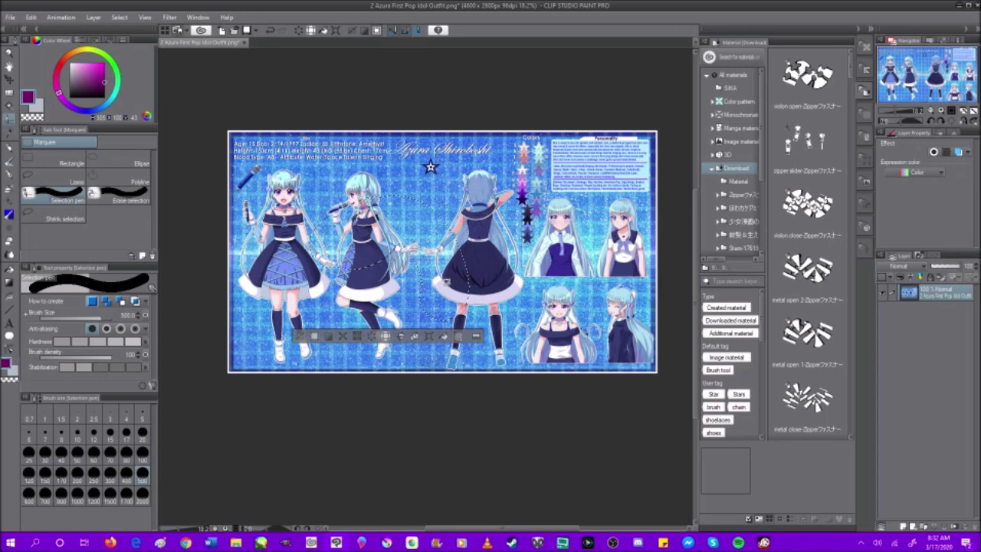
pyautogui.scroll(1, 407, 210)
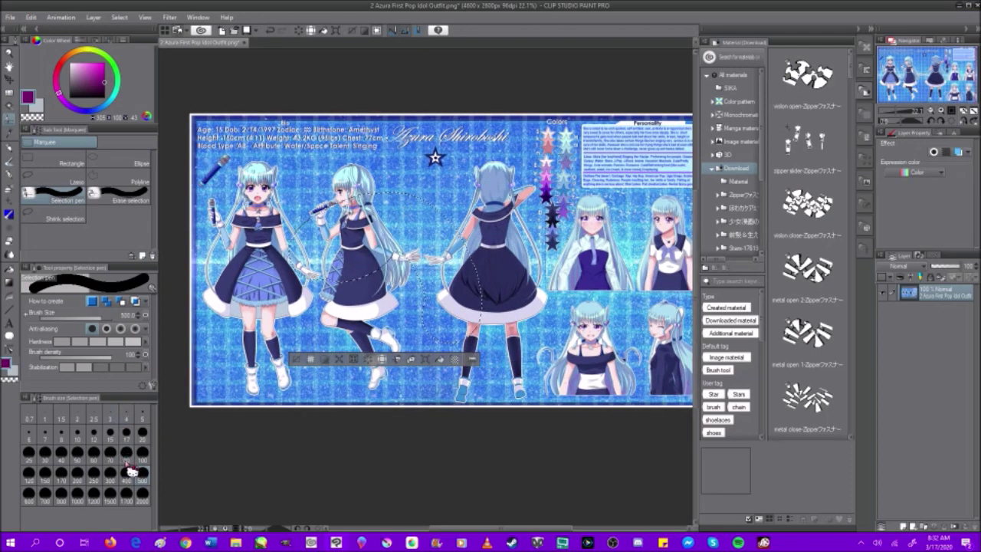
# Step: Paint selection strokes around the side and back figures at brush size 80 and scribble purple inside them with the Rough pencil
pyautogui.moveTo(490, 222)
pyautogui.mouseDown()
pyautogui.moveTo(429, 245)
pyautogui.moveTo(498, 268)
pyautogui.moveTo(414, 283)
pyautogui.mouseUp()
pyautogui.moveTo(460, 218)
pyautogui.mouseDown()
pyautogui.moveTo(449, 184)
pyautogui.moveTo(348, 245)
pyautogui.moveTo(314, 230)
pyautogui.mouseUp()
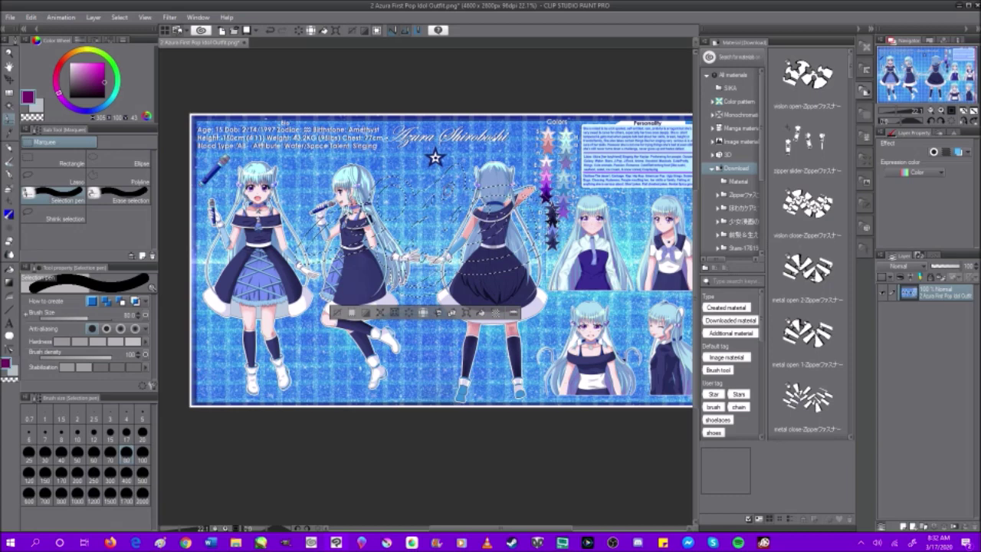
pyautogui.moveTo(465, 193); pyautogui.dragTo(486, 196)
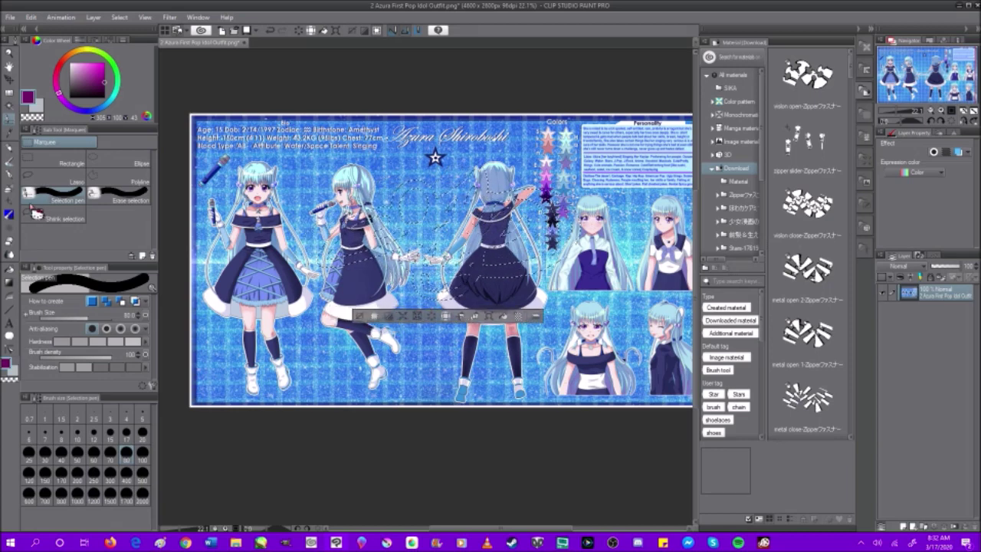
pyautogui.click(10, 148)
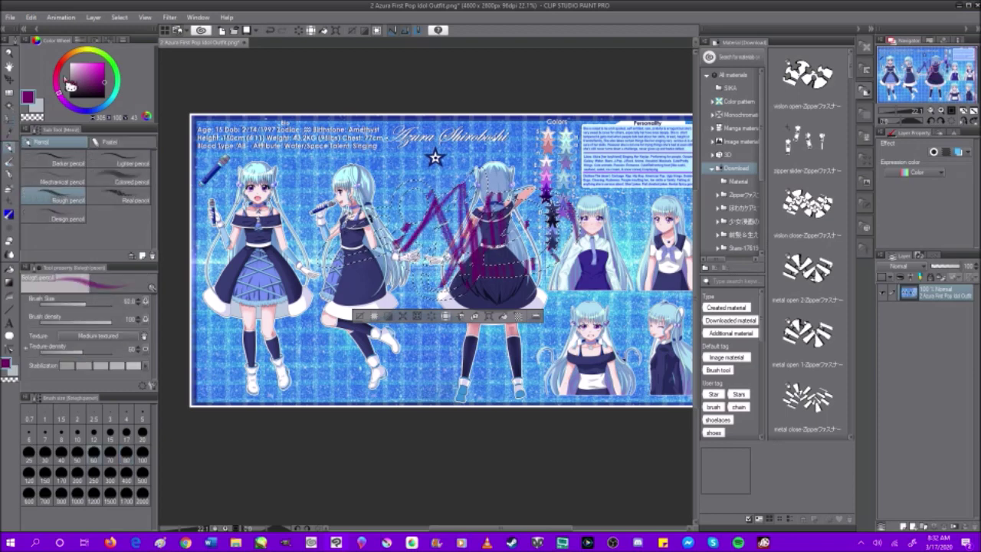
# Step: Try further Selection pen strokes around the central figures and undo them together with the purple pencil scribble
pyautogui.click(9, 119)
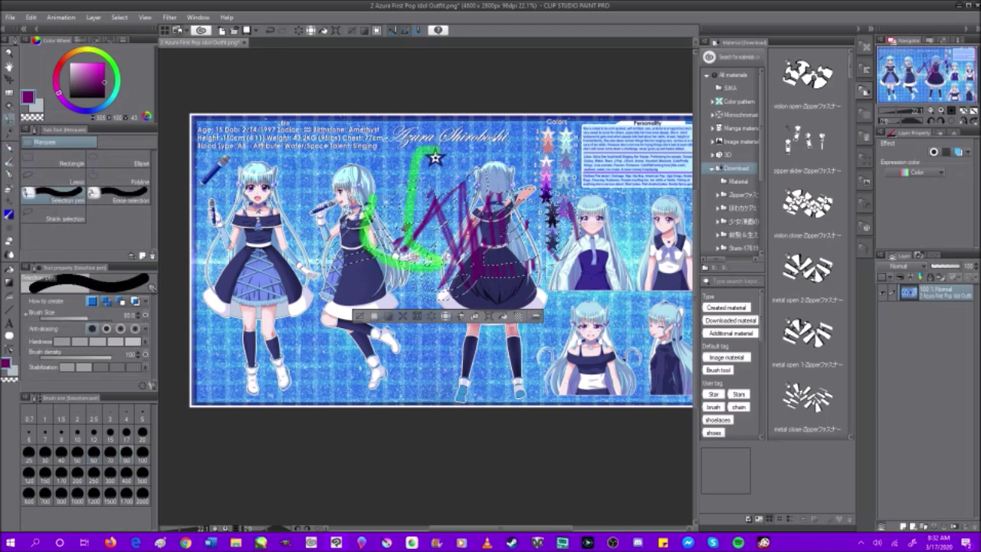
pyautogui.moveTo(434, 158); pyautogui.dragTo(430, 157)
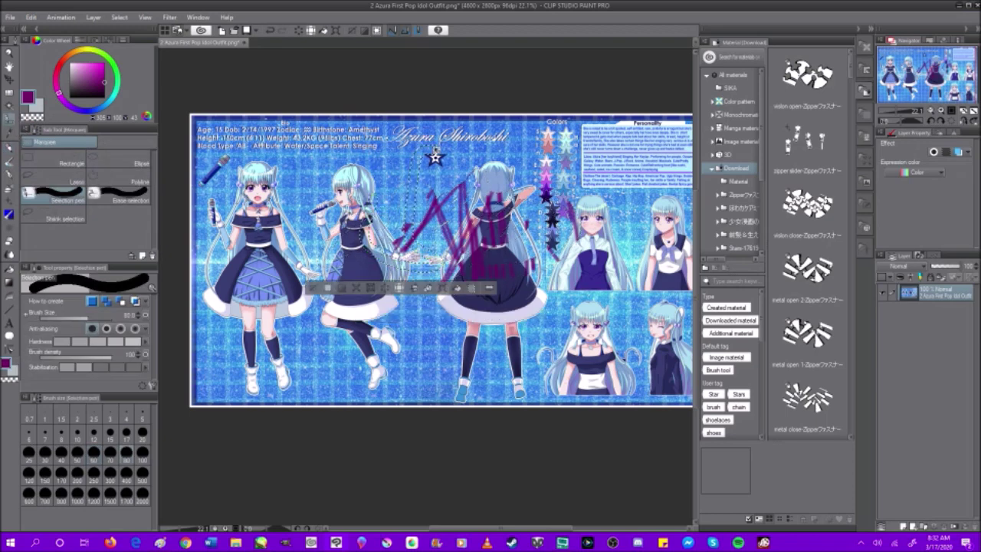
pyautogui.click(270, 31)
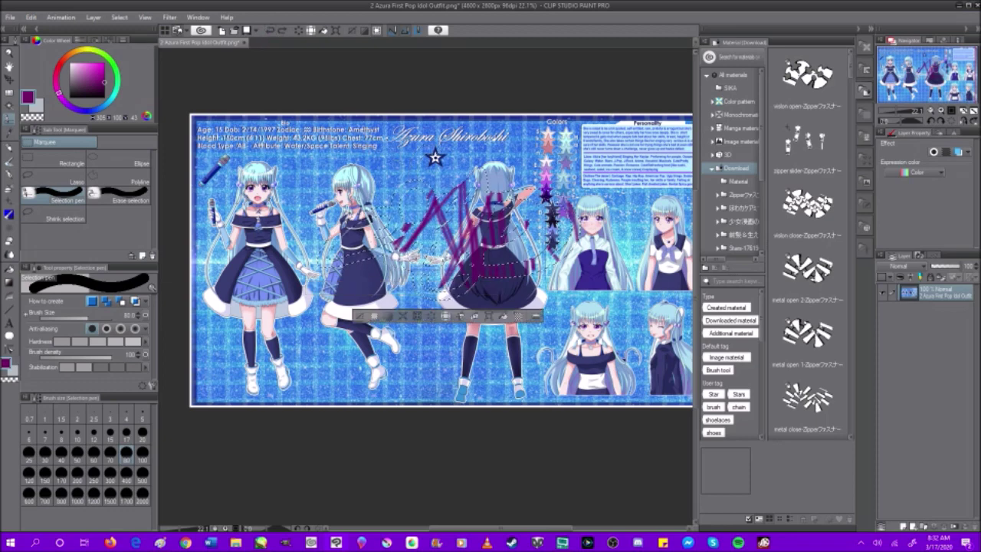
pyautogui.moveTo(426, 257)
pyautogui.mouseDown()
pyautogui.moveTo(452, 192)
pyautogui.moveTo(540, 161)
pyautogui.moveTo(506, 264)
pyautogui.moveTo(499, 192)
pyautogui.mouseUp()
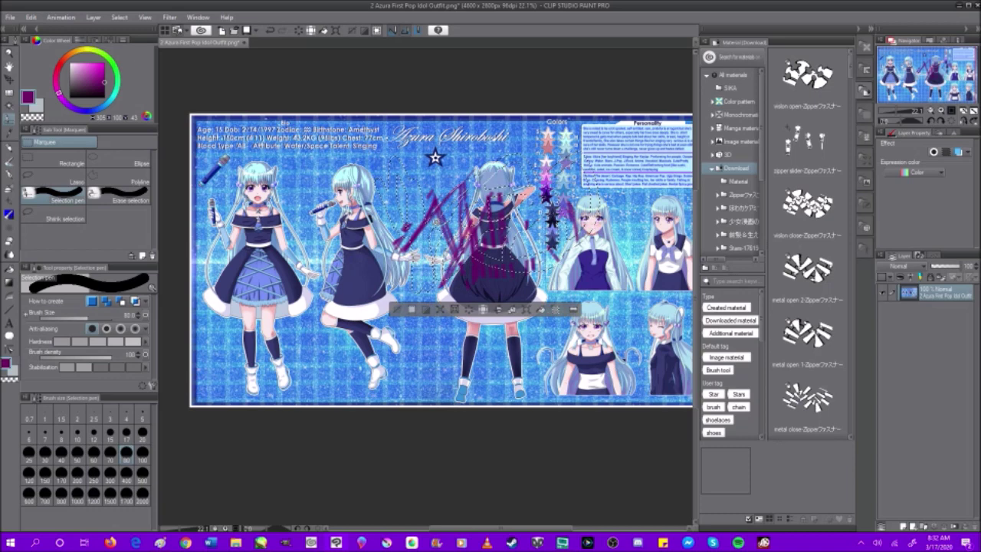
pyautogui.click(278, 34)
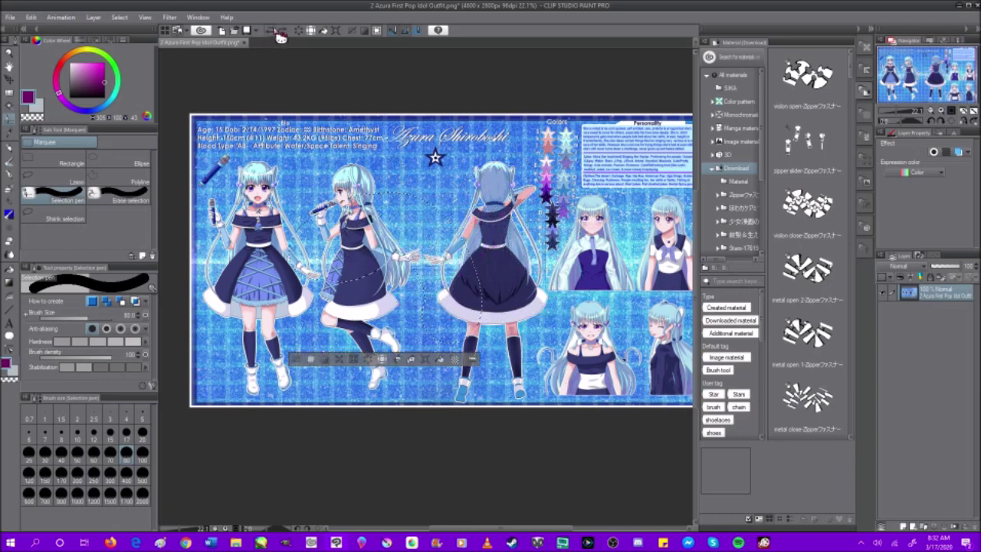
# Step: Pick light blues from the side figure's hair with the Eyedropper's Obtain display color and Pick up color from layer
pyautogui.click(9, 132)
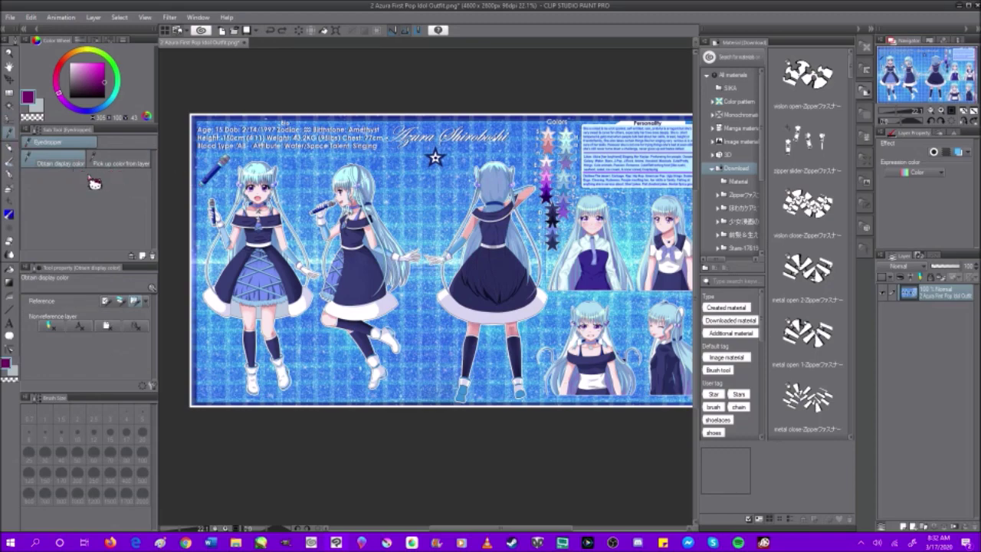
pyautogui.scroll(1, 355, 210)
pyautogui.click(375, 184)
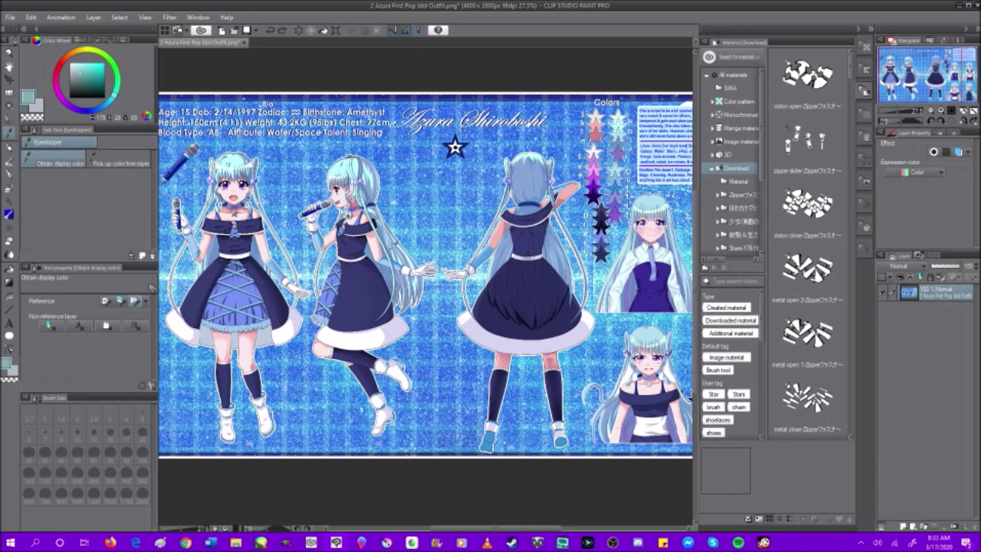
pyautogui.click(121, 164)
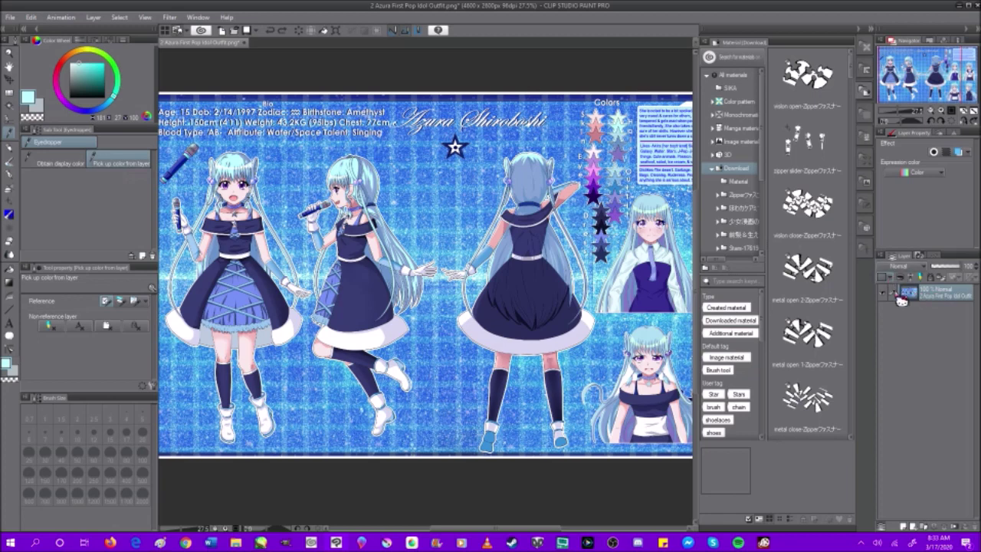
# Step: Add a raster layer above the sheet and spray bright cyan over the side figure's head with the Soft airbrush at size 500
pyautogui.click(908, 528)
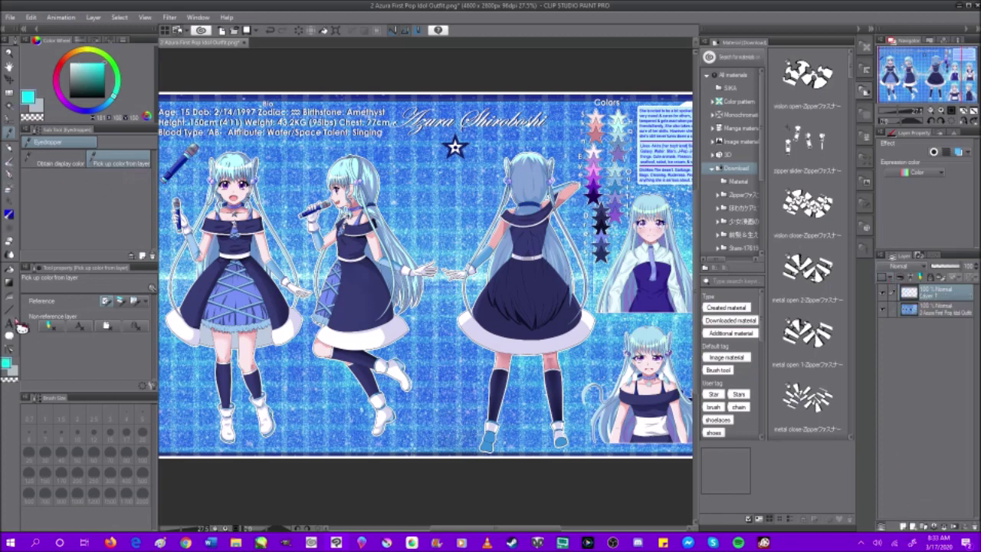
pyautogui.click(9, 188)
pyautogui.moveTo(383, 153)
pyautogui.mouseDown()
pyautogui.moveTo(345, 228)
pyautogui.moveTo(460, 142)
pyautogui.mouseUp()
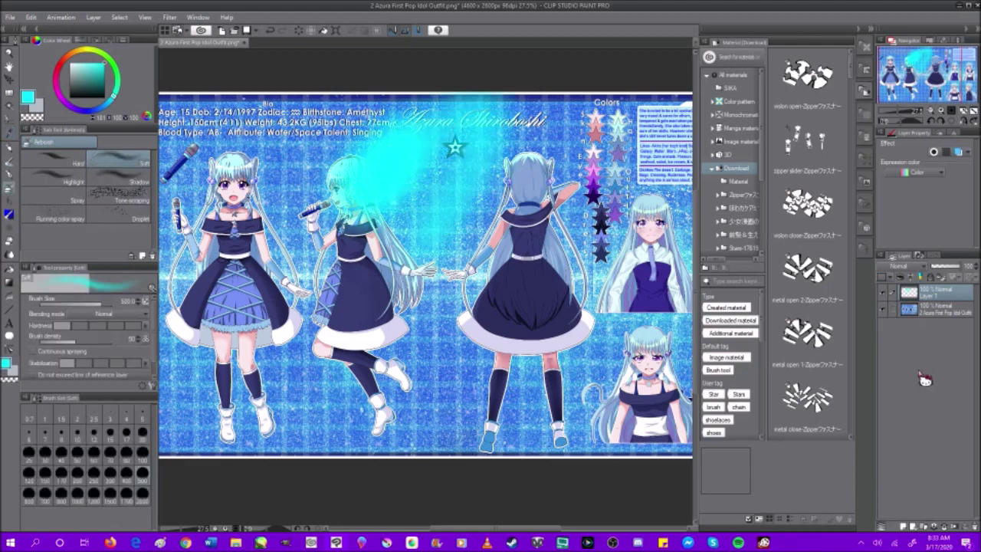
# Step: Sample the sprayed area using Pick up color from layer on the sheet layer, and again using Obtain display color
pyautogui.click(939, 310)
pyautogui.click(10, 147)
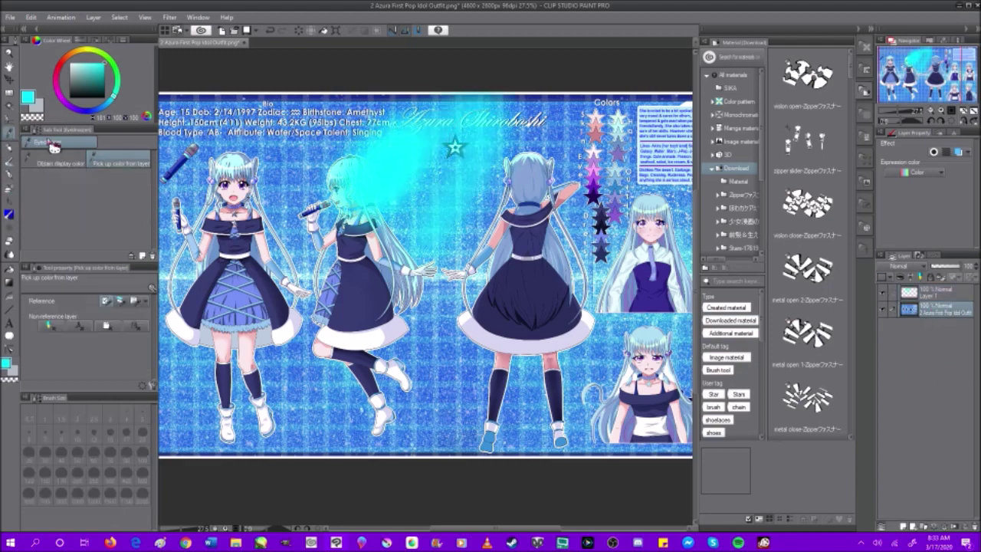
pyautogui.click(401, 161)
pyautogui.moveTo(402, 161); pyautogui.dragTo(329, 161)
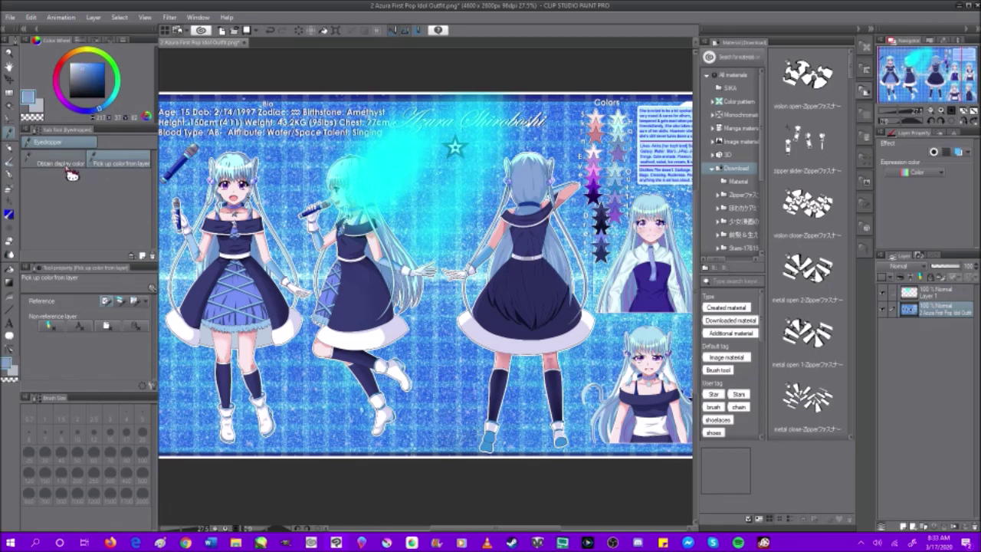
pyautogui.click(66, 164)
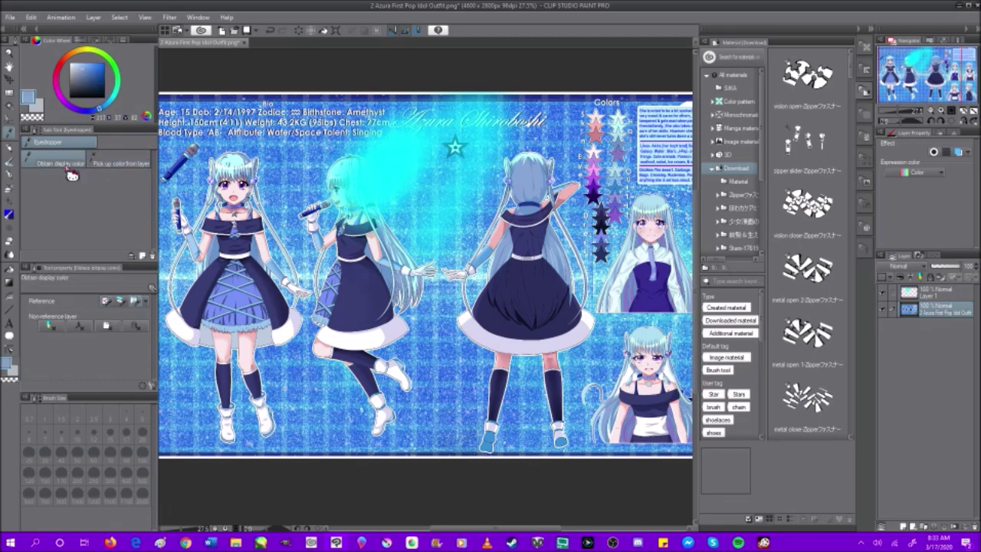
pyautogui.click(398, 152)
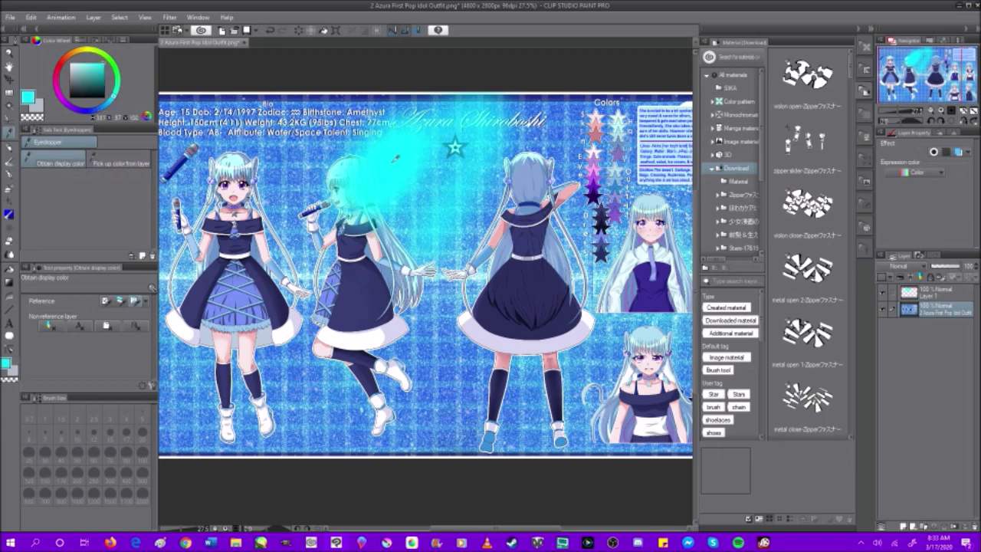
# Step: Delete the layer holding the cyan airbrush strokes
pyautogui.click(939, 293)
pyautogui.click(970, 528)
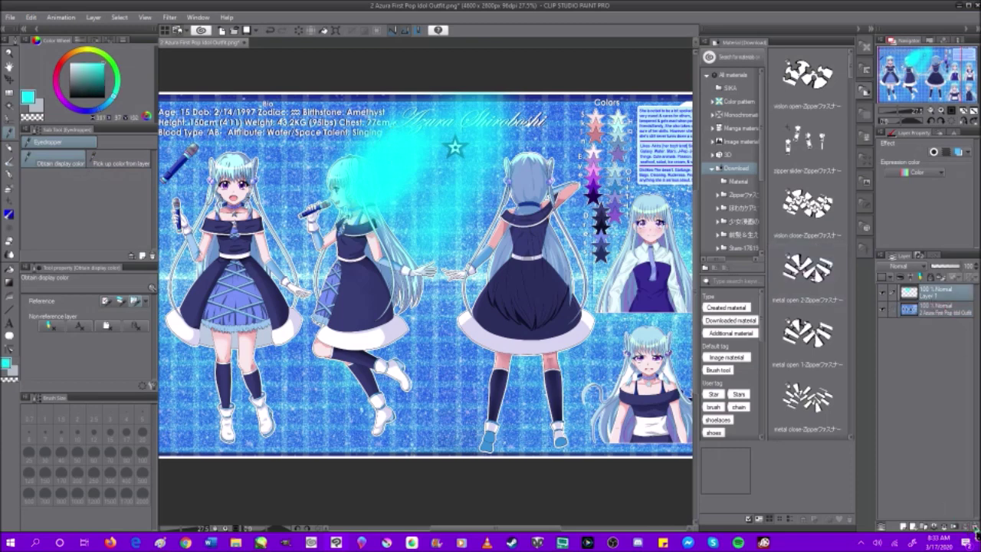
# Step: Examine the program's view, window, selection, animation and editing commands, including the Transform options such as Scale, Rotate and Free Transform
pyautogui.click(504, 202)
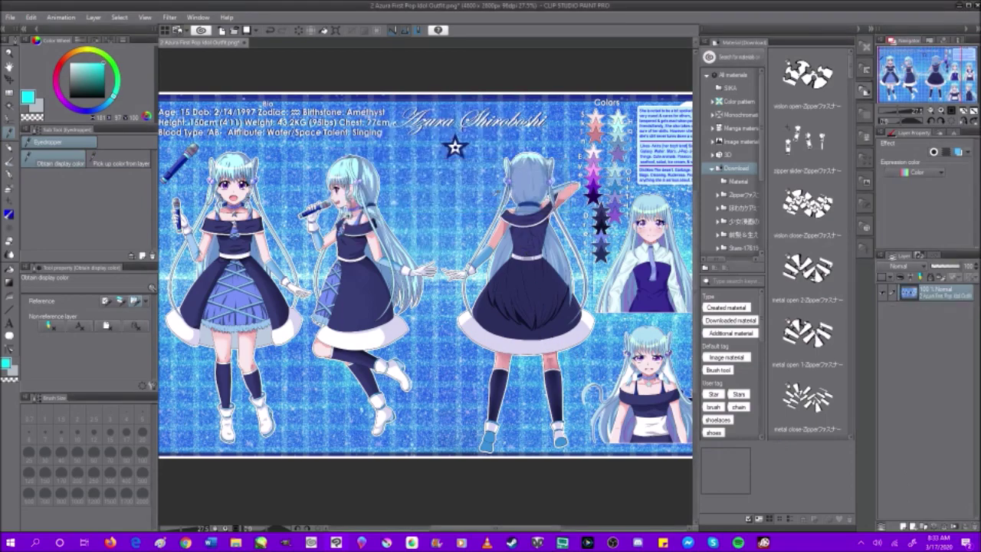
pyautogui.scroll(-1, 376, 177)
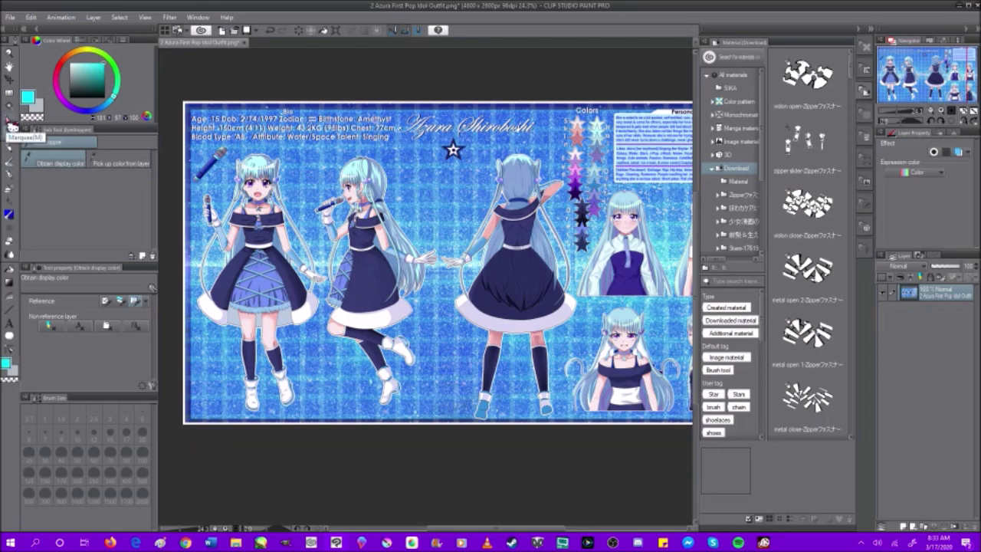
pyautogui.click(93, 17)
pyautogui.moveTo(145, 17)
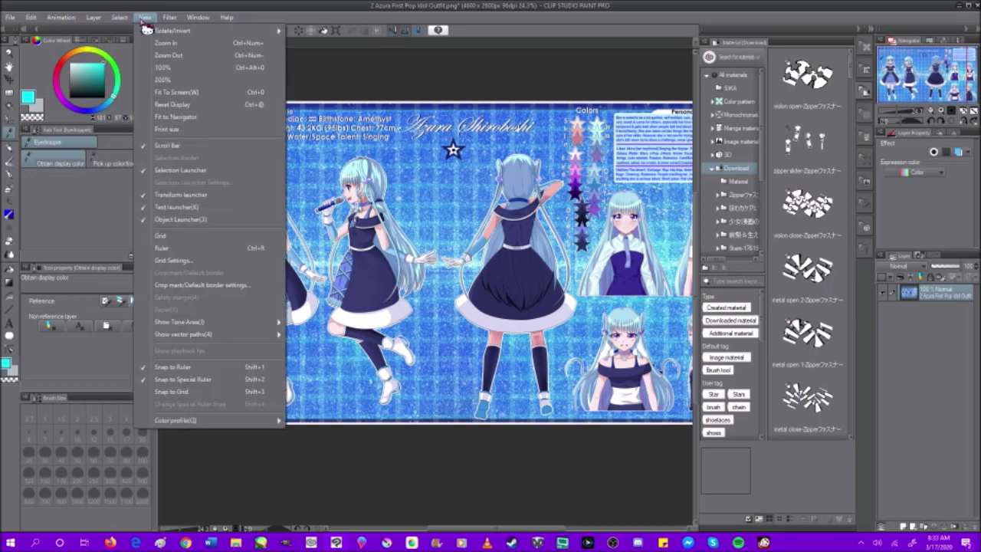
pyautogui.moveTo(191, 23)
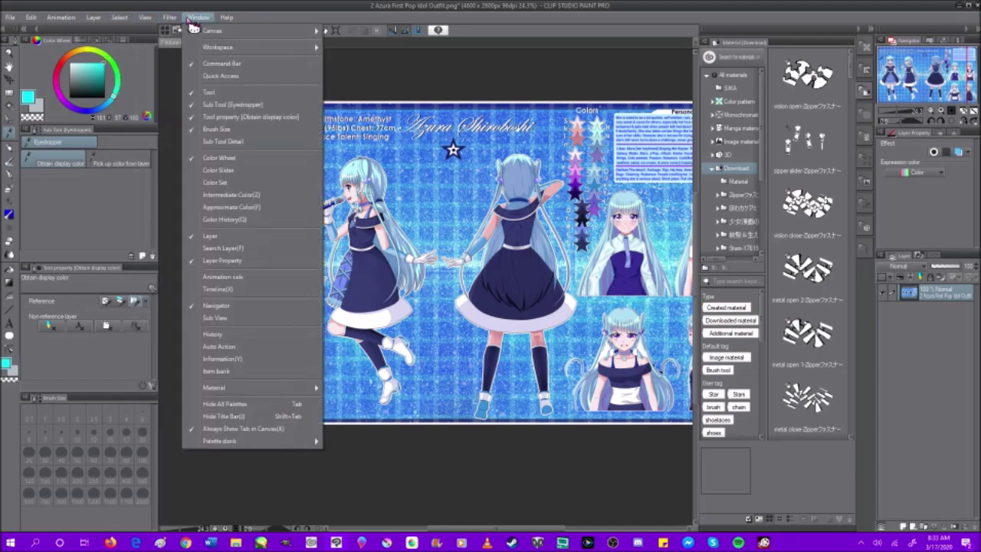
pyautogui.click(192, 17)
pyautogui.click(147, 17)
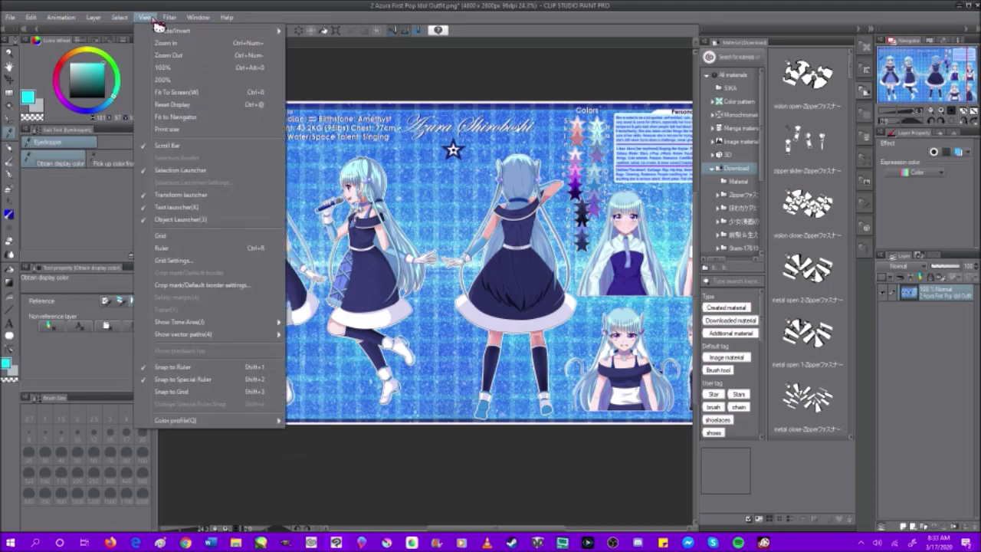
pyautogui.moveTo(135, 27)
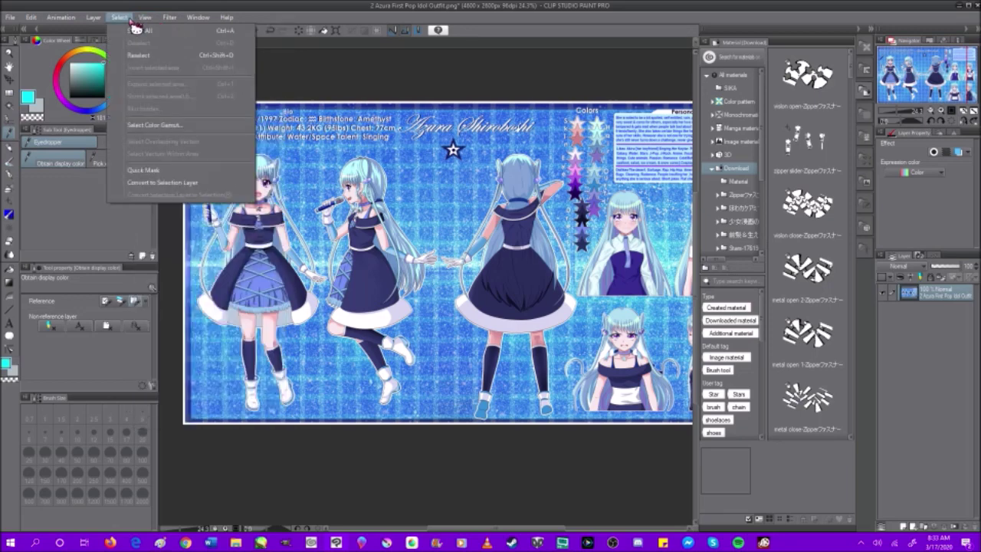
pyautogui.moveTo(103, 23)
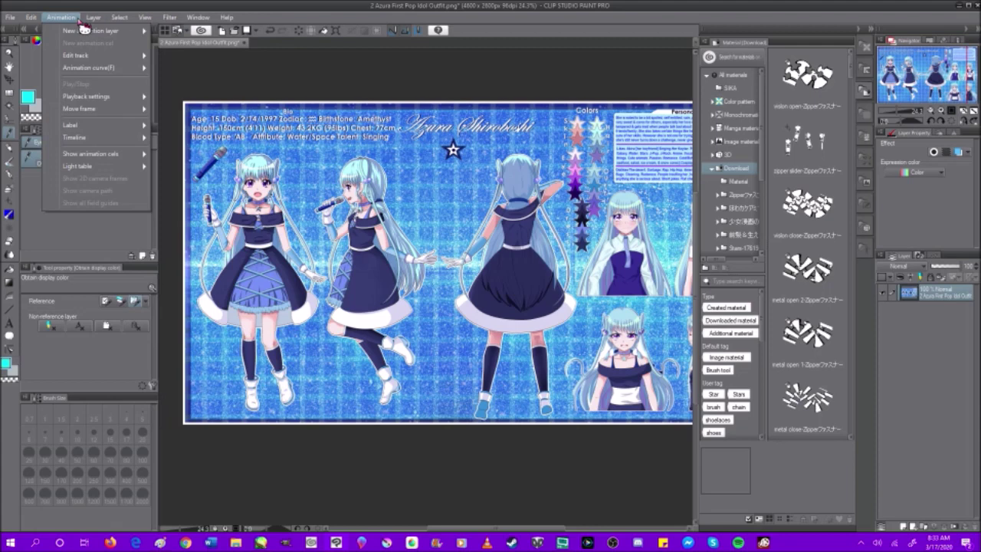
pyautogui.moveTo(42, 25)
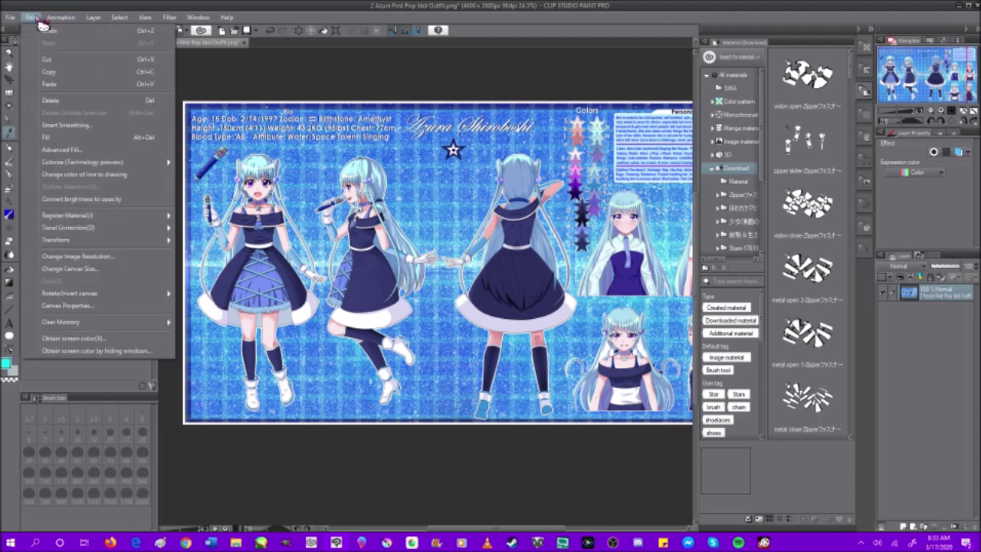
pyautogui.moveTo(74, 242)
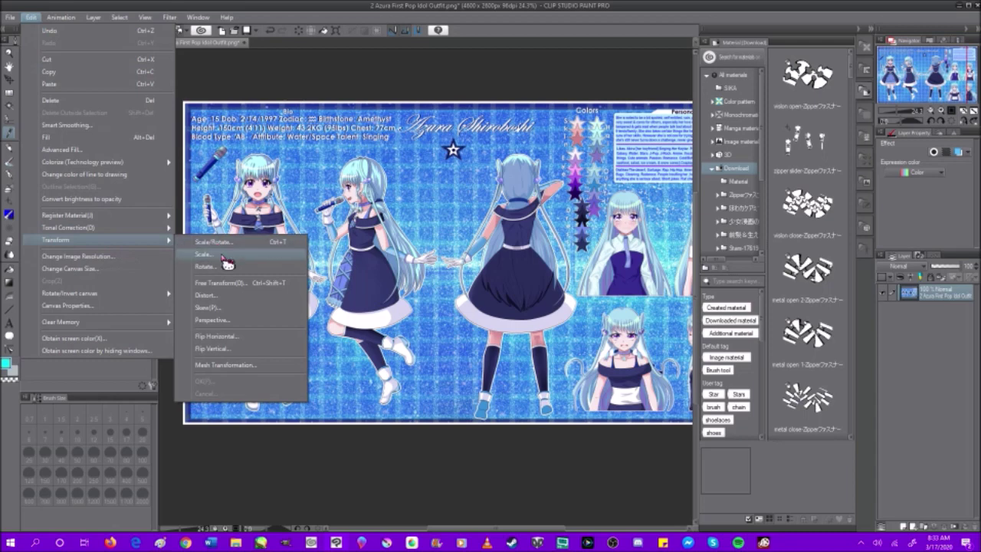
pyautogui.click(300, 437)
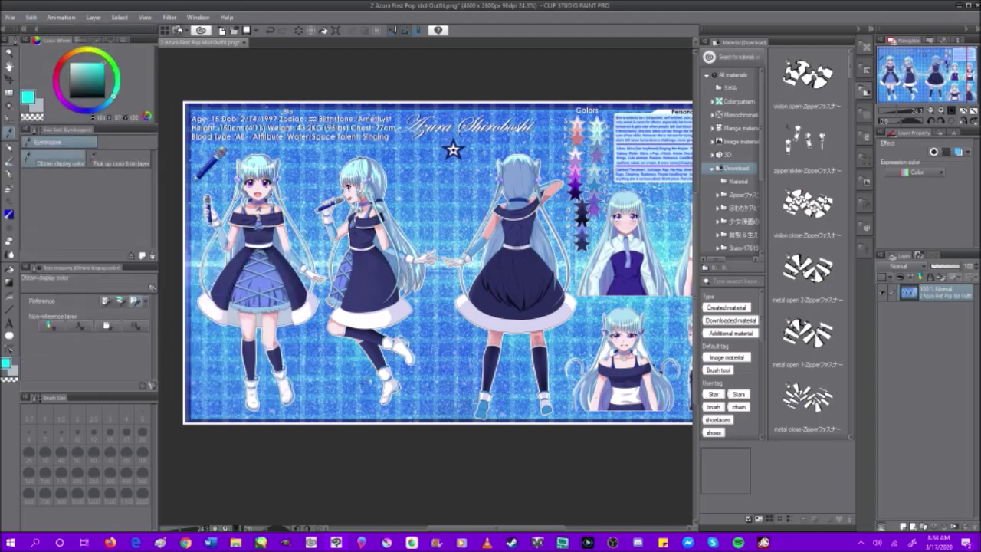
# Step: Try a Free Transform on the whole character sheet layer and cancel it
pyautogui.hotkey('ctrl', 'shift', 't')
pyautogui.hotkey('ctrl', '-')
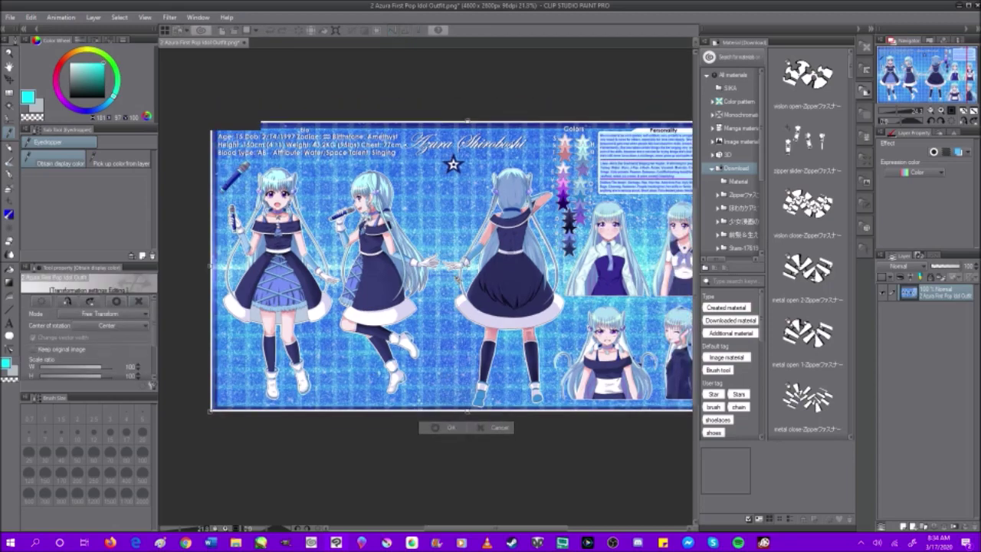
pyautogui.moveTo(258, 152); pyautogui.dragTo(349, 218)
pyautogui.click(494, 402)
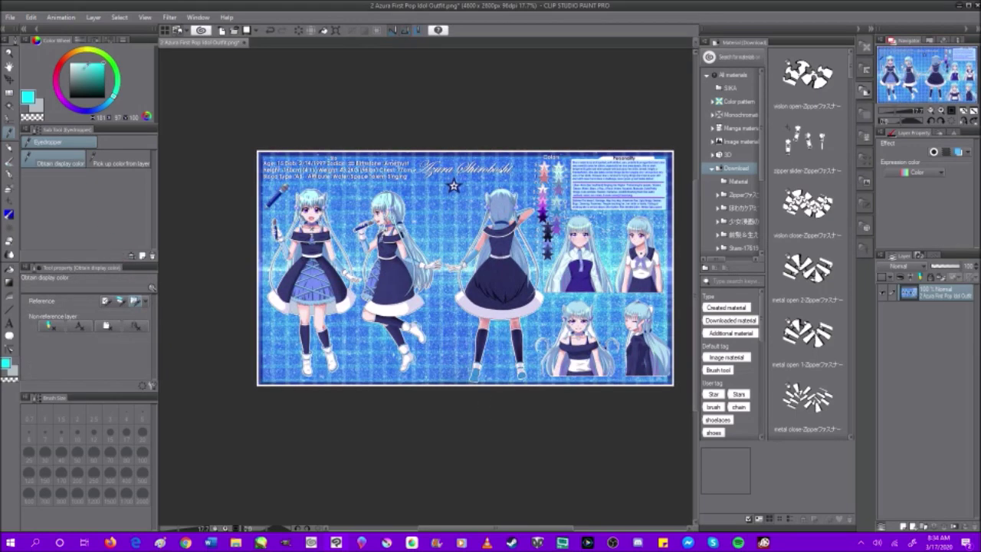
# Step: Switch to Paint and draw check marks in the Basic Tools column for Clip Studio's limits and all three PaintTool SAI rows
pyautogui.click(118, 19)
pyautogui.click(10, 170)
pyautogui.click(159, 543)
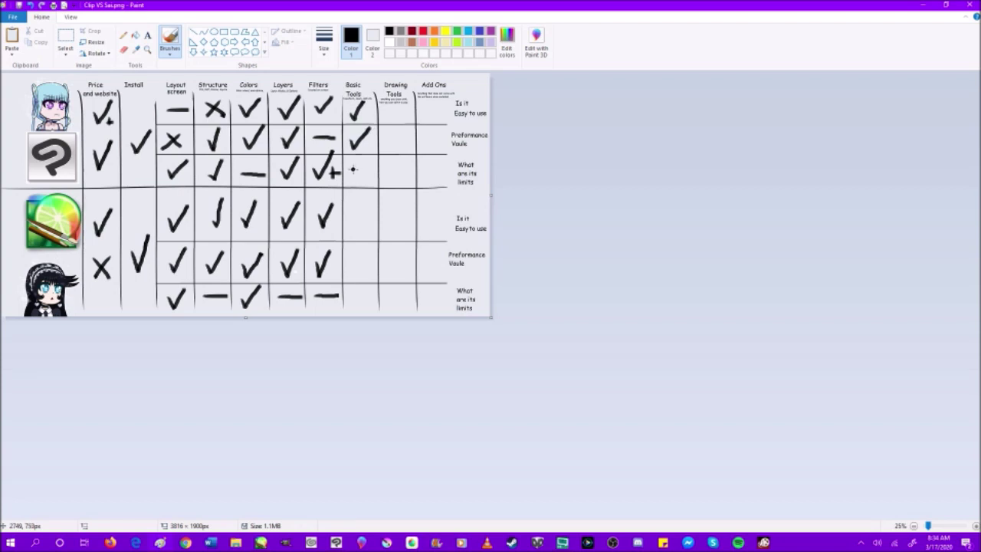
pyautogui.moveTo(352, 174); pyautogui.dragTo(367, 160)
pyautogui.moveTo(358, 219); pyautogui.dragTo(374, 194)
pyautogui.moveTo(352, 259); pyautogui.dragTo(376, 240)
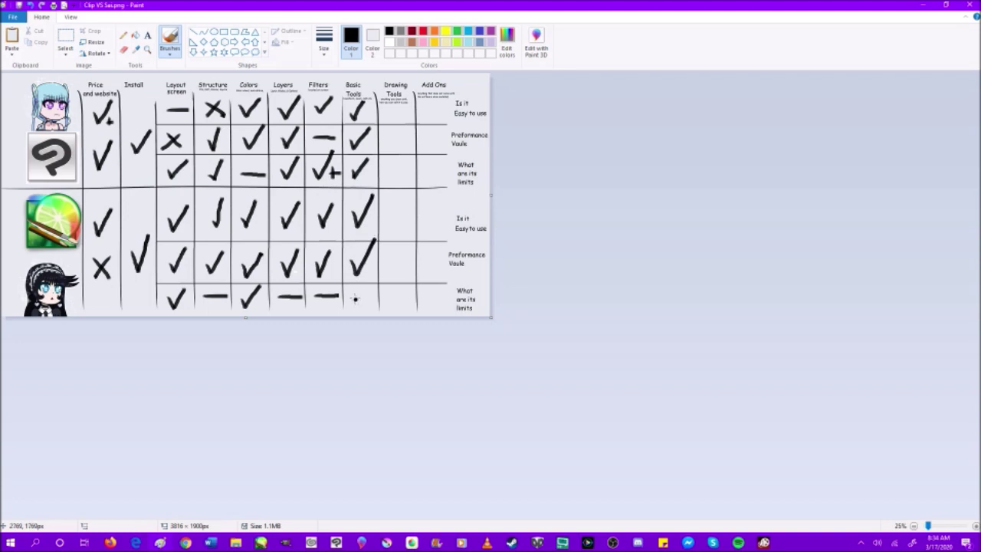
pyautogui.moveTo(358, 311); pyautogui.dragTo(374, 295)
pyautogui.click(30, 4)
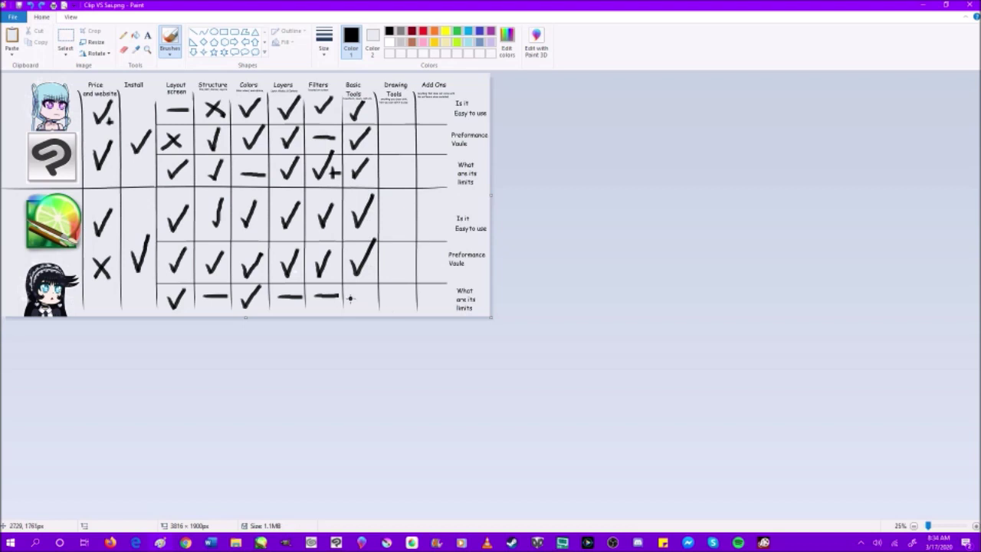
pyautogui.click(924, 5)
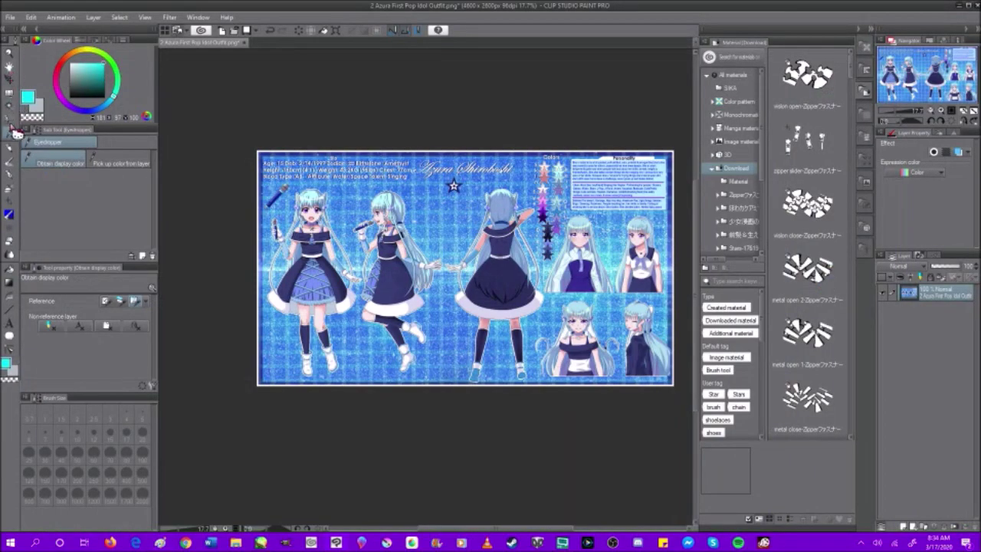
# Step: Look over the Operation and Marquee sub tools in Clip Studio Paint and recheck the comparison chart in Paint
pyautogui.click(9, 92)
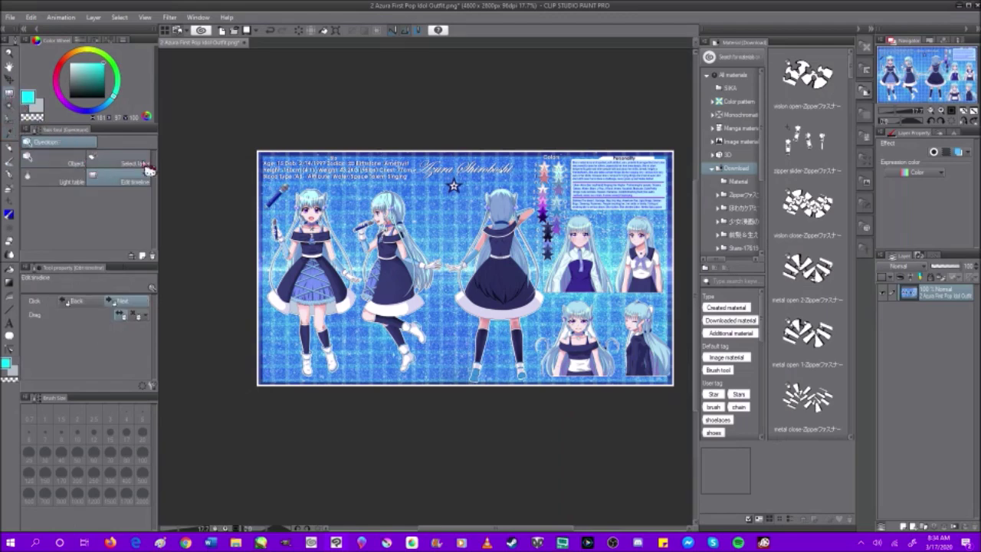
pyautogui.click(62, 161)
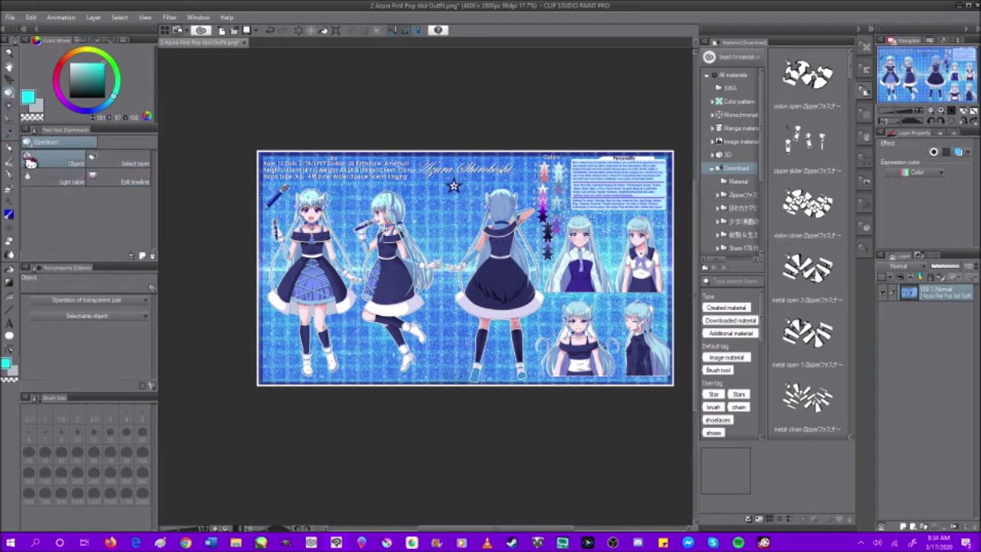
pyautogui.click(9, 119)
pyautogui.moveTo(158, 542)
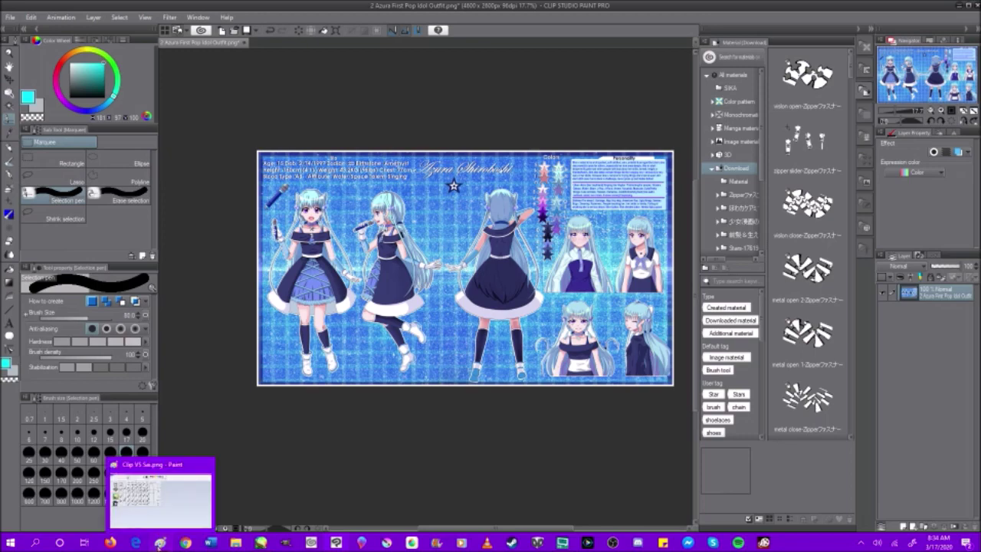
pyautogui.click(183, 518)
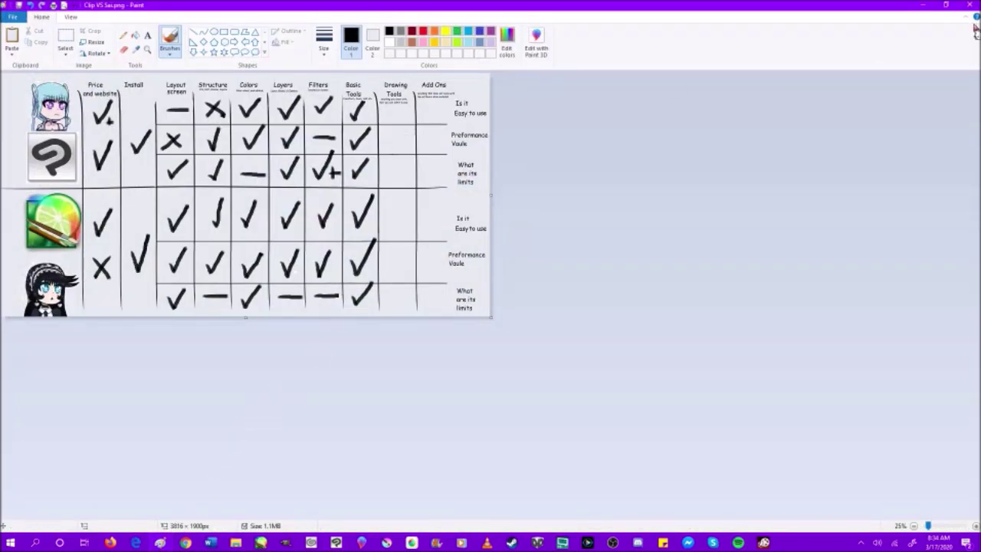
pyautogui.click(931, 6)
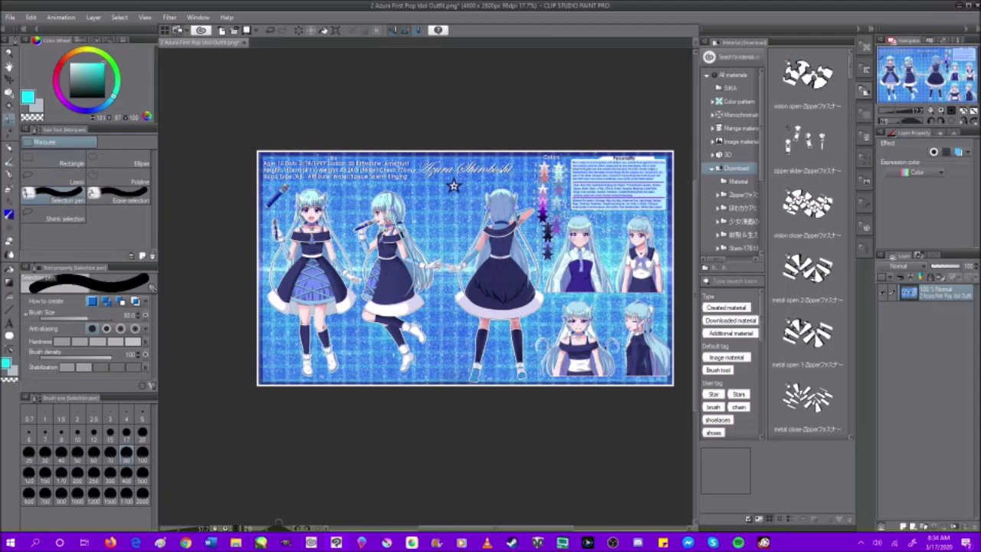
# Step: Switch to PaintTool SAI and examine the custom brushes and extra Eraser at the end of the tool list with their settings
pyautogui.click(264, 542)
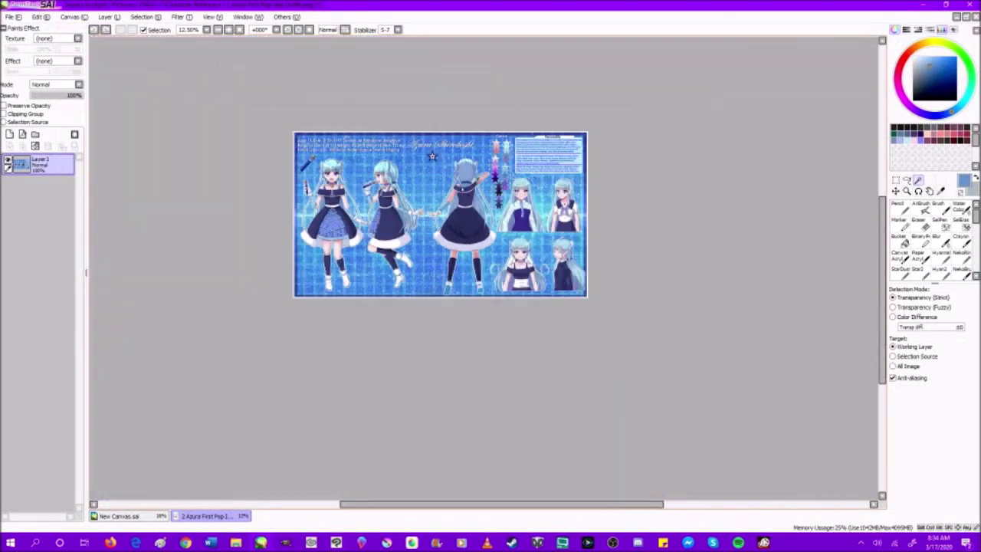
pyautogui.scroll(-2, 950, 245)
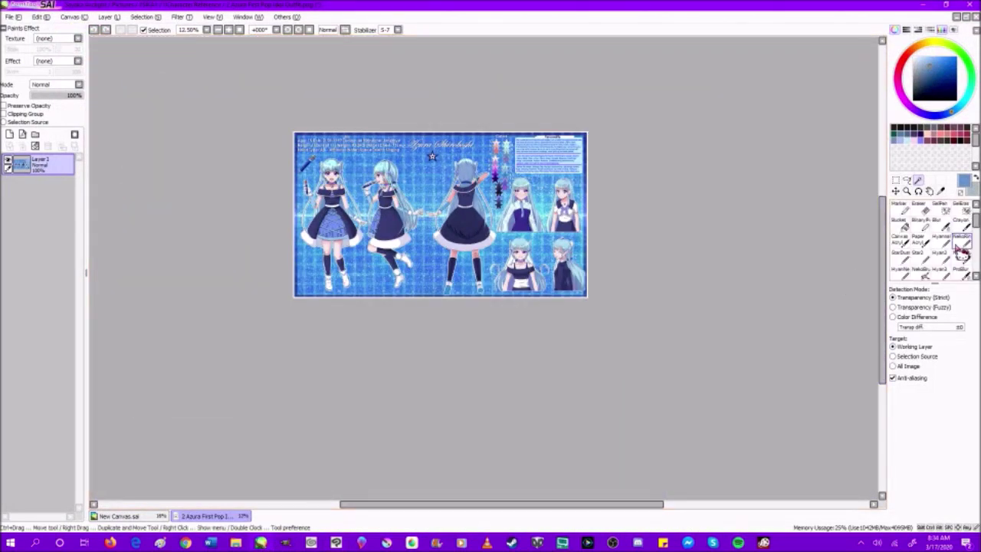
pyautogui.scroll(2, 953, 247)
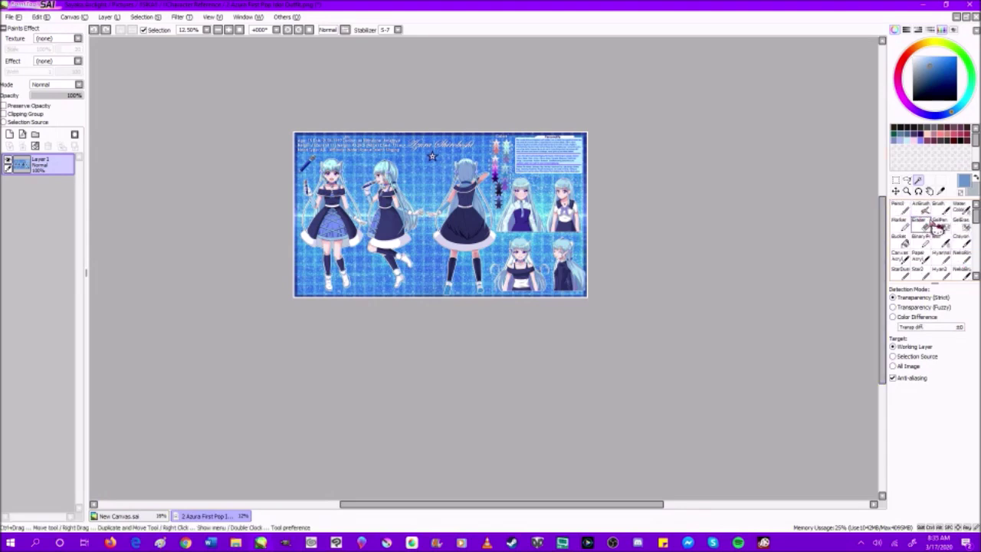
pyautogui.click(950, 265)
pyautogui.scroll(-2, 958, 269)
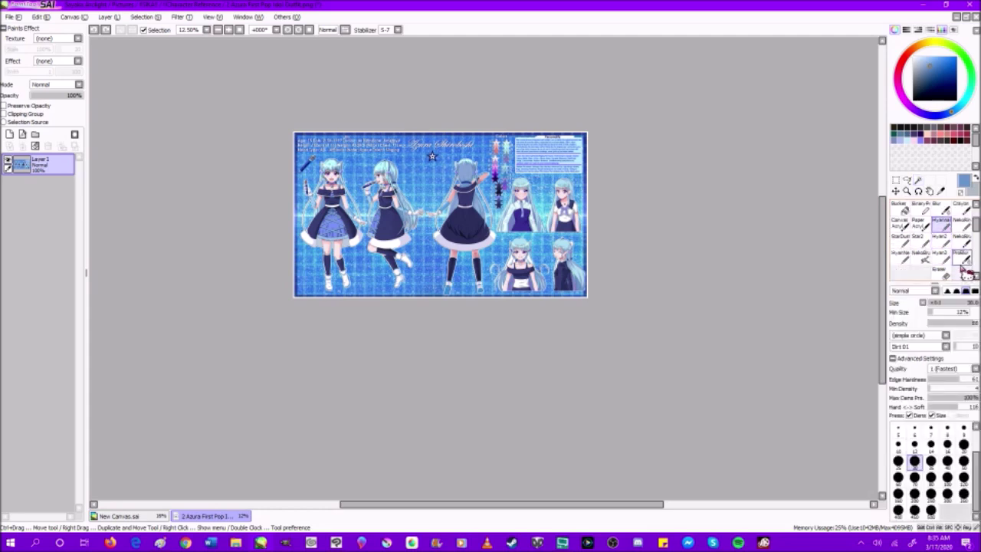
pyautogui.click(948, 273)
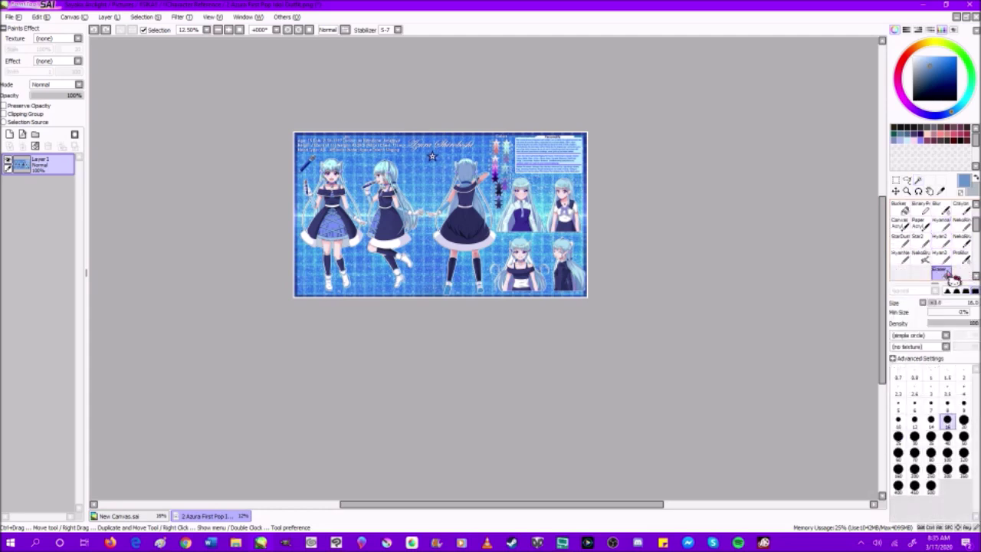
pyautogui.rightClick(952, 279)
pyautogui.click(962, 266)
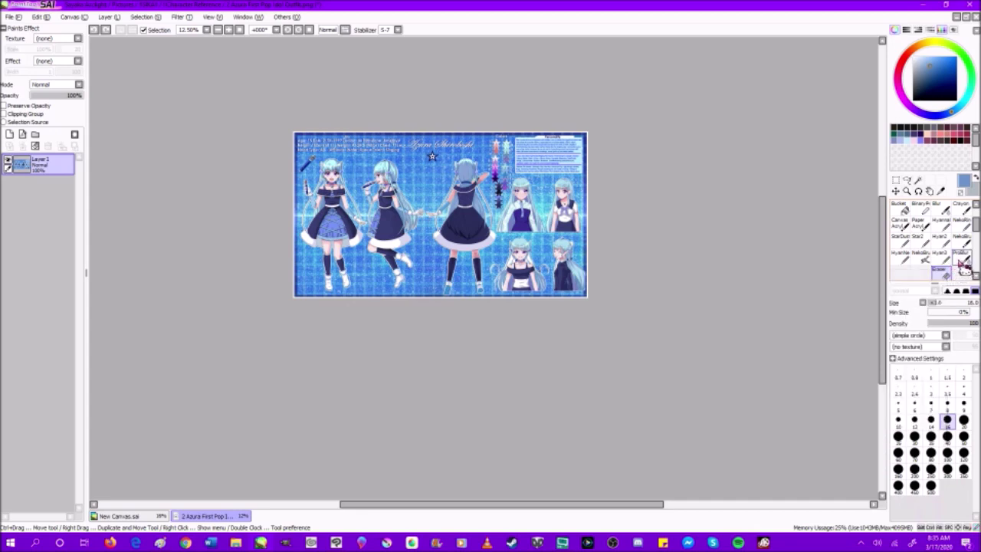
pyautogui.click(941, 224)
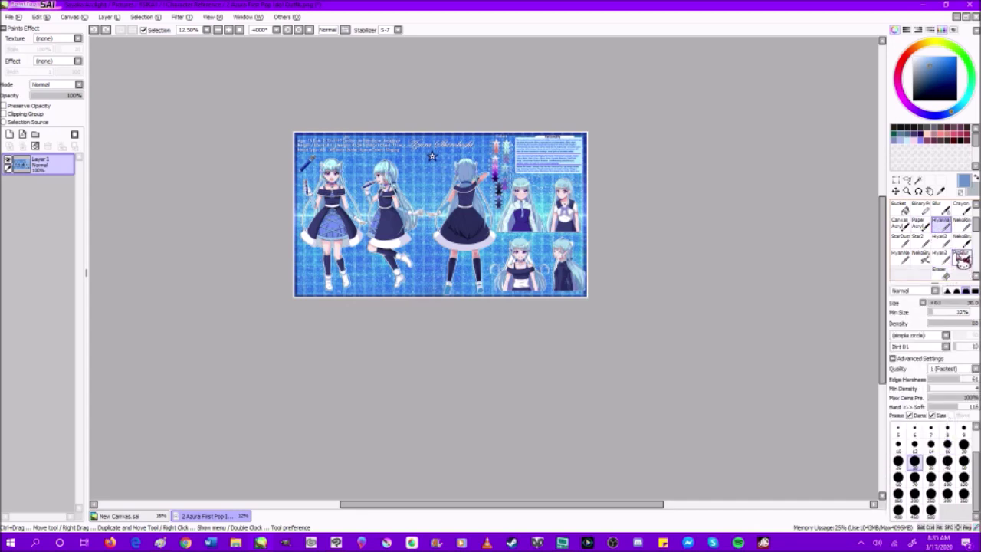
pyautogui.click(964, 259)
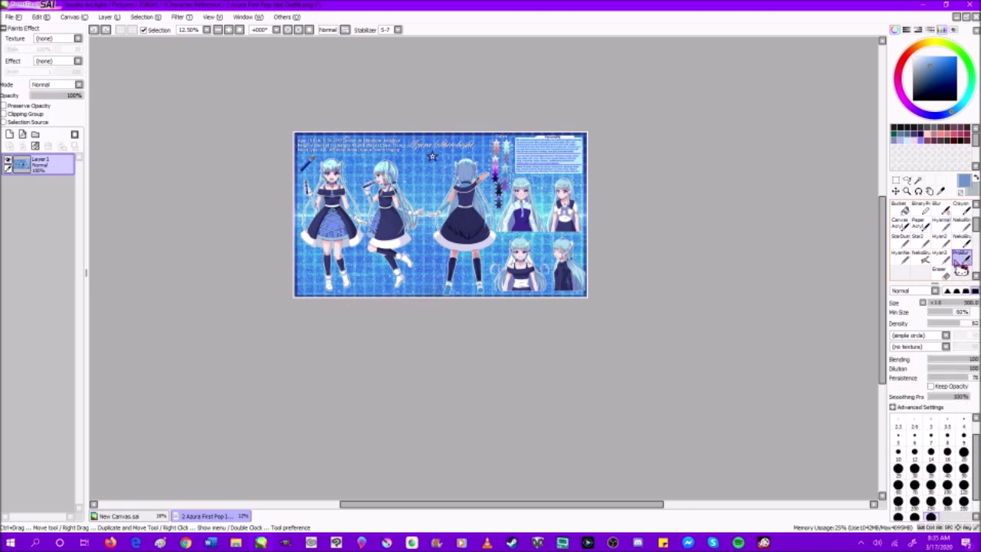
# Step: Review the brush settings of the Pencil, Paper Acrylic, AirBrush and Water Color tools
pyautogui.scroll(1, 955, 268)
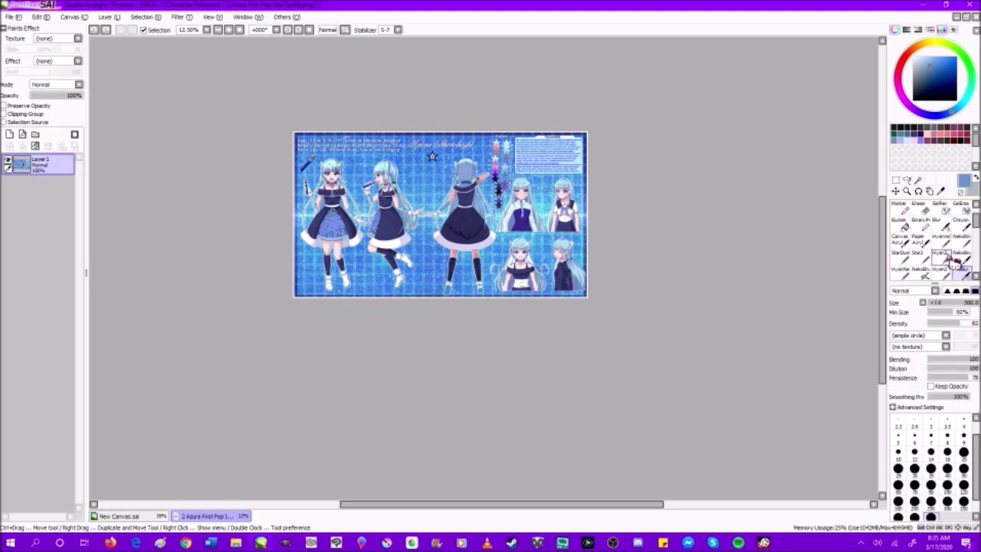
pyautogui.scroll(1, 954, 260)
pyautogui.click(904, 214)
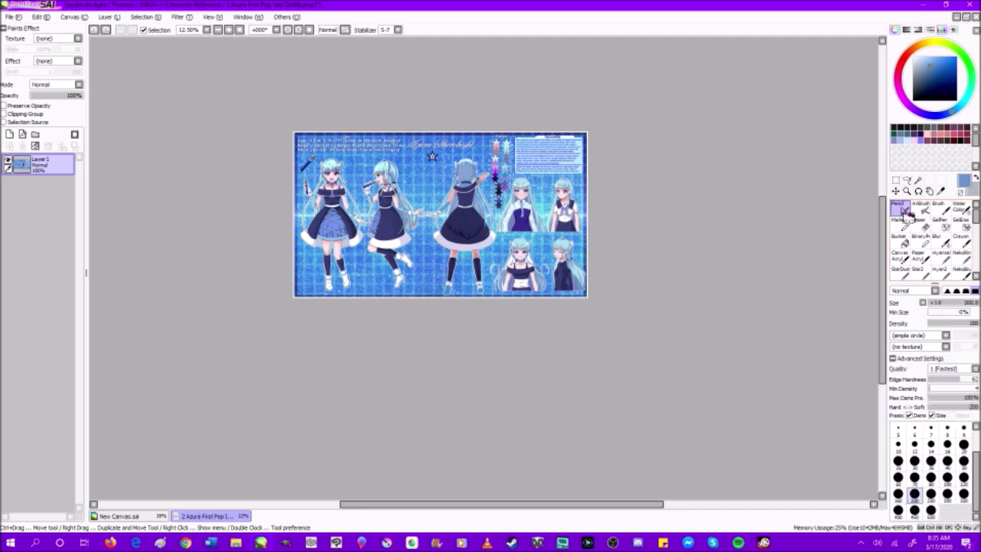
pyautogui.click(920, 259)
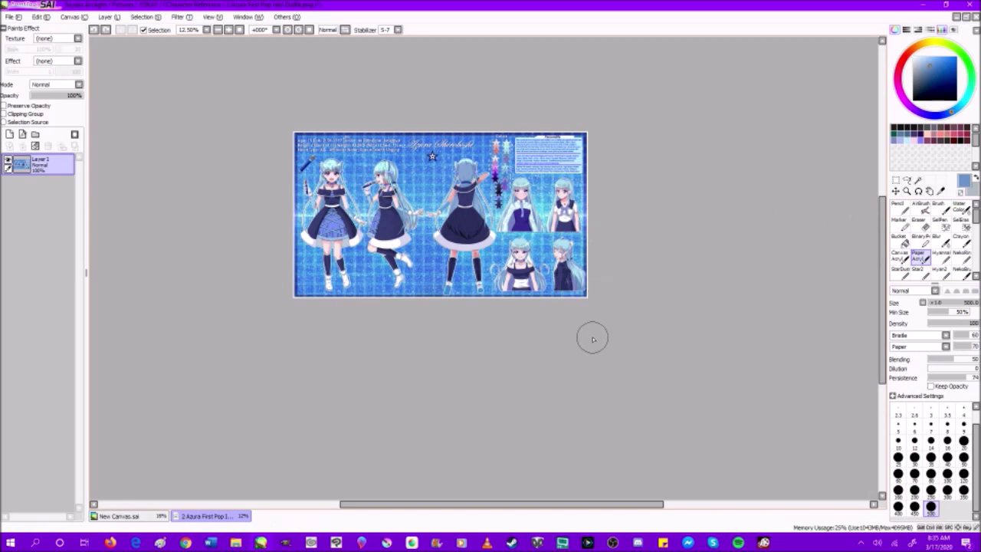
pyautogui.scroll(2, 378, 131)
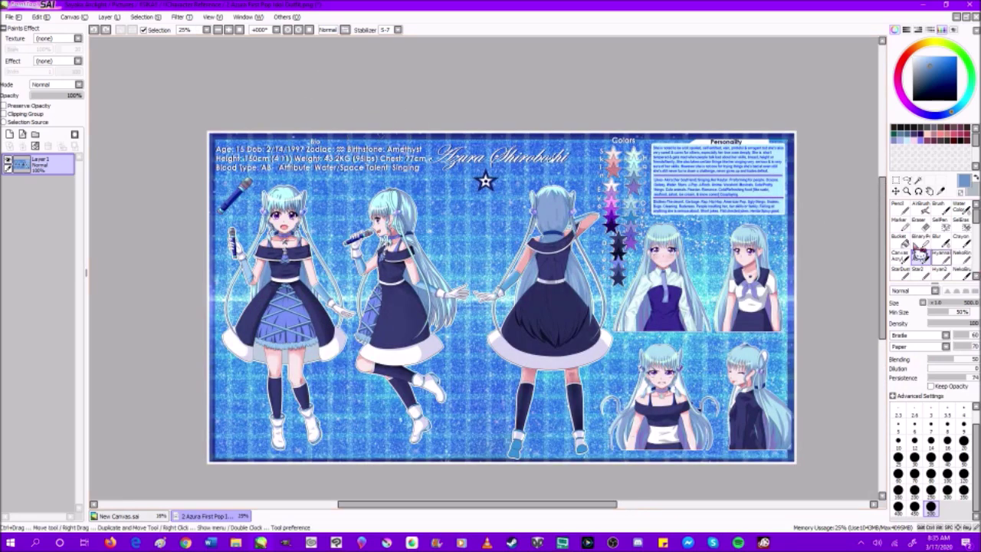
pyautogui.click(919, 208)
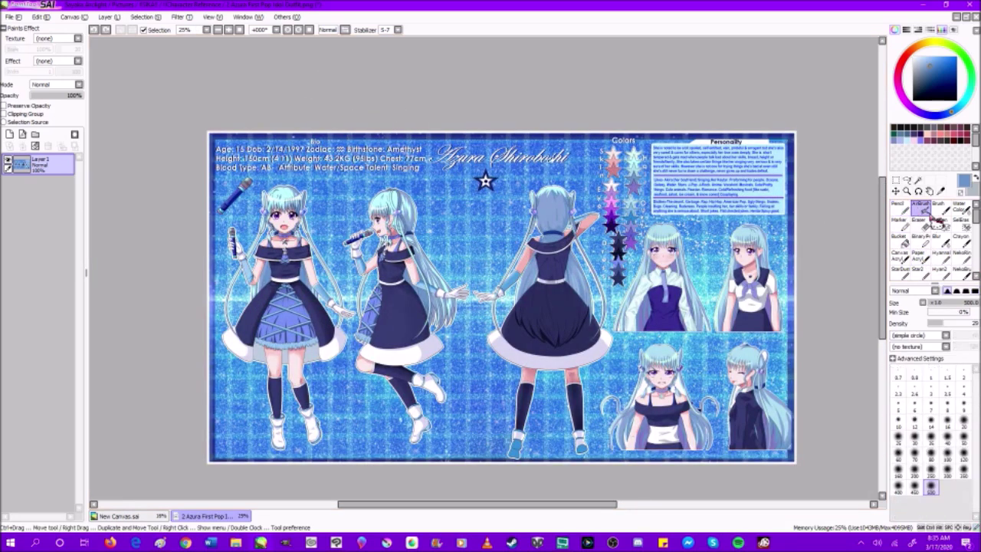
pyautogui.click(941, 208)
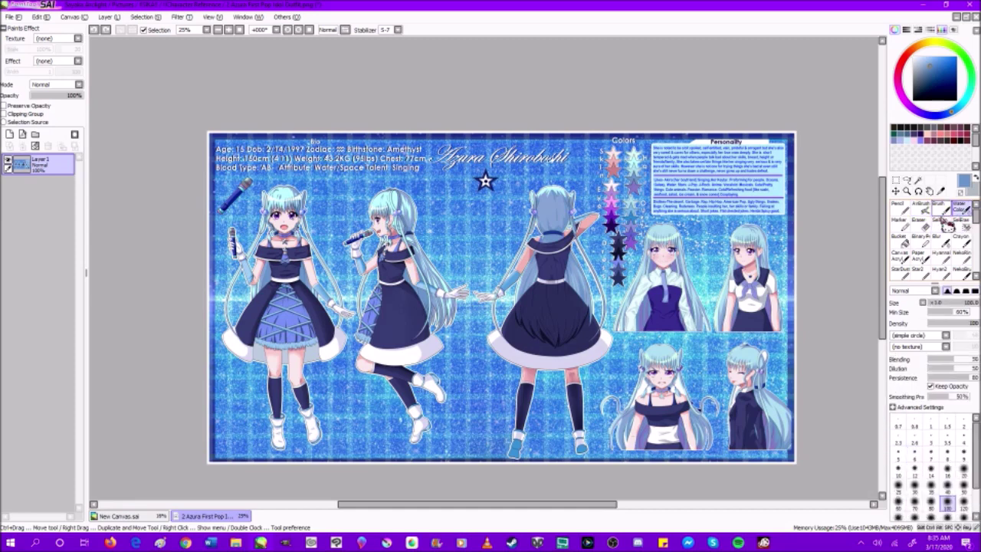
# Step: Look through the settings of the Marker, Eraser, selection, Bucket, Binary Pen, Blur, Crayon, Canvas Acrylic and Paper Acrylic tools
pyautogui.click(900, 224)
pyautogui.click(921, 224)
pyautogui.click(961, 222)
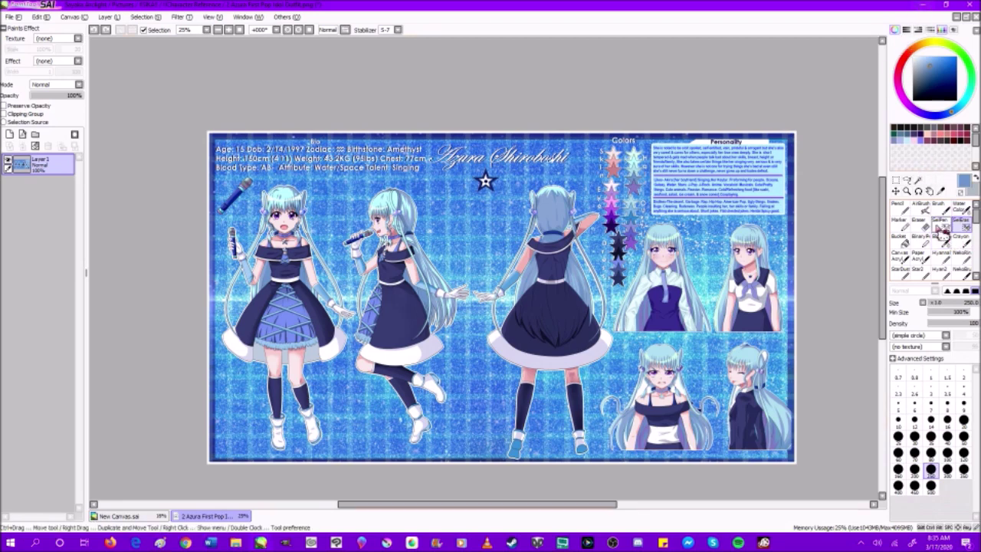
pyautogui.click(902, 239)
pyautogui.click(926, 241)
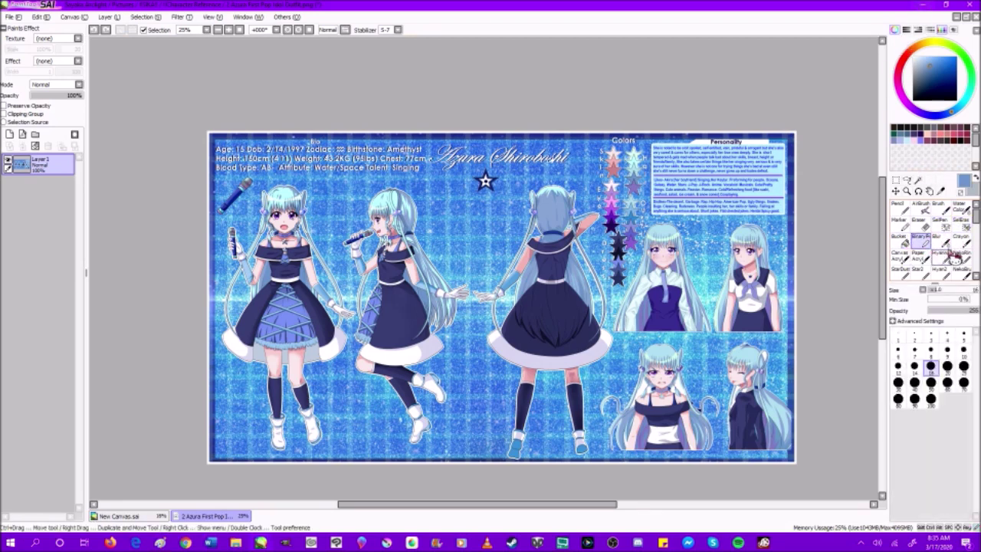
pyautogui.click(942, 240)
pyautogui.click(961, 243)
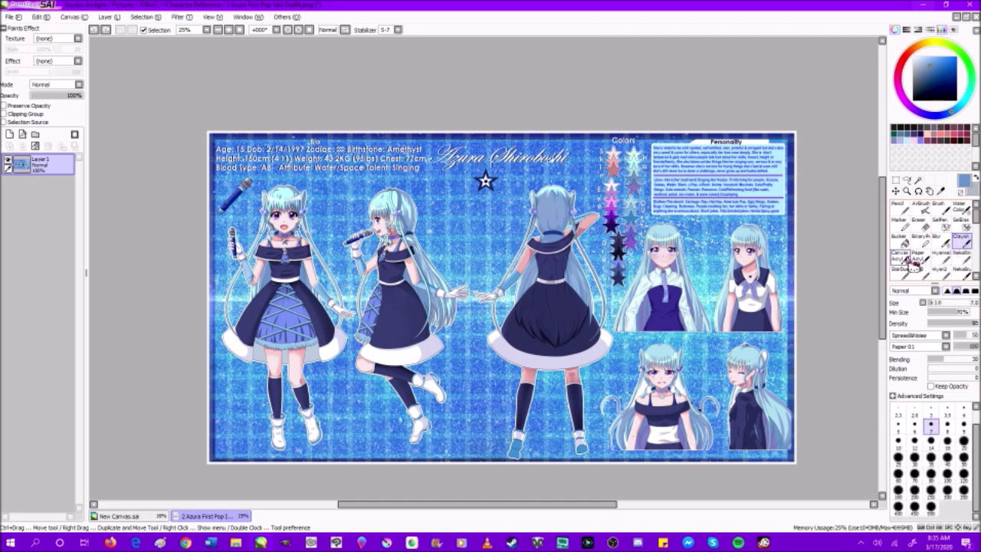
pyautogui.click(901, 256)
pyautogui.click(919, 259)
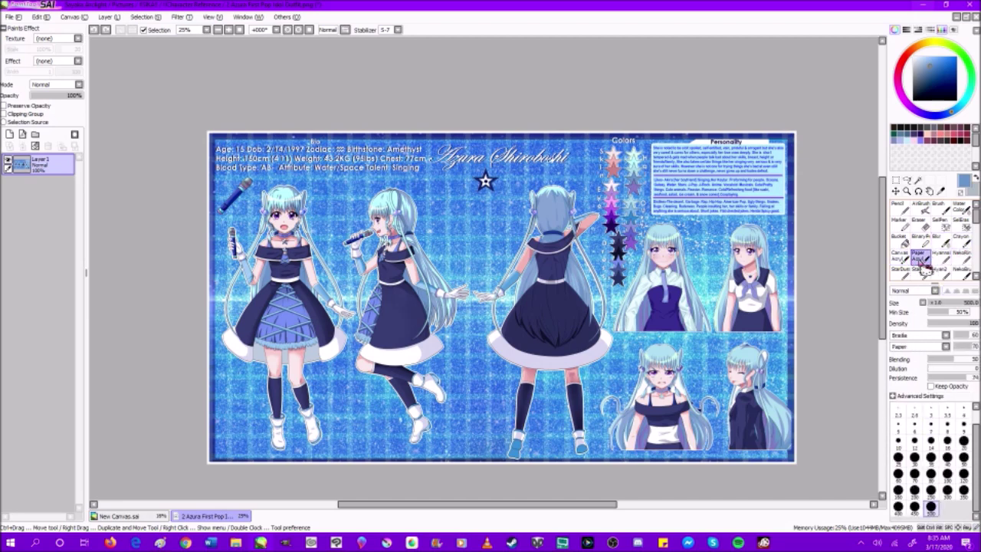
# Step: Review the Pencil's advanced settings and compare the blending modes offered for the Pencil and the Brush
pyautogui.click(898, 205)
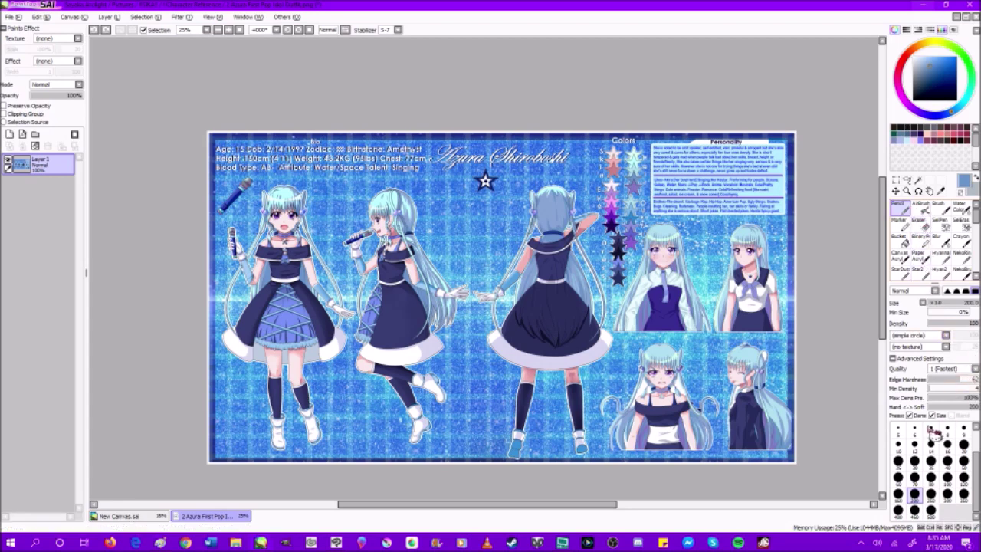
pyautogui.click(919, 209)
pyautogui.click(918, 289)
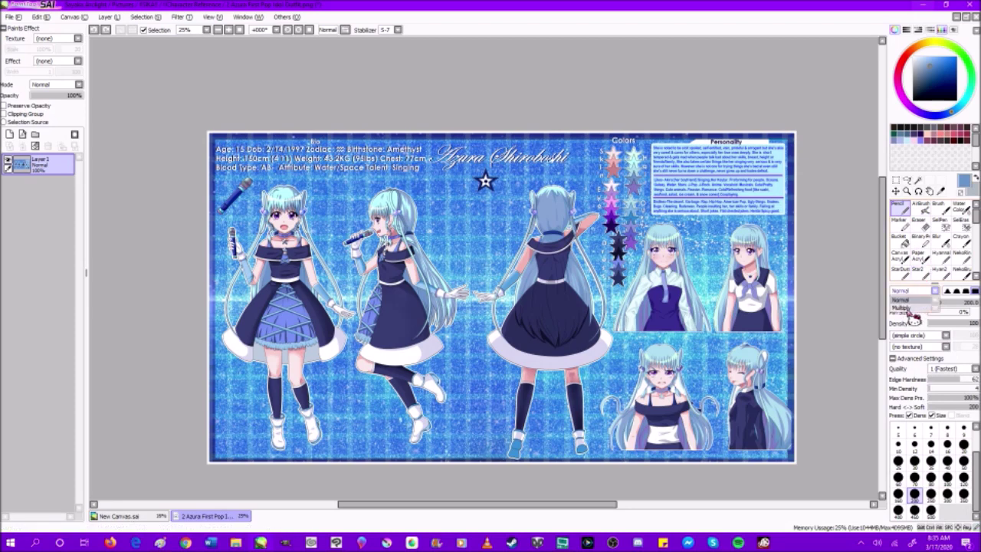
pyautogui.click(933, 219)
pyautogui.click(941, 207)
pyautogui.click(917, 290)
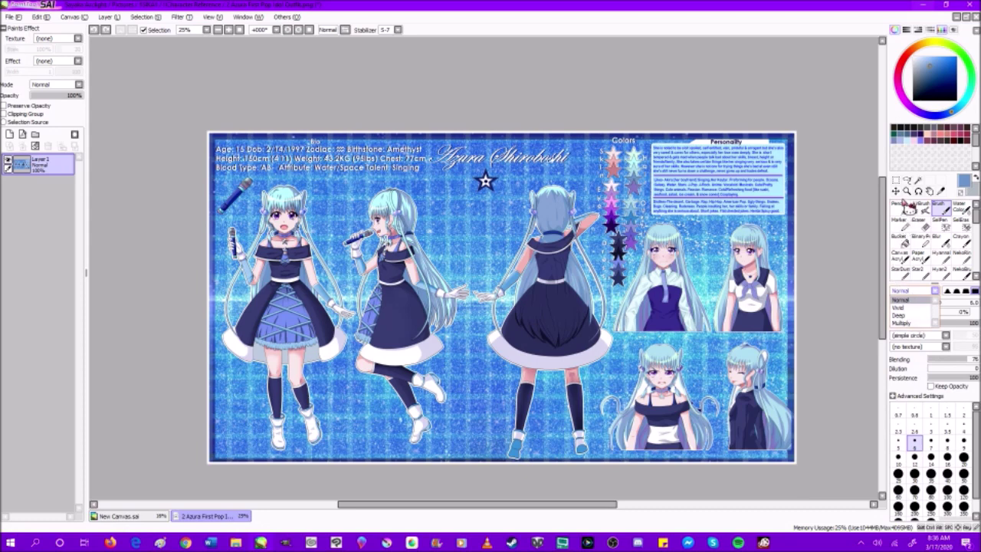
pyautogui.click(903, 207)
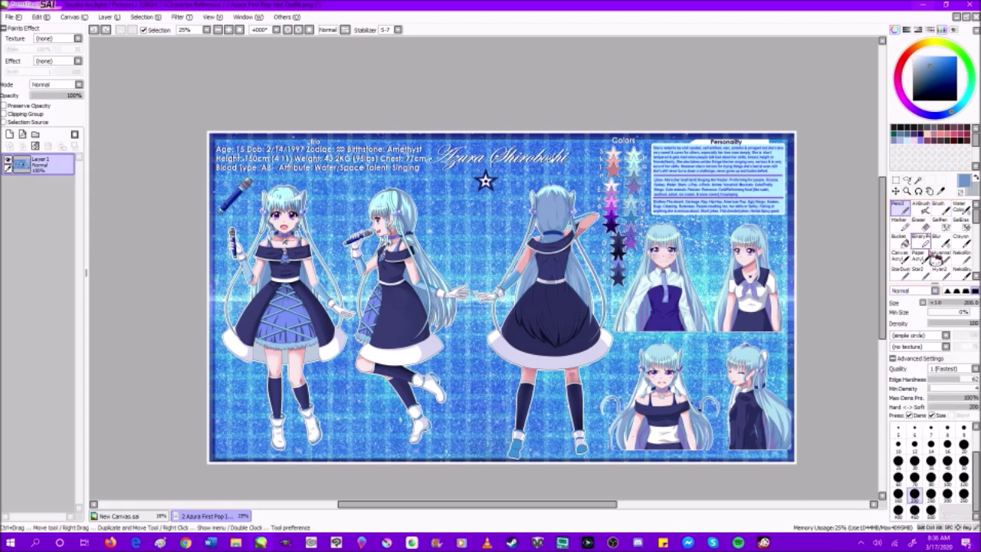
# Step: Paint size 200 Pencil dabs over the crying portrait, one with the soft edge shape and one with the hard edge shape
pyautogui.click(947, 292)
pyautogui.moveTo(638, 314); pyautogui.dragTo(648, 310)
pyautogui.scroll(4, 635, 307)
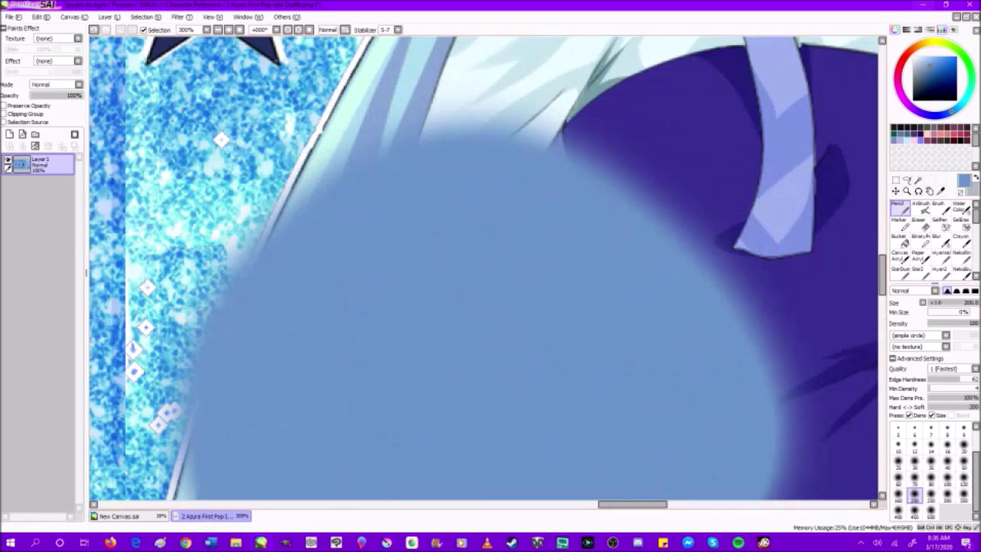
pyautogui.scroll(-4, 503, 263)
pyautogui.click(681, 280)
# Step: Scribble test strokes around the crying portrait with the Pencil at size 23 and at size 50
pyautogui.press('[')
pyautogui.press('[')
pyautogui.press('[')
pyautogui.press('[')
pyautogui.press('[')
pyautogui.press('[')
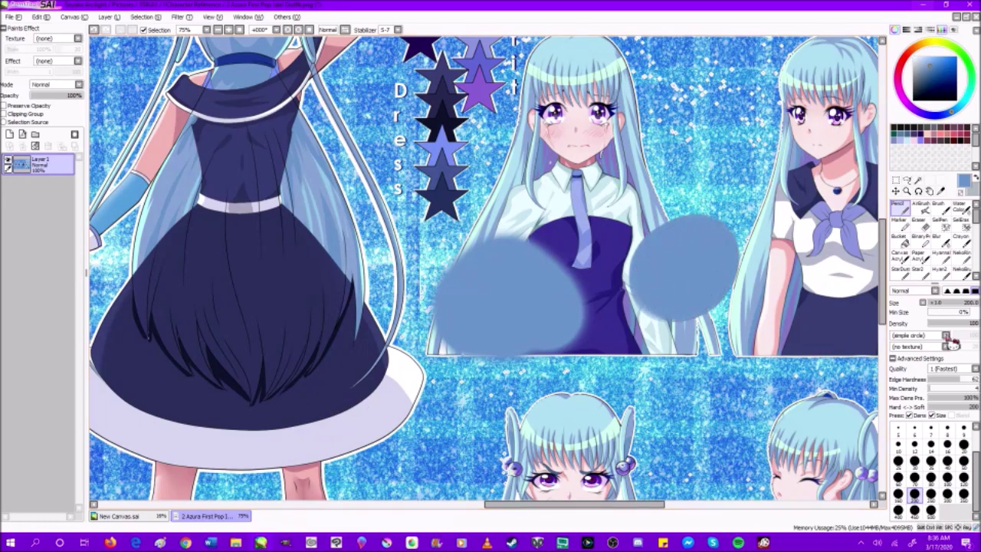
pyautogui.moveTo(644, 374)
pyautogui.mouseDown()
pyautogui.moveTo(694, 379)
pyautogui.moveTo(723, 412)
pyautogui.mouseUp()
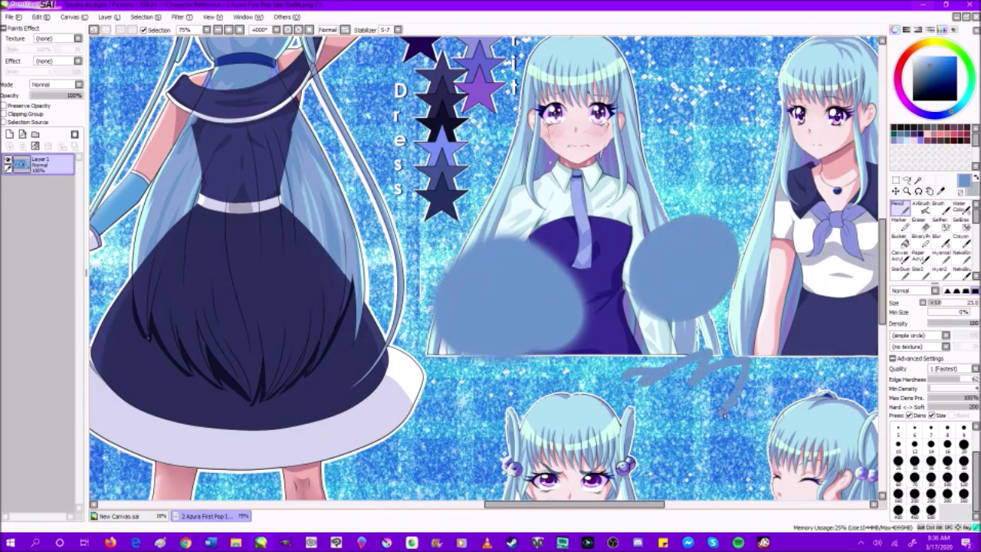
pyautogui.click(964, 460)
pyautogui.moveTo(640, 375)
pyautogui.mouseDown()
pyautogui.moveTo(628, 348)
pyautogui.moveTo(599, 332)
pyautogui.moveTo(553, 234)
pyautogui.moveTo(567, 201)
pyautogui.moveTo(679, 180)
pyautogui.mouseUp()
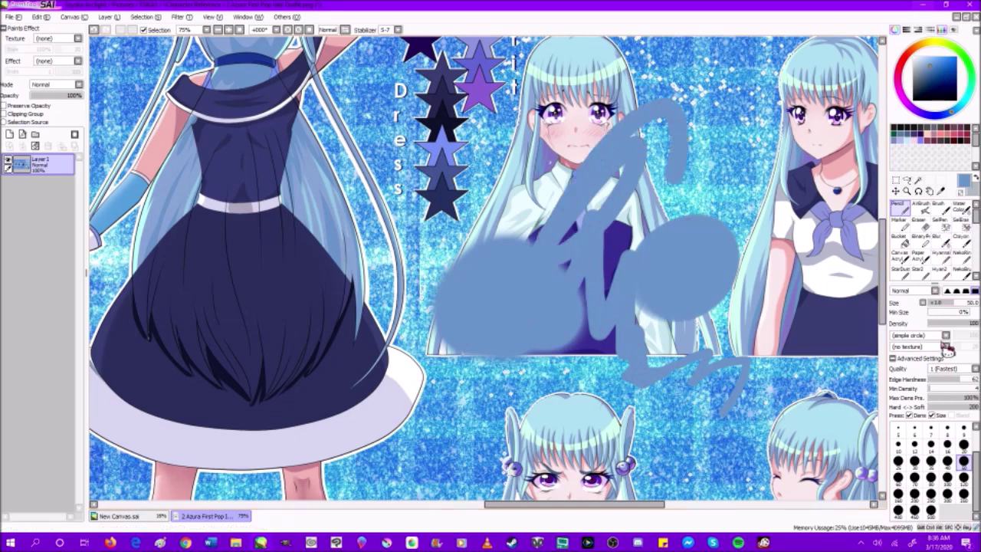
# Step: Test the Pencil's minimum size at 58% and at 0% with a curved stroke for each on the canvas
pyautogui.click(954, 313)
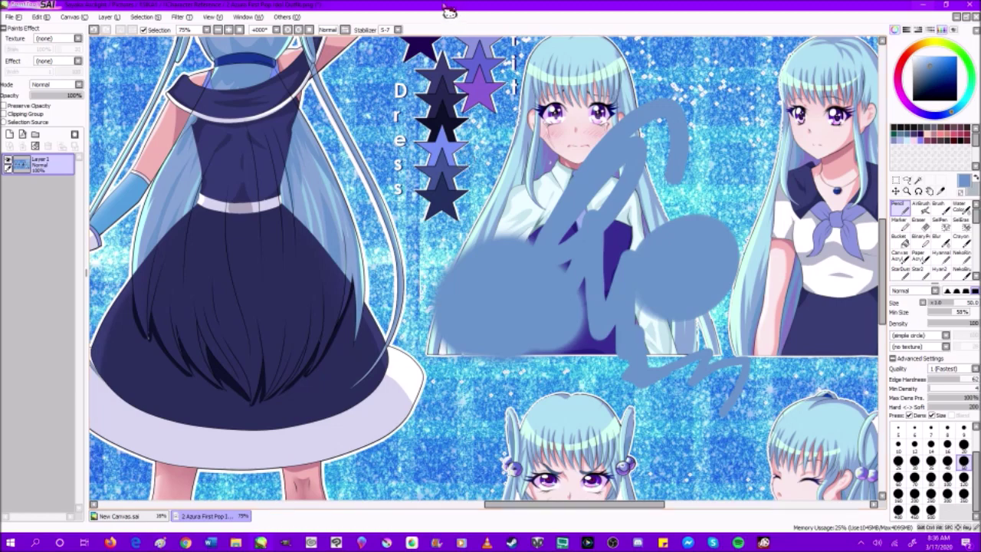
pyautogui.moveTo(452, 165)
pyautogui.mouseDown()
pyautogui.moveTo(529, 100)
pyautogui.moveTo(551, 147)
pyautogui.mouseUp()
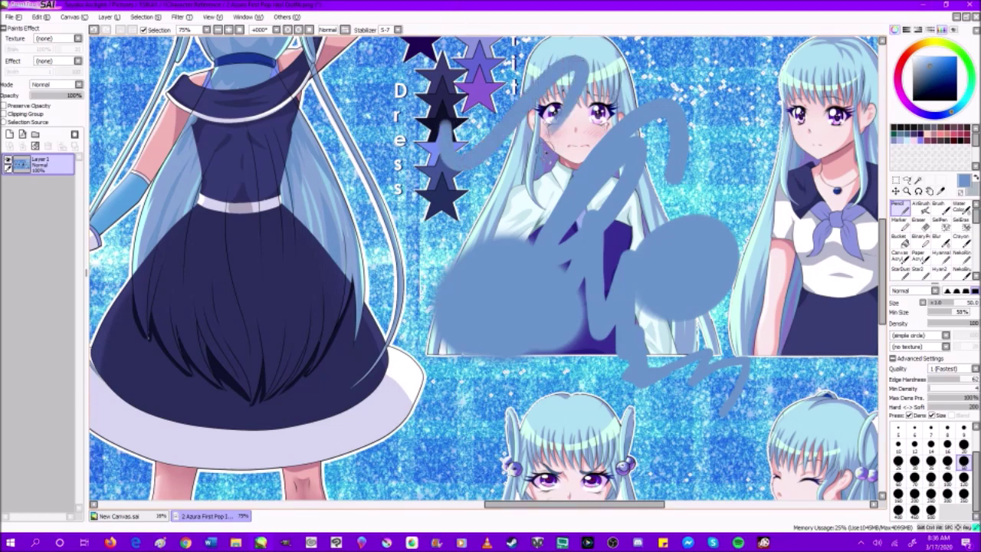
pyautogui.moveTo(952, 317); pyautogui.dragTo(924, 316)
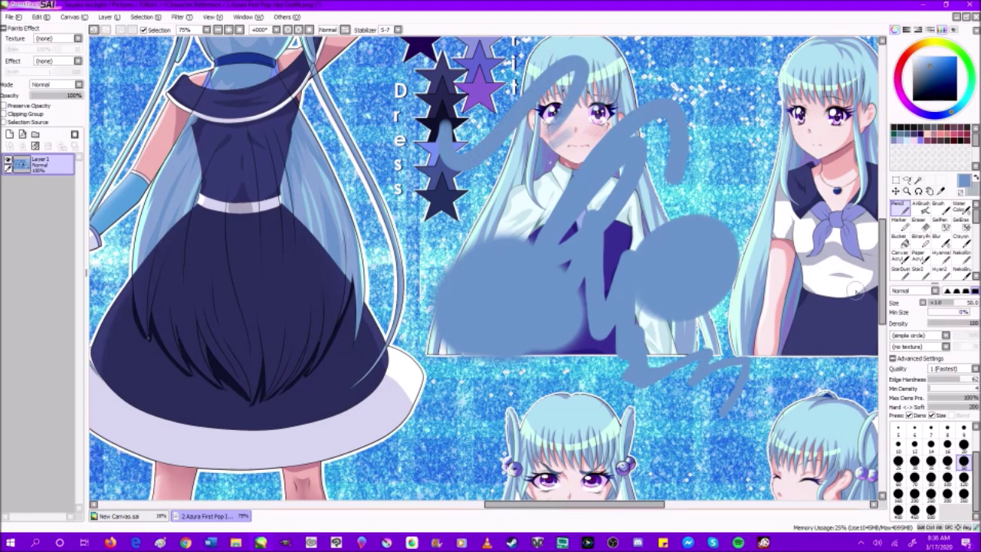
pyautogui.moveTo(335, 200)
pyautogui.mouseDown()
pyautogui.moveTo(362, 253)
pyautogui.moveTo(351, 341)
pyautogui.moveTo(429, 387)
pyautogui.mouseUp()
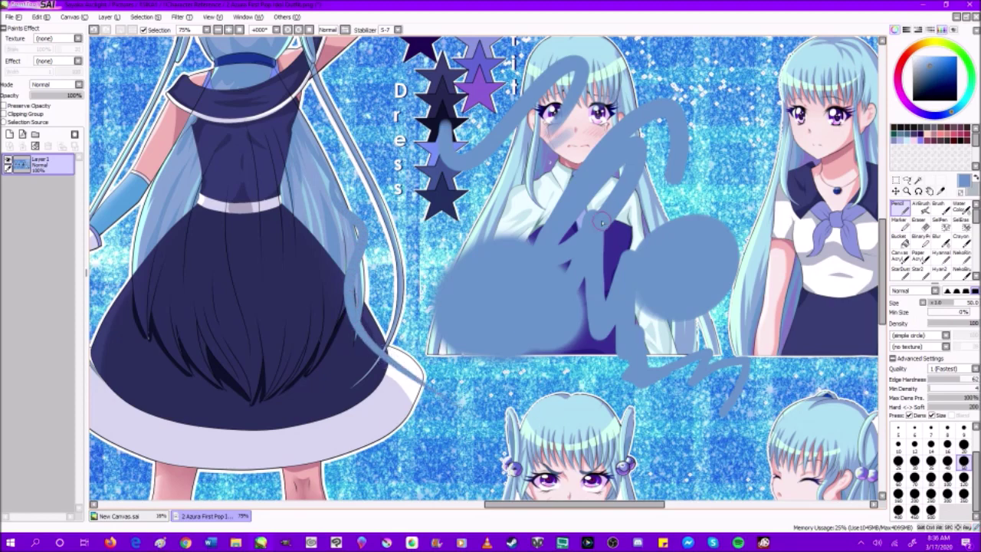
# Step: Examine the brush shapes and textures available for the Pencil, keeping the simple circle and no texture
pyautogui.scroll(-4, 602, 222)
pyautogui.scroll(1, 619, 226)
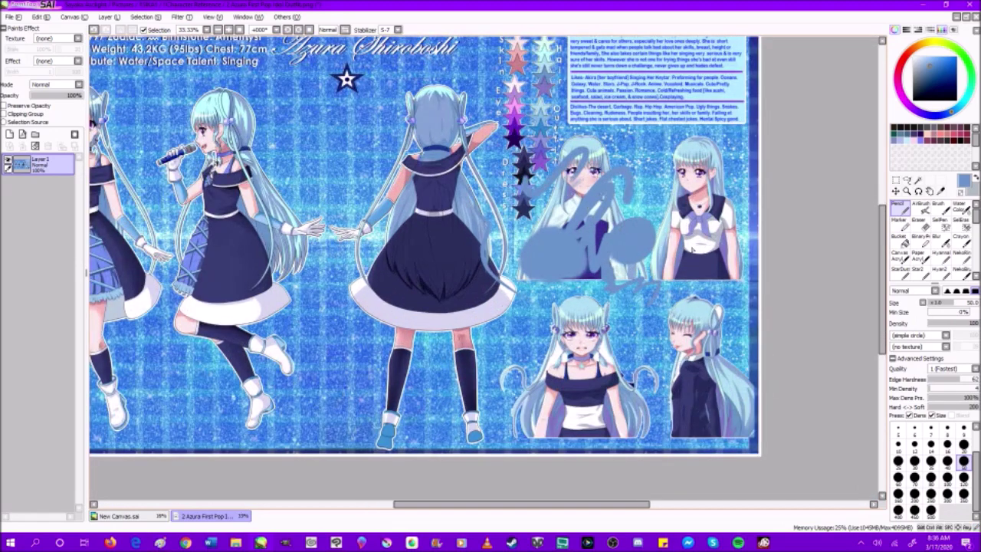
pyautogui.click(943, 336)
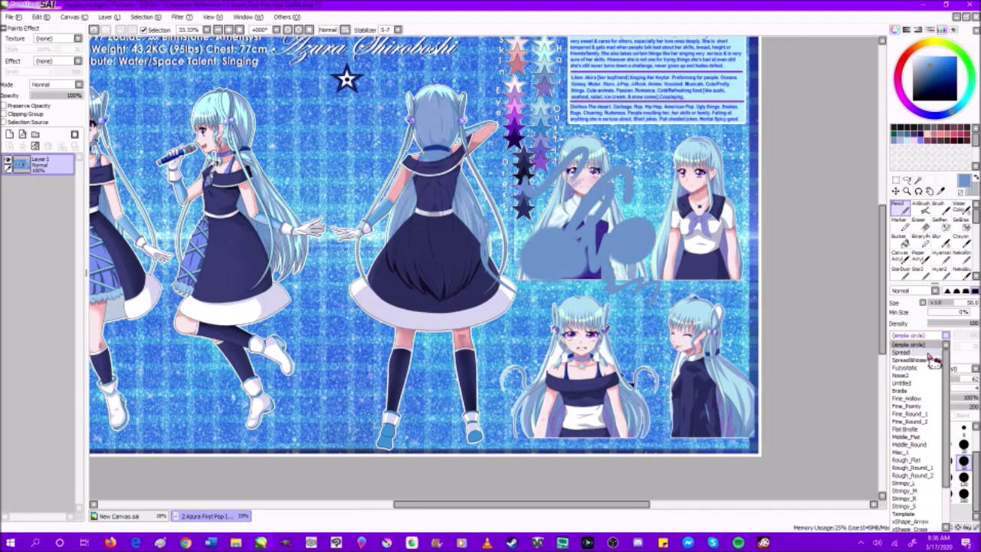
pyautogui.click(939, 343)
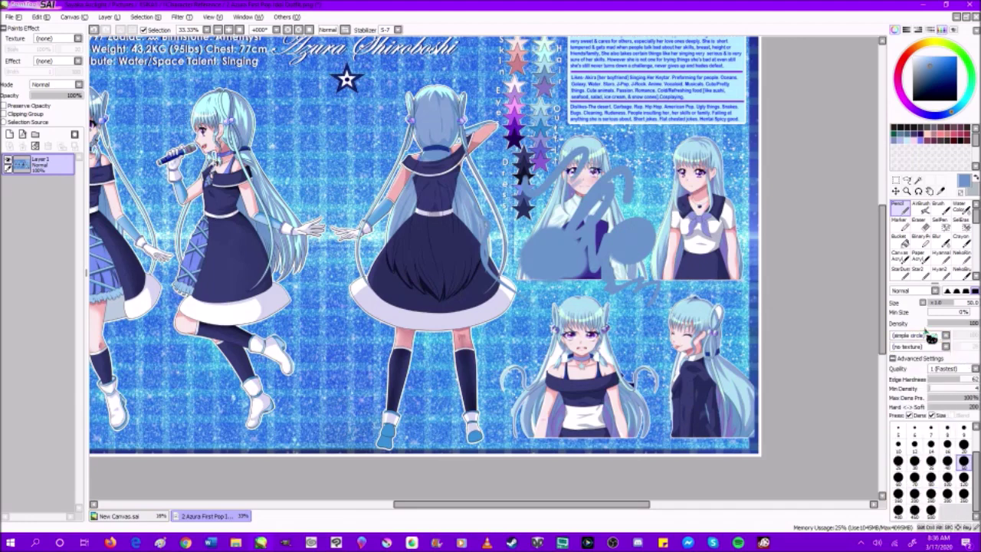
pyautogui.click(940, 346)
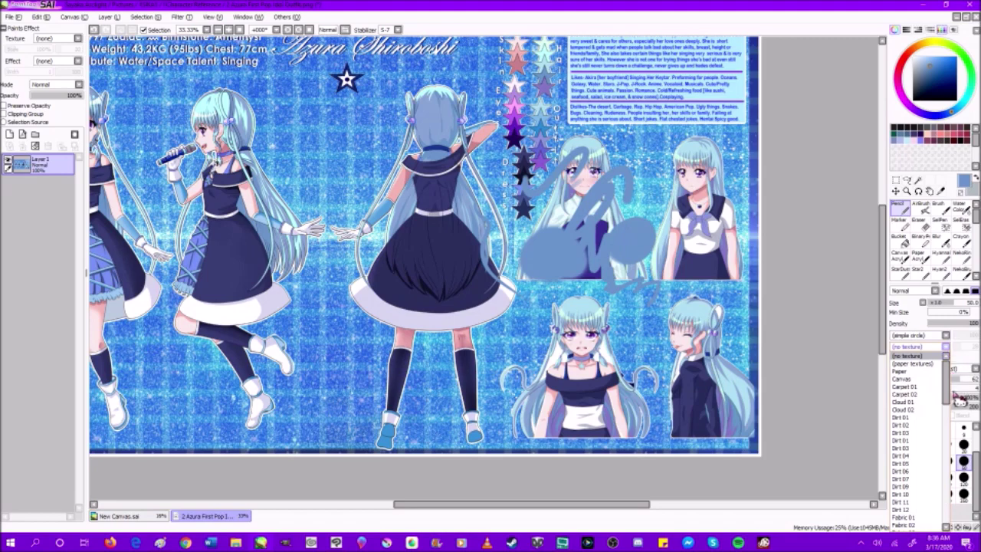
pyautogui.click(975, 359)
pyautogui.click(941, 347)
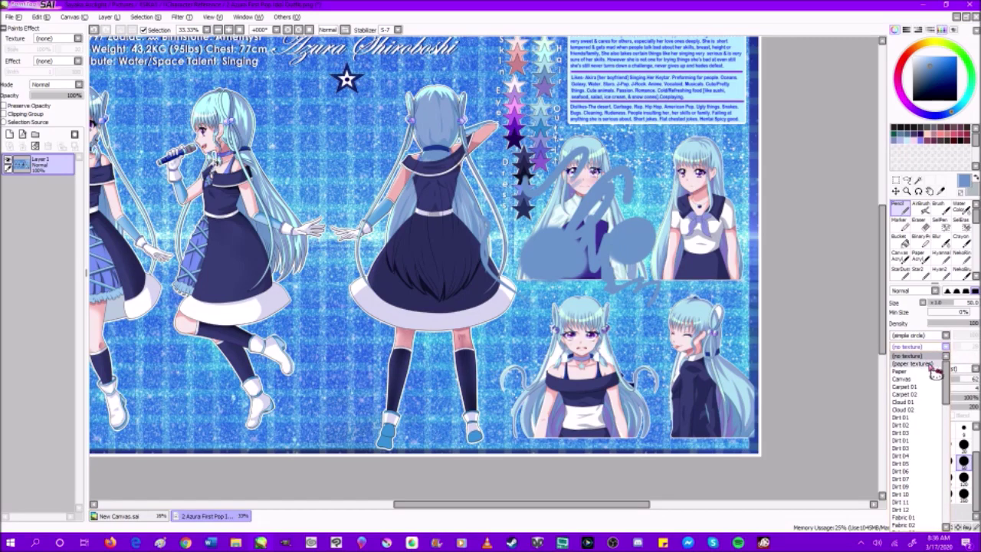
pyautogui.click(931, 346)
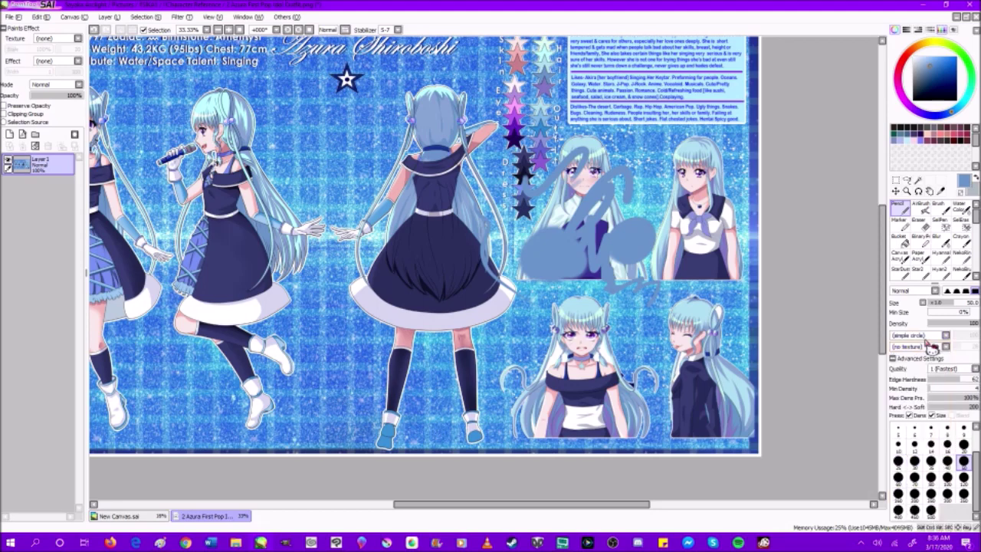
pyautogui.click(927, 336)
pyautogui.scroll(2, 926, 352)
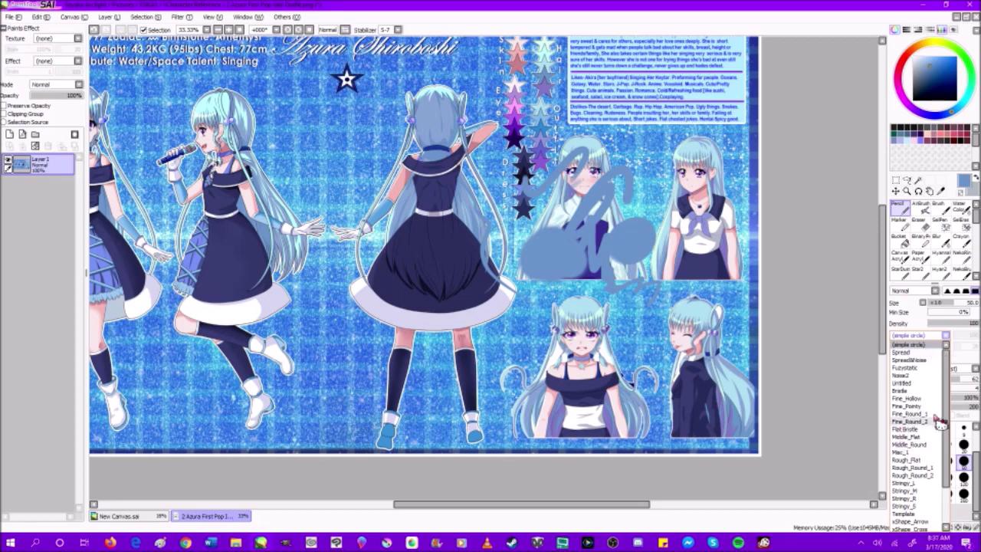
pyautogui.click(920, 339)
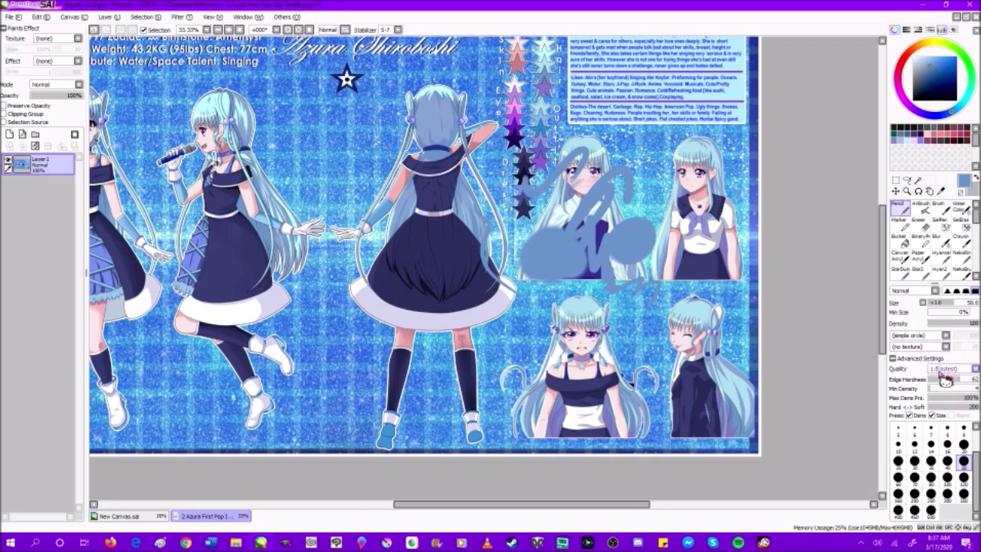
# Step: Set the Pencil's maximum density pressure to 66% and test quality 3 and 4 (Smoothest) with strokes over the lower portraits
pyautogui.click(944, 370)
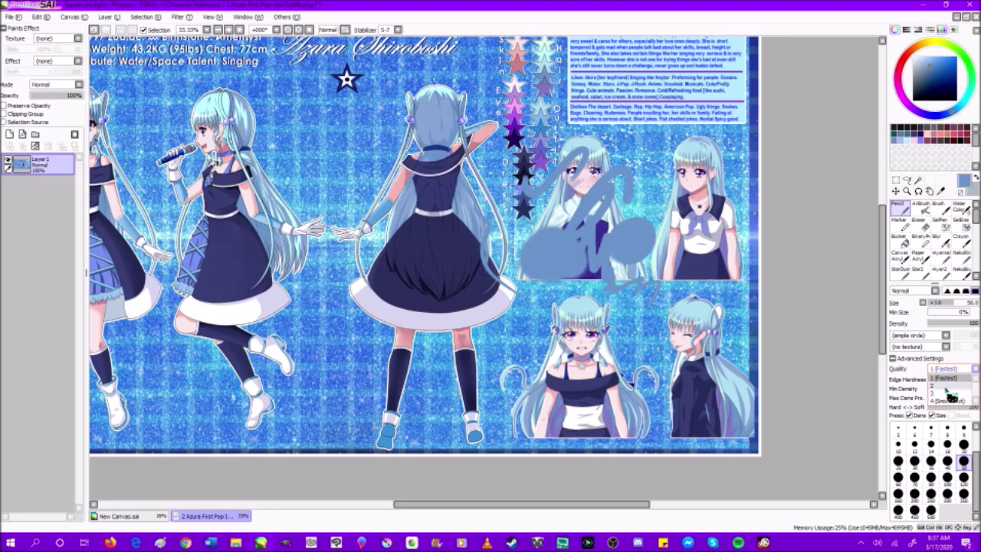
pyautogui.click(964, 394)
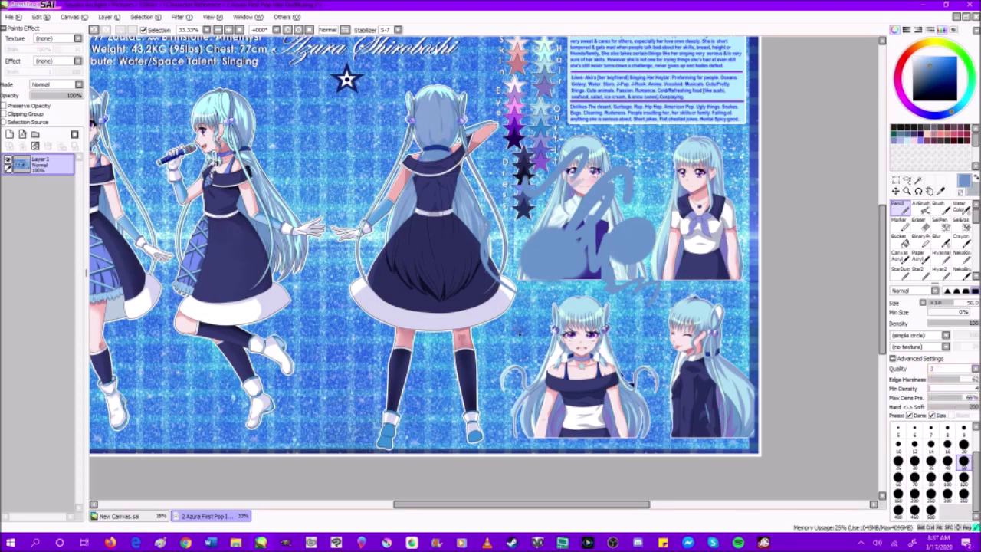
pyautogui.moveTo(552, 341)
pyautogui.mouseDown()
pyautogui.moveTo(556, 314)
pyautogui.moveTo(613, 322)
pyautogui.mouseUp()
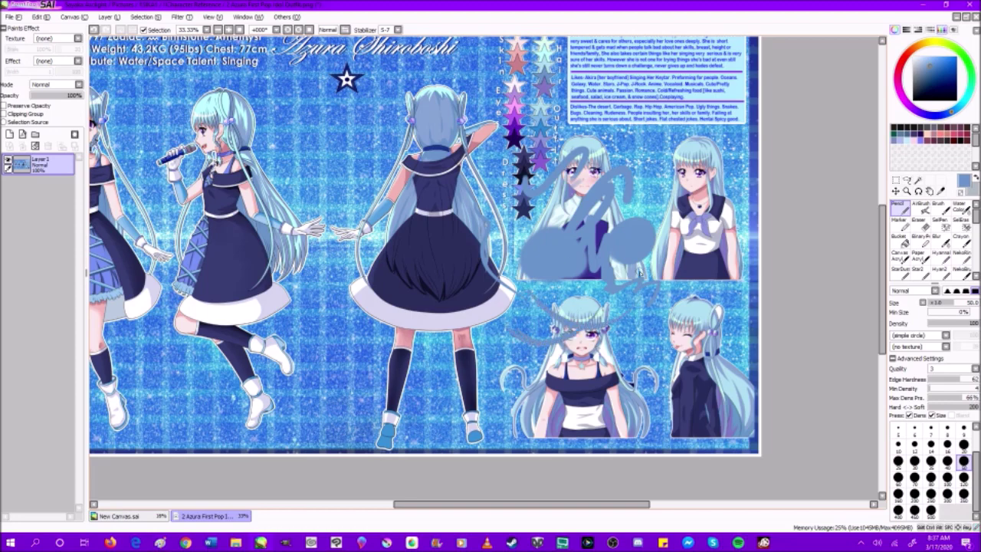
pyautogui.click(962, 369)
pyautogui.click(963, 400)
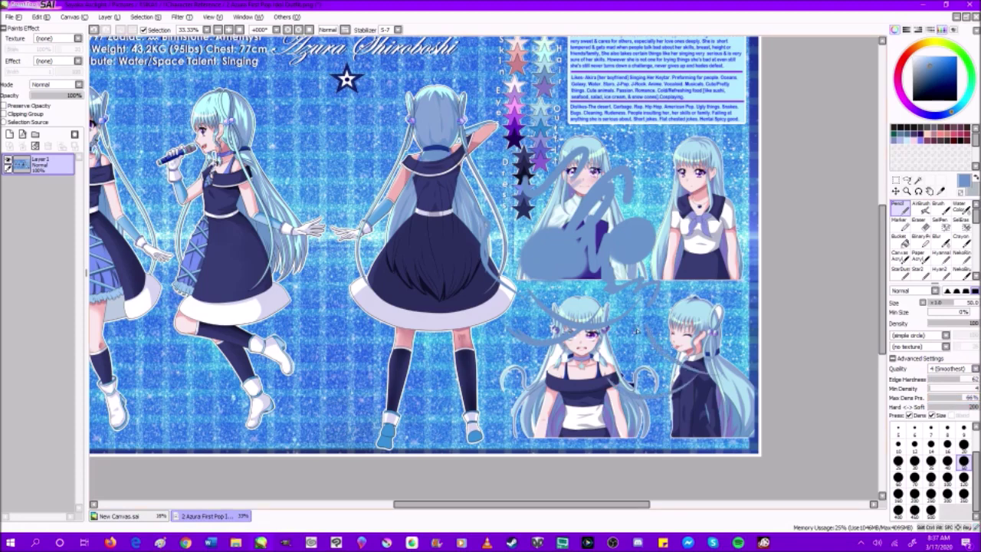
# Step: Set the Pencil's minimum density to 68 and draw curved test strokes across the lower portrait and beside the back-view figure's leg
pyautogui.moveTo(947, 391)
pyautogui.mouseDown()
pyautogui.moveTo(975, 391)
pyautogui.moveTo(955, 397)
pyautogui.mouseUp()
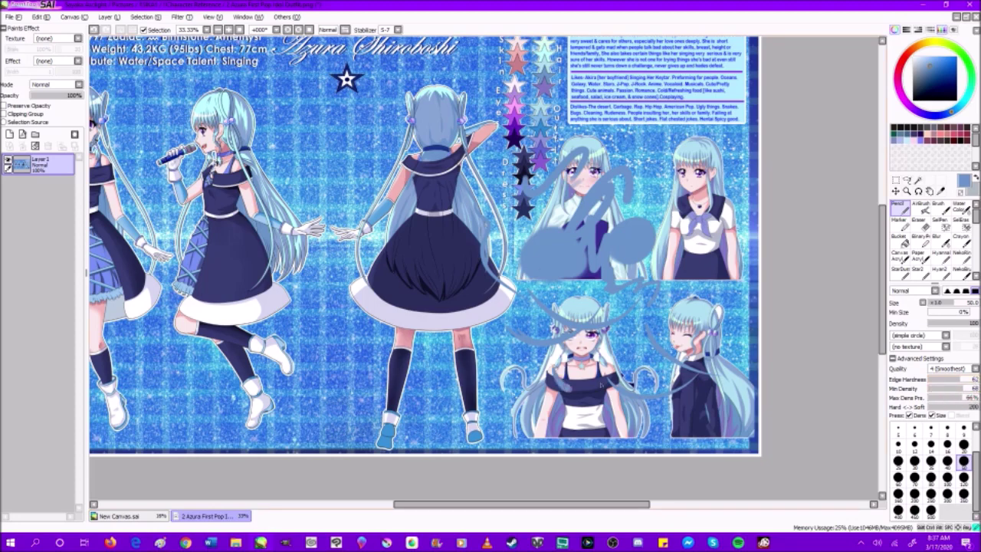
pyautogui.moveTo(602, 383); pyautogui.dragTo(682, 352)
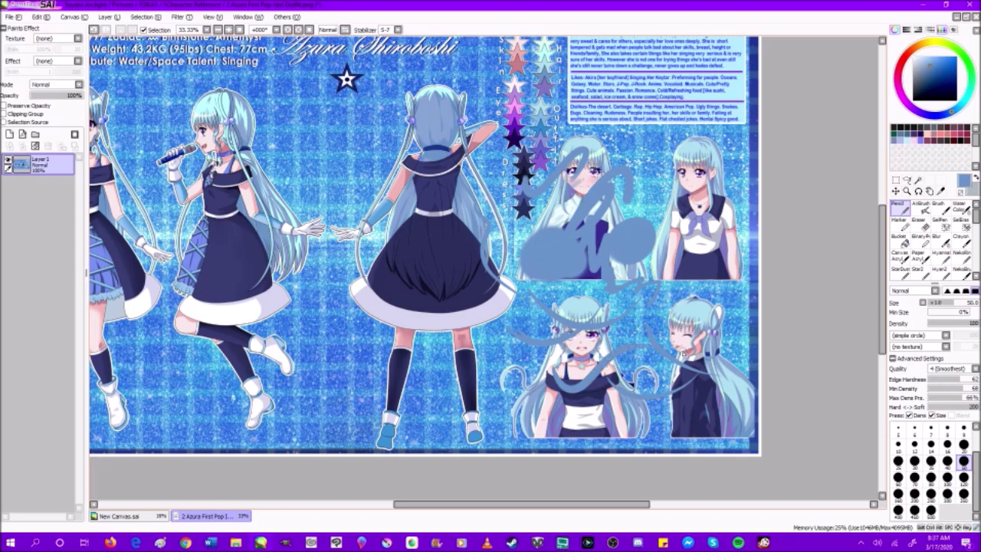
pyautogui.scroll(3, 701, 348)
pyautogui.scroll(-2, 556, 297)
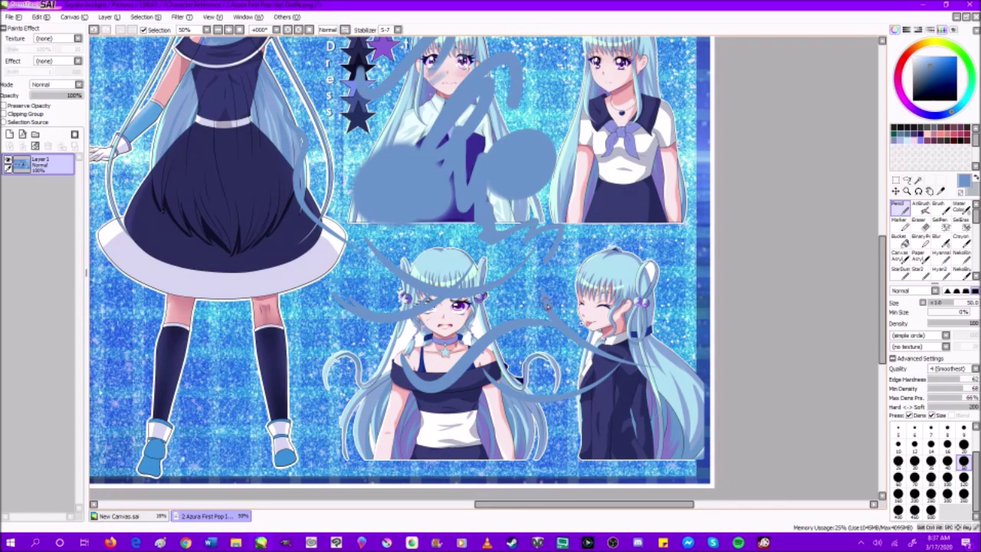
pyautogui.moveTo(268, 335); pyautogui.dragTo(395, 343)
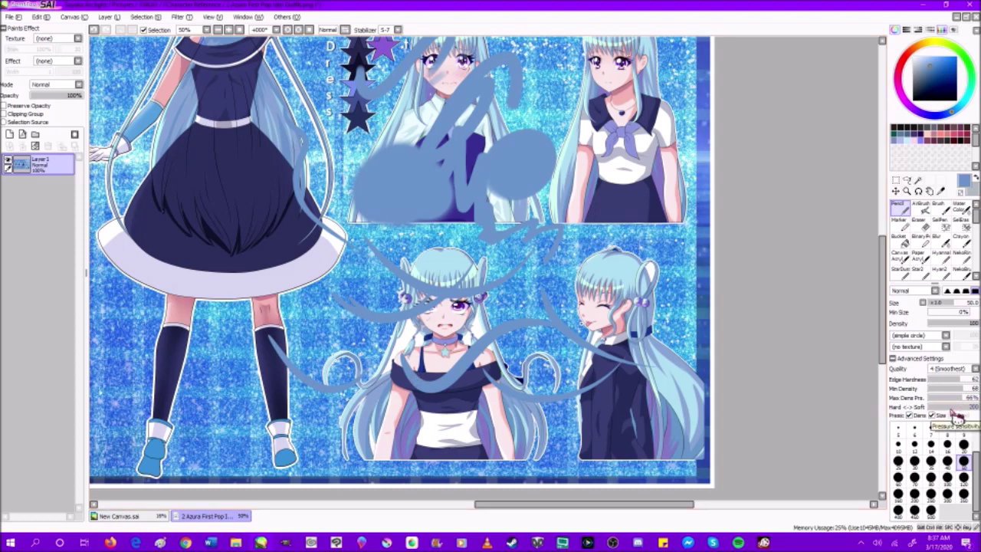
# Step: Review the advanced settings of the AirBrush and Brush tools
pyautogui.click(923, 209)
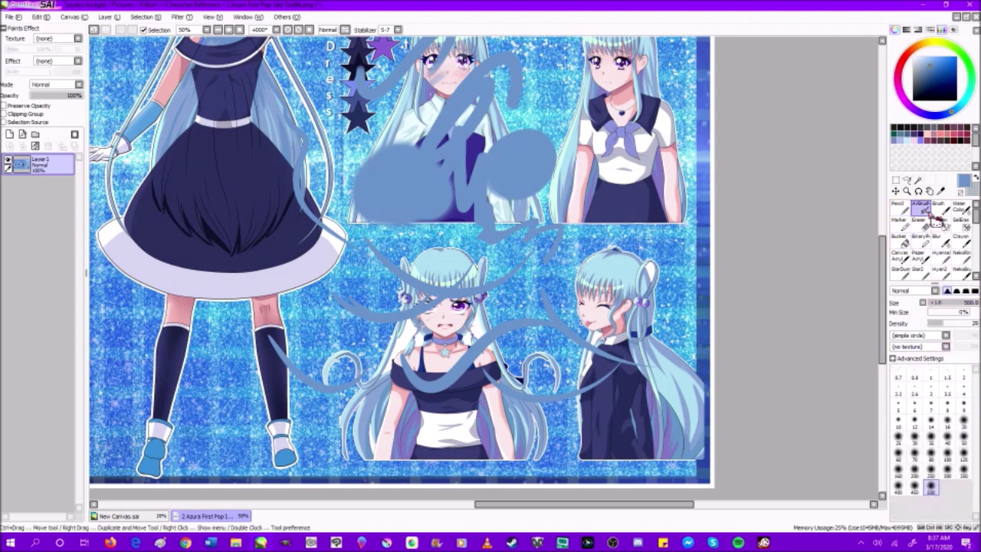
pyautogui.click(939, 359)
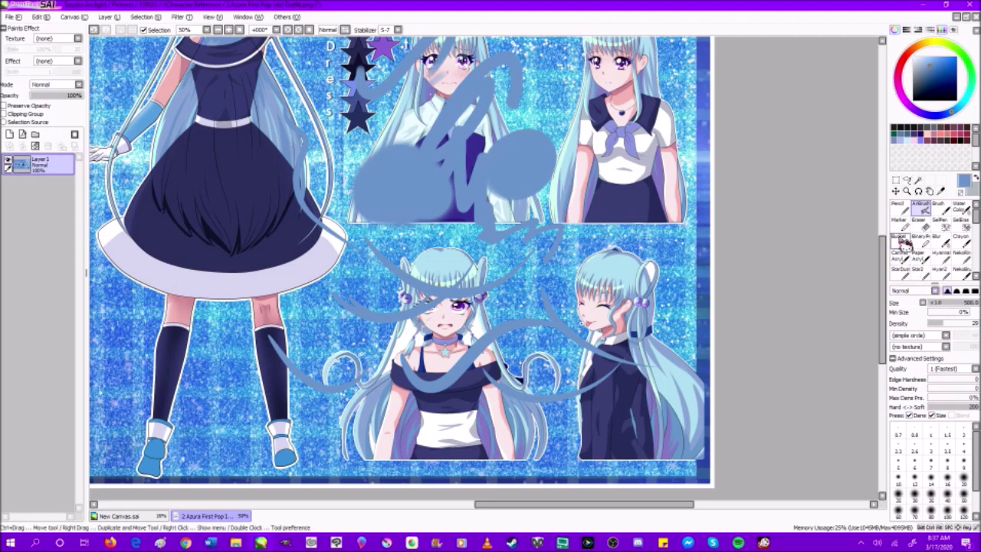
pyautogui.click(941, 208)
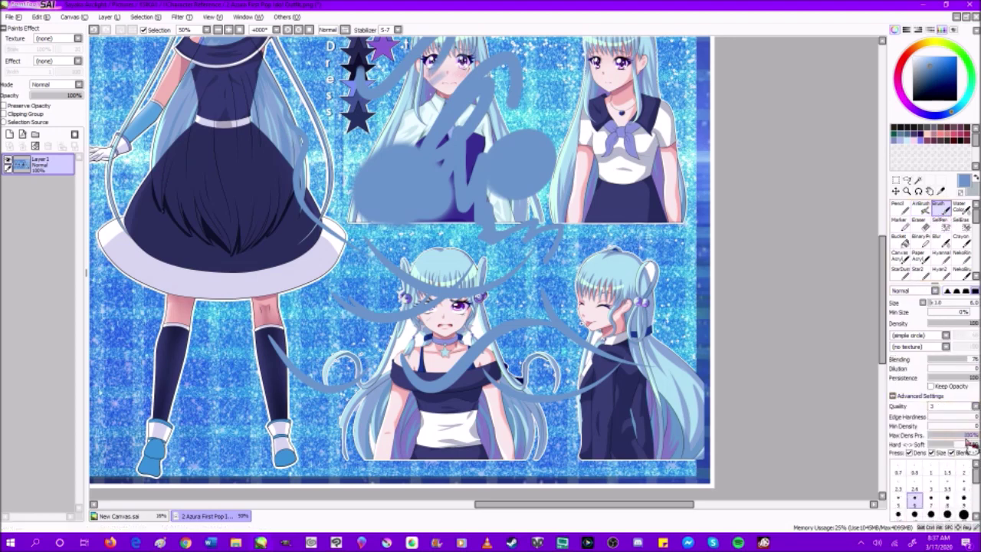
# Step: Review the brush settings of the AirBrush and Water Color tools and return to the Pencil
pyautogui.click(919, 208)
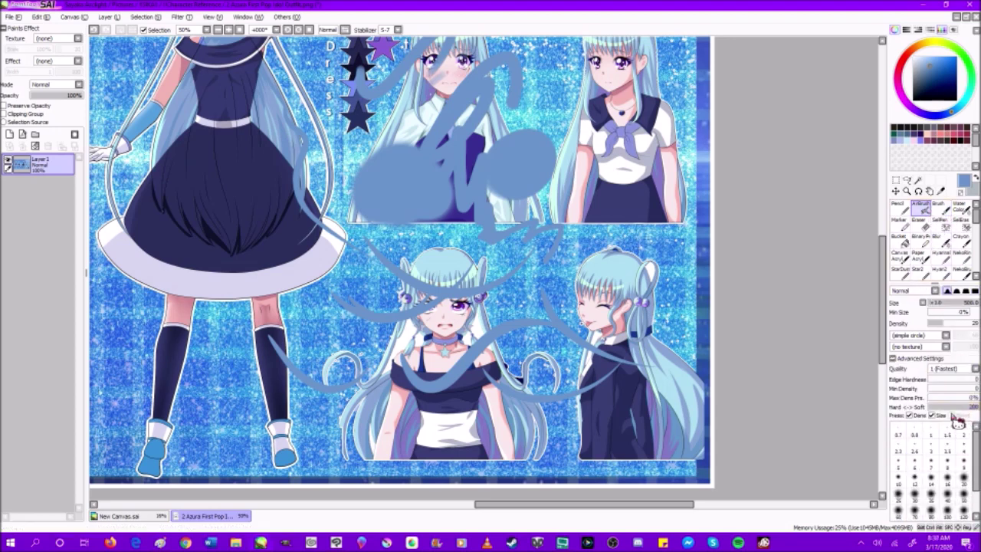
pyautogui.click(959, 213)
pyautogui.scroll(-5, 957, 232)
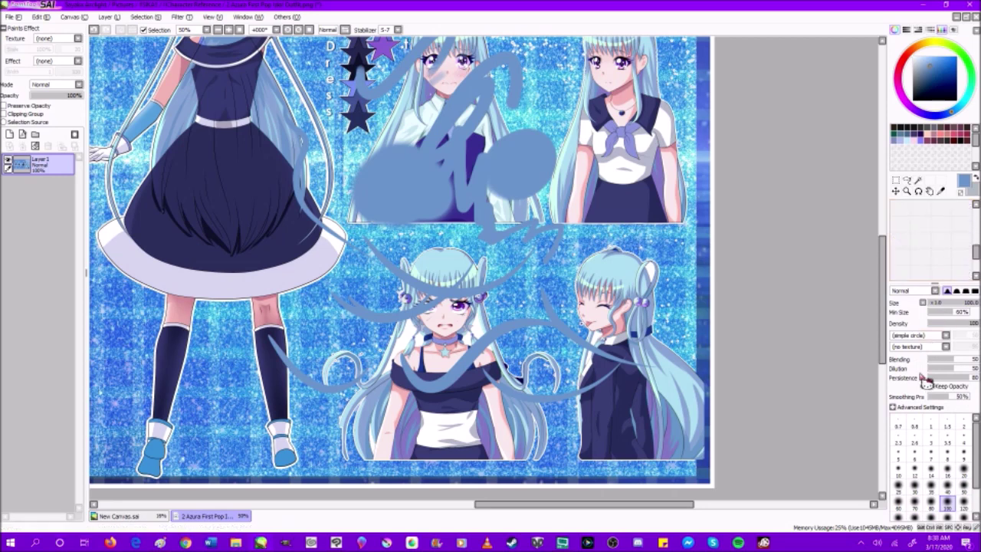
pyautogui.scroll(5, 929, 250)
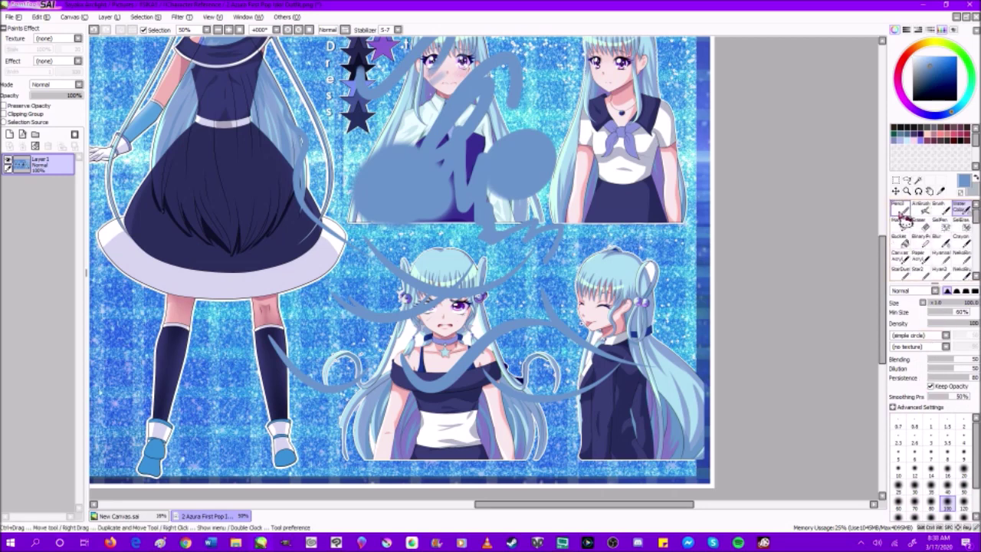
pyautogui.click(902, 211)
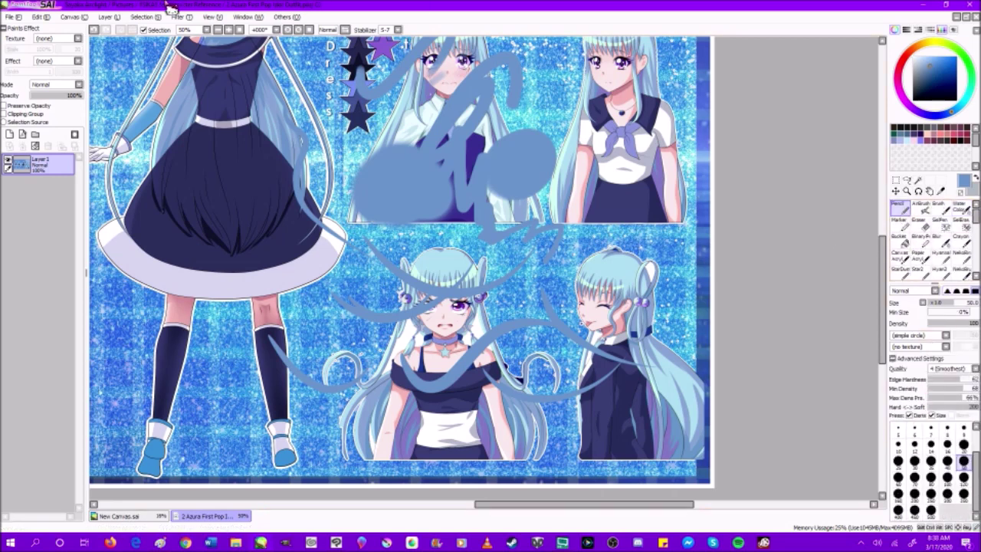
# Step: Undo all the blue test strokes drawn over the character sheet
pyautogui.click(94, 30)
pyautogui.click(94, 30)
pyautogui.click(94, 31)
pyautogui.click(93, 30)
pyautogui.click(93, 30)
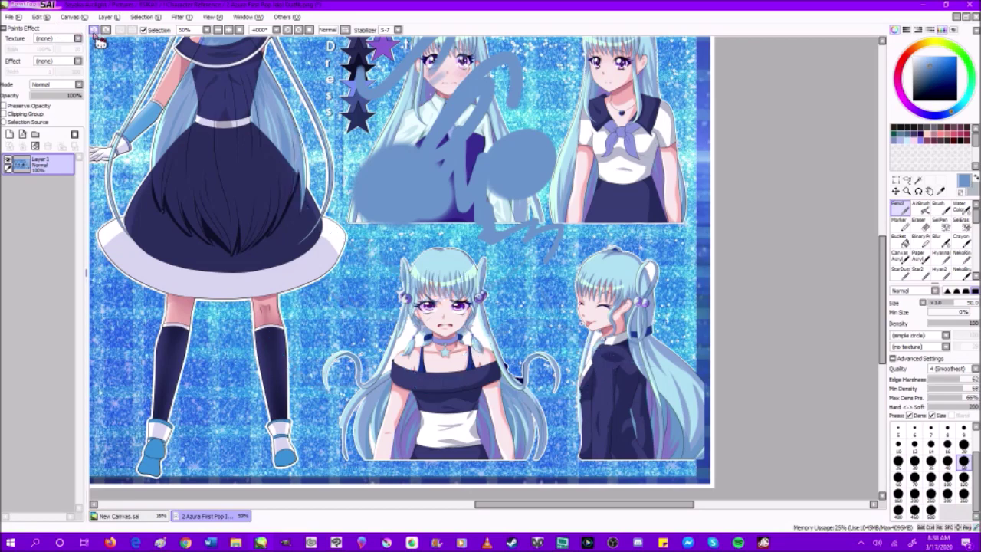
pyautogui.click(93, 31)
pyautogui.click(94, 30)
pyautogui.click(94, 31)
pyautogui.click(94, 31)
pyautogui.click(93, 30)
pyautogui.click(93, 31)
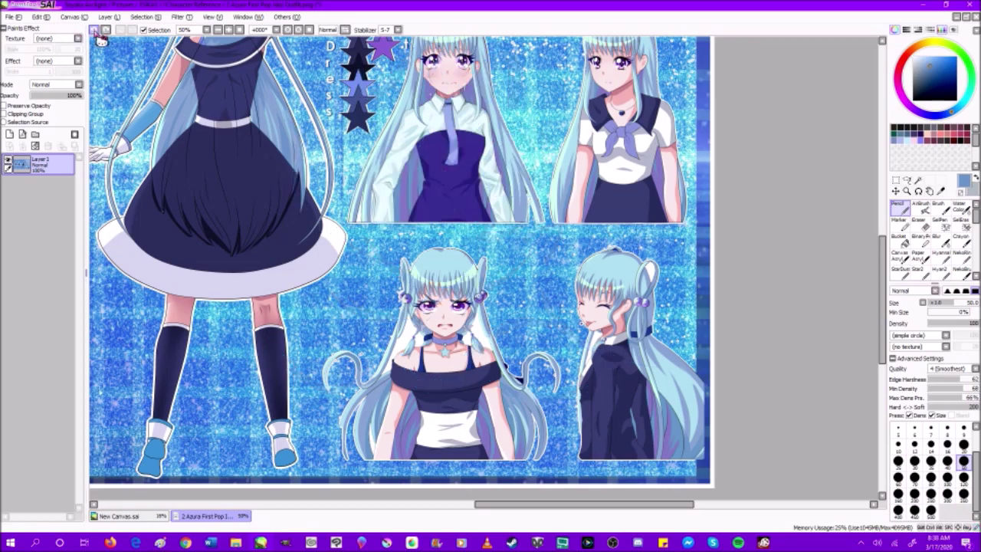
pyautogui.scroll(-2, 541, 310)
pyautogui.scroll(1, 541, 306)
pyautogui.scroll(-1, 555, 288)
pyautogui.scroll(2, 571, 268)
pyautogui.scroll(-5, 586, 253)
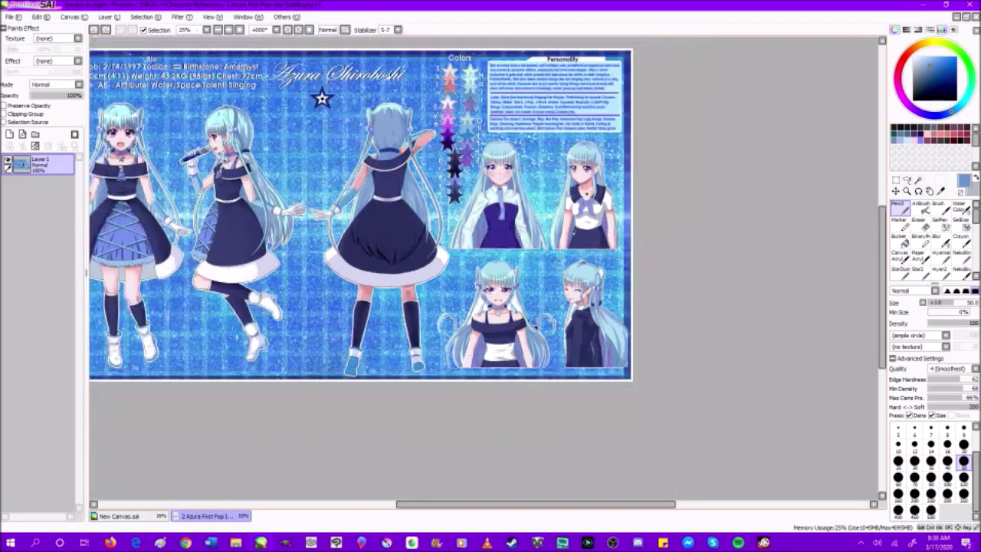
pyautogui.scroll(2, 521, 203)
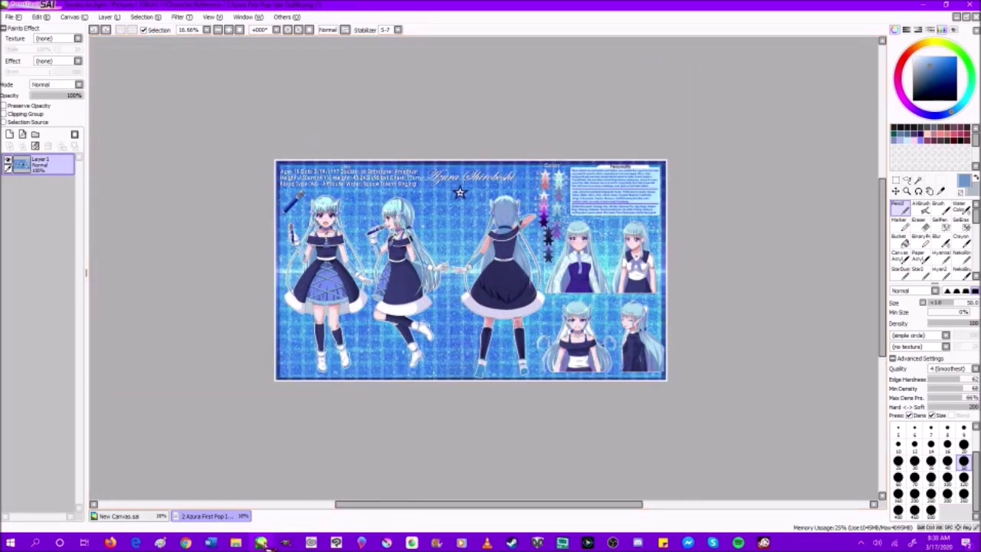
# Step: Switch to Clip Studio Paint and review the Pencil and Pastel sub tools, including Lighter pencil and Darker pencil
pyautogui.click(336, 543)
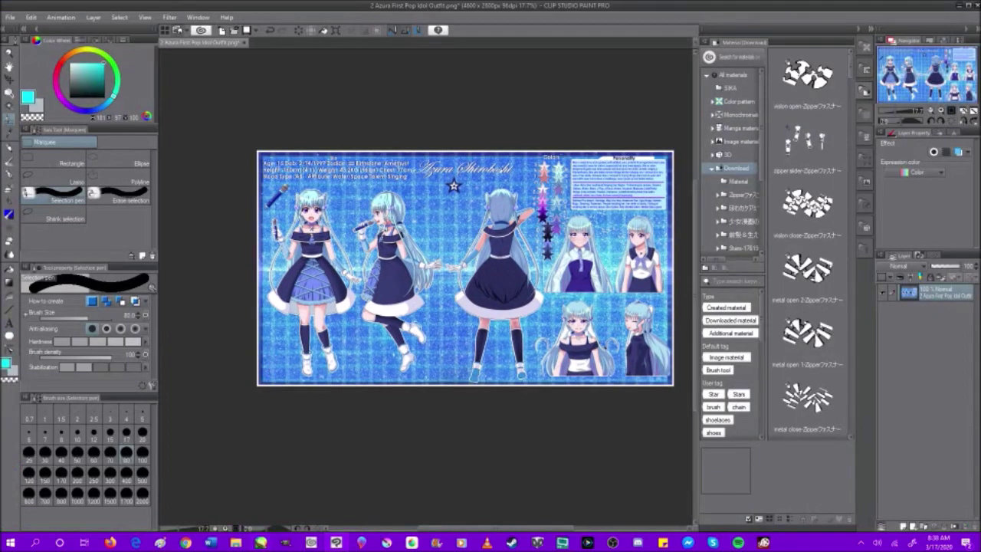
pyautogui.click(10, 163)
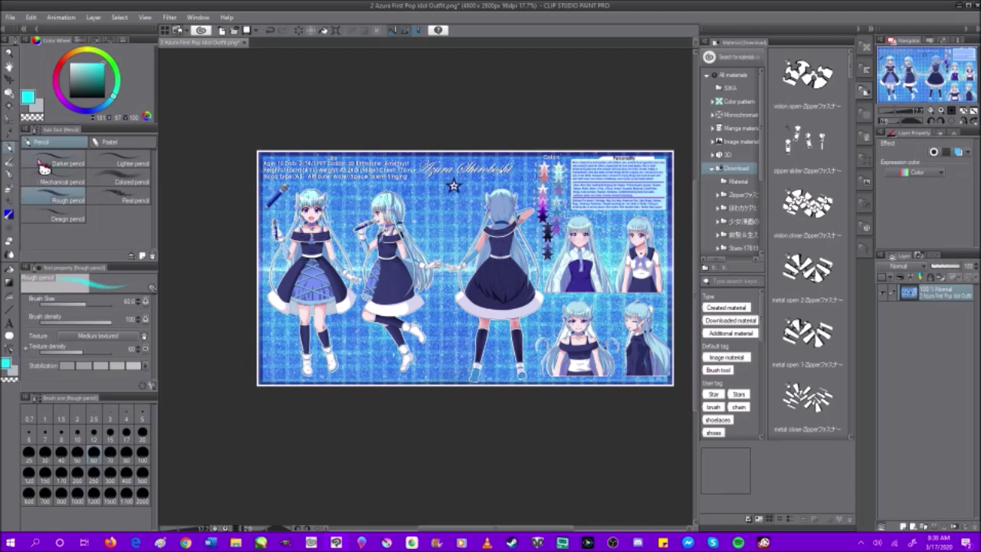
pyautogui.click(121, 175)
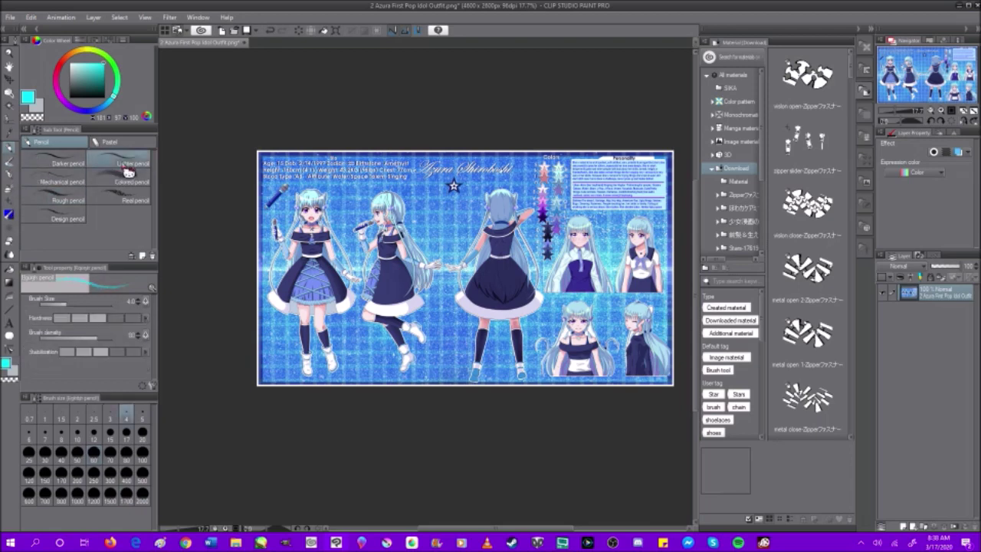
pyautogui.click(82, 167)
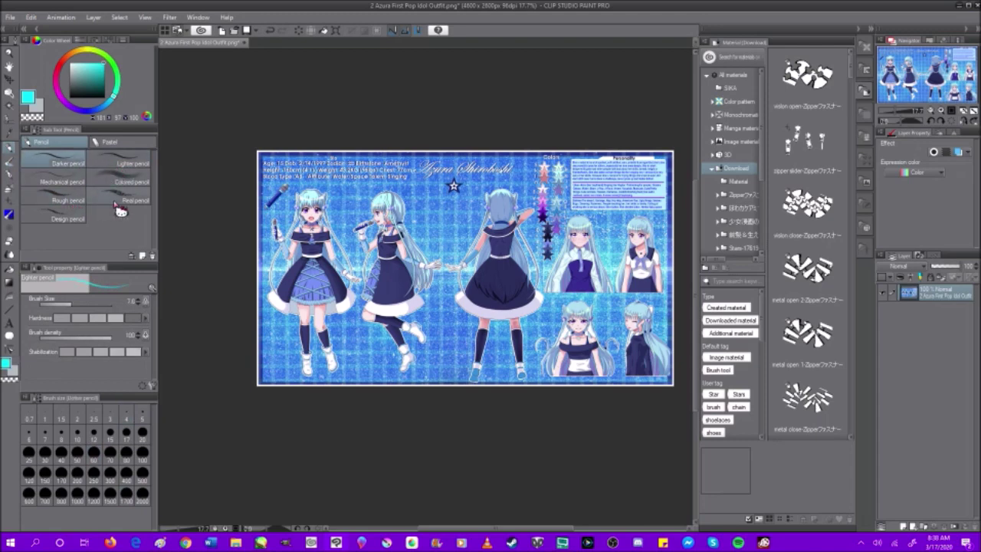
pyautogui.click(111, 141)
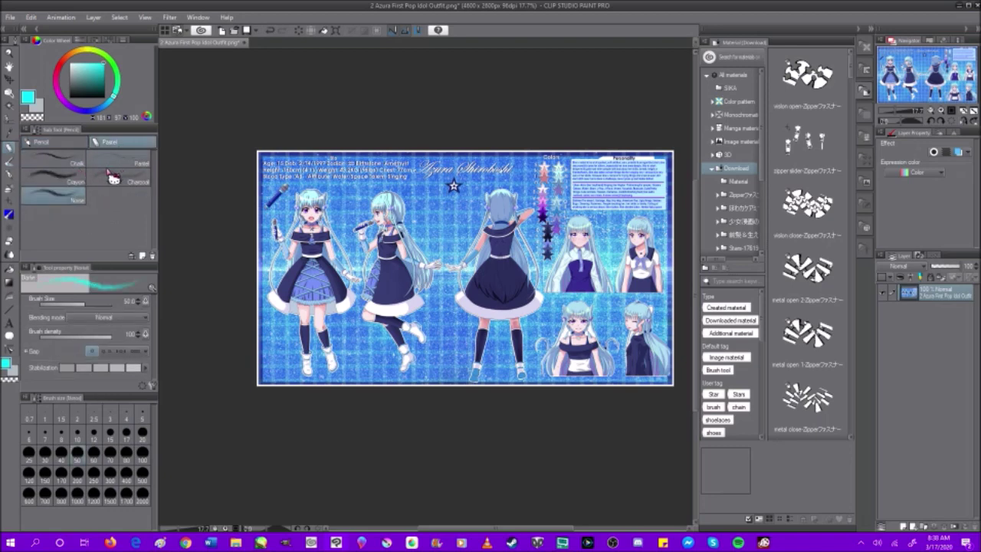
pyautogui.click(78, 195)
# Step: Browse the Brush tool's watercolor, oil paint, India ink and realistic watercolor groups
pyautogui.click(10, 162)
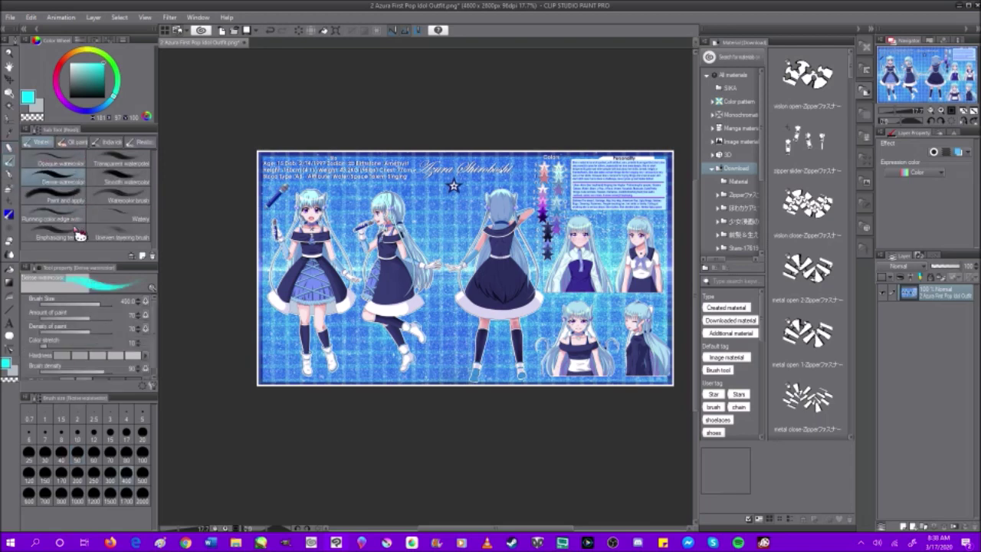
pyautogui.click(77, 141)
pyautogui.click(109, 142)
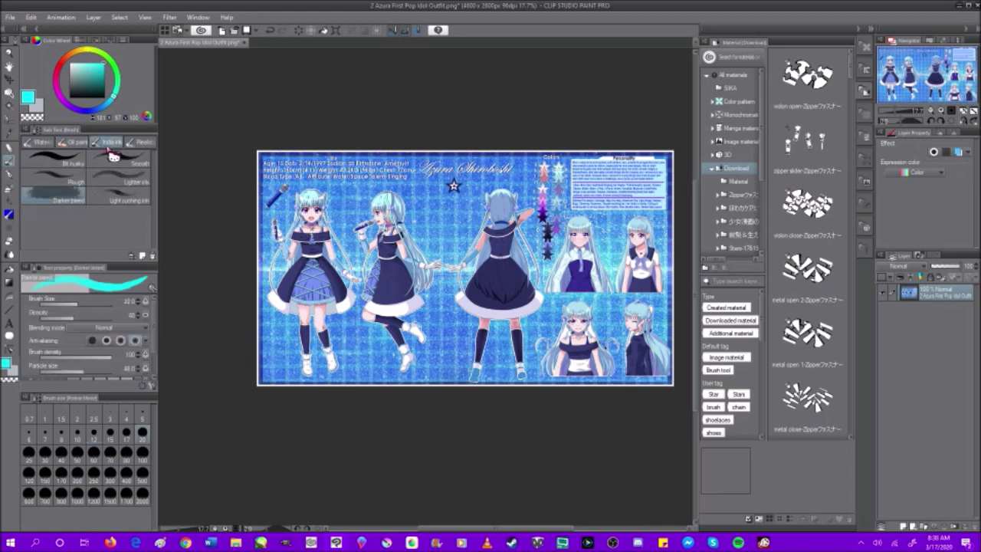
pyautogui.click(143, 143)
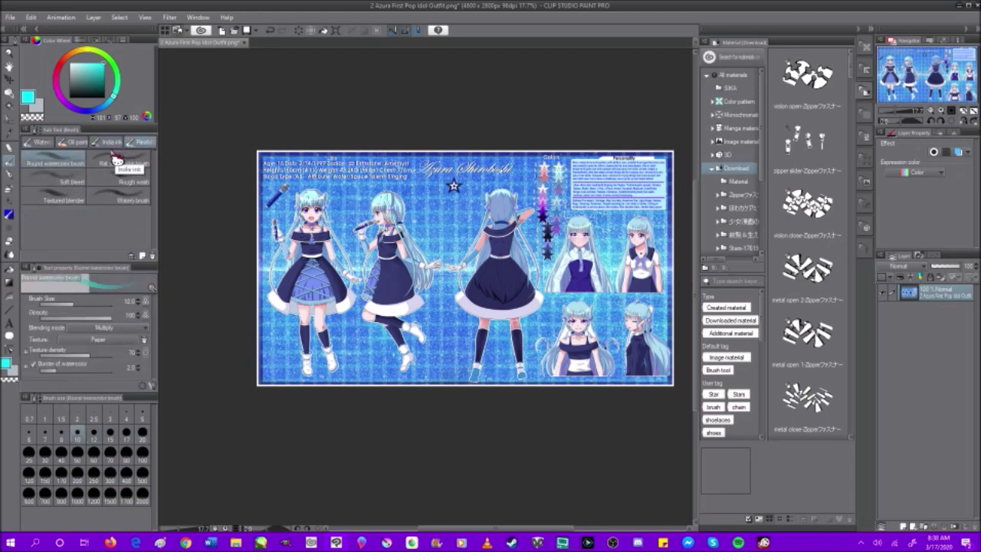
pyautogui.click(62, 184)
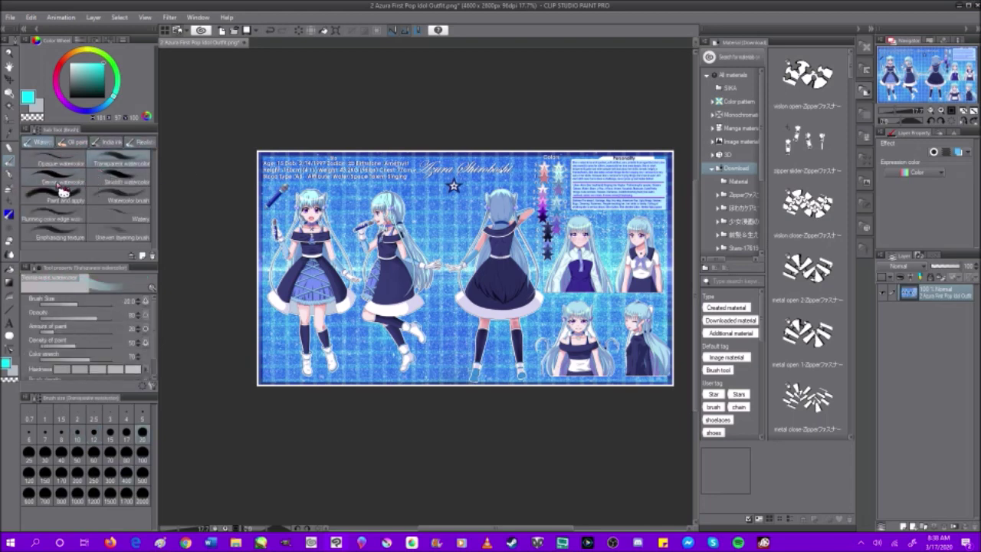
# Step: Review the Pen and Marker sub tools, including Turnip pen, Mapping pen, Fill-in-mono pen, Marker pen and Dot pen
pyautogui.click(11, 184)
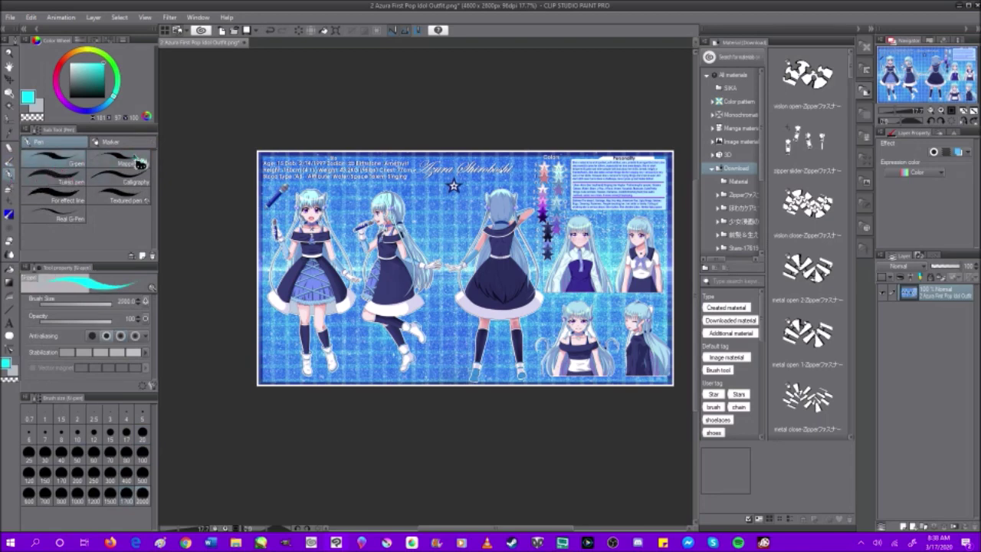
pyautogui.click(79, 190)
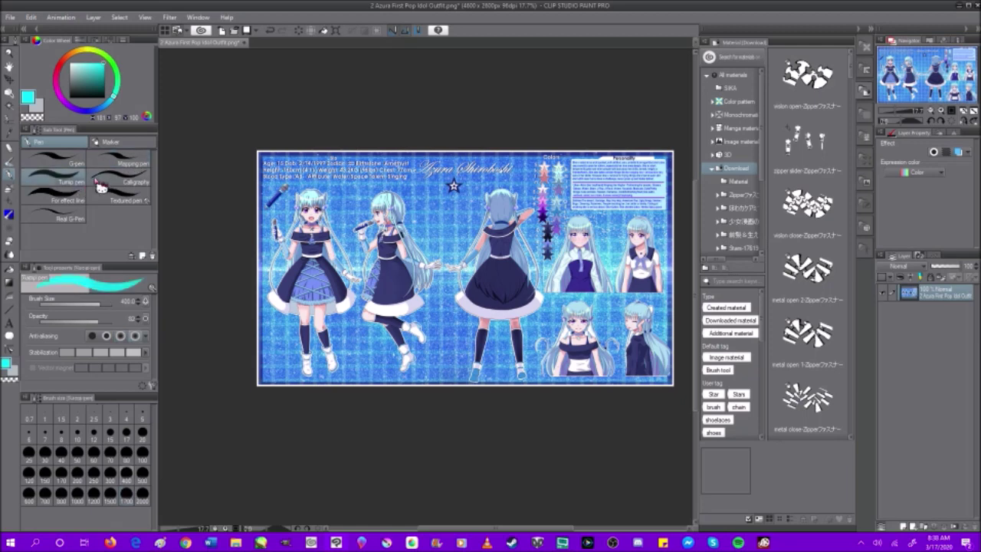
pyautogui.click(127, 164)
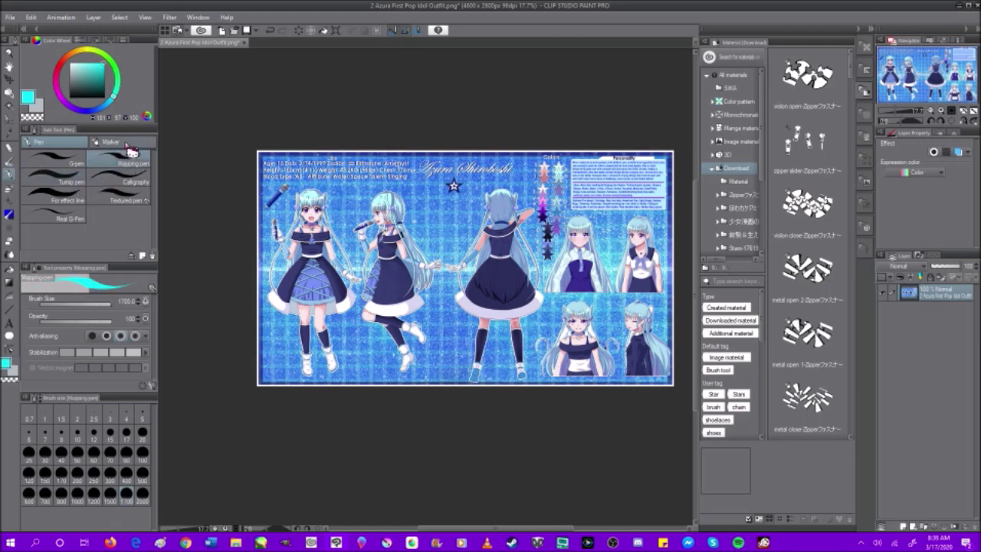
pyautogui.click(127, 144)
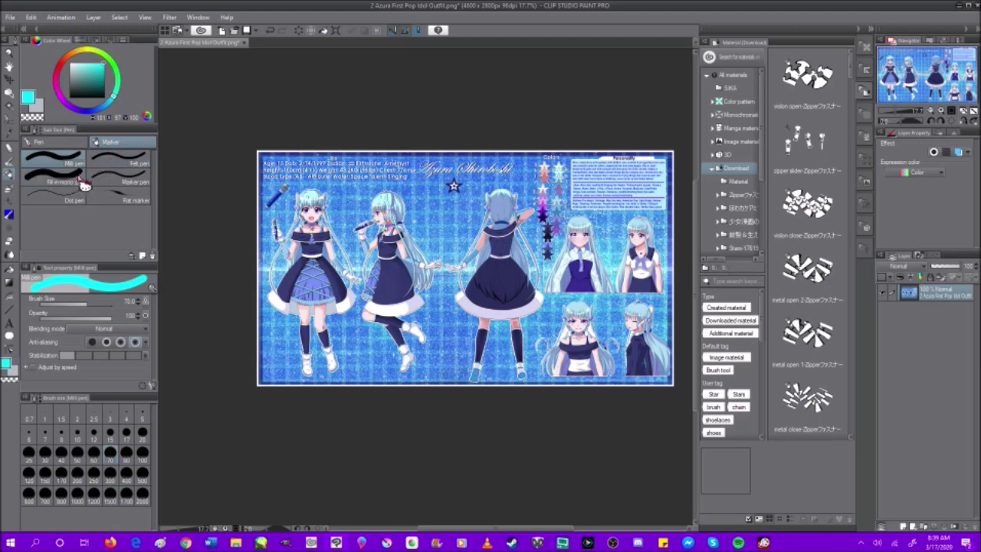
pyautogui.click(84, 183)
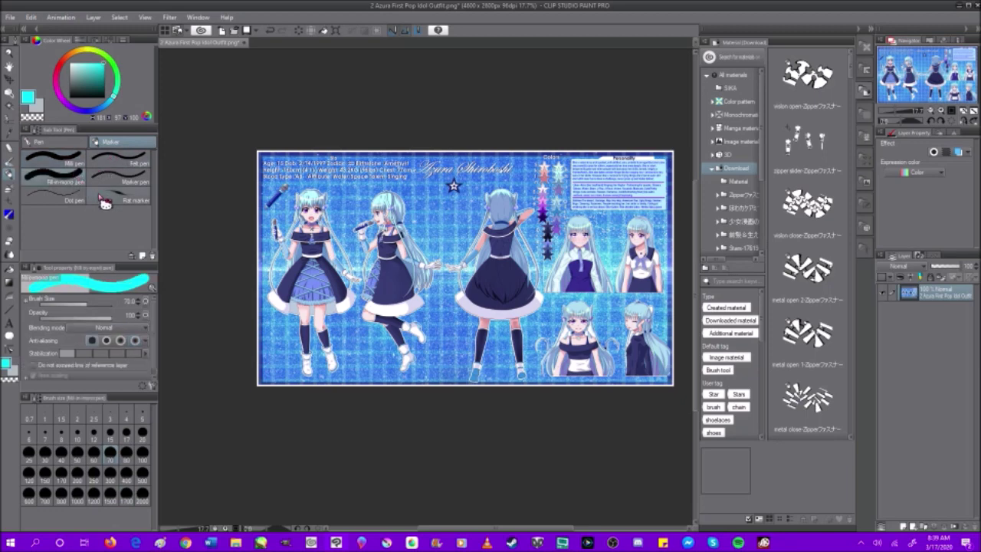
pyautogui.click(142, 185)
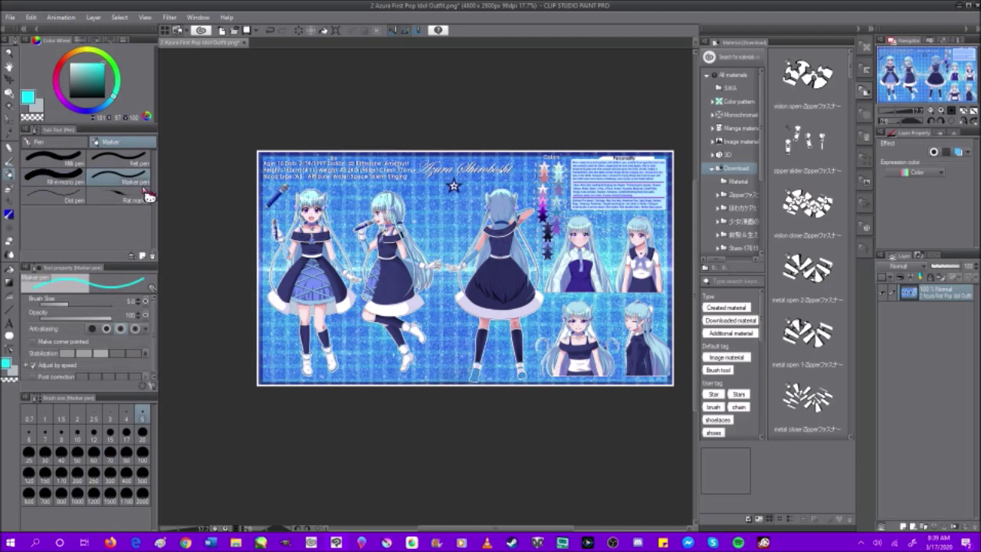
pyautogui.click(82, 202)
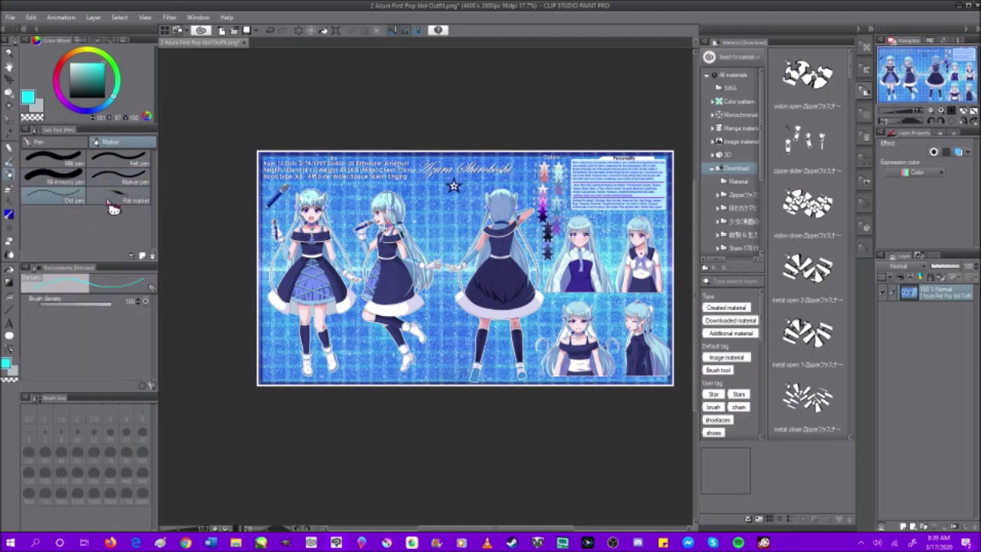
pyautogui.click(119, 204)
# Step: Examine the Airbrush sub tools, including Soft, Hard and Highlight, and look closely at the characters' hair highlights
pyautogui.click(11, 191)
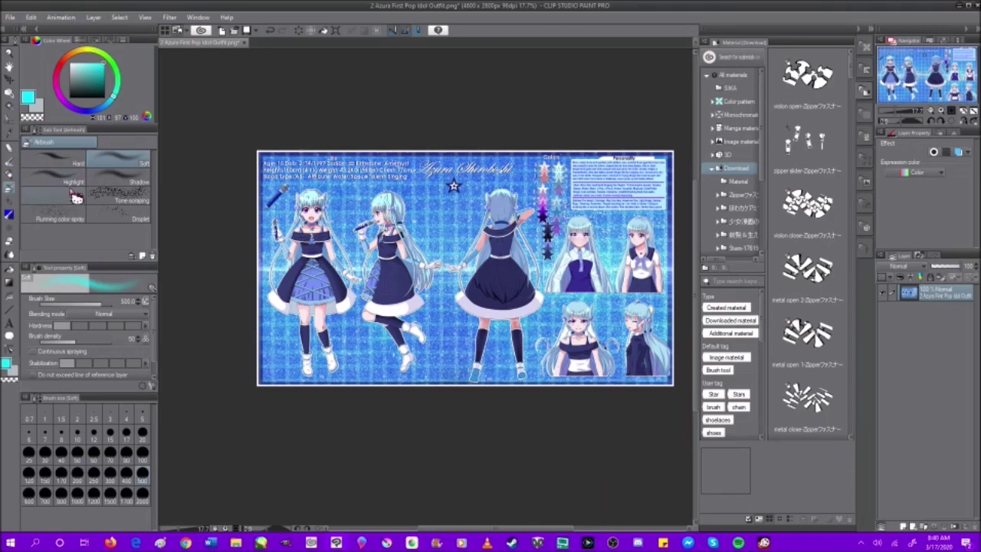
pyautogui.click(115, 196)
pyautogui.scroll(1, 325, 200)
pyautogui.click(53, 157)
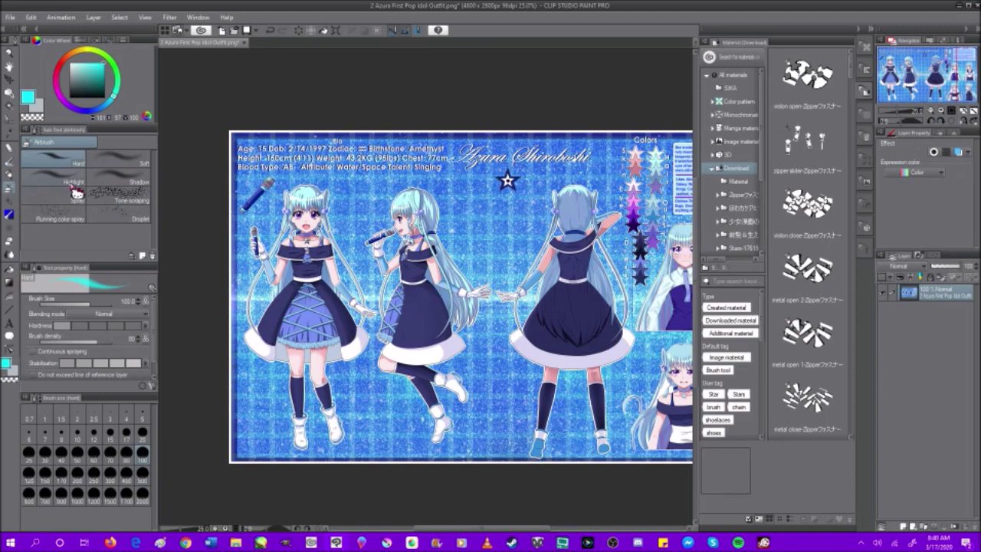
pyautogui.click(75, 183)
pyautogui.click(96, 184)
pyautogui.click(77, 184)
pyautogui.click(108, 184)
pyautogui.click(75, 182)
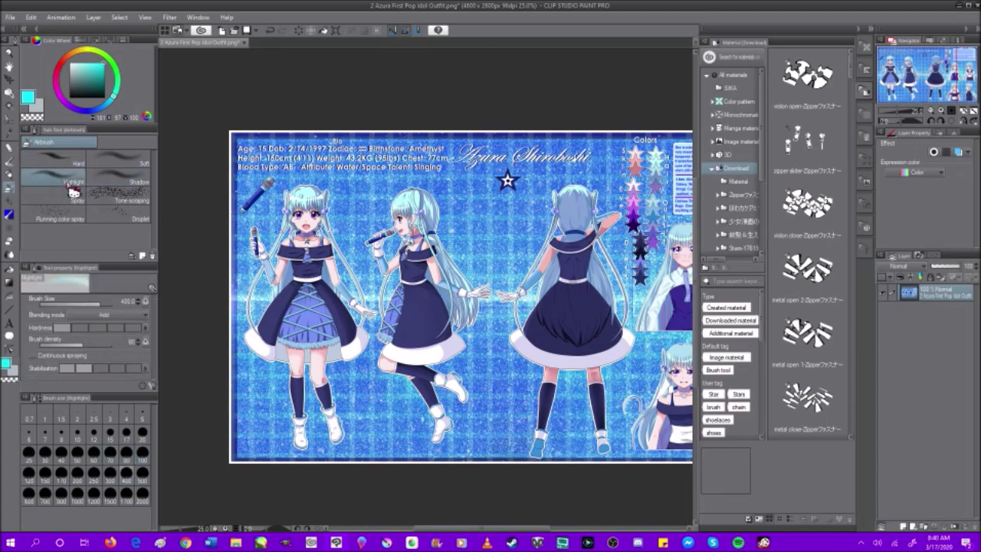
pyautogui.scroll(3, 306, 199)
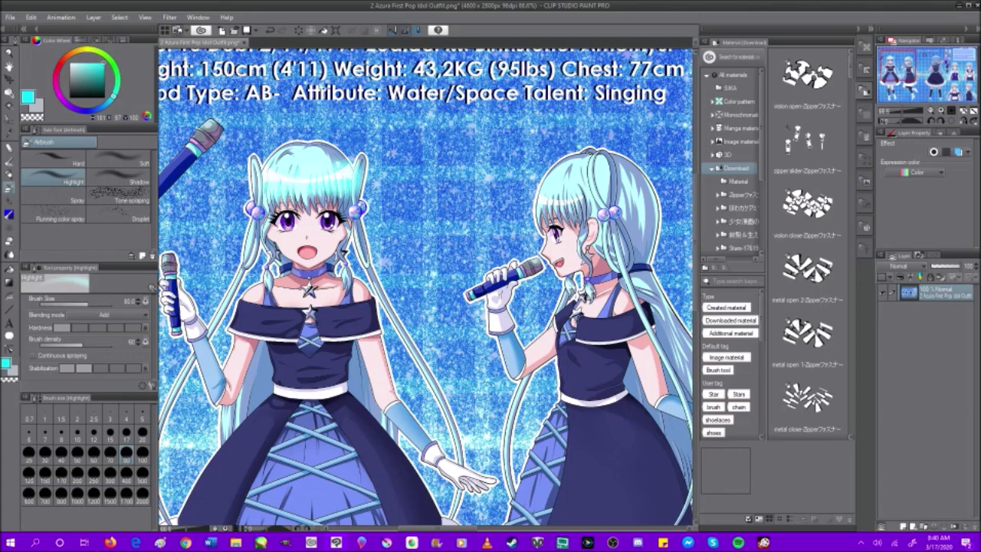
# Step: Browse the Decoration tool's Effect, Decor, Hatching and sand pattern, and Clothing brush groups
pyautogui.click(9, 203)
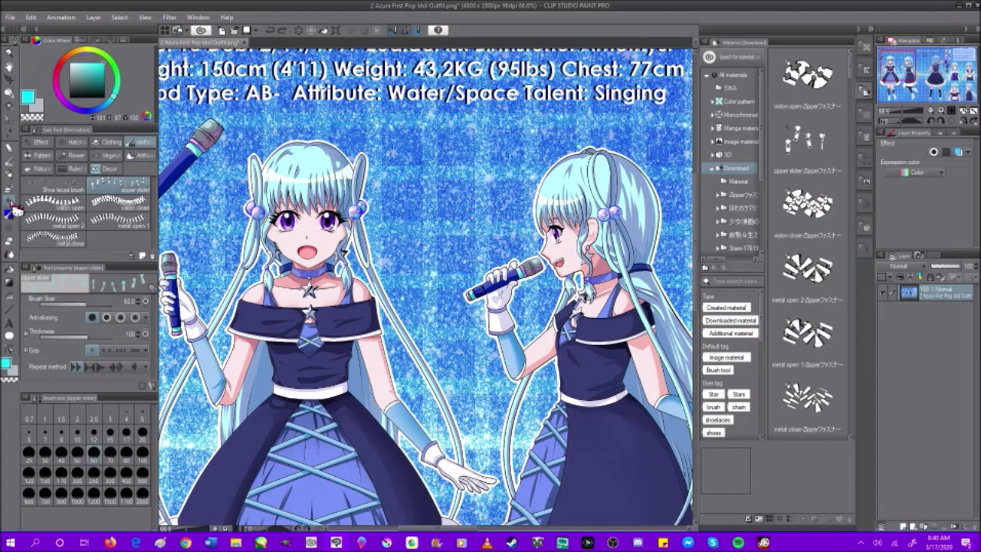
pyautogui.click(40, 142)
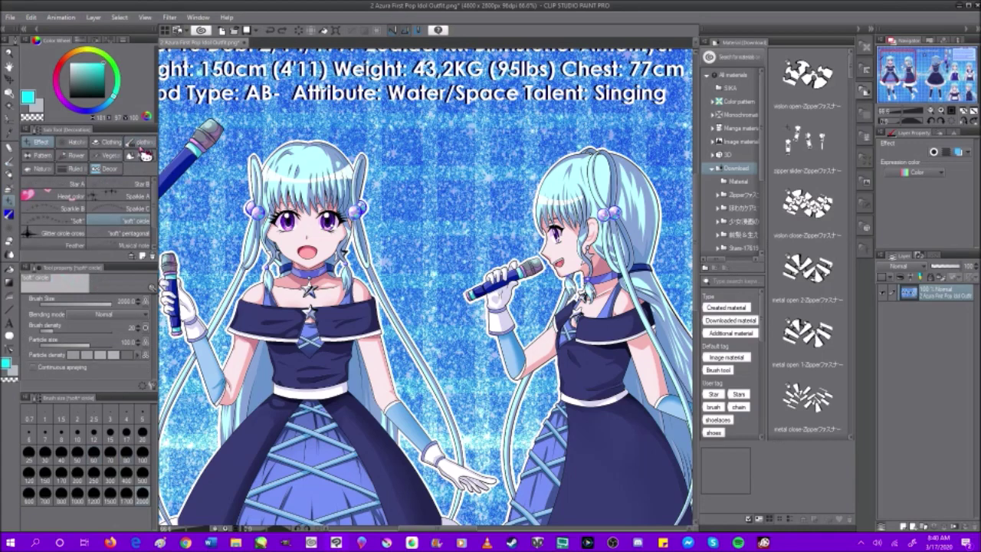
pyautogui.click(143, 142)
pyautogui.click(108, 169)
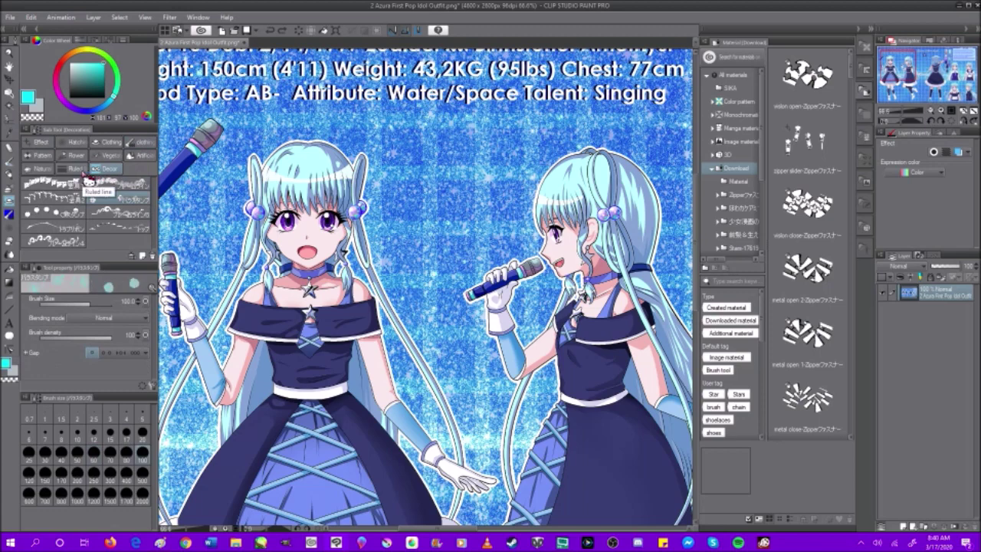
pyautogui.click(45, 143)
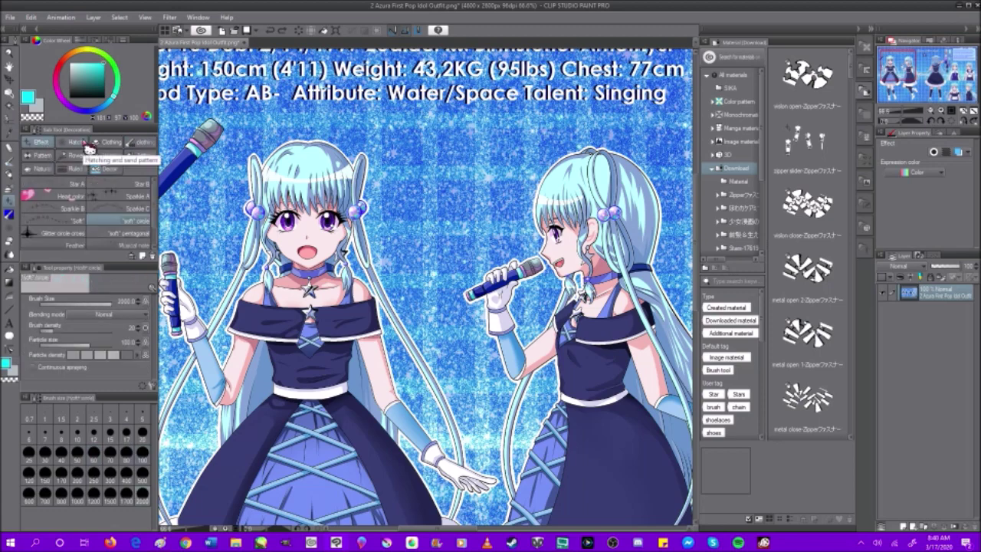
pyautogui.click(90, 148)
pyautogui.click(111, 143)
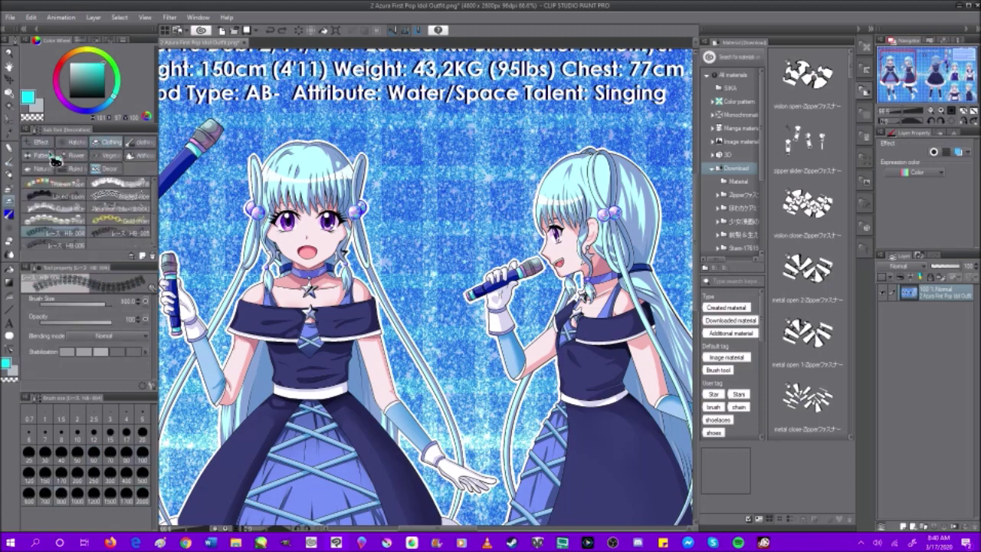
# Step: Look through the Pattern, Effect, Hatching and clothing groups of decoration brushes
pyautogui.click(51, 157)
pyautogui.scroll(-1, 176, 171)
pyautogui.scroll(-3, 247, 188)
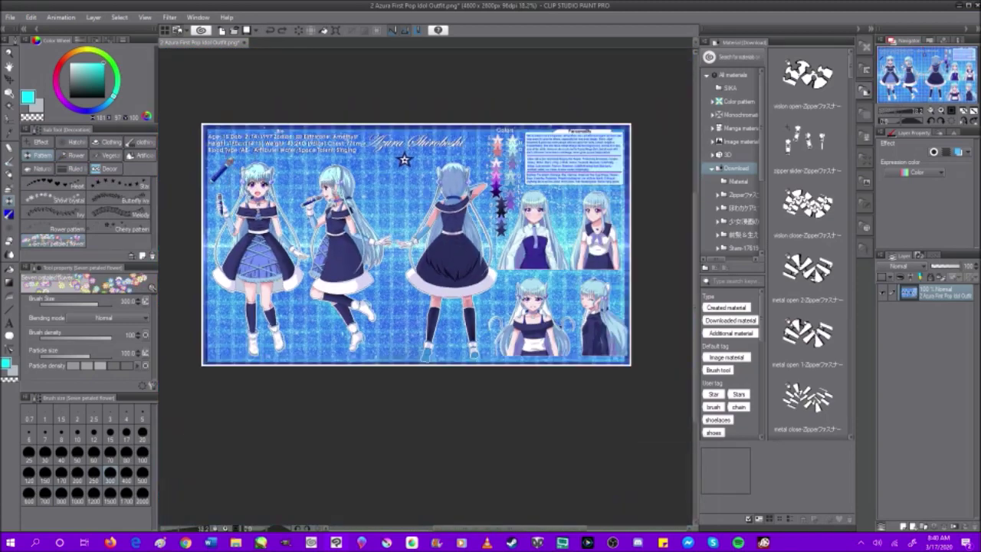
pyautogui.scroll(2, 243, 170)
pyautogui.click(40, 142)
pyautogui.click(75, 142)
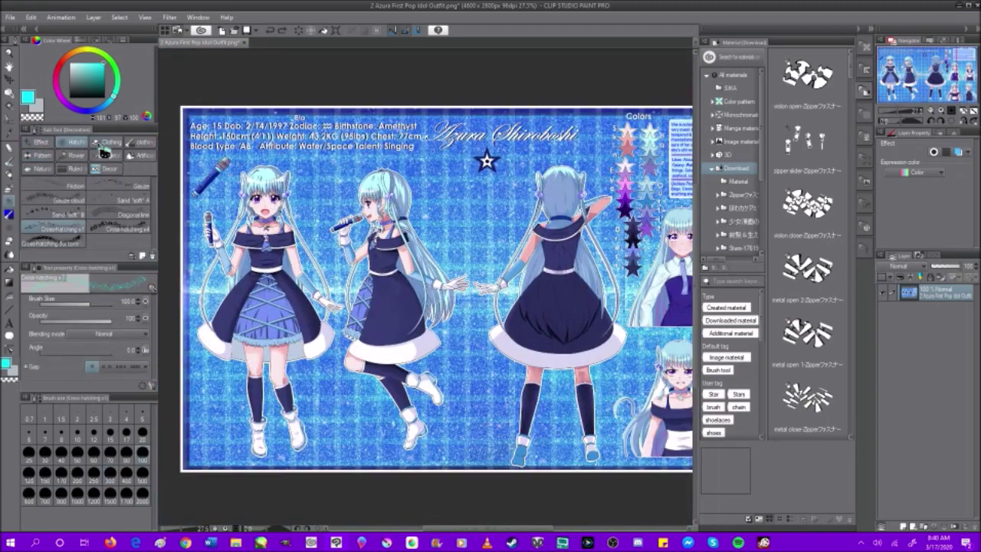
pyautogui.click(105, 148)
pyautogui.click(138, 143)
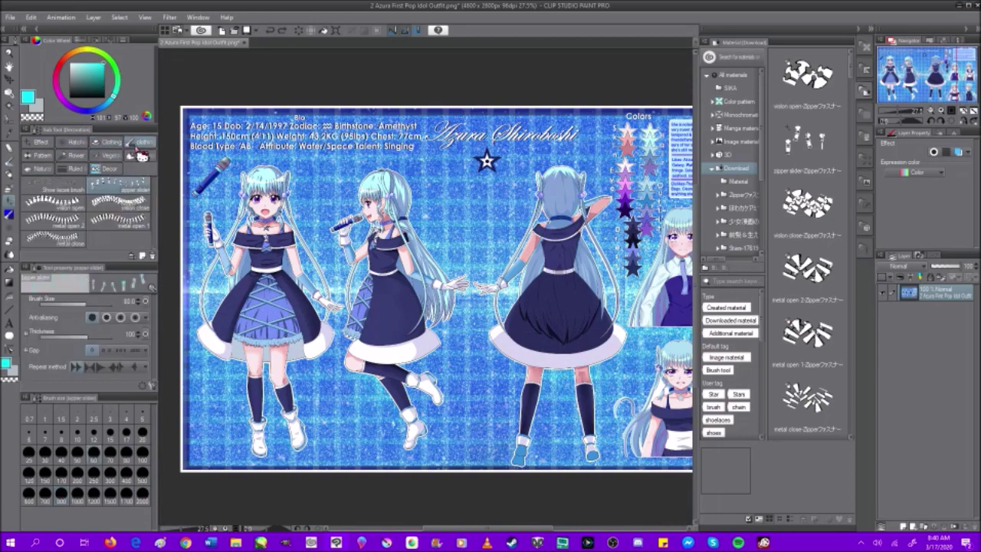
# Step: Examine the Flower, Vegetation and Artificial decoration brushes, including the barbed wire brush
pyautogui.click(43, 144)
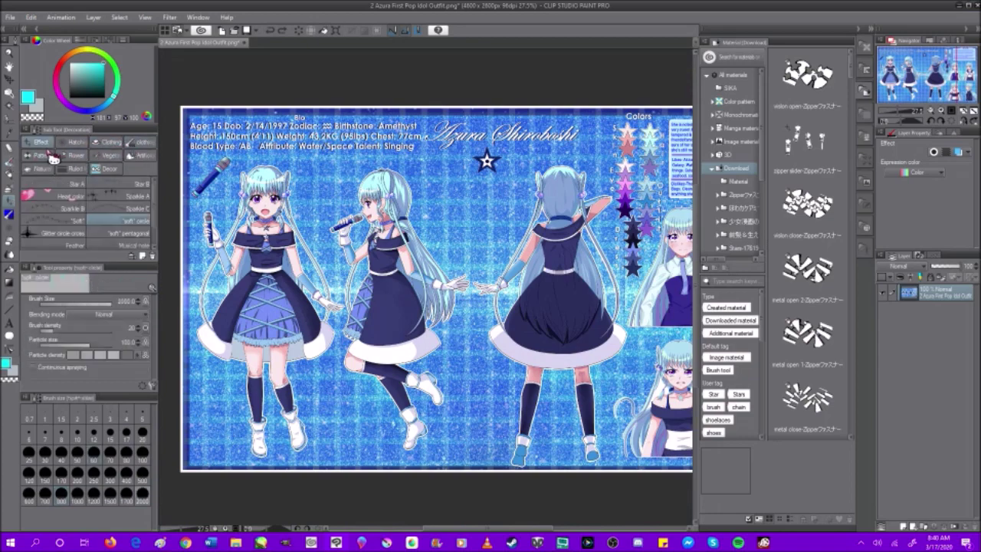
pyautogui.click(46, 155)
pyautogui.click(75, 156)
pyautogui.click(106, 156)
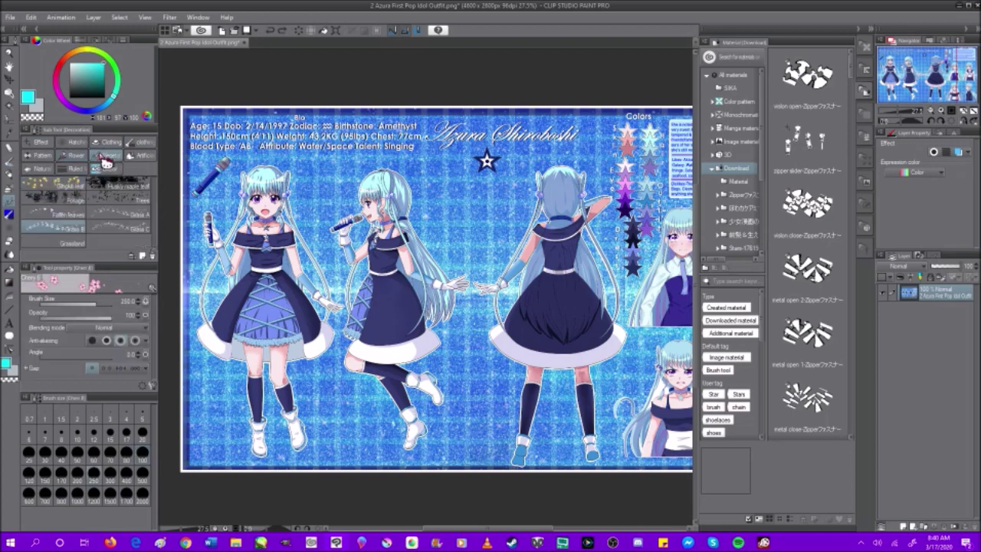
pyautogui.click(141, 155)
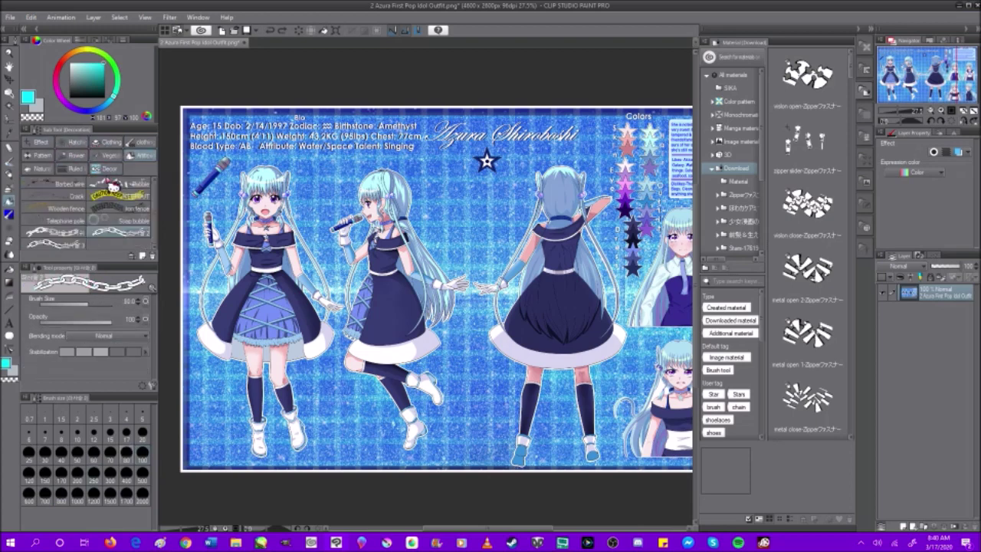
pyautogui.click(69, 187)
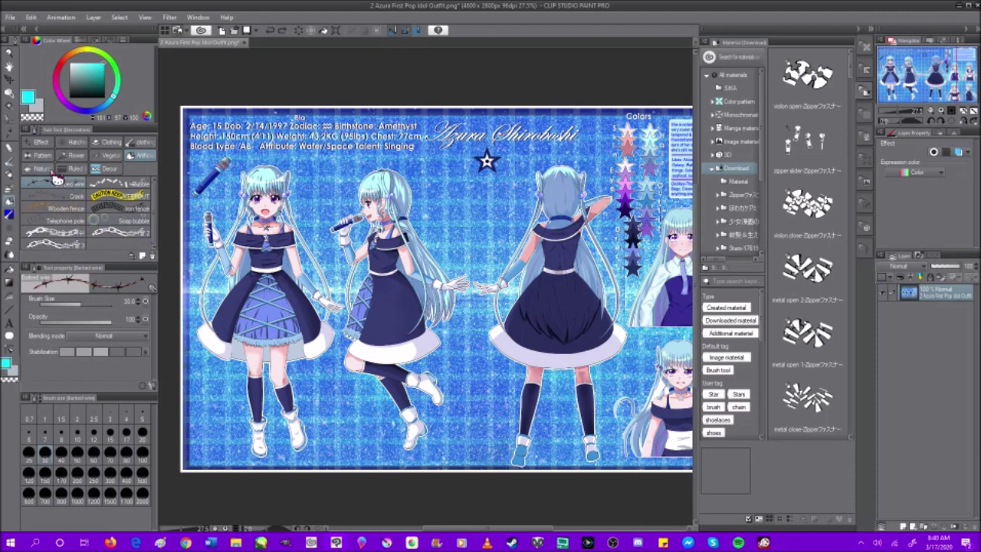
# Step: Choose the "soft" circle effect brush and set its brush size to 70
pyautogui.click(40, 142)
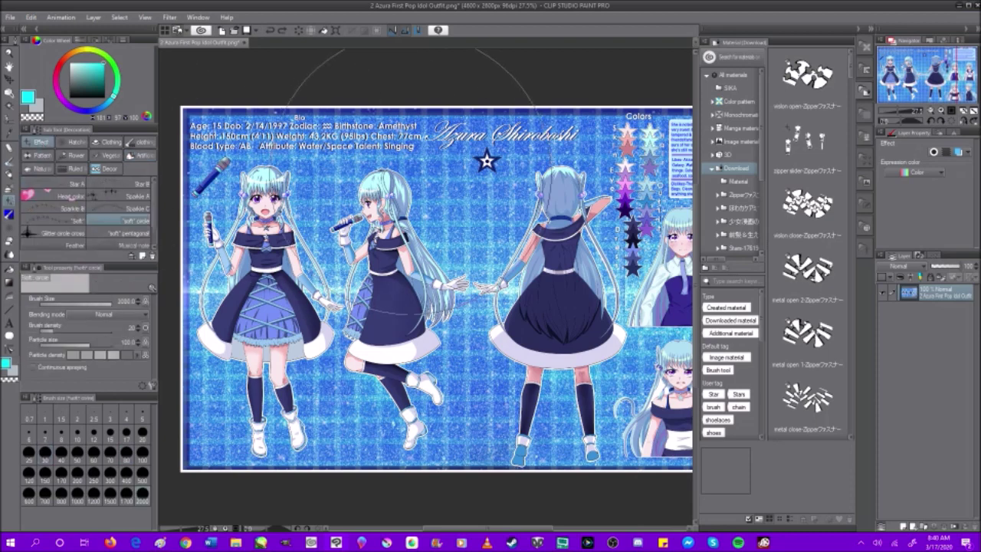
pyautogui.click(110, 451)
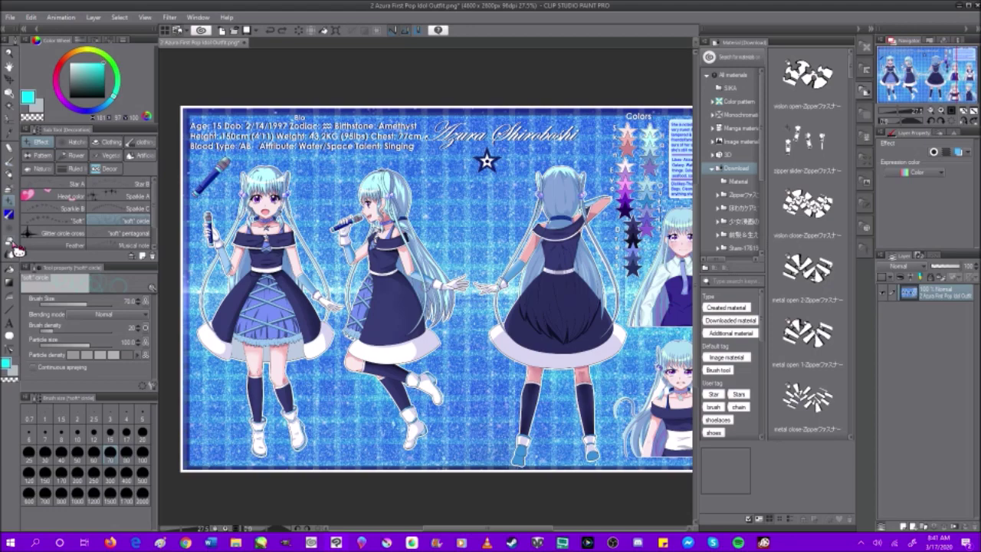
# Step: Try the Kneaded eraser on the background and microphone beside the side-view figure, and undo the eraser strokes
pyautogui.click(14, 248)
pyautogui.click(12, 240)
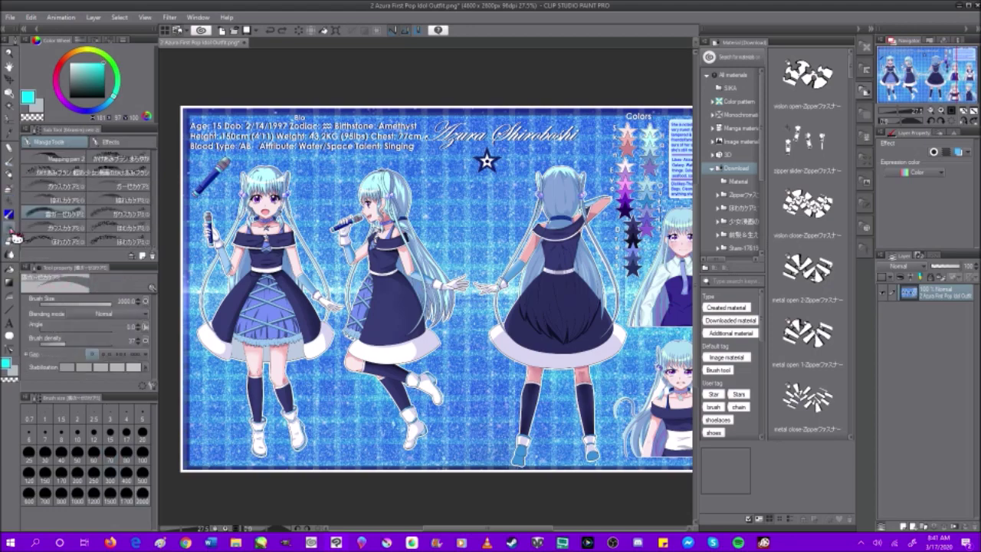
pyautogui.click(14, 249)
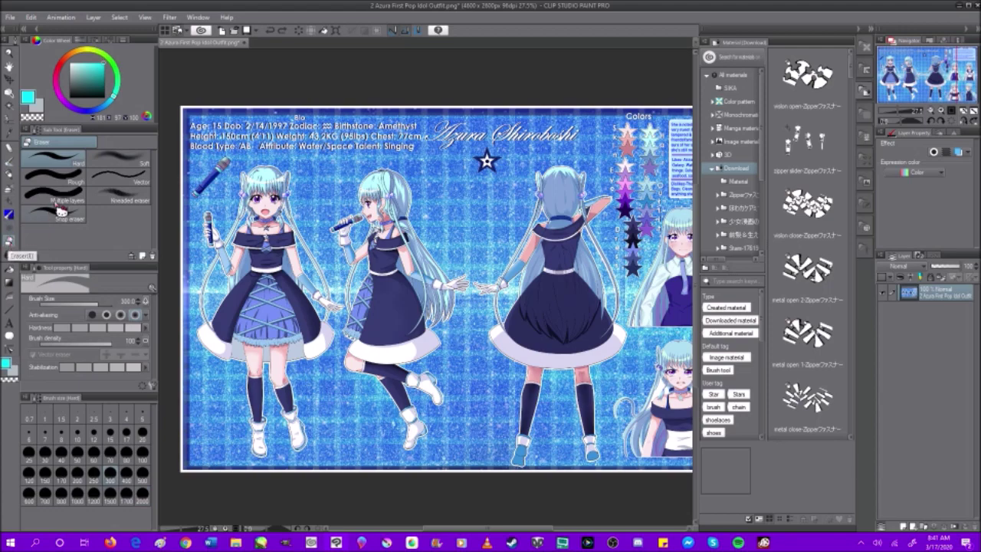
pyautogui.click(123, 198)
pyautogui.moveTo(357, 207); pyautogui.dragTo(354, 184)
pyautogui.scroll(8, 334, 187)
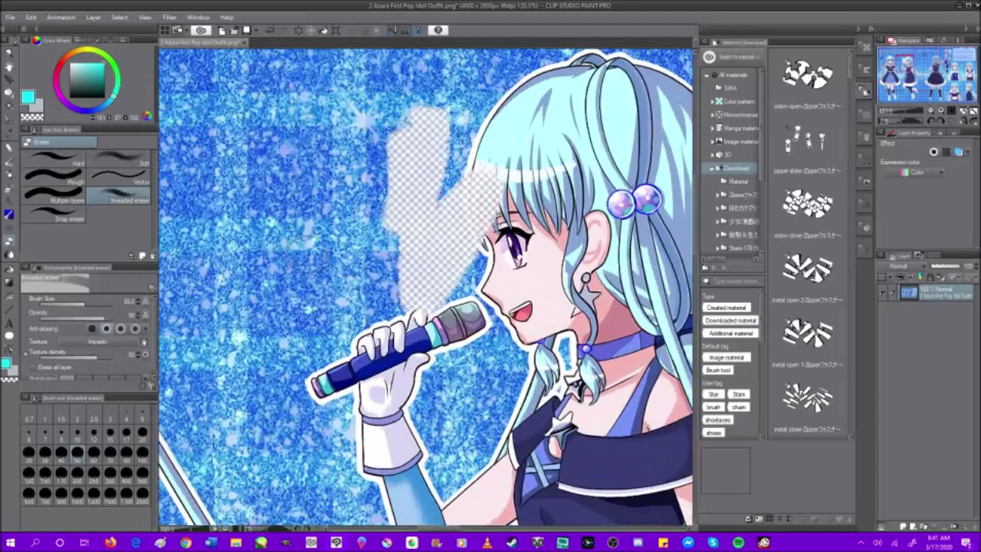
pyautogui.scroll(3, 360, 271)
pyautogui.moveTo(322, 260)
pyautogui.mouseDown()
pyautogui.moveTo(383, 360)
pyautogui.moveTo(345, 391)
pyautogui.moveTo(253, 414)
pyautogui.moveTo(245, 360)
pyautogui.mouseUp()
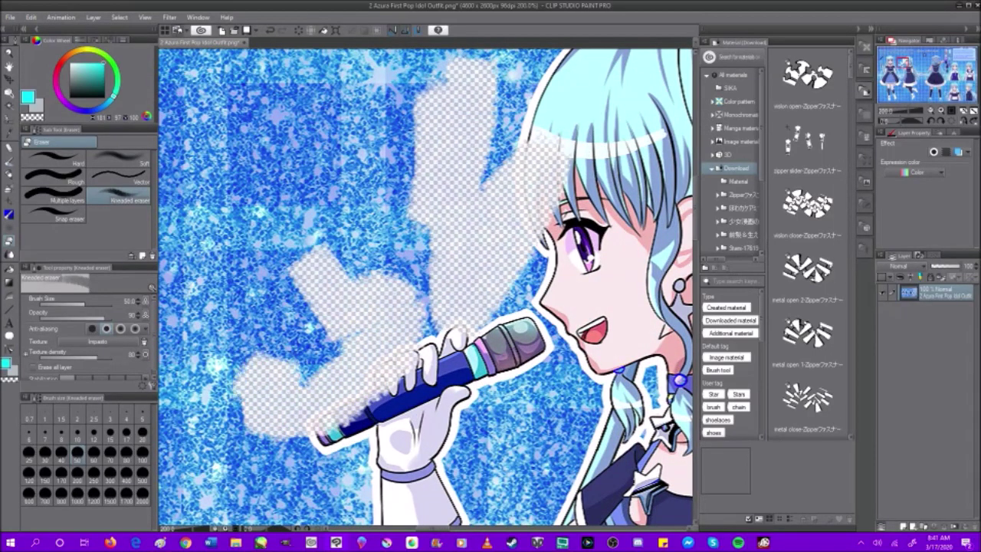
pyautogui.click(272, 32)
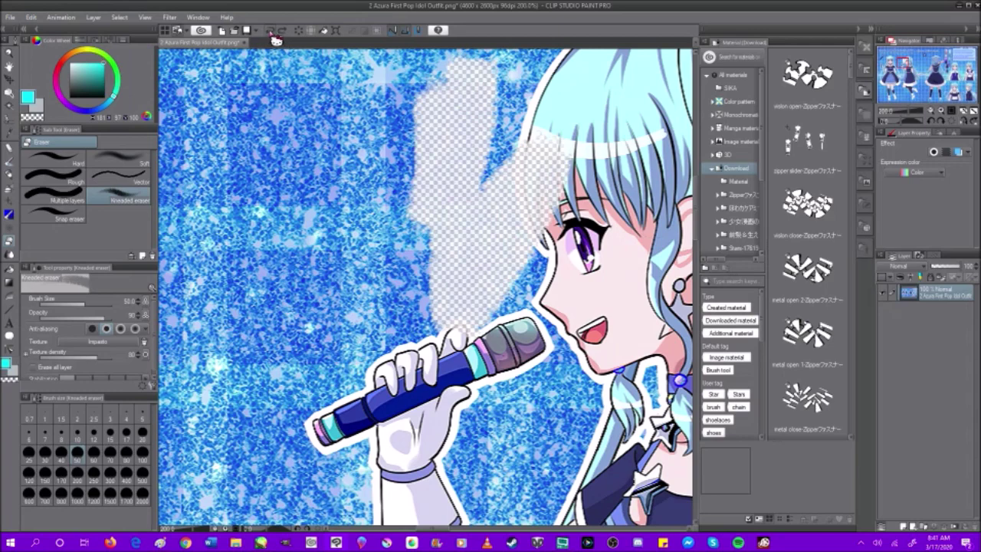
pyautogui.click(272, 32)
# Step: Try the Hard eraser at size 300 on the background beside the side-view figure, and undo the erasure
pyautogui.click(65, 217)
pyautogui.click(54, 161)
pyautogui.moveTo(298, 177); pyautogui.dragTo(287, 200)
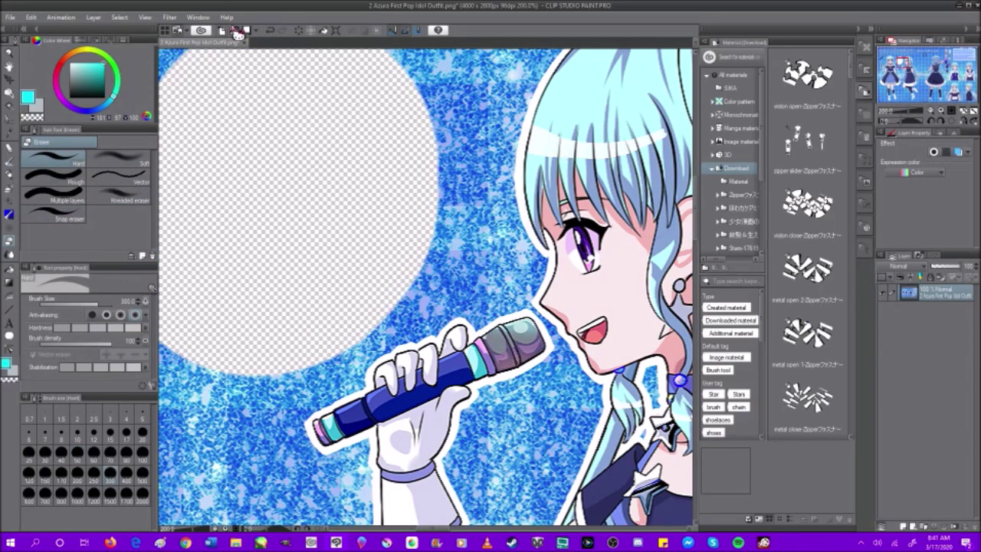
pyautogui.click(271, 32)
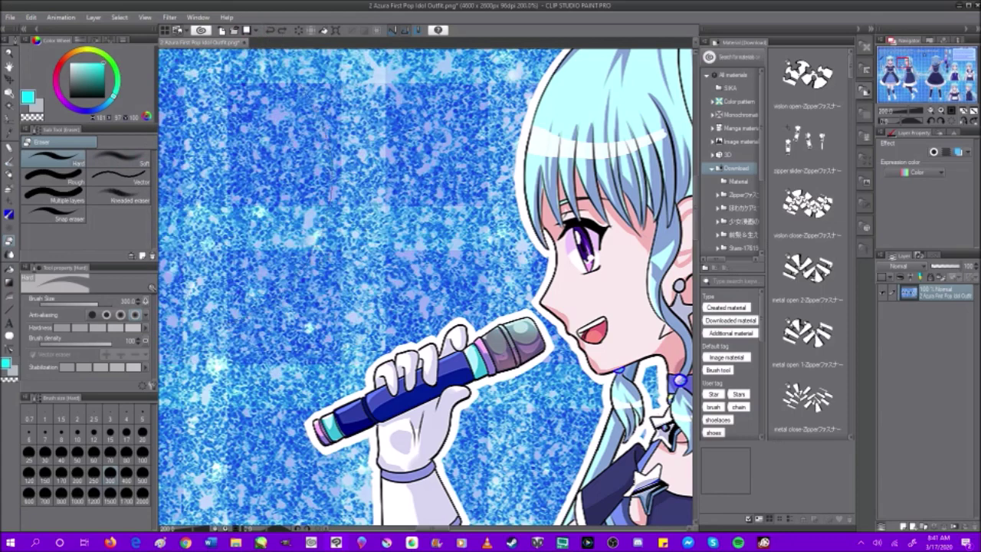
# Step: Set the Darker pencil's brush size to 34 and draw two cyan test strokes around the microphone
pyautogui.click(14, 155)
pyautogui.click(15, 176)
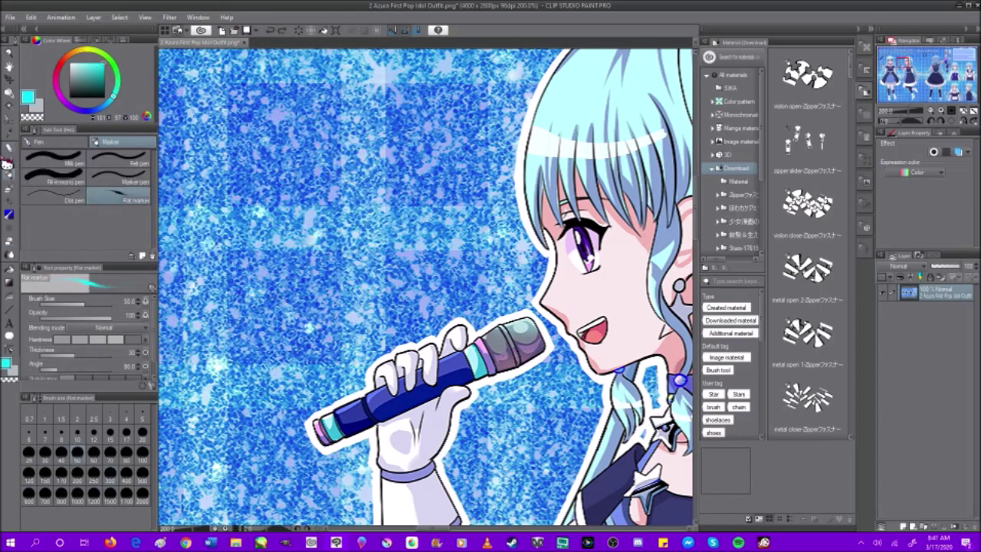
pyautogui.click(9, 153)
pyautogui.click(42, 142)
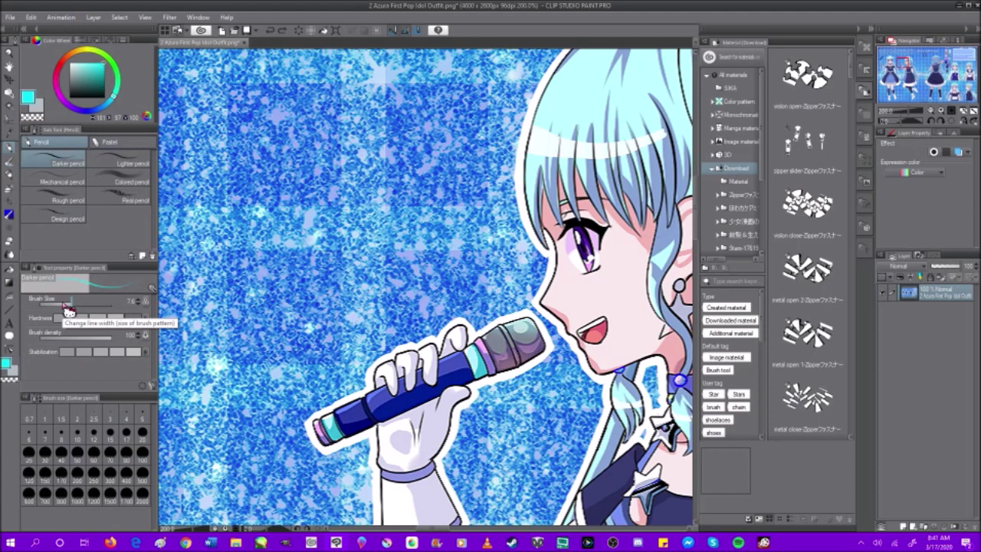
pyautogui.moveTo(67, 309); pyautogui.dragTo(99, 308)
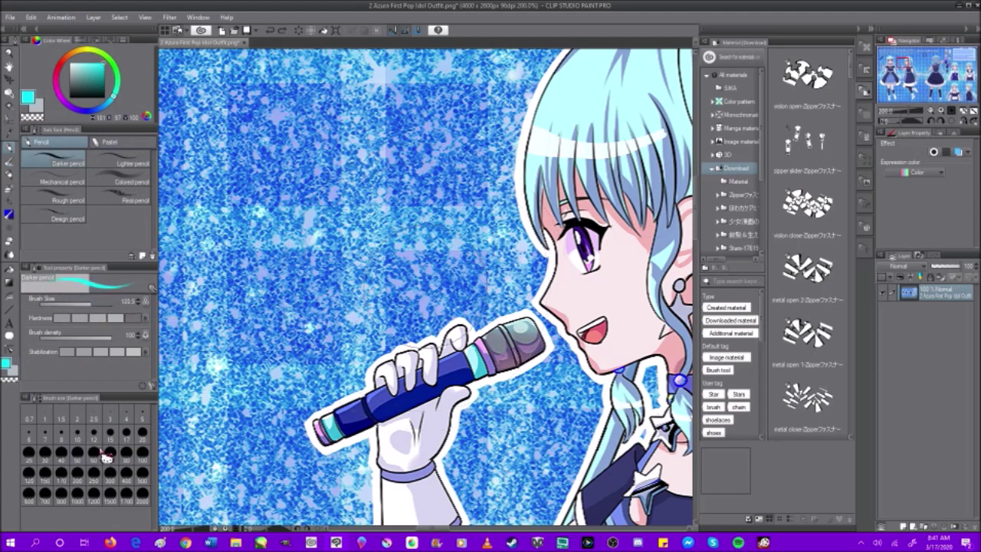
pyautogui.click(127, 453)
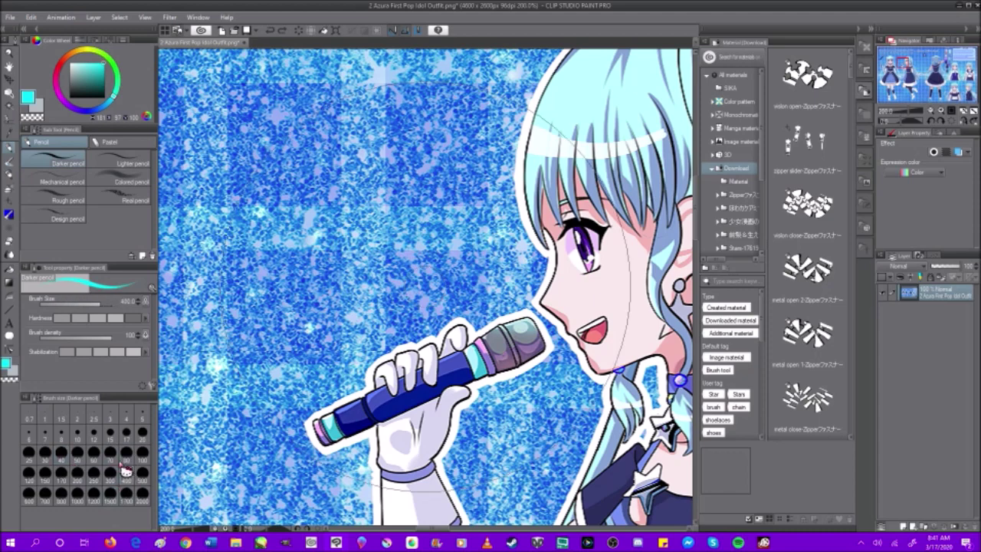
pyautogui.moveTo(77, 305); pyautogui.dragTo(81, 305)
pyautogui.moveTo(307, 284)
pyautogui.mouseDown()
pyautogui.moveTo(259, 343)
pyautogui.moveTo(341, 418)
pyautogui.mouseUp()
pyautogui.moveTo(338, 167)
pyautogui.mouseDown()
pyautogui.moveTo(391, 288)
pyautogui.moveTo(441, 314)
pyautogui.moveTo(399, 384)
pyautogui.mouseUp()
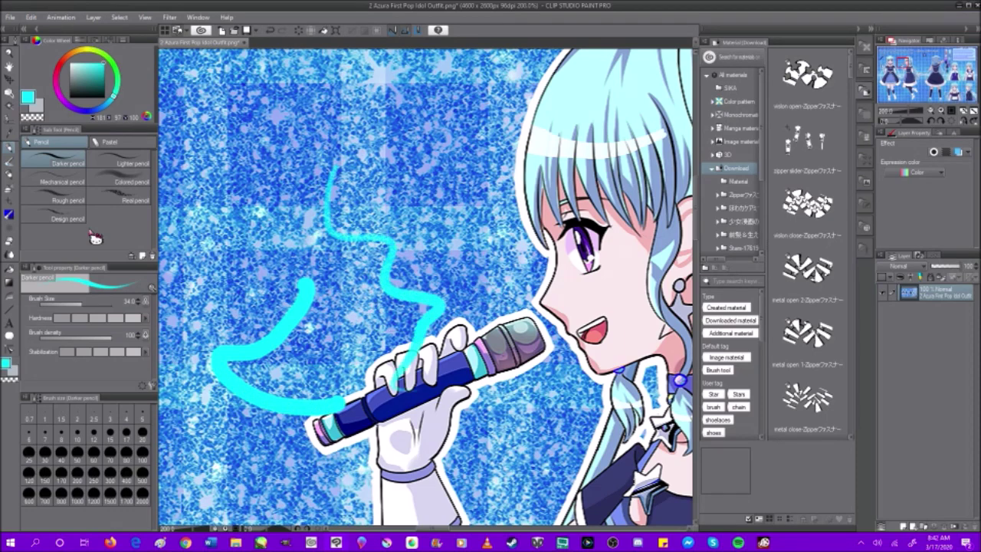
# Step: Try the Darker pencil at its lowest hardness on the background, and undo the last two strokes
pyautogui.click(79, 317)
pyautogui.moveTo(285, 207); pyautogui.dragTo(351, 264)
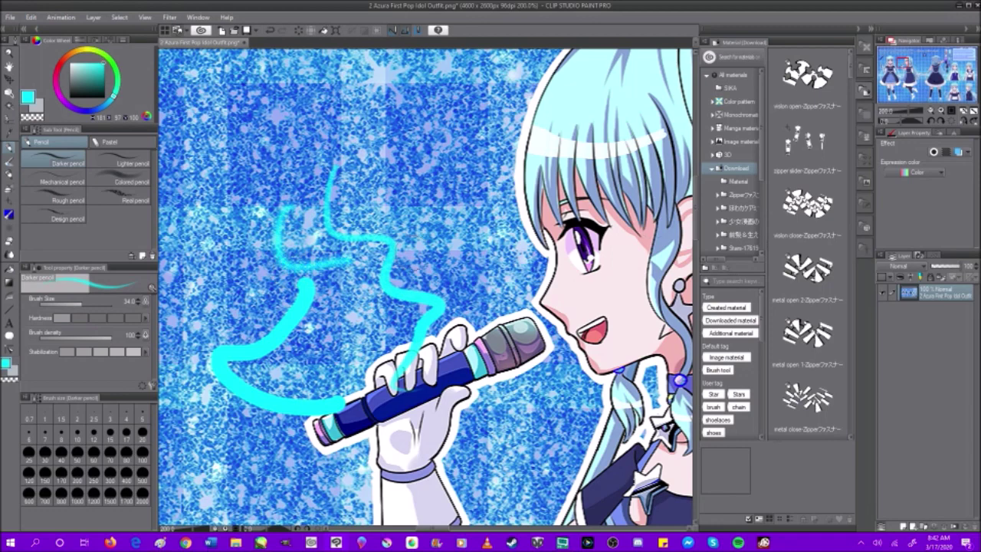
pyautogui.click(273, 32)
pyautogui.click(273, 32)
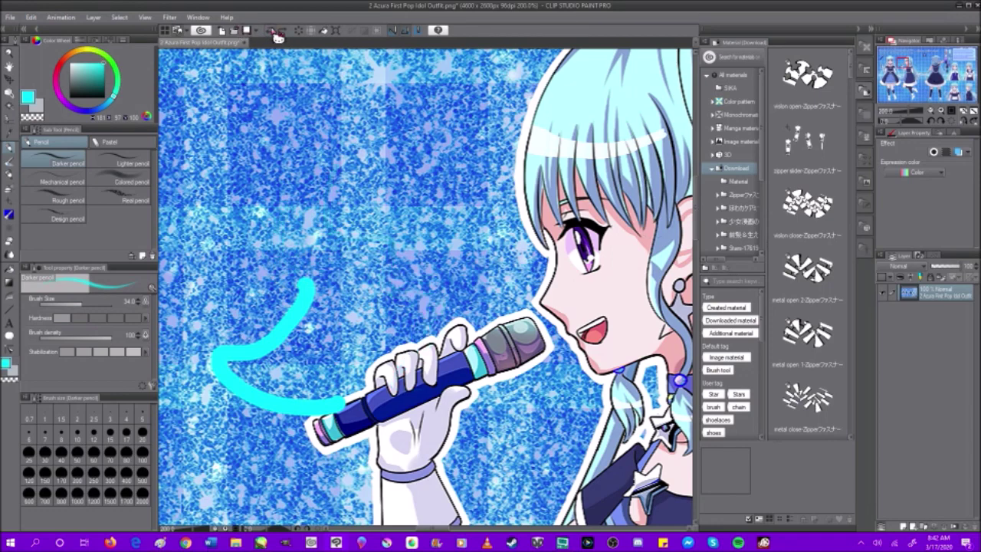
# Step: Adjust the pencil's brush density to 100 and draw cyan test strokes across the background and the side-view face
pyautogui.click(78, 336)
pyautogui.click(111, 335)
pyautogui.moveTo(295, 149)
pyautogui.mouseDown()
pyautogui.moveTo(264, 299)
pyautogui.moveTo(521, 270)
pyautogui.mouseUp()
pyautogui.moveTo(649, 271); pyautogui.dragTo(586, 344)
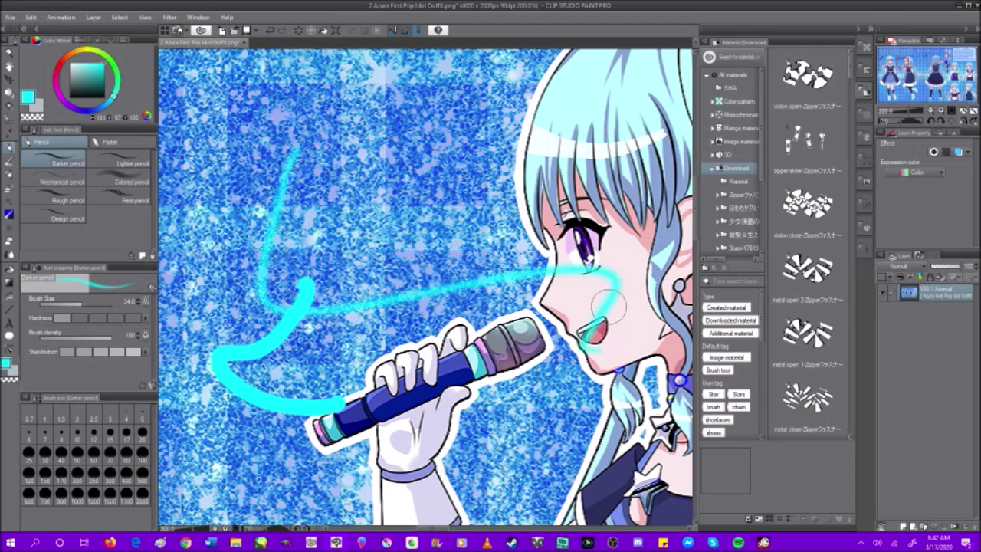
pyautogui.moveTo(608, 305); pyautogui.dragTo(579, 316)
pyautogui.moveTo(339, 244)
pyautogui.mouseDown()
pyautogui.moveTo(406, 239)
pyautogui.moveTo(483, 305)
pyautogui.mouseUp()
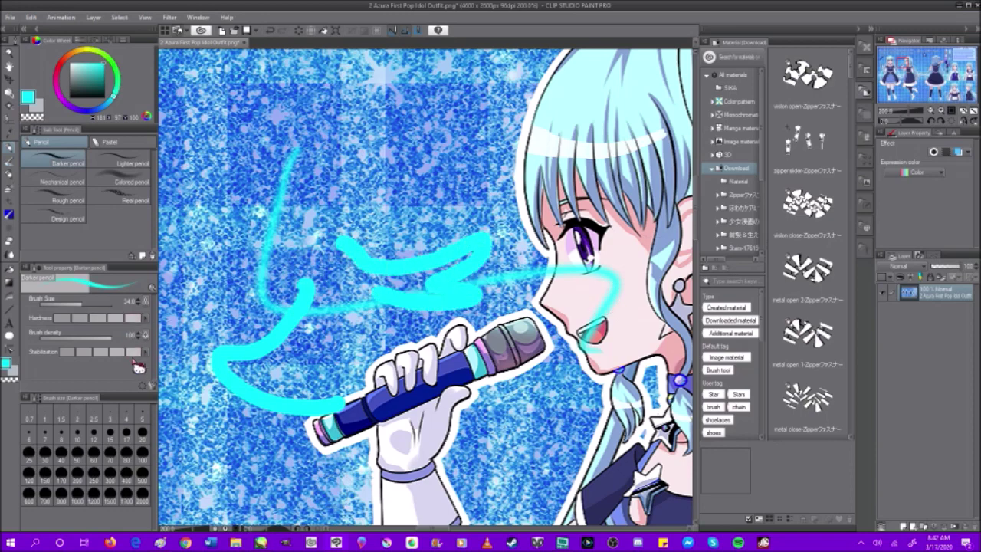
# Step: Set the Darker pencil's stabilization to its lowest level
pyautogui.moveTo(111, 338)
pyautogui.mouseDown()
pyautogui.moveTo(48, 343)
pyautogui.moveTo(123, 343)
pyautogui.mouseUp()
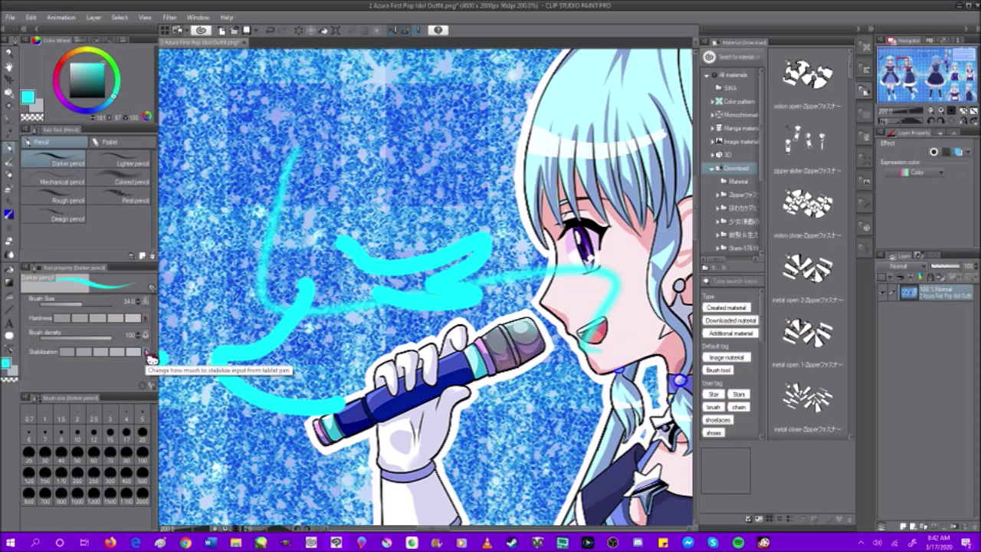
pyautogui.click(67, 352)
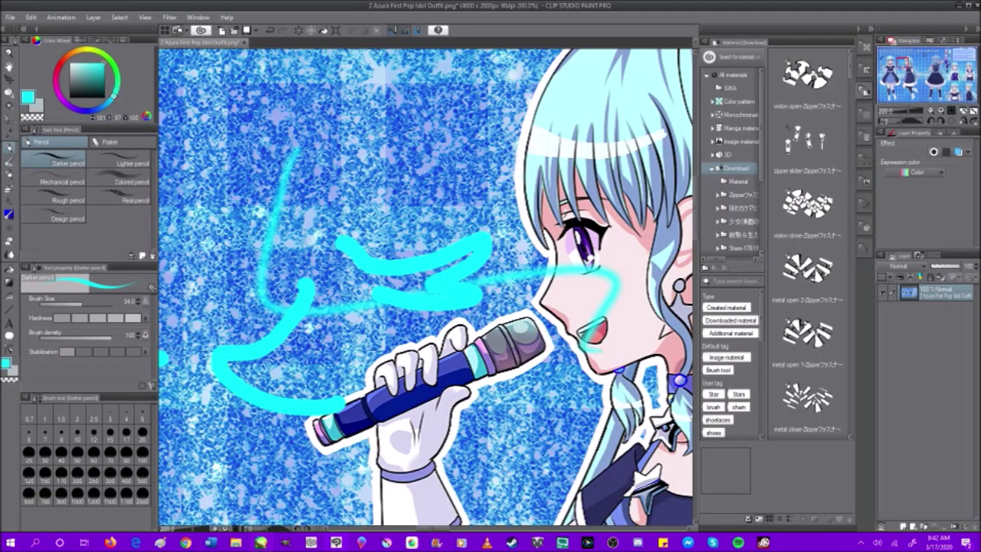
# Step: Switch to PaintTool SAI and draw a blue and a black wavy stroke across the character sheet with stabilizer S-7
pyautogui.click(262, 542)
pyautogui.click(398, 30)
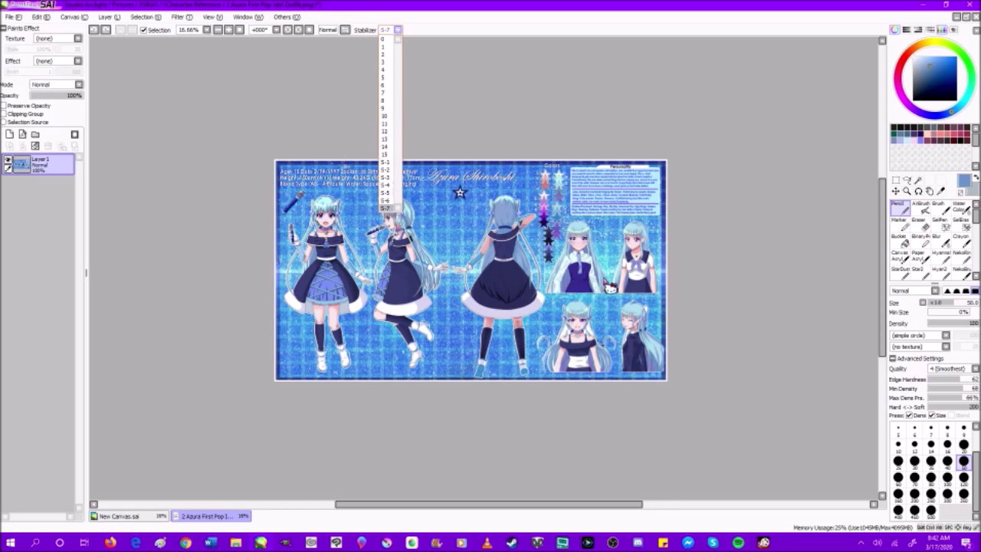
pyautogui.click(705, 249)
pyautogui.scroll(1, 369, 66)
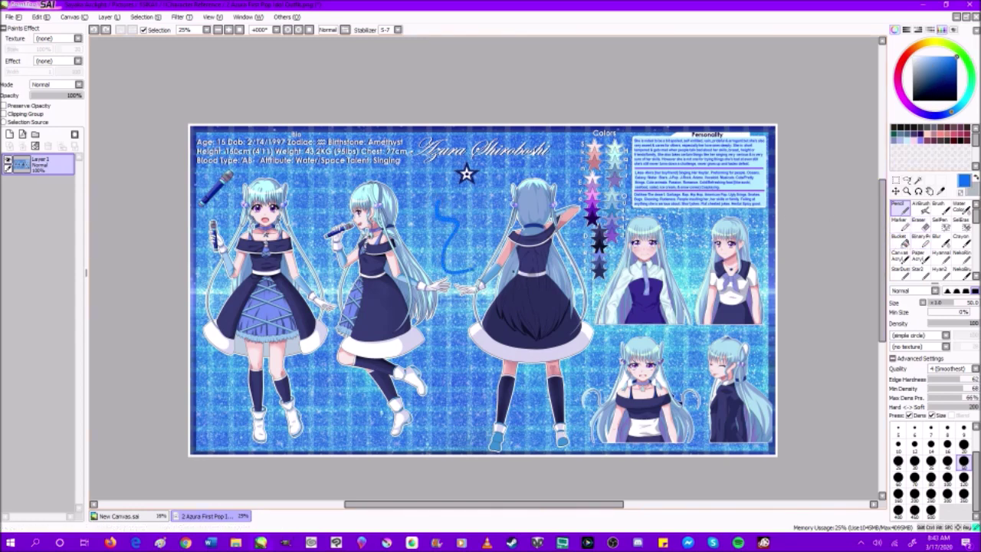
pyautogui.moveTo(463, 310)
pyautogui.mouseDown()
pyautogui.moveTo(575, 346)
pyautogui.moveTo(618, 374)
pyautogui.mouseUp()
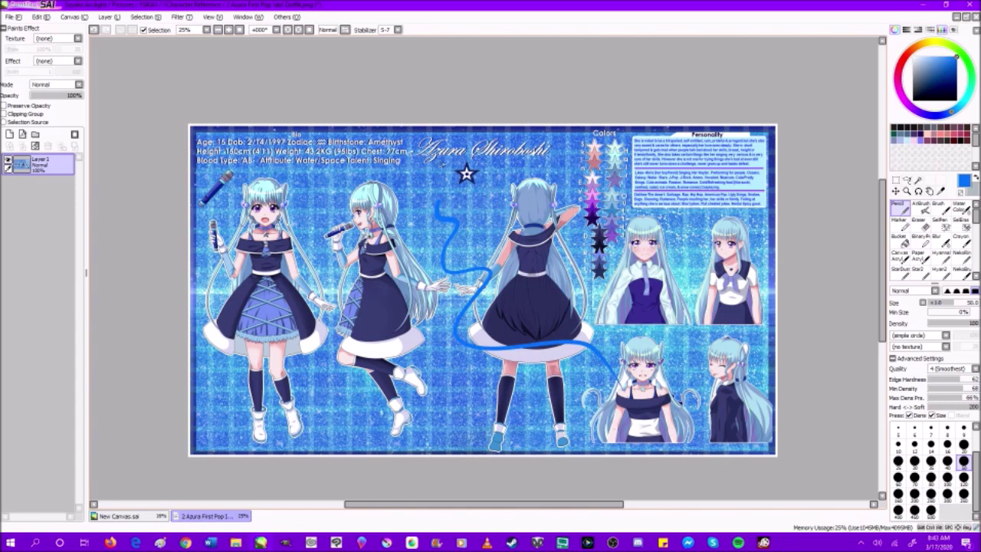
pyautogui.click(935, 127)
pyautogui.moveTo(485, 217)
pyautogui.mouseDown()
pyautogui.moveTo(506, 268)
pyautogui.moveTo(739, 325)
pyautogui.mouseUp()
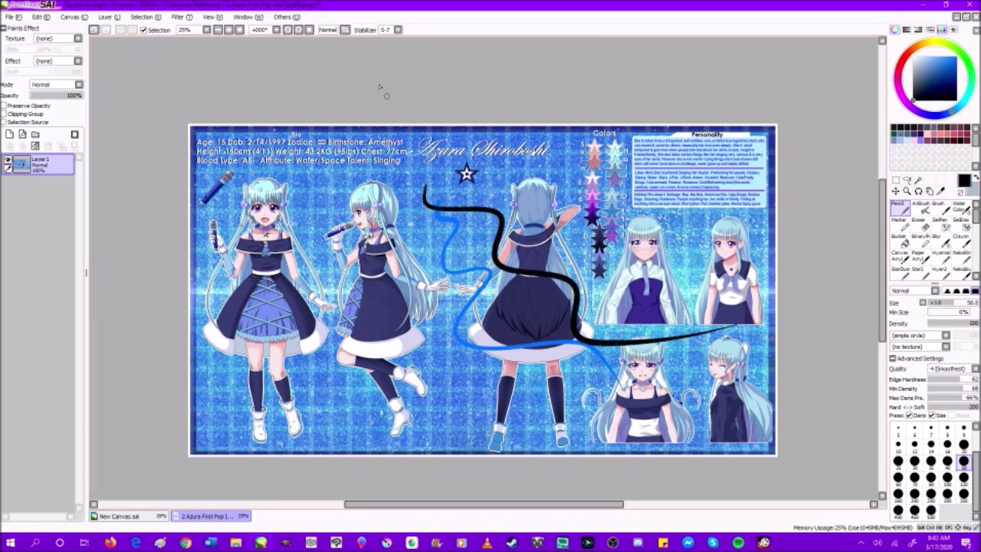
# Step: Set the stabilizer to 0 and draw several black test strokes across the figures on the character sheet
pyautogui.click(397, 30)
pyautogui.click(390, 38)
pyautogui.moveTo(392, 206); pyautogui.dragTo(391, 282)
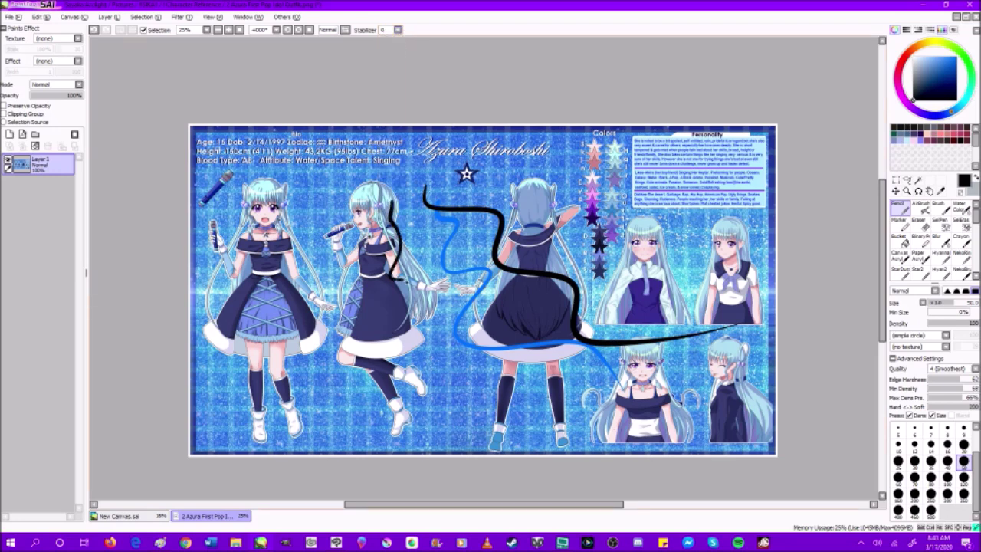
pyautogui.moveTo(449, 325)
pyautogui.mouseDown()
pyautogui.moveTo(458, 367)
pyautogui.moveTo(522, 375)
pyautogui.moveTo(600, 421)
pyautogui.moveTo(652, 420)
pyautogui.moveTo(673, 405)
pyautogui.mouseUp()
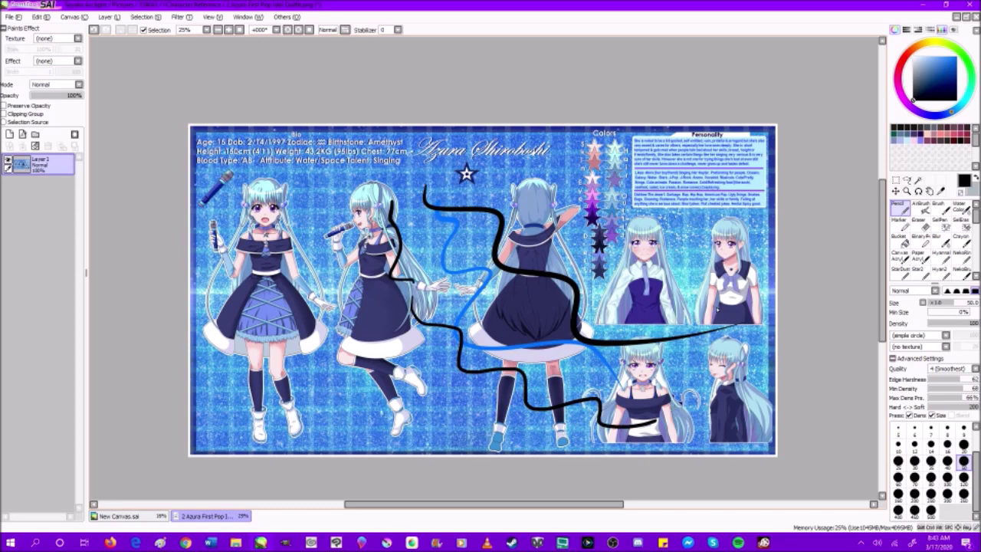
pyautogui.moveTo(620, 198); pyautogui.dragTo(708, 244)
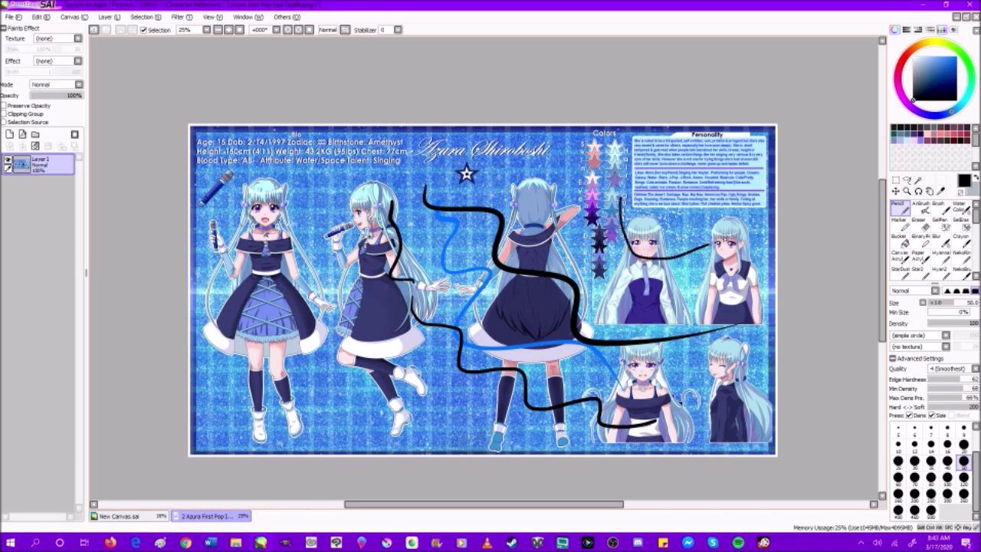
pyautogui.scroll(5, 725, 238)
pyautogui.scroll(-4, 692, 251)
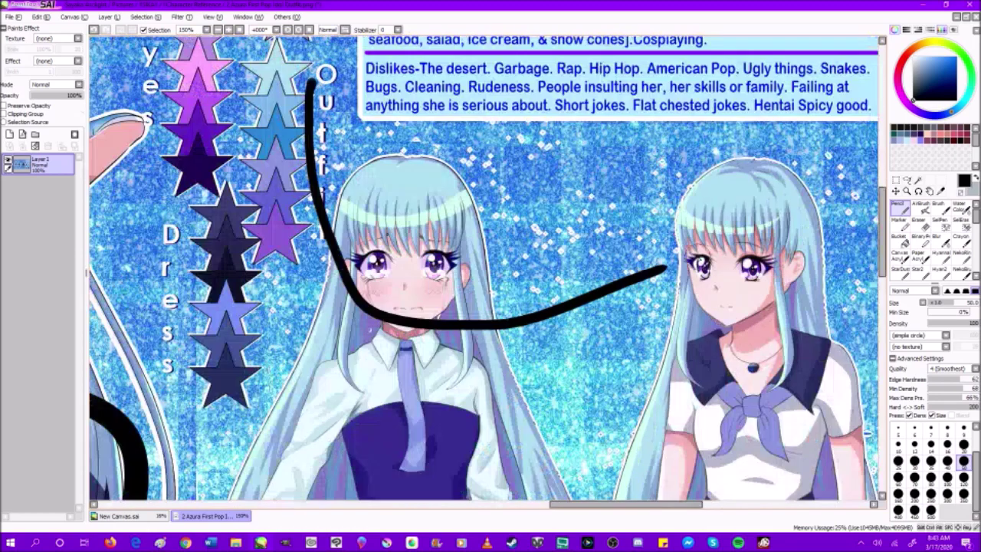
# Step: Set the stabilizer to S-7 and draw a black curve down through the white-shirted portrait to the portrait below
pyautogui.click(397, 29)
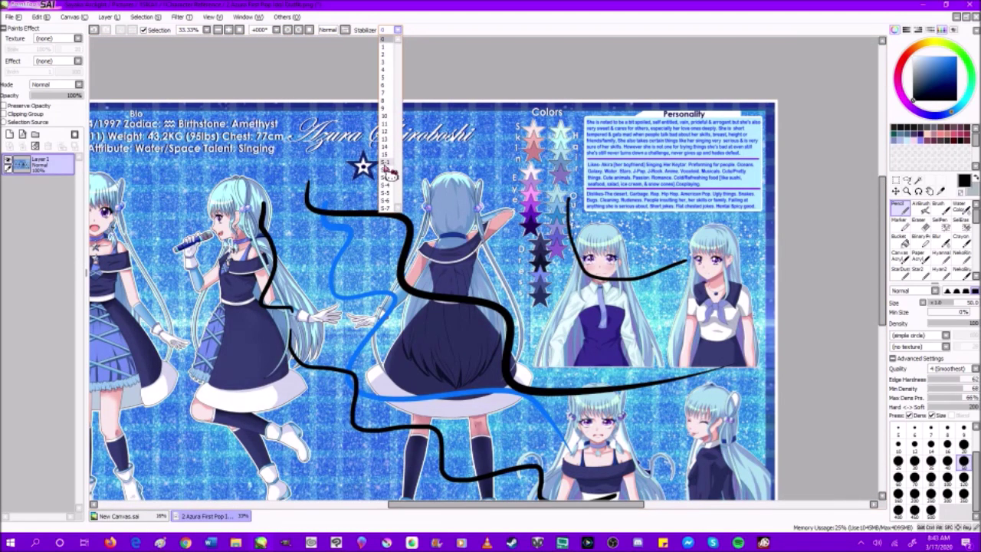
pyautogui.click(386, 207)
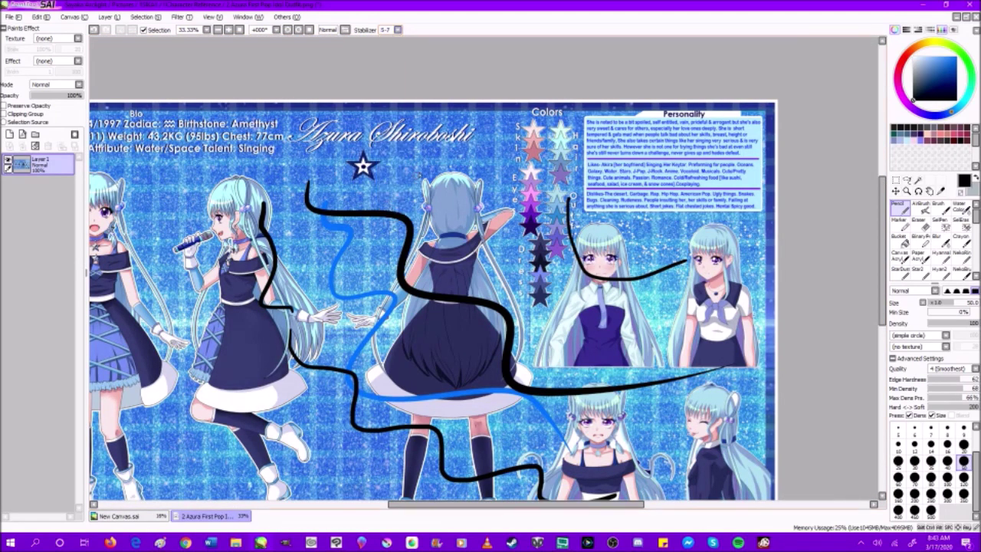
pyautogui.moveTo(554, 234)
pyautogui.mouseDown()
pyautogui.moveTo(581, 292)
pyautogui.moveTo(595, 435)
pyautogui.mouseUp()
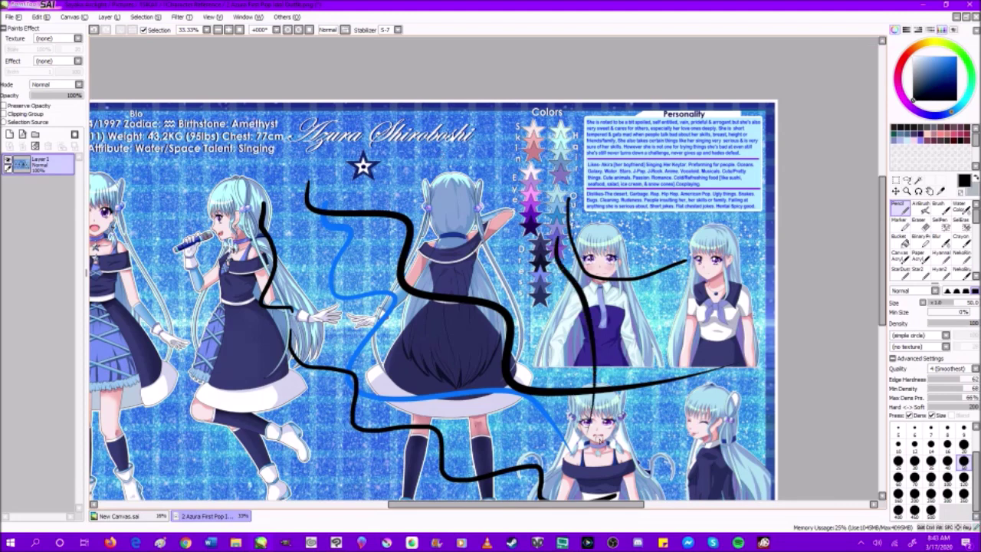
# Step: Switch to Clip Studio Paint and undo the cyan pencil strokes around the side-view figure's face and microphone
pyautogui.click(925, 6)
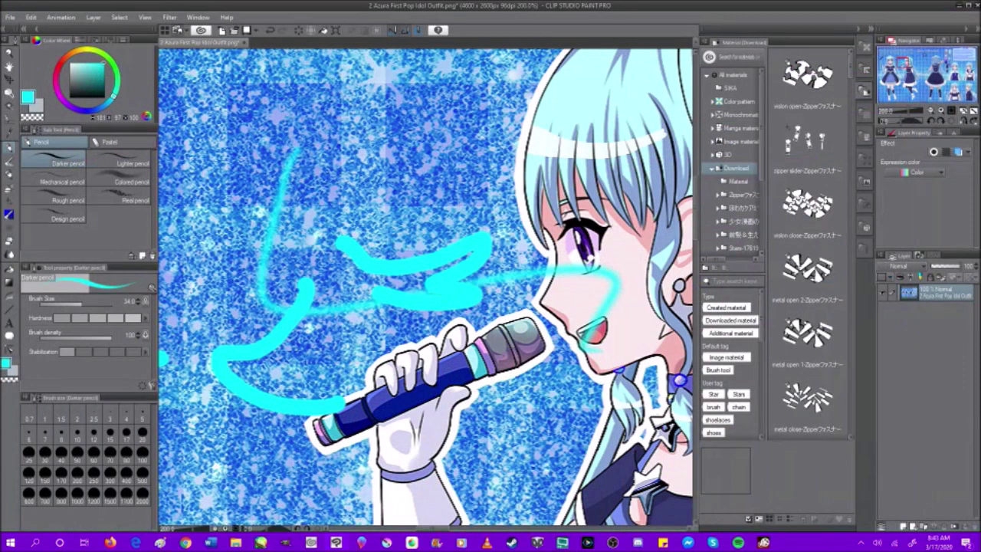
pyautogui.scroll(-4, 428, 290)
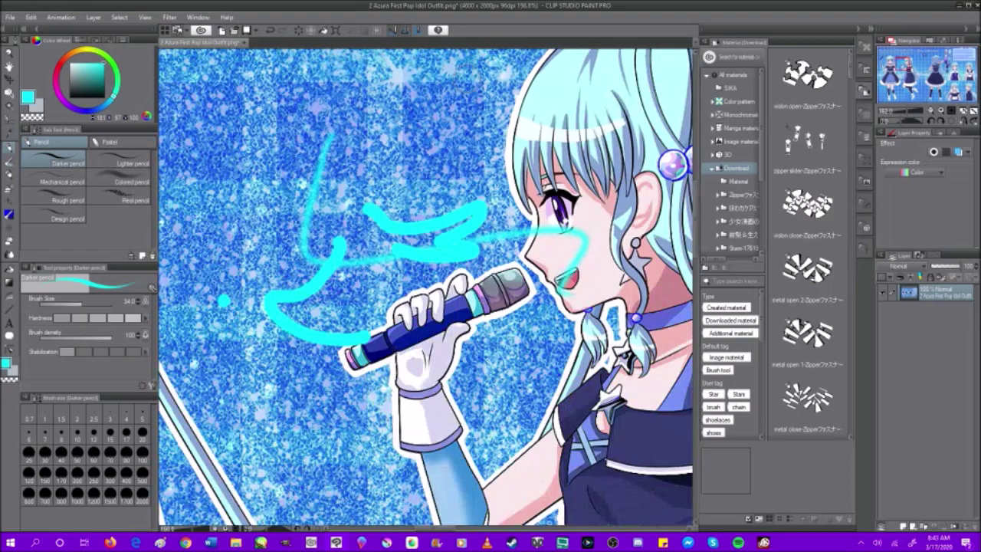
pyautogui.scroll(-3, 463, 92)
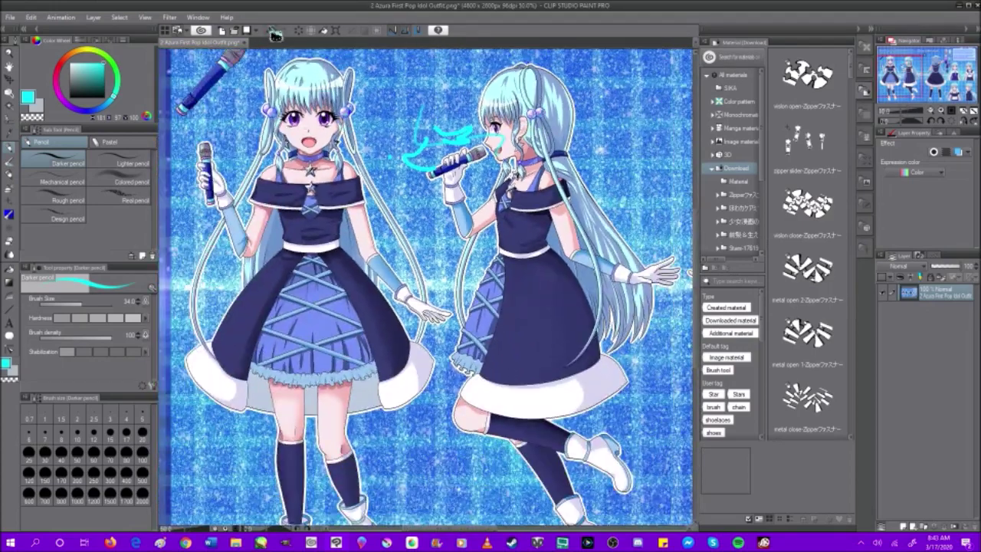
pyautogui.click(271, 30)
pyautogui.click(271, 30)
pyautogui.click(270, 30)
pyautogui.click(273, 32)
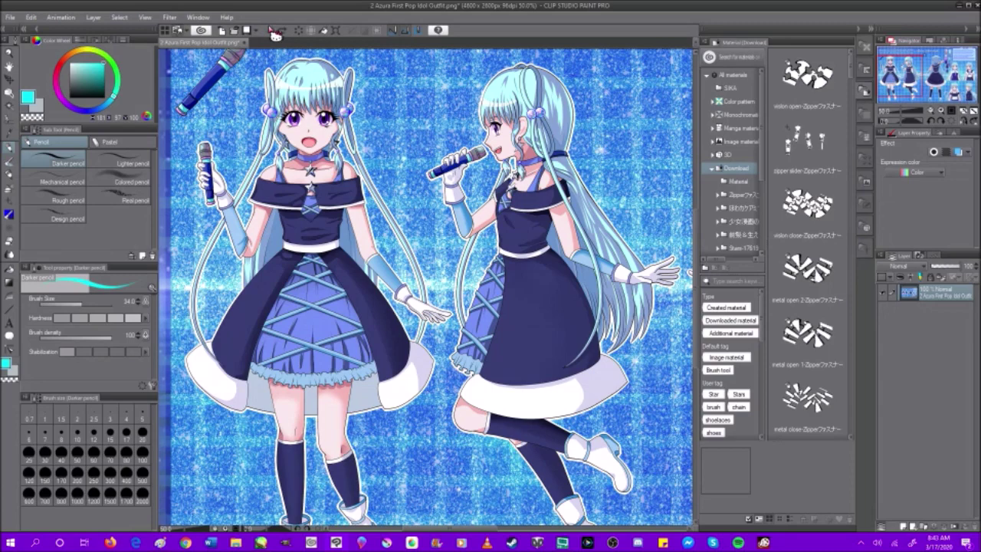
# Step: Draw cyan Darker pencil test strokes beside the side-view figure's microphone and over her hair, and undo them
pyautogui.scroll(-1, 311, 230)
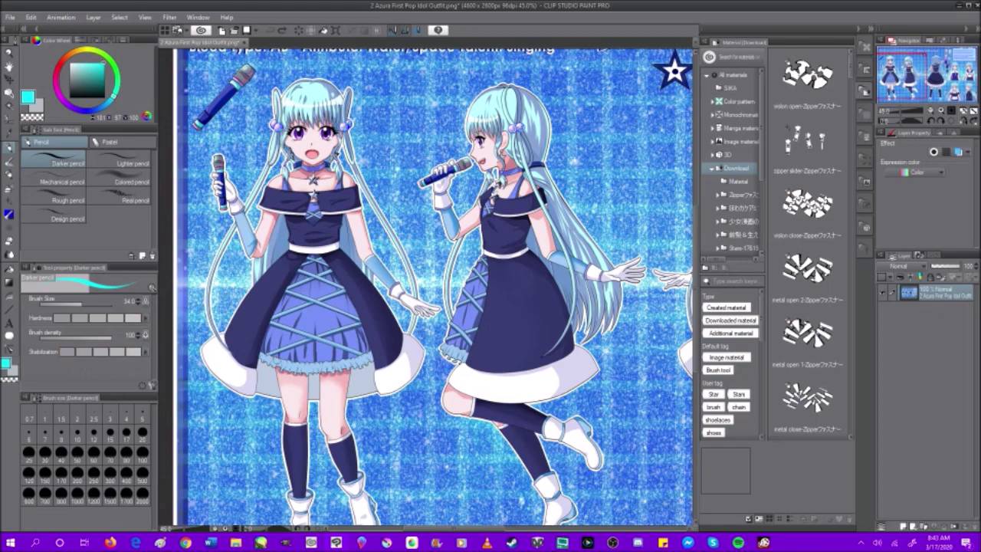
pyautogui.moveTo(549, 261); pyautogui.dragTo(584, 316)
pyautogui.moveTo(616, 181); pyautogui.dragTo(657, 221)
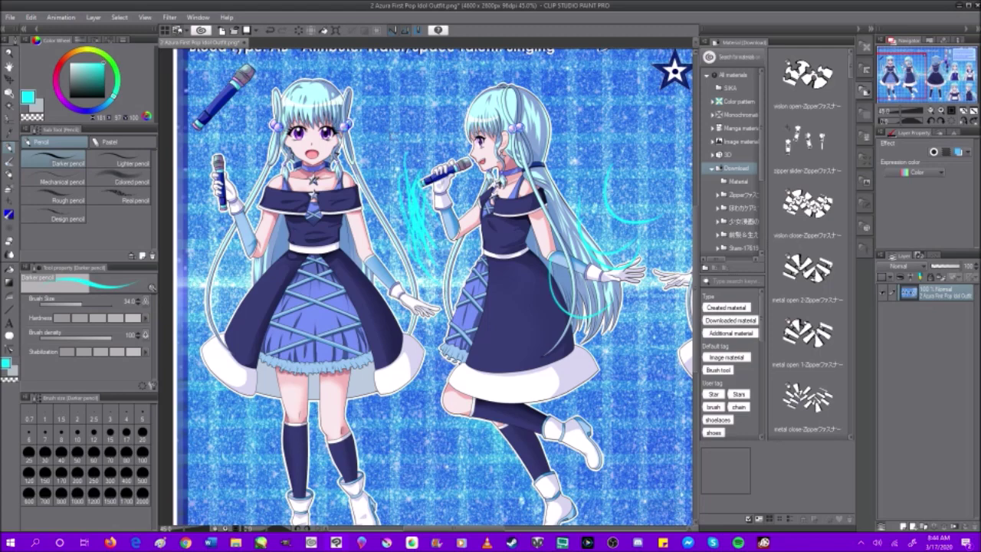
pyautogui.scroll(-5, 490, 196)
pyautogui.scroll(1, 491, 195)
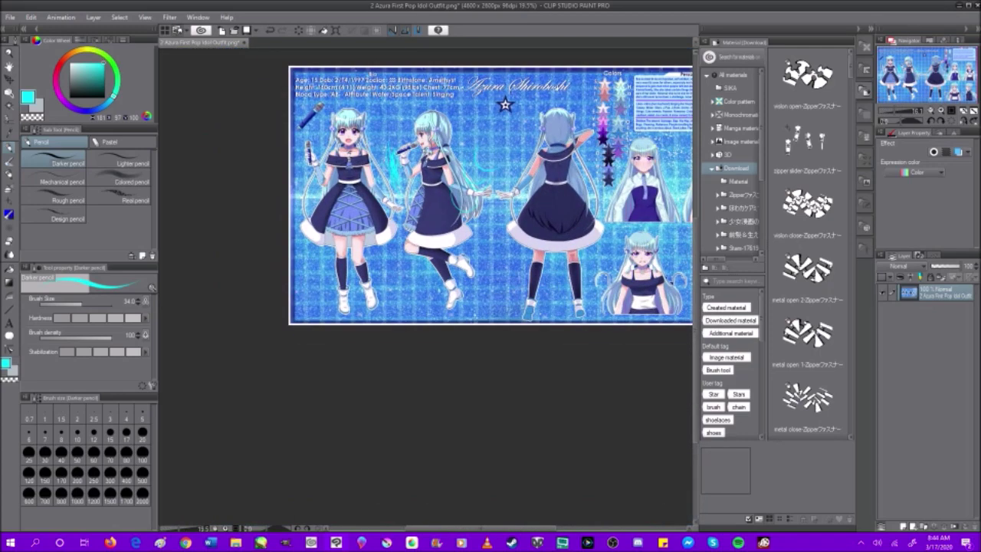
pyautogui.scroll(1, 424, 157)
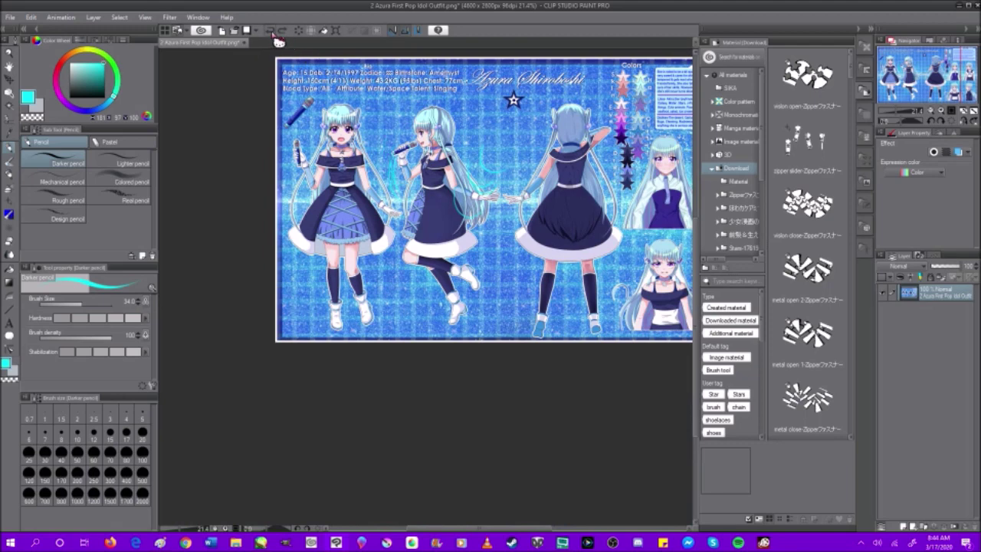
pyautogui.scroll(-1, 448, 153)
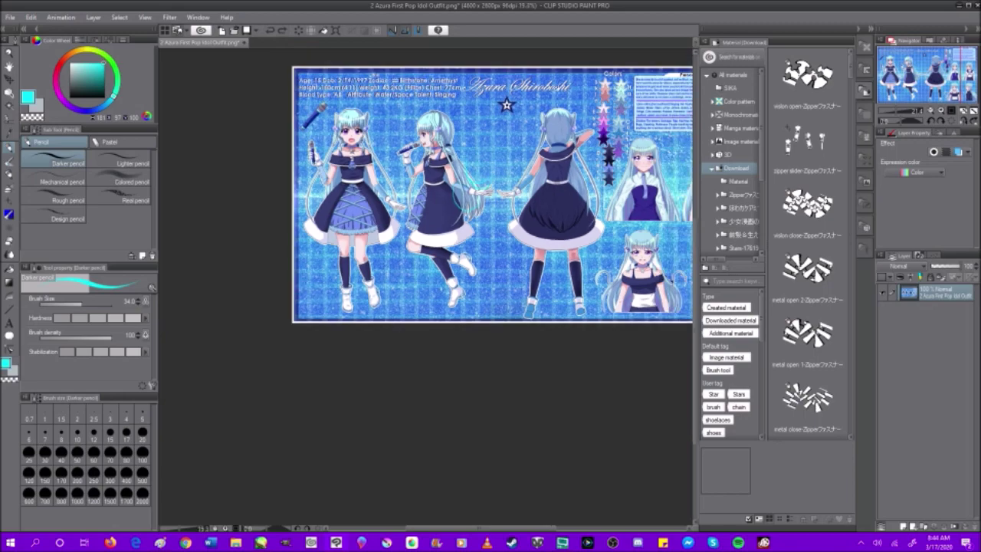
pyautogui.scroll(-2, 492, 194)
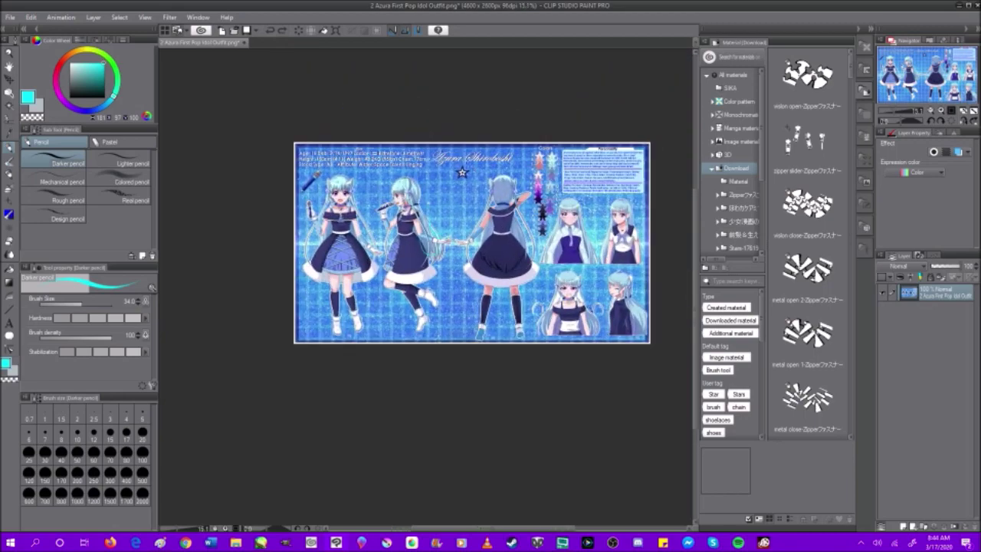
pyautogui.scroll(2, 463, 171)
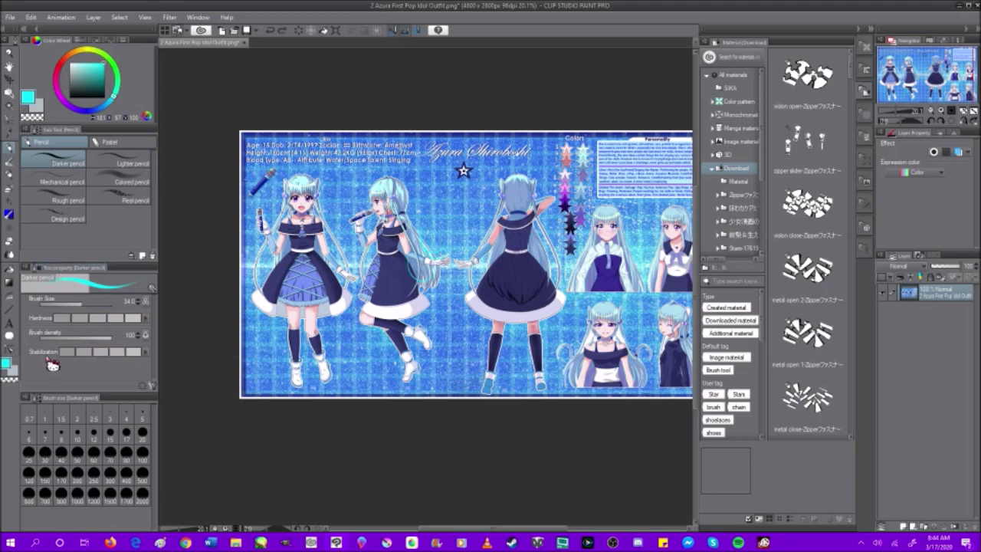
# Step: Smear the side-view figure and the background beside it with the Blend tool at brush size 2000, and undo the smear
pyautogui.click(16, 204)
pyautogui.click(15, 239)
pyautogui.click(15, 253)
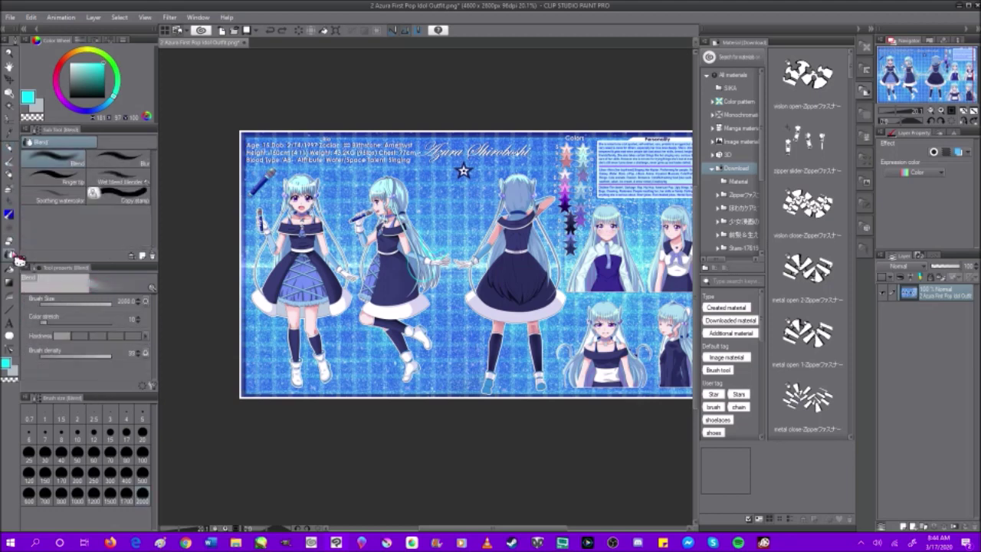
pyautogui.moveTo(376, 219)
pyautogui.mouseDown()
pyautogui.moveTo(443, 191)
pyautogui.moveTo(452, 214)
pyautogui.mouseUp()
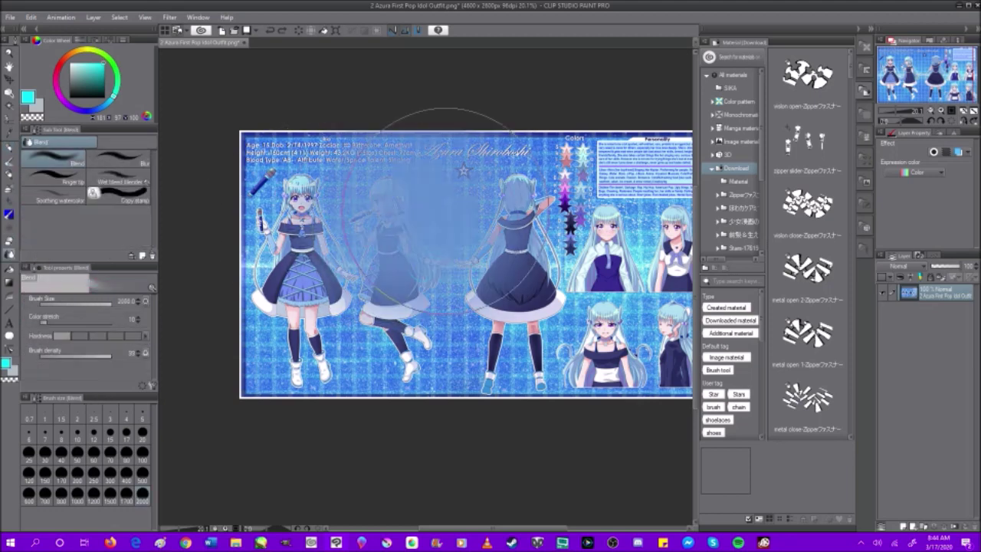
pyautogui.click(270, 31)
# Step: Look over the Blend sub tools and examine the detailed brush settings of Blend
pyautogui.click(144, 164)
pyautogui.click(60, 163)
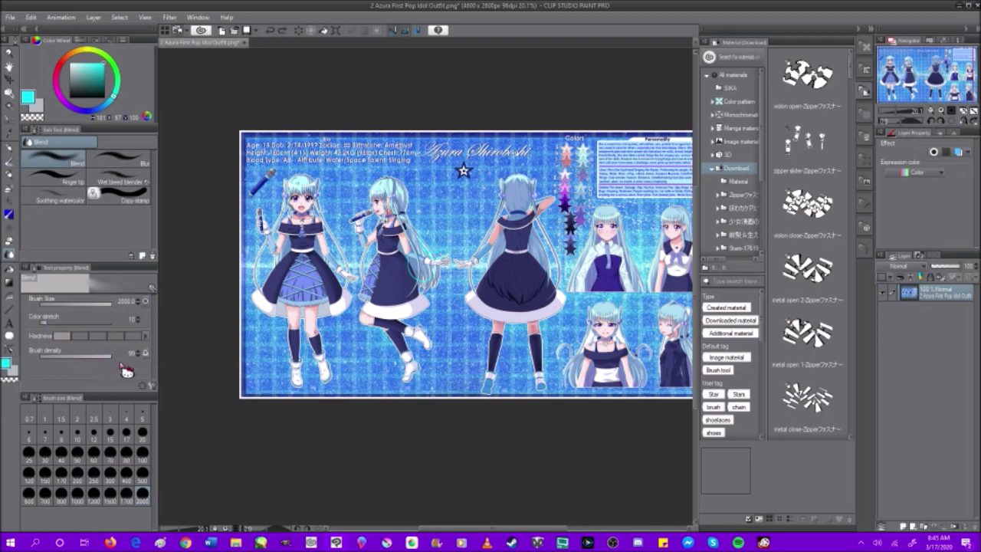
pyautogui.click(152, 386)
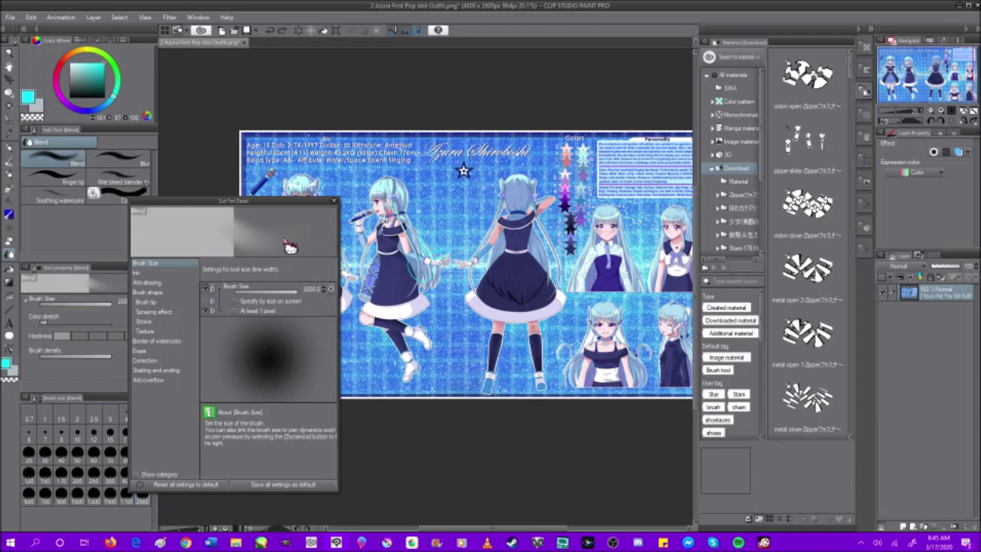
pyautogui.click(335, 203)
# Step: Examine the Hard eraser's detailed settings from Ink through Brush tip, Spraying effect, Border of watercolor and Erase to Correction
pyautogui.click(10, 176)
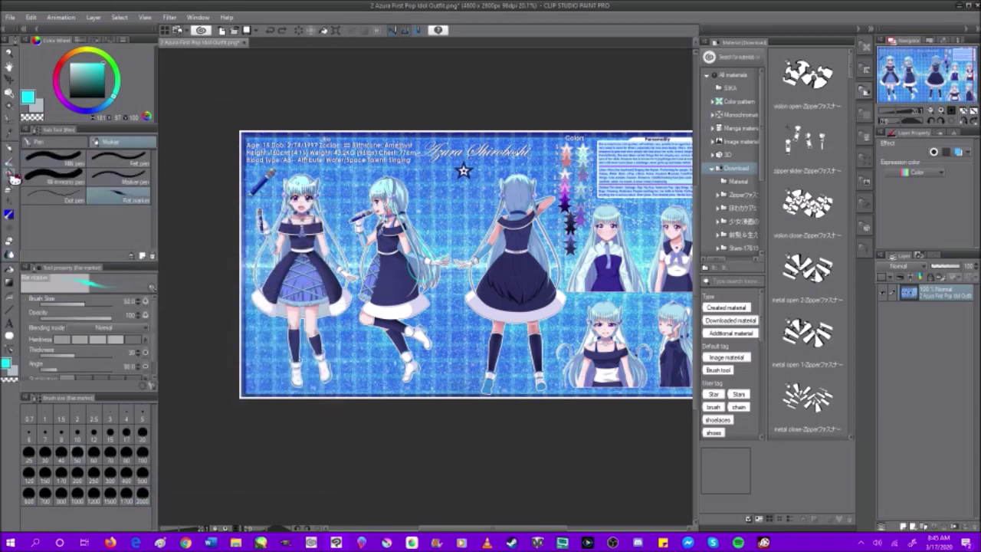
pyautogui.scroll(-1, 119, 349)
pyautogui.click(9, 240)
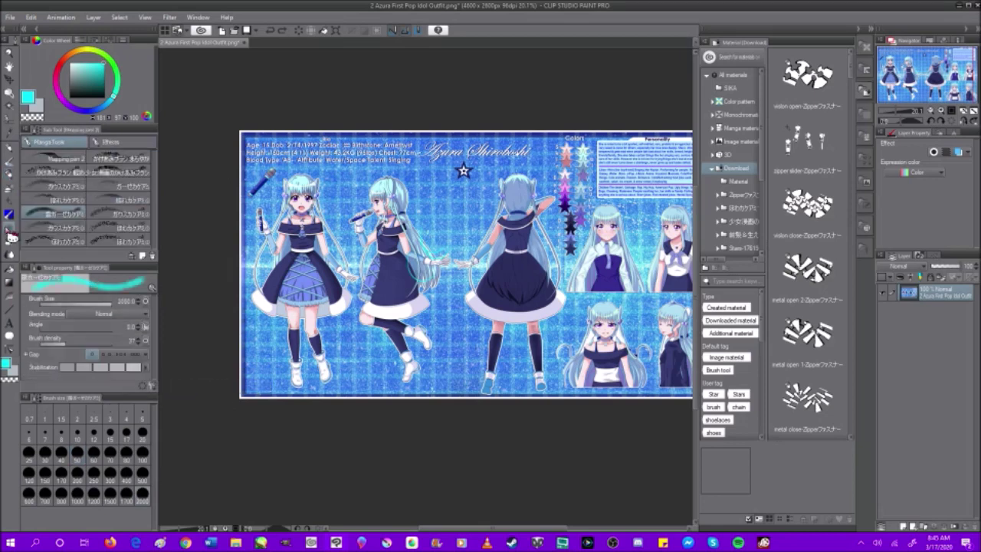
pyautogui.click(152, 385)
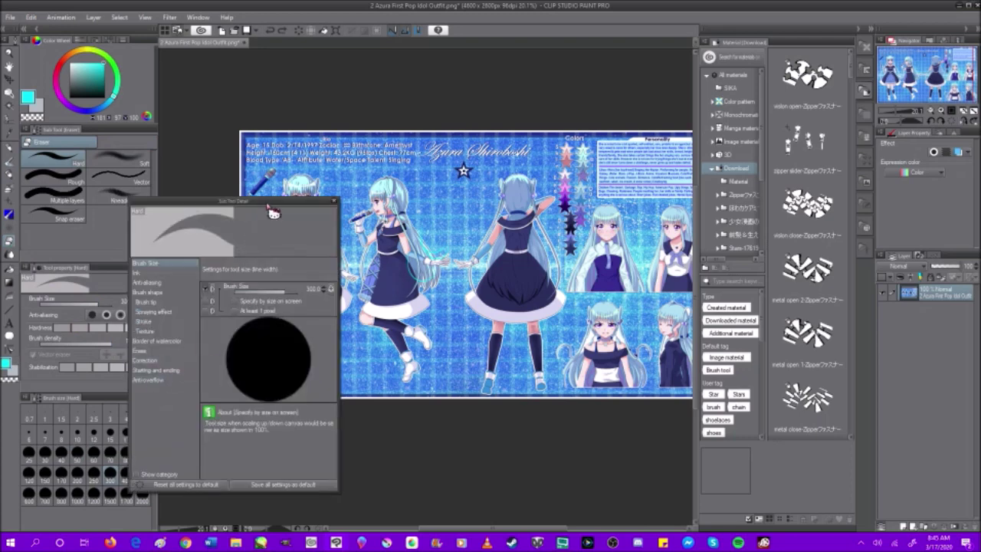
pyautogui.moveTo(269, 202); pyautogui.dragTo(392, 168)
pyautogui.click(285, 241)
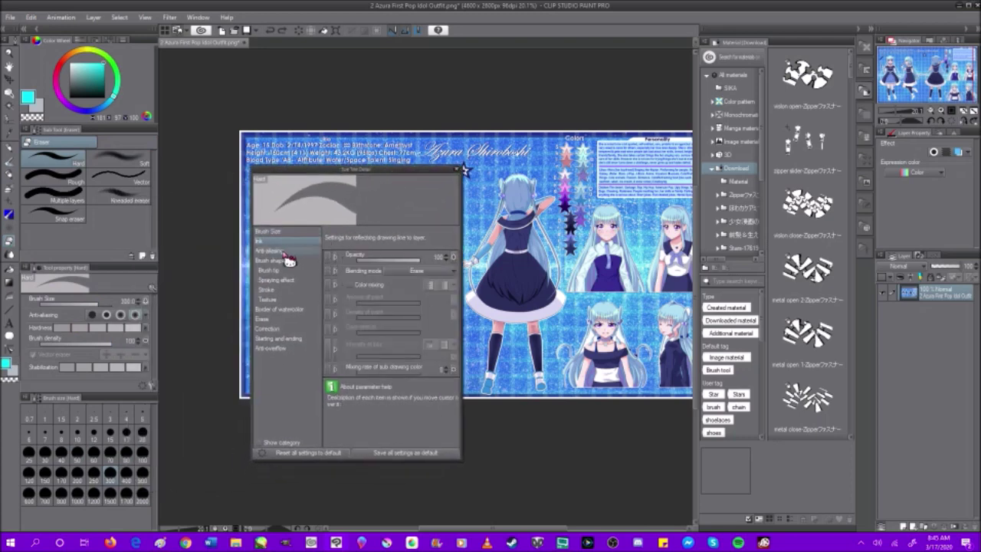
pyautogui.click(287, 261)
pyautogui.click(282, 271)
pyautogui.click(282, 281)
pyautogui.click(282, 270)
pyautogui.click(281, 280)
pyautogui.click(277, 309)
pyautogui.click(270, 318)
pyautogui.click(270, 328)
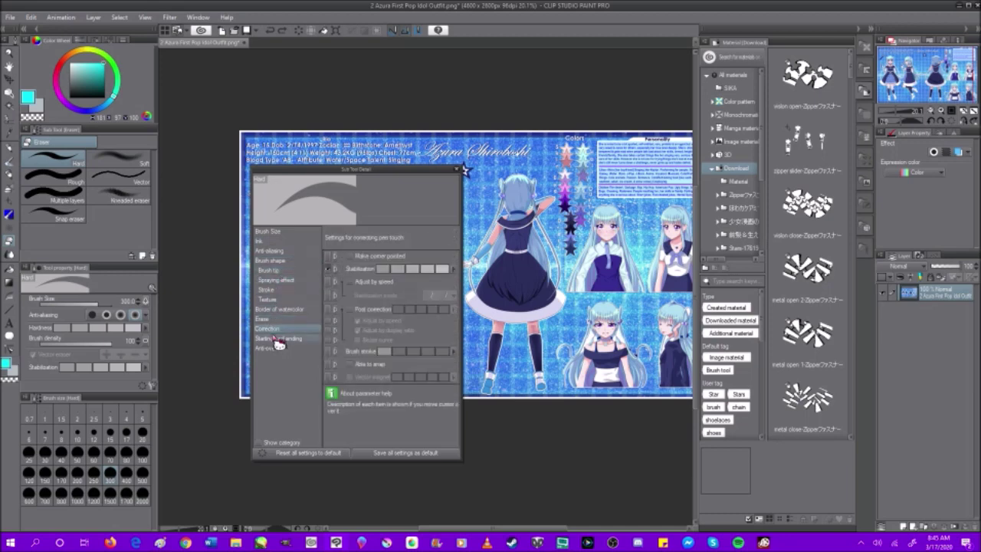
# Step: Toggle the display of Stabilization among the Hard eraser's tool properties several times and close the detailed settings
pyautogui.click(329, 269)
pyautogui.click(328, 269)
pyautogui.click(329, 269)
pyautogui.click(329, 269)
pyautogui.click(329, 269)
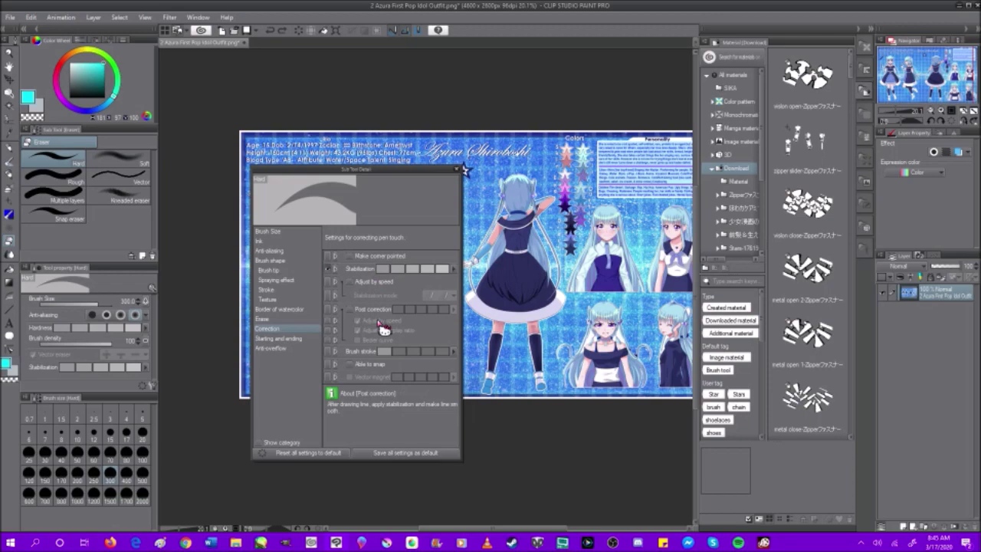
pyautogui.click(457, 169)
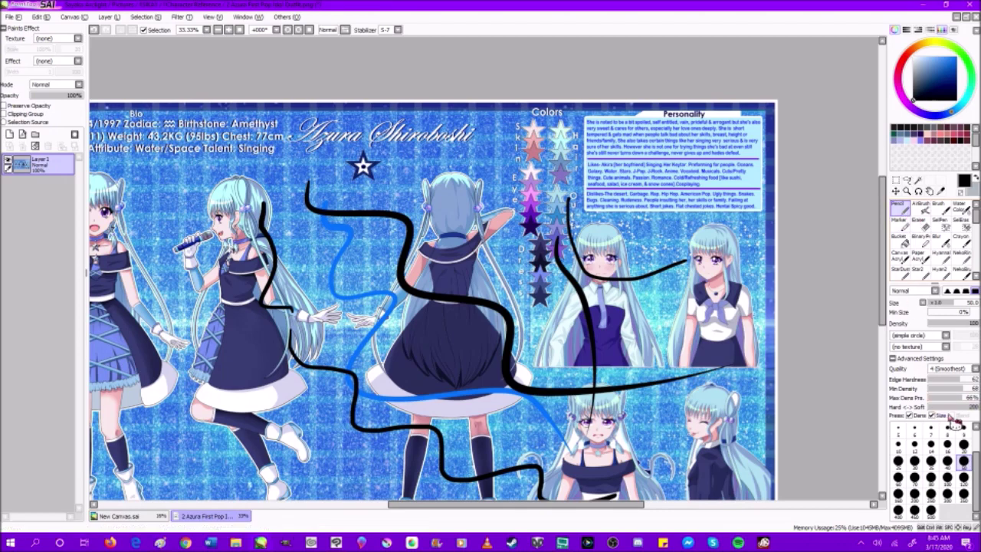
# Step: Switch to PaintTool SAI and select the Brush tool to show its settings
pyautogui.click(940, 209)
pyautogui.click(898, 207)
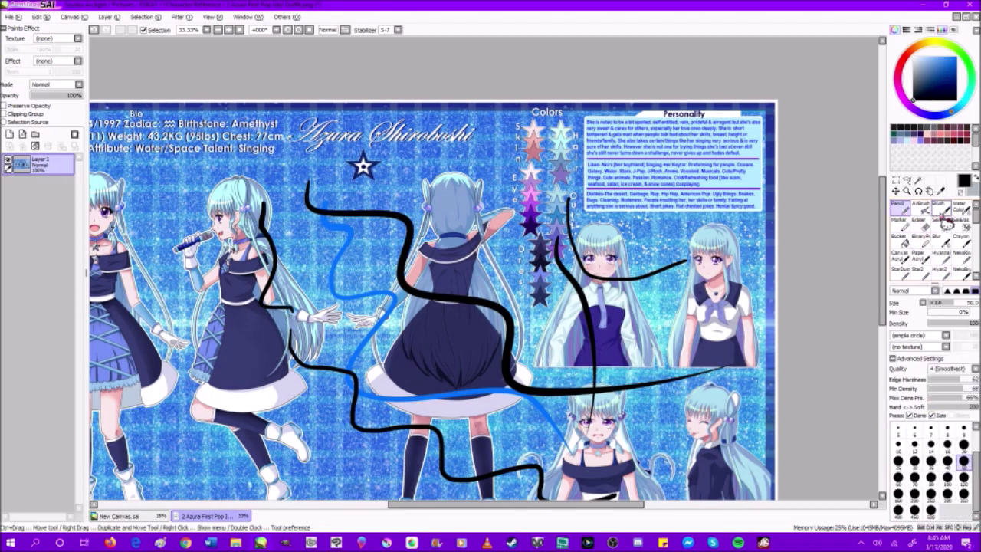
pyautogui.click(939, 208)
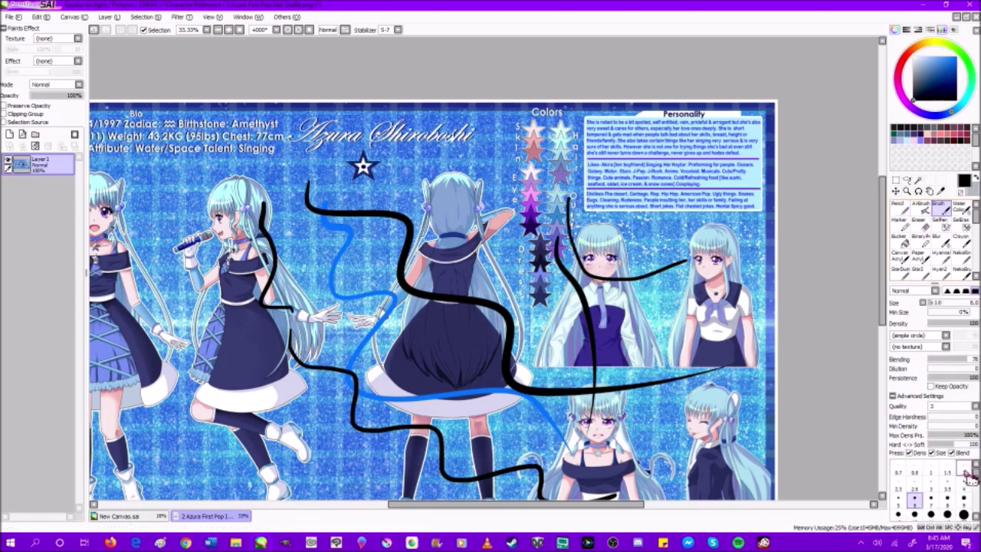
# Step: Undo all the black and blue test strokes on the character sheet
pyautogui.hotkey('ctrl', '-')
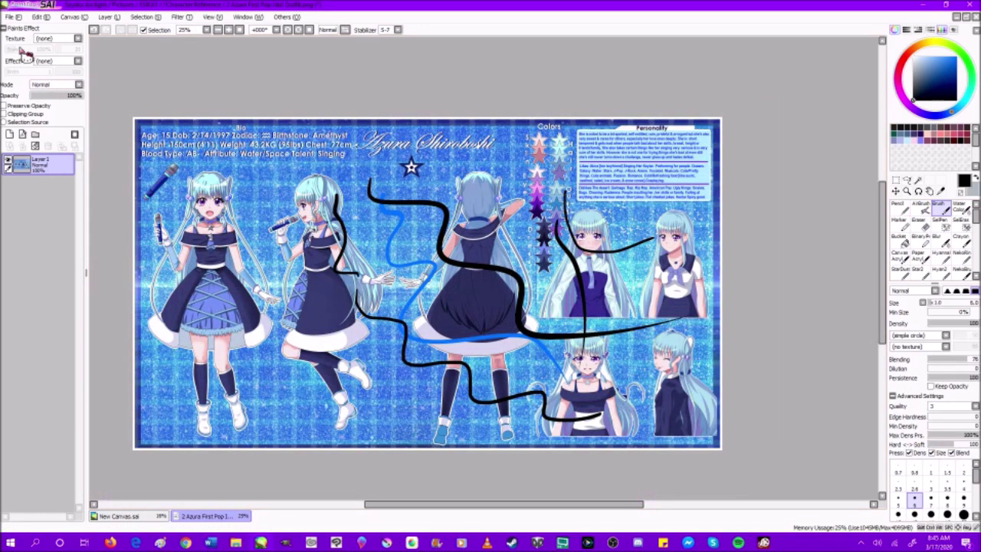
pyautogui.click(93, 29)
pyautogui.click(93, 29)
pyautogui.click(93, 29)
pyautogui.click(93, 29)
pyautogui.click(93, 29)
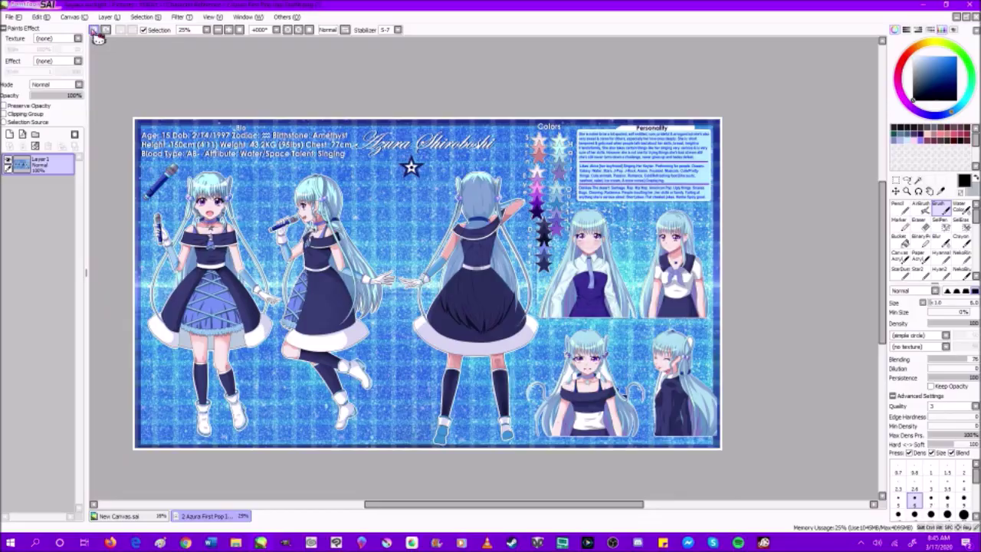
# Step: Switch to Clip Studio Paint and select the Fill tool's Close and fill sub tool
pyautogui.click(929, 5)
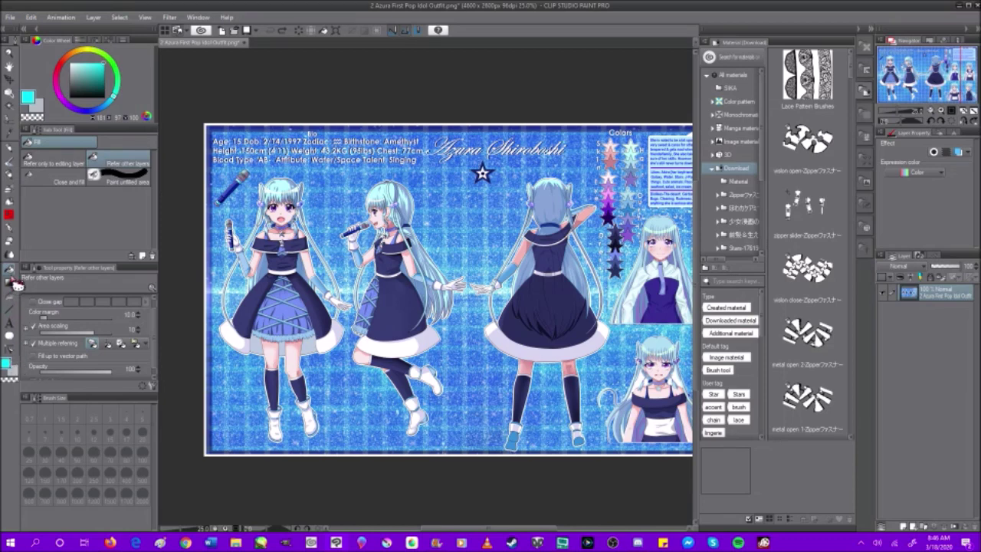
pyautogui.click(73, 172)
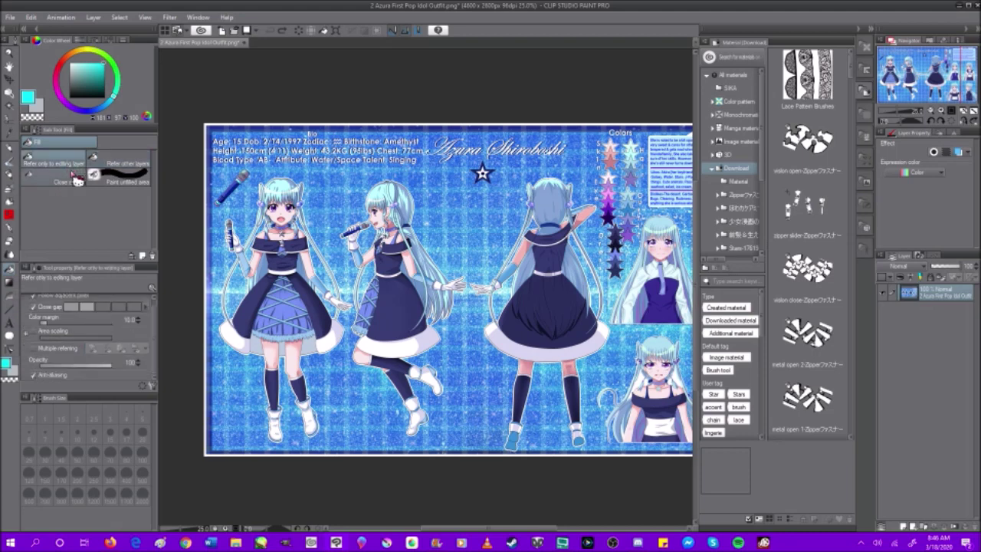
pyautogui.click(75, 178)
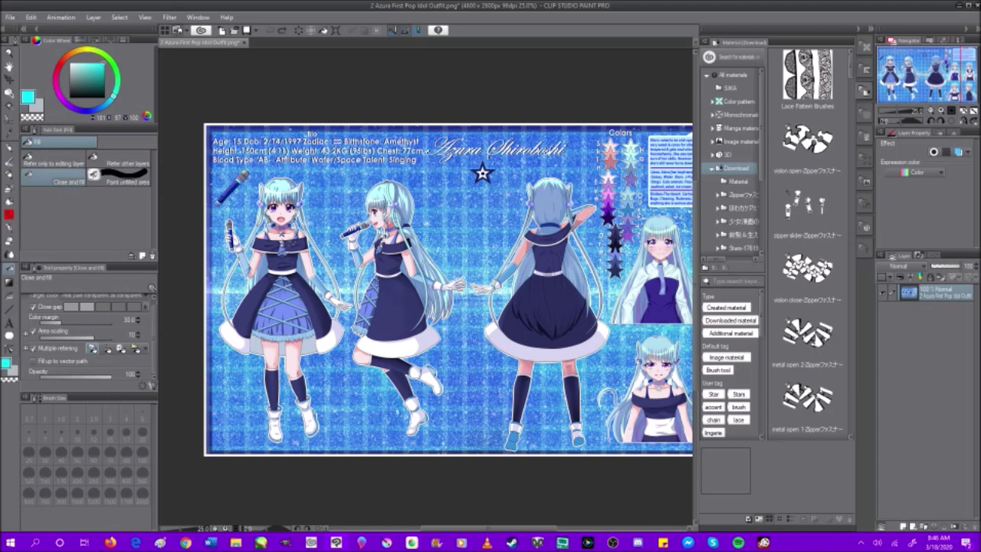
# Step: Select the Fill sub tool that refers only to the editing layer and set its color margin to 6.0
pyautogui.scroll(2, 319, 239)
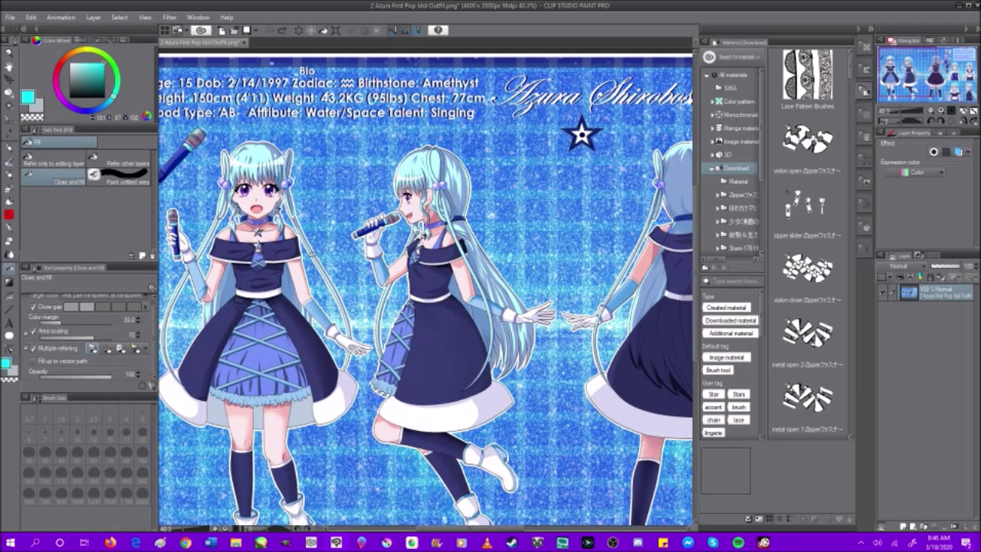
pyautogui.click(77, 163)
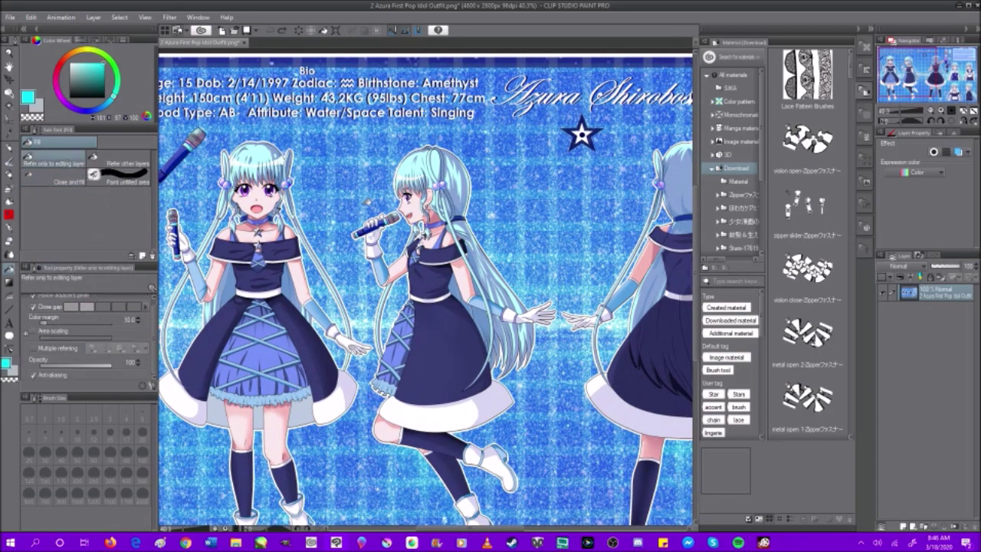
pyautogui.scroll(1, 184, 276)
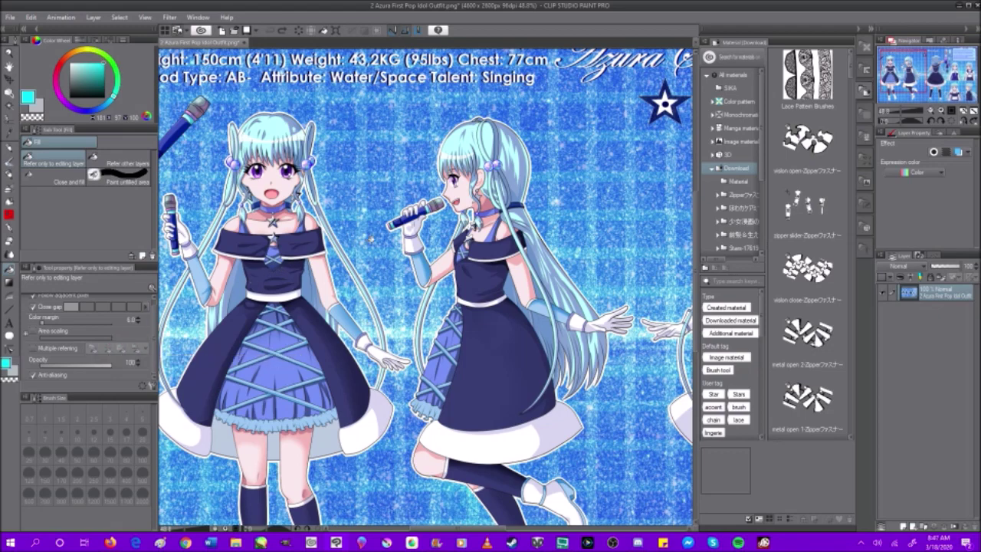
# Step: Select the Gradient tool to show its presets and tool properties
pyautogui.click(9, 282)
pyautogui.scroll(-2, 492, 286)
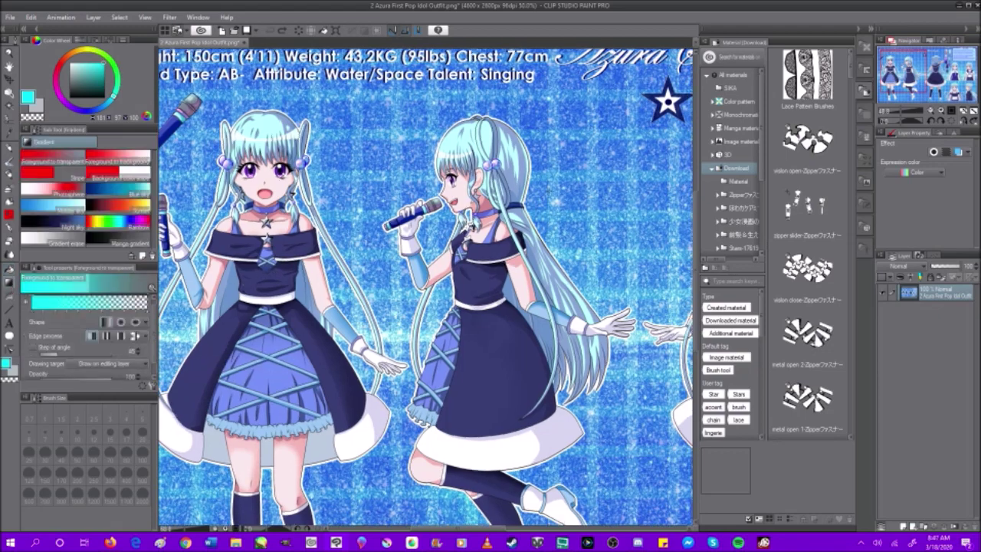
pyautogui.scroll(-4, 505, 187)
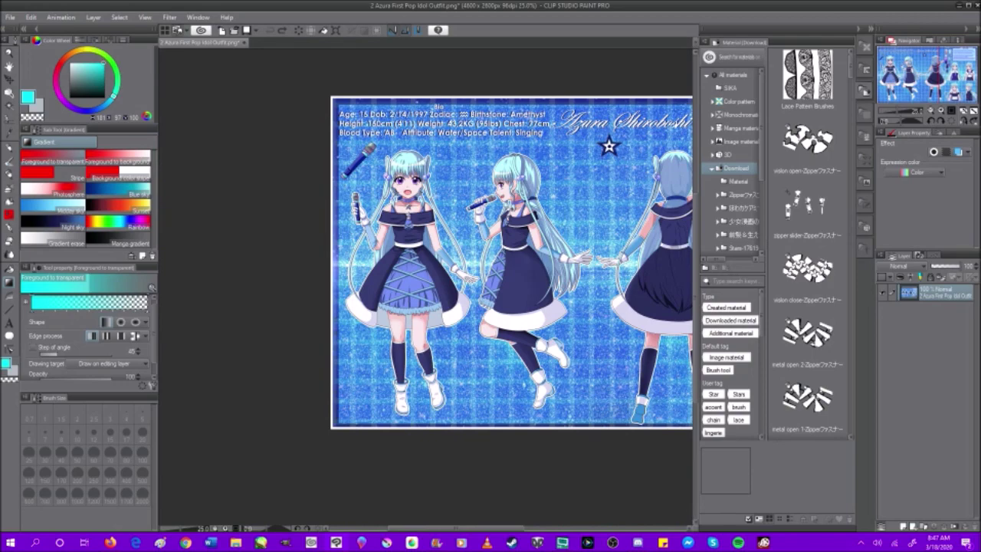
pyautogui.scroll(-1, 695, 421)
pyautogui.scroll(4, 695, 421)
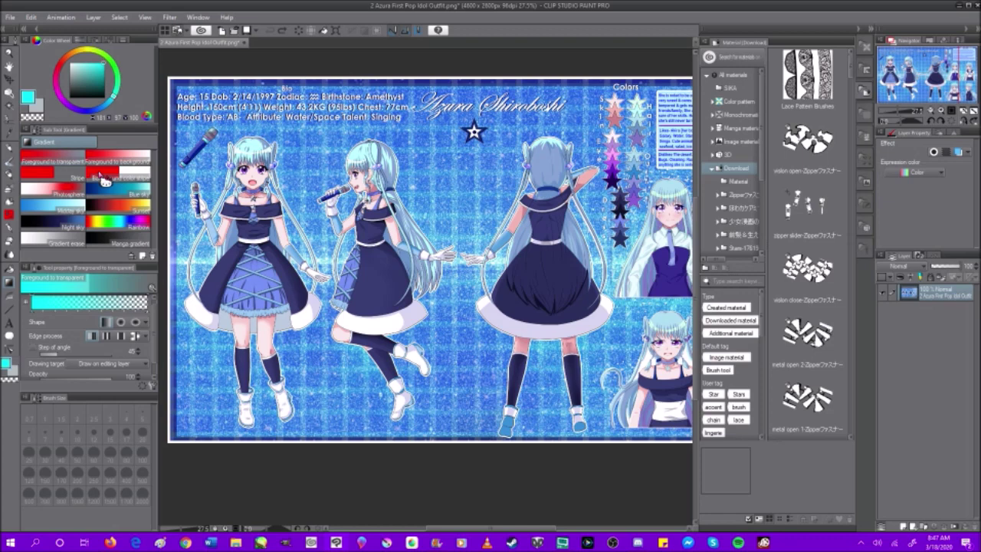
# Step: Select the Contour line paint tool's Normal paint sub tool and test it on the front-view figure's long hair strand
pyautogui.click(11, 297)
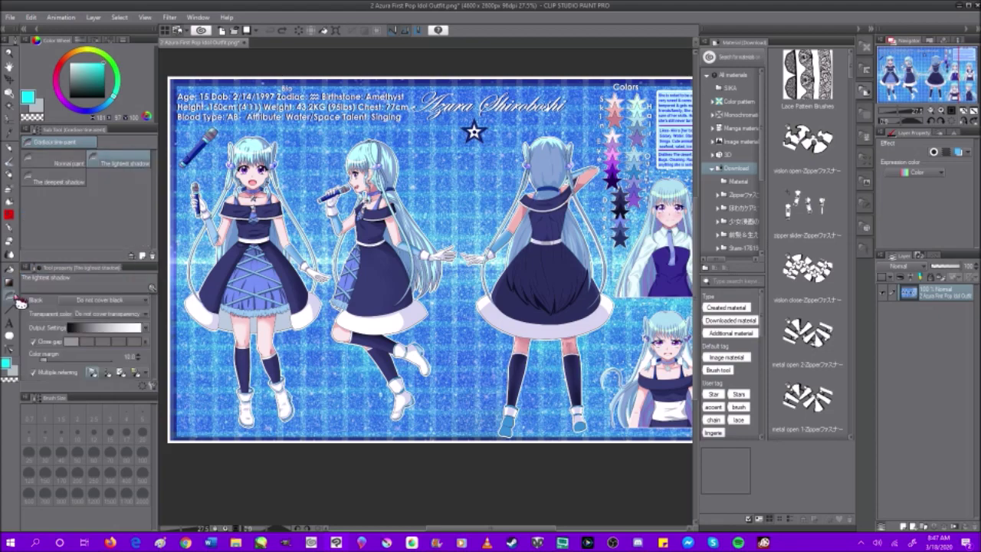
pyautogui.click(69, 162)
pyautogui.scroll(2, 274, 242)
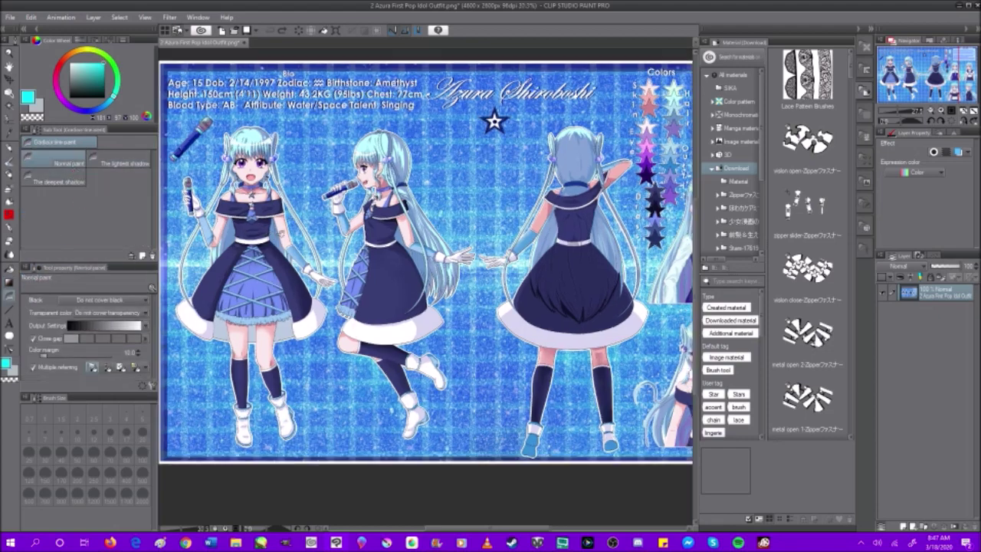
pyautogui.scroll(3, 294, 250)
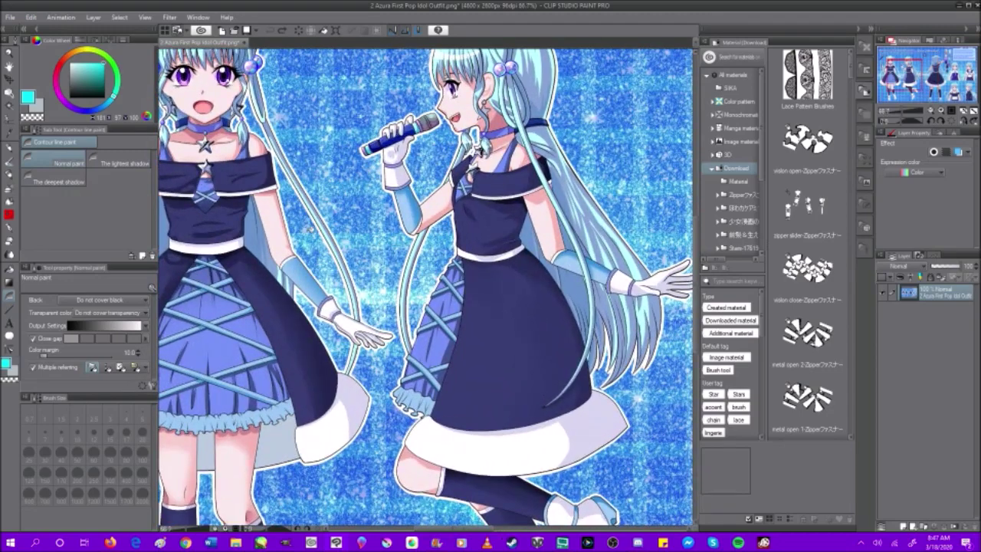
pyautogui.scroll(1, 310, 230)
pyautogui.scroll(-3, 318, 255)
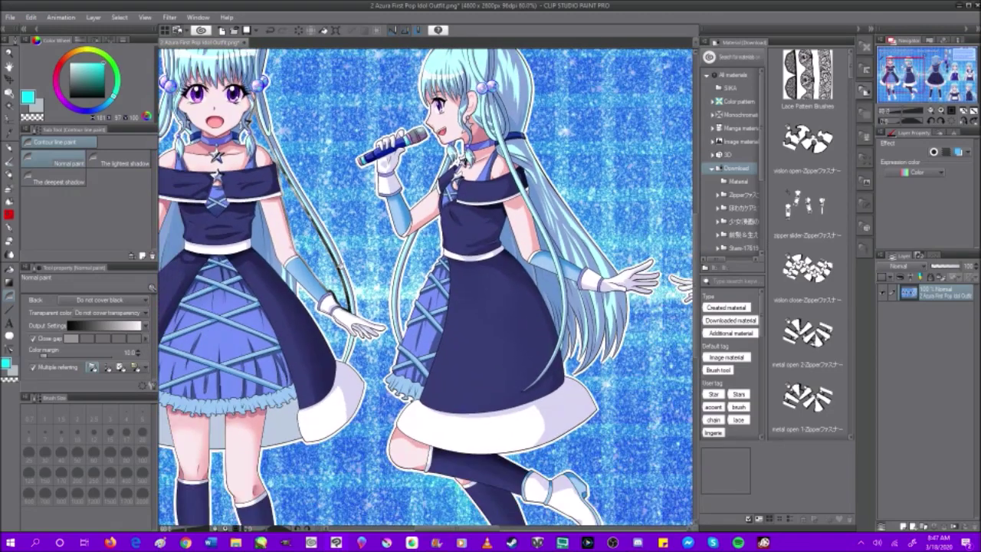
pyautogui.scroll(-1, 186, 285)
pyautogui.scroll(2, 201, 325)
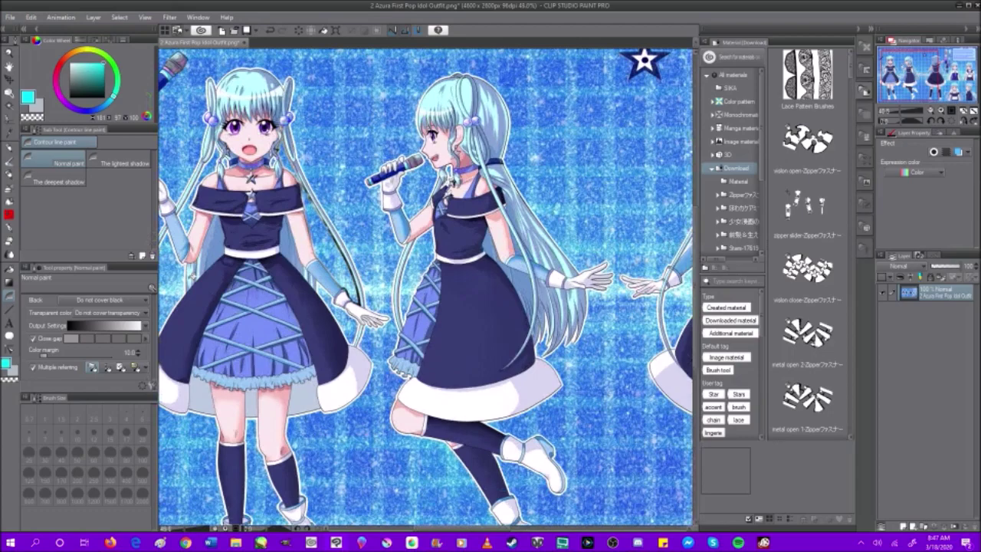
pyautogui.scroll(4, 327, 405)
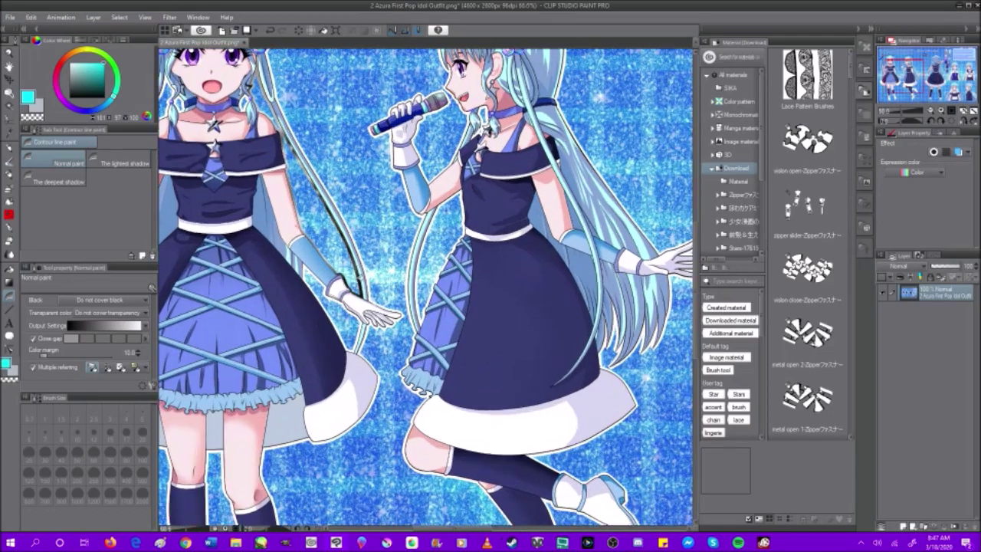
pyautogui.scroll(-8, 313, 230)
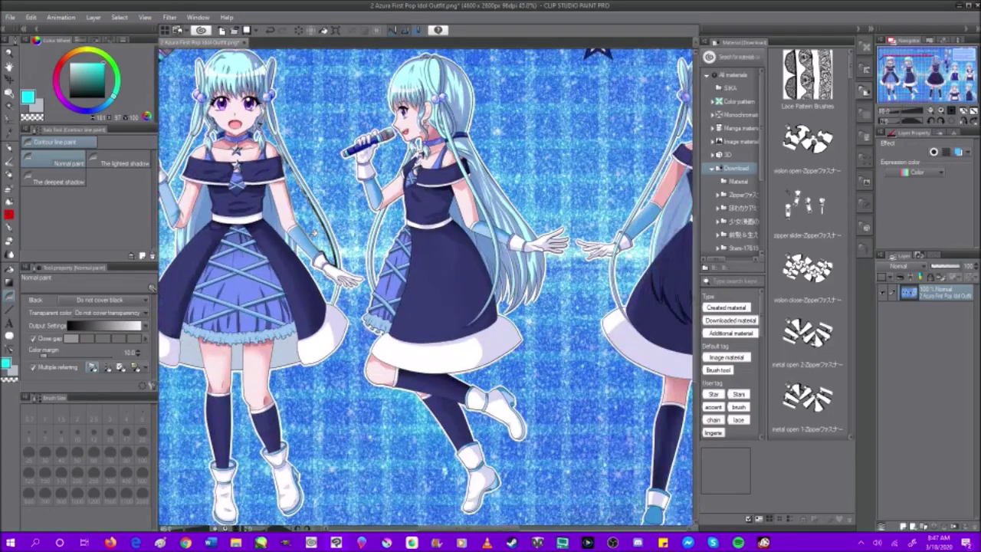
pyautogui.scroll(1, 202, 213)
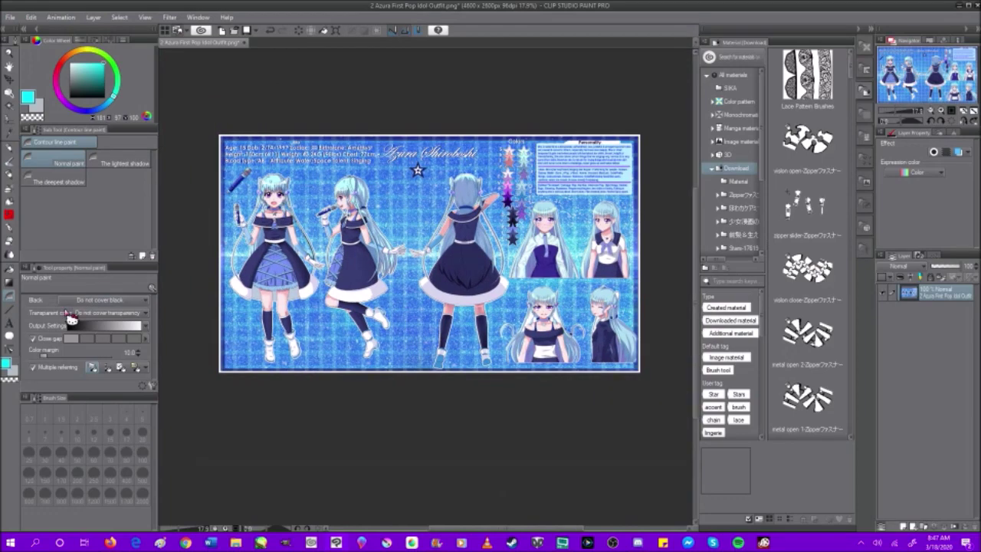
# Step: Draw a cyan triangle near the side-view figure's microphone with the Figure tool's Straight line sub tool at brush size 12
pyautogui.click(9, 308)
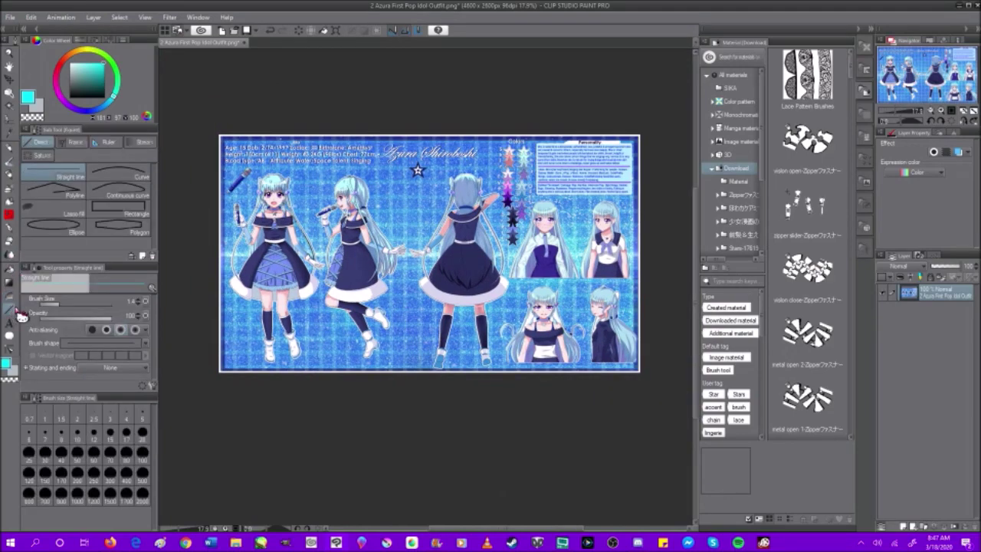
pyautogui.scroll(2, 304, 212)
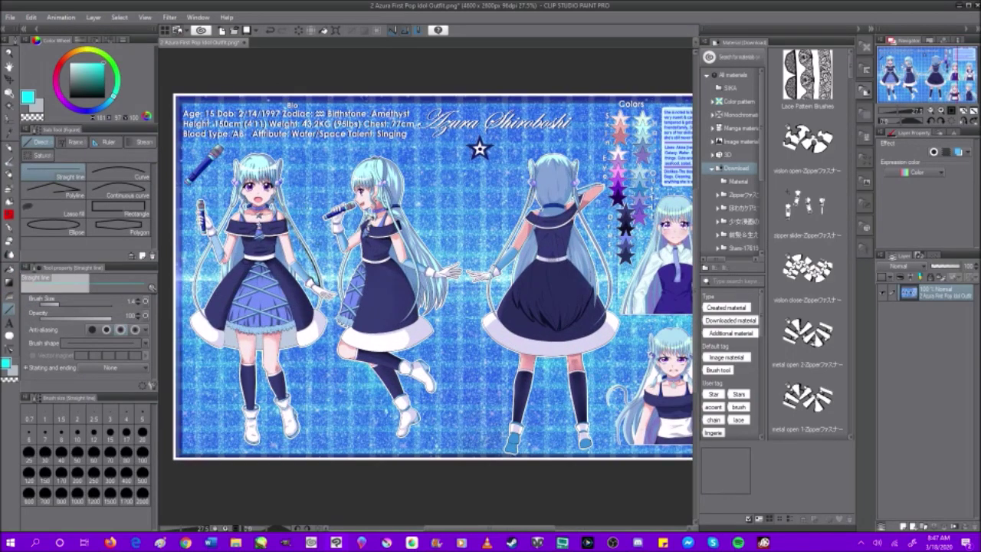
pyautogui.scroll(2, 330, 165)
pyautogui.click(93, 433)
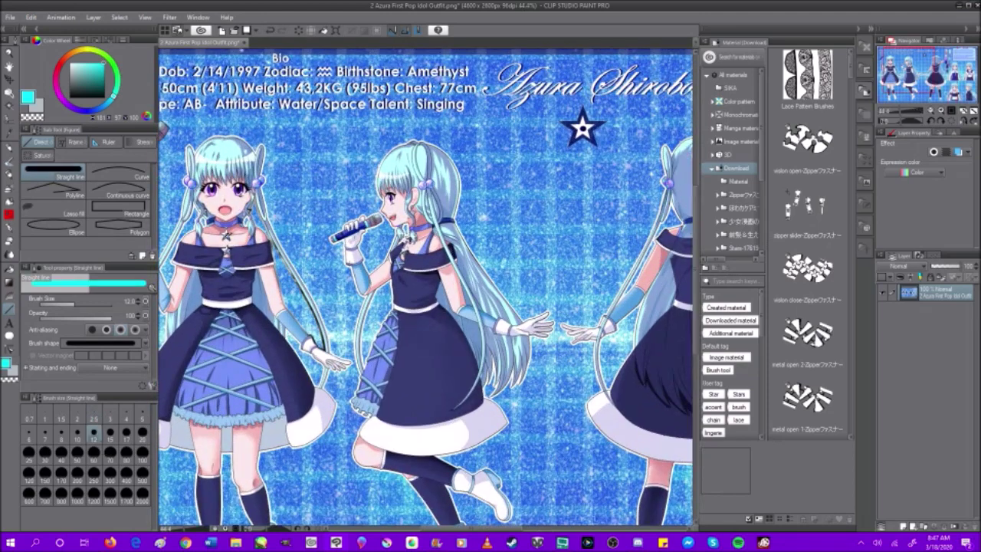
pyautogui.moveTo(306, 271); pyautogui.dragTo(356, 239)
pyautogui.moveTo(314, 197); pyautogui.dragTo(360, 228)
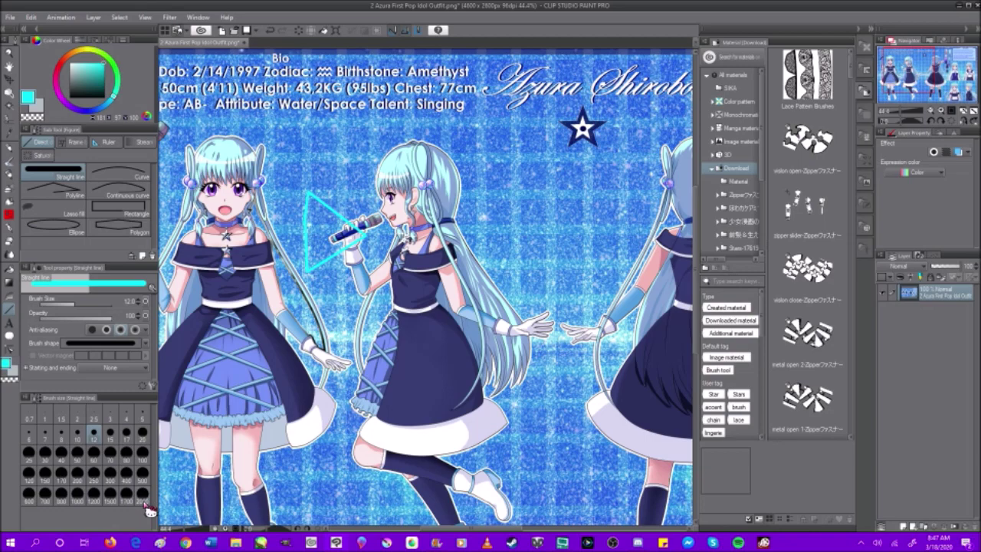
# Step: Draw thin size 3 curves across the front-view figure's dress, trying the Curve, Polyline and Continuous curve sub tools
pyautogui.click(141, 180)
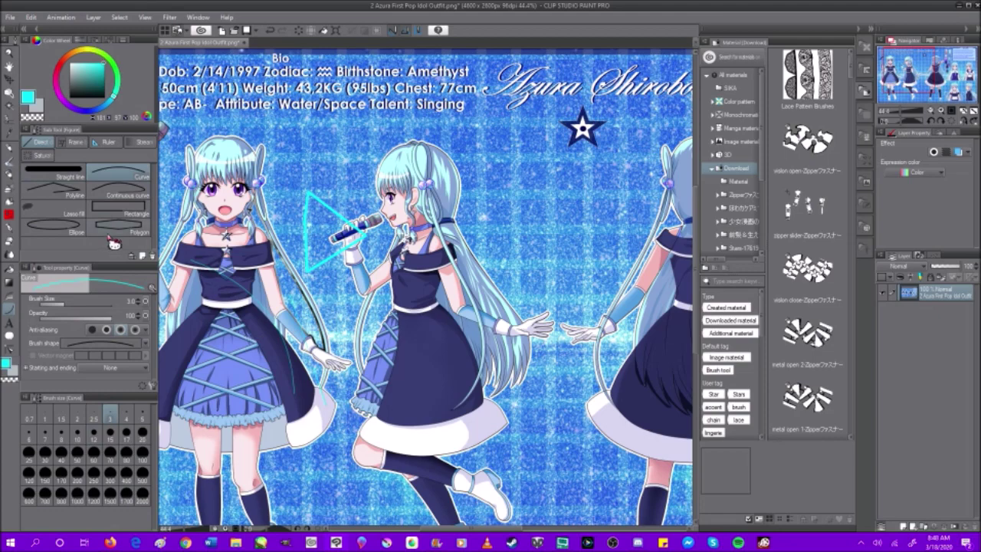
pyautogui.click(45, 191)
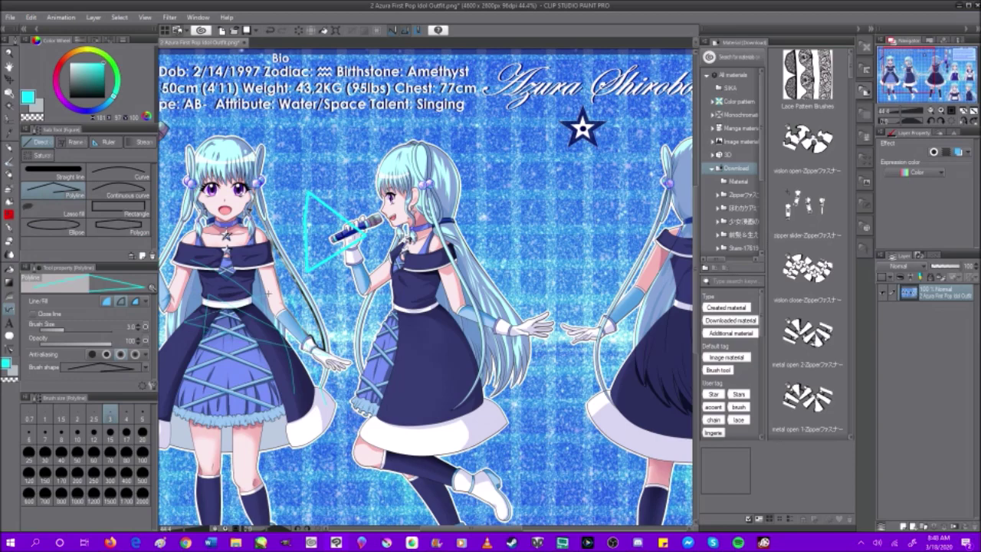
pyautogui.click(128, 193)
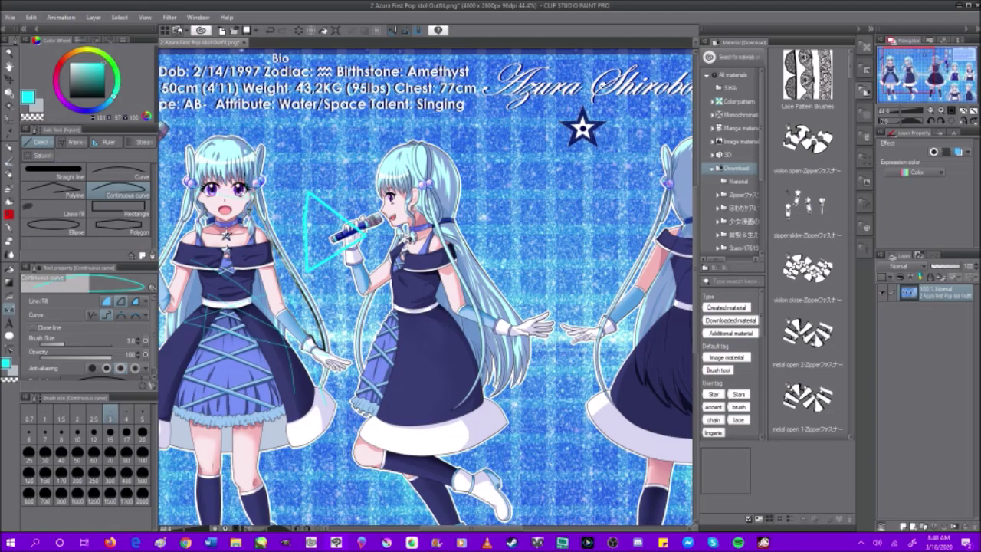
# Step: Draw three freeform solid cyan shapes over and beside the side-view figure with the Lasso fill sub tool
pyautogui.click(73, 215)
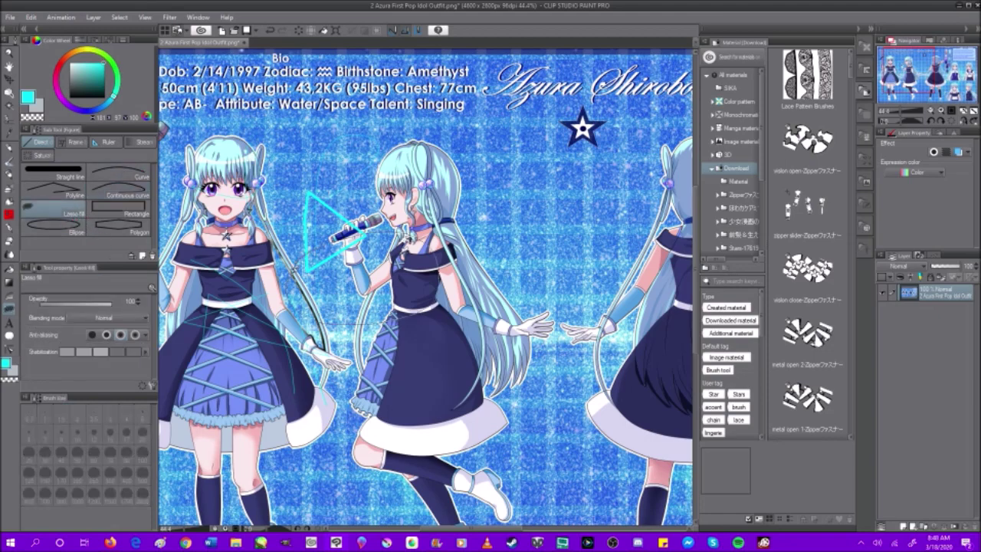
pyautogui.moveTo(361, 234); pyautogui.dragTo(291, 276)
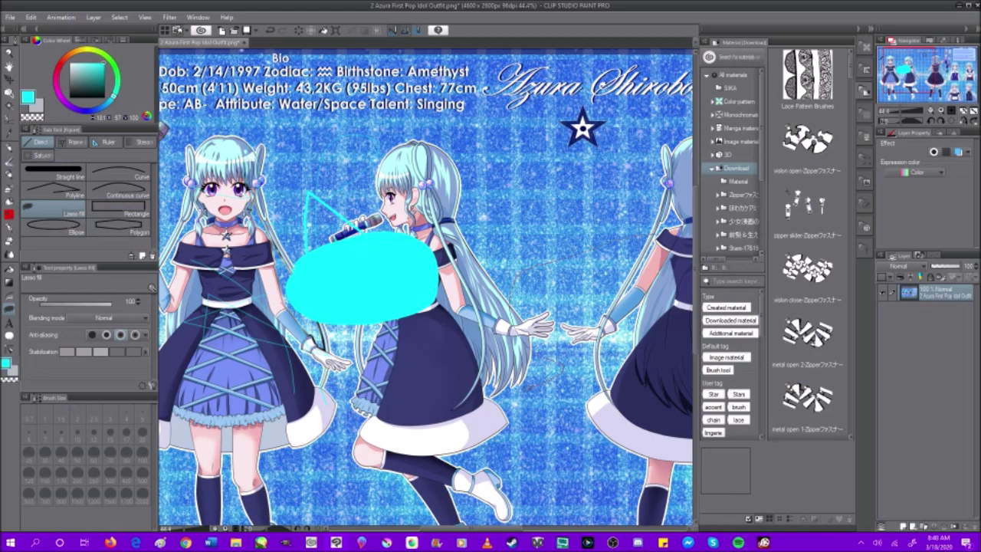
pyautogui.moveTo(486, 312)
pyautogui.mouseDown()
pyautogui.moveTo(538, 209)
pyautogui.moveTo(624, 235)
pyautogui.mouseUp()
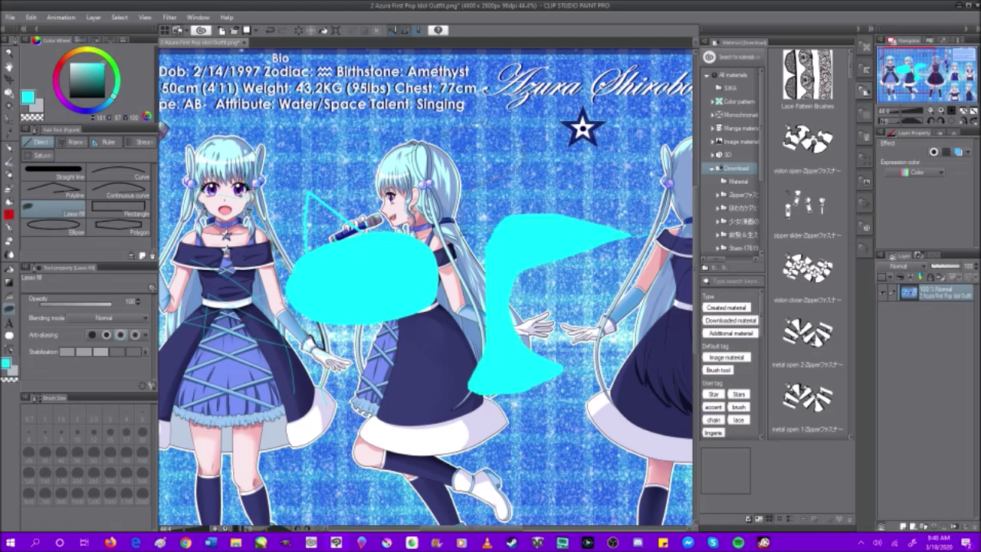
pyautogui.moveTo(406, 155); pyautogui.dragTo(405, 158)
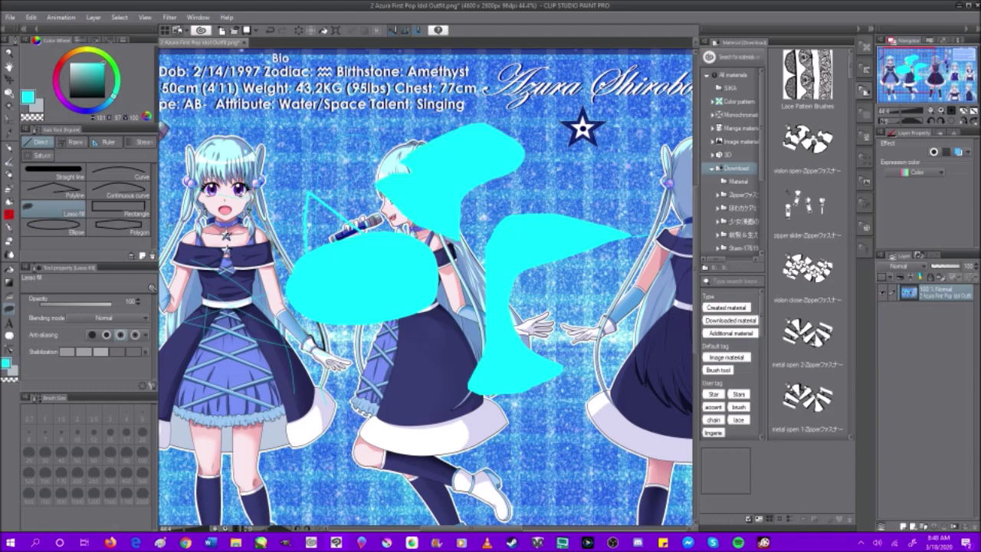
# Step: Select the Ellipse sub tool and set its Line/fill option to outline only
pyautogui.click(75, 231)
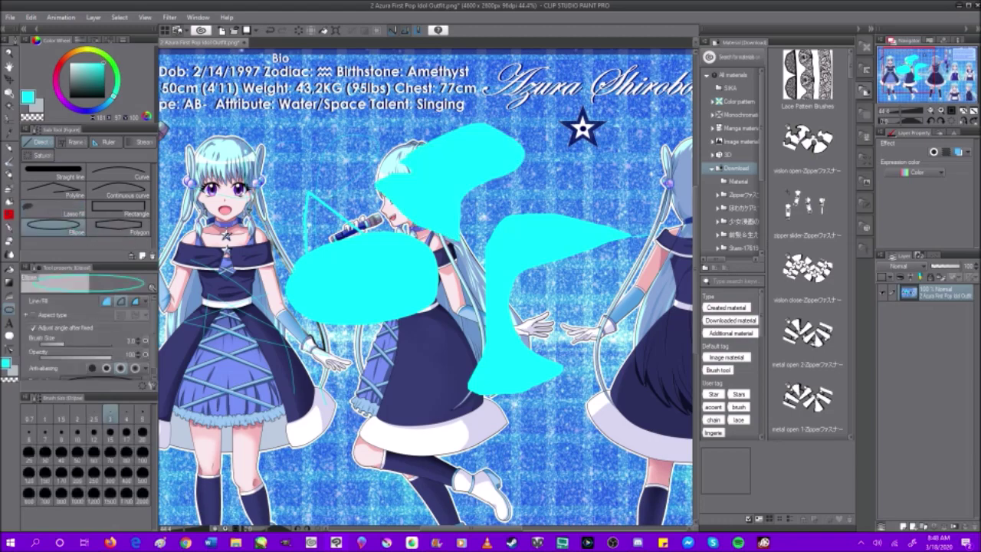
pyautogui.hotkey('ctrl', '-')
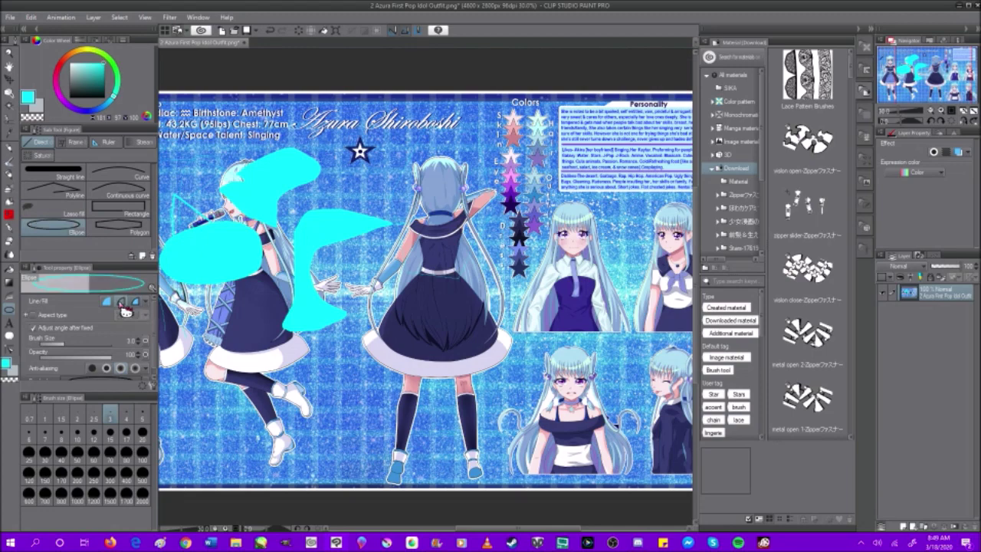
pyautogui.click(121, 303)
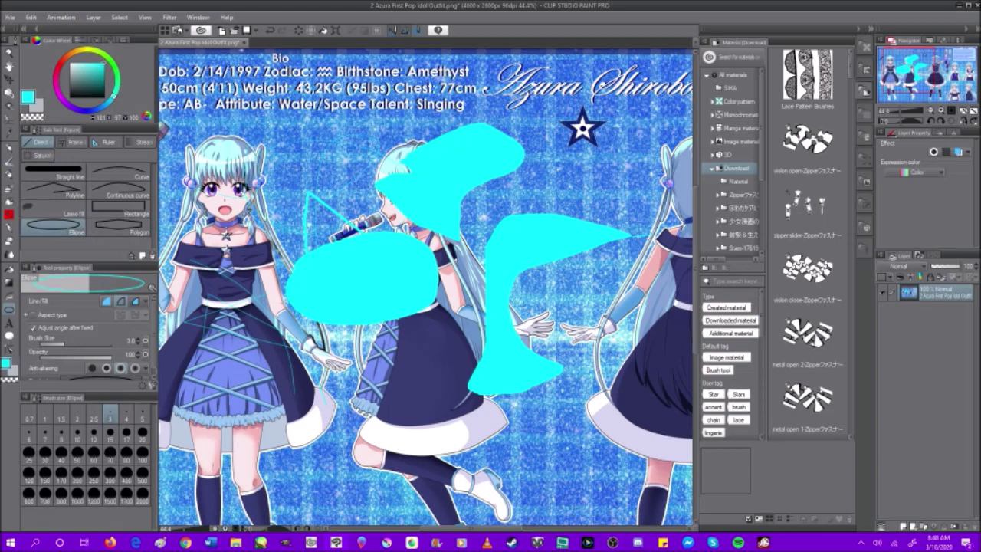
pyautogui.moveTo(169, 258); pyautogui.dragTo(506, 261)
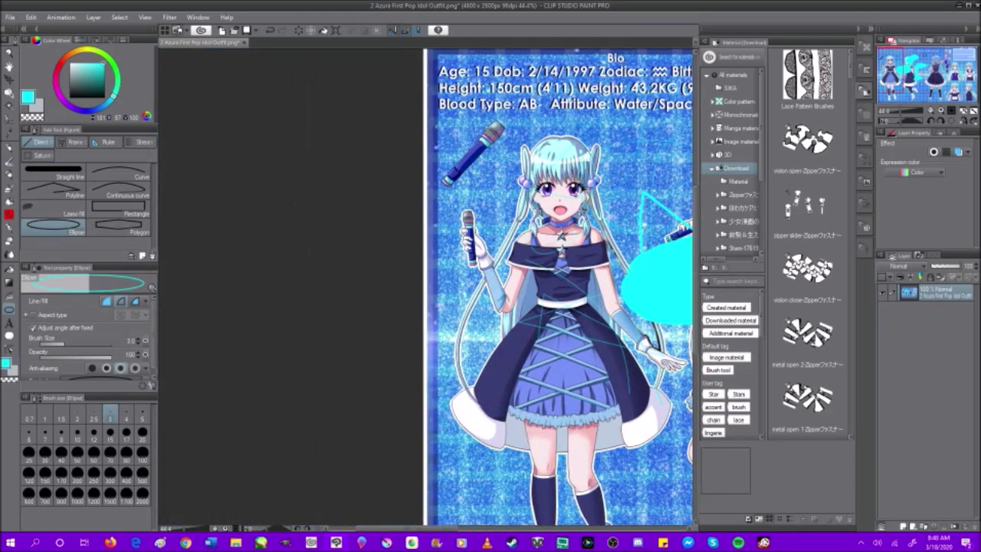
pyautogui.scroll(-2, 506, 260)
pyautogui.scroll(-1, 504, 268)
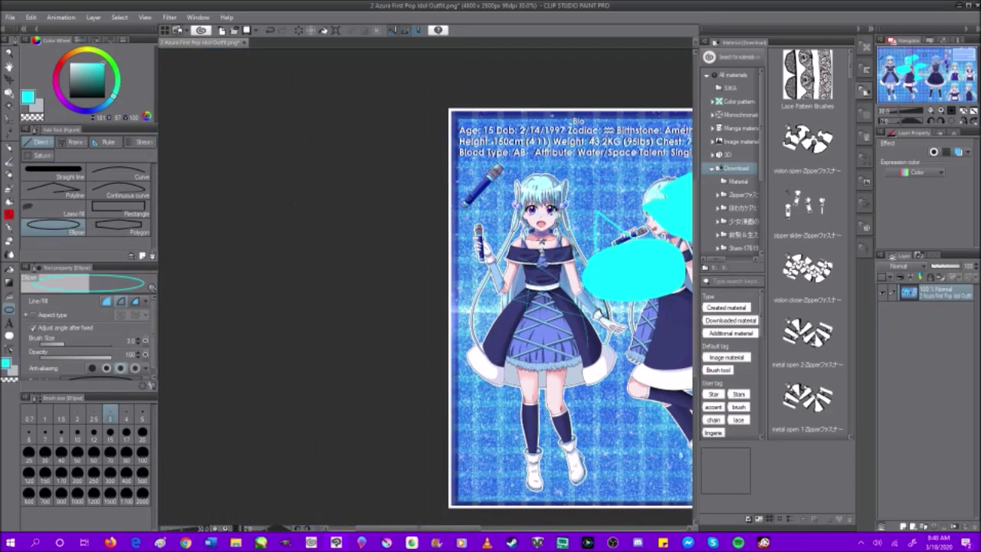
pyautogui.moveTo(472, 534); pyautogui.dragTo(571, 534)
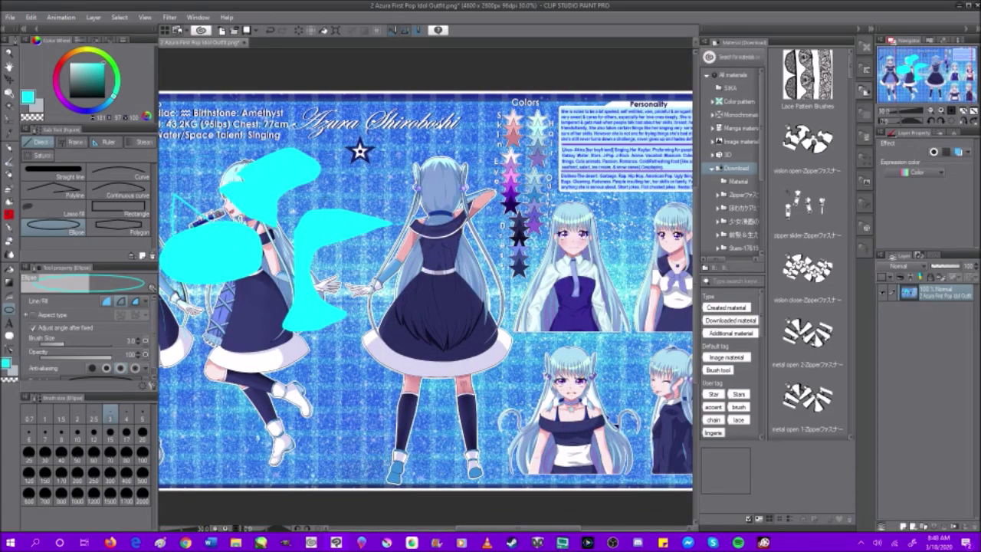
# Step: Switch the Polygon sub tool's figure type to ellipse and back to polygon, and set the Ellipse sub tool's Line/fill to filled
pyautogui.click(138, 231)
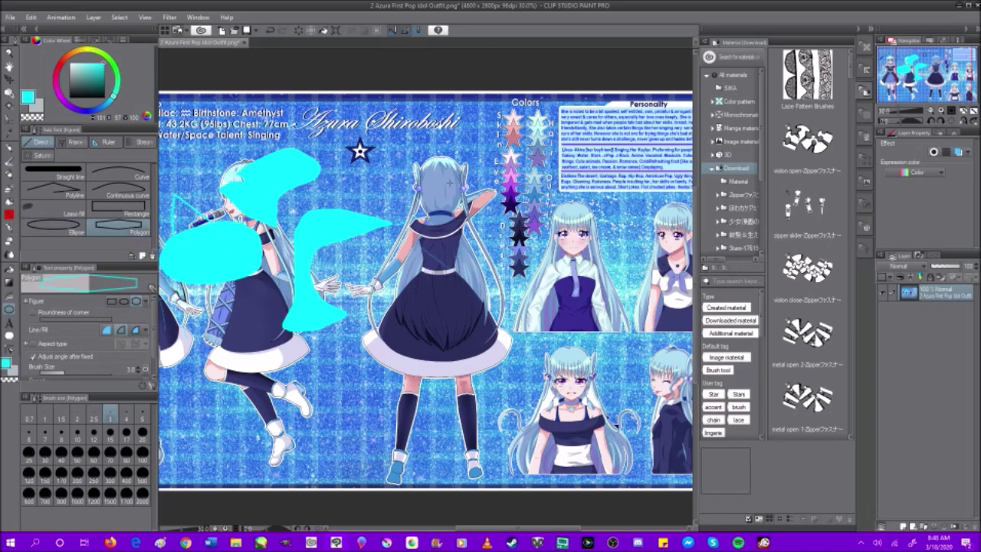
pyautogui.click(124, 301)
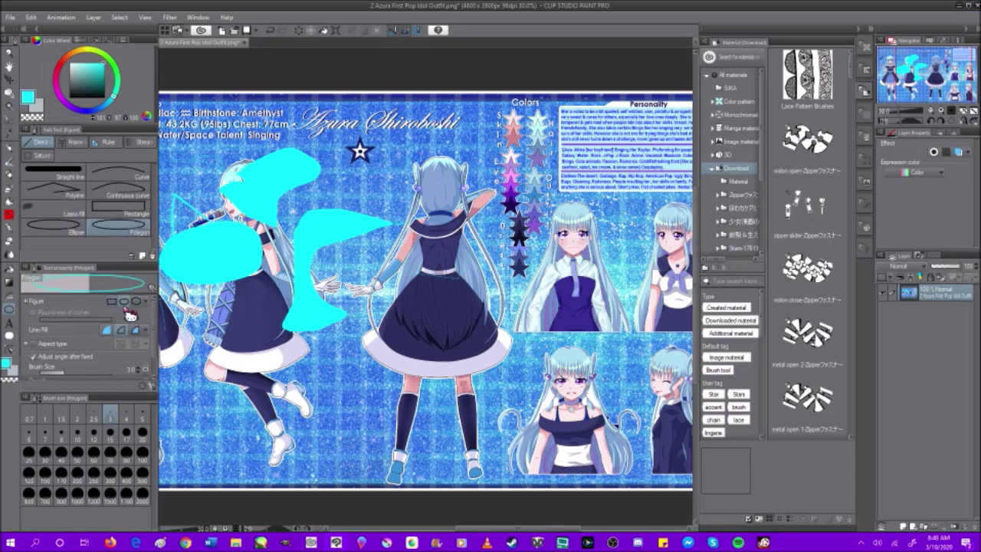
pyautogui.click(136, 300)
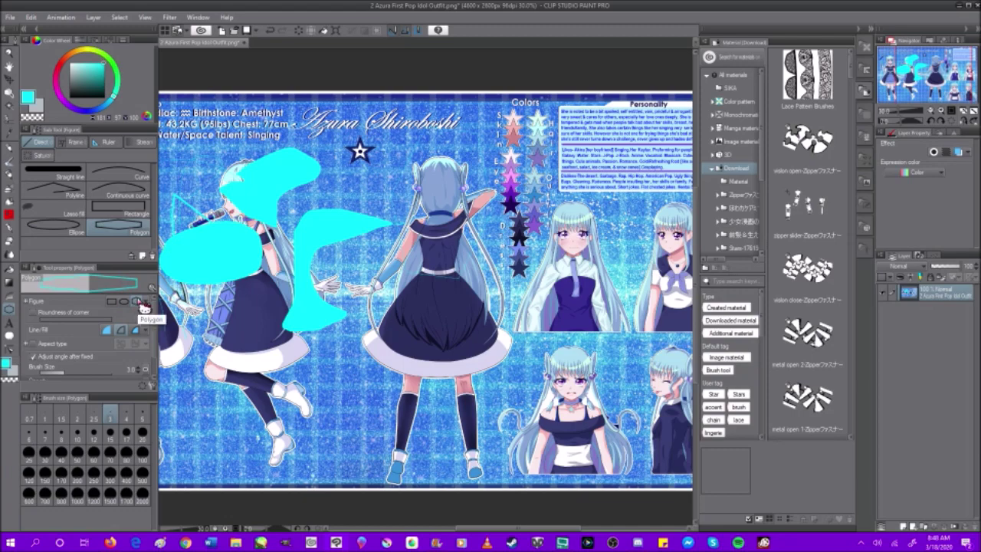
pyautogui.click(67, 229)
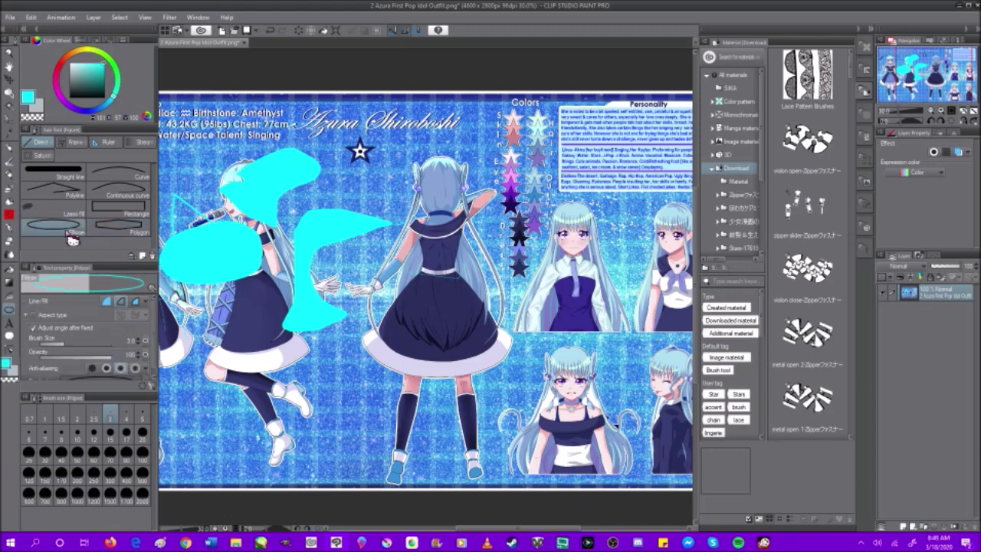
pyautogui.click(121, 301)
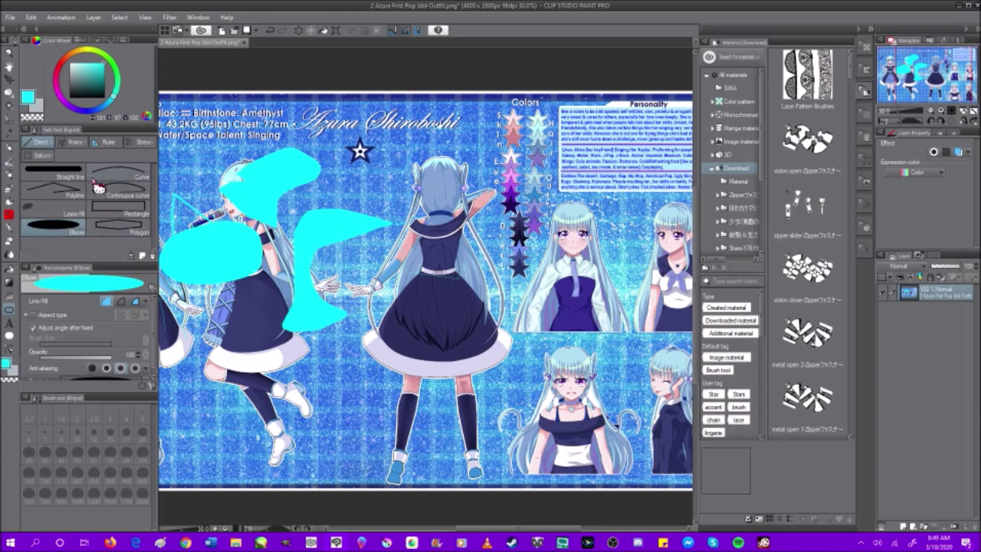
# Step: Draw an upright rectangle frame over the cyan shapes with the Rectangle frame sub tool, adding it as a new folder
pyautogui.click(76, 142)
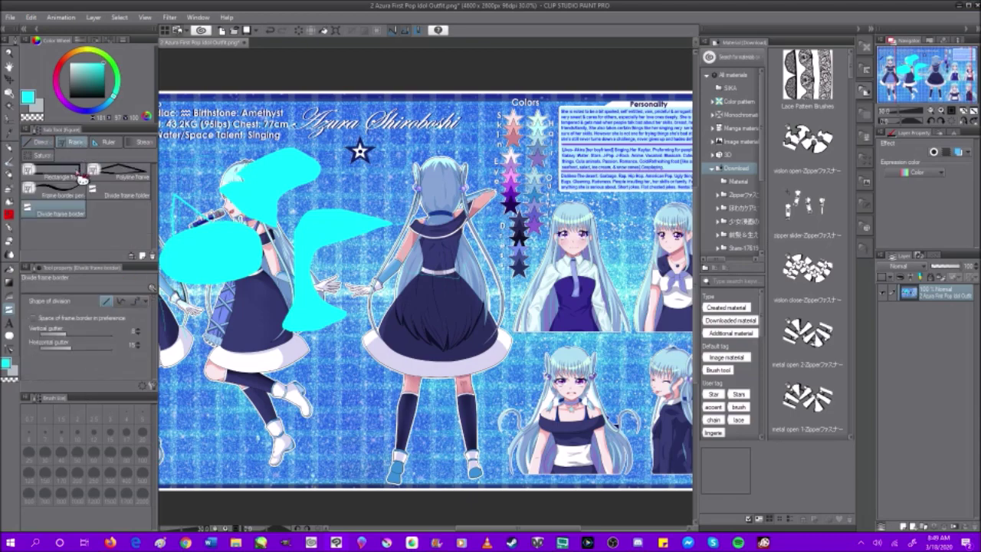
pyautogui.moveTo(320, 276); pyautogui.dragTo(328, 280)
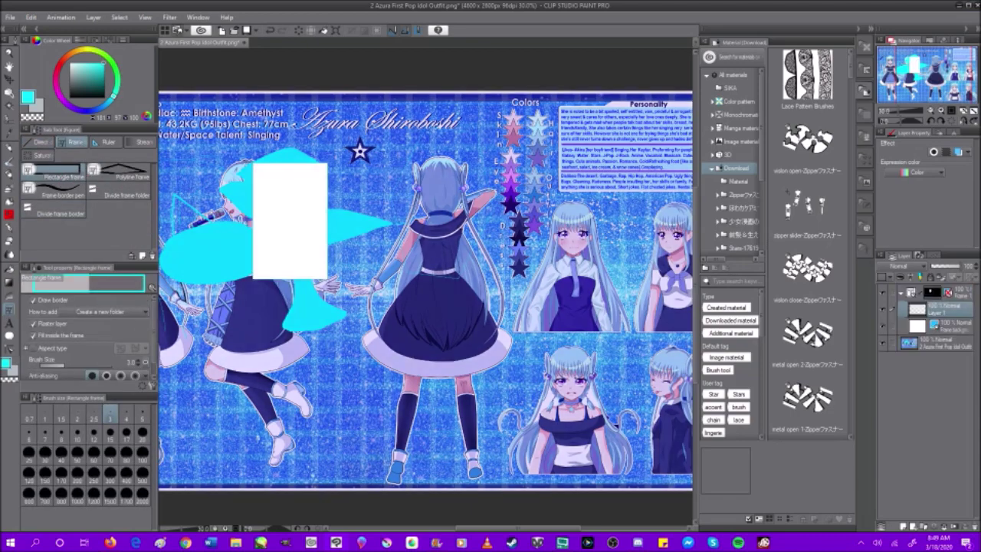
# Step: Undo the rectangle frame drawn over the cyan shapes
pyautogui.scroll(-2, 346, 265)
pyautogui.scroll(1, 312, 225)
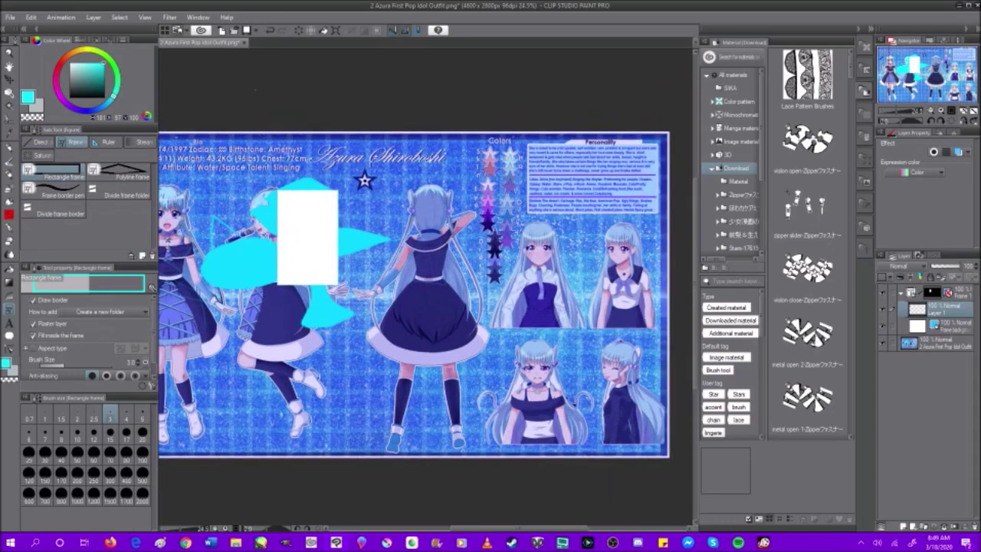
pyautogui.hotkey('ctrl', 'z')
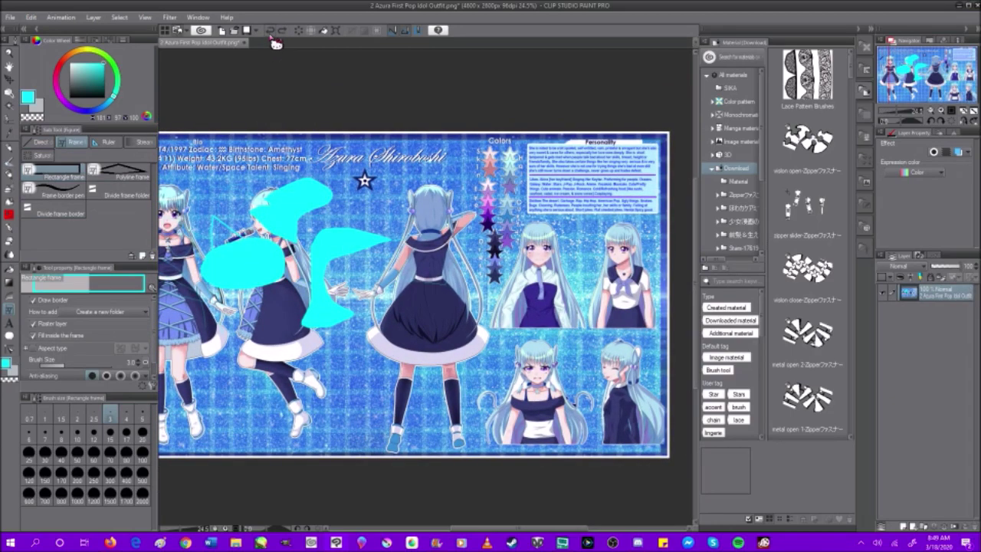
# Step: Draw a small angular frame over the cyan shapes with the Polyline frame sub tool, and undo it
pyautogui.click(128, 177)
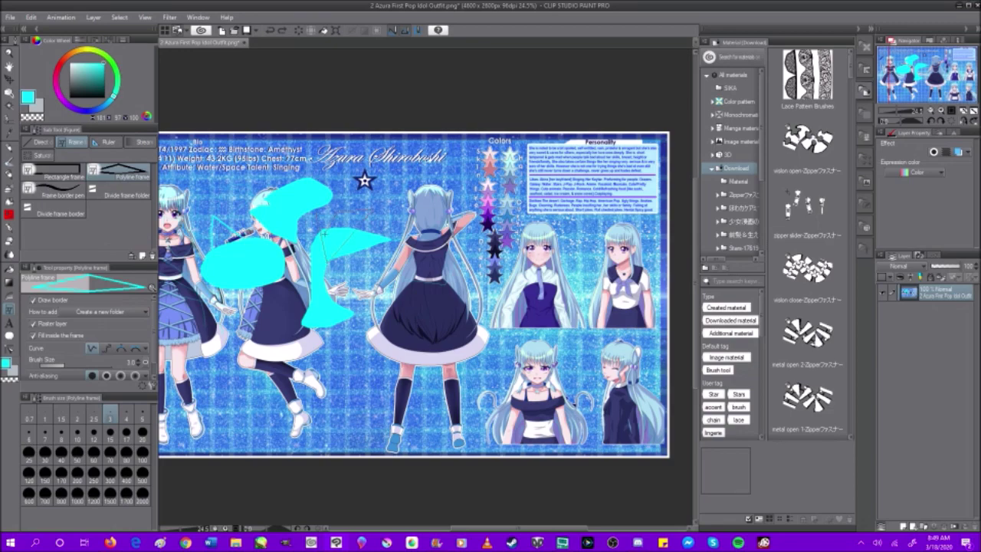
pyautogui.click(317, 215)
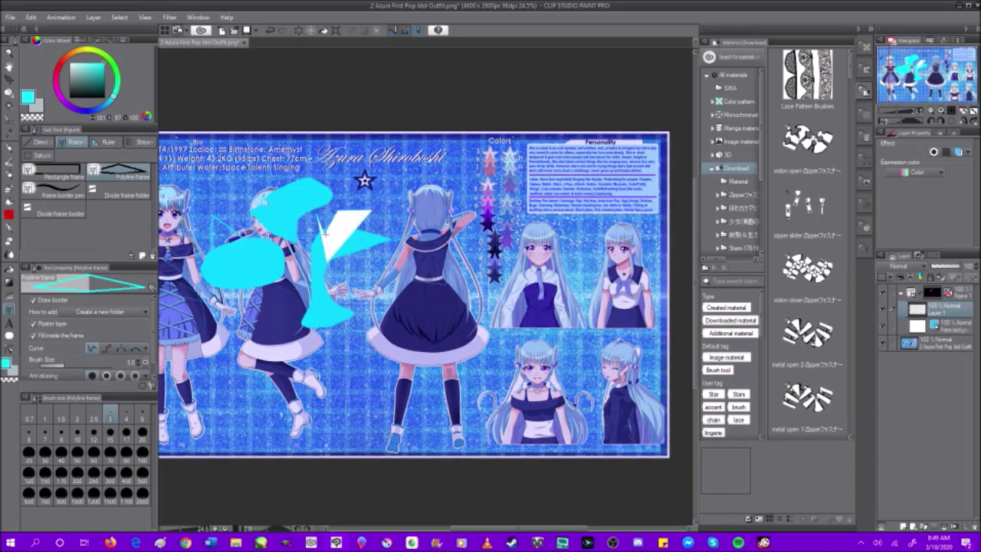
pyautogui.scroll(1, 324, 233)
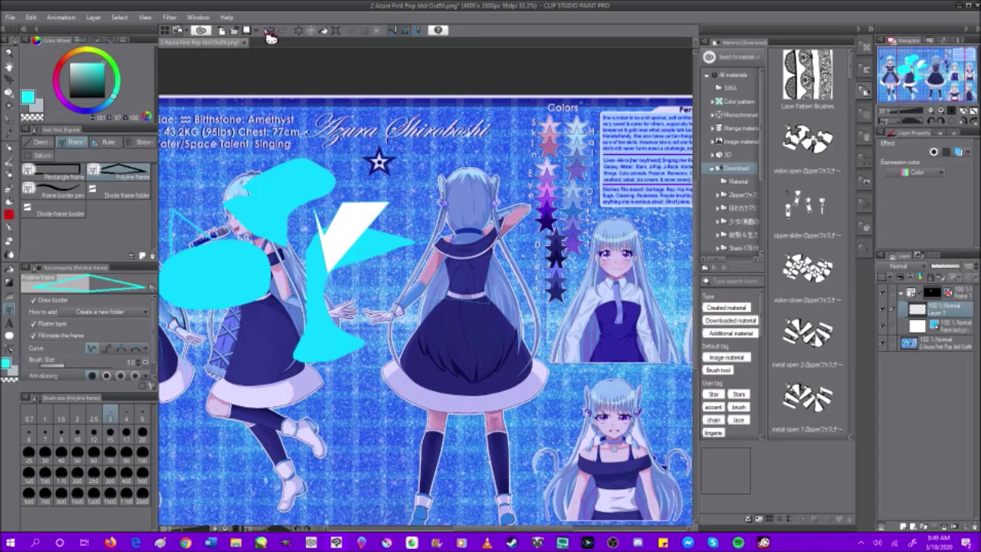
pyautogui.click(269, 31)
# Step: Review the settings of the Frame border pen, Divide frame folder, Divide frame border and Rectangle frame sub tools
pyautogui.click(71, 194)
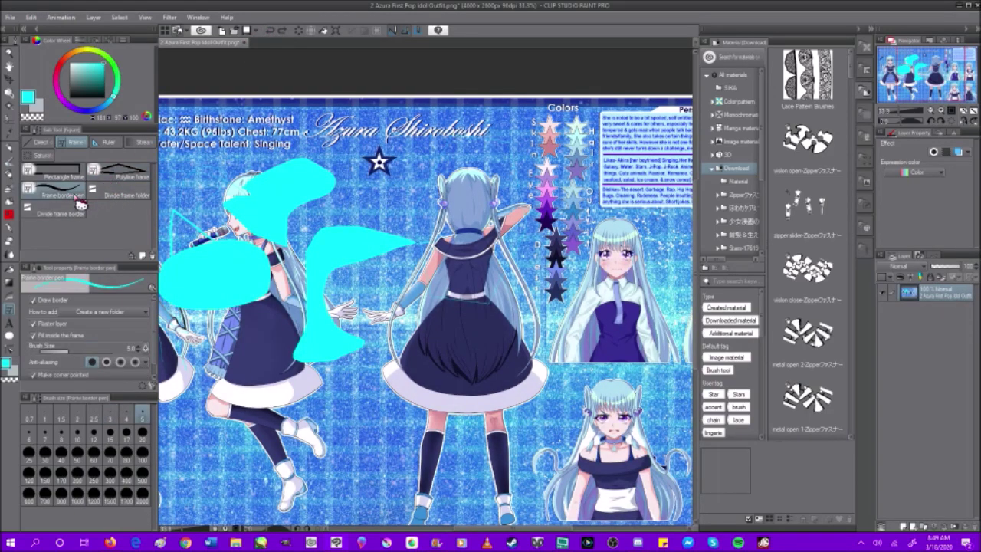
pyautogui.click(116, 194)
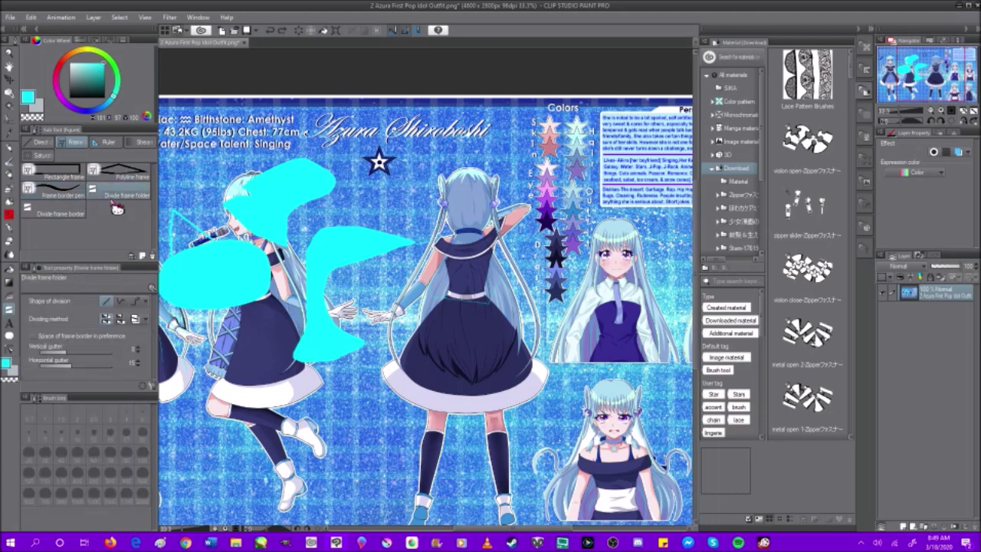
pyautogui.click(80, 214)
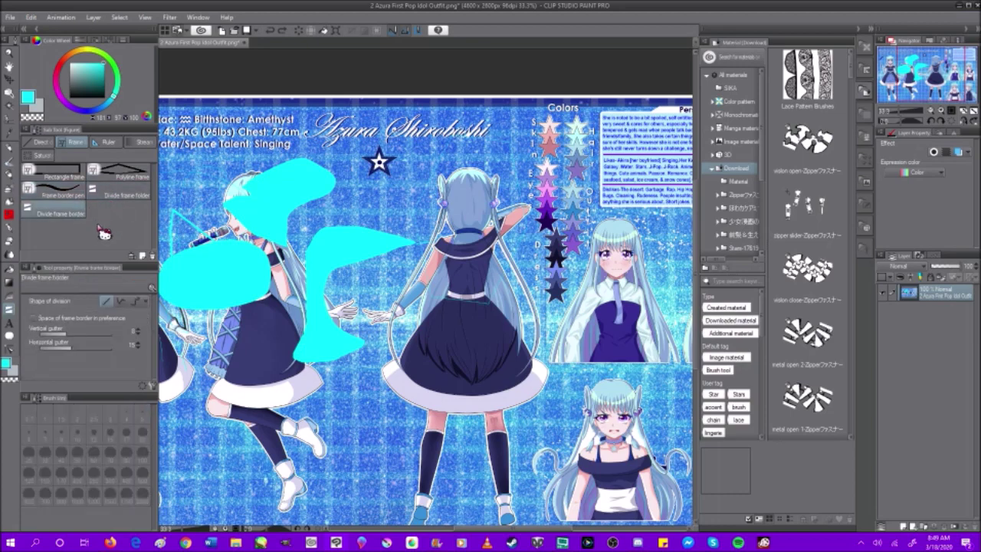
pyautogui.click(66, 177)
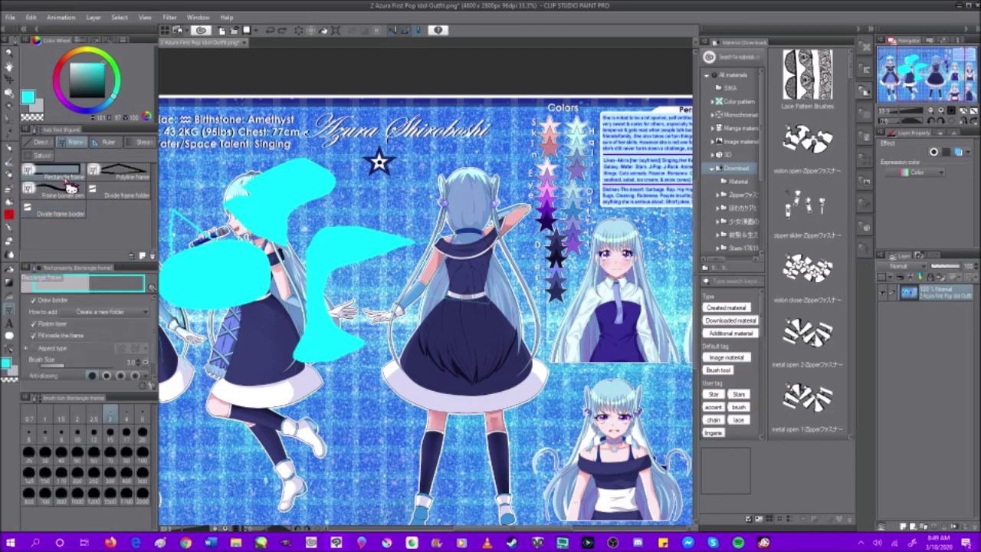
# Step: Place a diagonal linear ruler from the side-view figure's head to the back-view figure's skirt and paint a thick cyan stroke along it
pyautogui.click(108, 143)
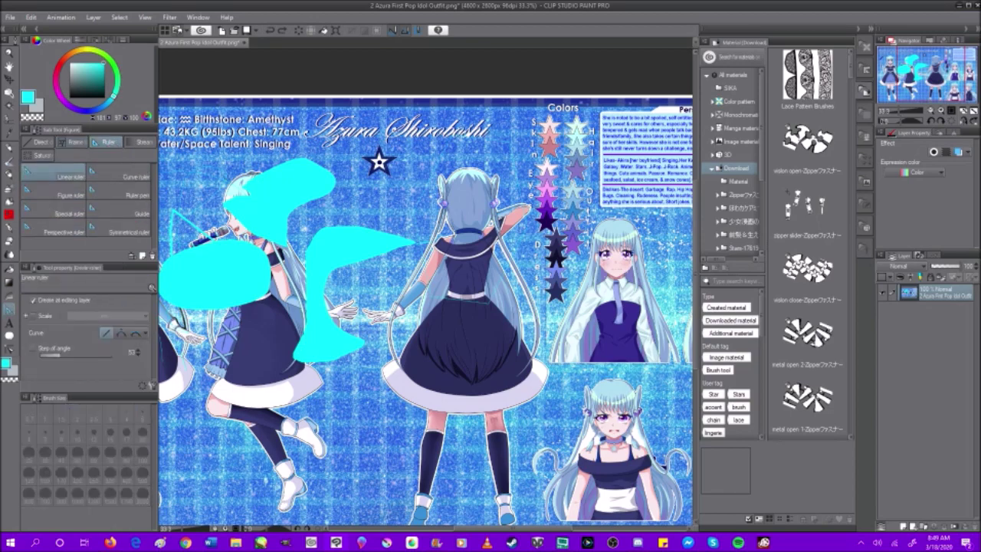
pyautogui.scroll(-1, 449, 198)
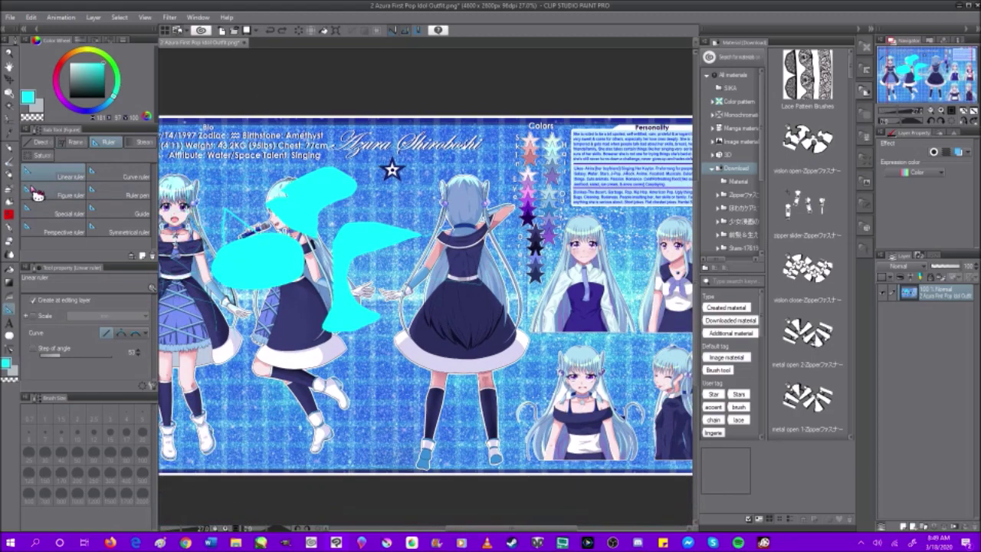
pyautogui.moveTo(299, 185); pyautogui.dragTo(502, 317)
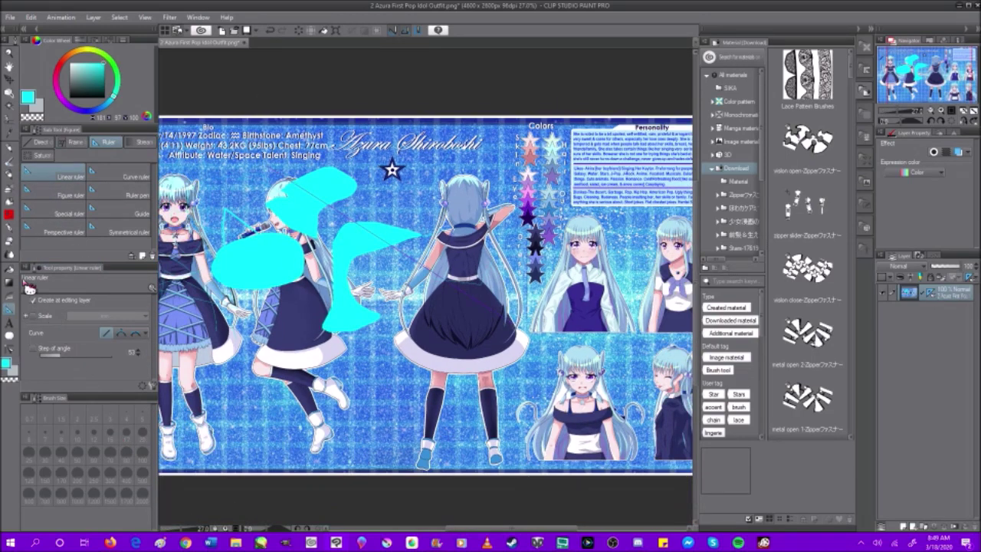
pyautogui.click(10, 228)
pyautogui.moveTo(269, 157)
pyautogui.mouseDown()
pyautogui.moveTo(525, 337)
pyautogui.moveTo(498, 337)
pyautogui.mouseUp()
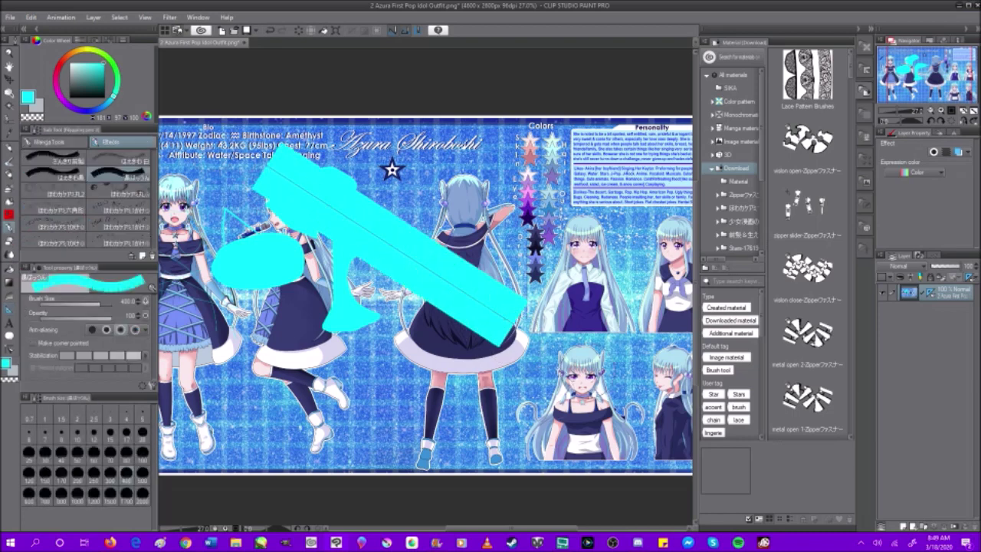
# Step: Try thick cyan strokes off the ruler across the back-view figure toward the bust portraits, and undo them
pyautogui.moveTo(605, 193)
pyautogui.mouseDown()
pyautogui.moveTo(507, 286)
pyautogui.moveTo(440, 283)
pyautogui.moveTo(230, 123)
pyautogui.moveTo(613, 368)
pyautogui.moveTo(605, 387)
pyautogui.mouseUp()
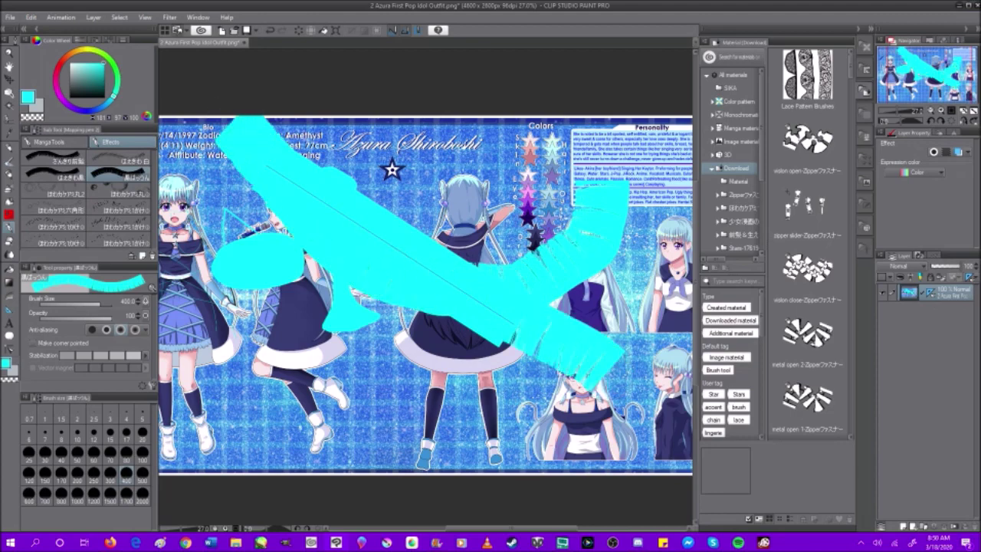
pyautogui.click(270, 30)
pyautogui.click(270, 30)
pyautogui.click(280, 30)
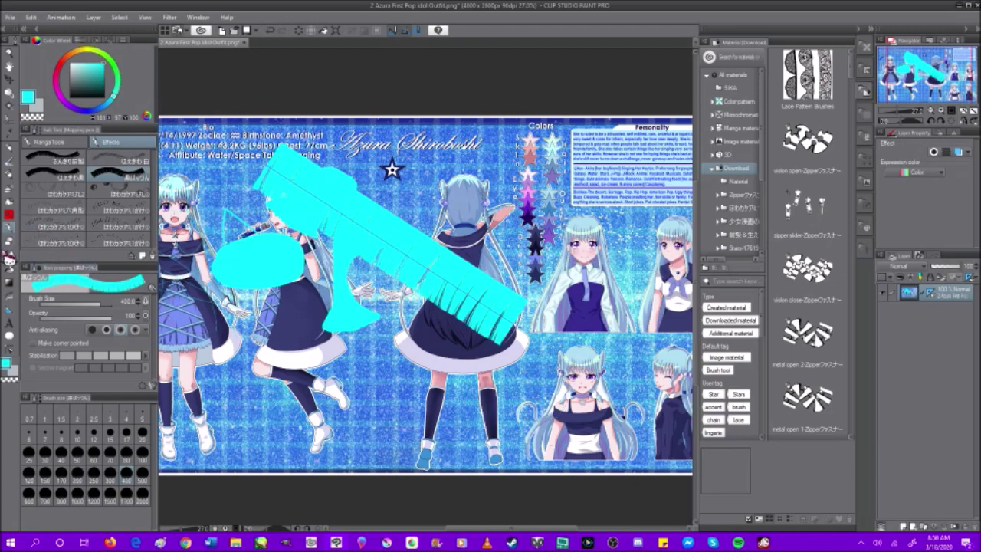
# Step: Draw horizontal lines across the front-view figure with the Scattered stream line sub tool on their own stream line layer
pyautogui.click(10, 309)
pyautogui.click(142, 143)
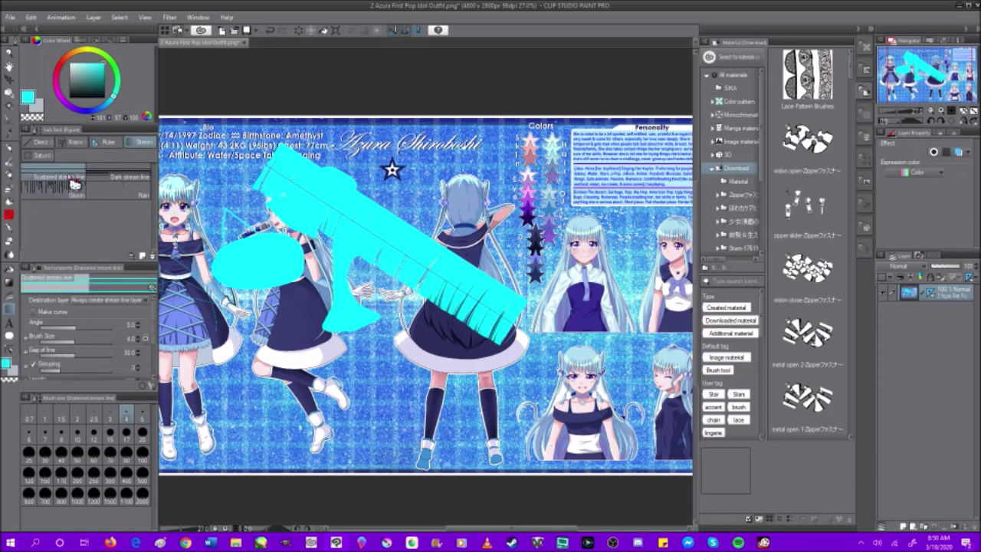
pyautogui.scroll(-3, 425, 299)
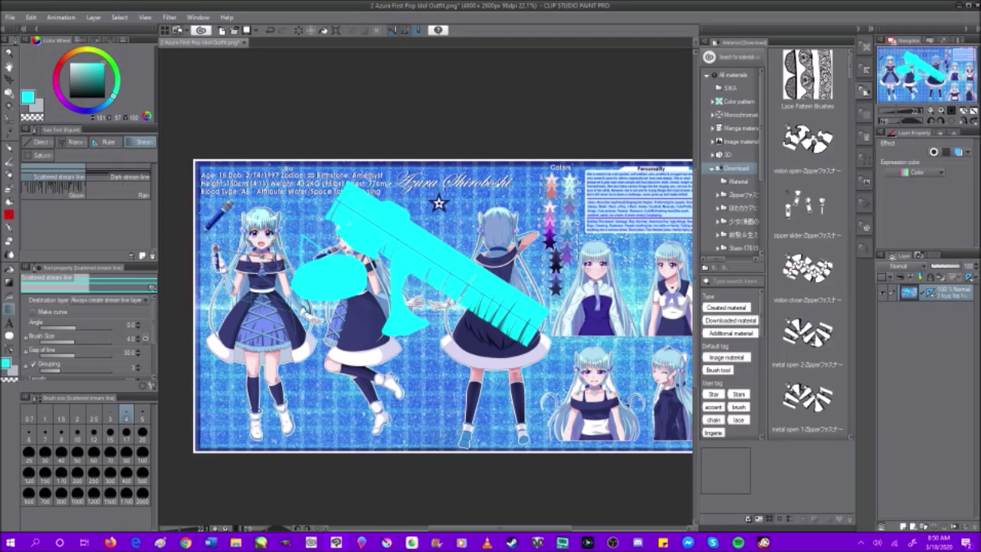
pyautogui.scroll(4, 244, 286)
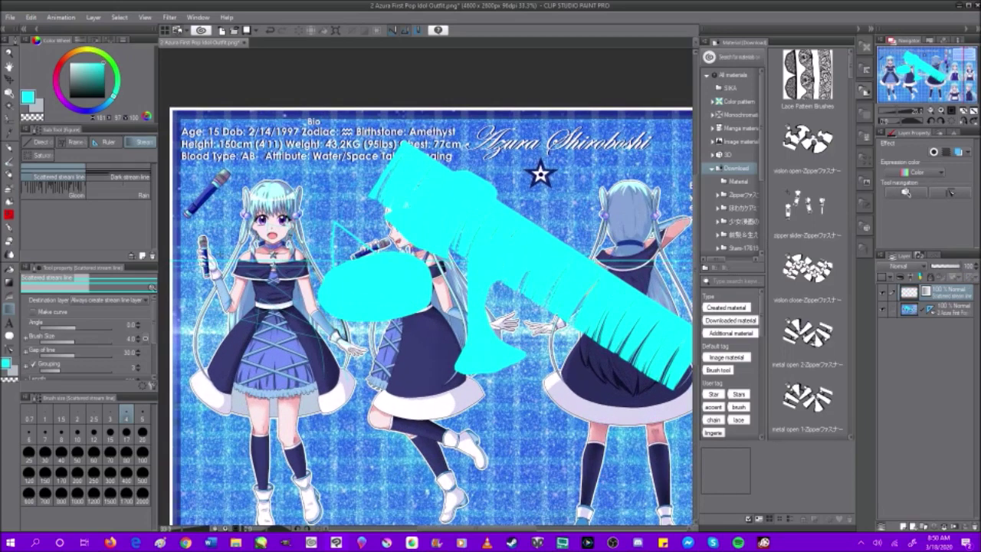
pyautogui.scroll(3, 242, 253)
pyautogui.scroll(1, 208, 261)
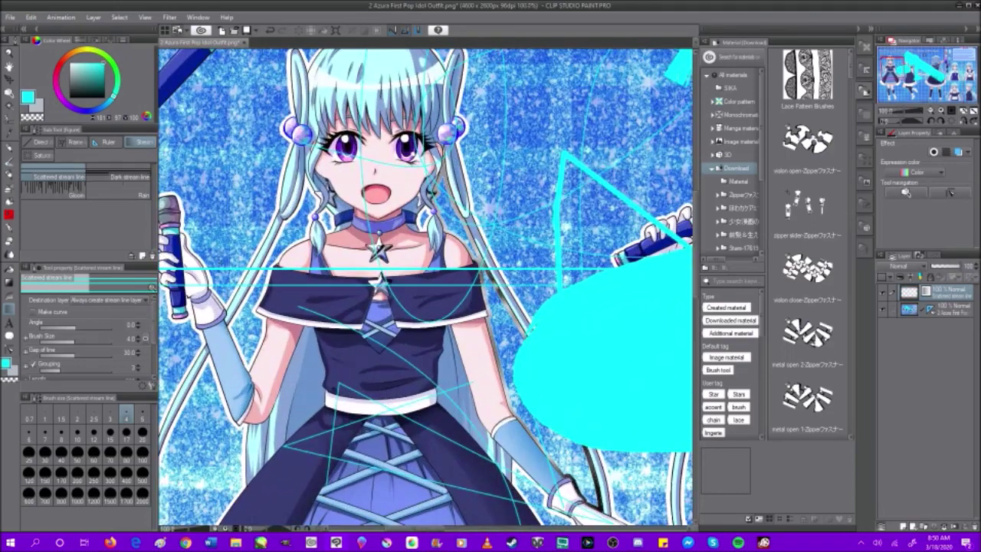
# Step: Change the drawing color to red and cover the side- and back-view figures with vertical Gloom stream lines on a new layer
pyautogui.click(120, 183)
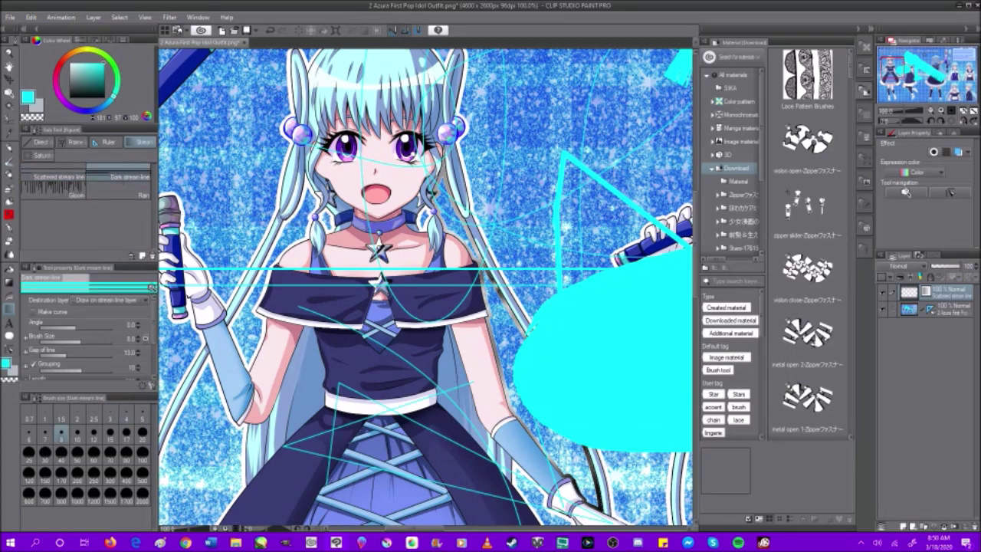
pyautogui.hotkey('ctrl', '-')
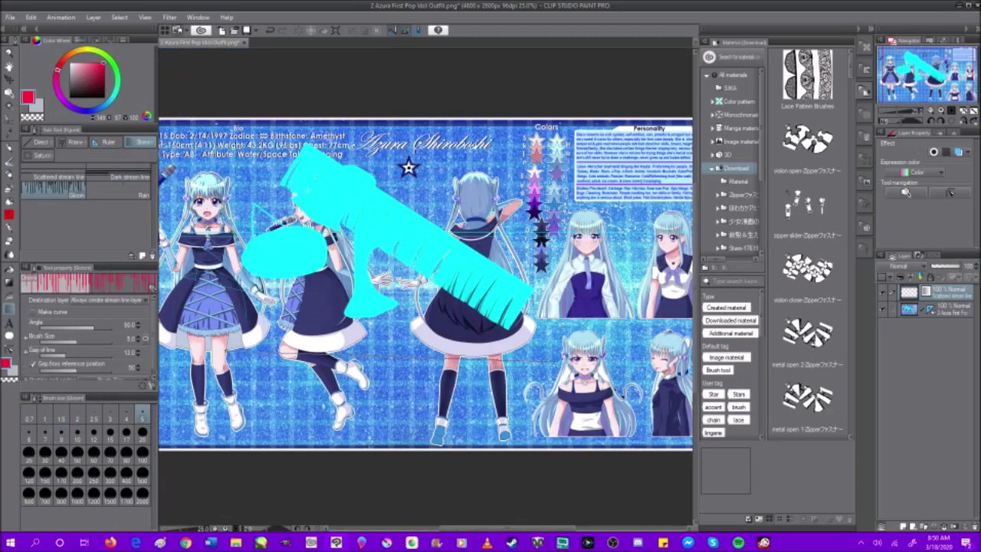
pyautogui.moveTo(242, 116); pyautogui.dragTo(548, 353)
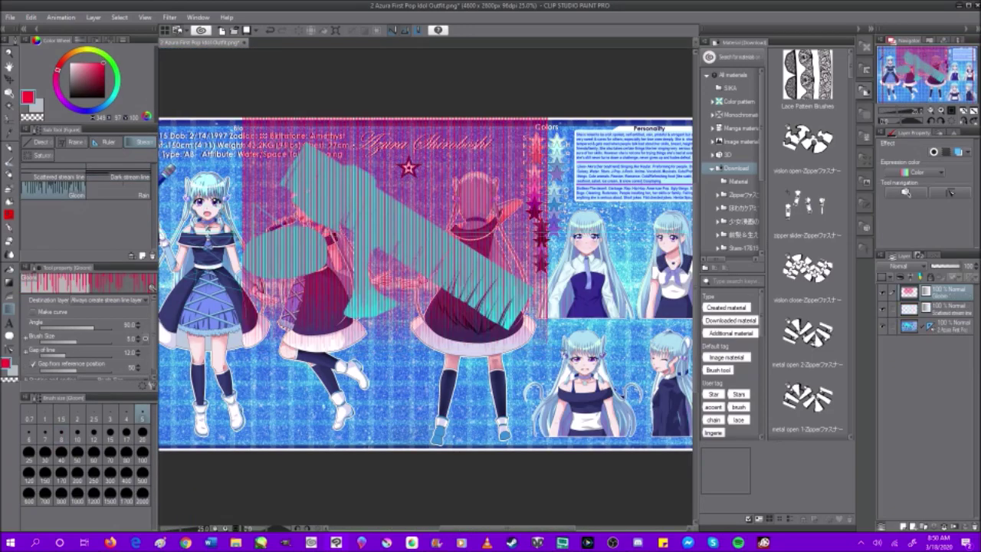
pyautogui.scroll(4, 345, 307)
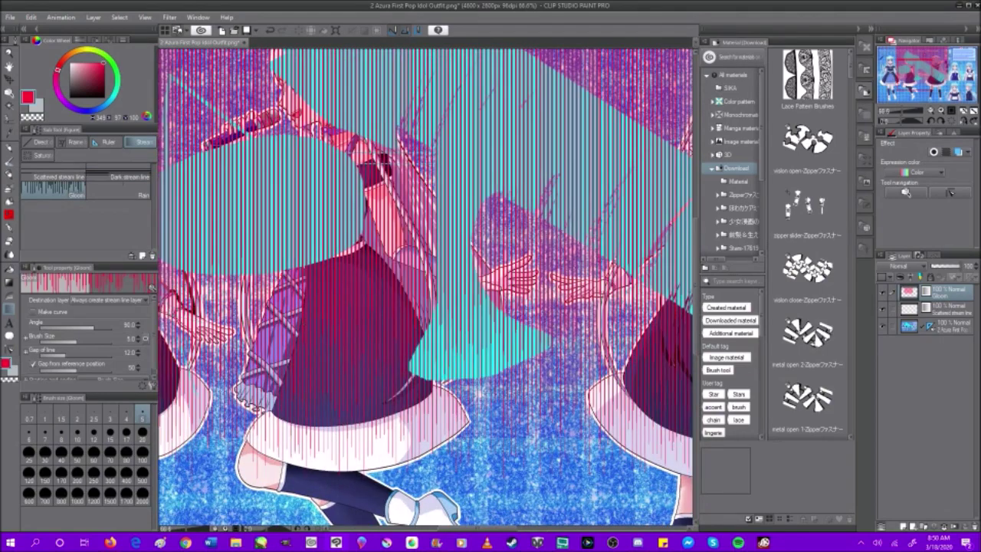
pyautogui.scroll(-5, 427, 284)
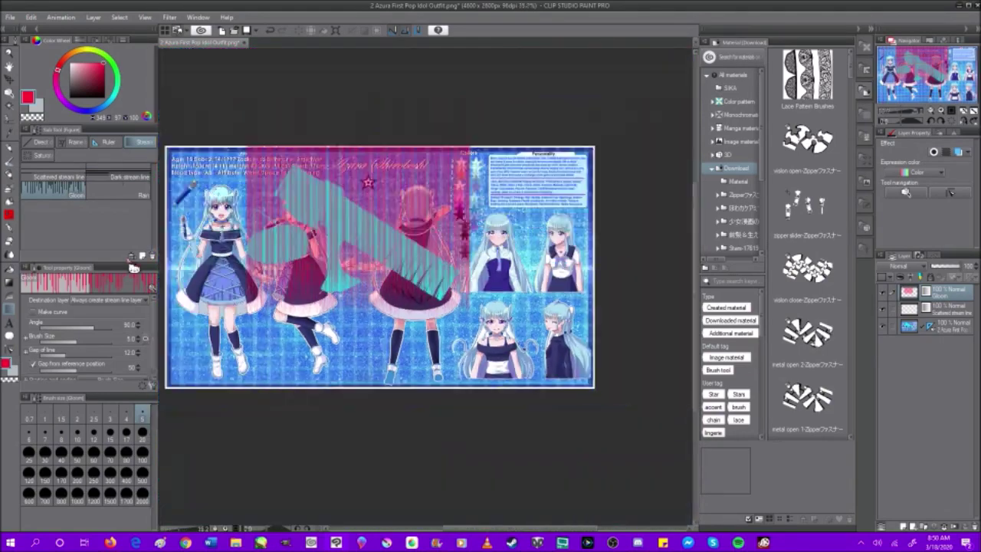
# Step: Draw red Rain stream lines across the figures' legs on a new layer and inspect the streaks up close
pyautogui.click(119, 191)
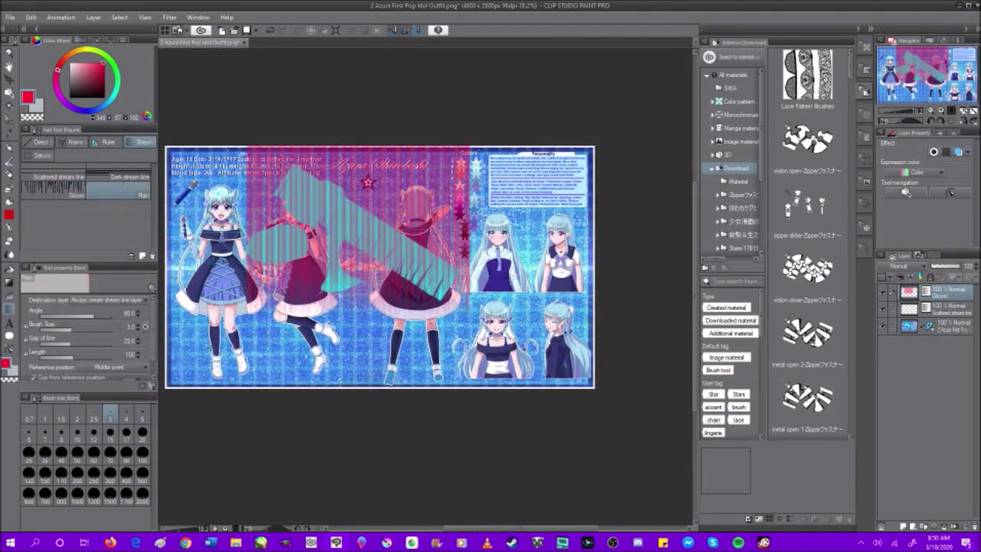
pyautogui.moveTo(288, 346); pyautogui.dragTo(476, 345)
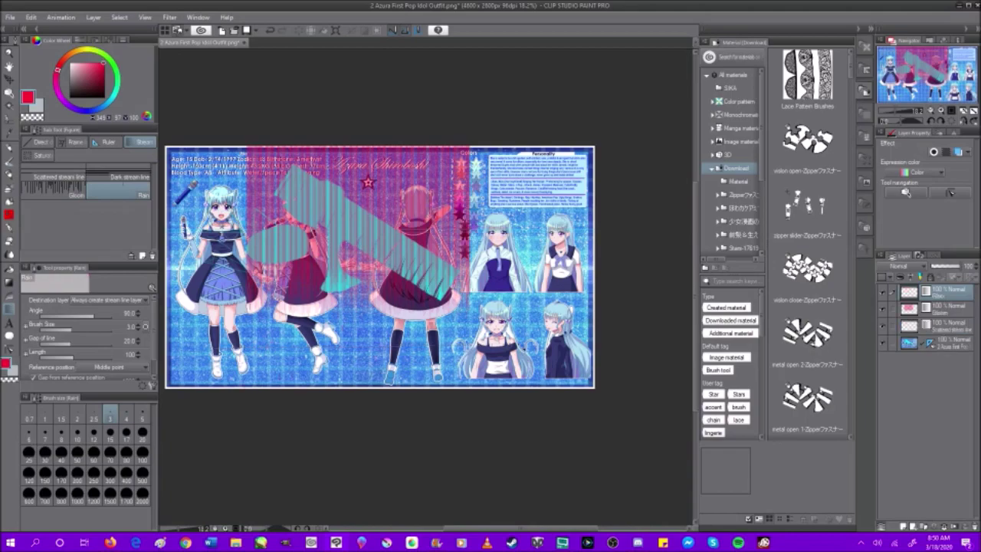
pyautogui.scroll(5, 349, 341)
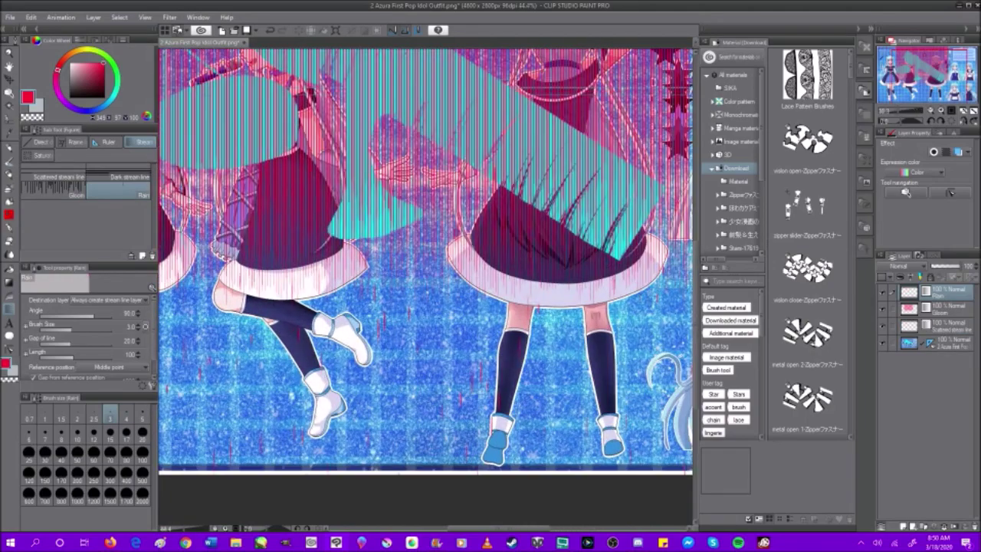
pyautogui.scroll(3, 363, 300)
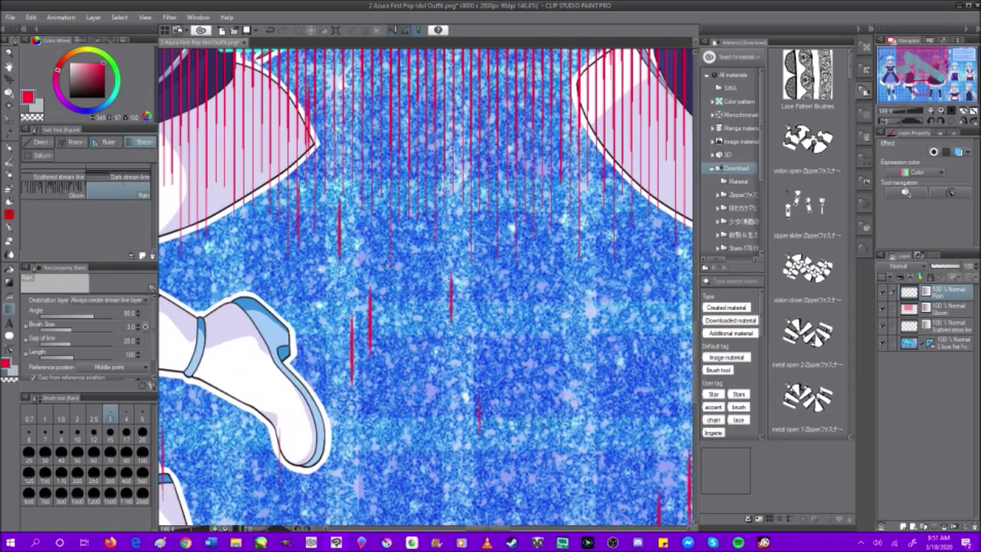
pyautogui.scroll(-8, 429, 290)
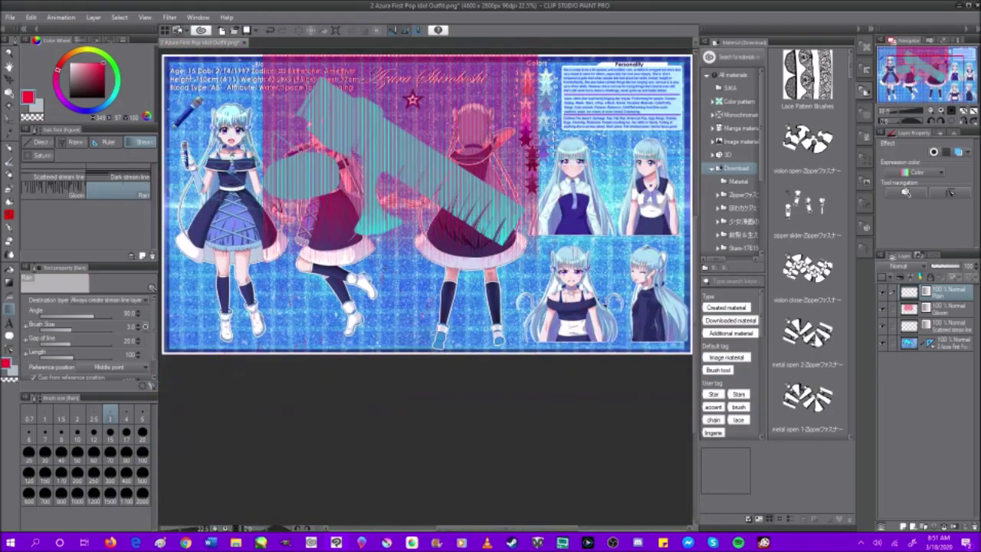
pyautogui.scroll(4, 275, 318)
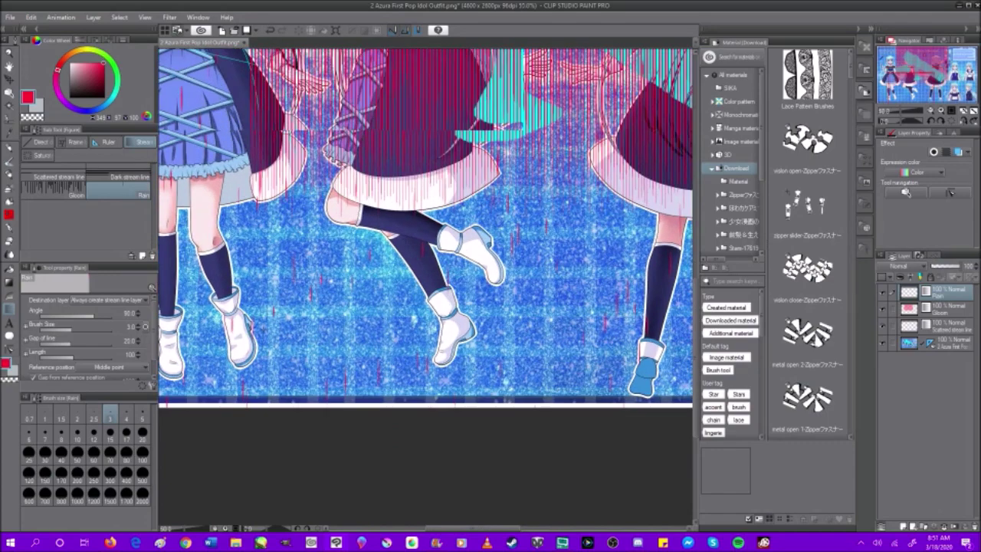
pyautogui.scroll(1, 255, 338)
pyautogui.scroll(-6, 273, 291)
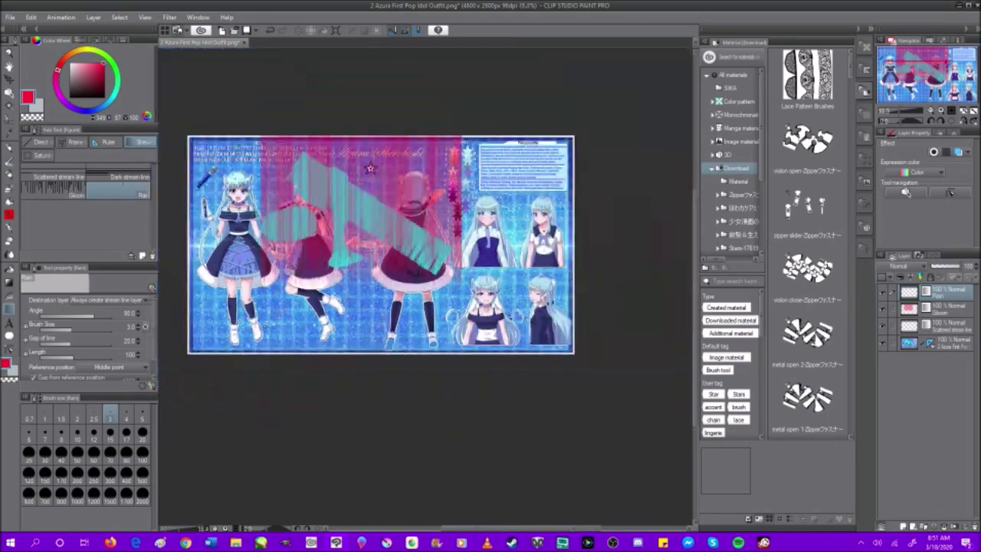
pyautogui.scroll(2, 273, 292)
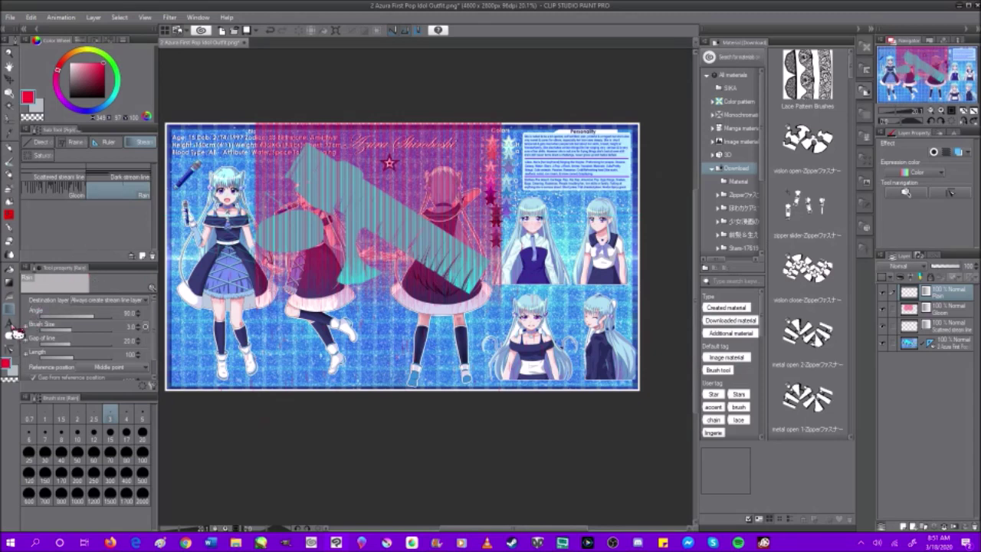
# Step: Review the Text tool's text and balloon sub tools and the Flash sub tool group
pyautogui.click(11, 324)
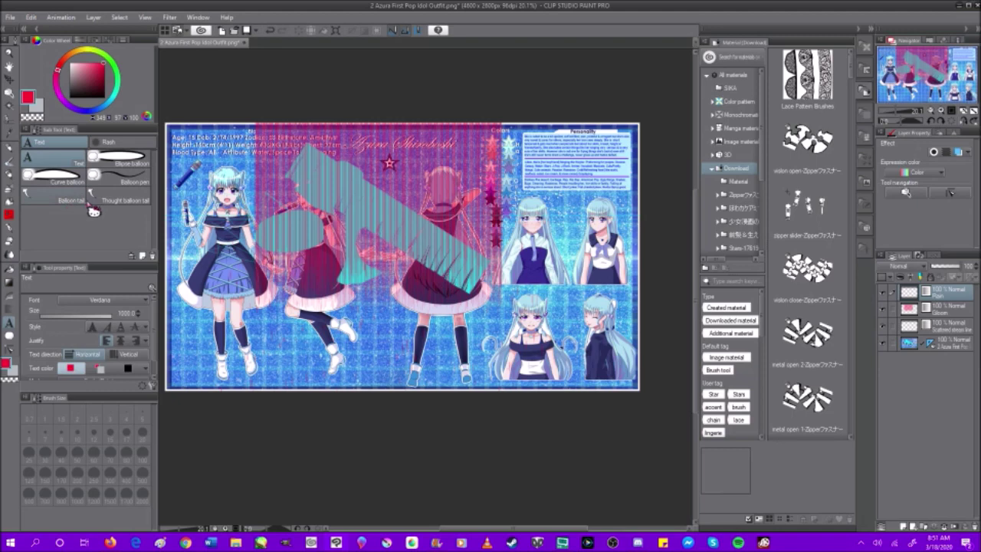
pyautogui.click(114, 143)
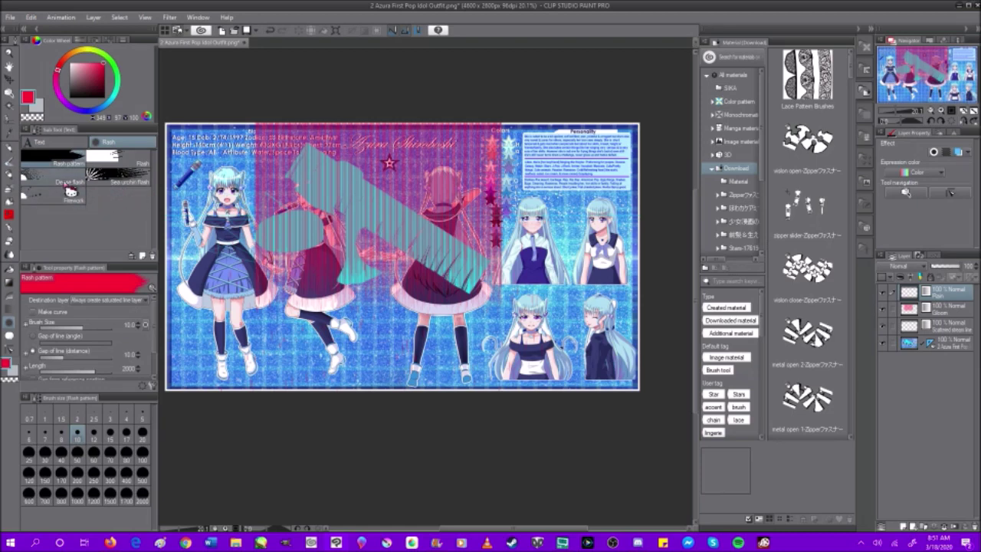
pyautogui.click(67, 143)
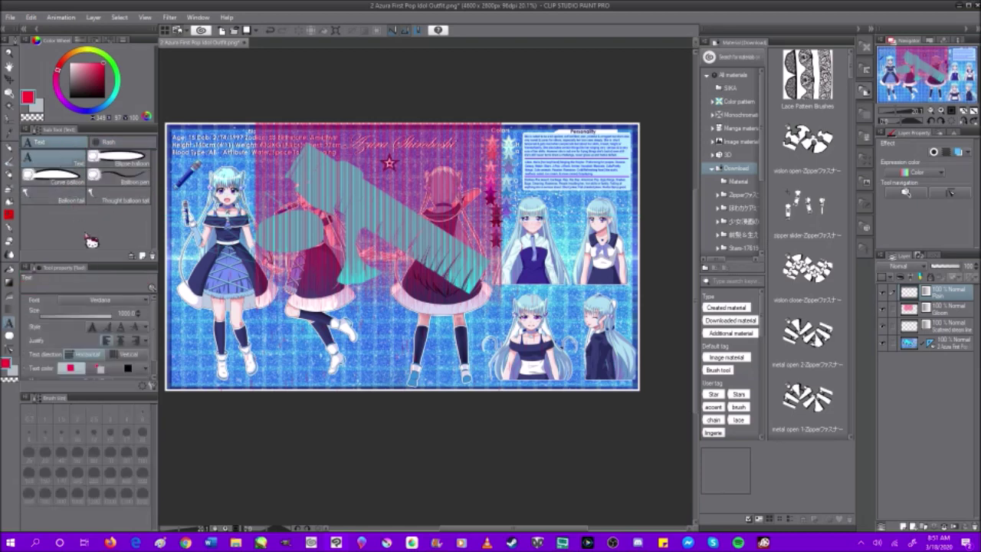
# Step: Browse the fonts available for the Text tool from end to end and close the list
pyautogui.click(100, 300)
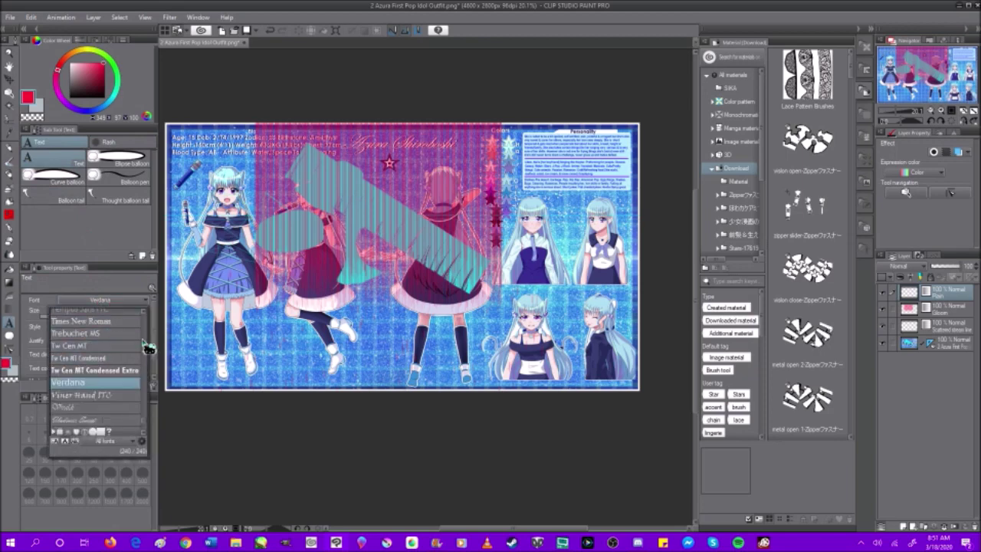
pyautogui.scroll(5, 148, 428)
pyautogui.scroll(3, 148, 432)
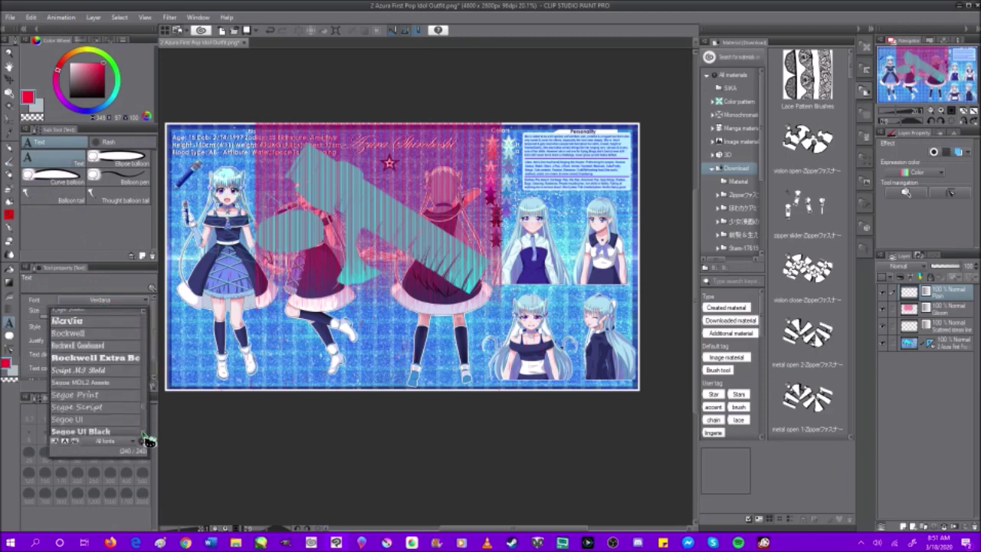
pyautogui.scroll(-10, 149, 429)
pyautogui.scroll(20, 149, 429)
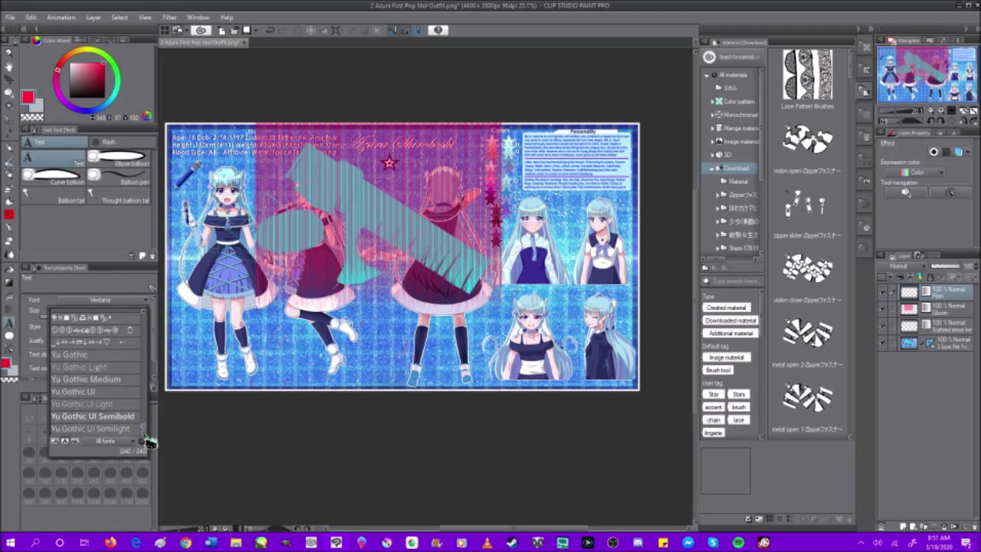
pyautogui.scroll(8, 149, 330)
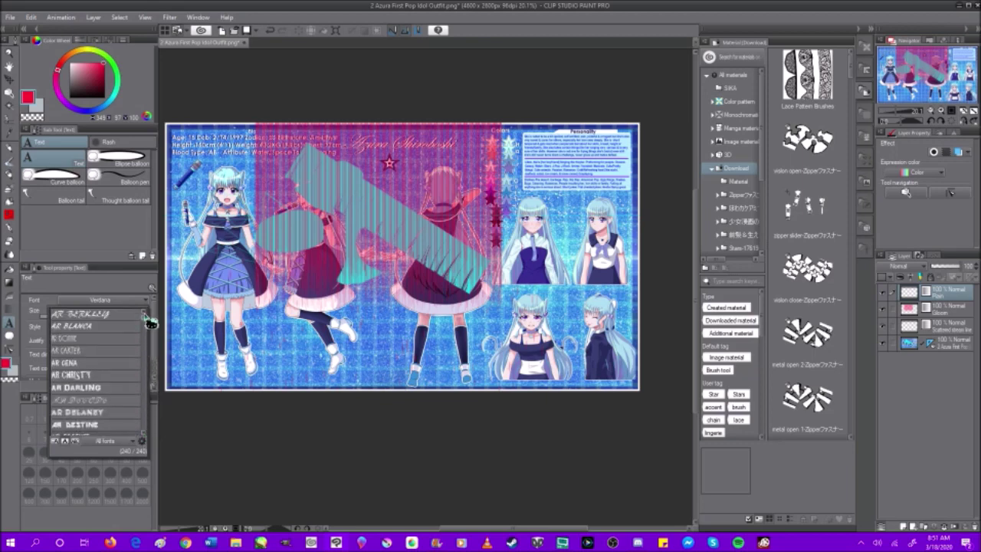
pyautogui.click(146, 297)
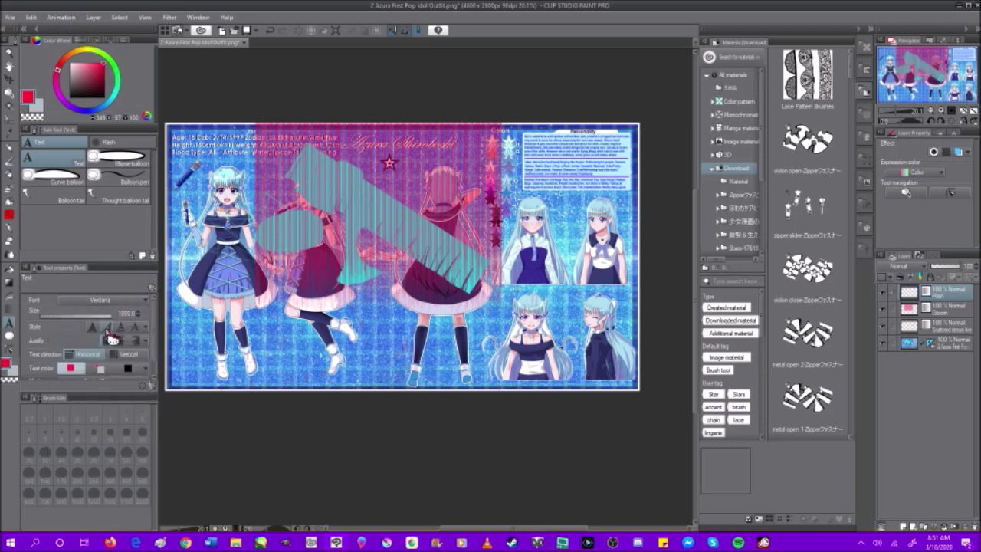
# Step: Set the Text tool's direction to Vertical and review its remaining settings, including the transformation mode
pyautogui.click(125, 356)
pyautogui.scroll(-1, 96, 378)
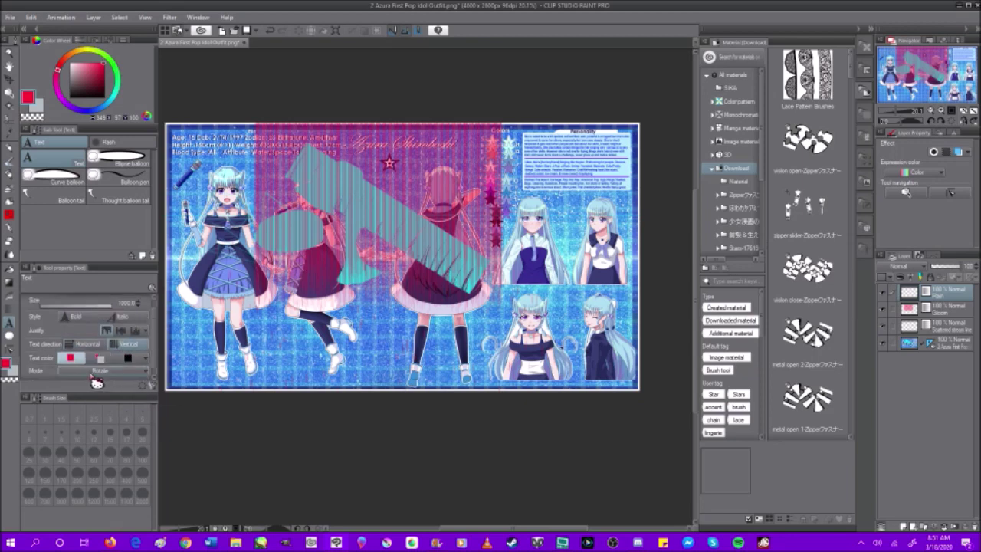
pyautogui.scroll(-1, 120, 379)
pyautogui.scroll(-3, 121, 379)
pyautogui.scroll(-1, 46, 360)
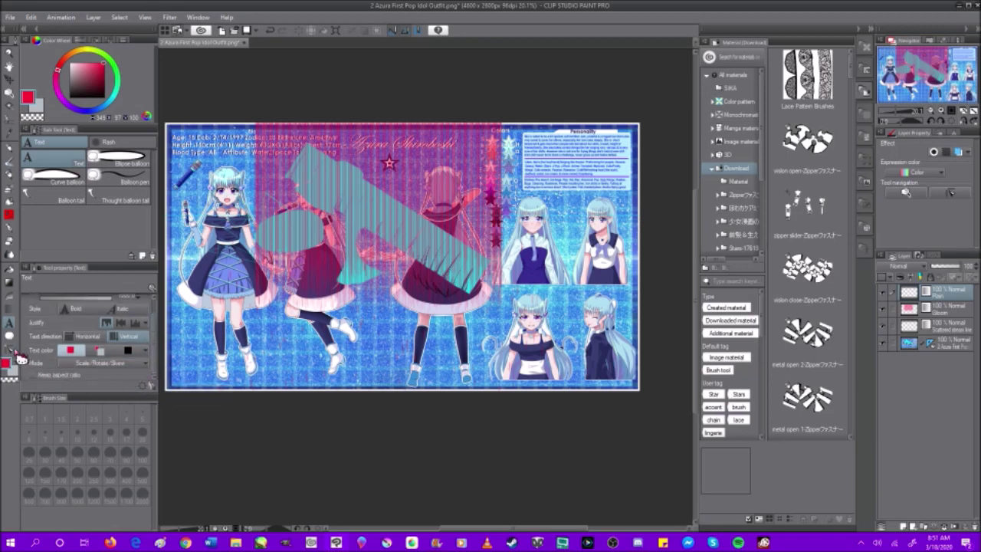
# Step: Draw four overlapping gray-filled rounded balloons over the side-view figure and the surrounding lower area with the Rounded balloon sub tool
pyautogui.click(13, 340)
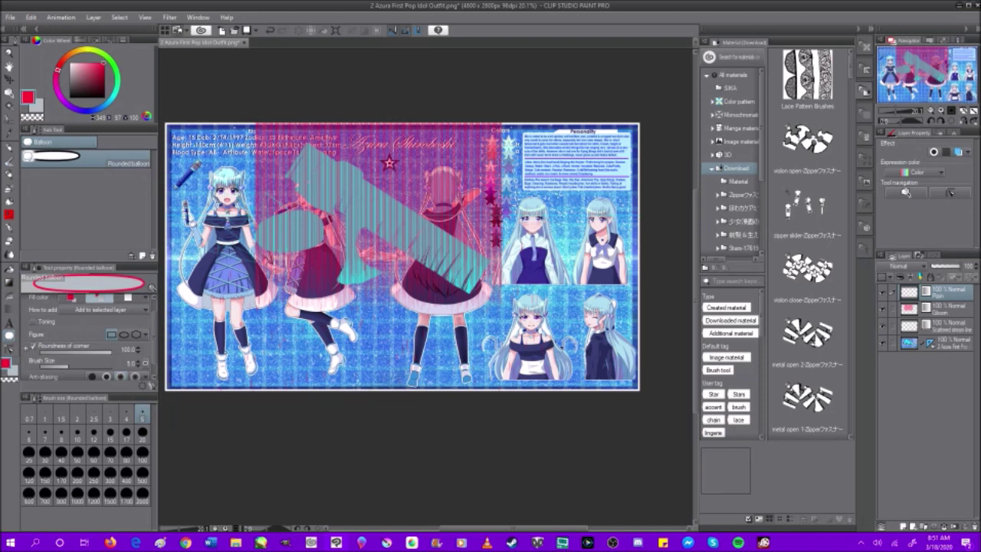
pyautogui.click(10, 324)
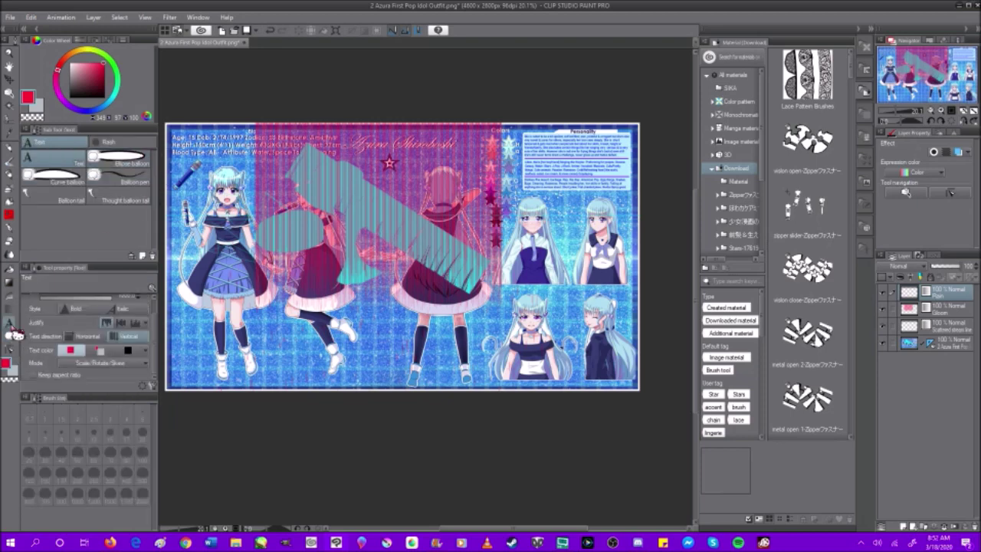
pyautogui.click(13, 337)
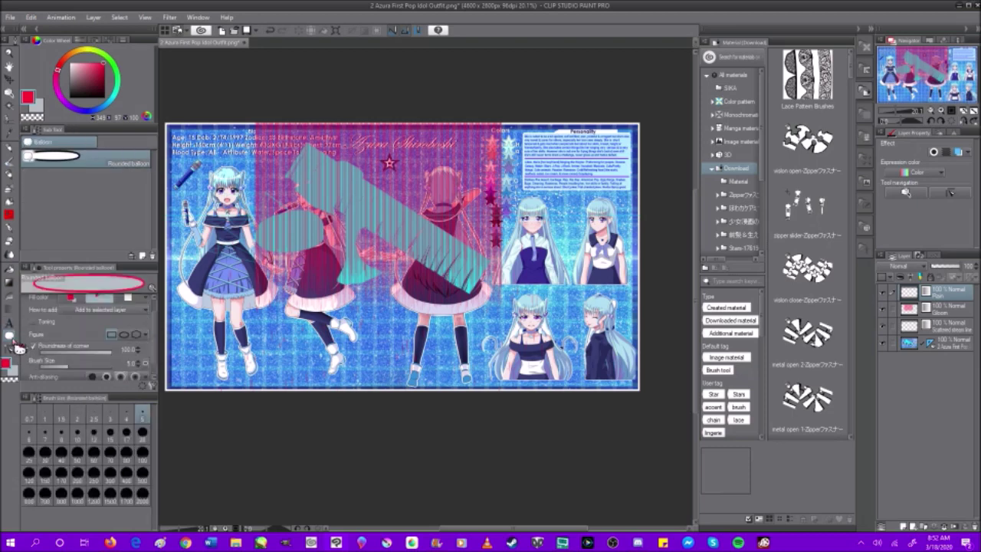
pyautogui.moveTo(243, 193); pyautogui.dragTo(416, 370)
pyautogui.moveTo(322, 317); pyautogui.dragTo(220, 264)
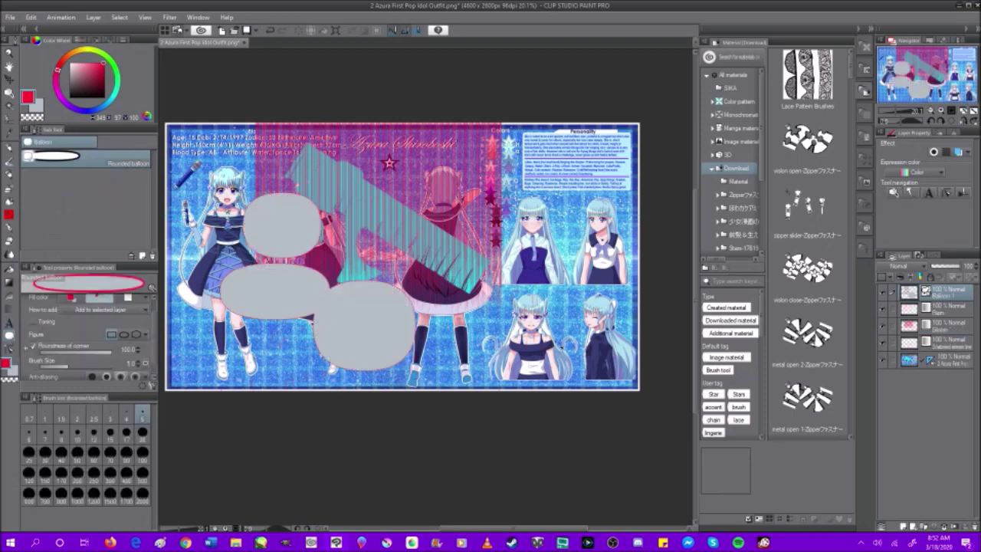
pyautogui.moveTo(381, 321); pyautogui.dragTo(440, 270)
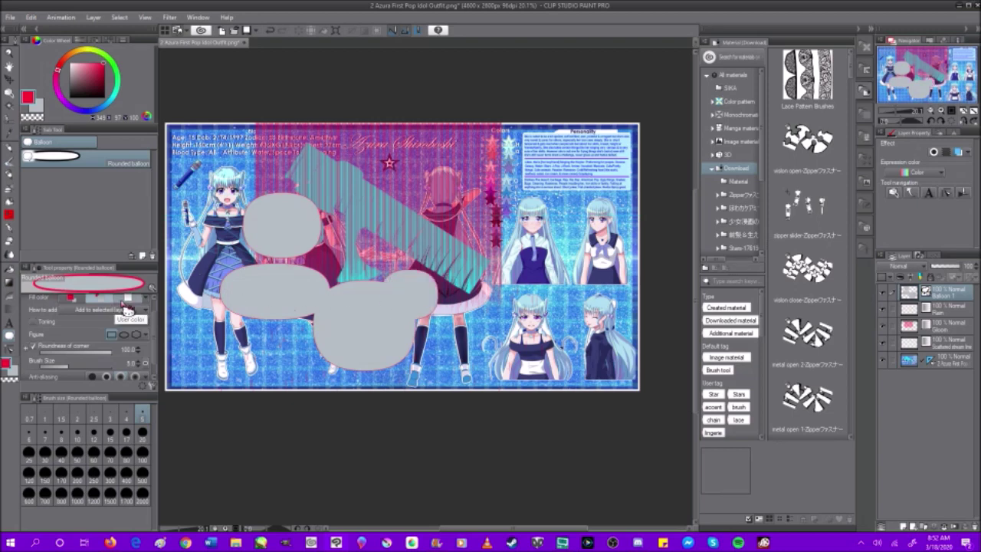
# Step: Review the Correct line sub tools and the Remove dust group with its dust size and mode settings
pyautogui.click(10, 351)
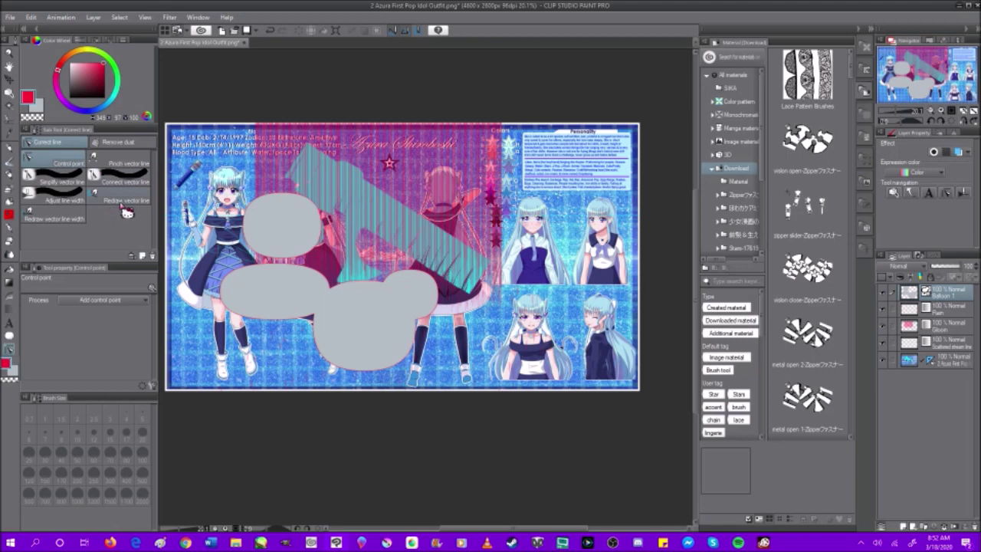
pyautogui.click(130, 142)
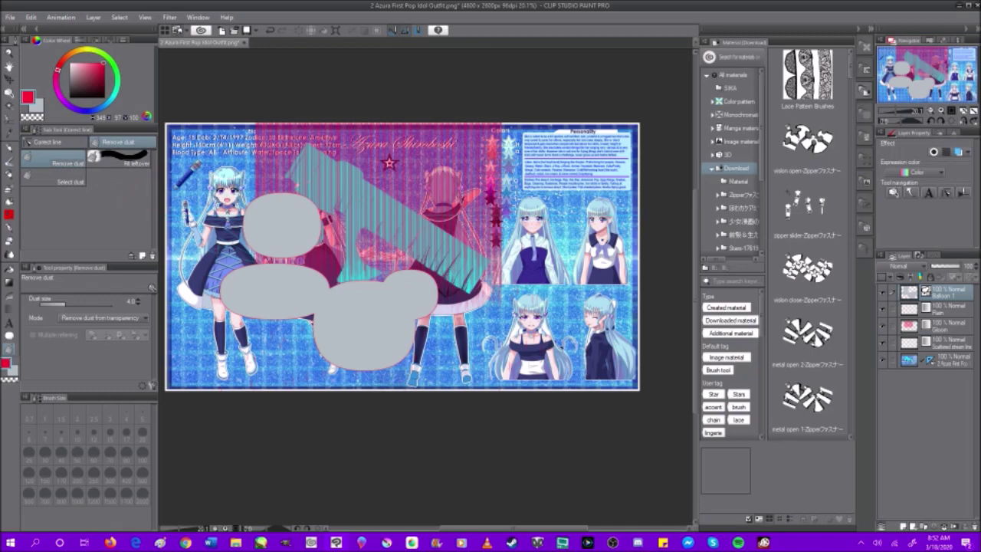
pyautogui.scroll(-2, 450, 130)
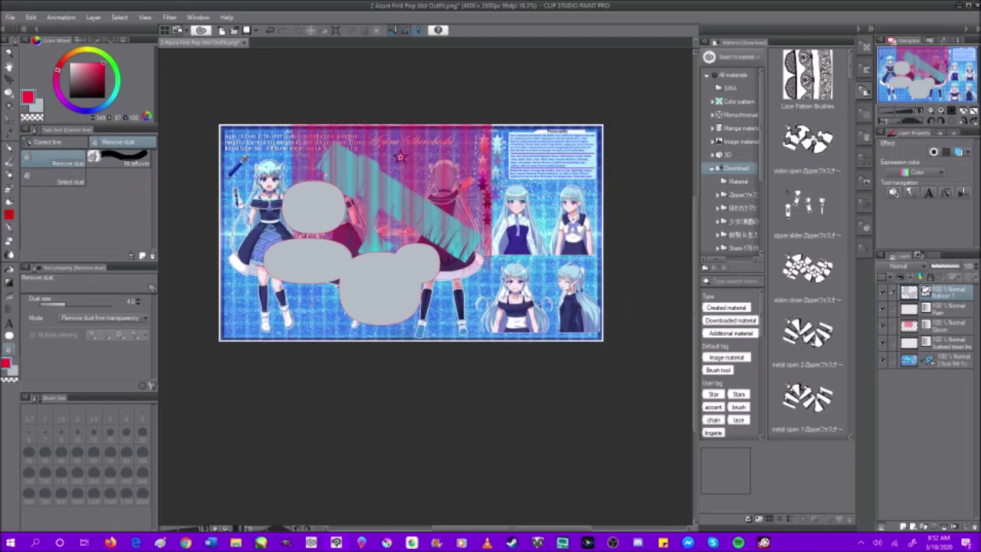
pyautogui.scroll(2, 378, 222)
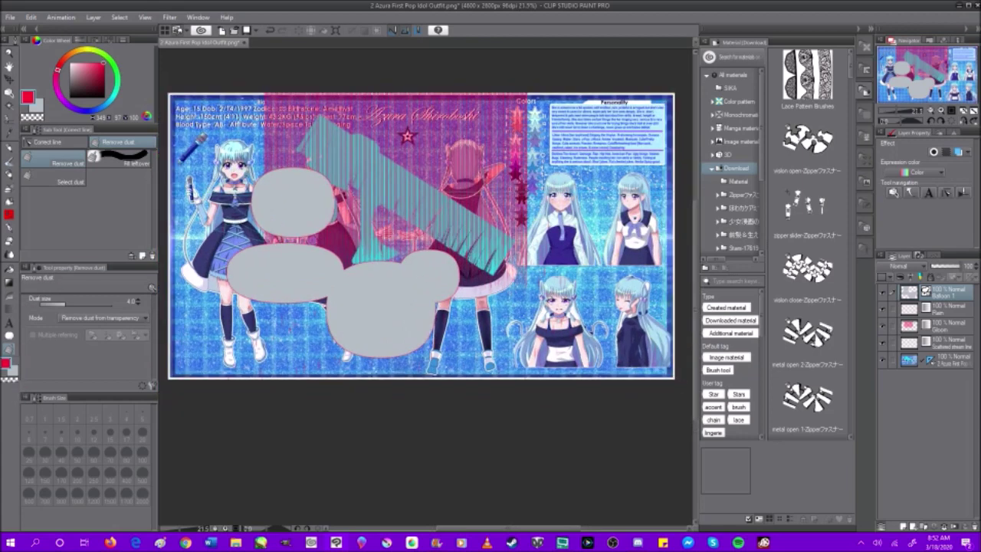
# Step: Draw strokes across the side-view figure with the Fill-in mono pen on a new layer and go over them using the transparent color
pyautogui.click(11, 373)
pyautogui.press('p')
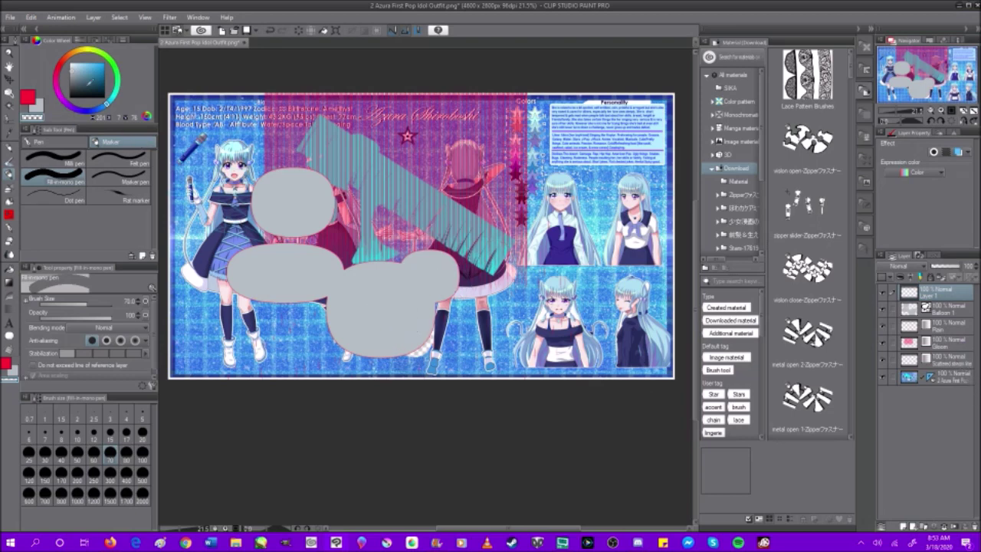
pyautogui.click(103, 64)
pyautogui.moveTo(335, 192)
pyautogui.mouseDown()
pyautogui.moveTo(373, 181)
pyautogui.moveTo(318, 303)
pyautogui.mouseUp()
pyautogui.click(11, 380)
pyautogui.moveTo(383, 299); pyautogui.dragTo(346, 188)
pyautogui.moveTo(418, 146)
pyautogui.mouseDown()
pyautogui.moveTo(310, 284)
pyautogui.moveTo(337, 304)
pyautogui.mouseUp()
pyautogui.moveTo(426, 193); pyautogui.dragTo(422, 157)
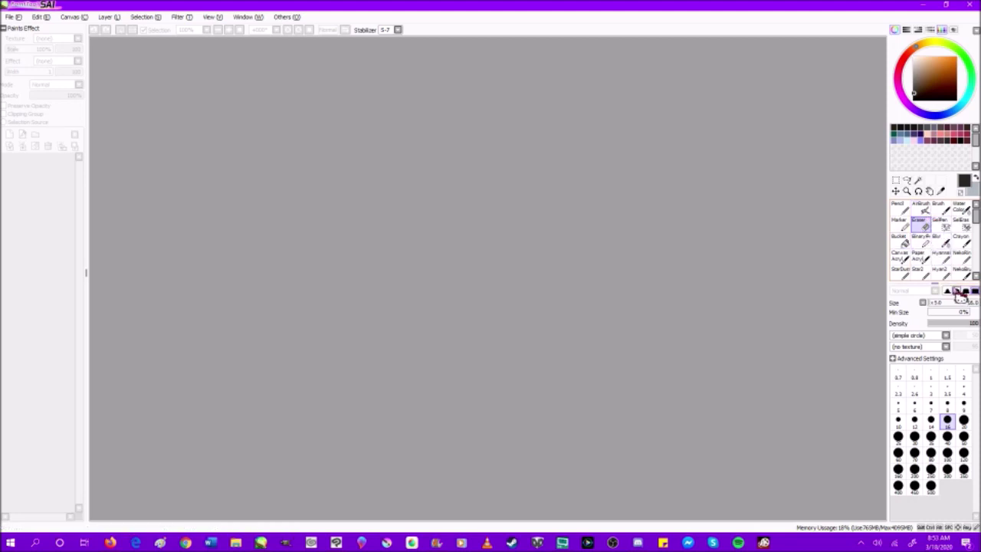
# Step: Review the AirBrush tool's settings in PaintTool SAI
pyautogui.click(920, 209)
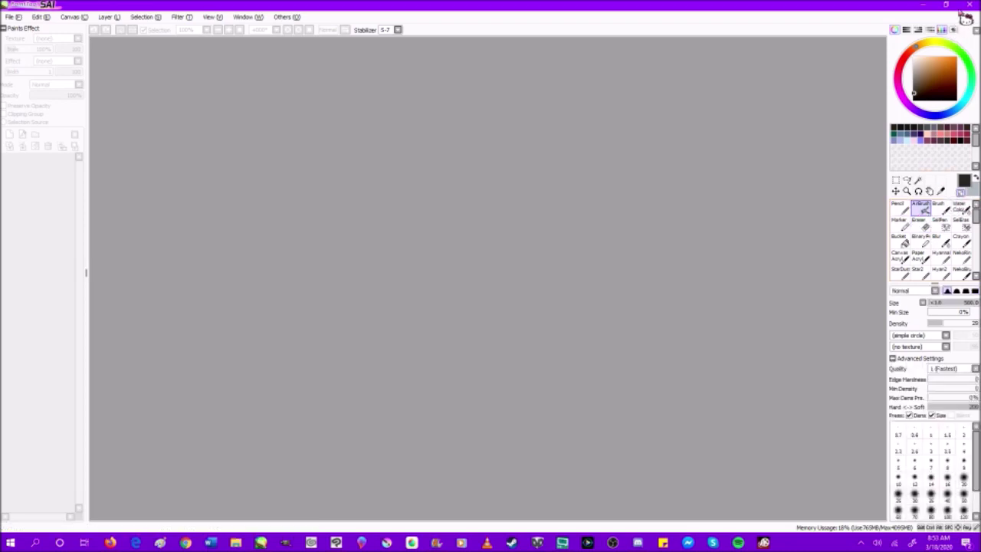
pyautogui.click(967, 5)
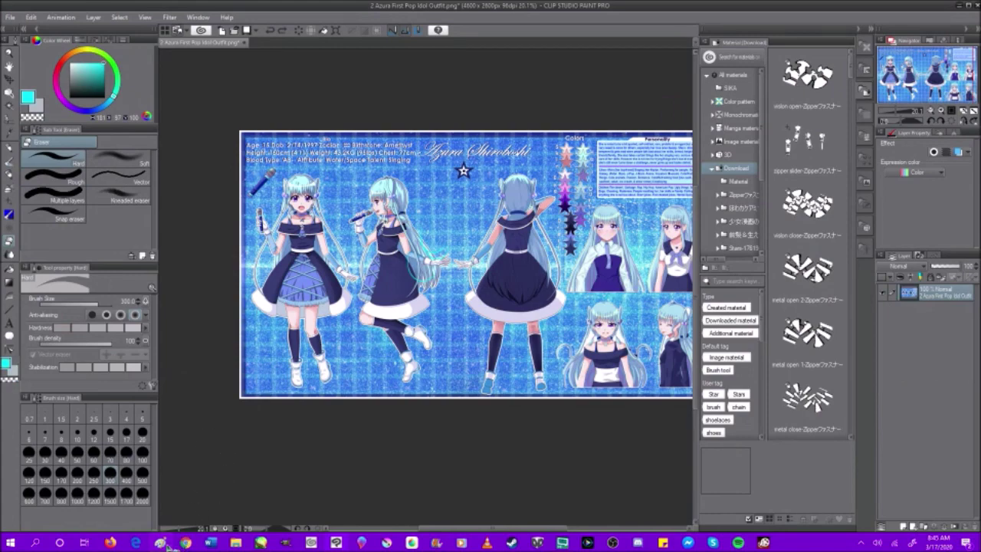
# Step: Switch to the Paint comparison chart and fill in Drawing Tools: dash and check for Clip Studio Paint; check, check and dash for PaintTool SAI
pyautogui.click(162, 542)
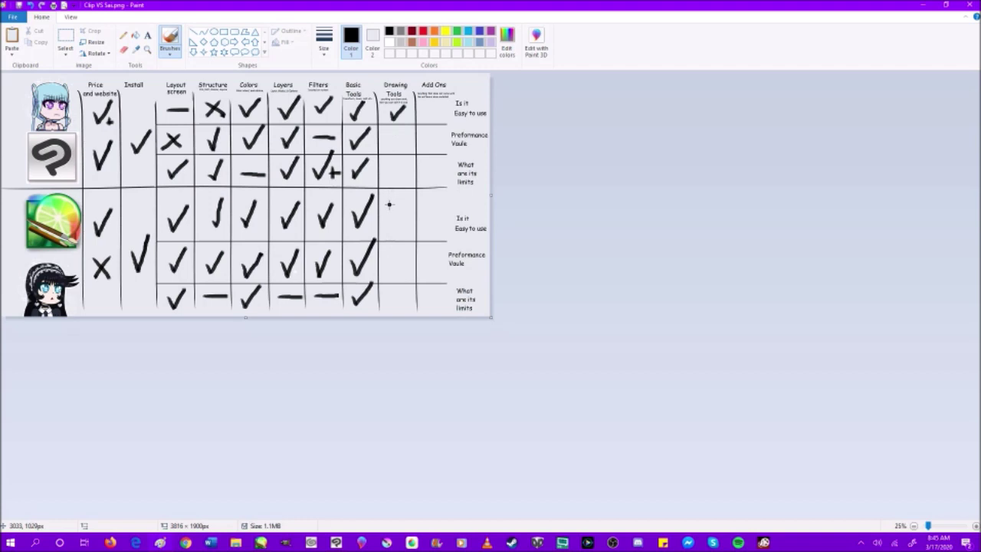
pyautogui.moveTo(396, 213); pyautogui.dragTo(409, 194)
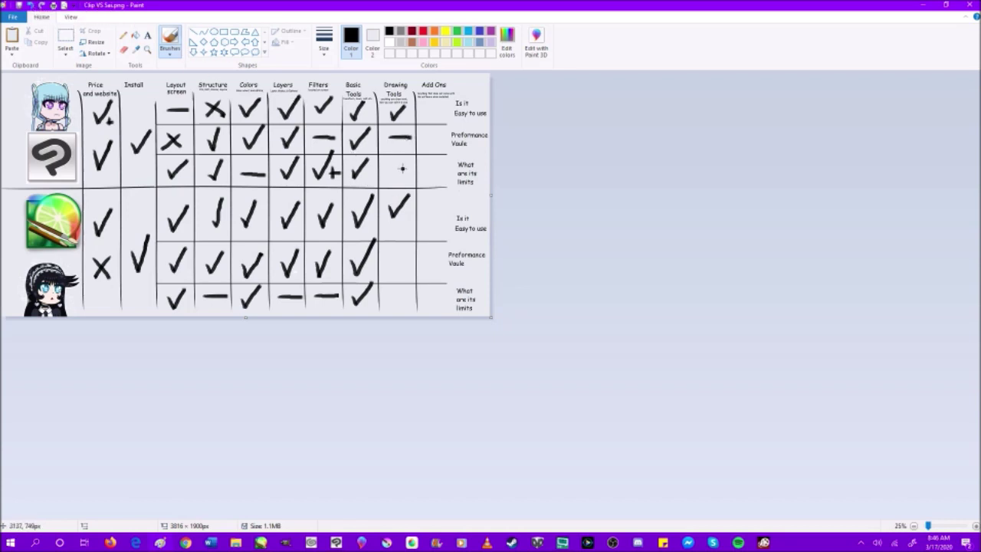
pyautogui.moveTo(387, 167); pyautogui.dragTo(407, 162)
pyautogui.moveTo(392, 263); pyautogui.dragTo(414, 244)
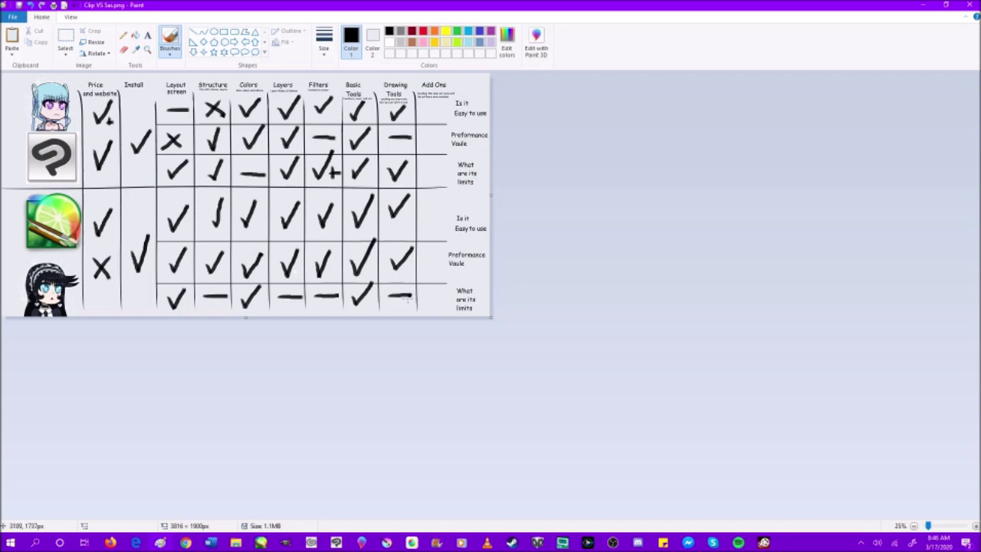
# Step: Switch to PaintTool SAI and look through the Brush tool's list of textures
pyautogui.click(264, 543)
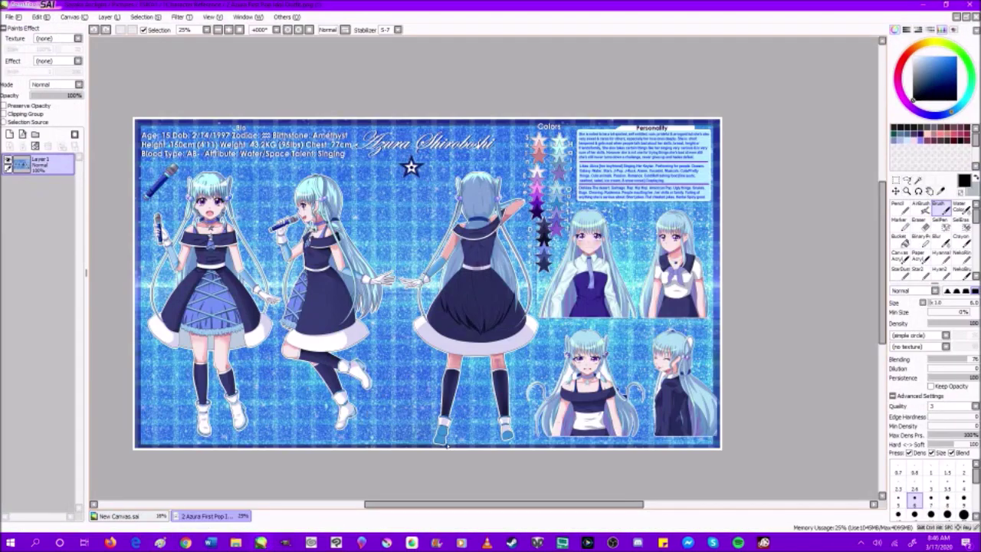
pyautogui.scroll(-2, 932, 239)
pyautogui.scroll(2, 931, 239)
pyautogui.click(936, 348)
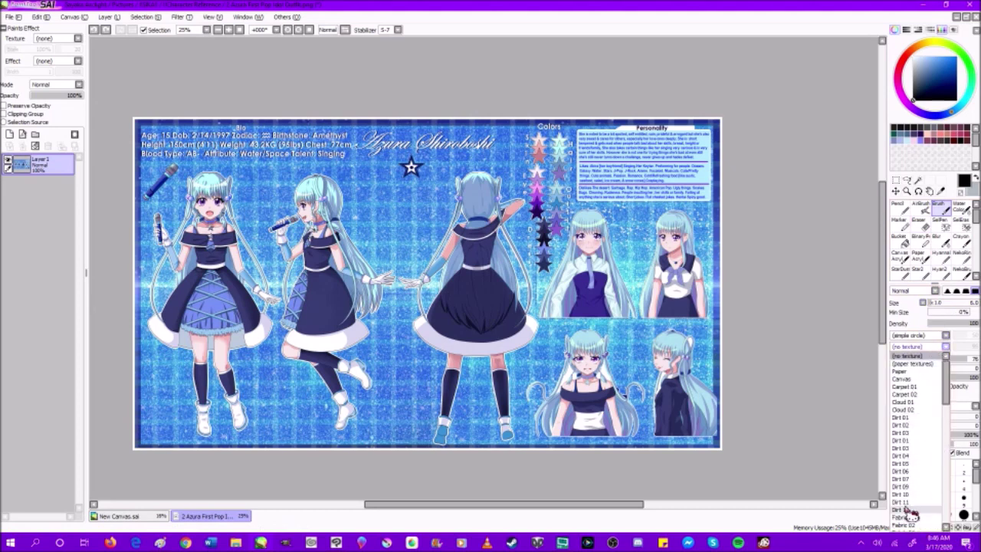
pyautogui.click(469, 479)
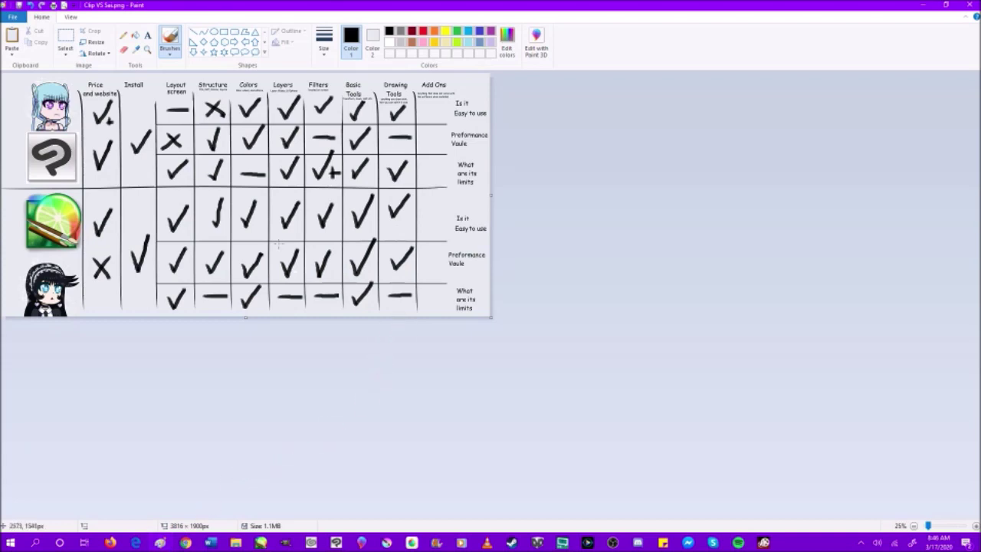
# Step: Undo the dash in PaintTool SAI's Drawing Tools limits cell in Paint, and return to the reference sheet in PaintTool SAI
pyautogui.click(30, 5)
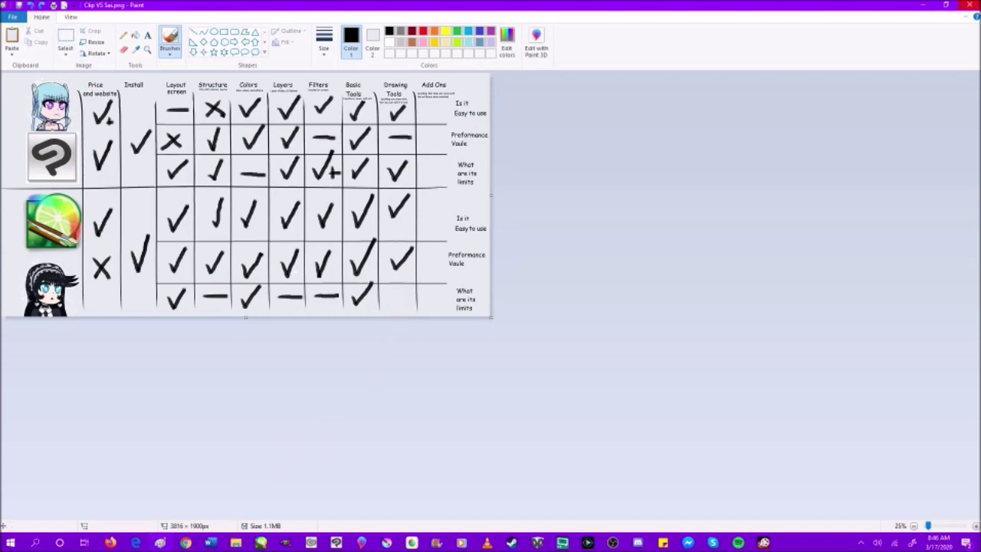
pyautogui.click(932, 7)
pyautogui.scroll(2, 626, 154)
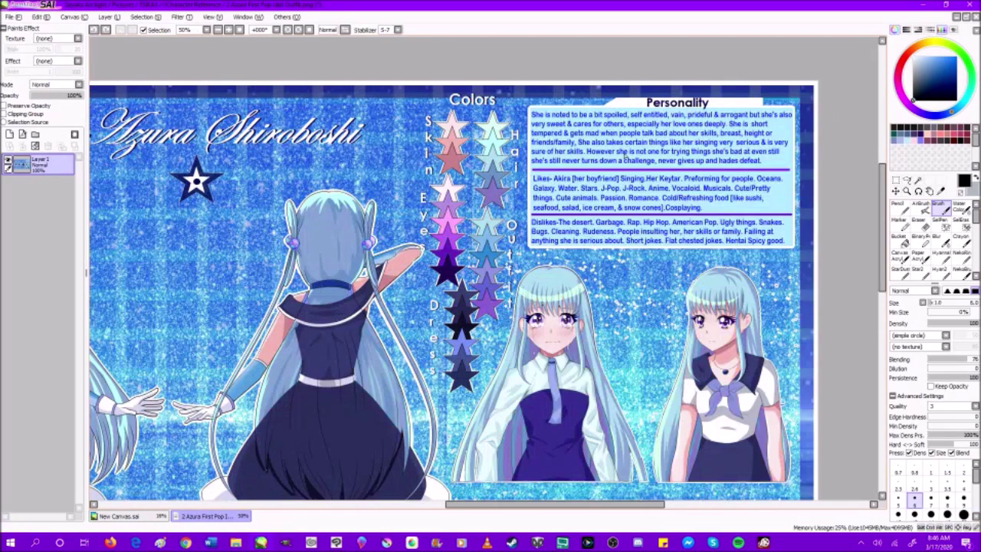
pyautogui.scroll(-3, 626, 155)
pyautogui.scroll(1, 598, 163)
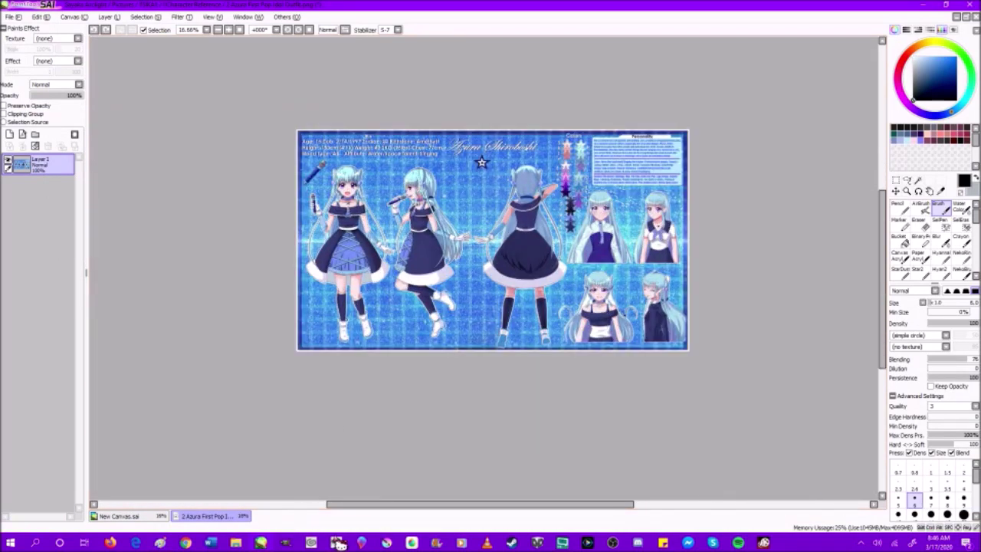
# Step: Switch to Clip Studio Paint and review the customized decoration brush groups
pyautogui.click(337, 543)
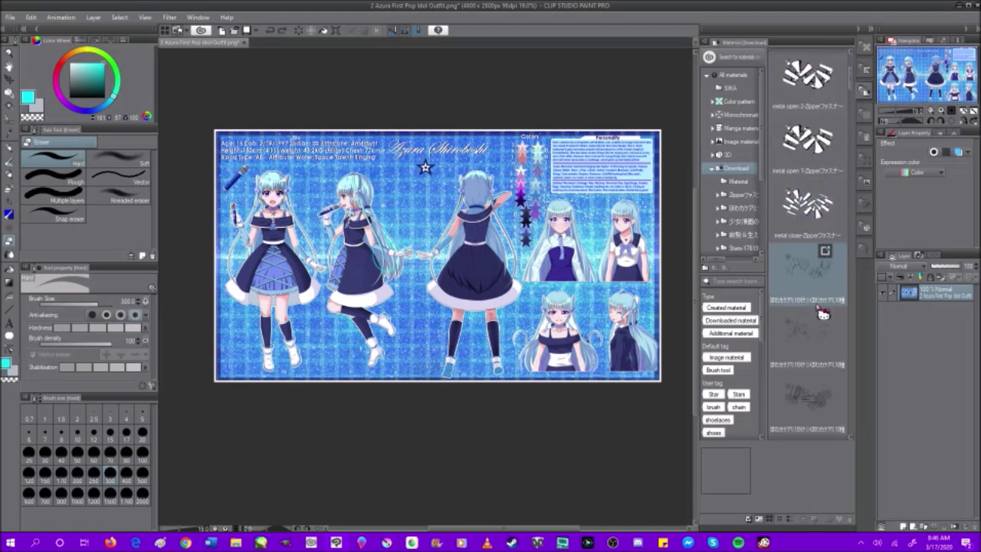
pyautogui.click(10, 227)
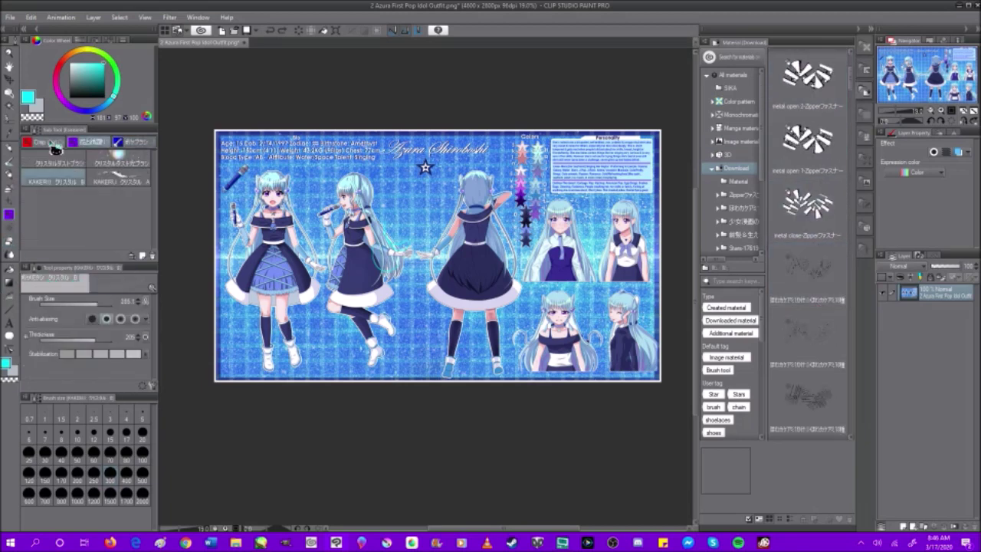
pyautogui.click(11, 163)
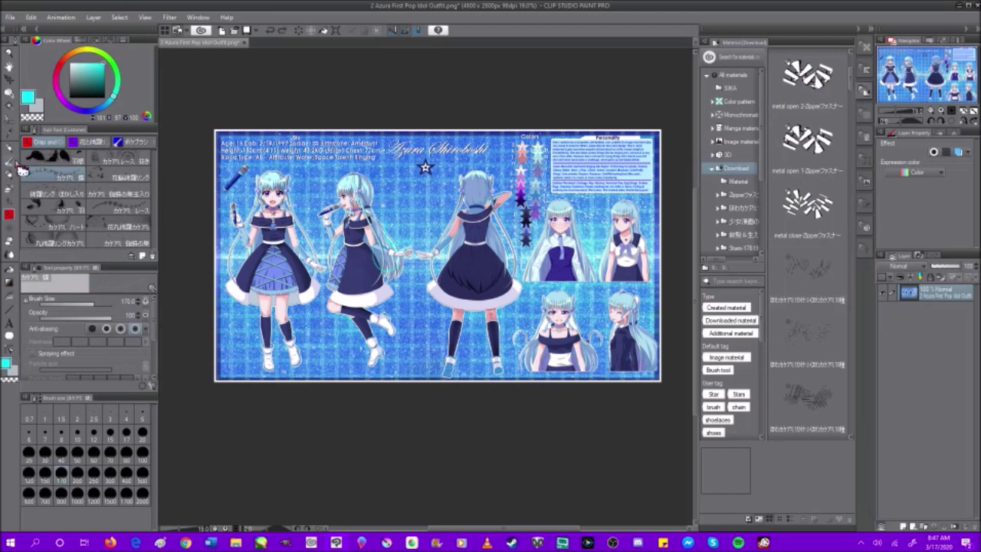
# Step: Paint a cyan dab between the side- and back-view figures with a size 300 Manga Tools brush, and open the Effects group
pyautogui.click(9, 226)
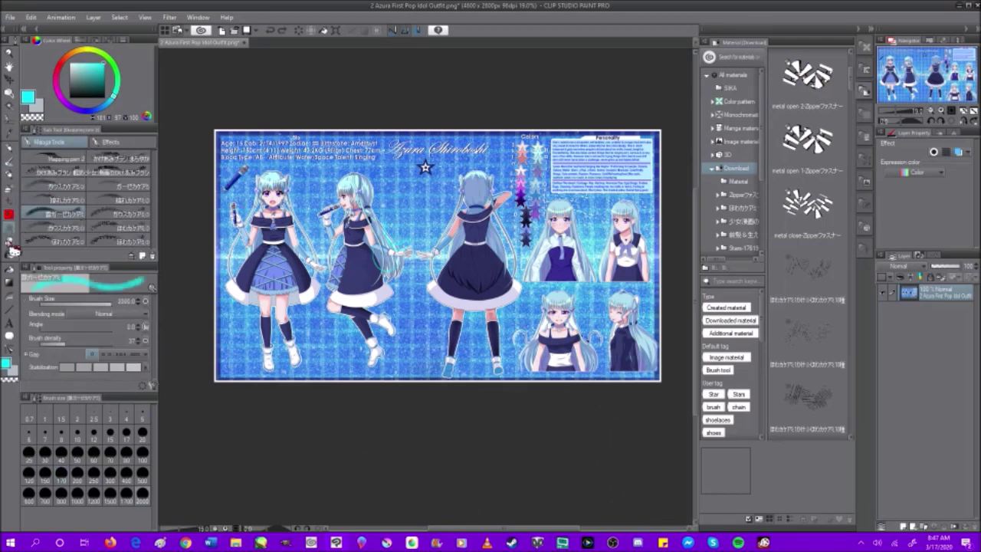
pyautogui.click(121, 228)
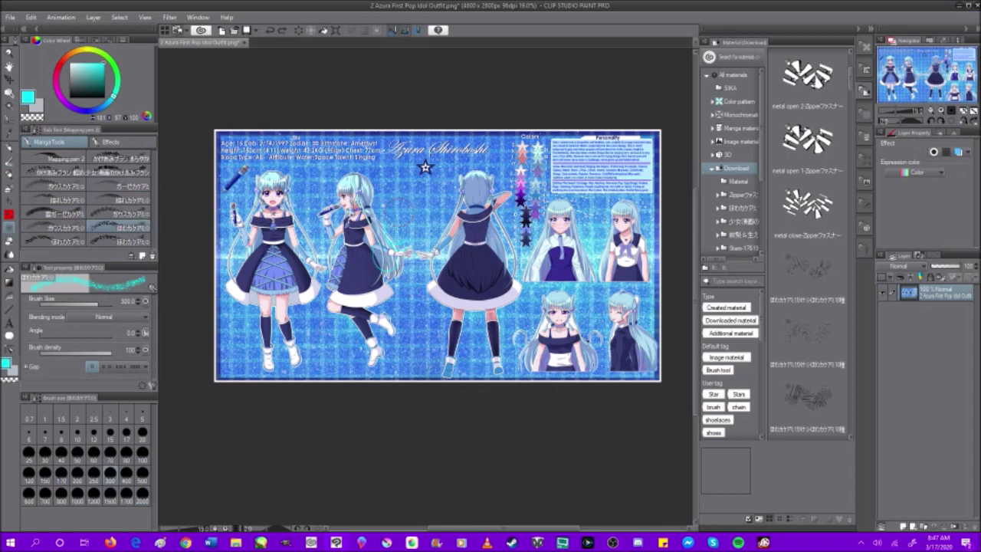
pyautogui.scroll(1, 418, 213)
pyautogui.click(115, 142)
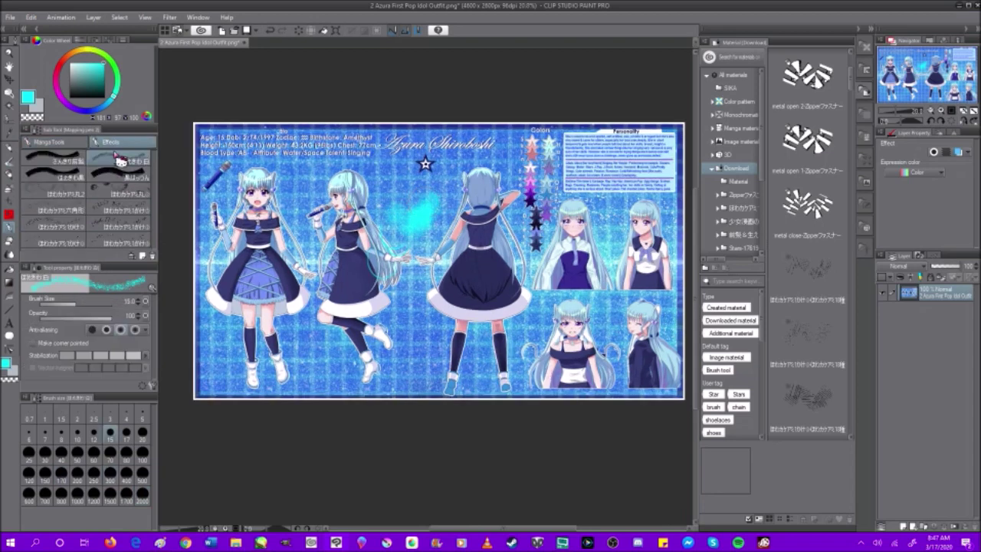
# Step: Try a size 400 Effects brush stroke in cyan across the side-view figure, and undo it
pyautogui.click(119, 177)
pyautogui.moveTo(285, 173); pyautogui.dragTo(367, 228)
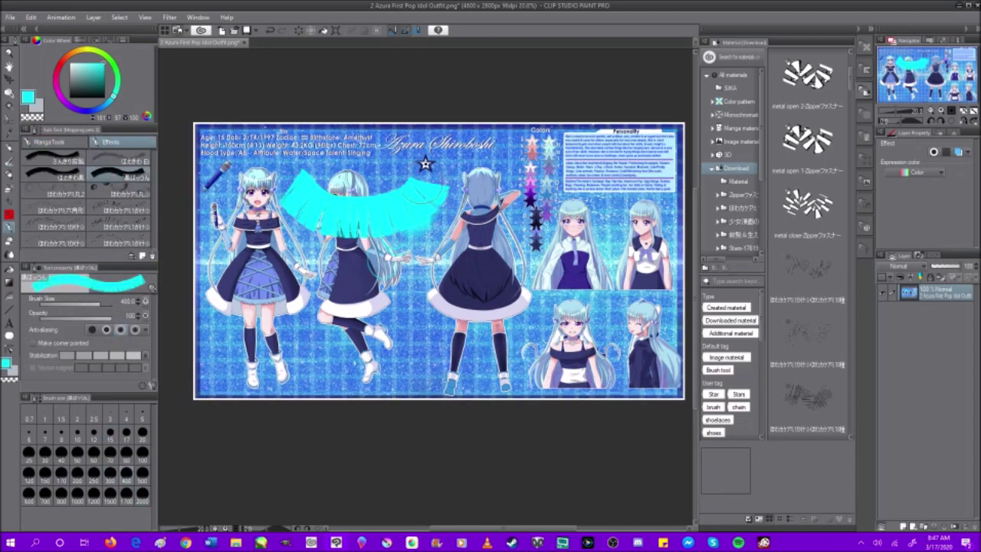
pyautogui.click(271, 32)
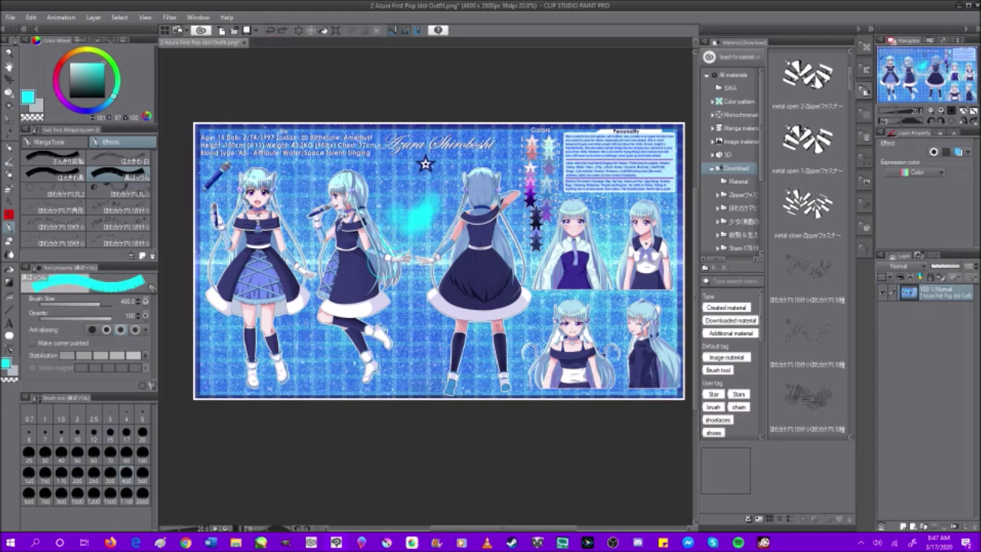
# Step: Close the character reference sheet in Clip Studio Paint without saving its changes
pyautogui.click(11, 161)
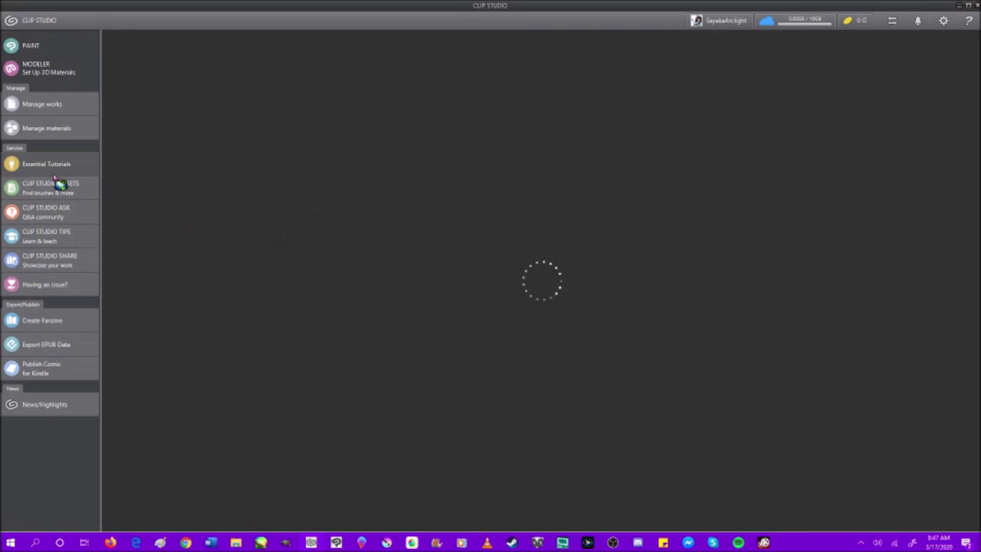
pyautogui.click(336, 542)
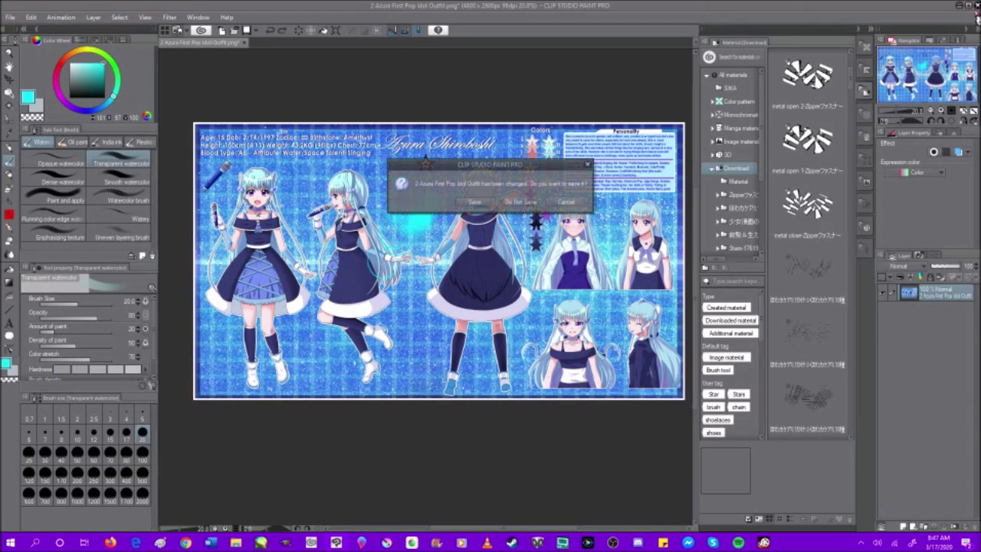
pyautogui.click(527, 207)
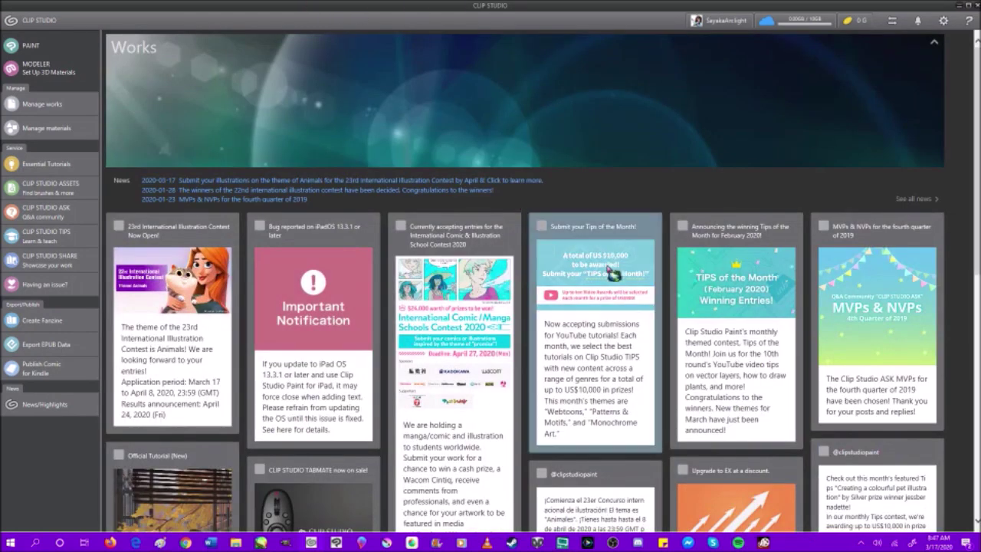
# Step: Look through the CLIP STUDIO launcher's home feed of news, tutorials, tips and assets
pyautogui.scroll(-5, 613, 273)
pyautogui.scroll(-10, 603, 267)
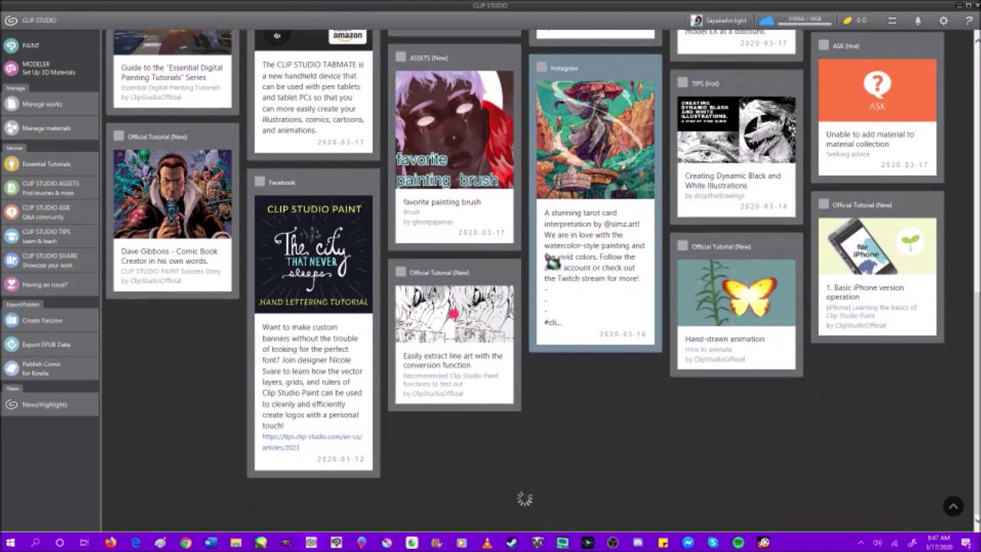
pyautogui.scroll(-10, 291, 219)
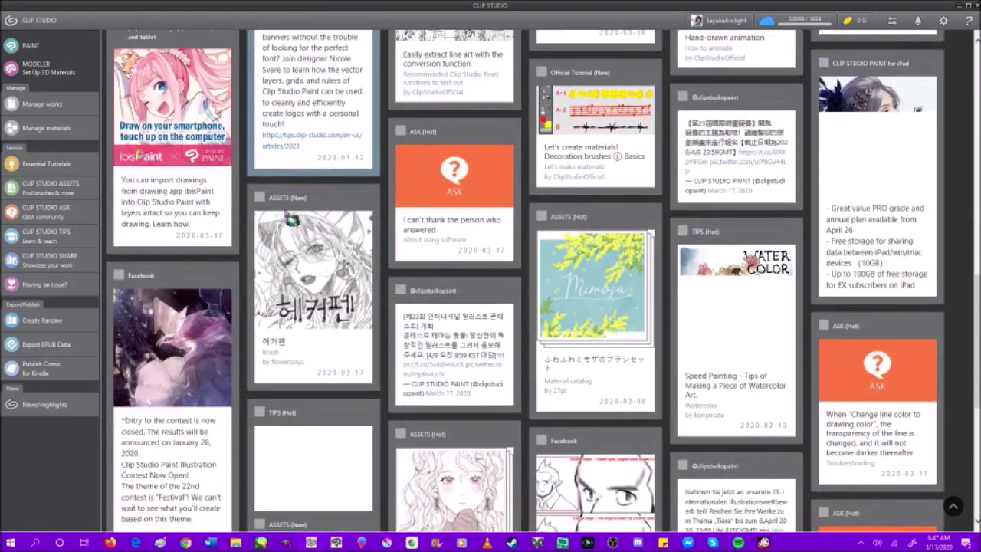
pyautogui.scroll(15, 289, 218)
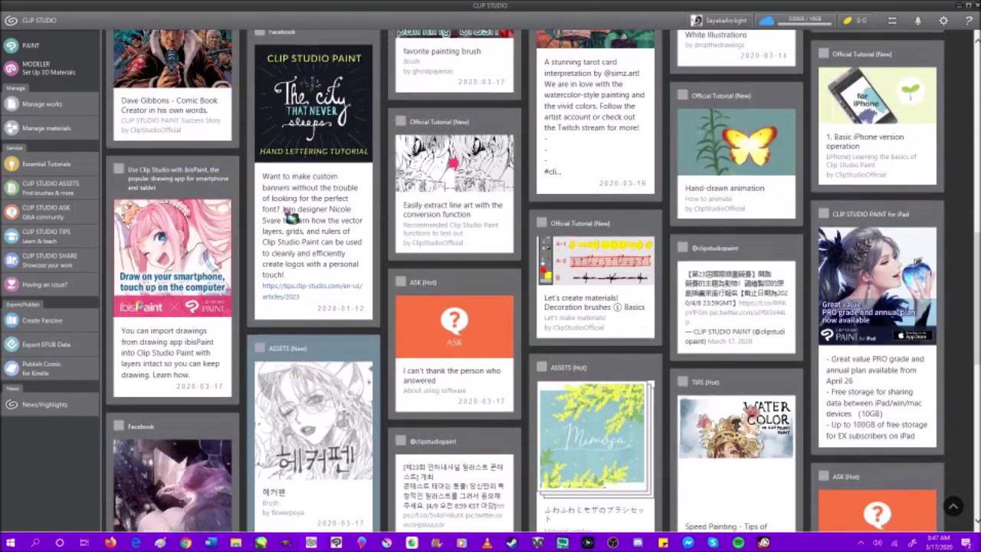
pyautogui.scroll(-4, 292, 216)
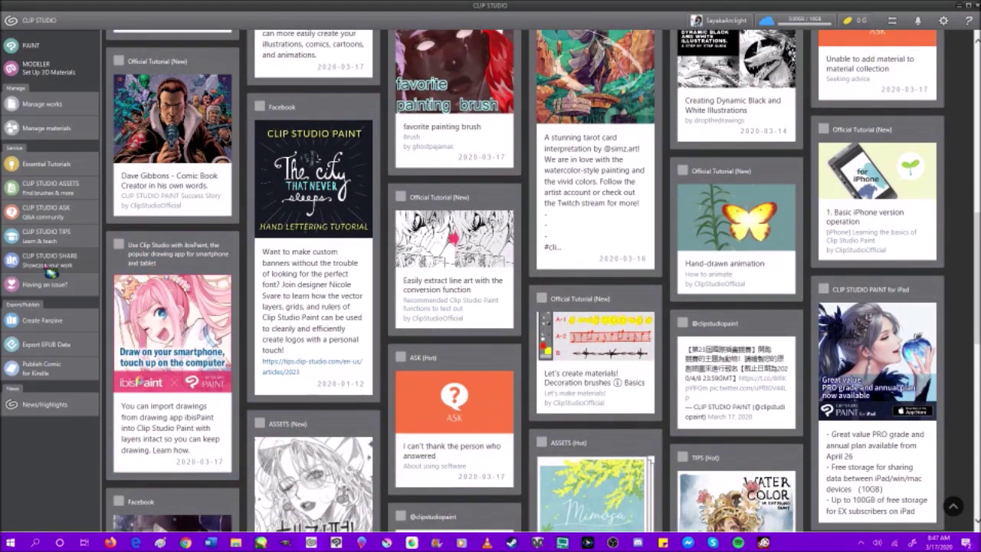
# Step: Open CLIP STUDIO ASSETS and look through its new and ranking materials
pyautogui.click(62, 214)
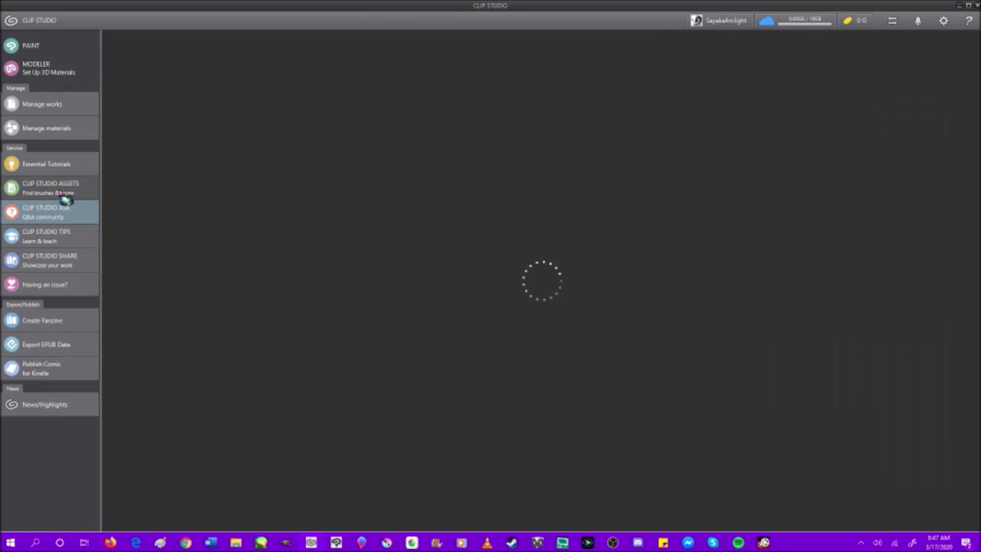
pyautogui.click(62, 193)
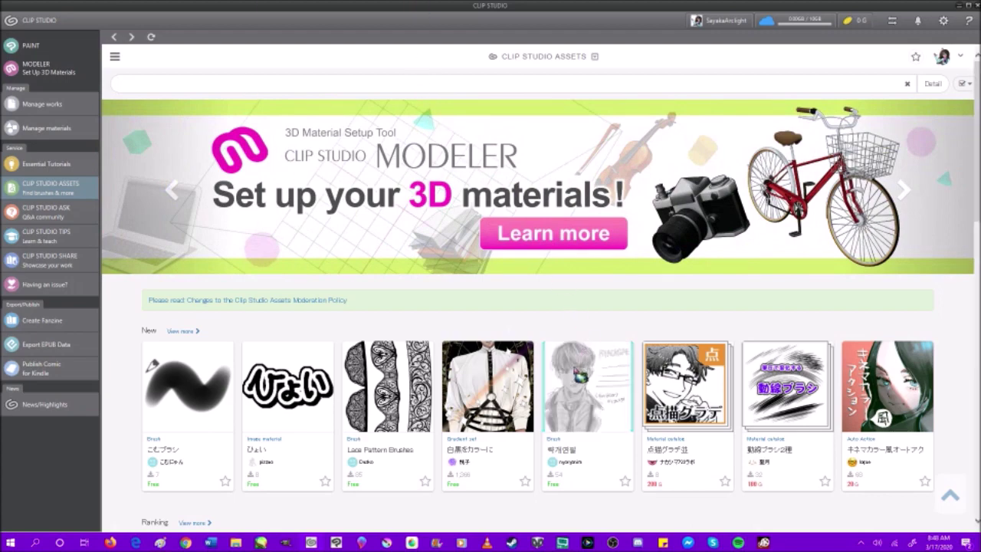
pyautogui.scroll(-3, 546, 397)
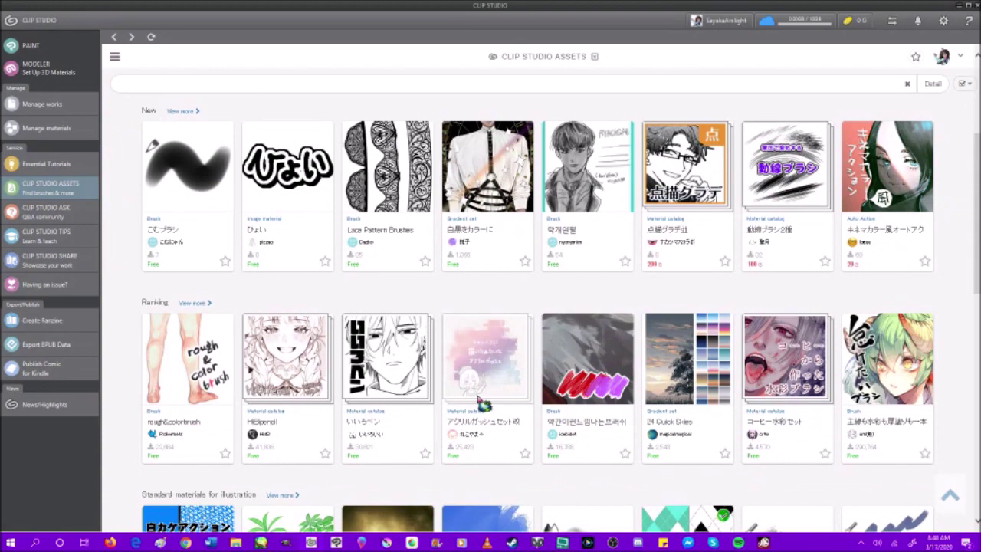
pyautogui.scroll(-1, 483, 404)
pyautogui.scroll(3, 422, 324)
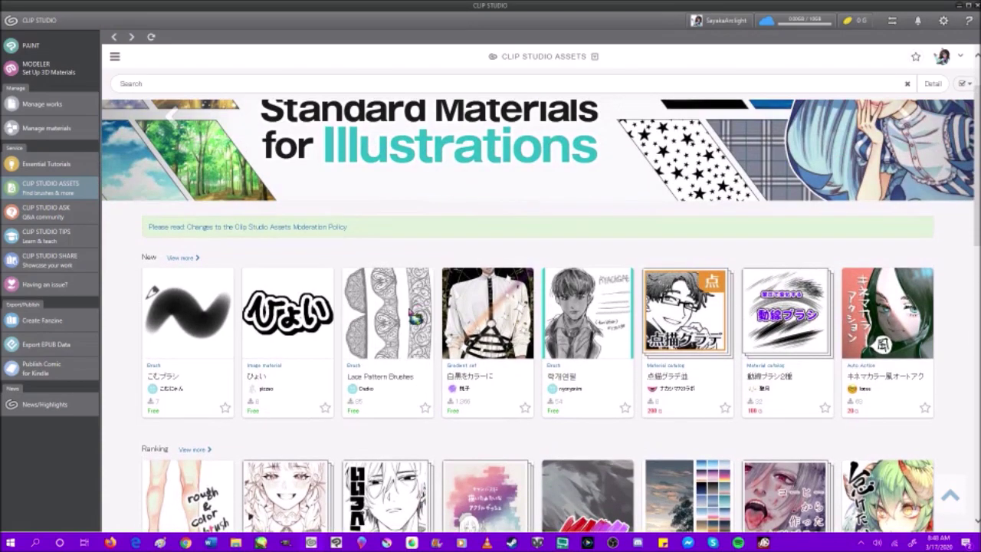
# Step: Open the Lace Pattern Brushes material and examine its eight sample patterns and page details
pyautogui.click(417, 316)
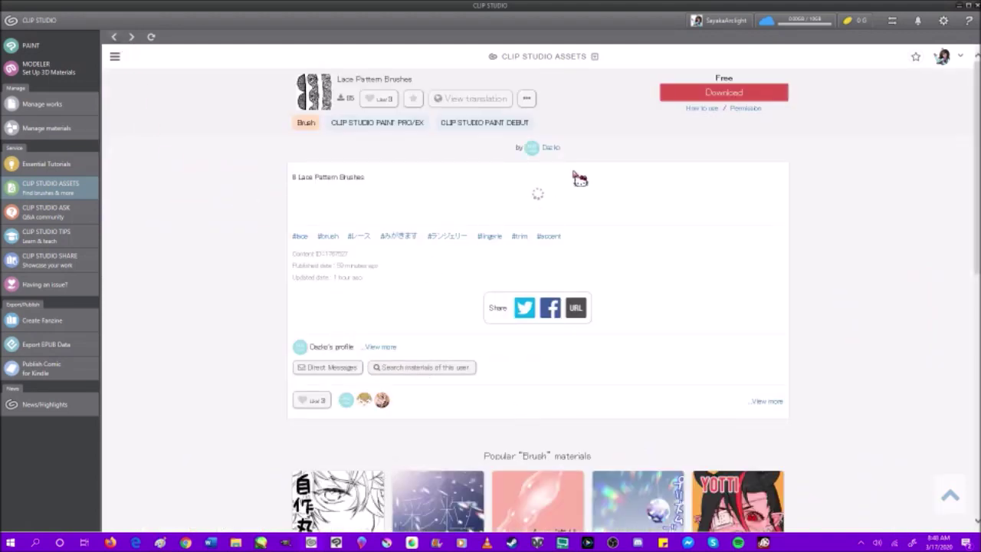
pyautogui.scroll(-4, 543, 164)
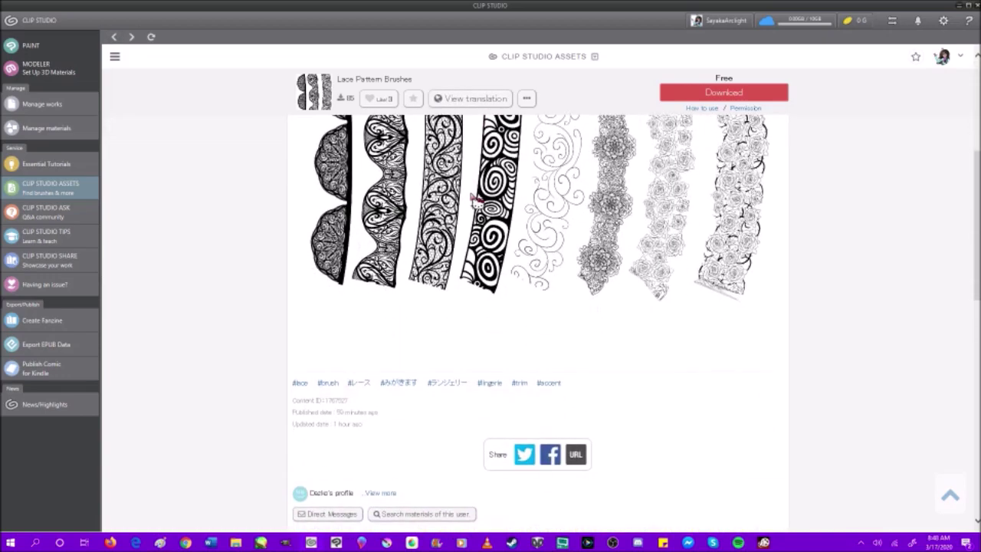
pyautogui.scroll(-5, 470, 223)
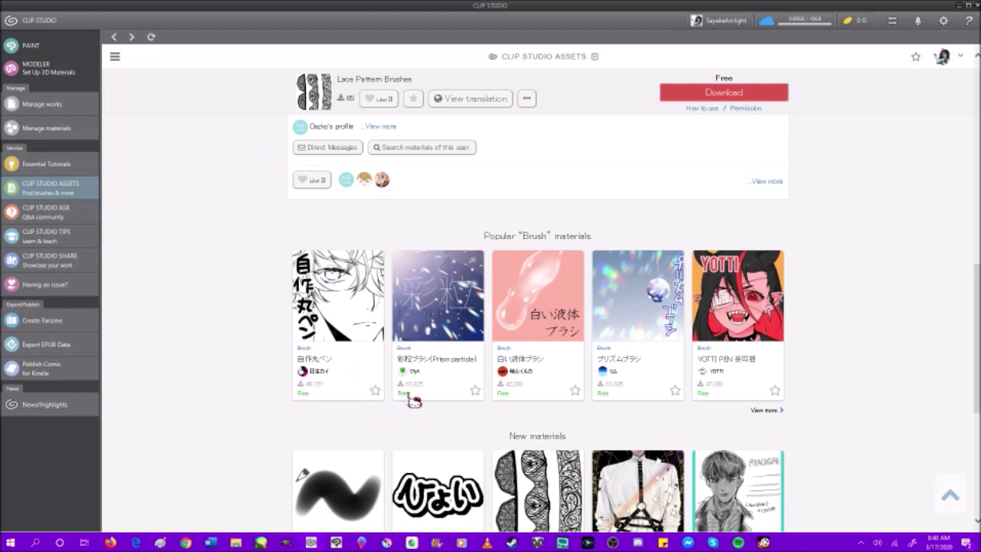
pyautogui.scroll(-4, 414, 400)
pyautogui.scroll(8, 462, 295)
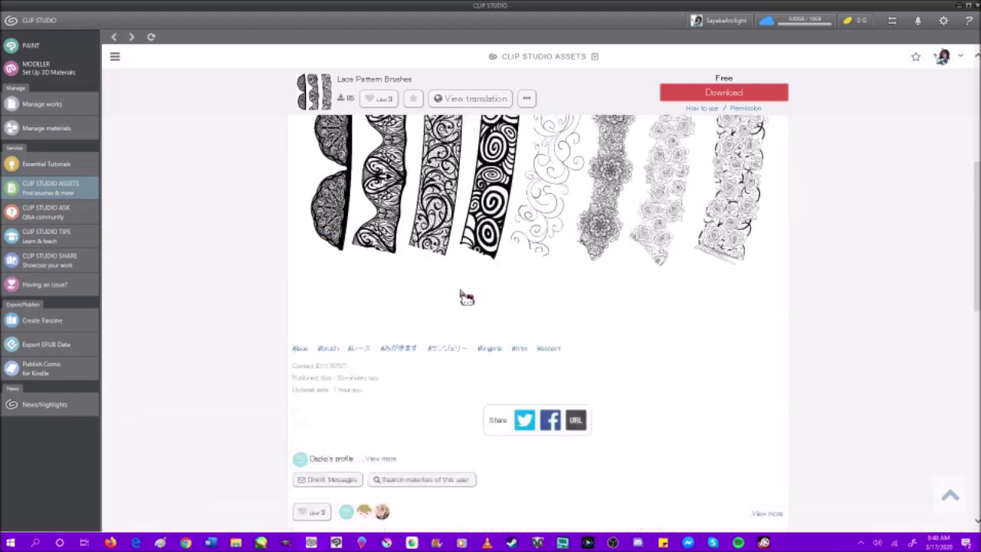
pyautogui.scroll(5, 466, 297)
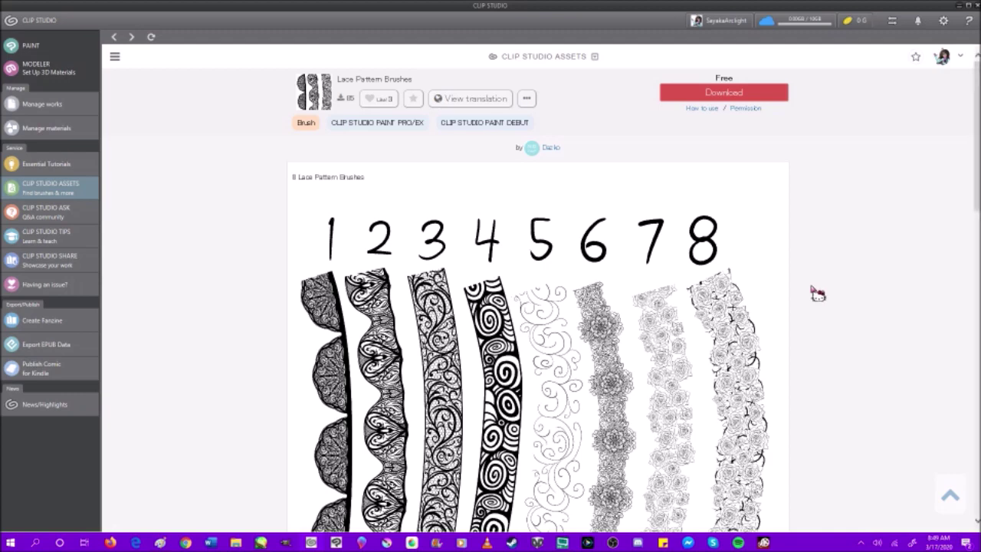
pyautogui.scroll(-5, 817, 293)
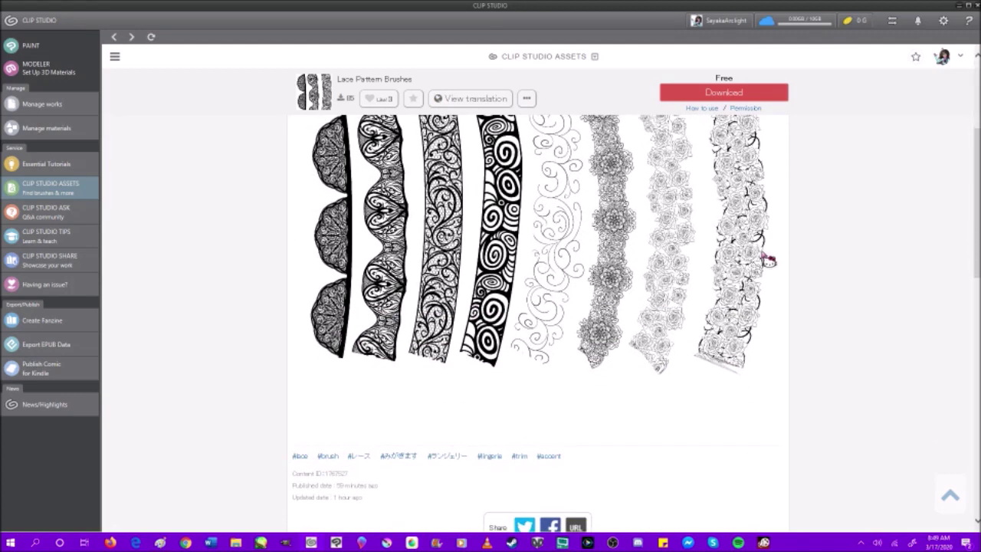
pyautogui.scroll(5, 735, 237)
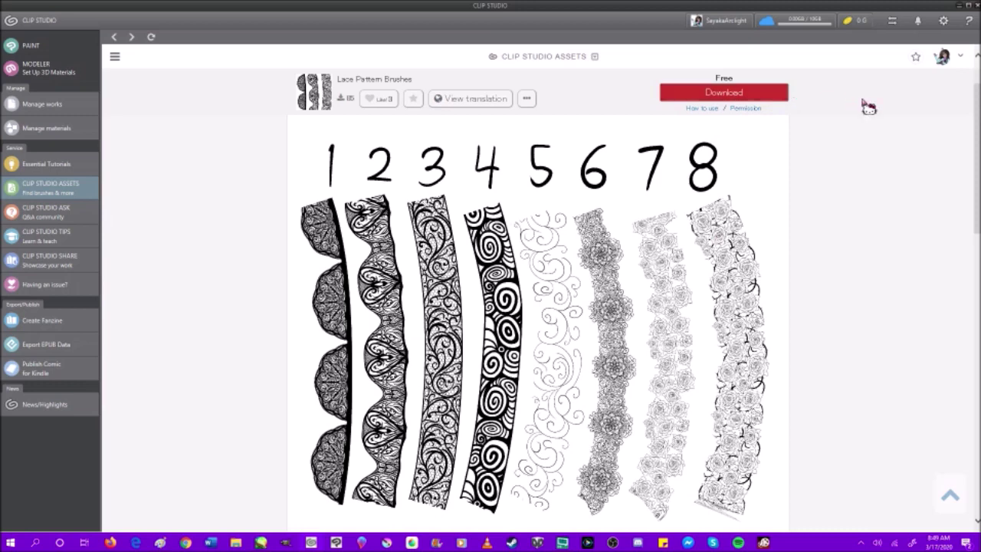
pyautogui.scroll(1, 702, 228)
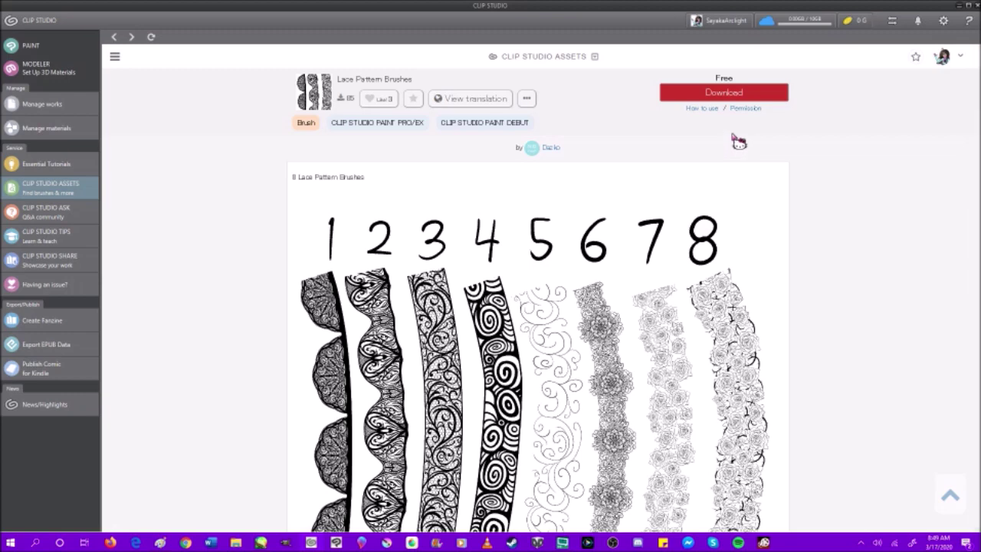
# Step: Download the free Lace Pattern Brushes material and return to the CLIP STUDIO ASSETS front page
pyautogui.click(730, 98)
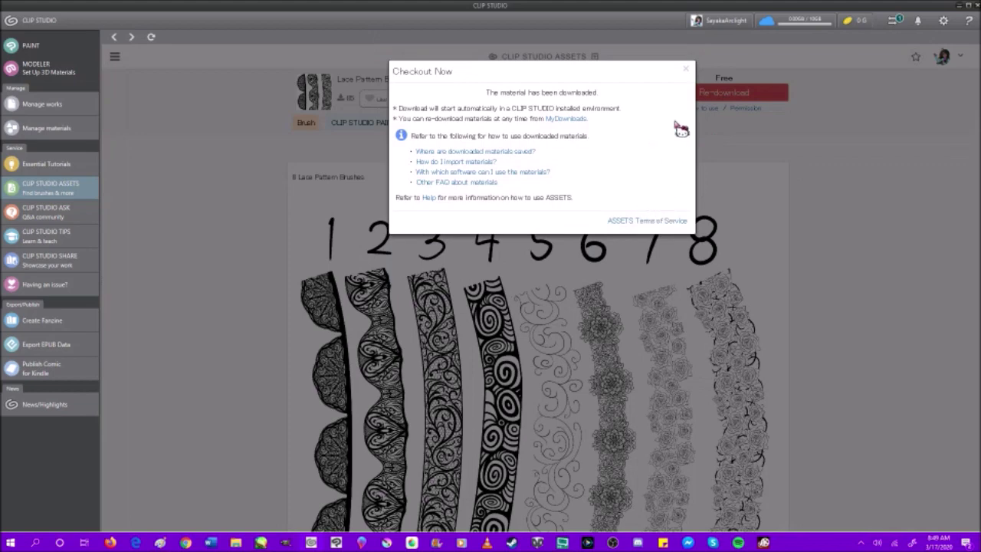
pyautogui.click(686, 69)
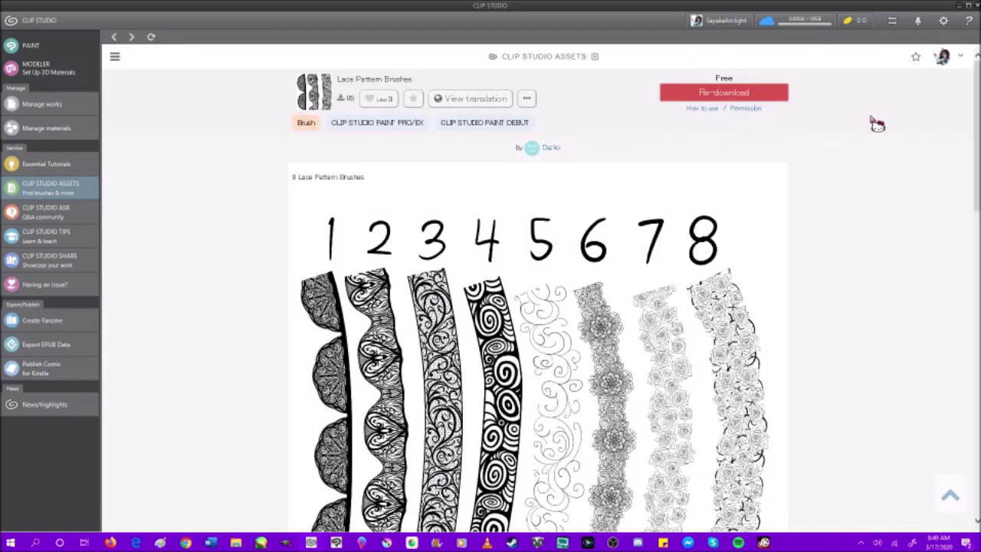
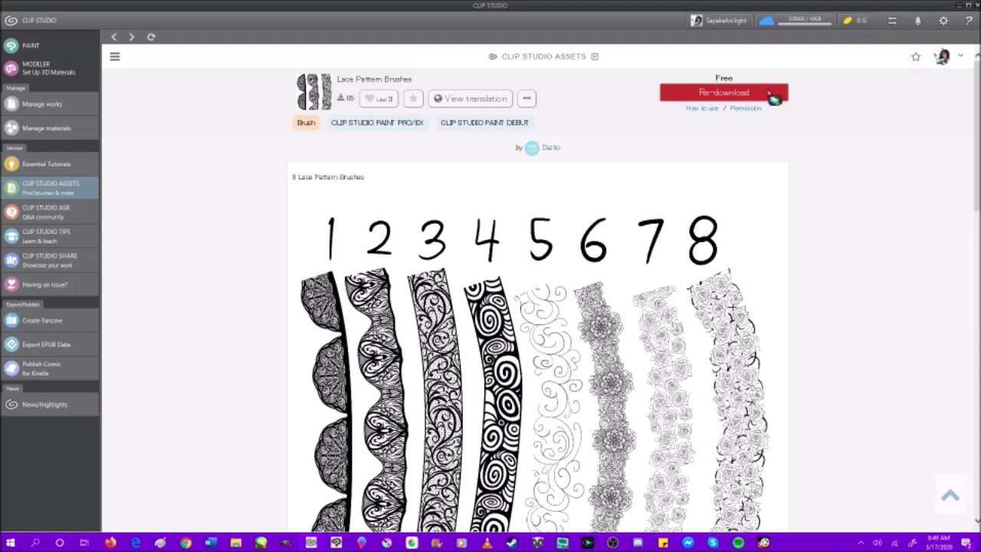
pyautogui.click(772, 95)
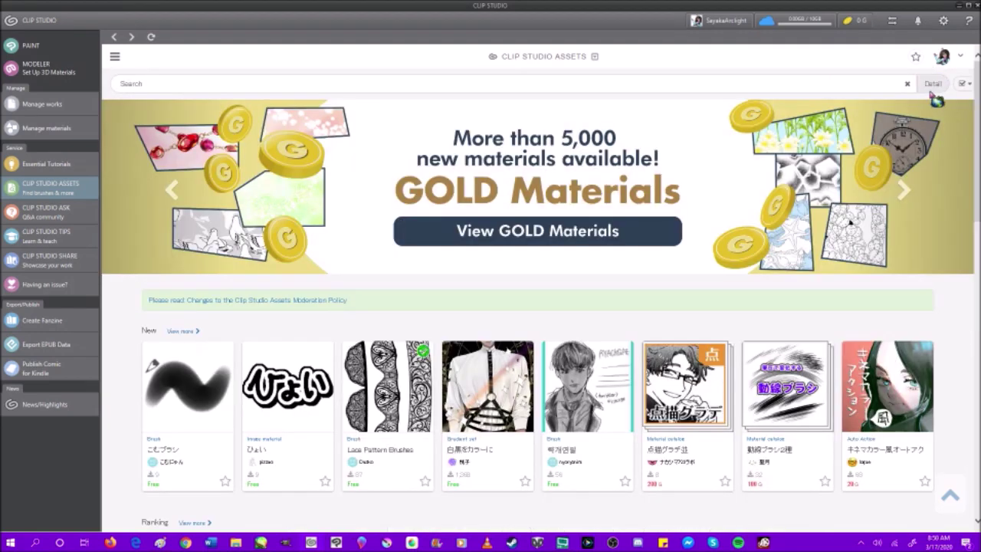
pyautogui.scroll(-3, 927, 91)
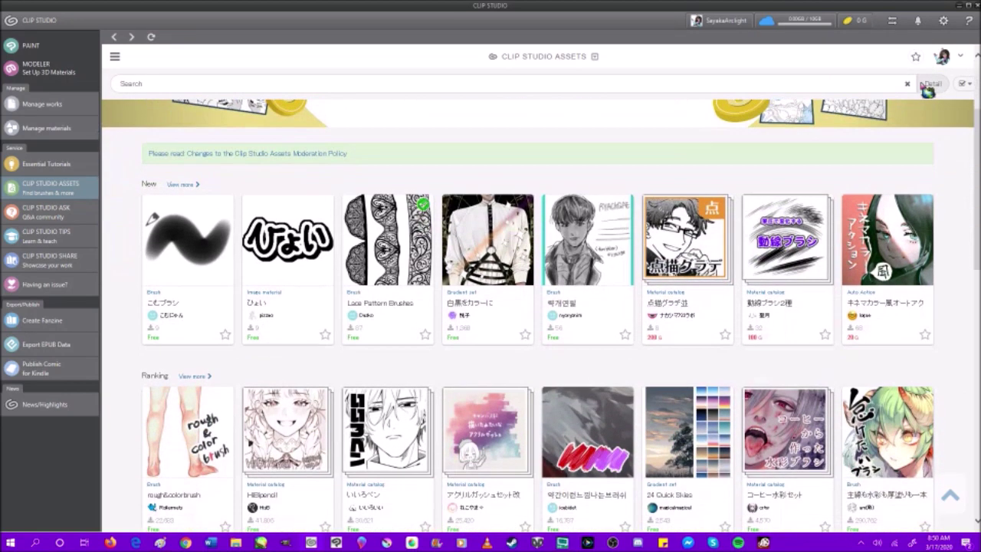
pyautogui.scroll(2, 920, 84)
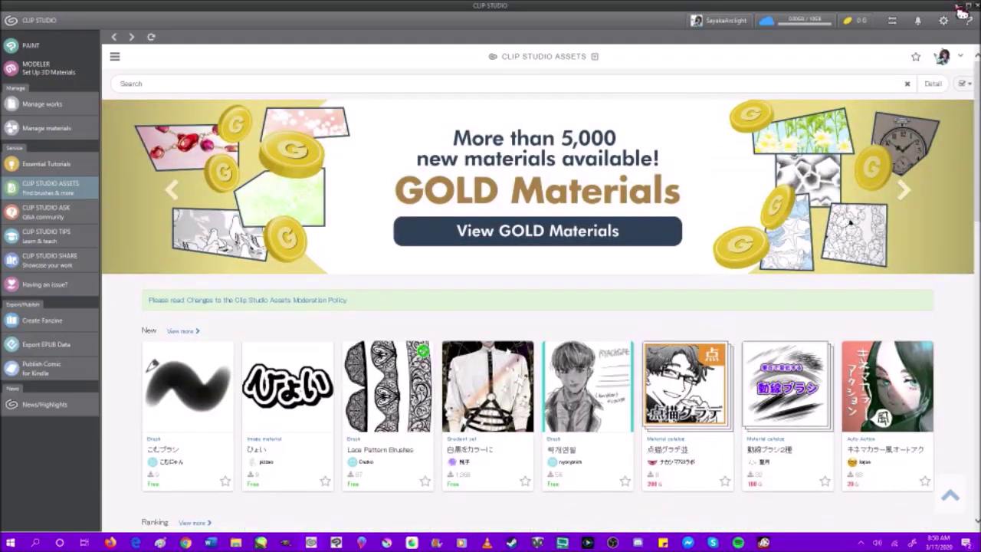
# Step: Switch to Clip Studio Paint and add the downloaded Lace Pattern Brushes material to the Decoration tool's second clothing group
pyautogui.click(958, 6)
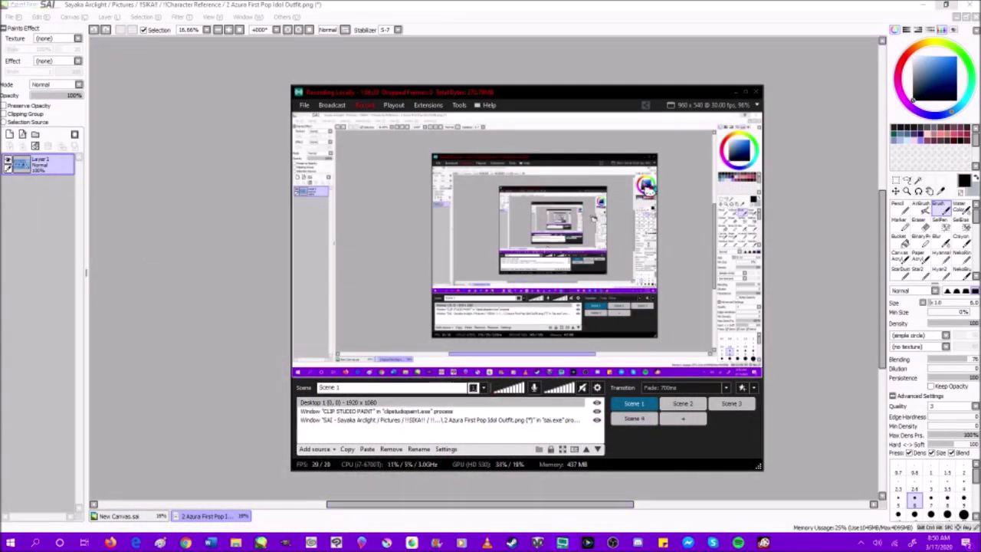
pyautogui.click(735, 92)
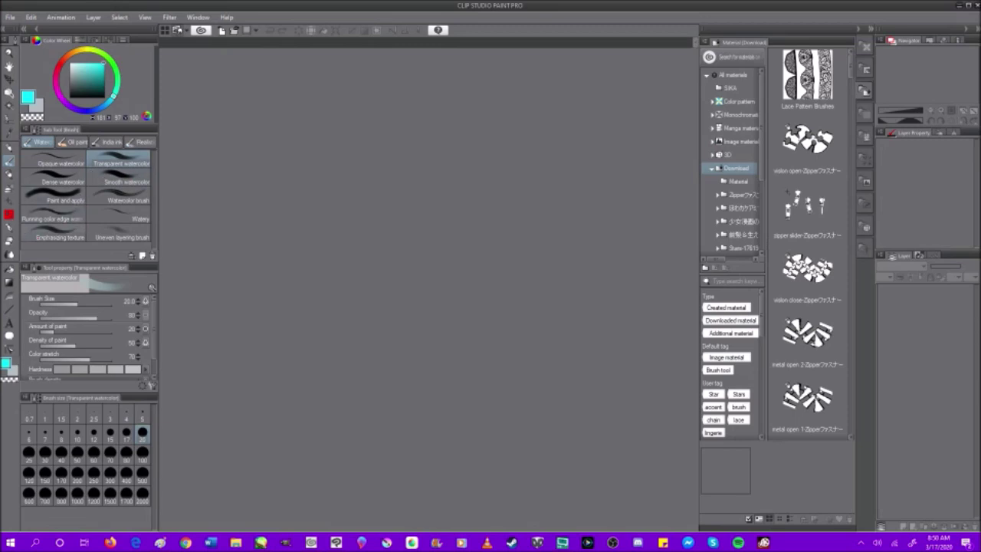
pyautogui.click(13, 175)
pyautogui.click(9, 189)
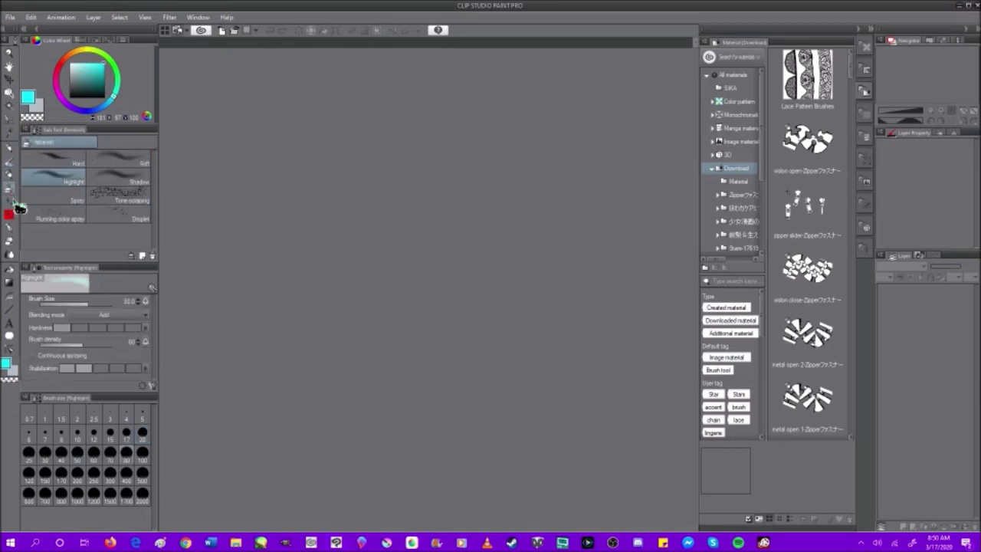
pyautogui.click(11, 202)
pyautogui.click(143, 143)
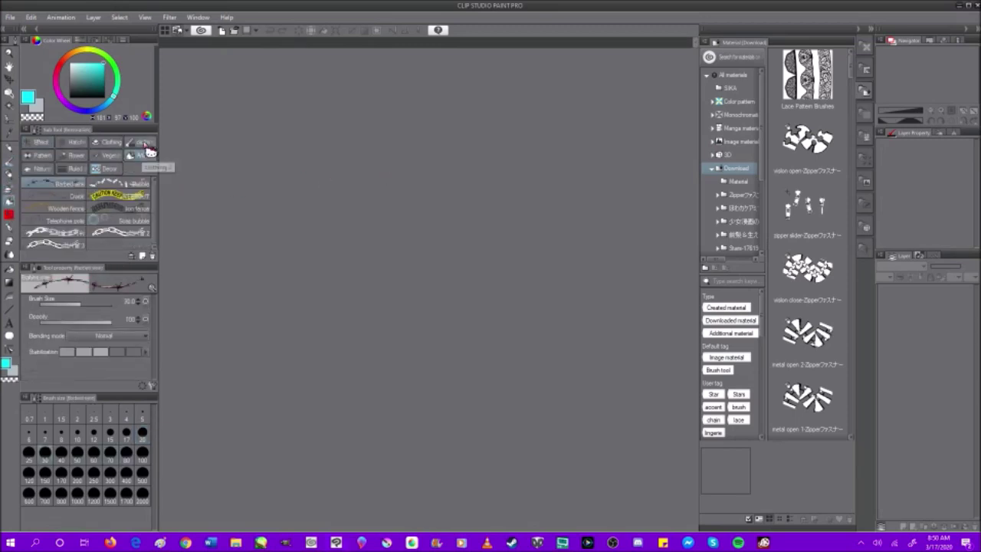
pyautogui.moveTo(820, 92)
pyautogui.mouseDown()
pyautogui.moveTo(816, 106)
pyautogui.moveTo(735, 157)
pyautogui.moveTo(509, 178)
pyautogui.moveTo(127, 250)
pyautogui.mouseUp()
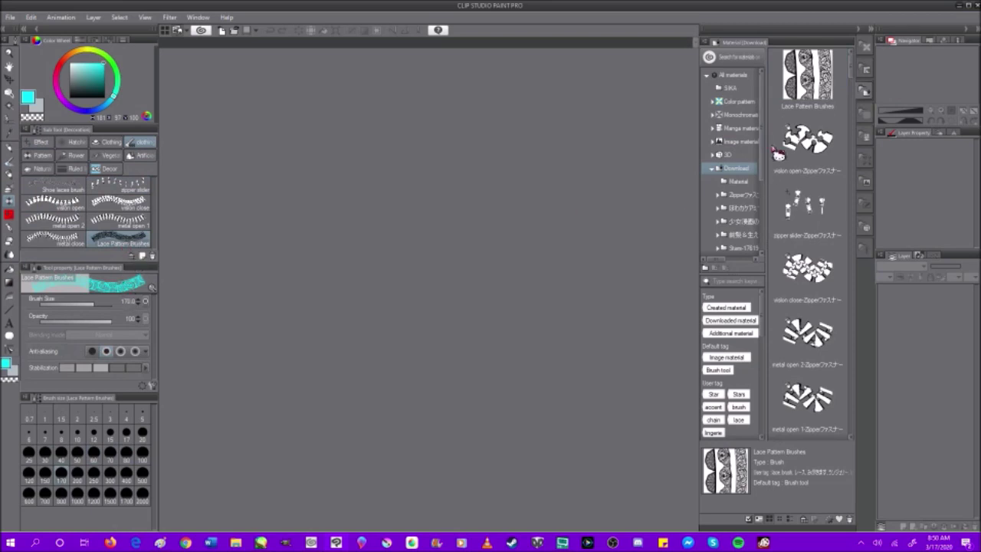
# Step: Set the Lace Pattern Brushes size to 300 and create a new 2116.66 × 2116.66 mm illustration canvas at 600 dpi
pyautogui.scroll(-5, 816, 134)
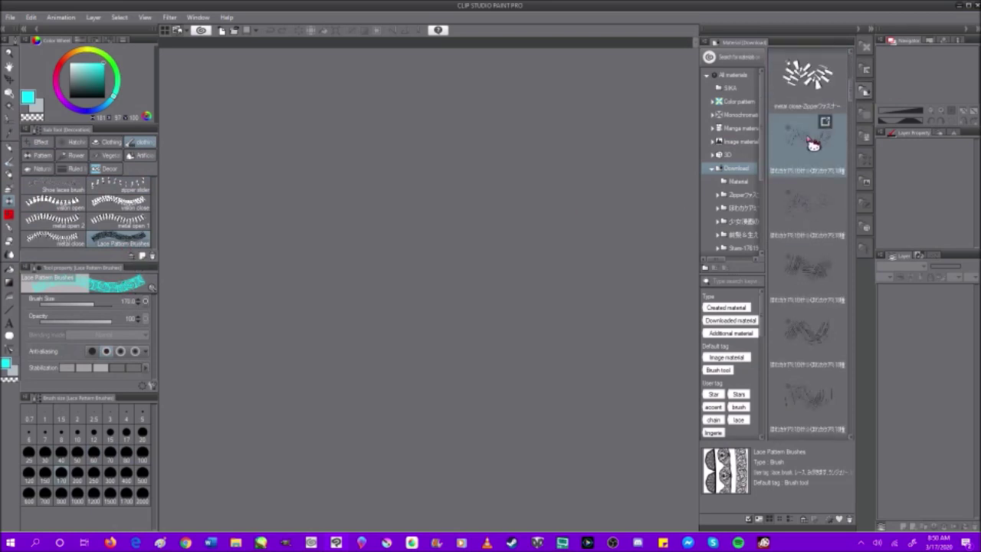
pyautogui.click(112, 472)
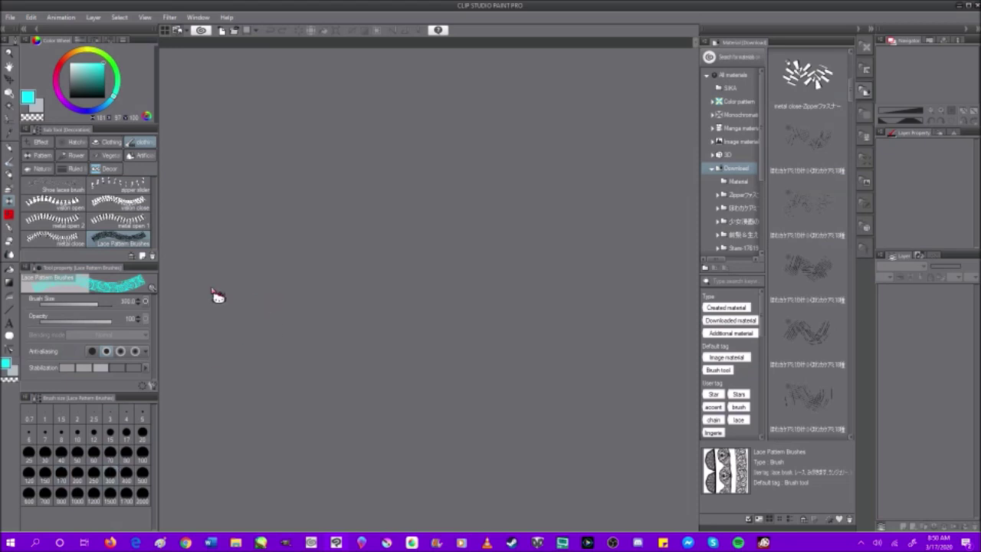
pyautogui.click(10, 17)
pyautogui.press('Escape')
pyautogui.hotkey('ctrl', 'n')
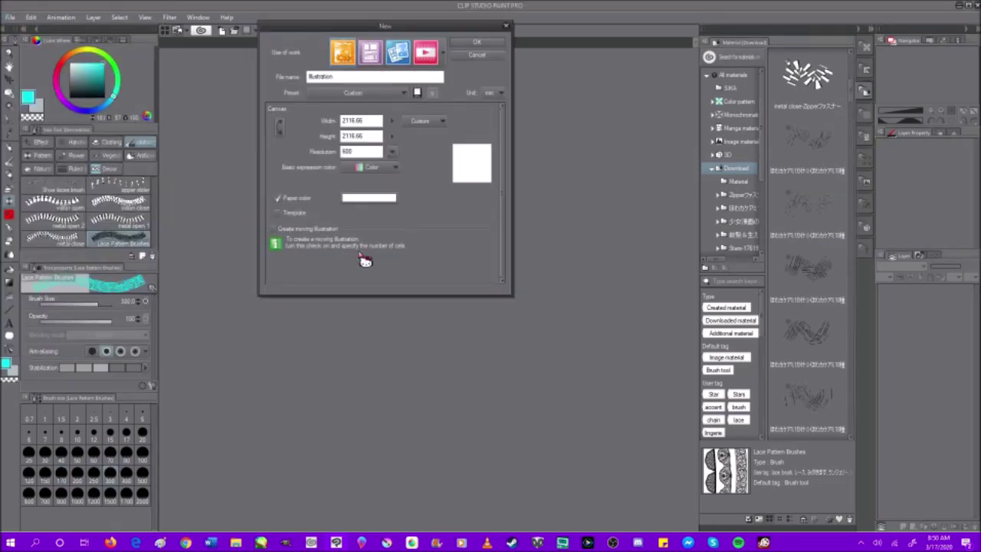
pyautogui.click(477, 42)
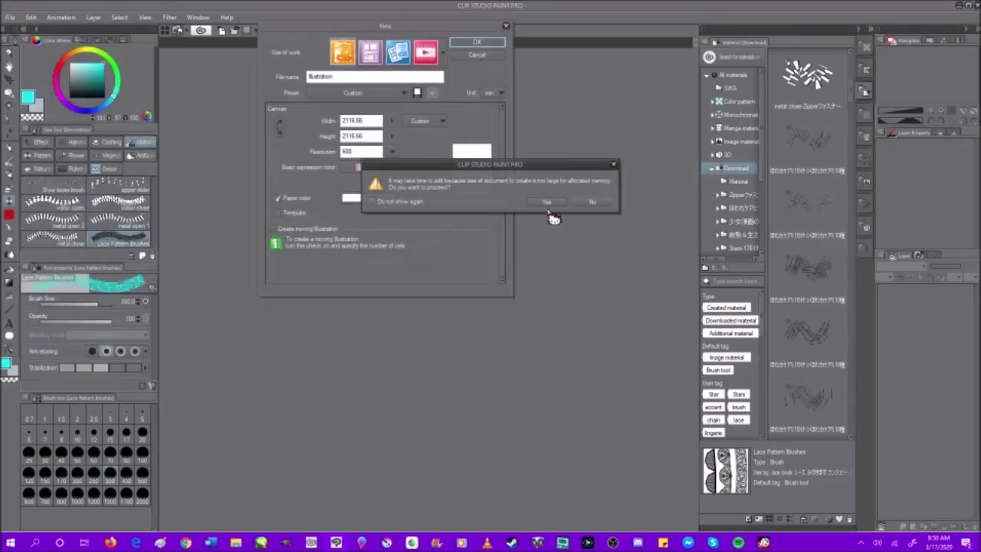
pyautogui.click(545, 202)
# Step: Draw long curves and overlapping loops in cyan on the canvas with the Lace Pattern Brushes and inspect the pattern
pyautogui.moveTo(434, 227)
pyautogui.mouseDown()
pyautogui.moveTo(438, 258)
pyautogui.moveTo(515, 306)
pyautogui.moveTo(430, 357)
pyautogui.moveTo(406, 355)
pyautogui.mouseUp()
pyautogui.scroll(4, 453, 307)
pyautogui.scroll(5, 455, 344)
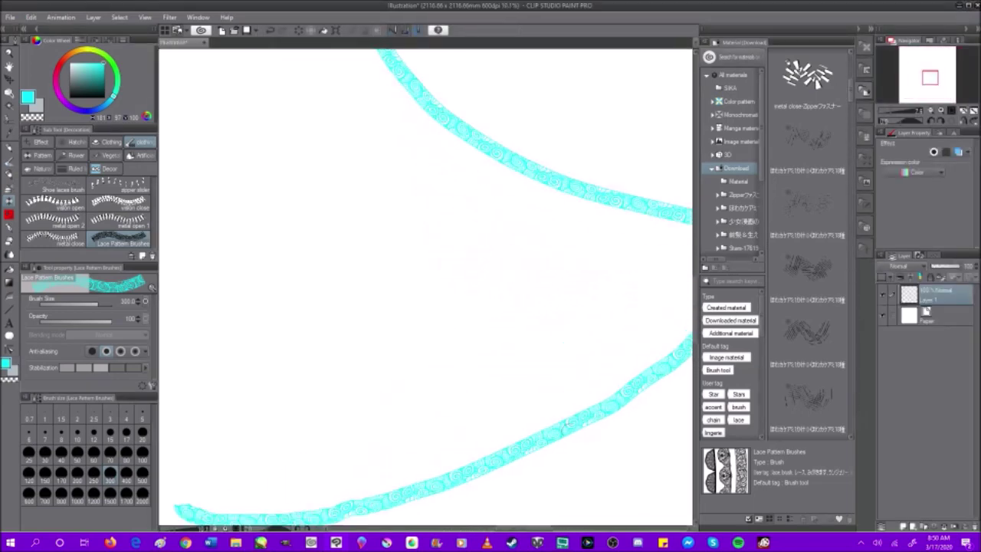
pyautogui.moveTo(368, 237)
pyautogui.mouseDown()
pyautogui.moveTo(522, 423)
pyautogui.moveTo(441, 152)
pyautogui.moveTo(556, 206)
pyautogui.moveTo(652, 211)
pyautogui.moveTo(567, 193)
pyautogui.moveTo(479, 375)
pyautogui.moveTo(223, 274)
pyautogui.moveTo(325, 81)
pyautogui.moveTo(253, 301)
pyautogui.moveTo(283, 329)
pyautogui.mouseUp()
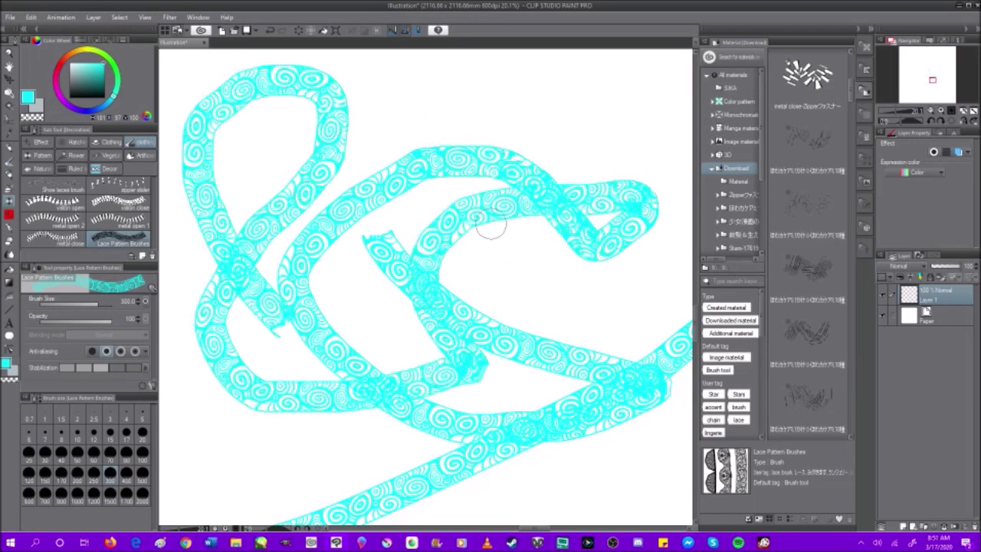
pyautogui.scroll(-6, 429, 245)
pyautogui.scroll(-4, 422, 257)
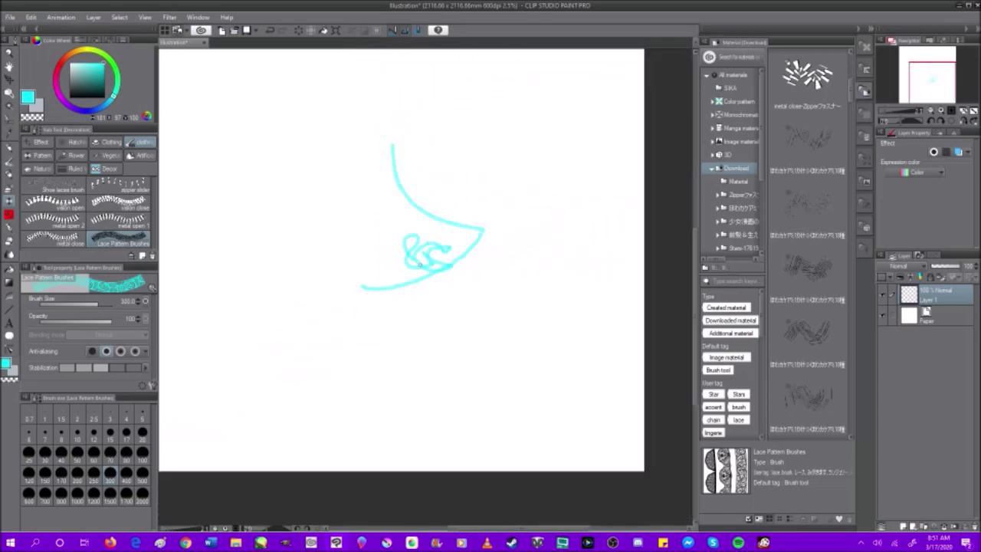
pyautogui.scroll(2, 354, 145)
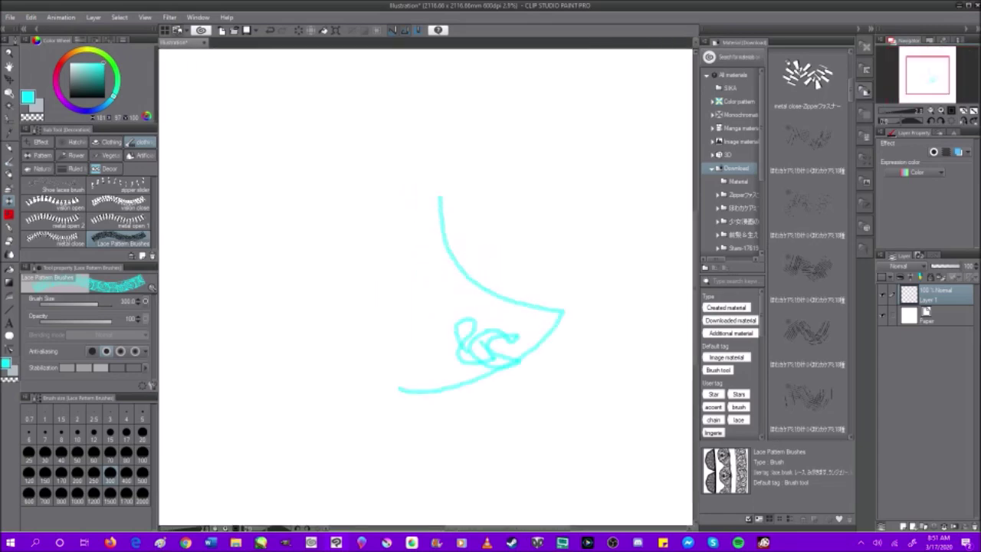
# Step: Check the Flower decoration brushes and place the downloaded KAKERU crystal texture image on the canvas
pyautogui.click(107, 156)
pyautogui.click(72, 156)
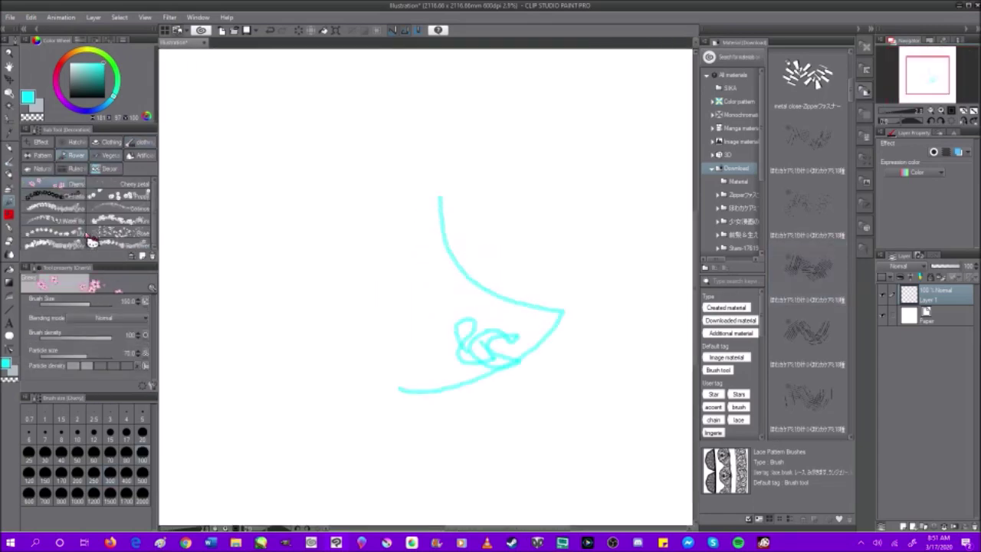
pyautogui.scroll(3, 826, 158)
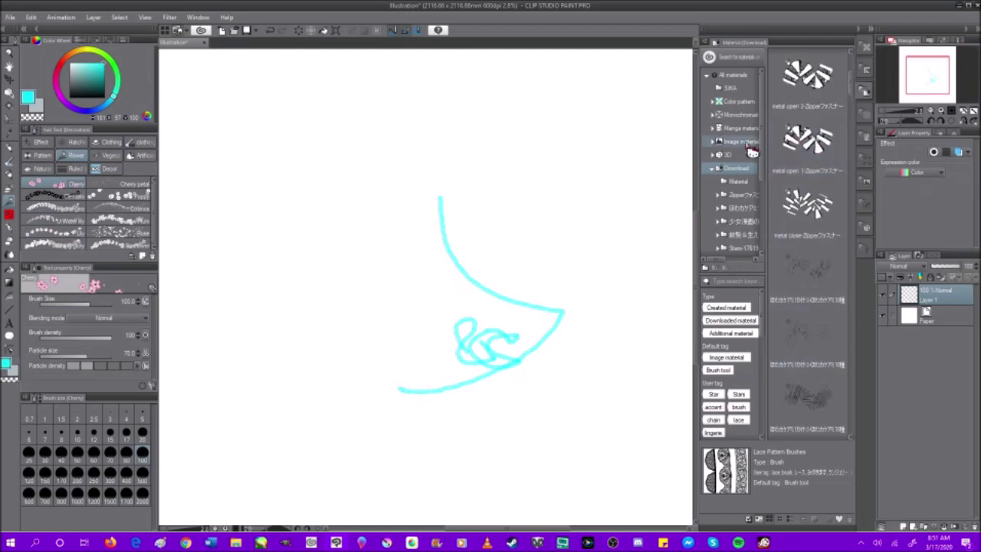
pyautogui.scroll(-1, 736, 184)
pyautogui.click(738, 184)
pyautogui.scroll(-4, 740, 192)
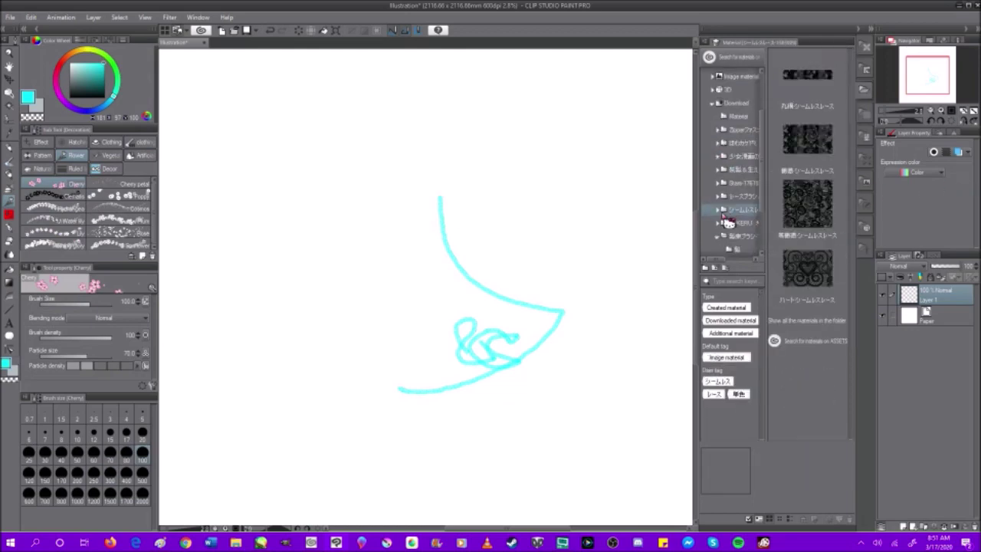
pyautogui.click(728, 223)
pyautogui.moveTo(795, 87); pyautogui.dragTo(577, 182)
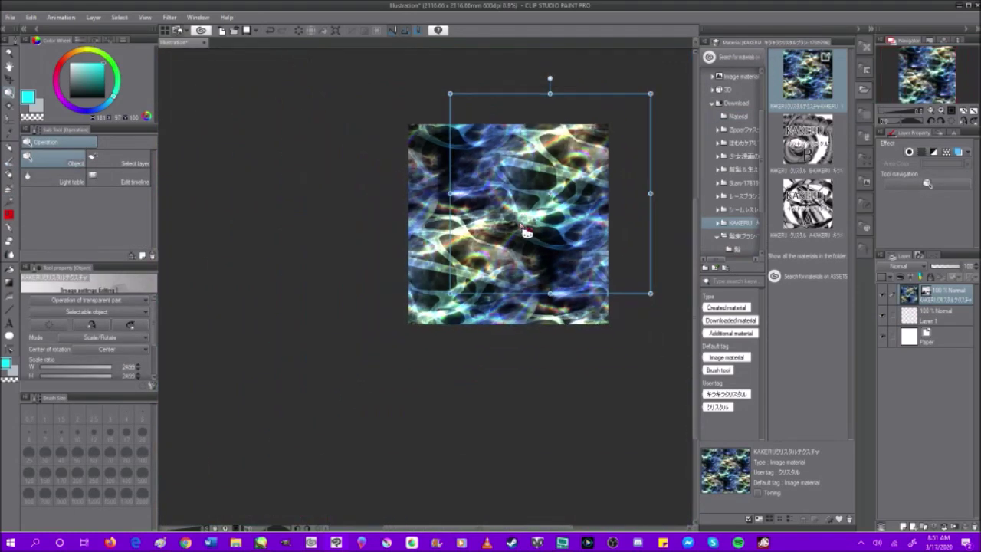
# Step: Move the crystal texture downward, reduce its scale ratio to 2221, and rotate it clockwise
pyautogui.scroll(-1, 567, 242)
pyautogui.moveTo(567, 243); pyautogui.dragTo(571, 324)
pyautogui.moveTo(656, 372); pyautogui.dragTo(640, 358)
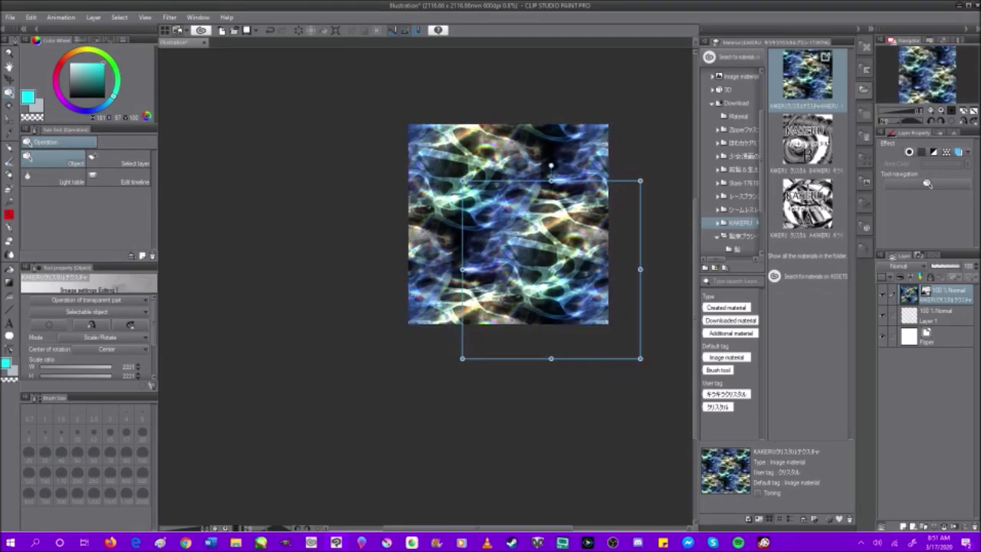
pyautogui.moveTo(636, 164); pyautogui.dragTo(641, 177)
pyautogui.moveTo(558, 169); pyautogui.dragTo(598, 123)
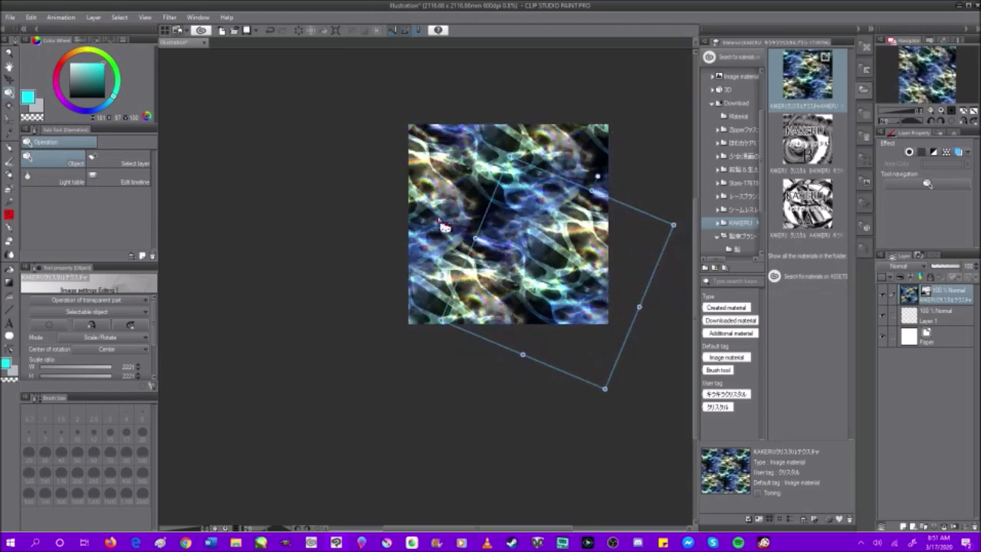
pyautogui.scroll(3, 571, 196)
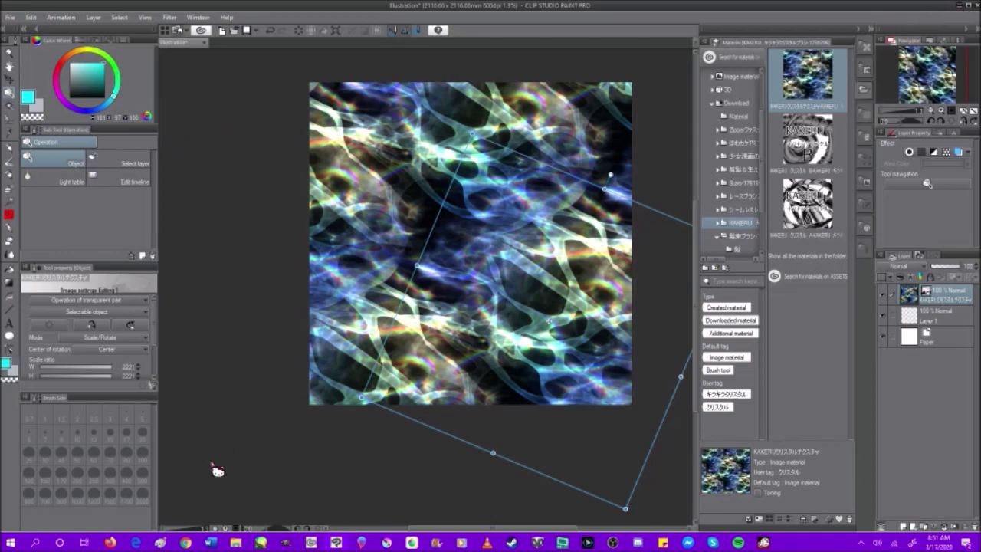
# Step: Close Clip Studio Paint without saving the changed illustration
pyautogui.click(160, 543)
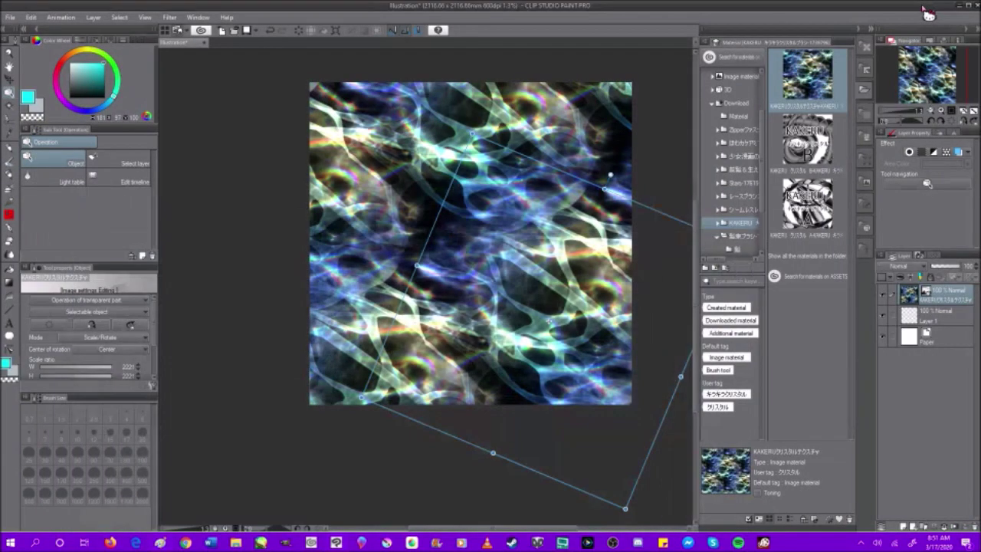
pyautogui.click(924, 6)
pyautogui.click(976, 4)
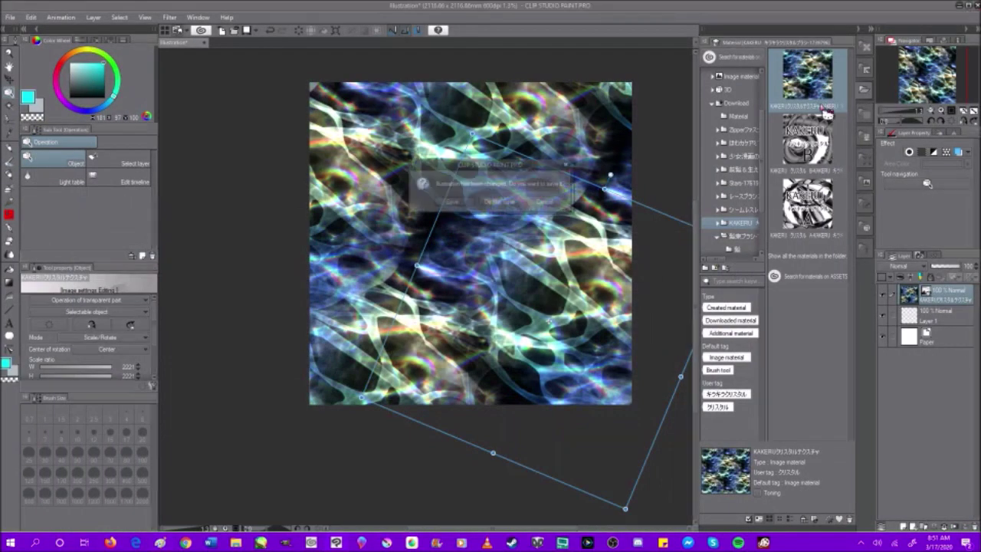
pyautogui.click(506, 205)
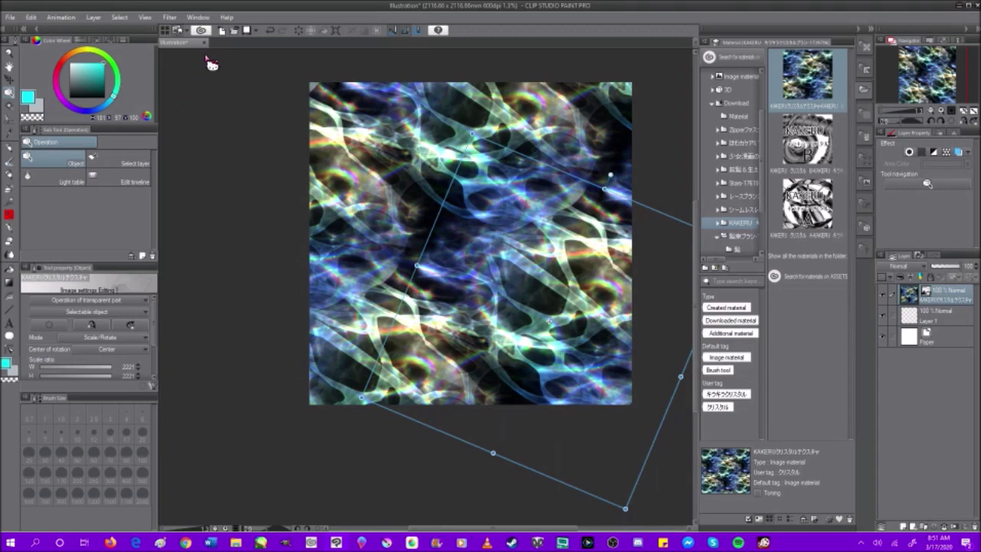
# Step: Switch to PaintTool SAI and look through its brush list and brush settings
pyautogui.click(261, 542)
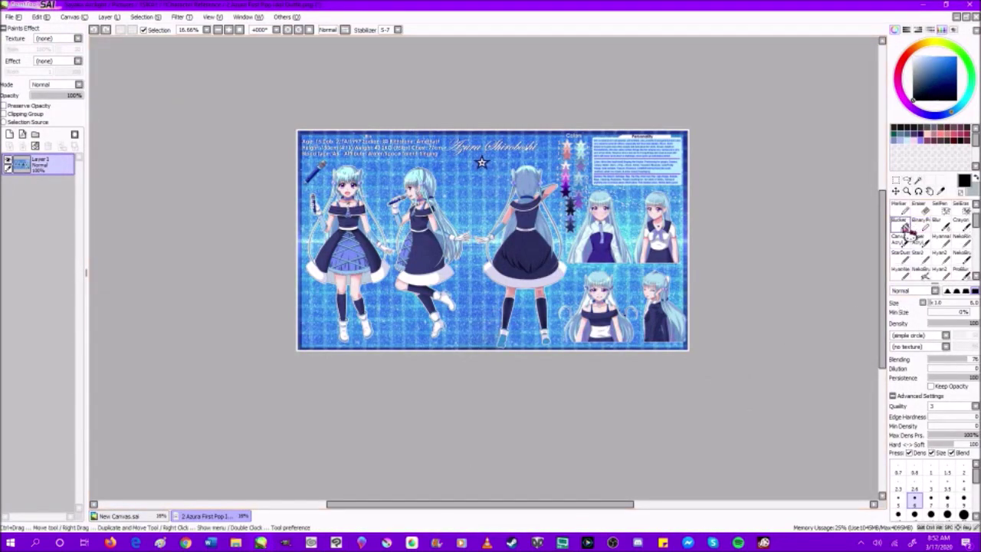
pyautogui.scroll(-3, 902, 239)
pyautogui.scroll(3, 916, 253)
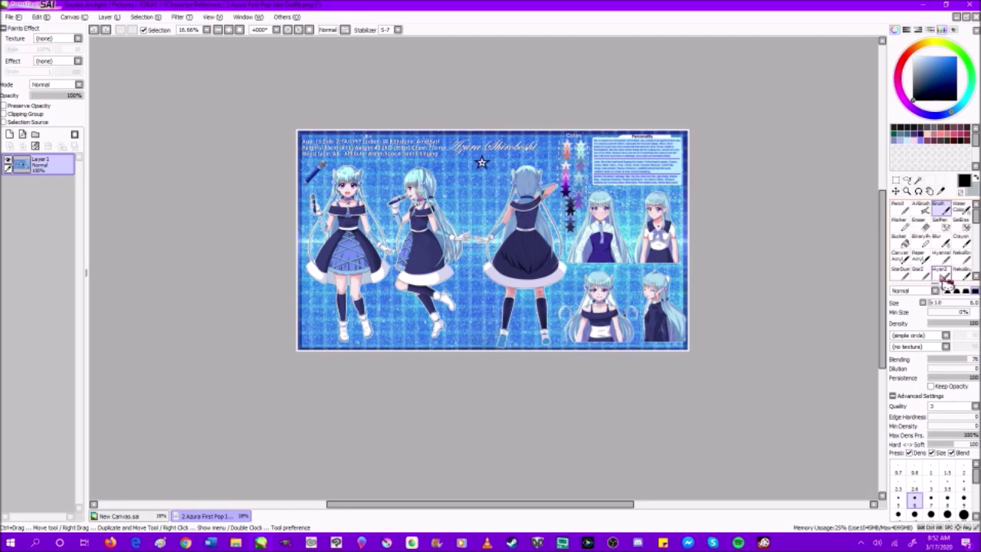
pyautogui.click(935, 291)
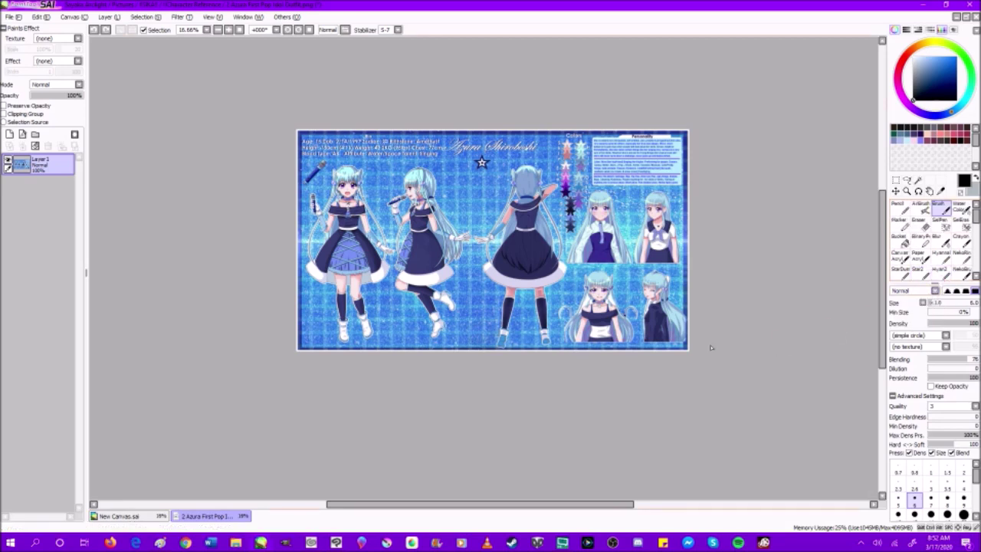
pyautogui.scroll(1, 706, 301)
# Step: Switch to Firefox, find the personal Paint Tool Sai guide on YouTube, and open its brush textures link in a new tab
pyautogui.click(111, 542)
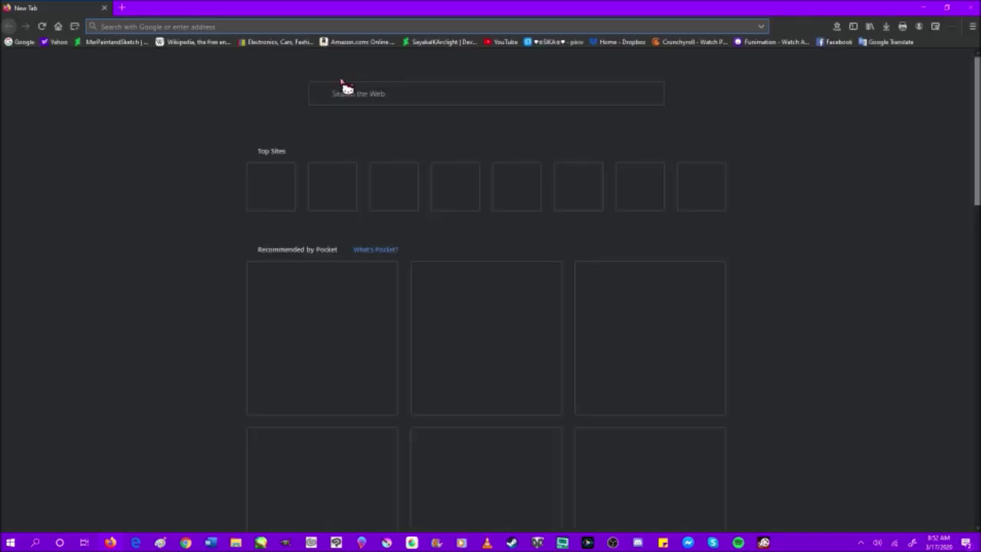
pyautogui.click(494, 44)
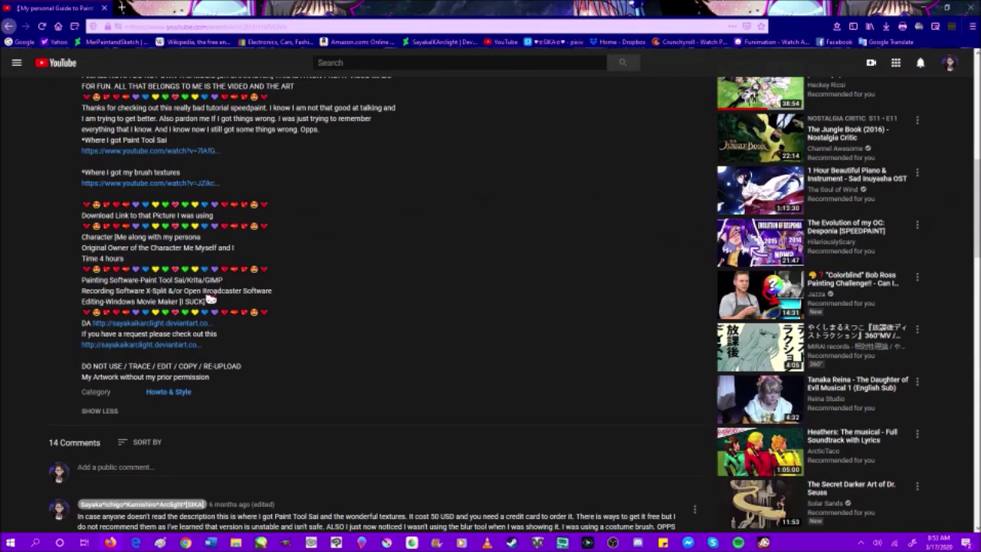
pyautogui.rightClick(163, 183)
pyautogui.click(188, 189)
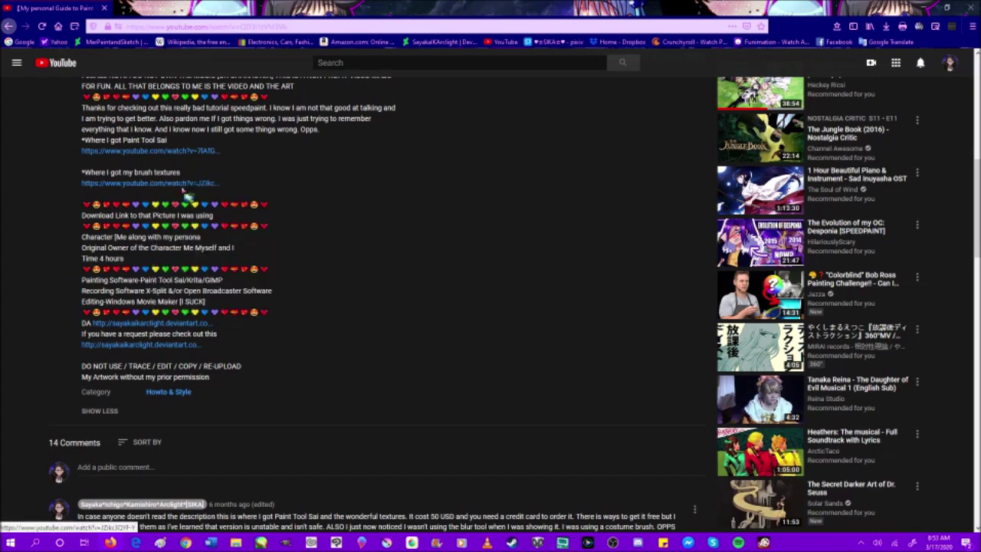
pyautogui.scroll(2, 186, 195)
pyautogui.click(185, 9)
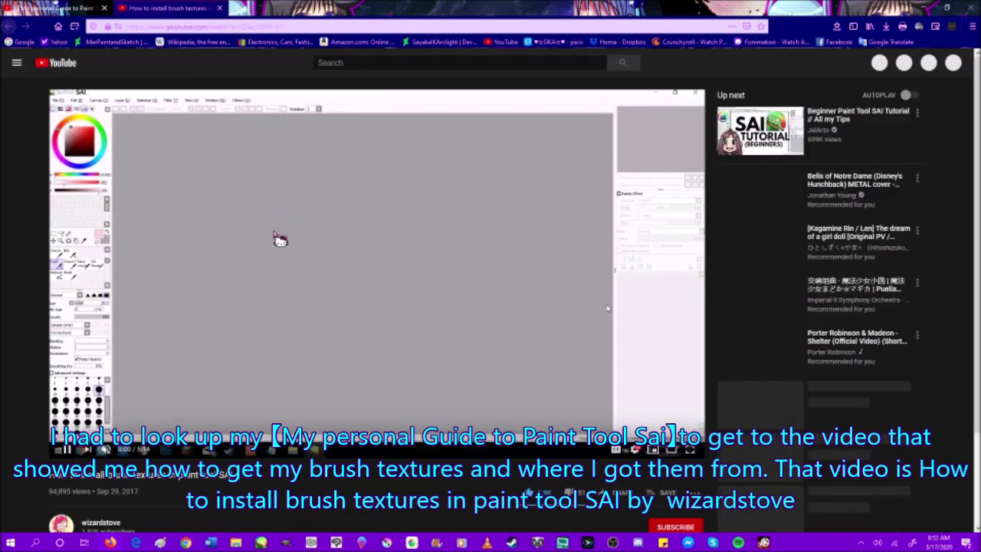
# Step: Open the brush textures download link from the "How to install brush textures in paint tool SAI" description in a new tab
pyautogui.scroll(-4, 280, 240)
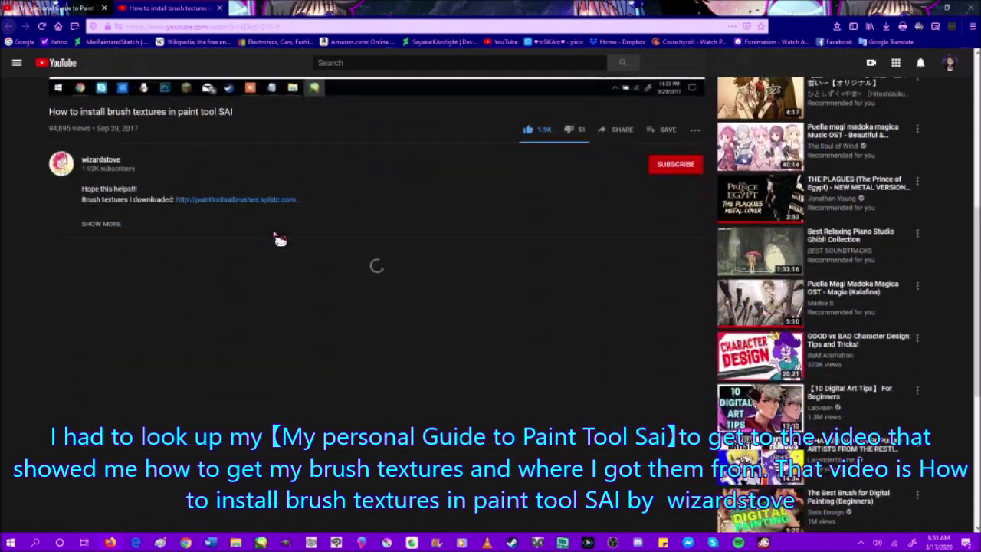
pyautogui.rightClick(243, 199)
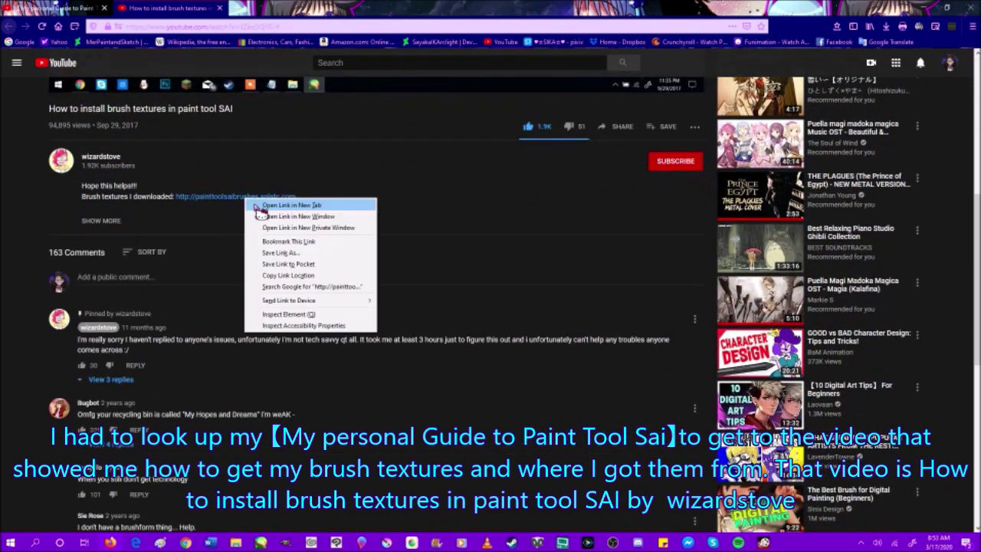
pyautogui.click(264, 206)
pyautogui.scroll(-1, 261, 213)
pyautogui.scroll(6, 607, 308)
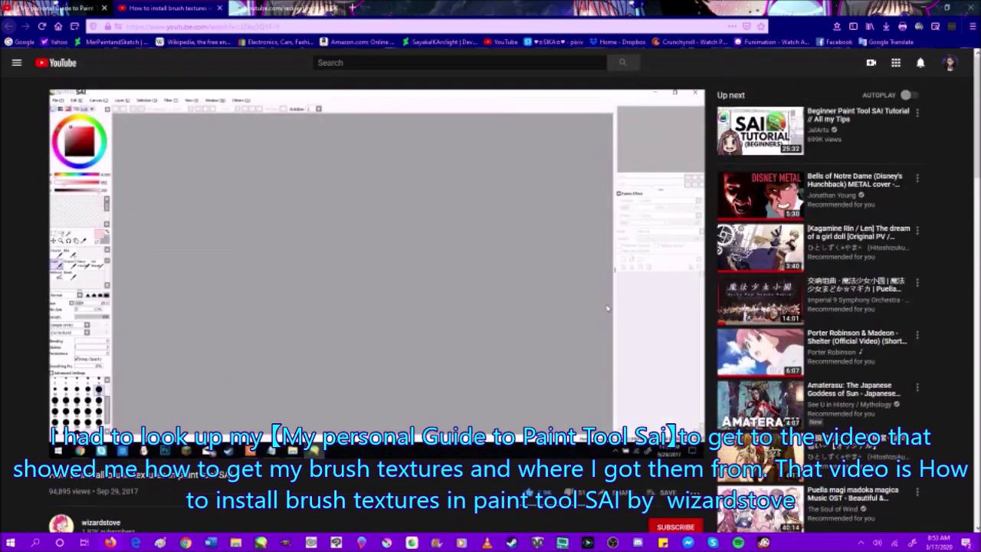
pyautogui.click(297, 9)
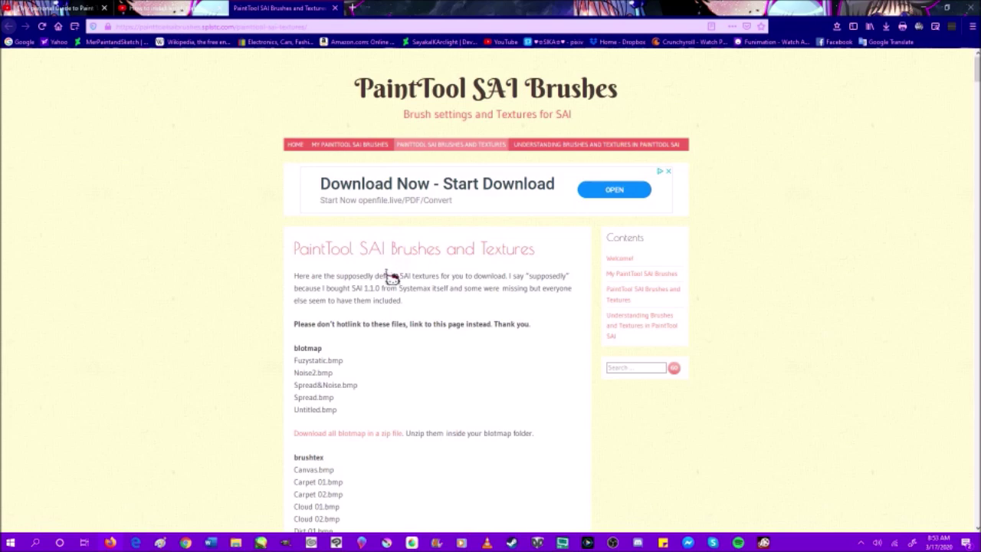
# Step: Examine the blotmap and brushtex file lists on the PaintTool SAI Brushes and Textures page, glancing at CLIP STUDIO ASSETS for comparison
pyautogui.scroll(-1, 366, 364)
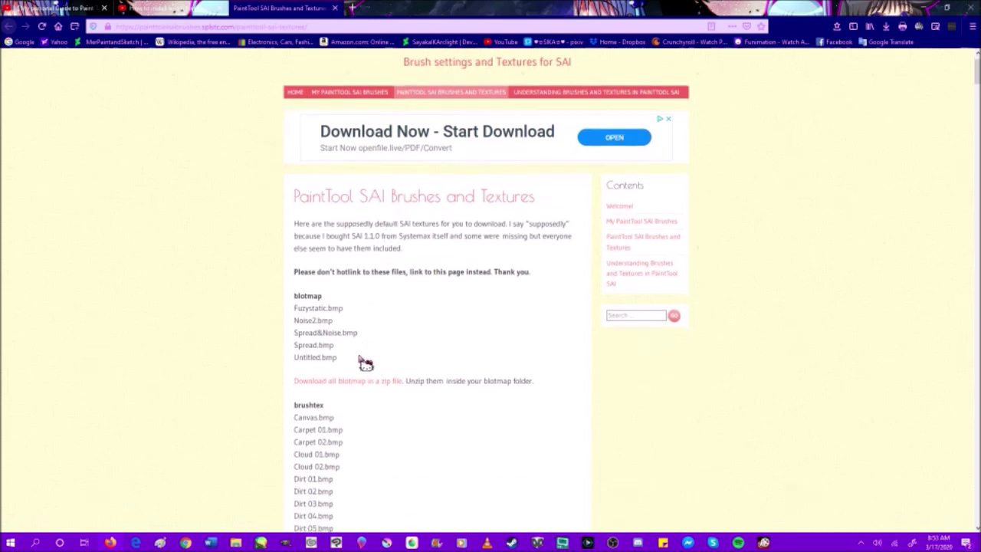
pyautogui.scroll(-2, 364, 362)
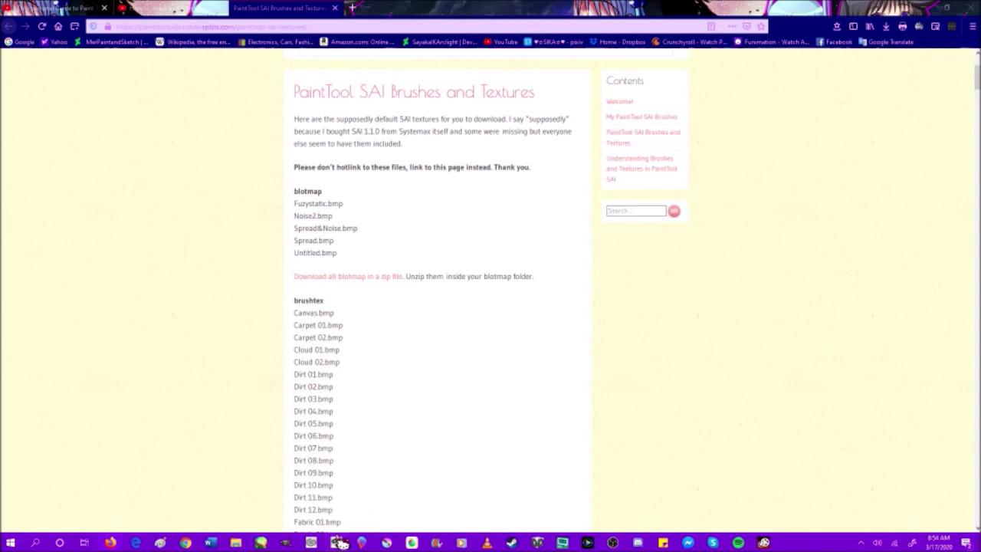
pyautogui.click(335, 542)
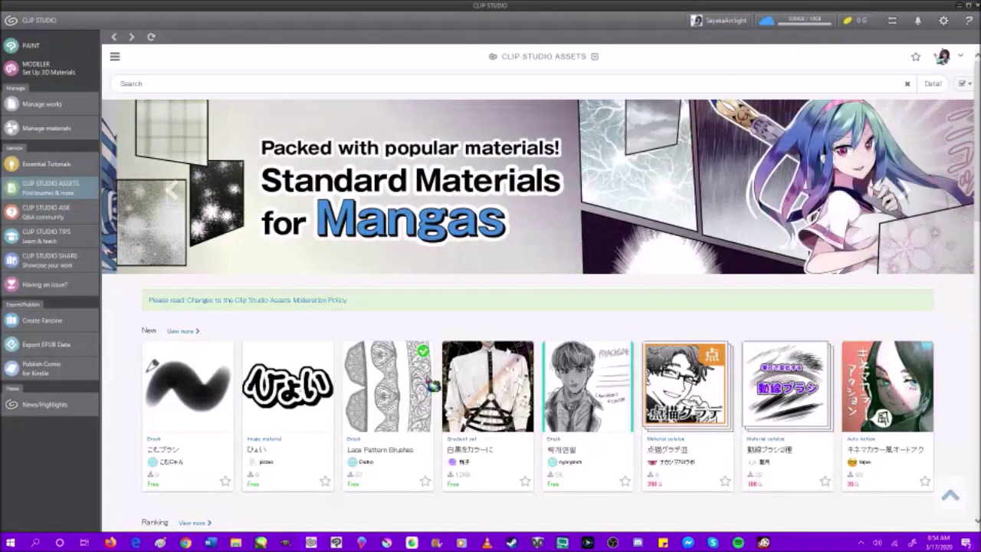
pyautogui.click(957, 6)
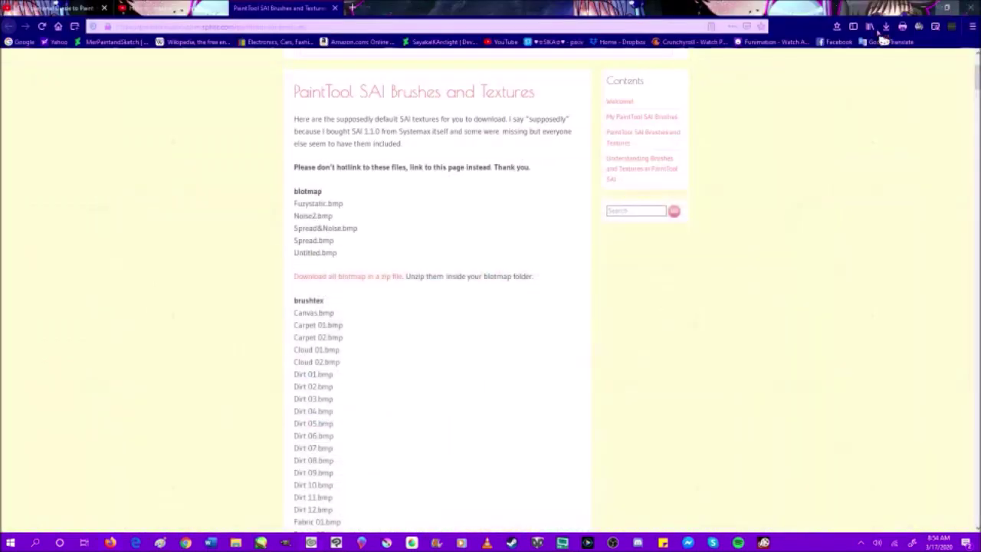
pyautogui.scroll(-3, 431, 286)
pyautogui.scroll(-2, 394, 222)
pyautogui.scroll(-3, 394, 222)
pyautogui.scroll(7, 394, 222)
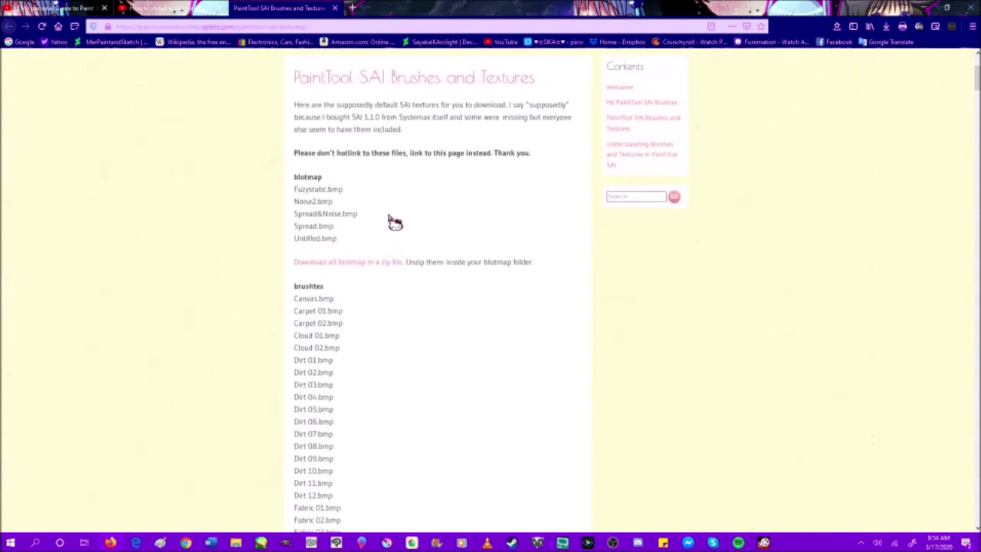
# Step: Switch to Clip Studio Paint and look through the downloaded custom brushes, including the heart and lace ones, with Layer 1 active
pyautogui.click(161, 542)
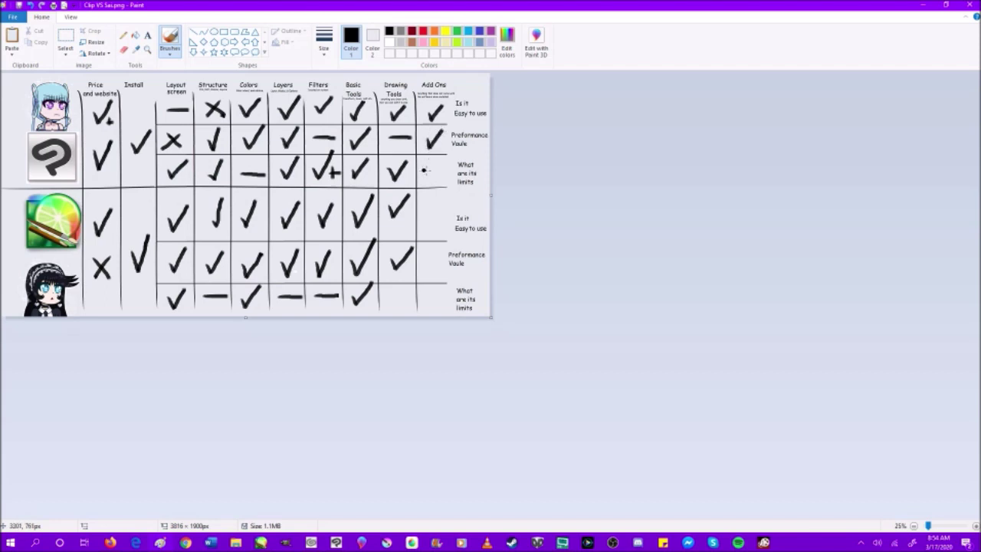
pyautogui.click(332, 534)
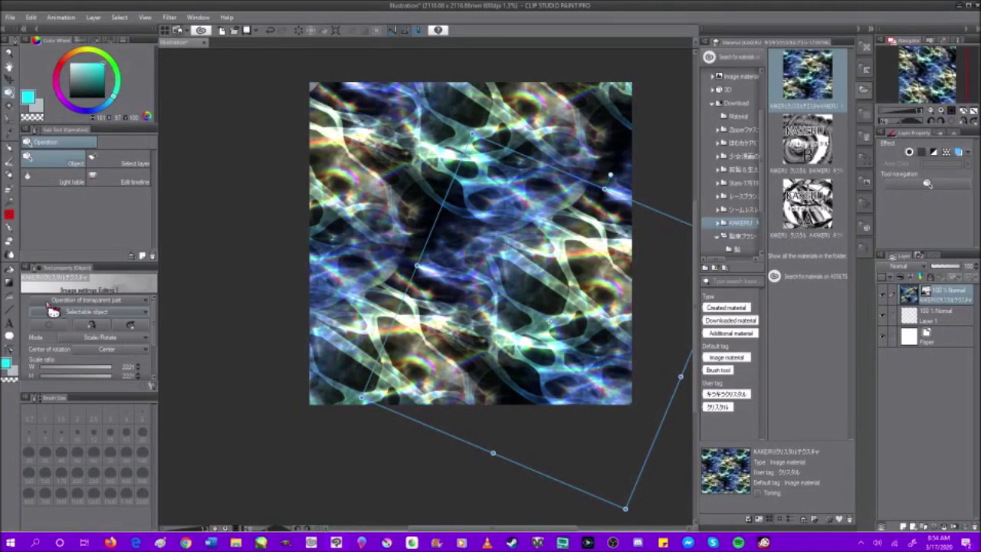
pyautogui.click(10, 214)
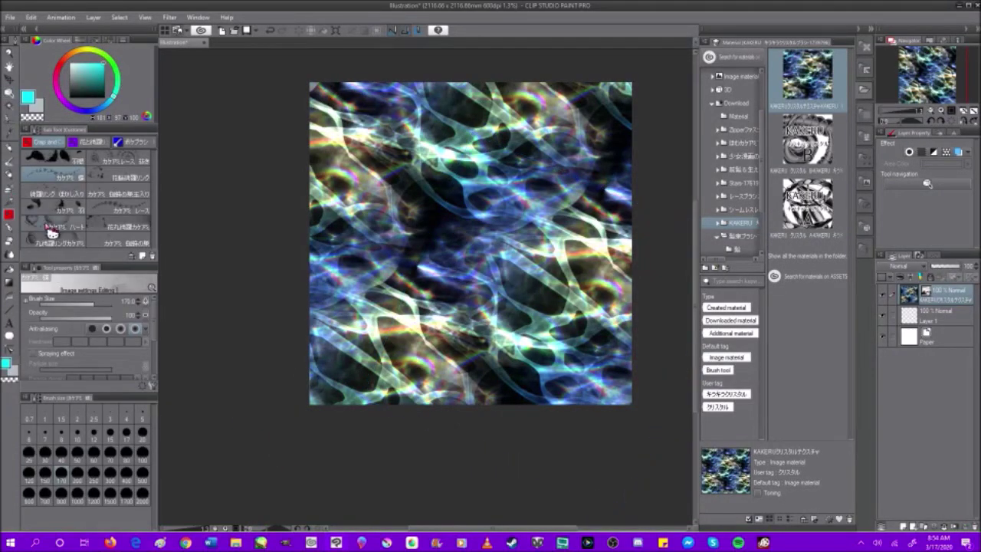
pyautogui.click(56, 223)
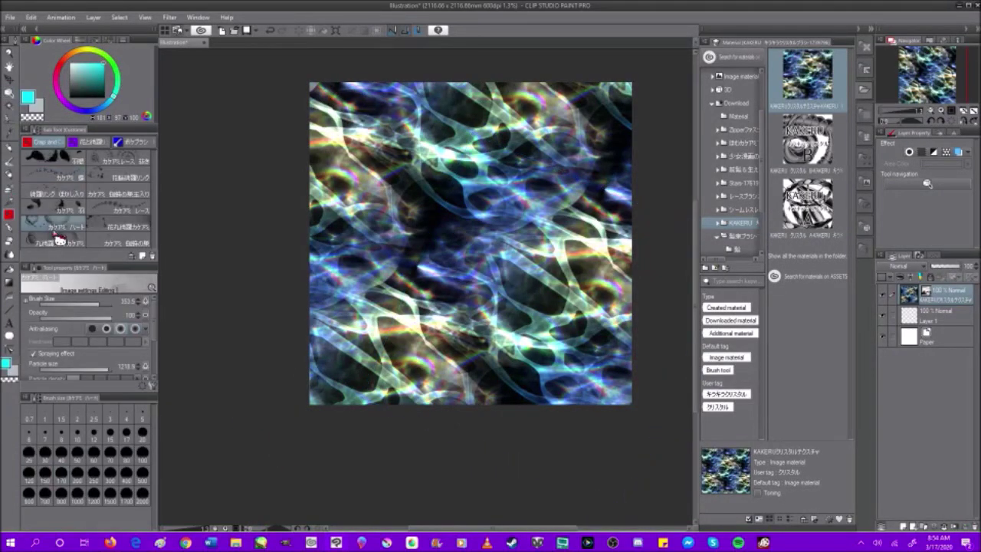
pyautogui.click(115, 214)
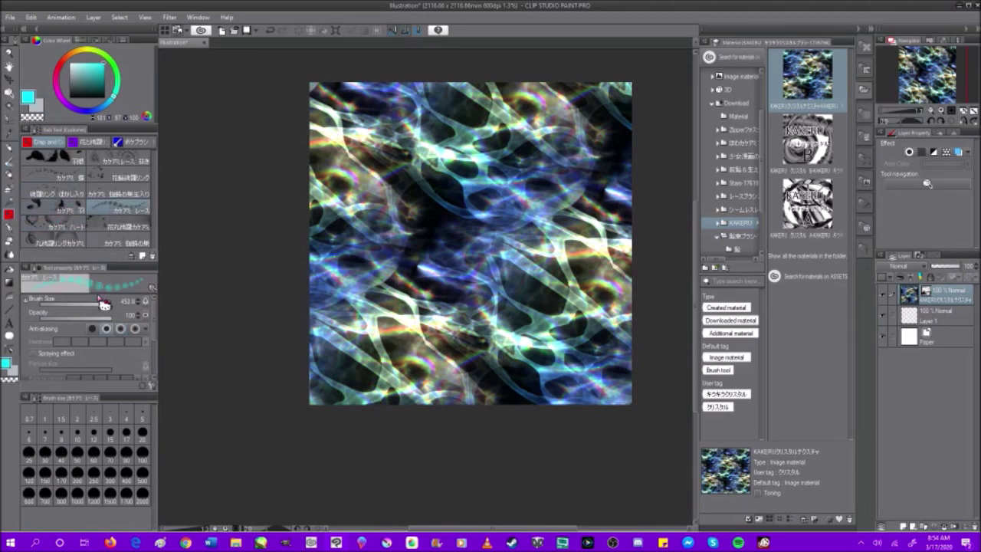
pyautogui.click(939, 314)
pyautogui.scroll(2, 495, 244)
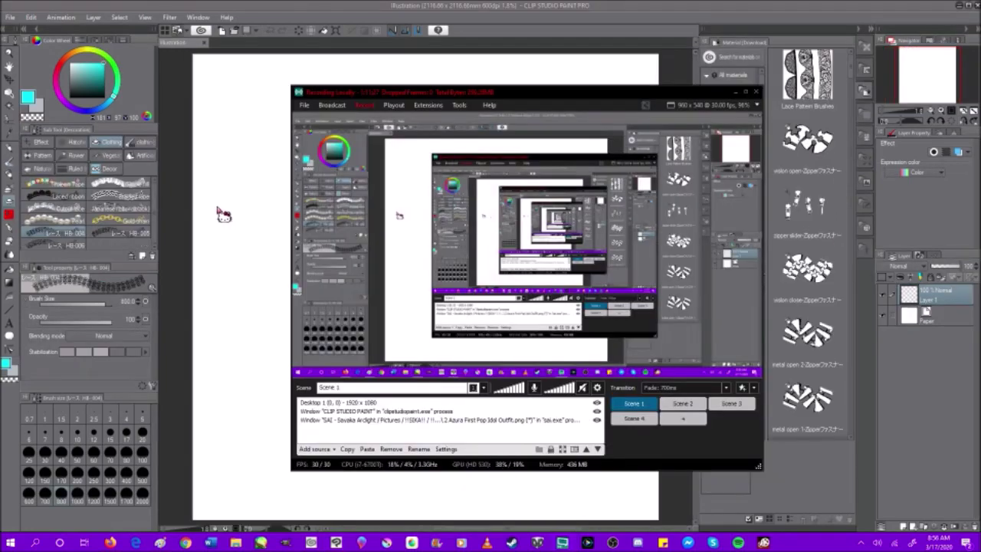
# Step: Choose the Simple frill brush from the Clothing decoration group and draw a short thin test stroke on the blank canvas
pyautogui.click(223, 215)
pyautogui.scroll(1, 292, 217)
pyautogui.click(130, 197)
pyautogui.scroll(1, 425, 197)
pyautogui.scroll(-1, 425, 198)
pyautogui.scroll(1, 426, 198)
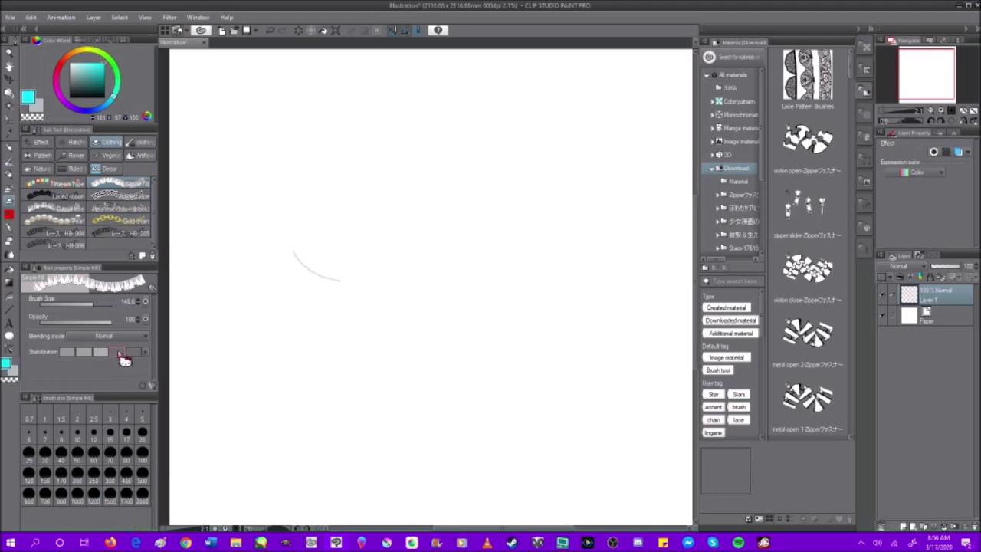
# Step: Enlarge the Simple frill brush to 526.6 and draw three rows of frills, the lowest one curving down at its end
pyautogui.click(95, 305)
pyautogui.scroll(2, 407, 272)
pyautogui.scroll(2, 415, 267)
pyautogui.moveTo(335, 300)
pyautogui.mouseDown()
pyautogui.moveTo(525, 299)
pyautogui.moveTo(621, 310)
pyautogui.moveTo(604, 384)
pyautogui.moveTo(656, 433)
pyautogui.mouseUp()
pyautogui.moveTo(254, 198); pyautogui.dragTo(657, 194)
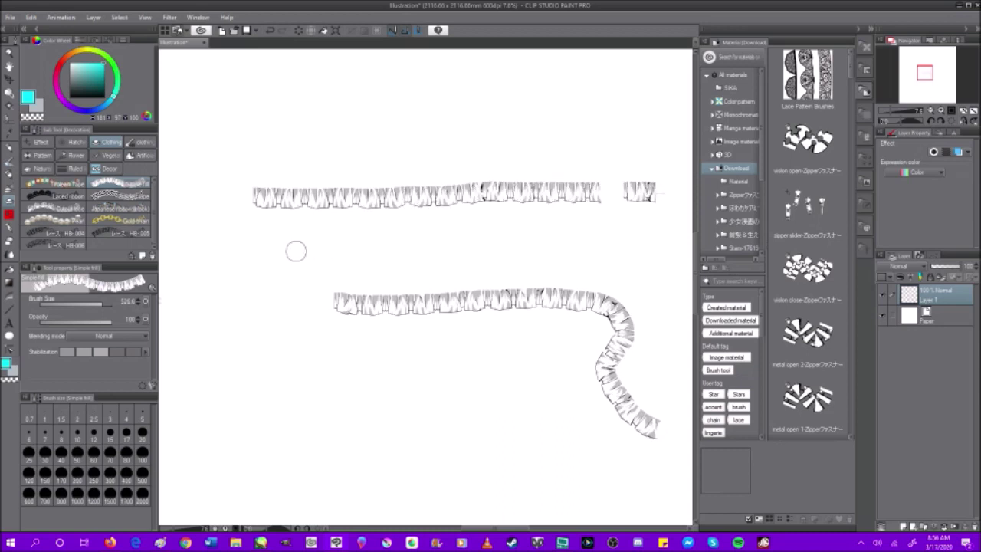
pyautogui.moveTo(296, 251); pyautogui.dragTo(596, 255)
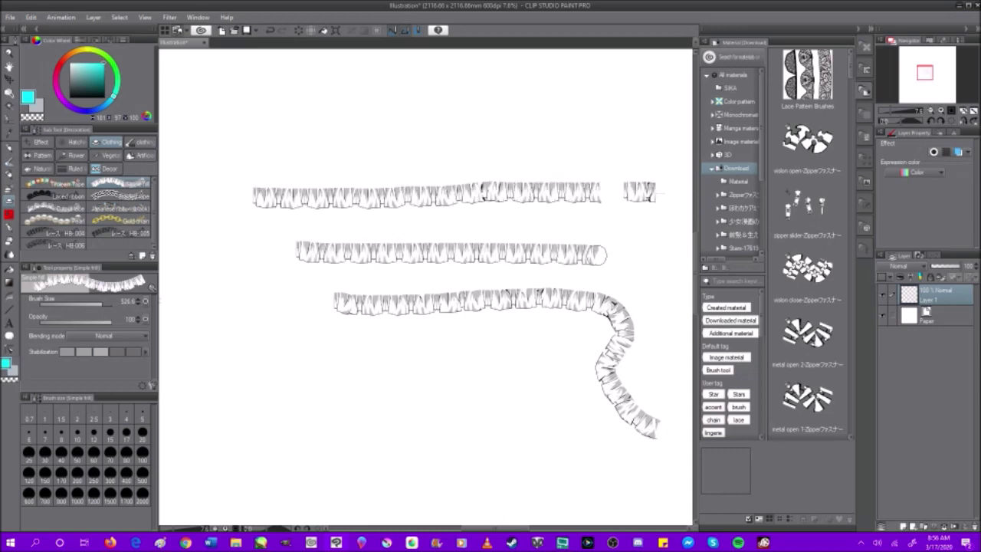
pyautogui.scroll(-3, 501, 240)
pyautogui.scroll(2, 498, 238)
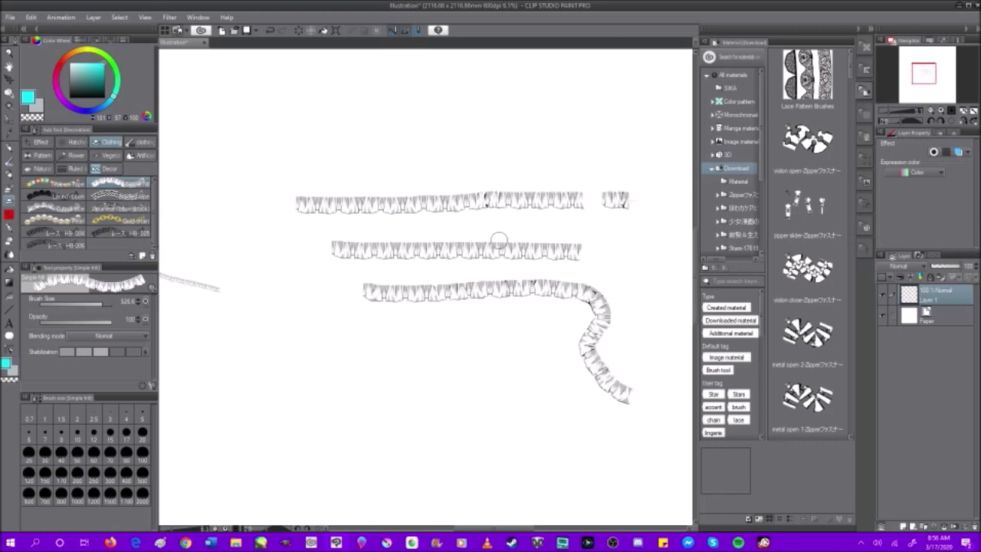
pyautogui.scroll(1, 498, 241)
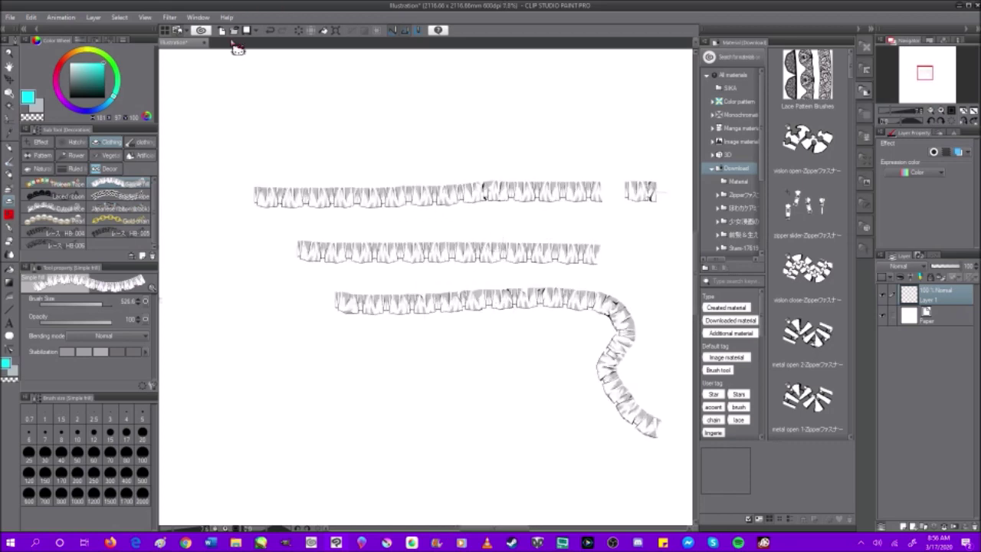
# Step: Draw several chain strokes beside the frills with a size 80 chain brush from the Artificial decoration group
pyautogui.click(141, 157)
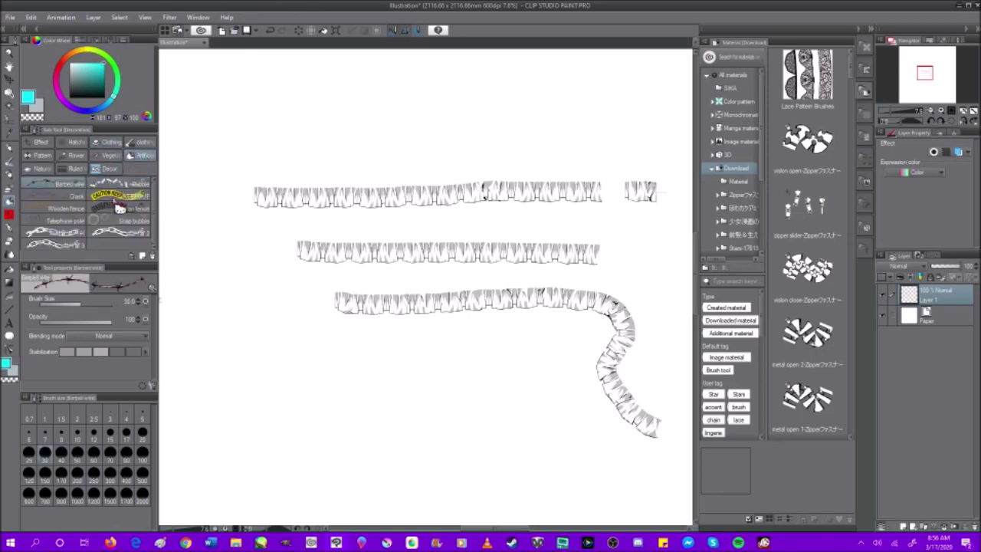
pyautogui.click(121, 232)
pyautogui.moveTo(252, 326); pyautogui.dragTo(318, 400)
pyautogui.scroll(5, 287, 370)
pyautogui.scroll(5, 291, 245)
pyautogui.moveTo(290, 242)
pyautogui.mouseDown()
pyautogui.moveTo(337, 307)
pyautogui.moveTo(456, 387)
pyautogui.moveTo(606, 436)
pyautogui.mouseUp()
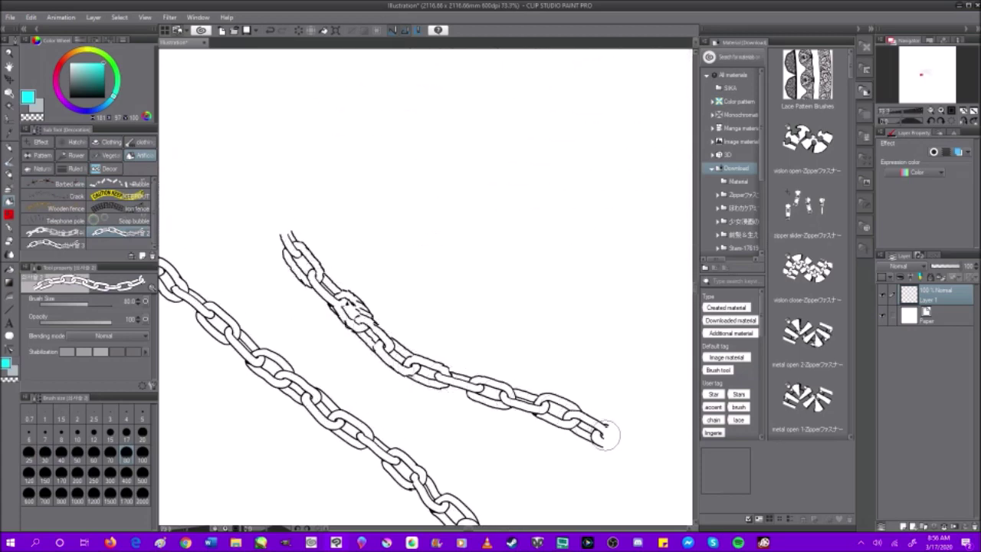
pyautogui.scroll(-4, 490, 368)
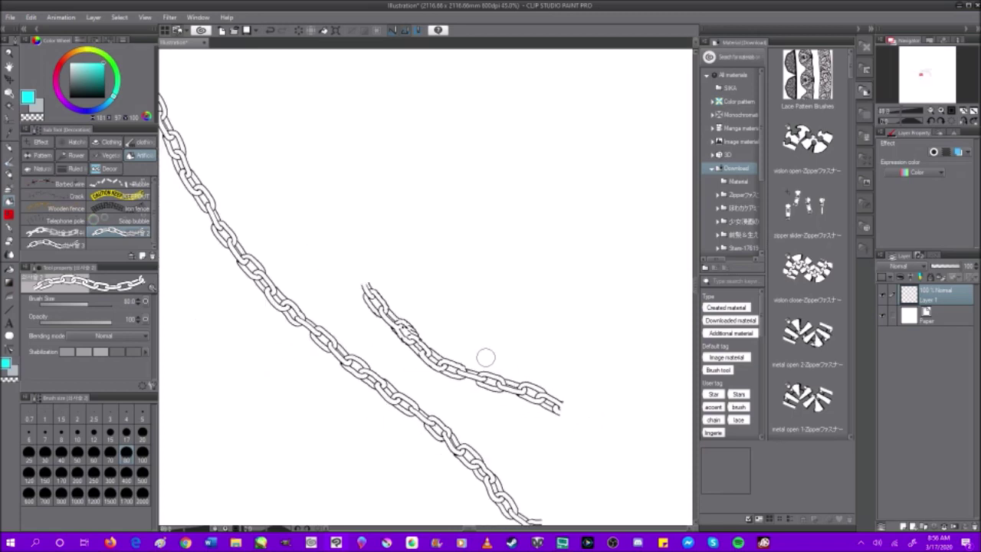
pyautogui.scroll(-5, 460, 337)
pyautogui.scroll(-2, 360, 315)
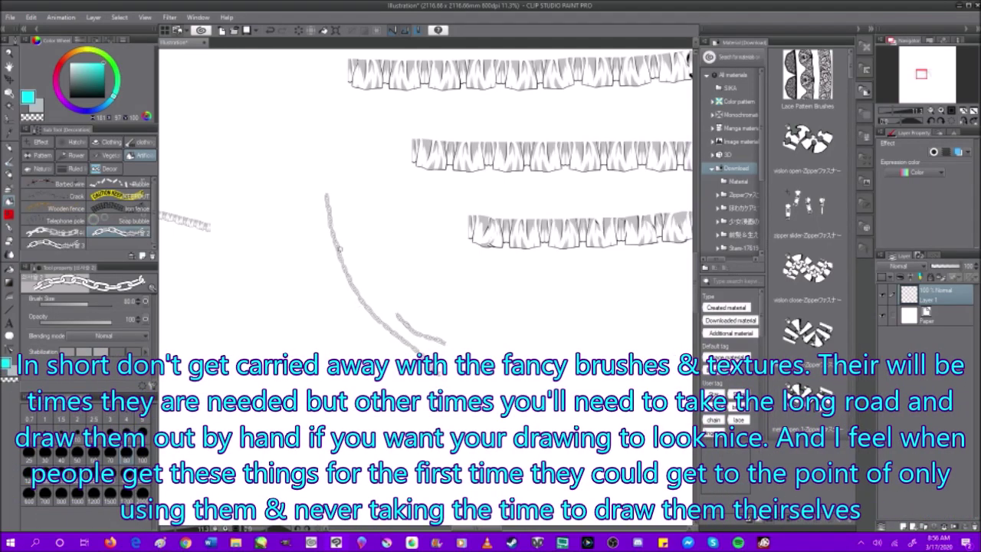
pyautogui.moveTo(262, 260)
pyautogui.mouseDown()
pyautogui.moveTo(361, 391)
pyautogui.moveTo(452, 451)
pyautogui.mouseUp()
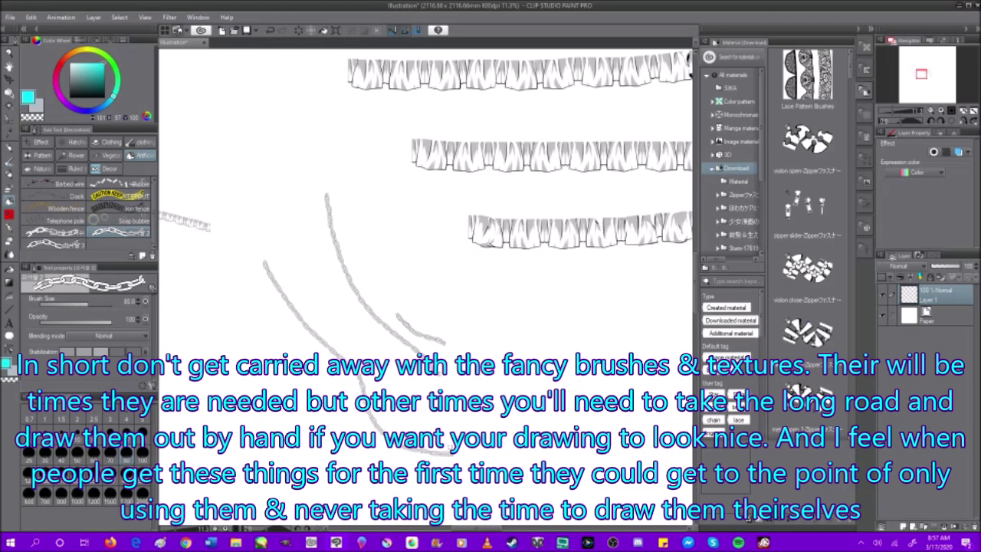
pyautogui.scroll(4, 263, 301)
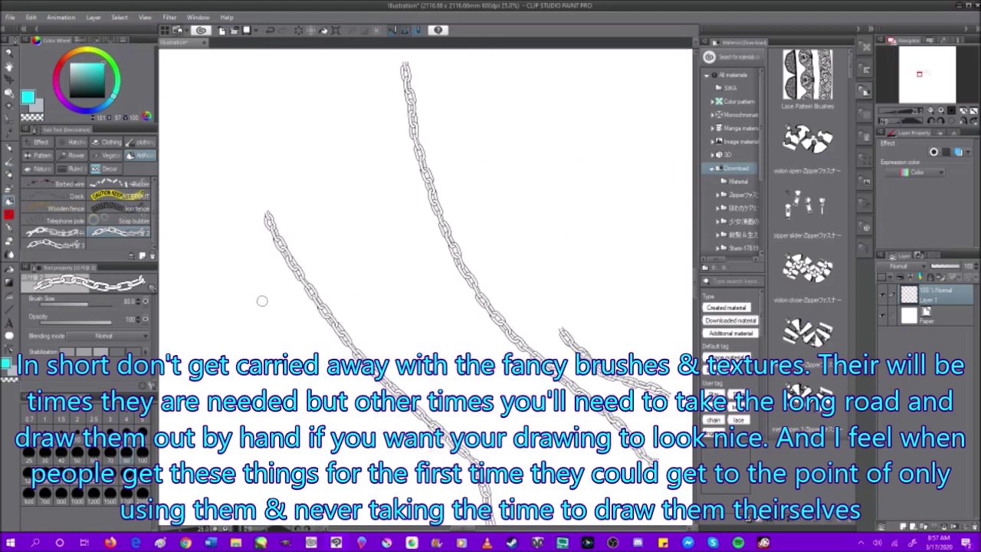
# Step: Draw a wavy strip of yellow CAUTION KEEP OUT tape across the chains with the tape brush
pyautogui.click(119, 196)
pyautogui.moveTo(230, 169)
pyautogui.mouseDown()
pyautogui.moveTo(264, 201)
pyautogui.moveTo(405, 251)
pyautogui.moveTo(417, 290)
pyautogui.moveTo(465, 331)
pyautogui.moveTo(592, 297)
pyautogui.moveTo(636, 230)
pyautogui.mouseUp()
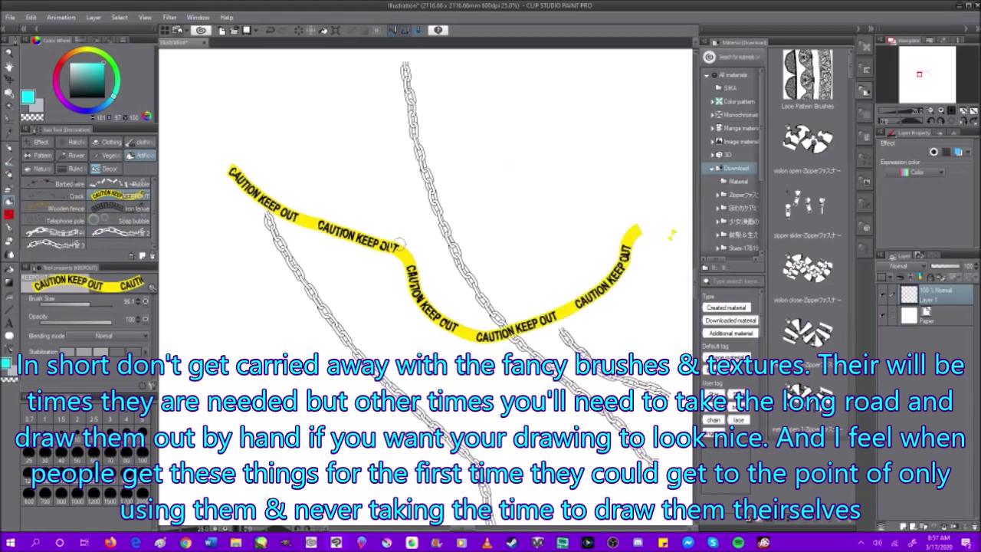
pyautogui.scroll(-6, 398, 243)
pyautogui.scroll(-4, 399, 241)
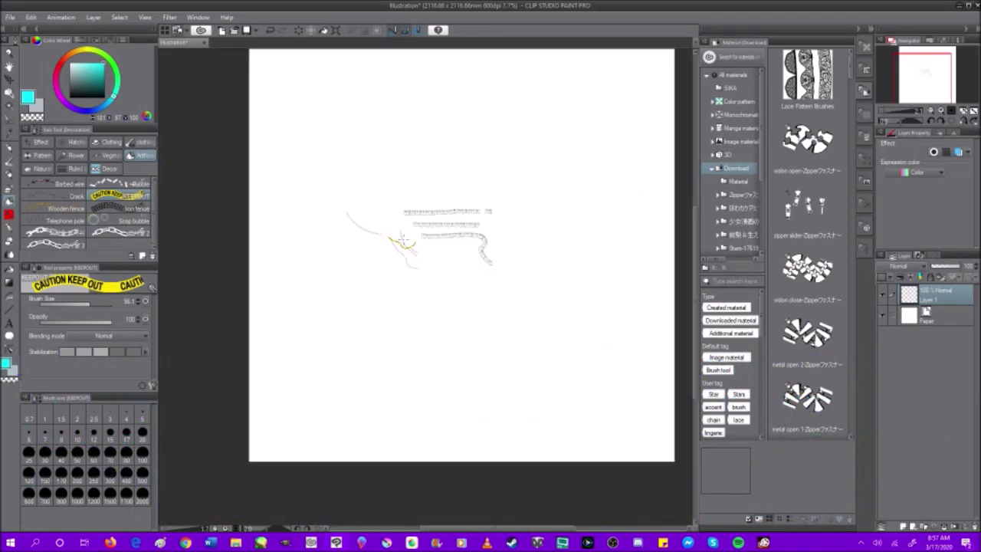
pyautogui.scroll(1, 543, 242)
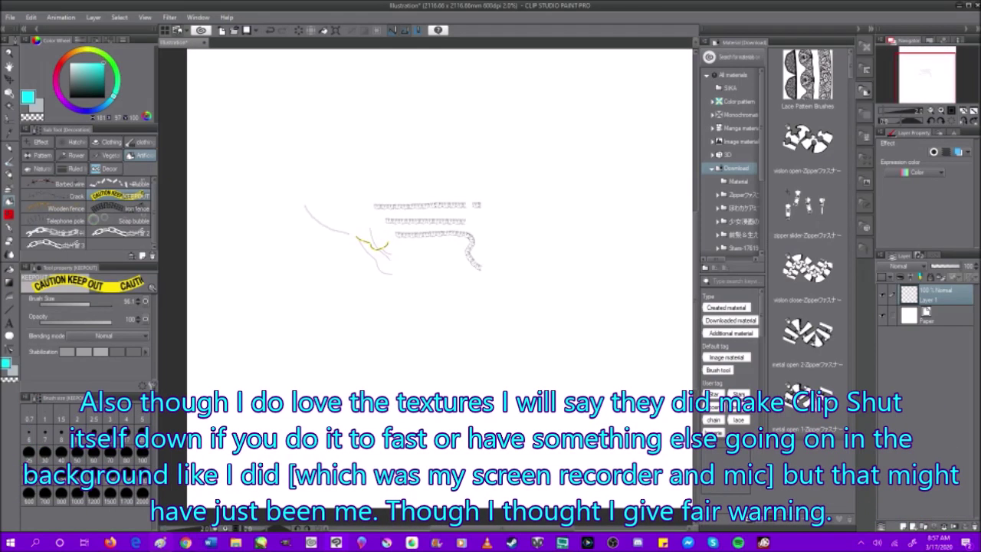
# Step: In Paint, mark Add Ons with a dash for Clip Studio's limits and X, check, dash for SAI; replace SAI's Drawing Tools limits check with a dash
pyautogui.click(163, 541)
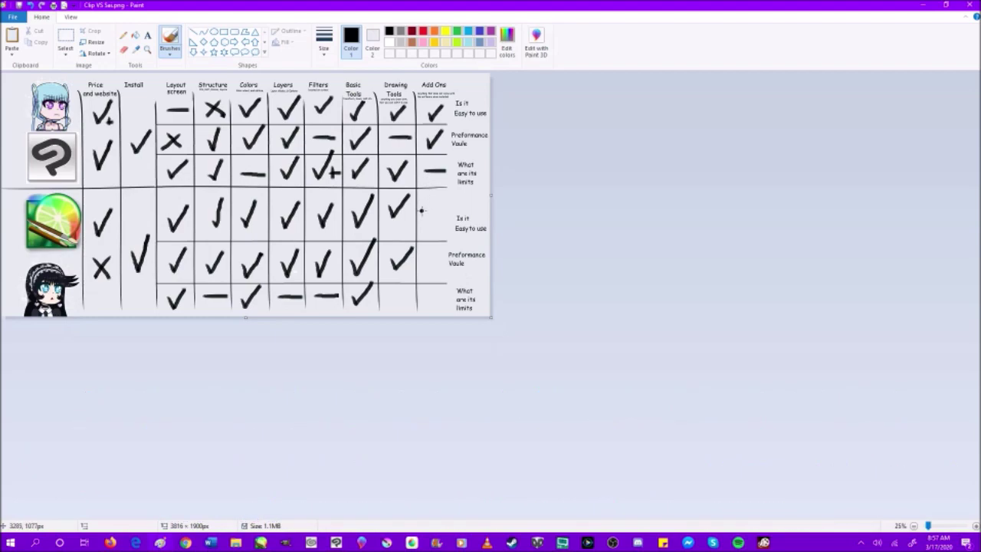
pyautogui.moveTo(423, 212); pyautogui.dragTo(430, 219)
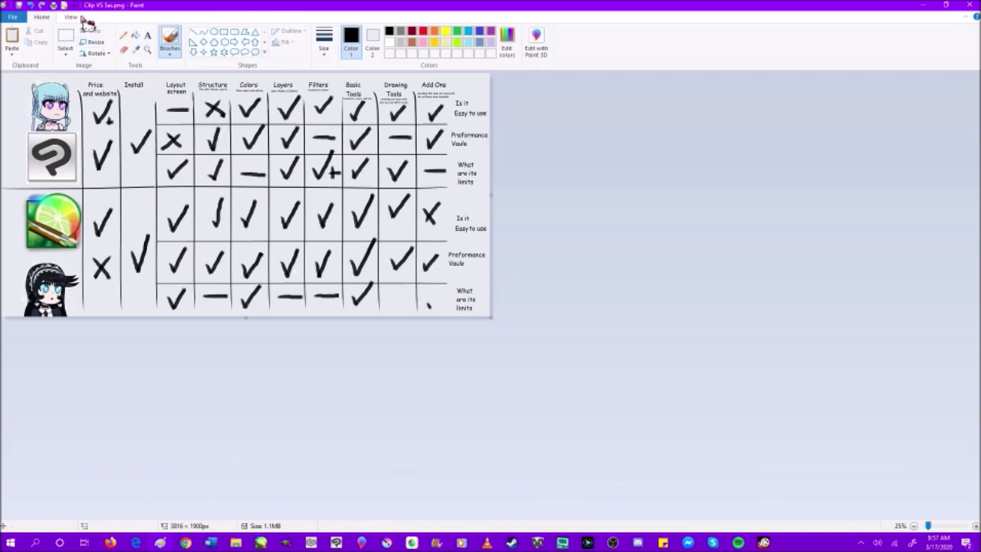
pyautogui.click(30, 4)
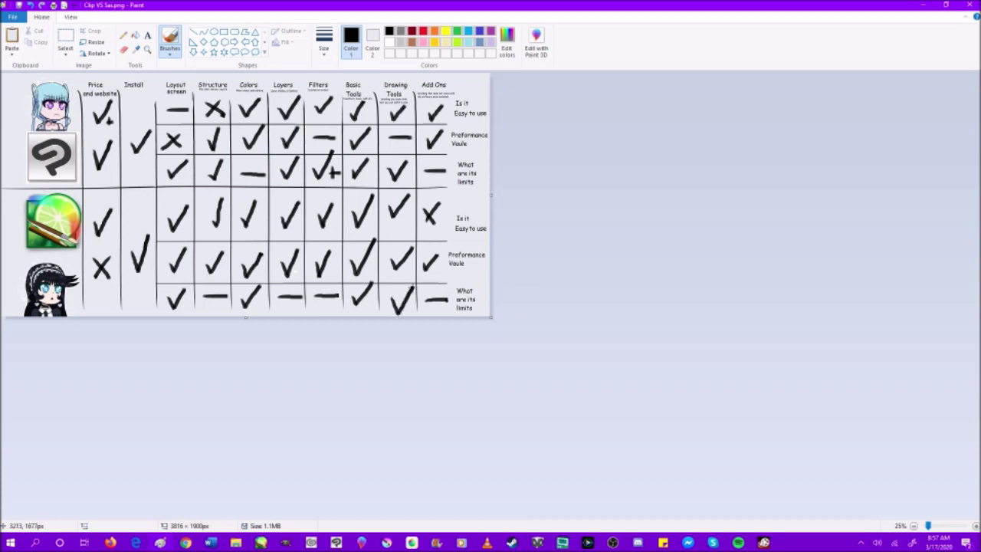
pyautogui.click(29, 5)
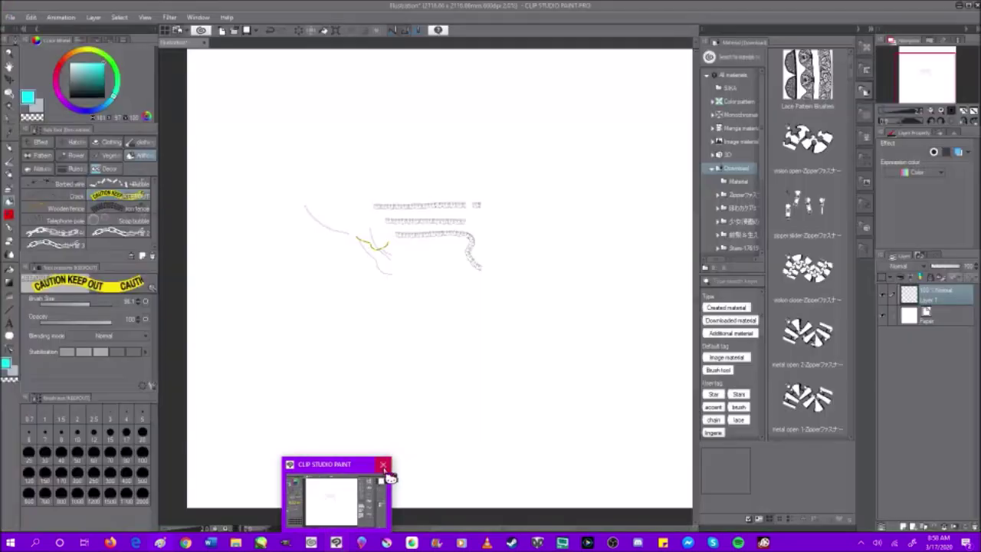
# Step: Switch from Clip Studio Paint to PaintTool SAI and close it, discarding the changes to both open canvases
pyautogui.click(383, 486)
pyautogui.click(488, 207)
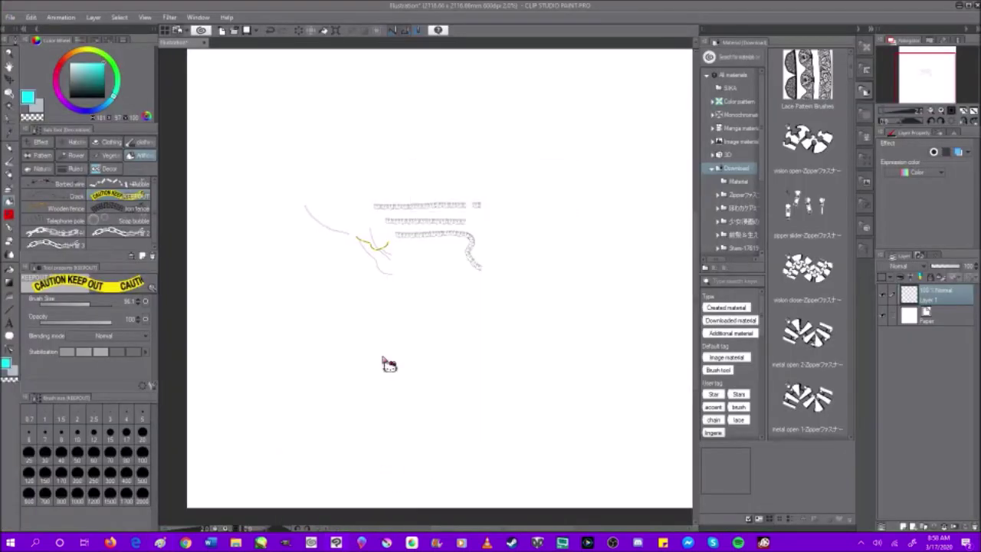
pyautogui.moveTo(264, 544)
pyautogui.click(278, 524)
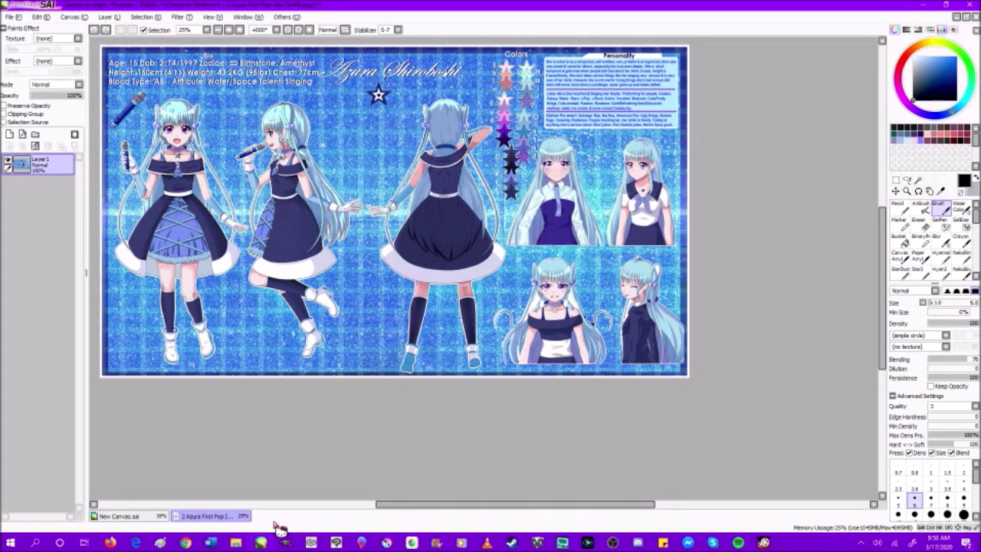
pyautogui.click(971, 5)
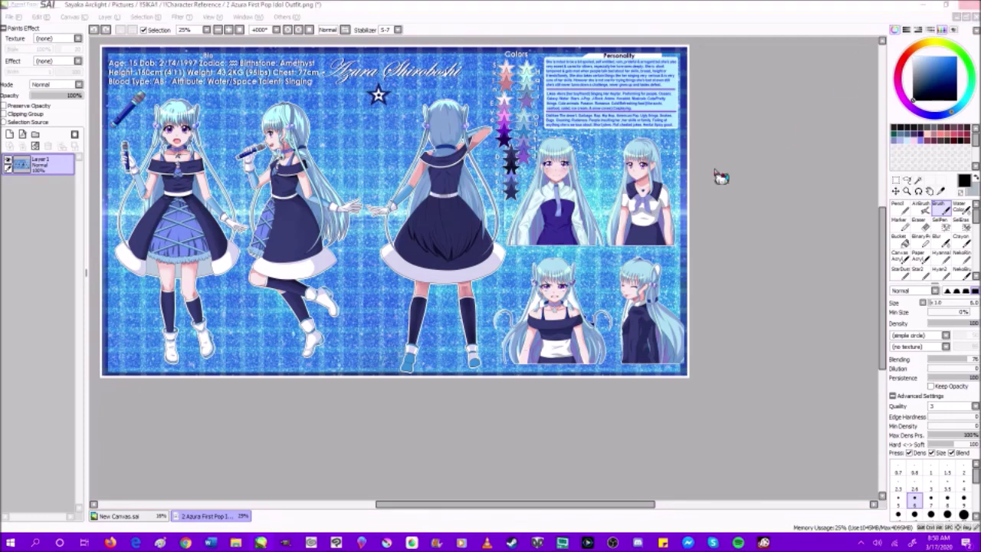
pyautogui.click(510, 305)
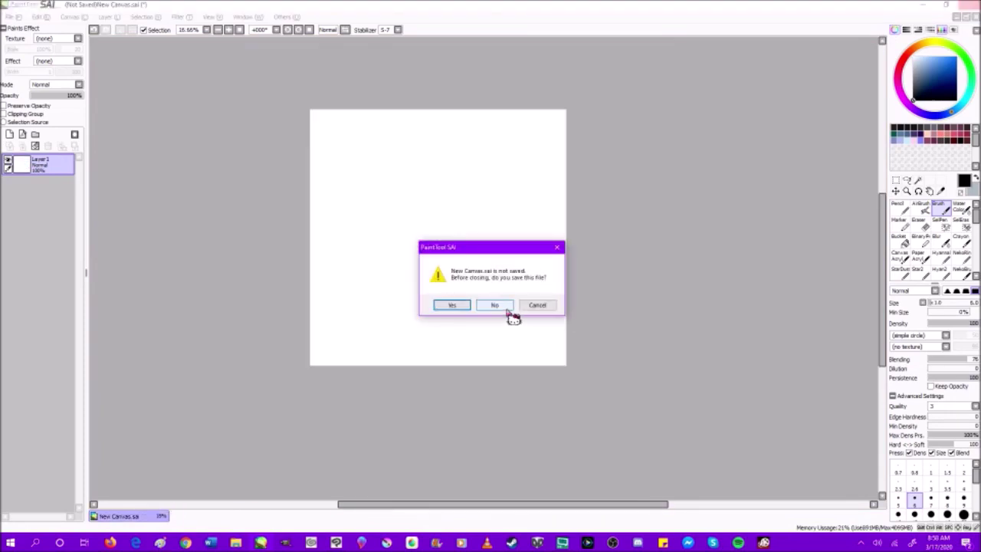
pyautogui.click(505, 305)
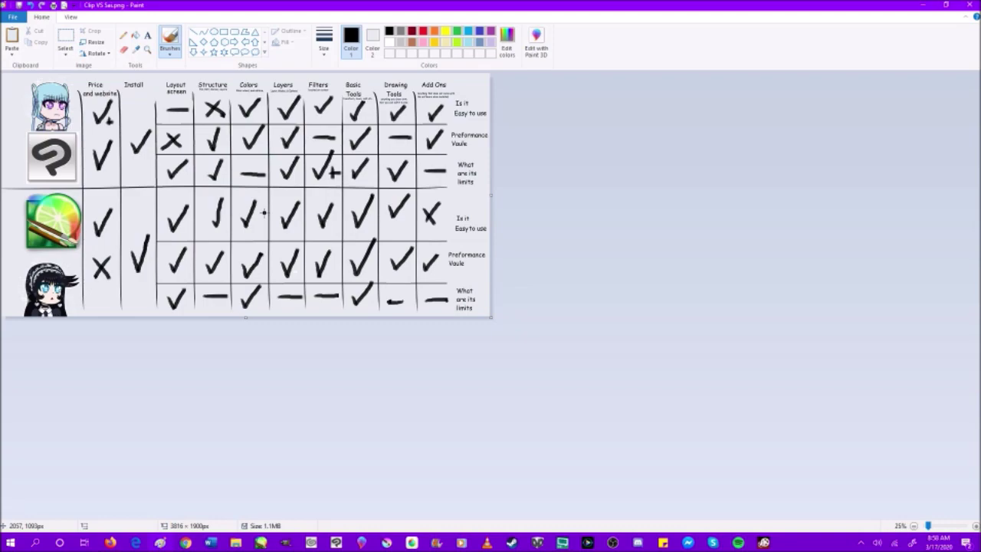
# Step: Display the completed comparison chart in Paint at full screen
pyautogui.click(73, 17)
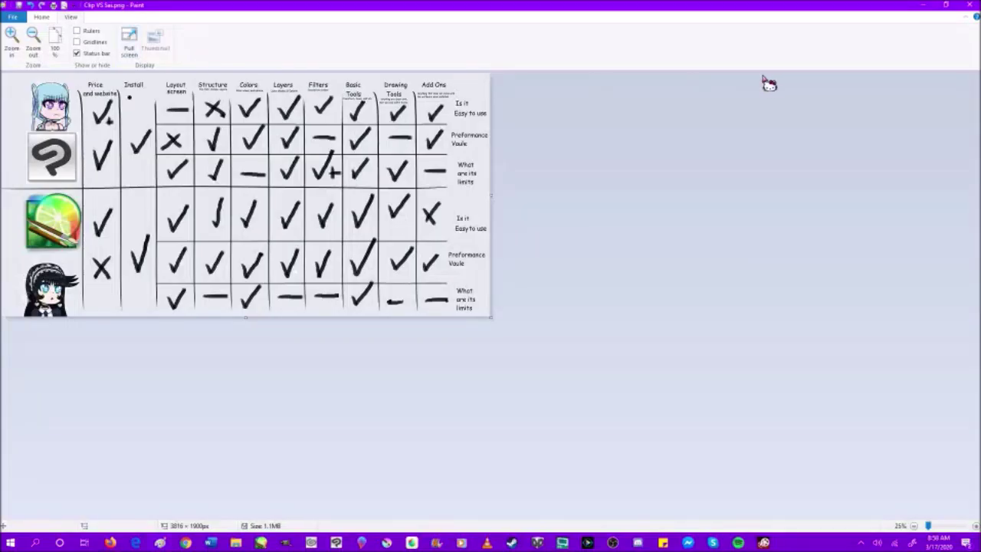
pyautogui.click(129, 40)
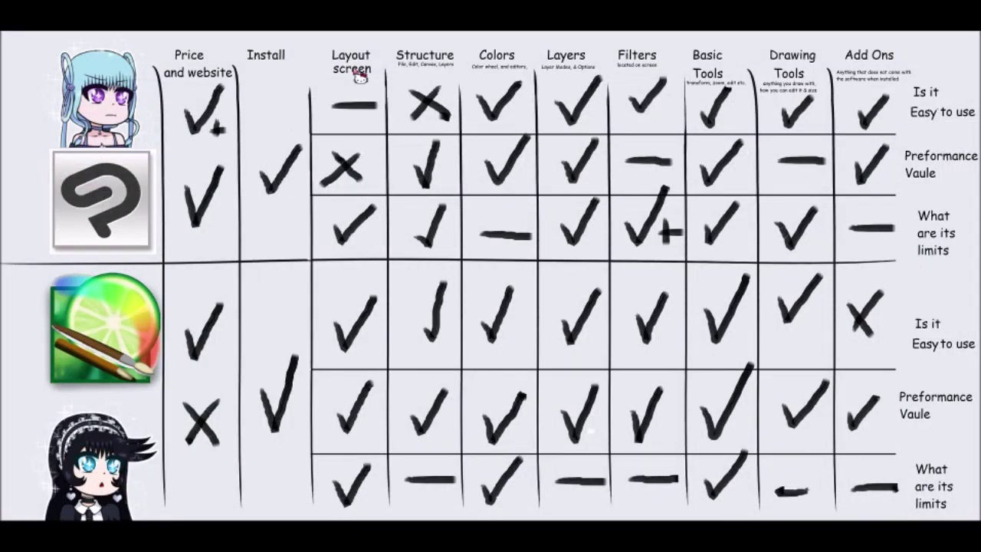